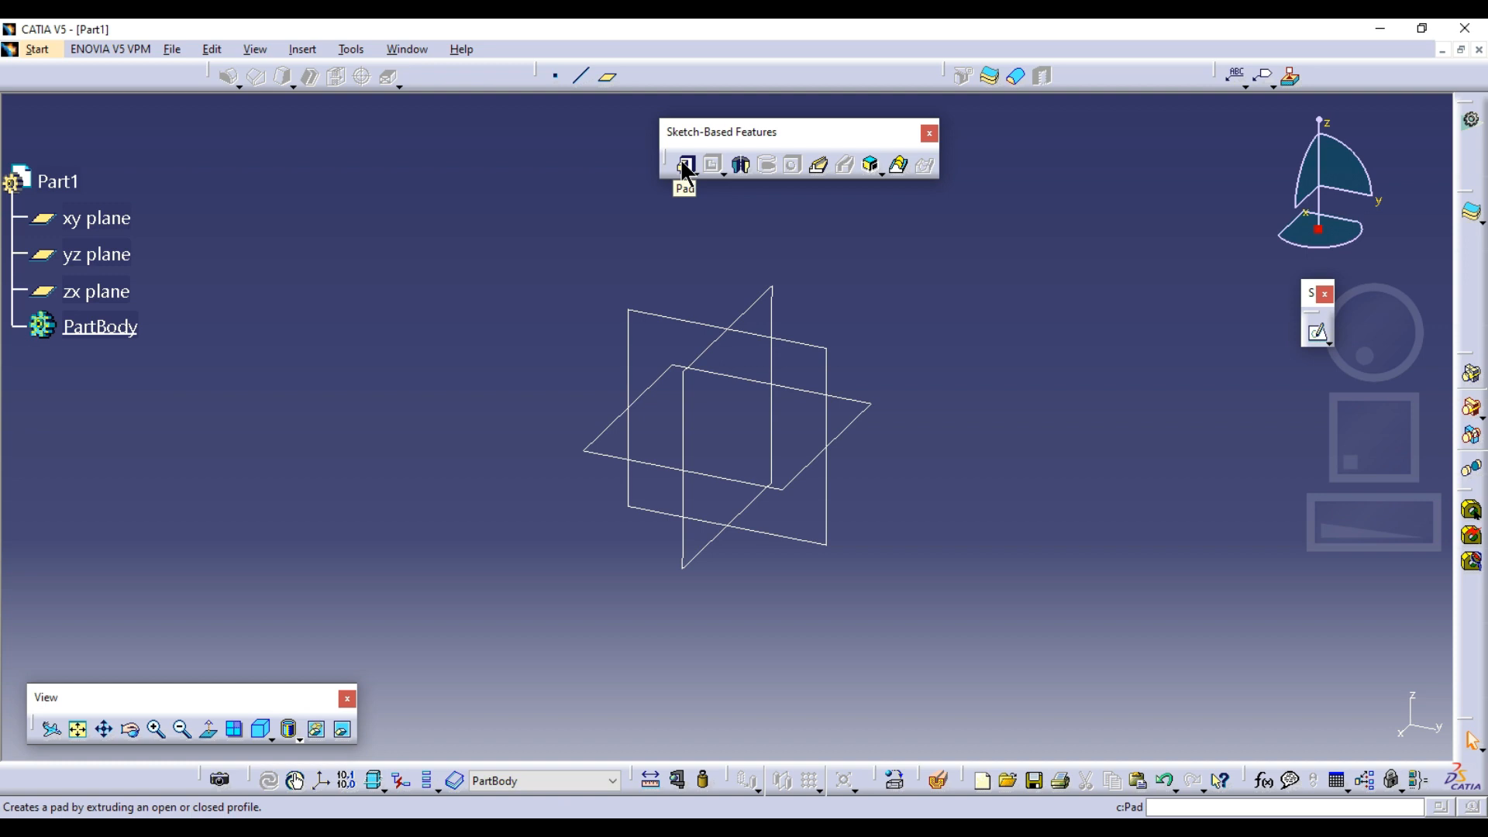
# Shrink the part window beside the Capture.PNG drawing and examine the bracket's front and side views
pyautogui.click(1434, 29)
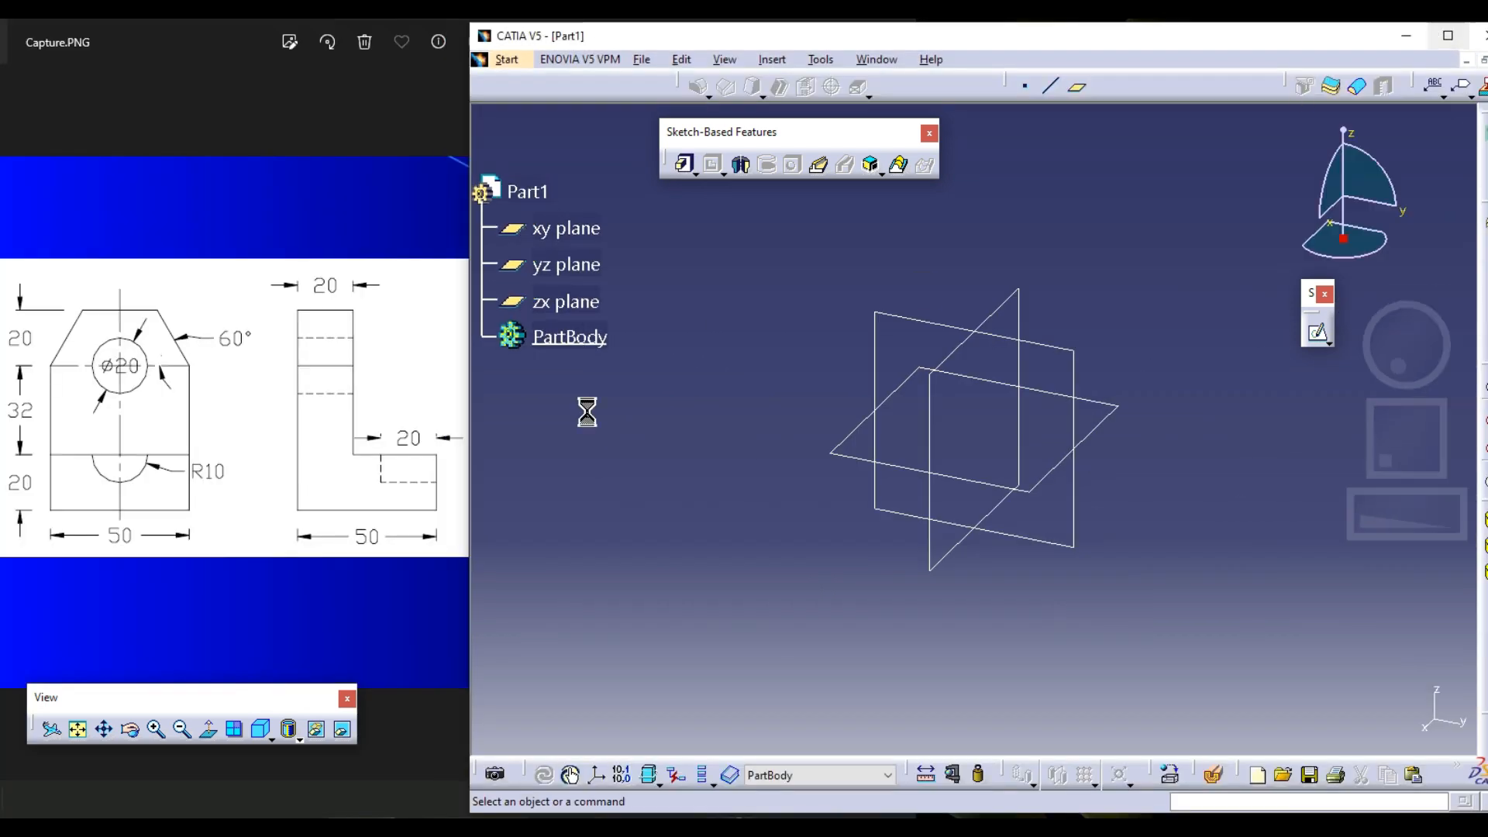
pyautogui.click(279, 223)
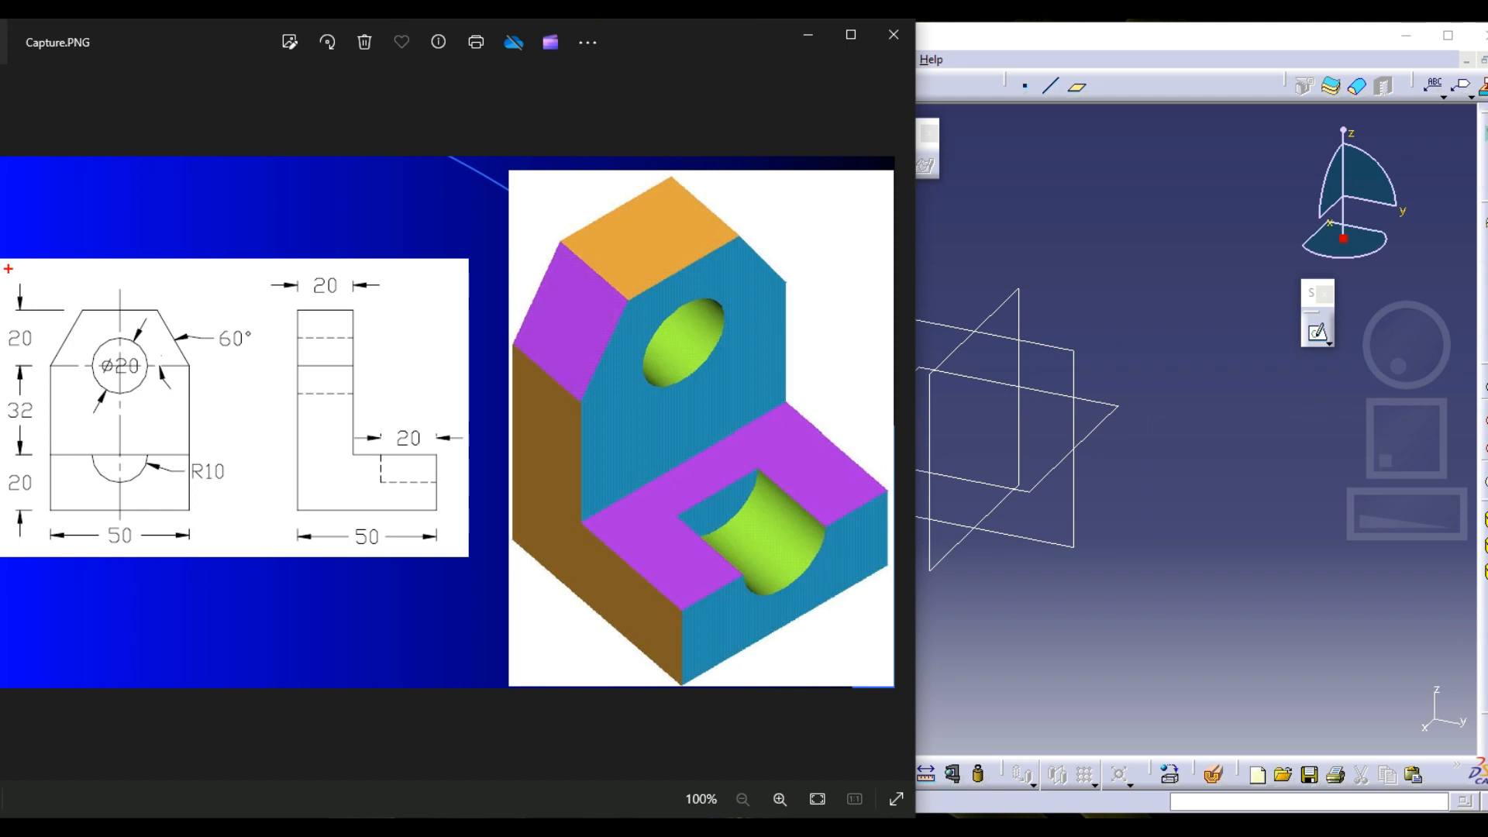
pyautogui.moveTo(4, 269); pyautogui.dragTo(35, 292)
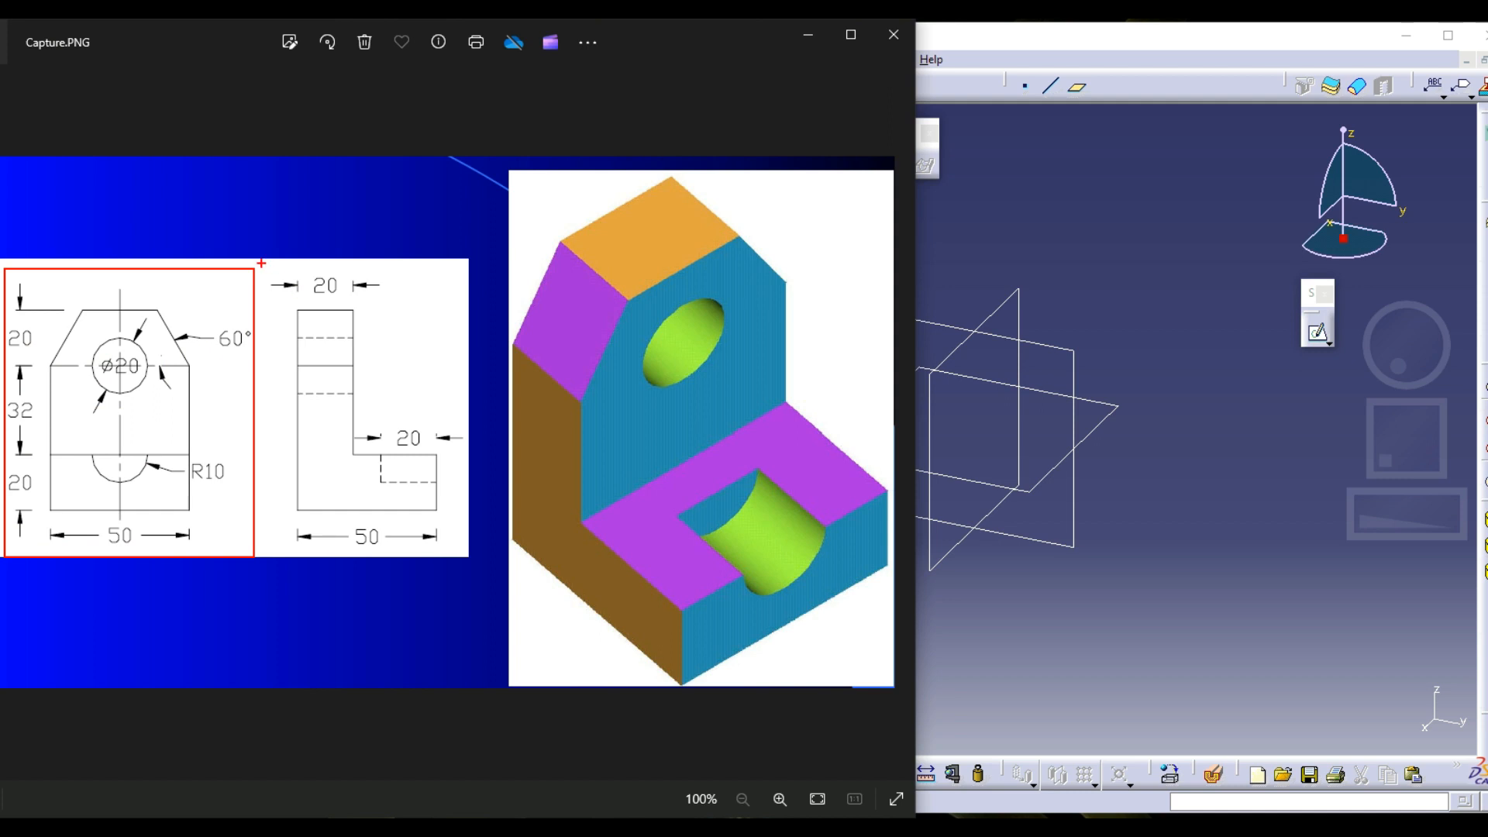
pyautogui.moveTo(261, 263); pyautogui.dragTo(467, 557)
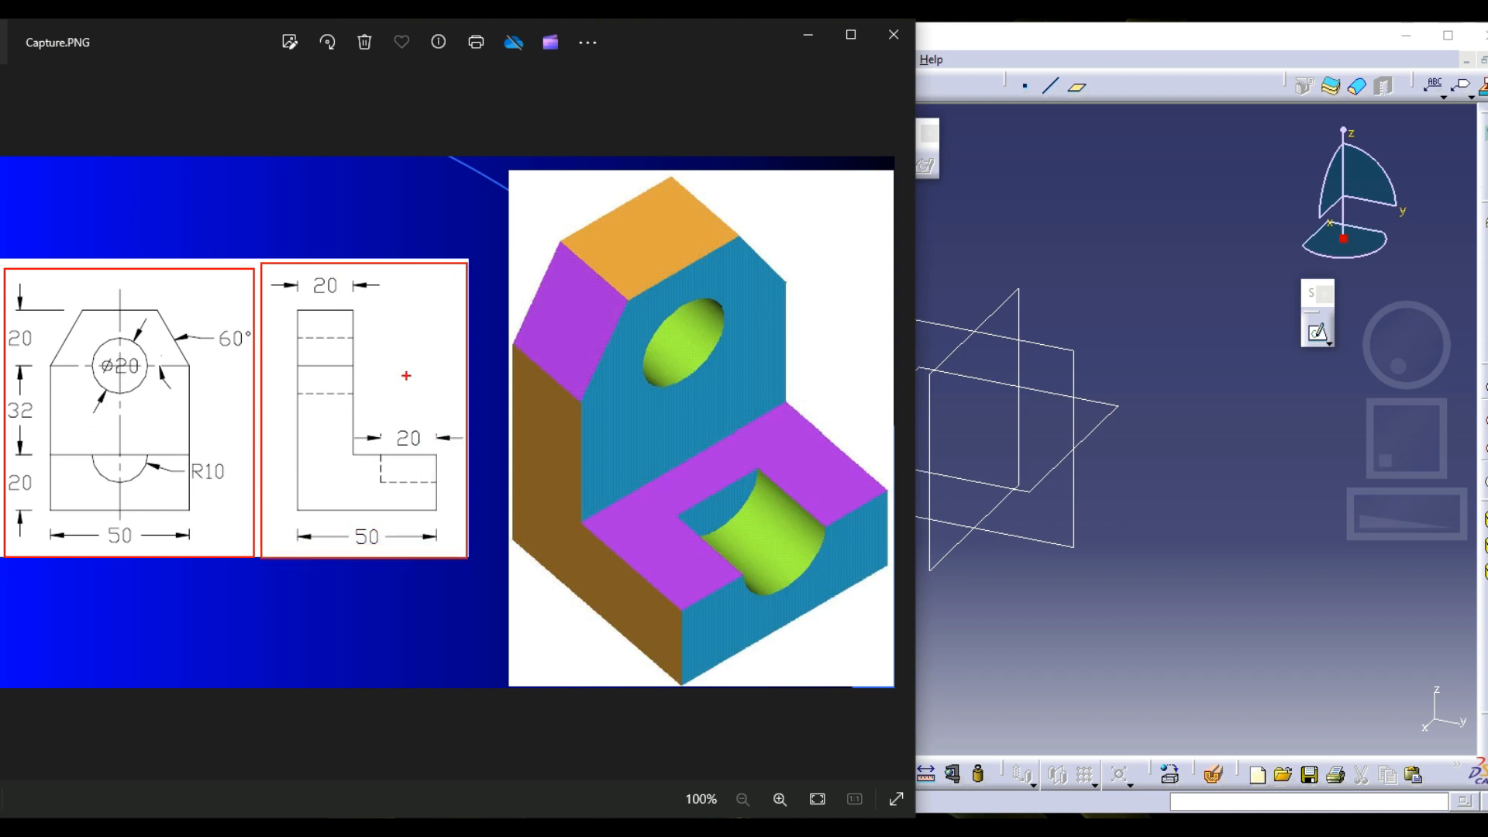
pyautogui.press('Escape')
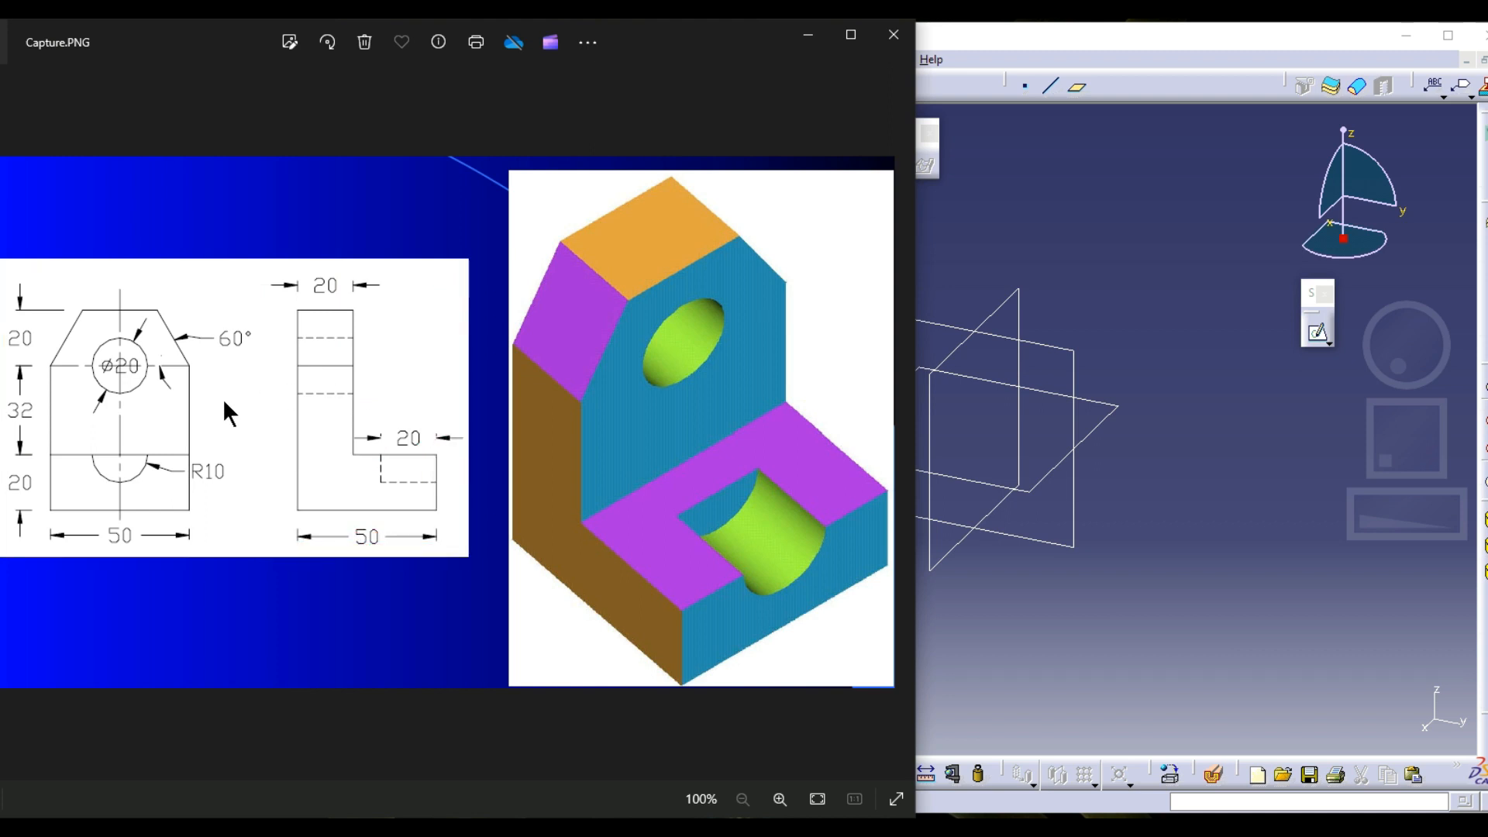
pyautogui.click(1049, 258)
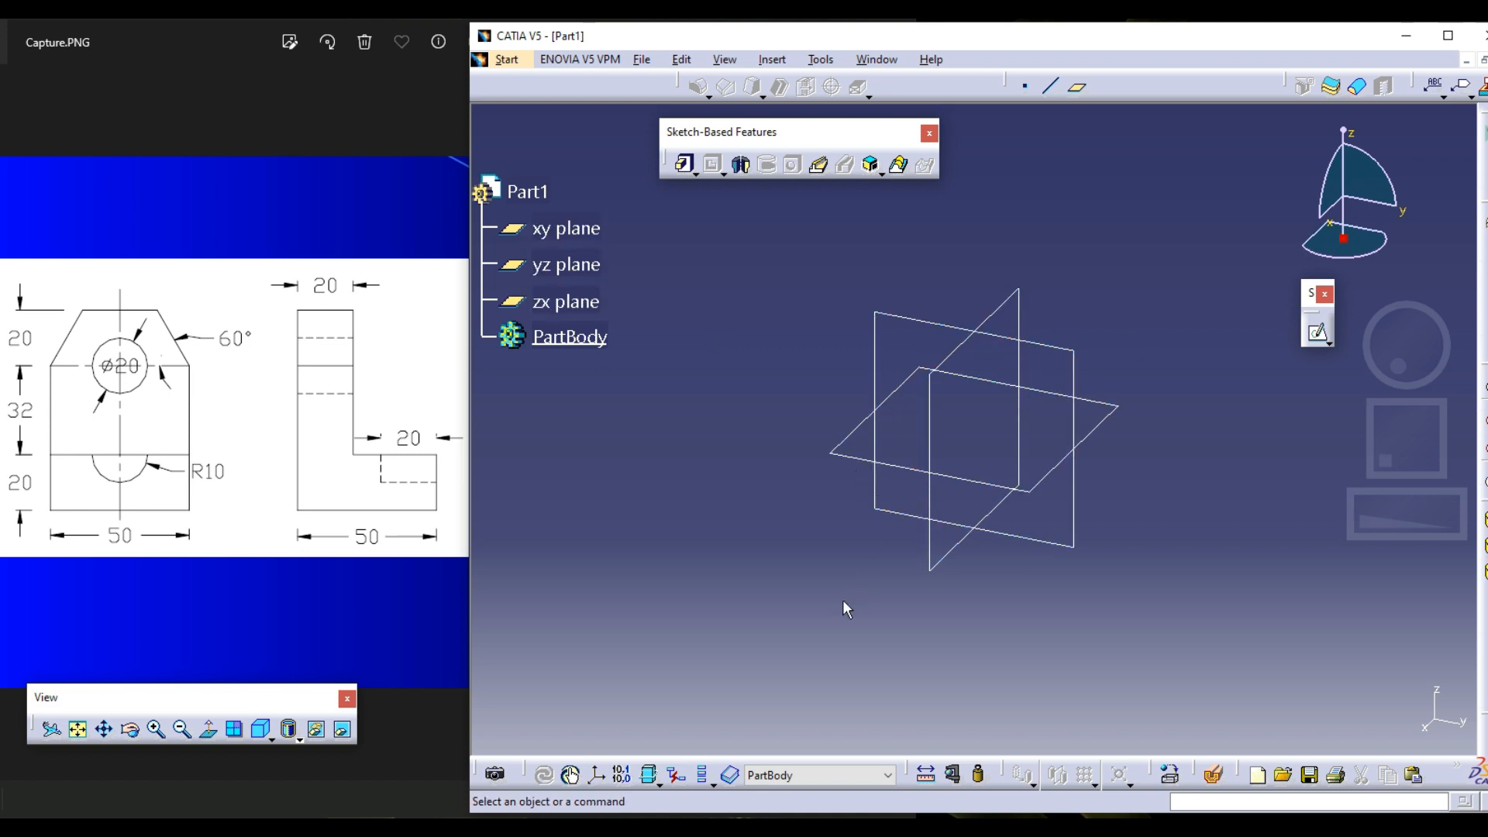
# Examine the part in the standard front, top and right views, checking which reference plane faces each view
pyautogui.moveTo(177, 696); pyautogui.dragTo(684, 682)
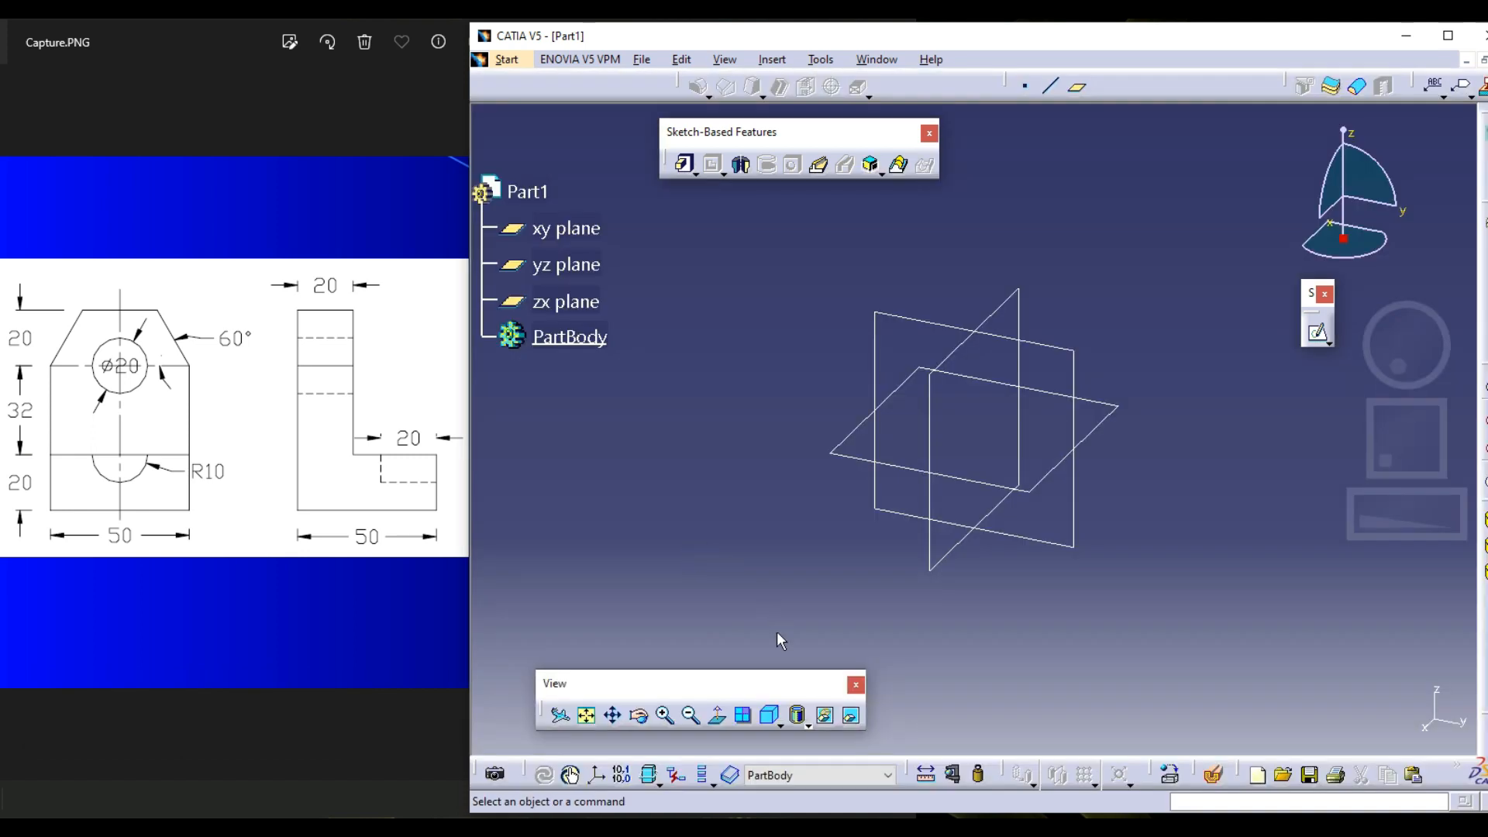
pyautogui.click(780, 723)
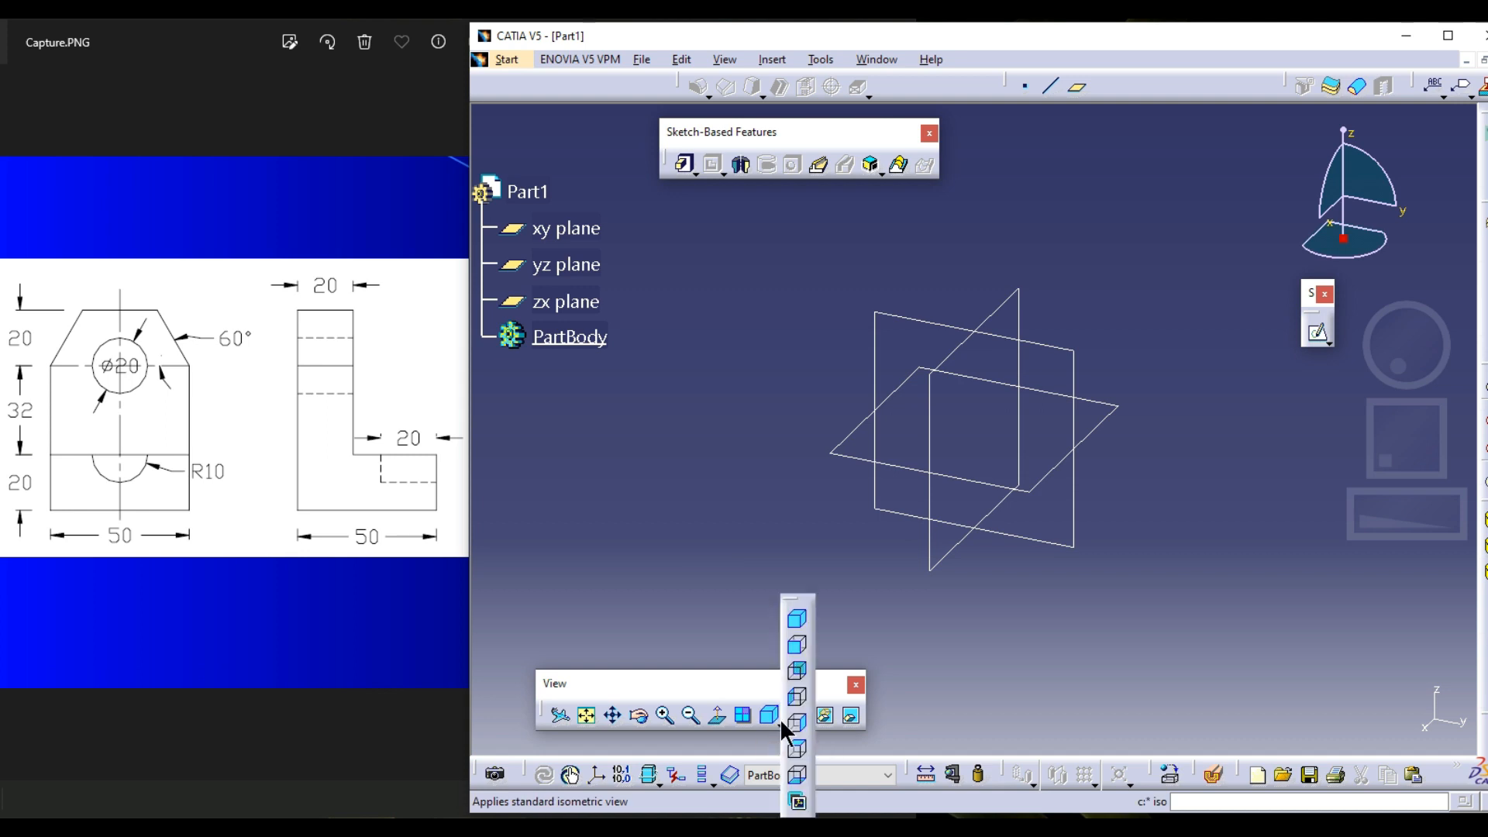
pyautogui.click(797, 648)
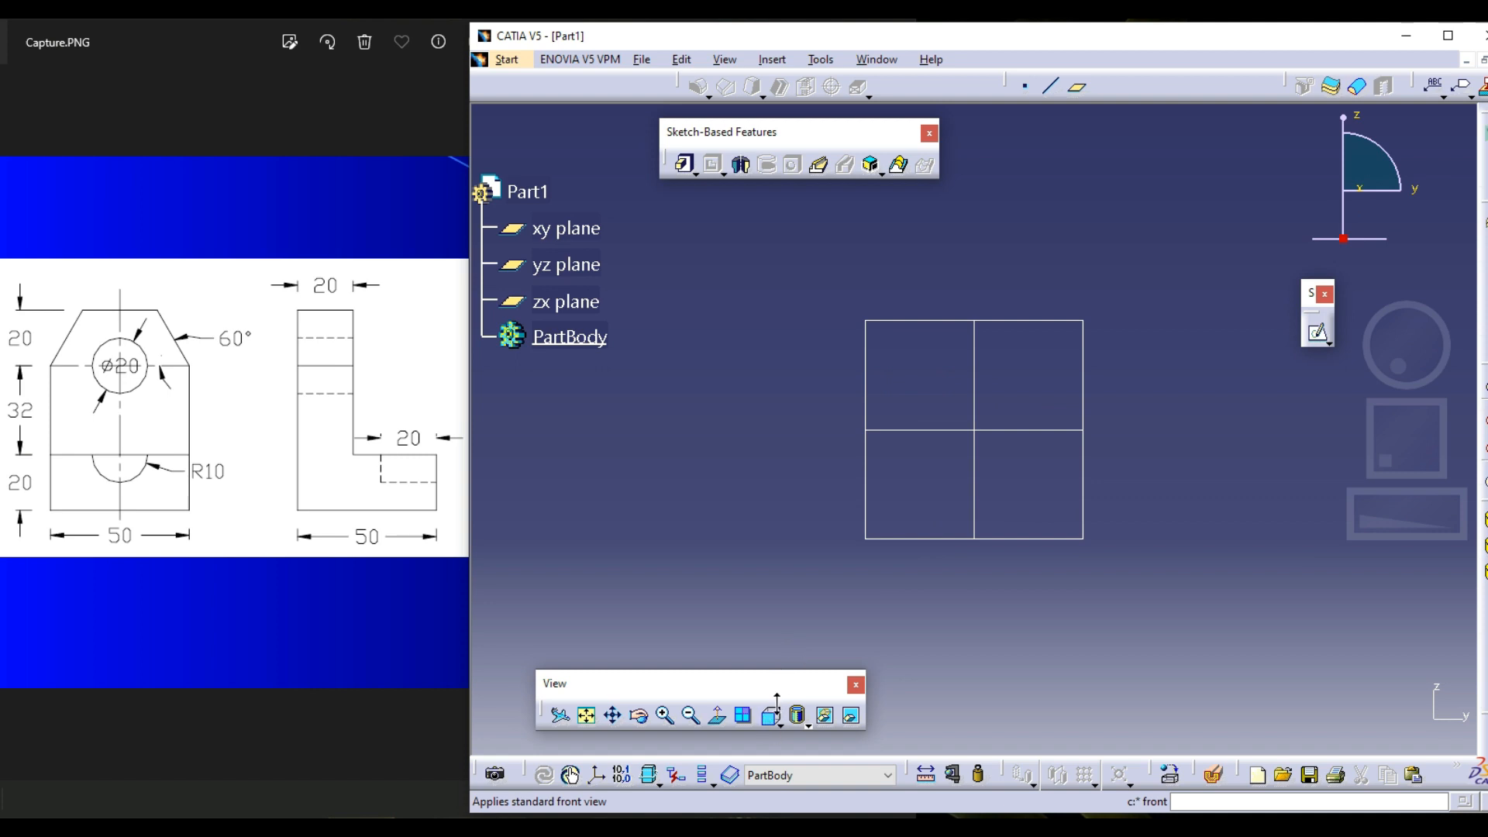
pyautogui.click(895, 322)
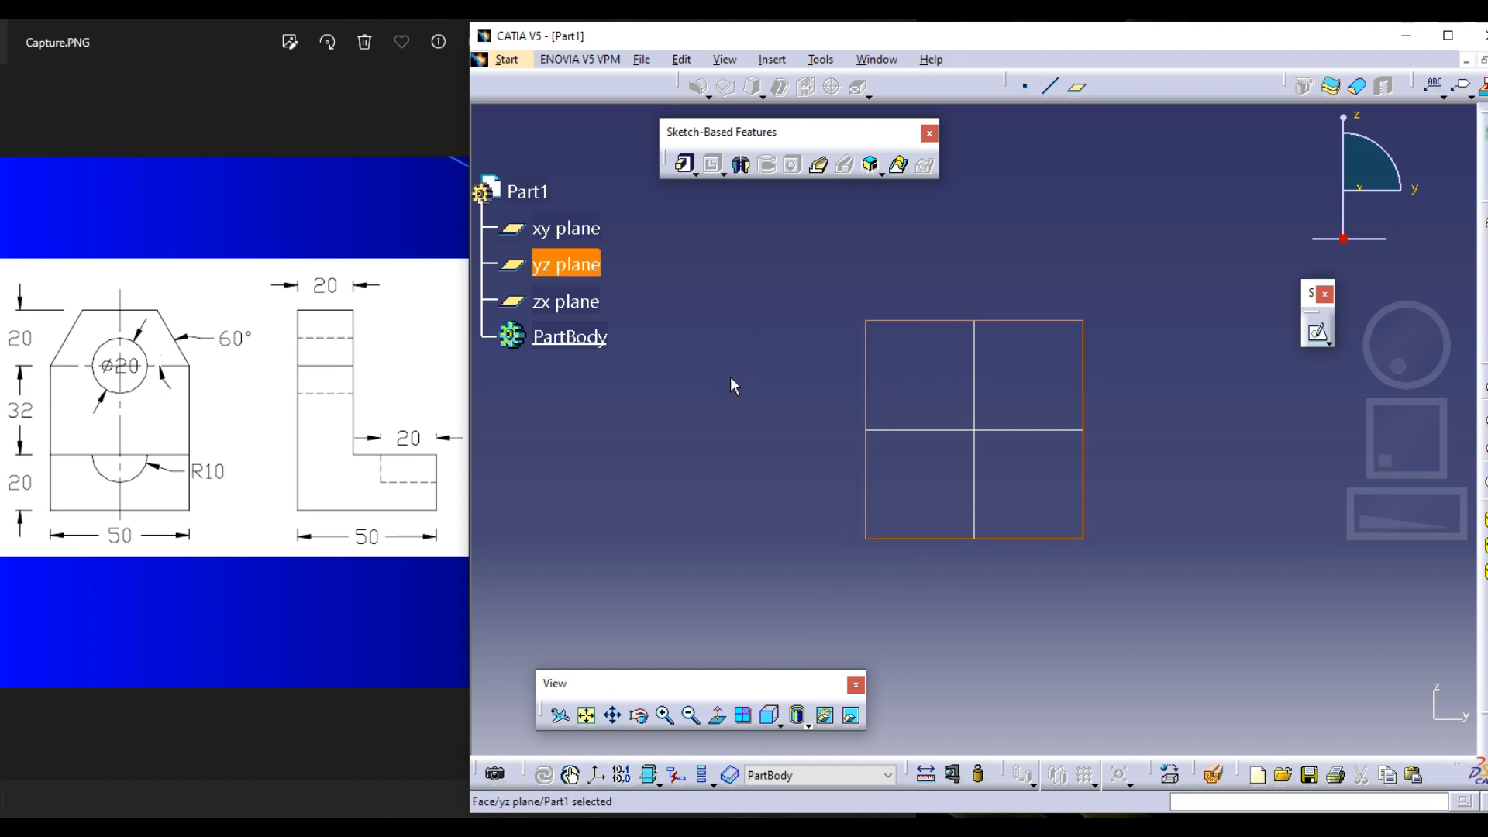
pyautogui.click(731, 380)
pyautogui.click(774, 722)
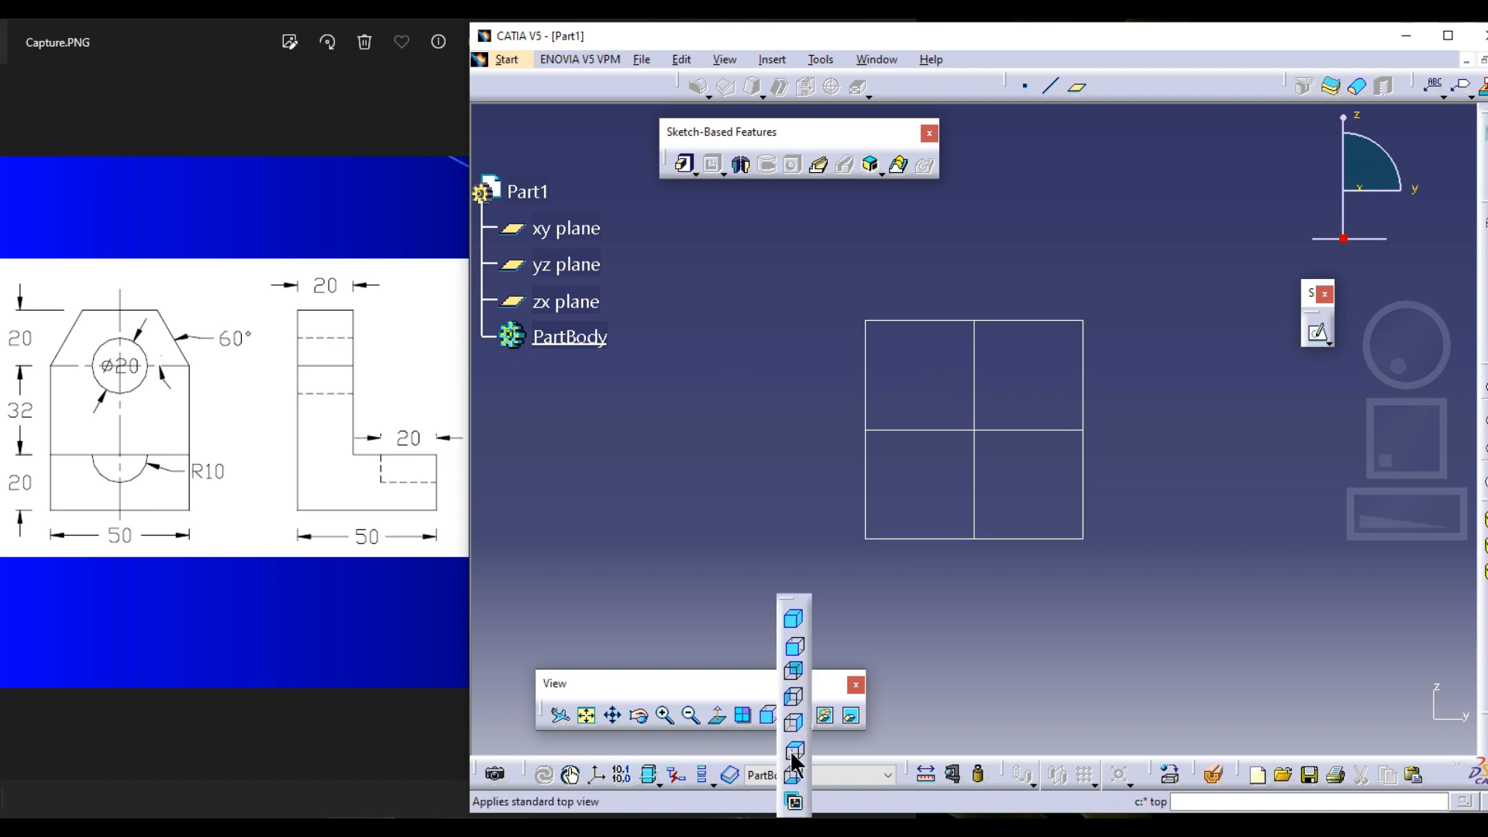
pyautogui.click(793, 748)
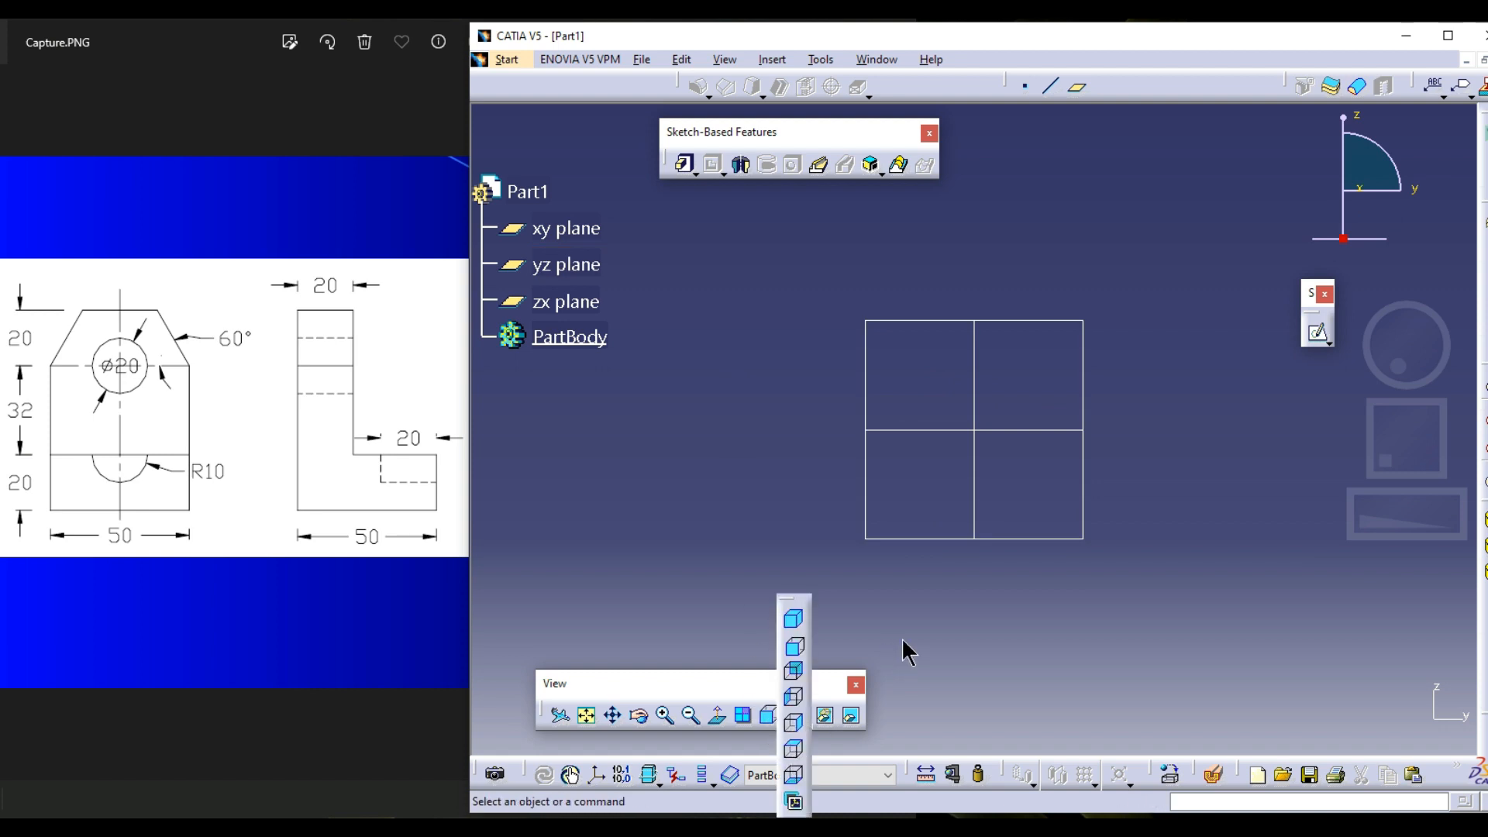
pyautogui.click(1016, 322)
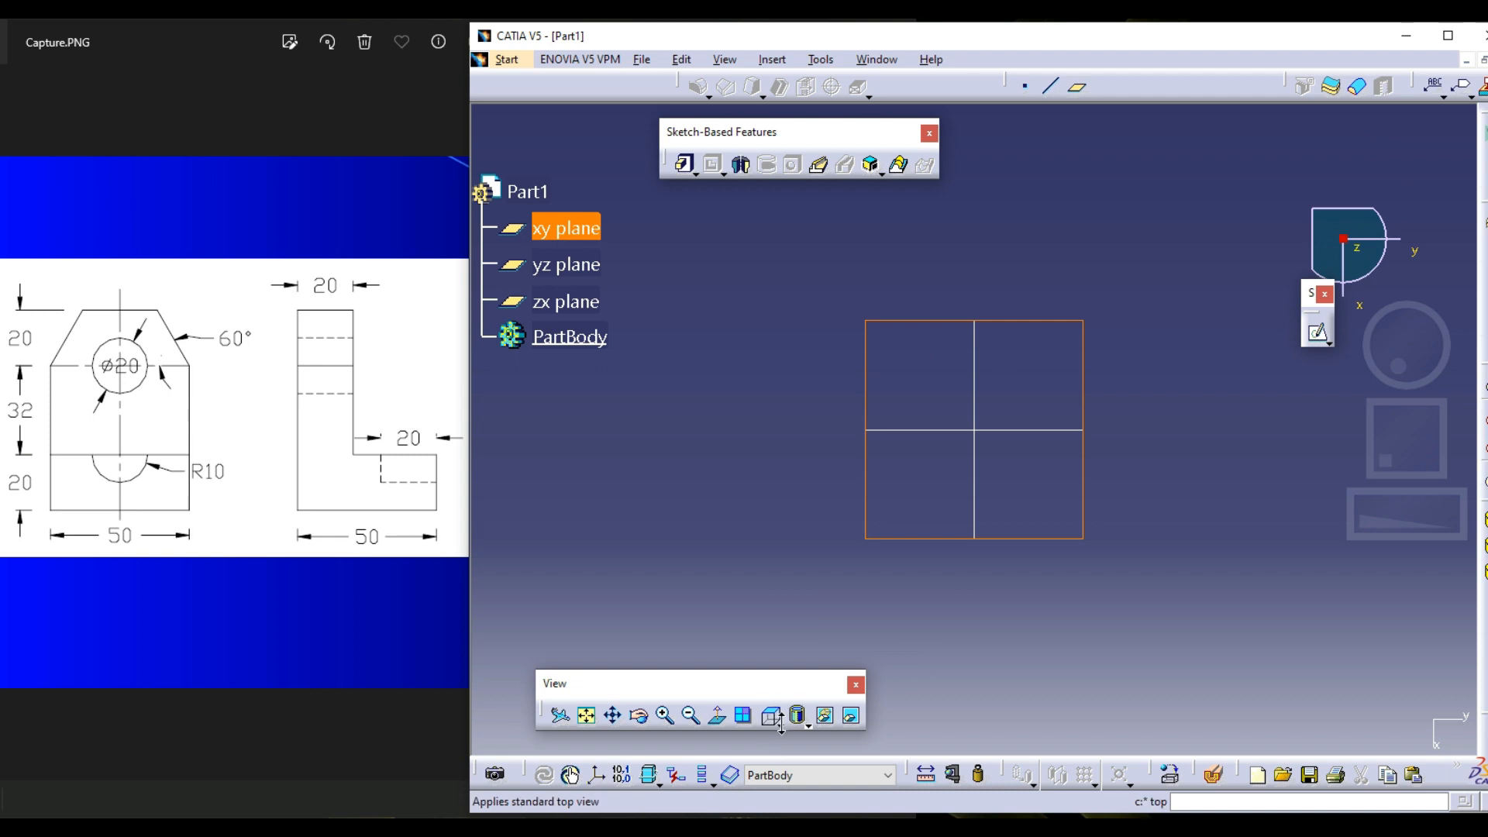
pyautogui.click(804, 725)
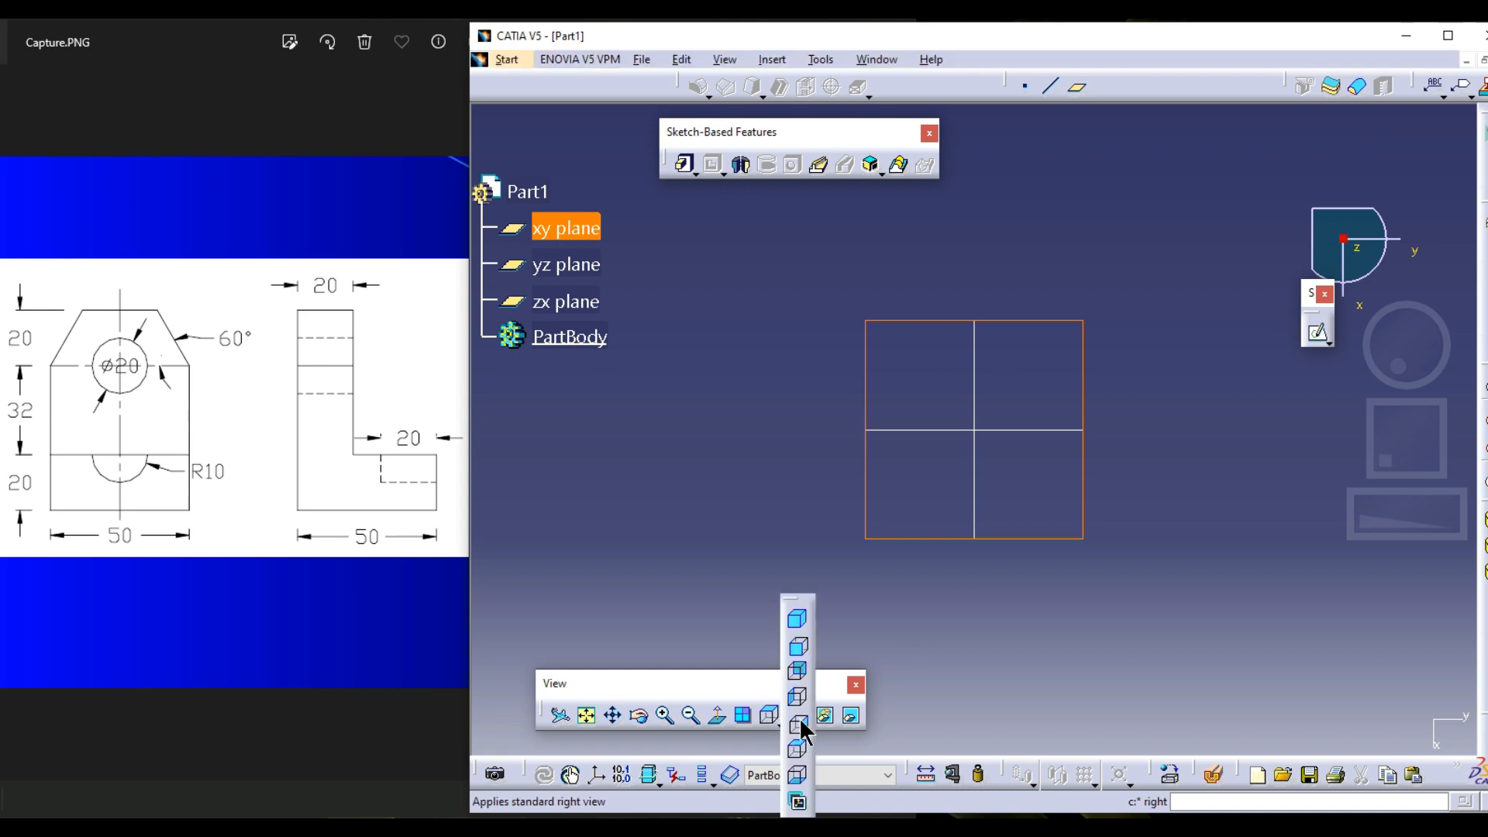
pyautogui.click(799, 726)
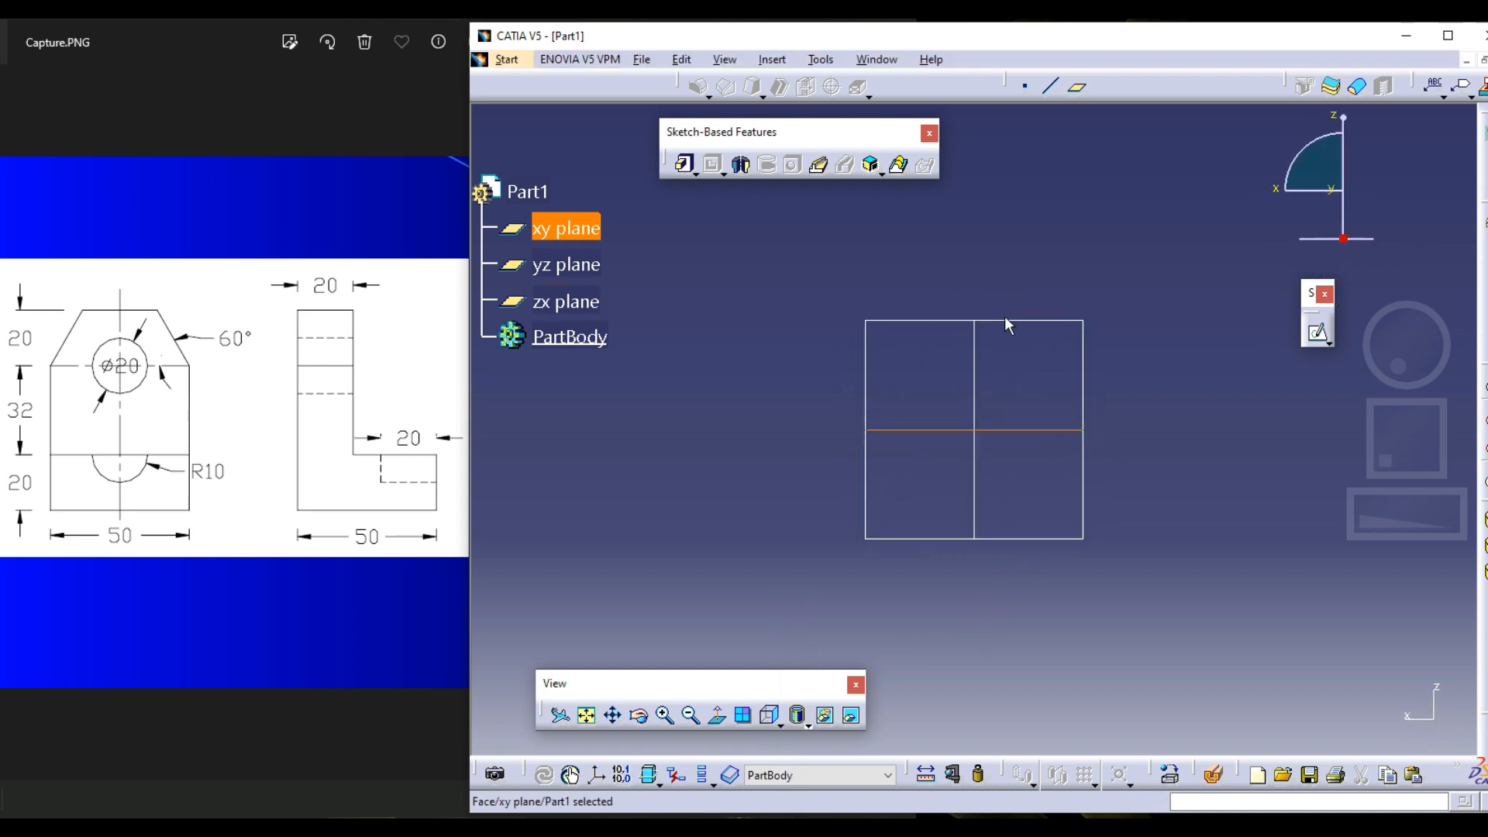
pyautogui.click(1183, 413)
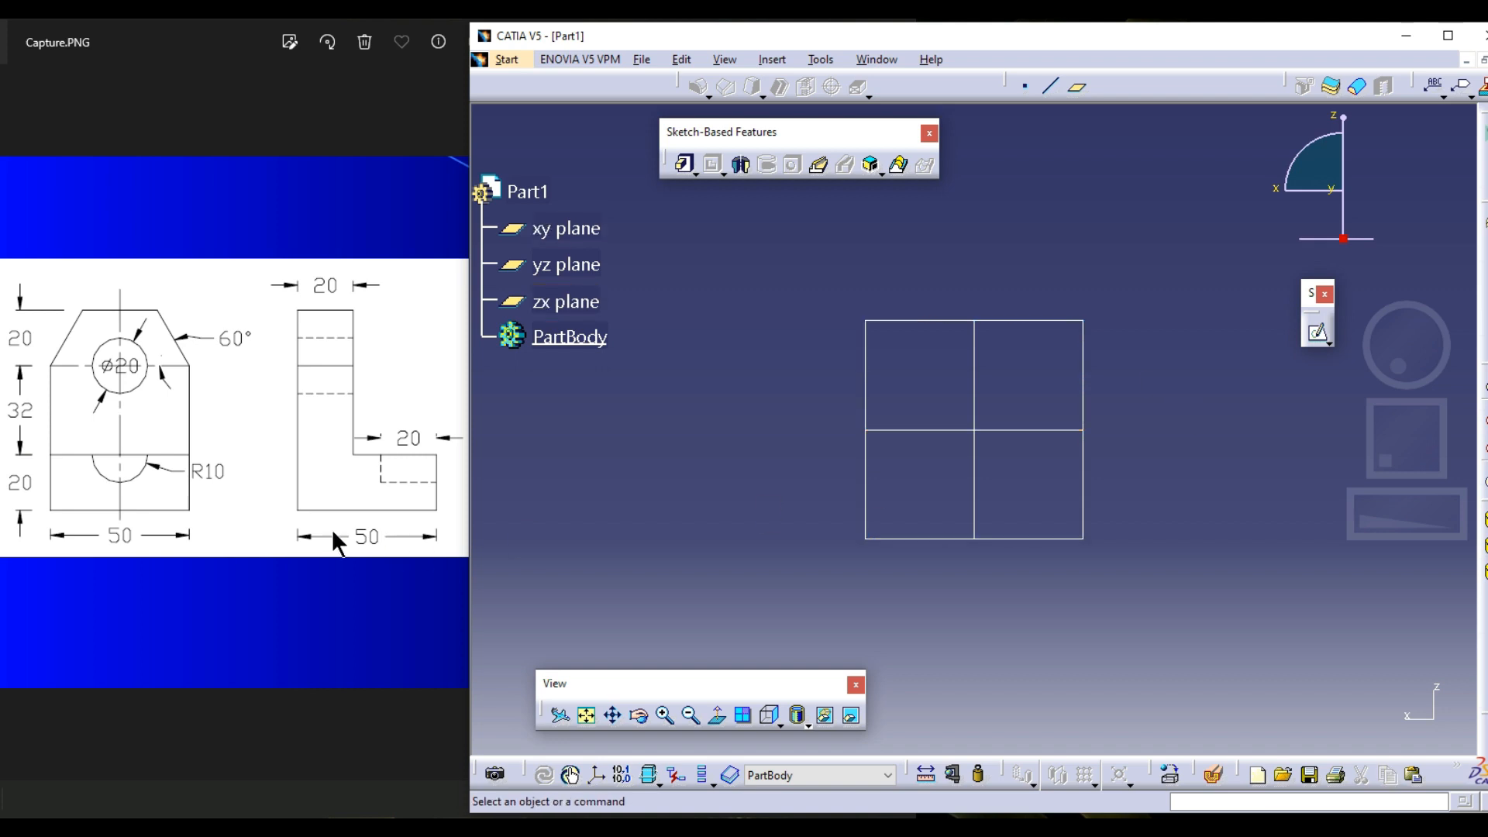
# Return to the front view and identify the xy, yz and zx planes by highlighting each one
pyautogui.click(777, 723)
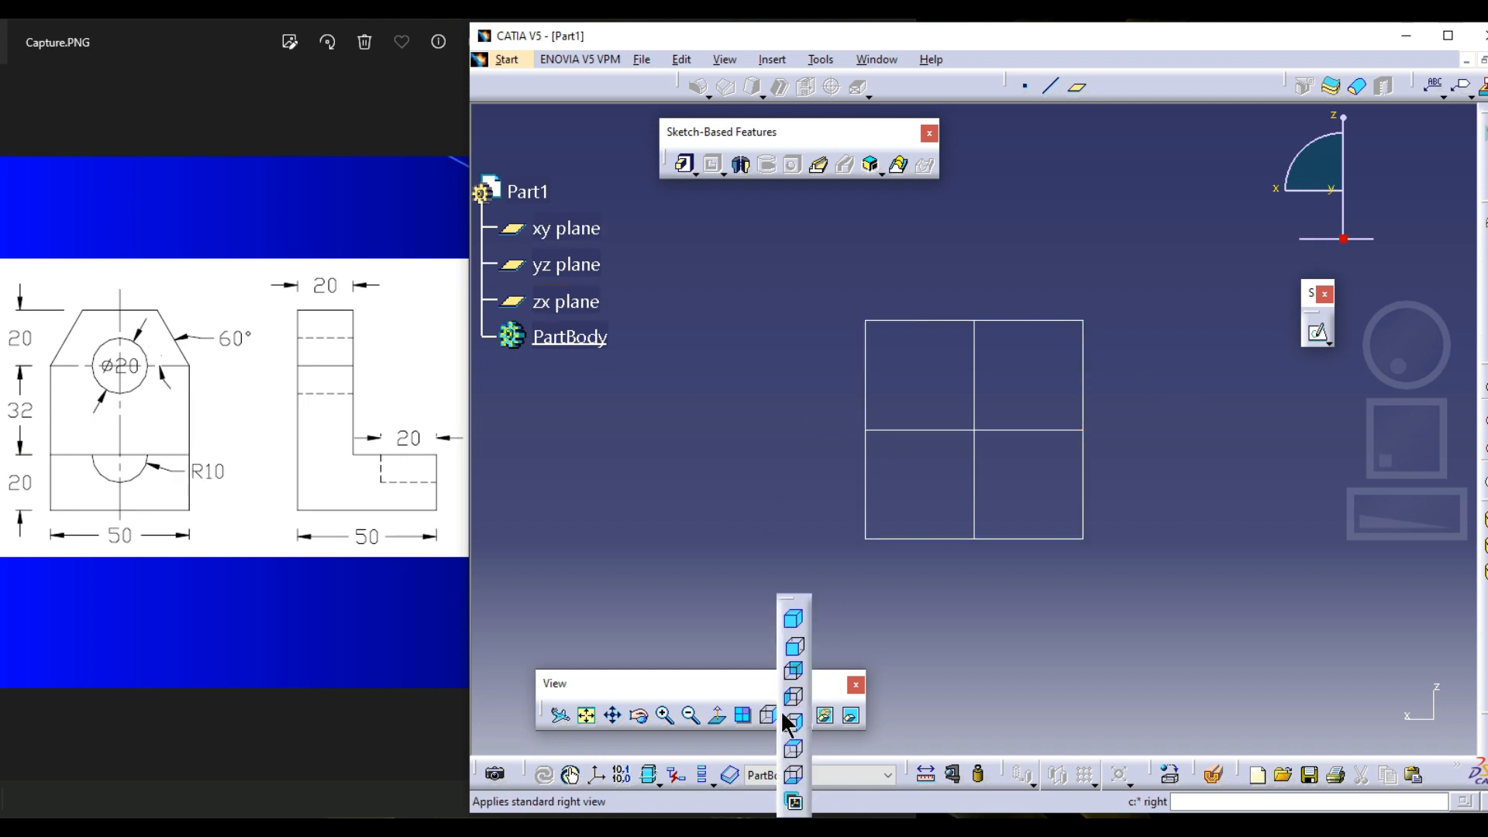
pyautogui.click(794, 647)
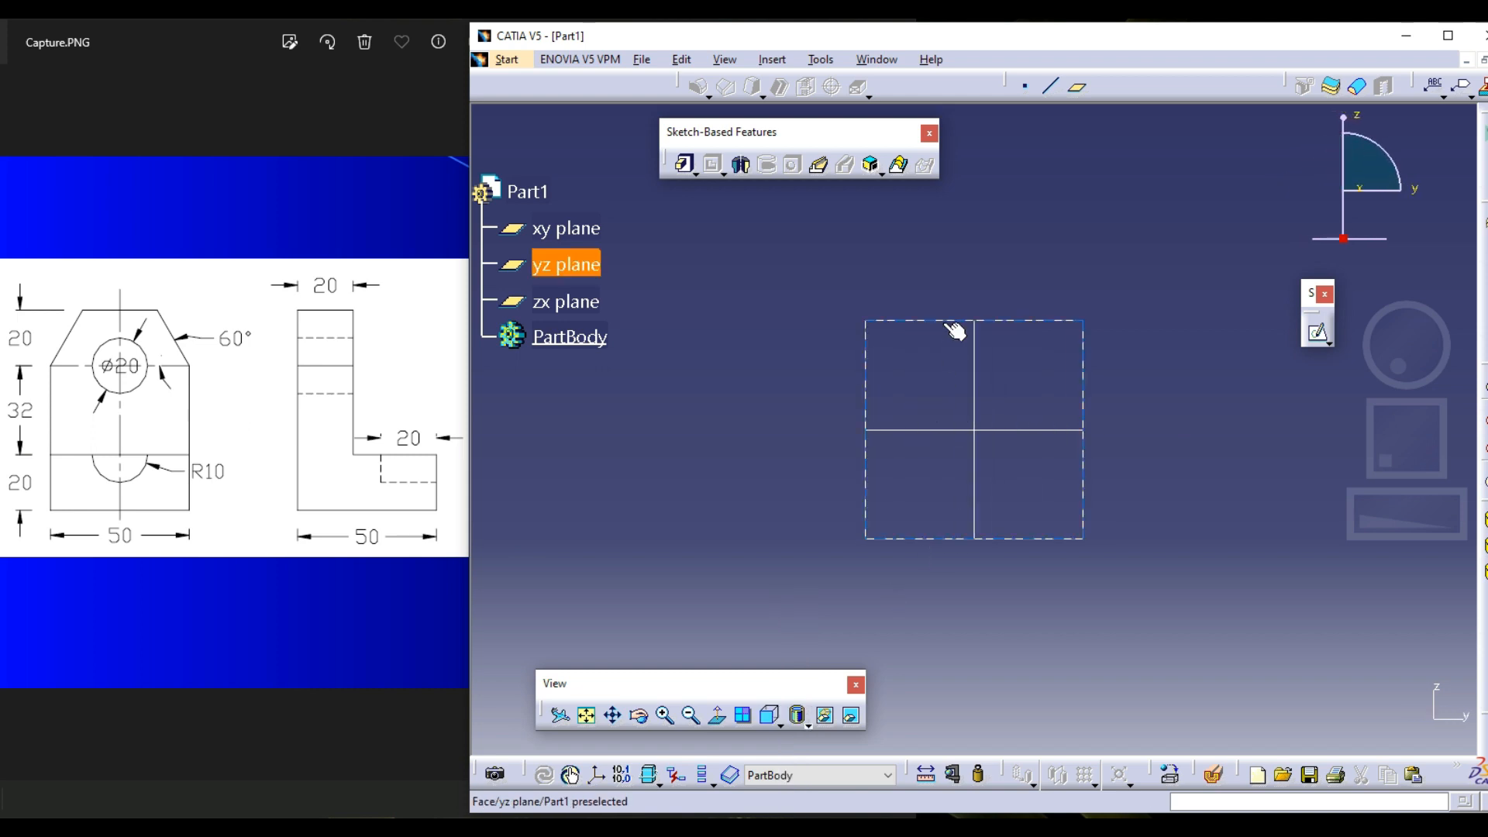
pyautogui.click(874, 365)
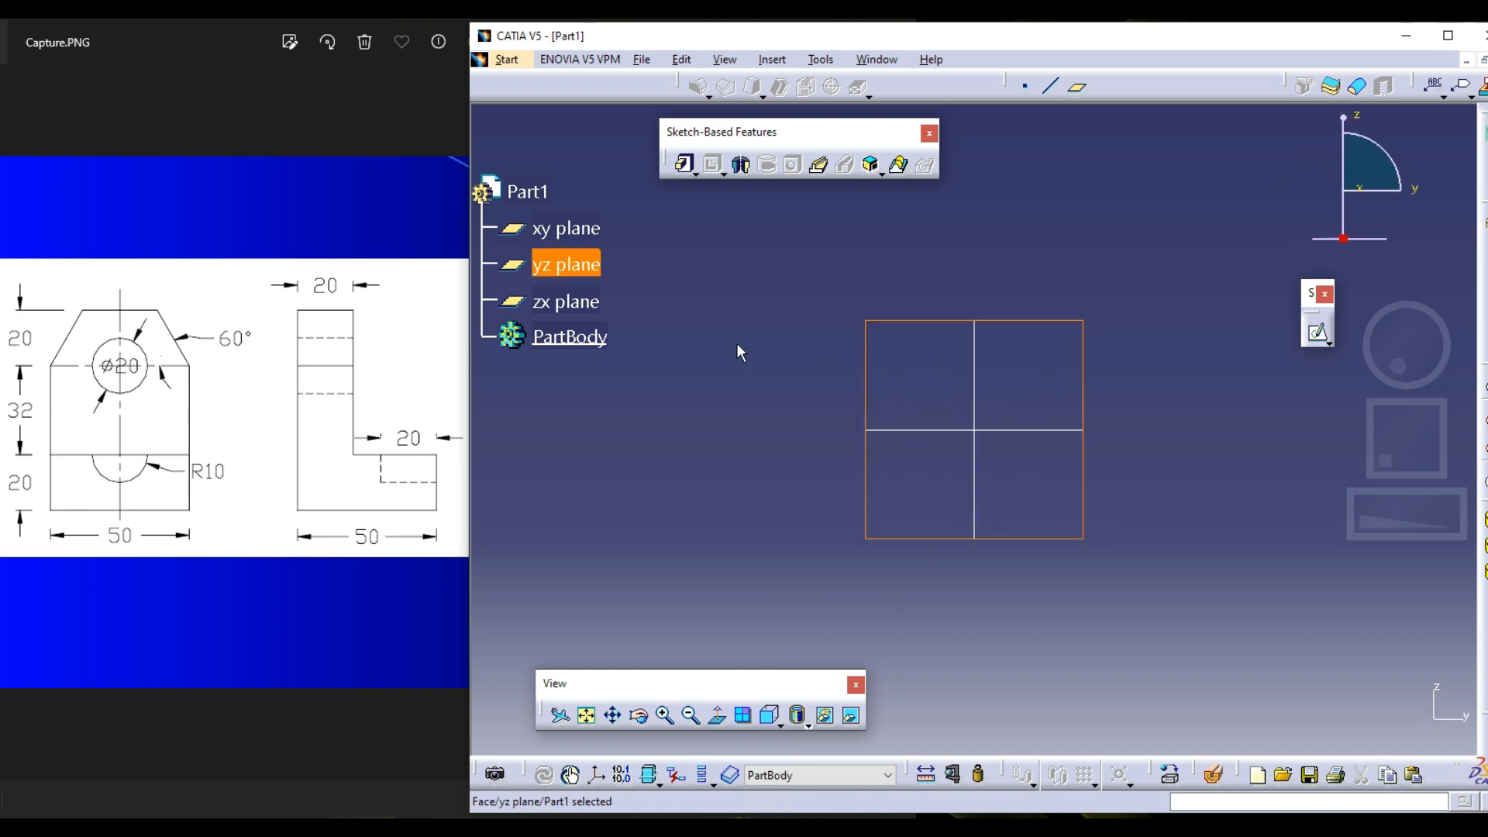
pyautogui.click(597, 230)
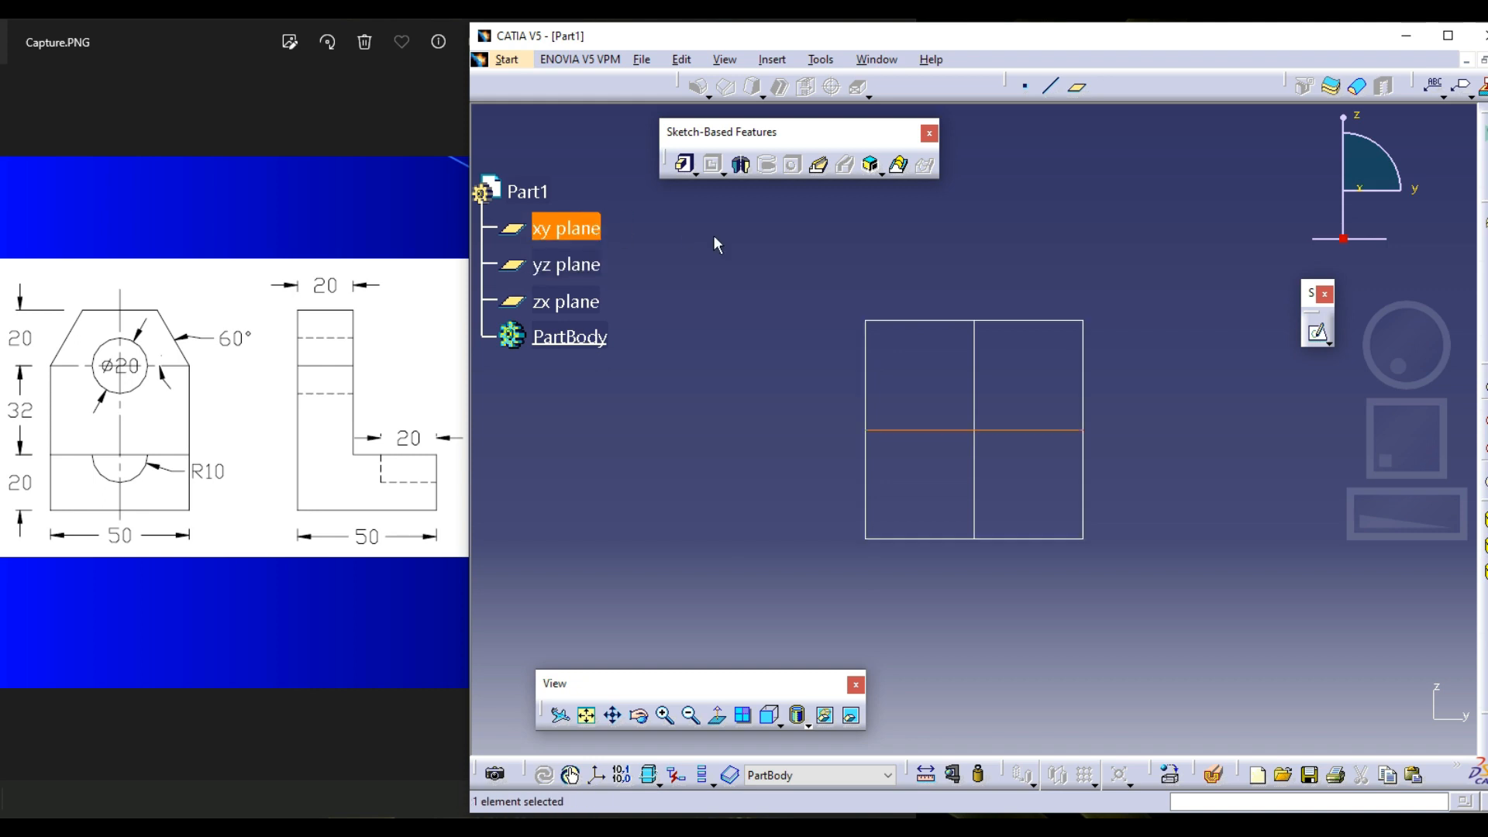
pyautogui.click(598, 268)
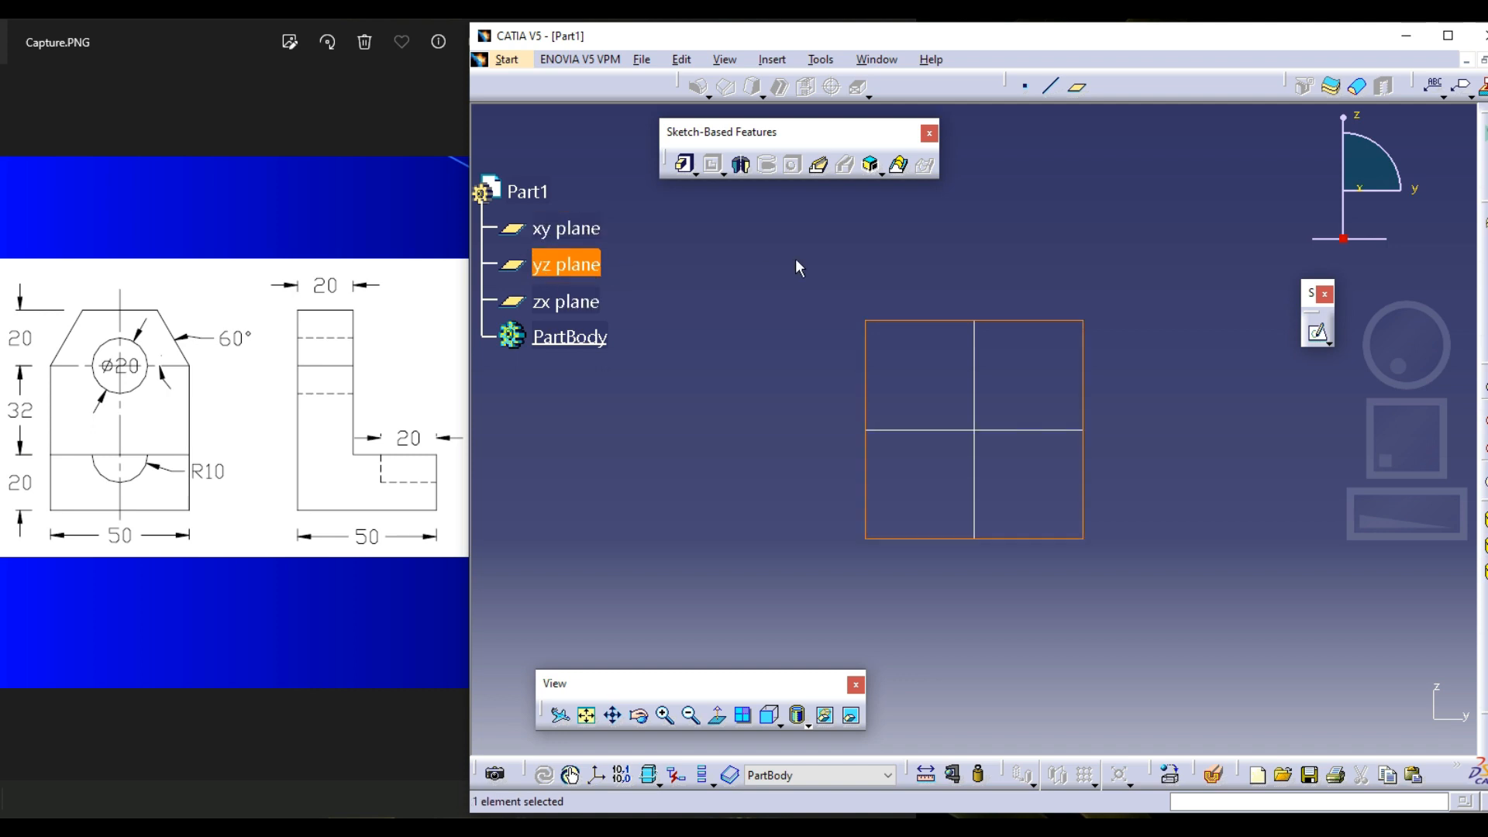
pyautogui.click(772, 265)
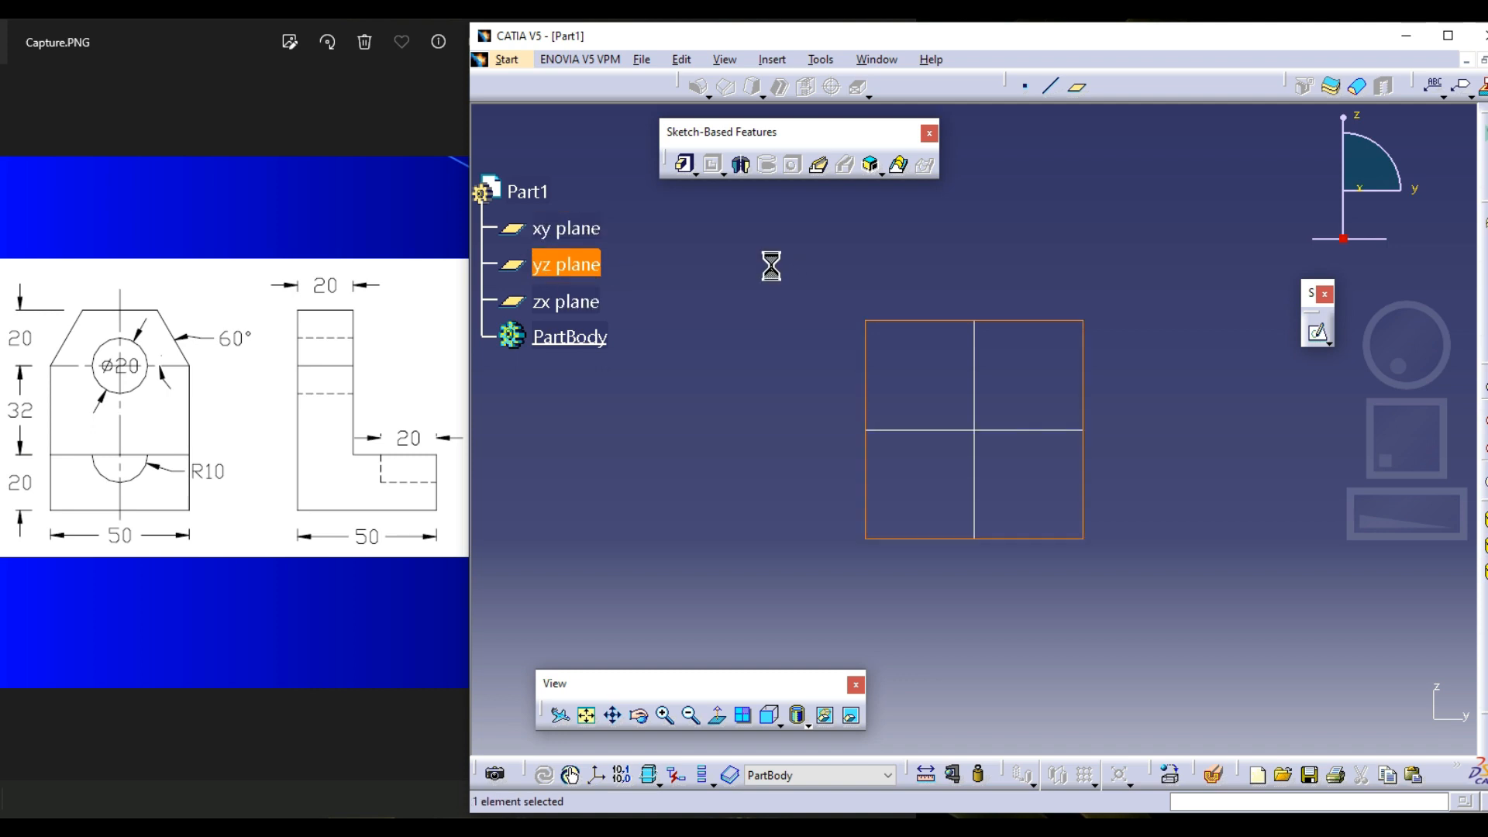
pyautogui.click(598, 304)
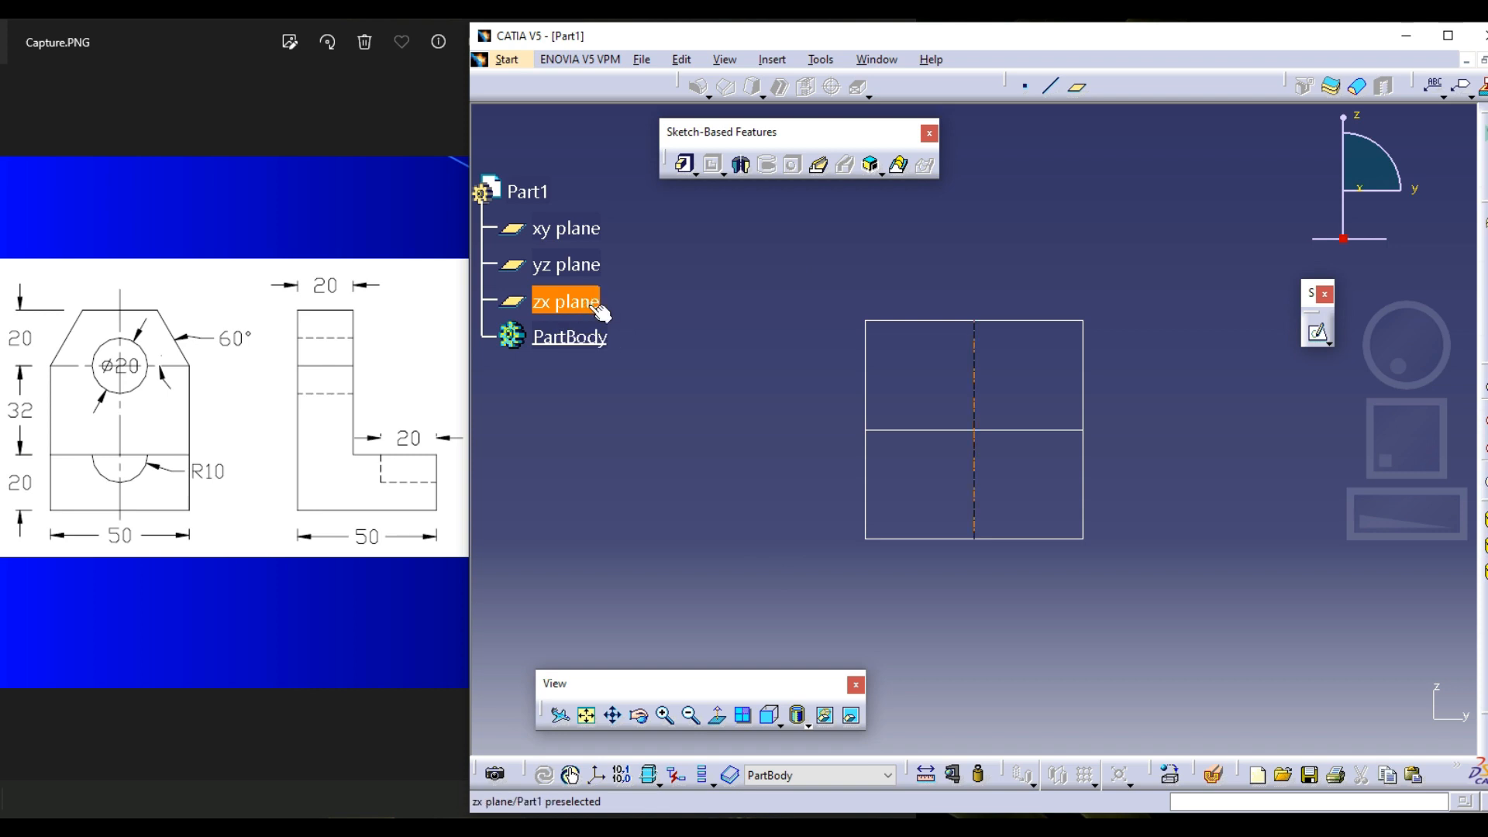
pyautogui.click(713, 310)
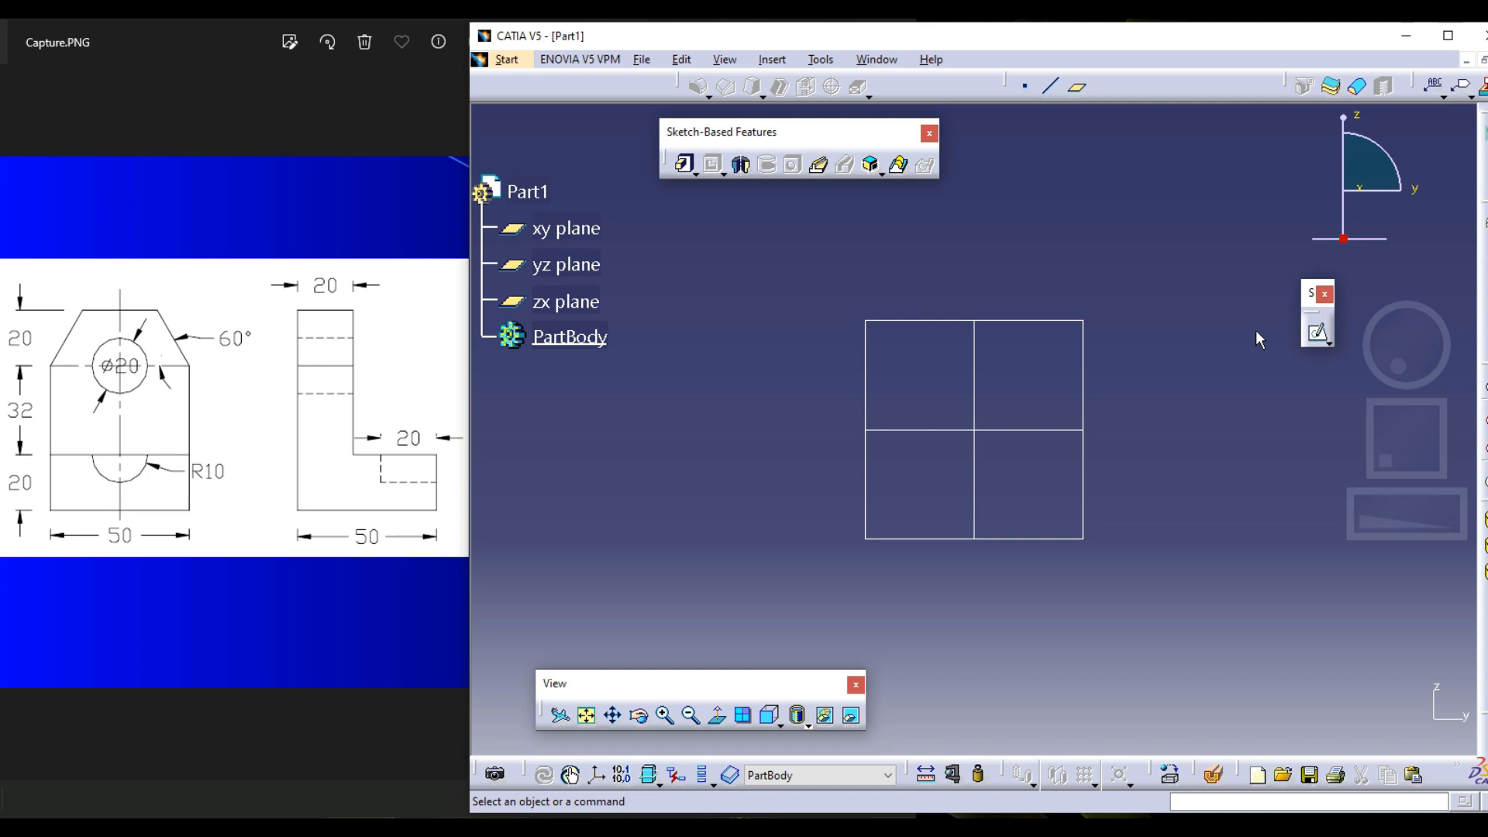
# Start a sketch on the yz plane and dock the floating Constraint toolbar
pyautogui.click(1316, 334)
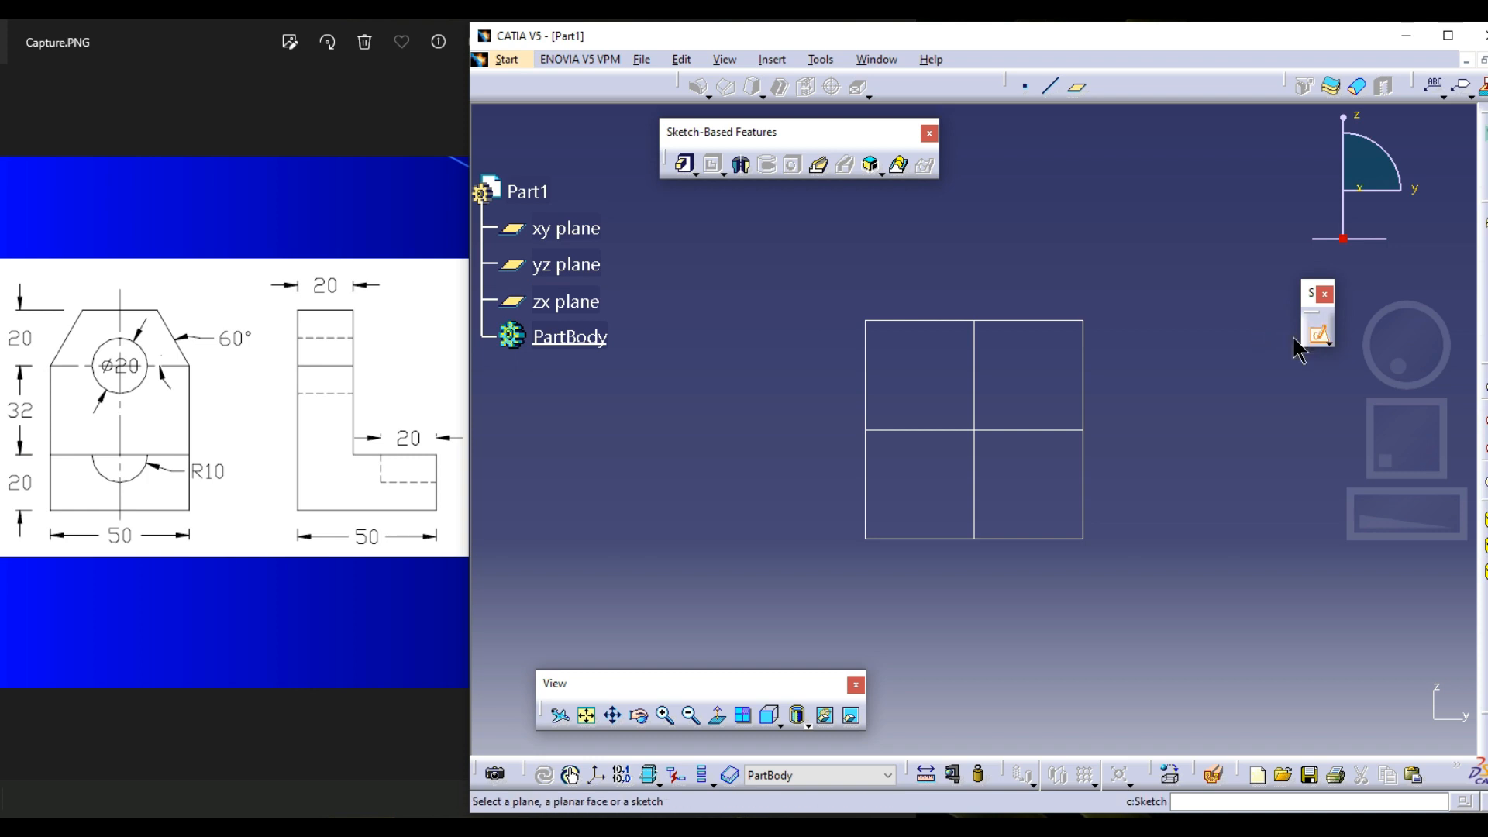
pyautogui.click(572, 271)
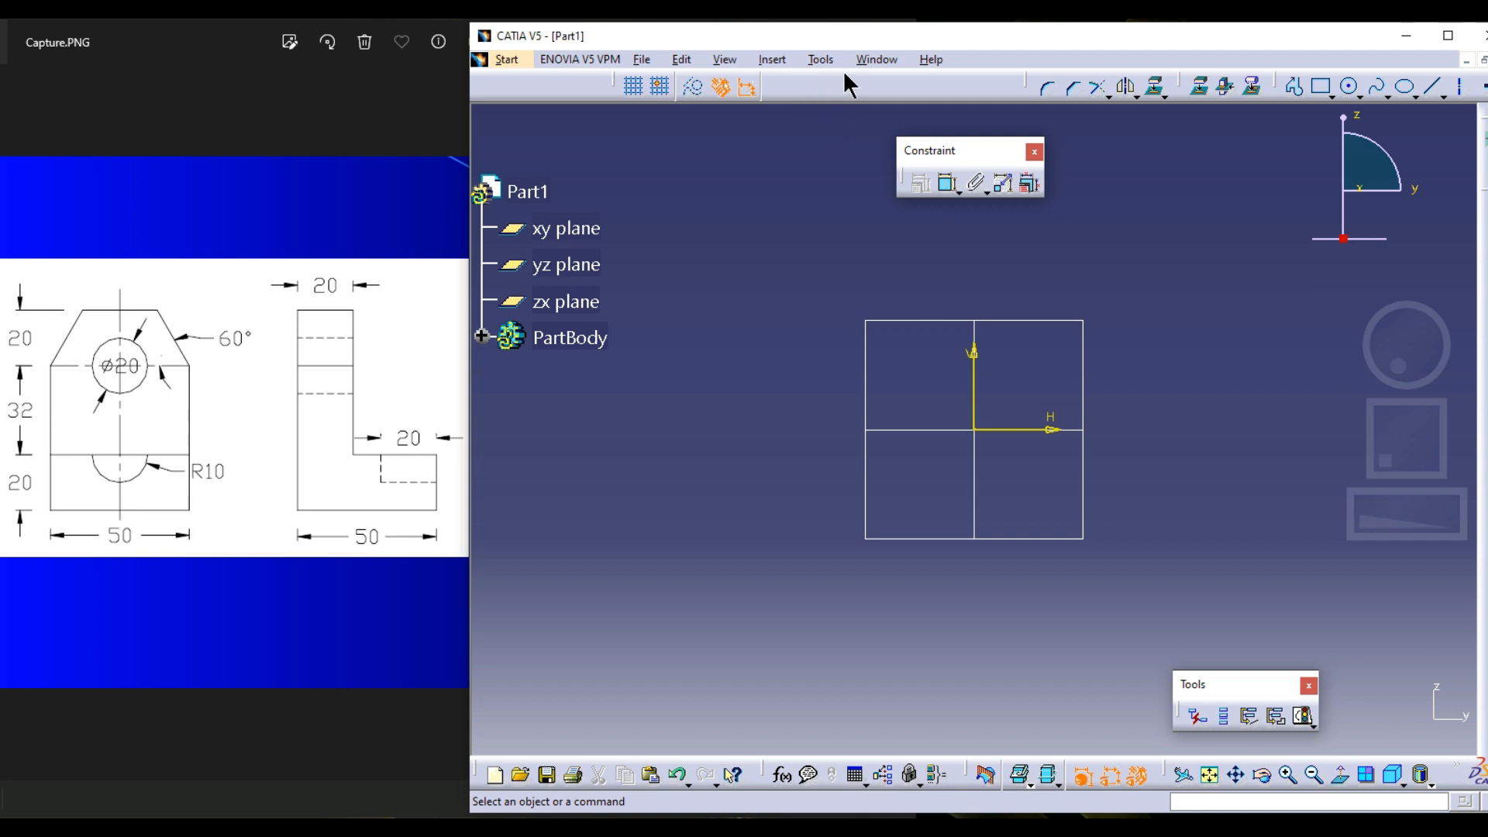
pyautogui.doubleClick(980, 153)
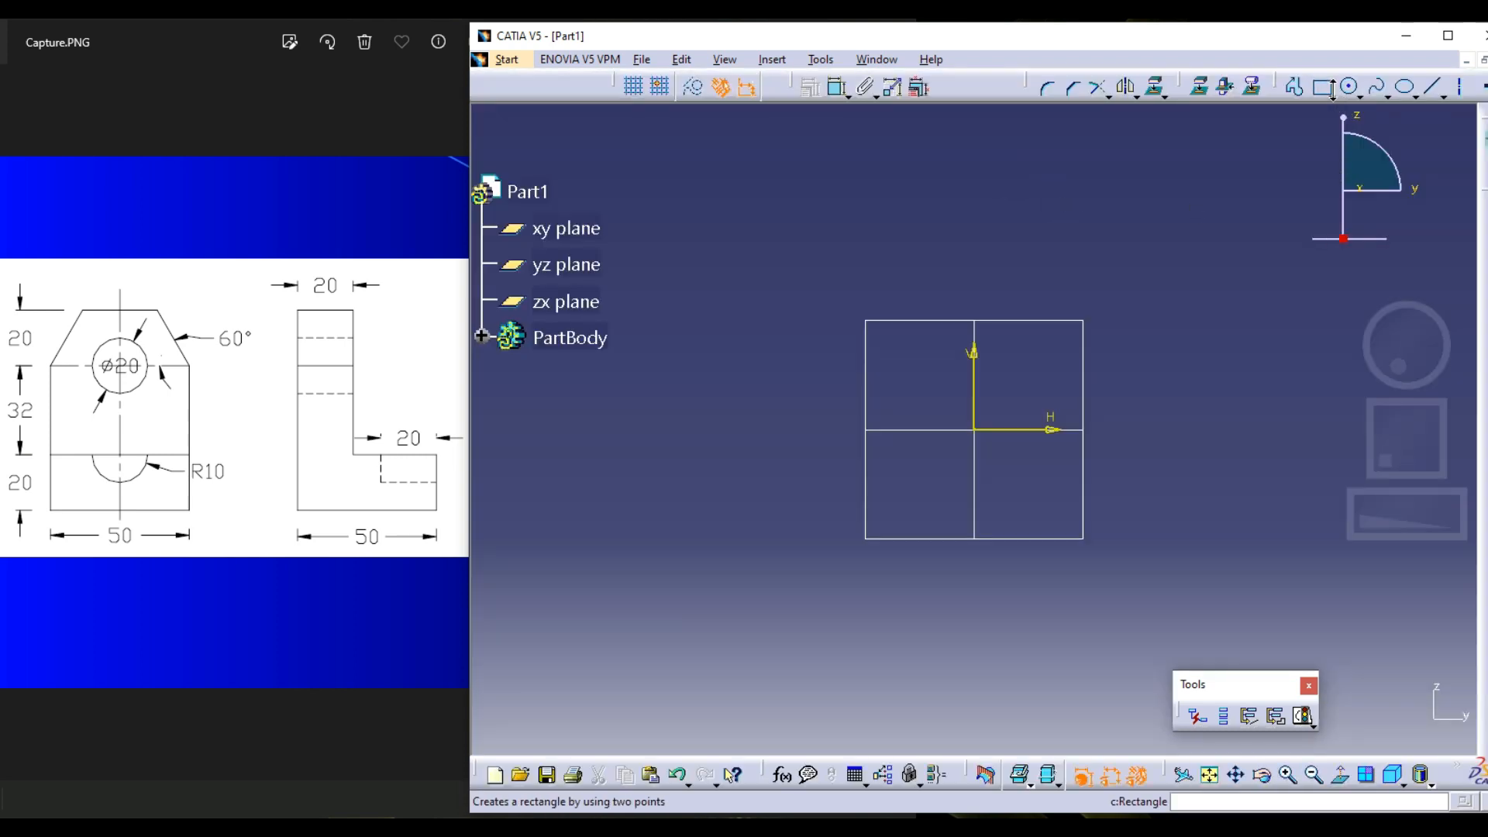
# Sketch a centered rectangle about 101 mm wide, taller than wide, with its center at the sketch origin
pyautogui.click(1332, 90)
pyautogui.click(1349, 310)
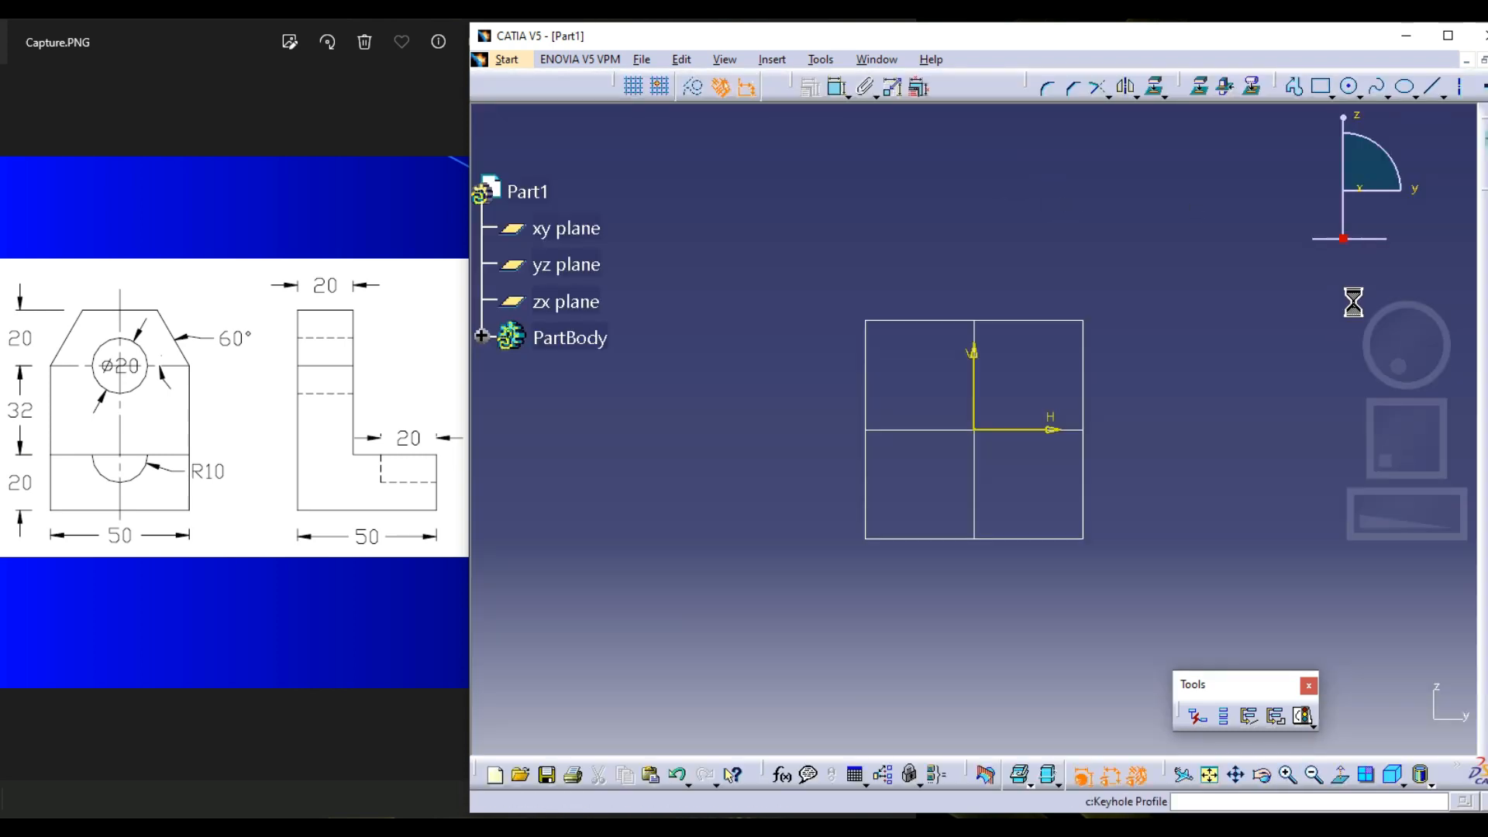
pyautogui.click(975, 431)
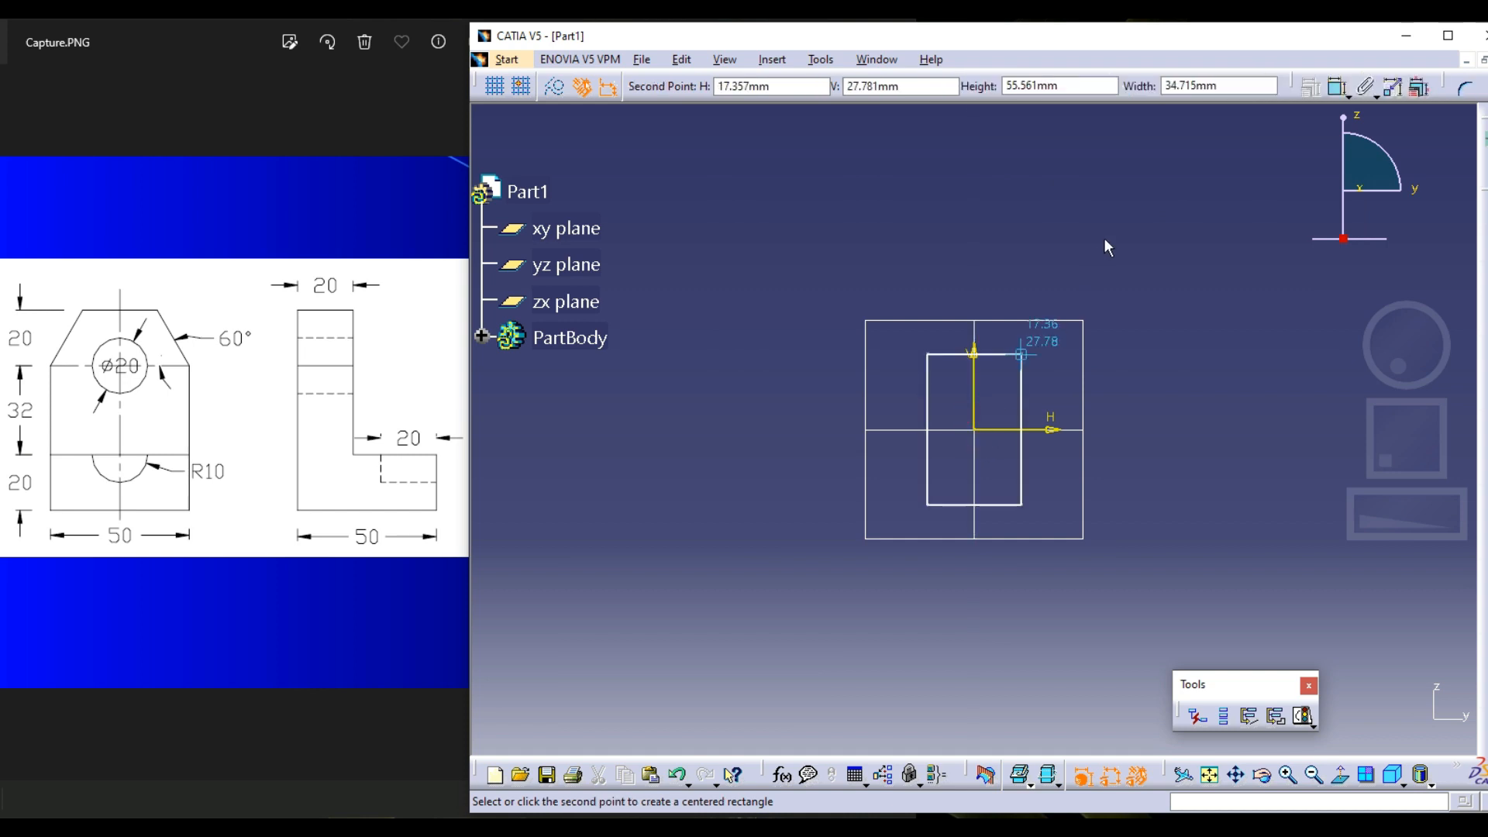
pyautogui.click(1113, 229)
pyautogui.moveTo(1189, 234)
pyautogui.mouseDown(button='middle')
pyautogui.moveTo(1159, 265)
pyautogui.moveTo(1143, 256)
pyautogui.mouseUp(button='middle')
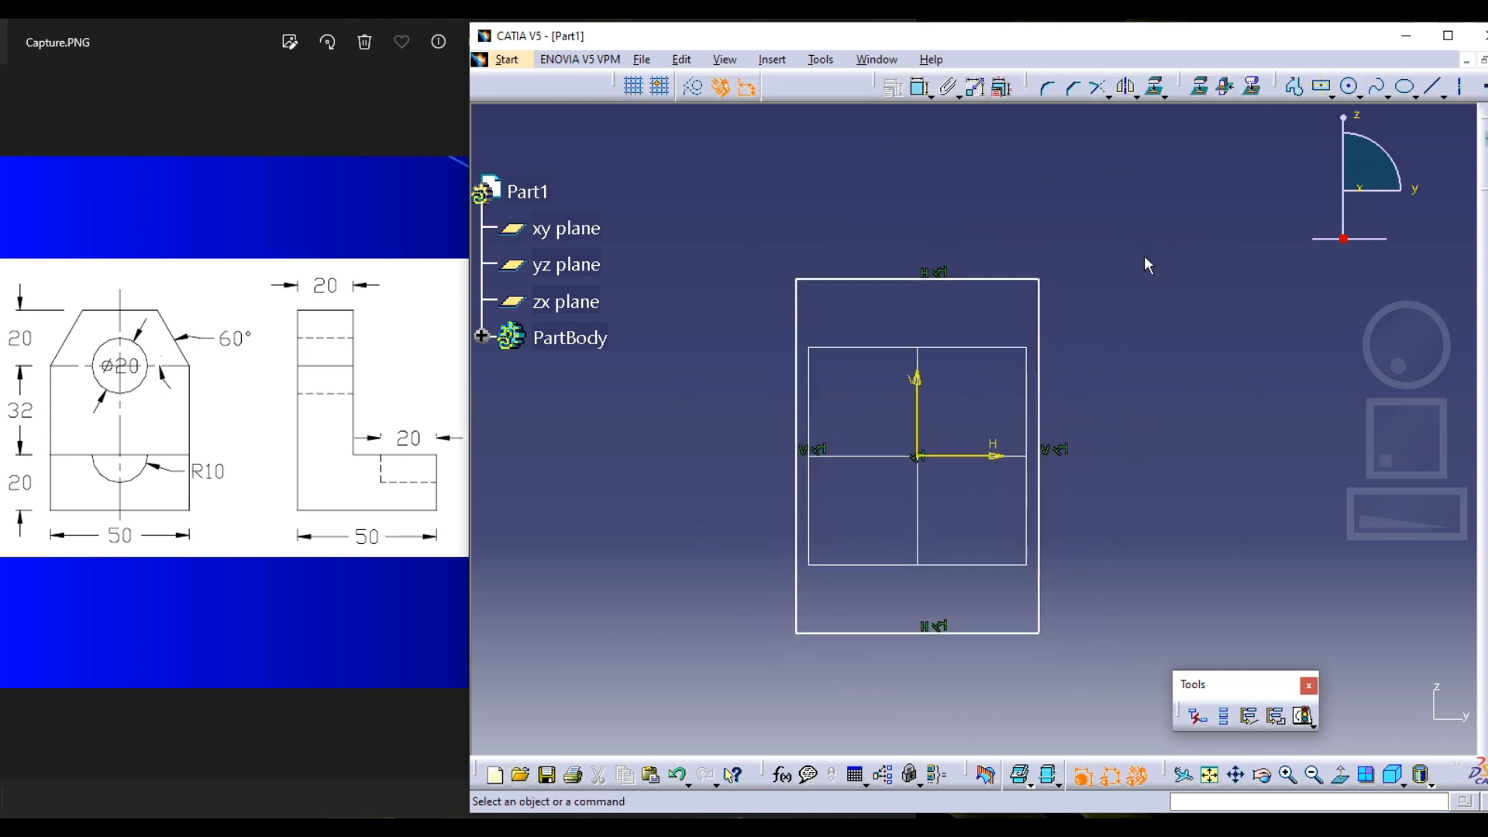
# Dimension the width of the rectangle along its upper edge and set it to 50 mm
pyautogui.click(922, 89)
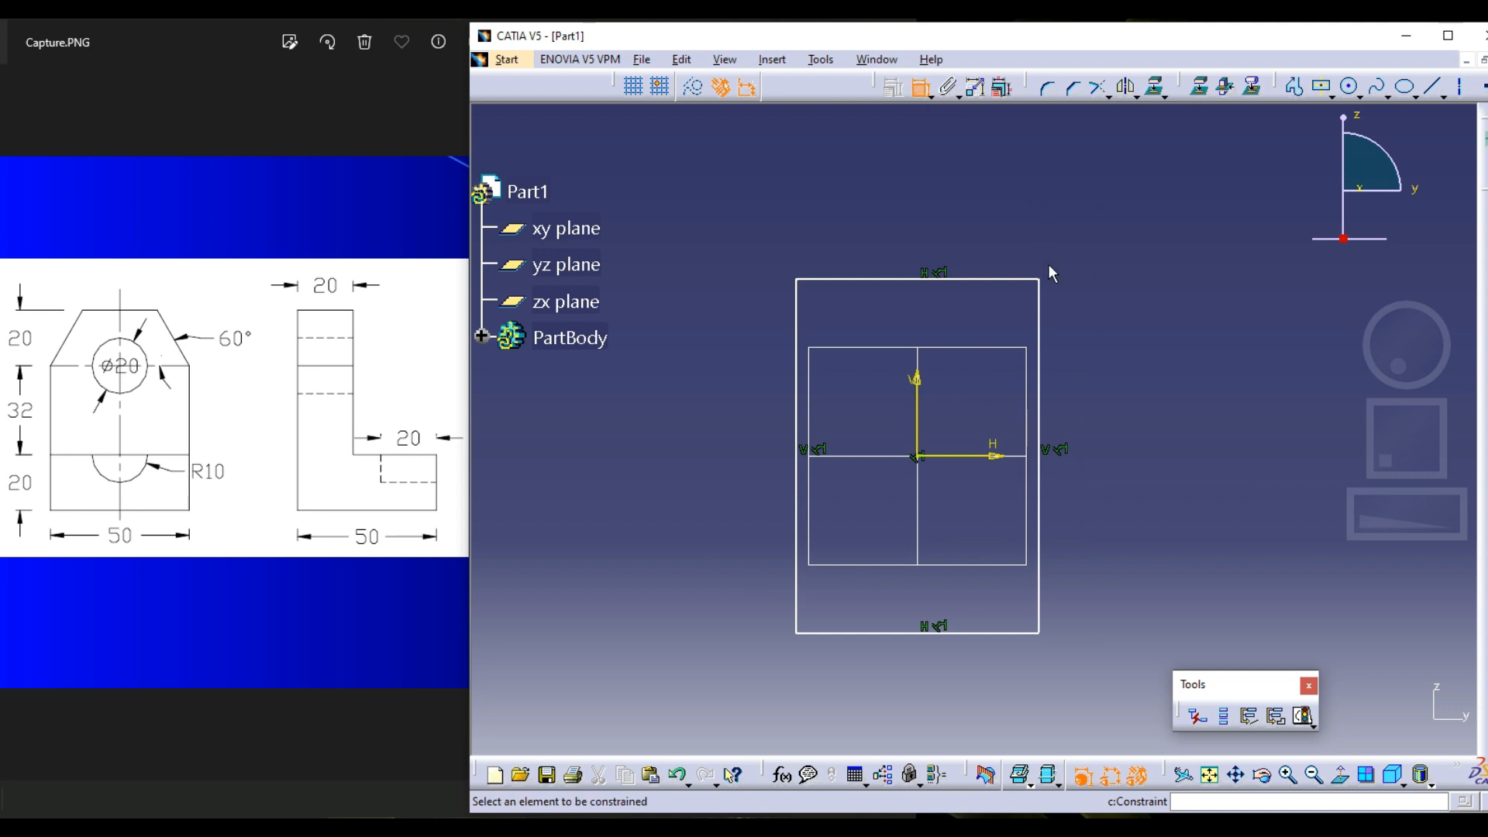
pyautogui.click(1007, 281)
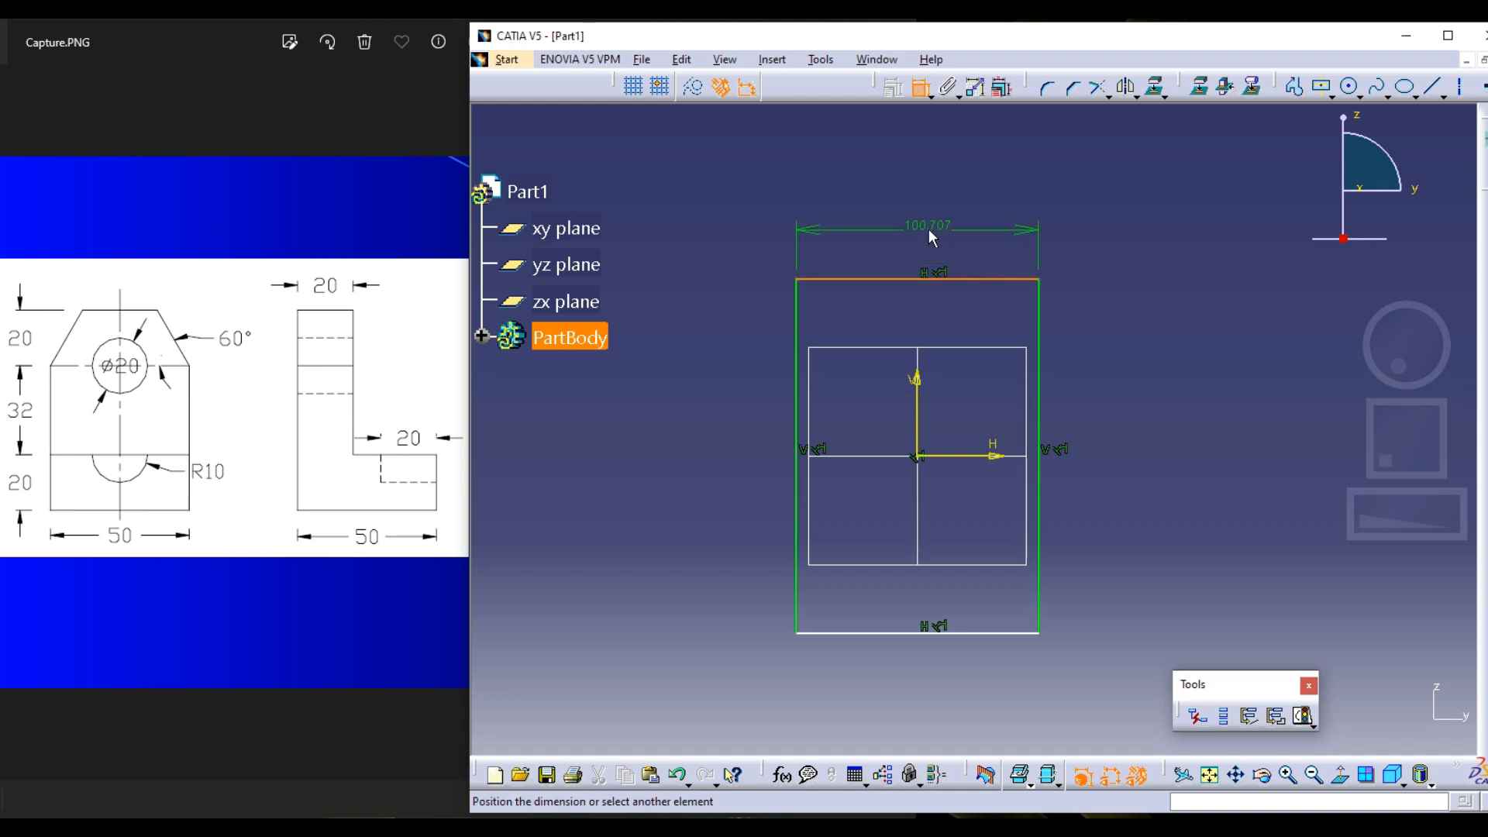
pyautogui.click(929, 230)
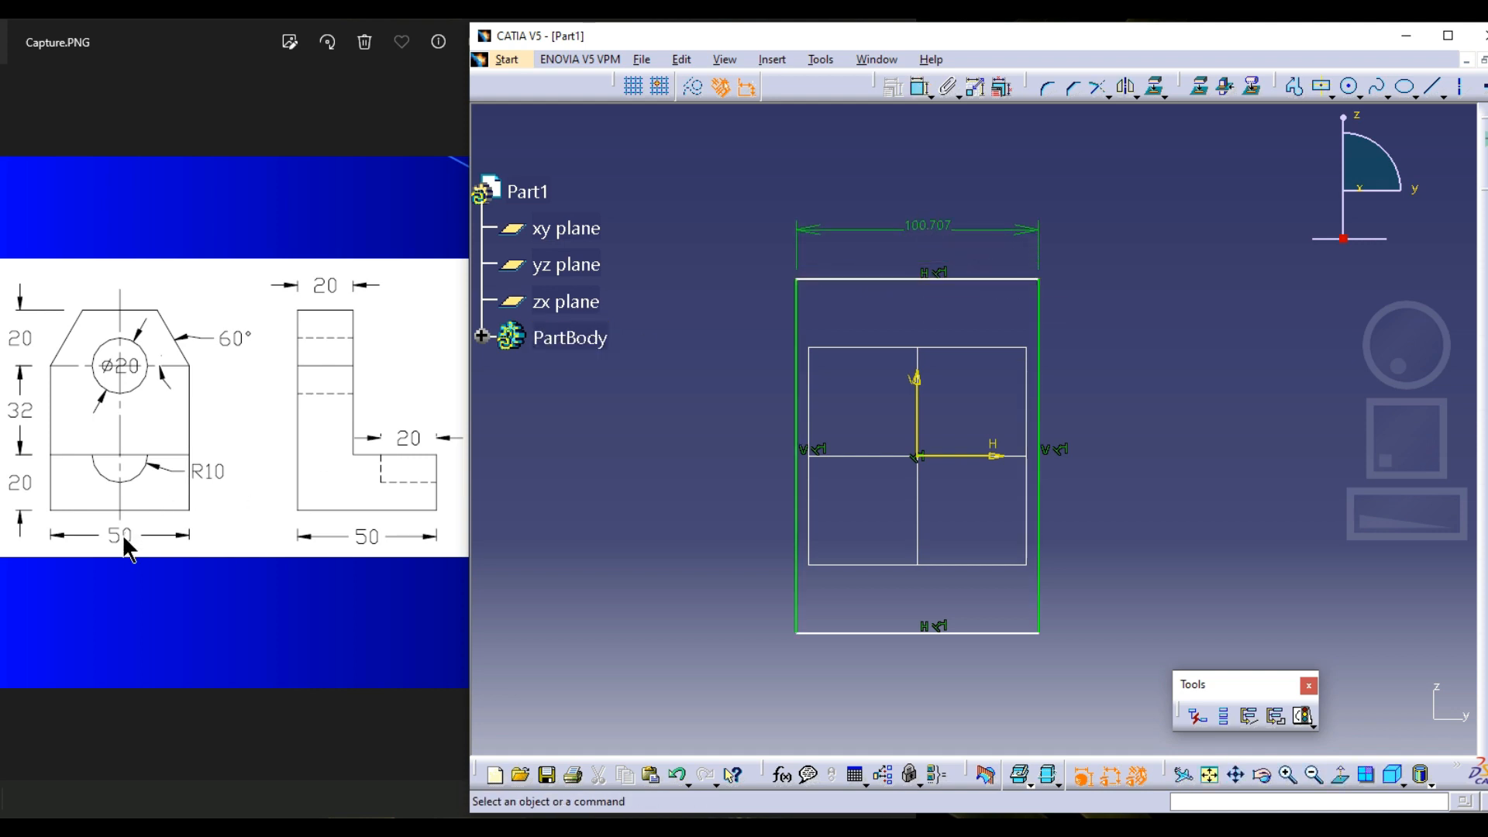
pyautogui.doubleClick(923, 227)
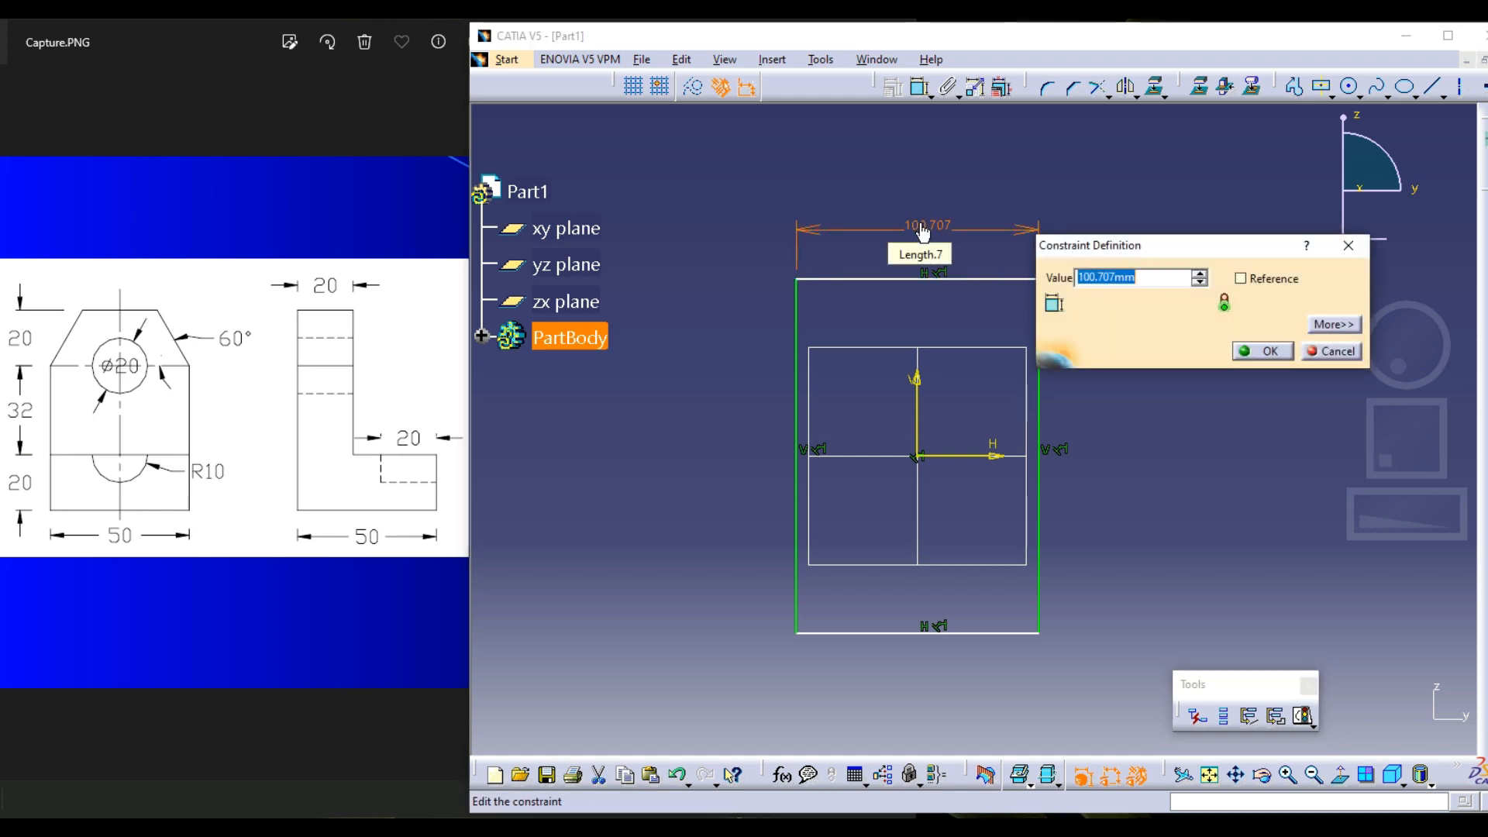
pyautogui.write('50')
pyautogui.press('Return')
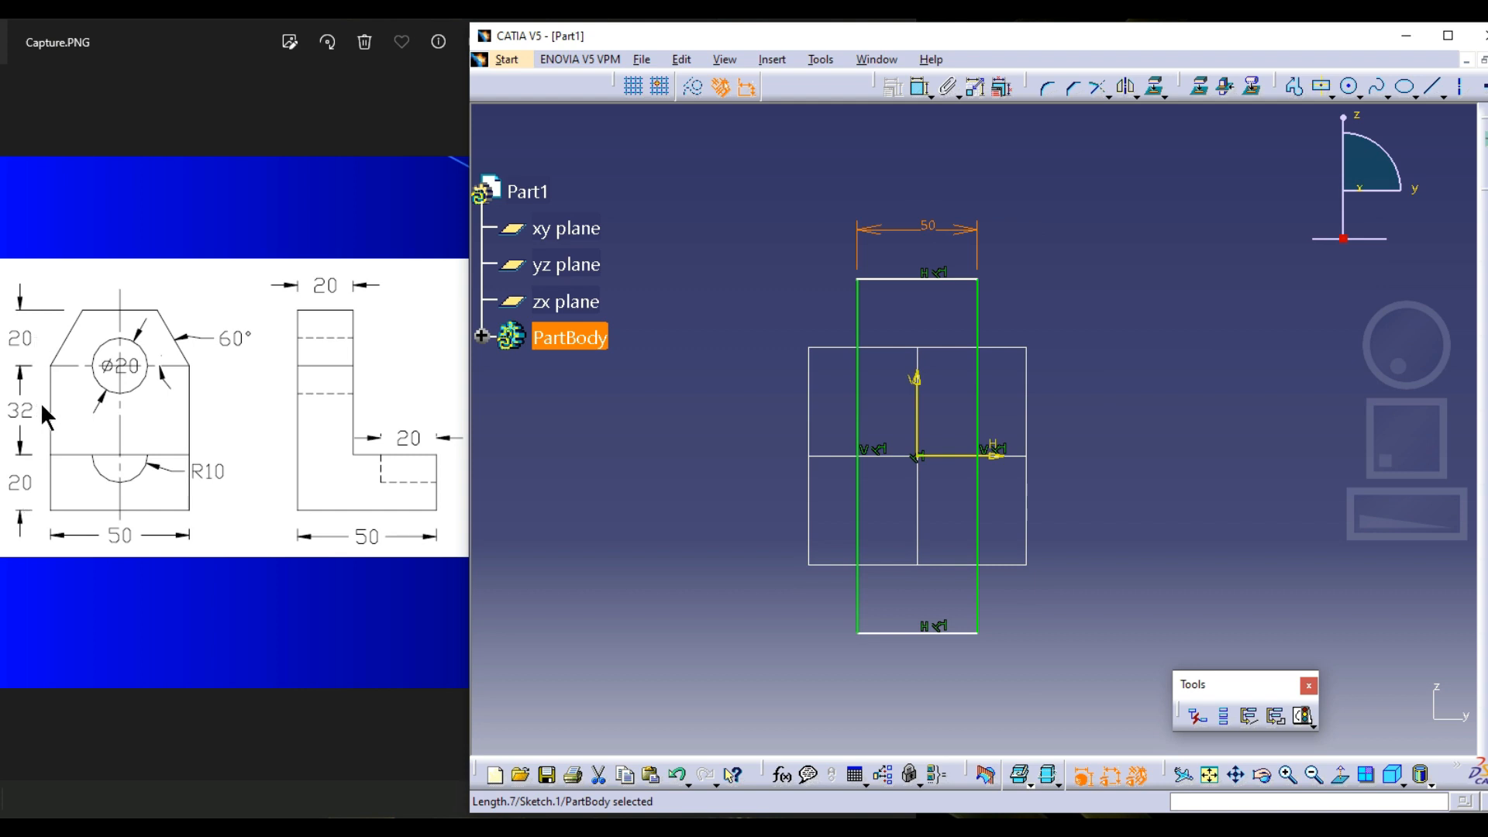
# Dimension the rectangle's height along its right edge and set it to 72 mm
pyautogui.click(1123, 194)
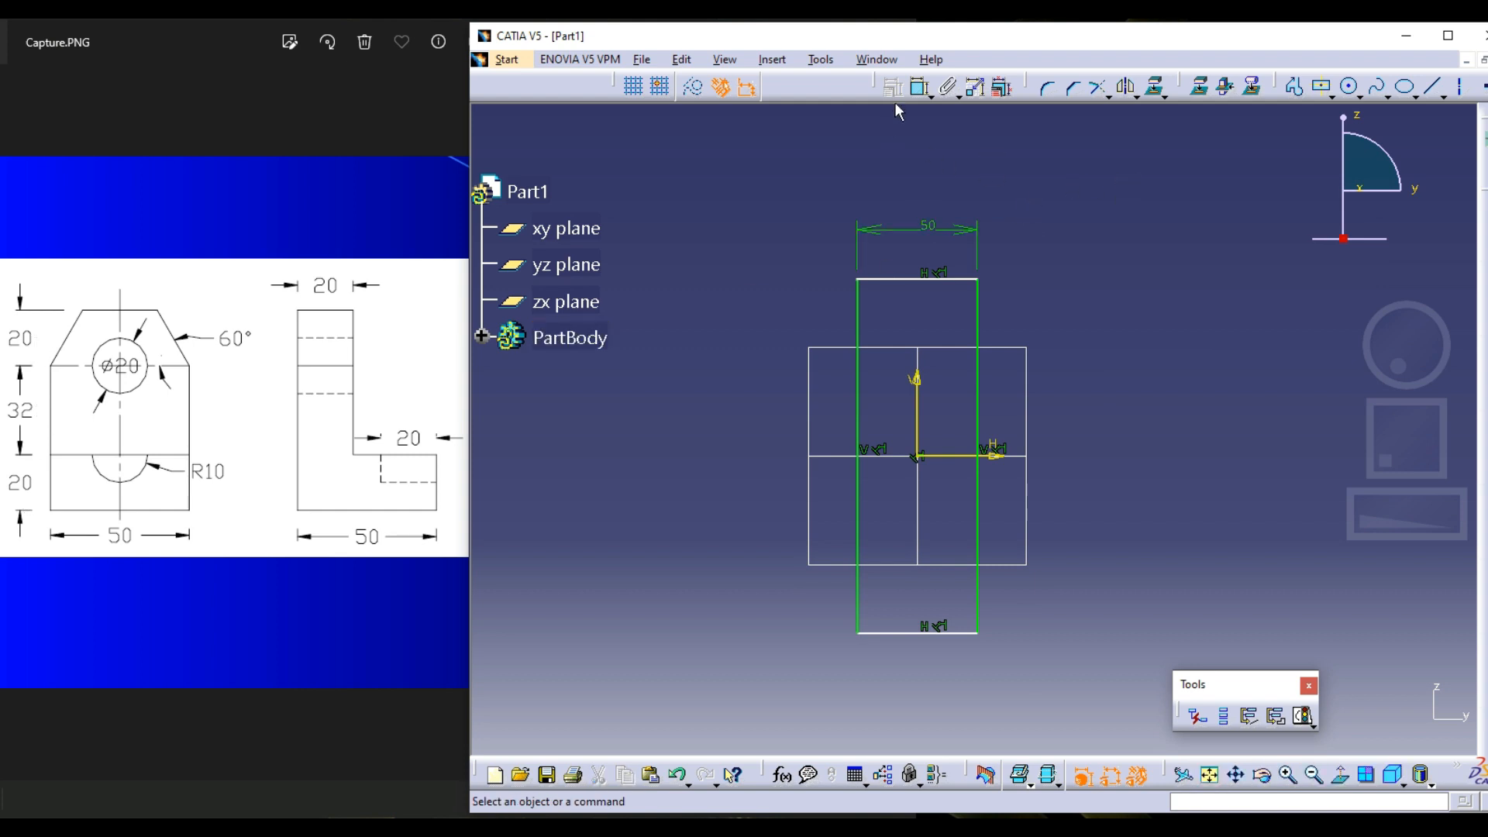
pyautogui.click(921, 87)
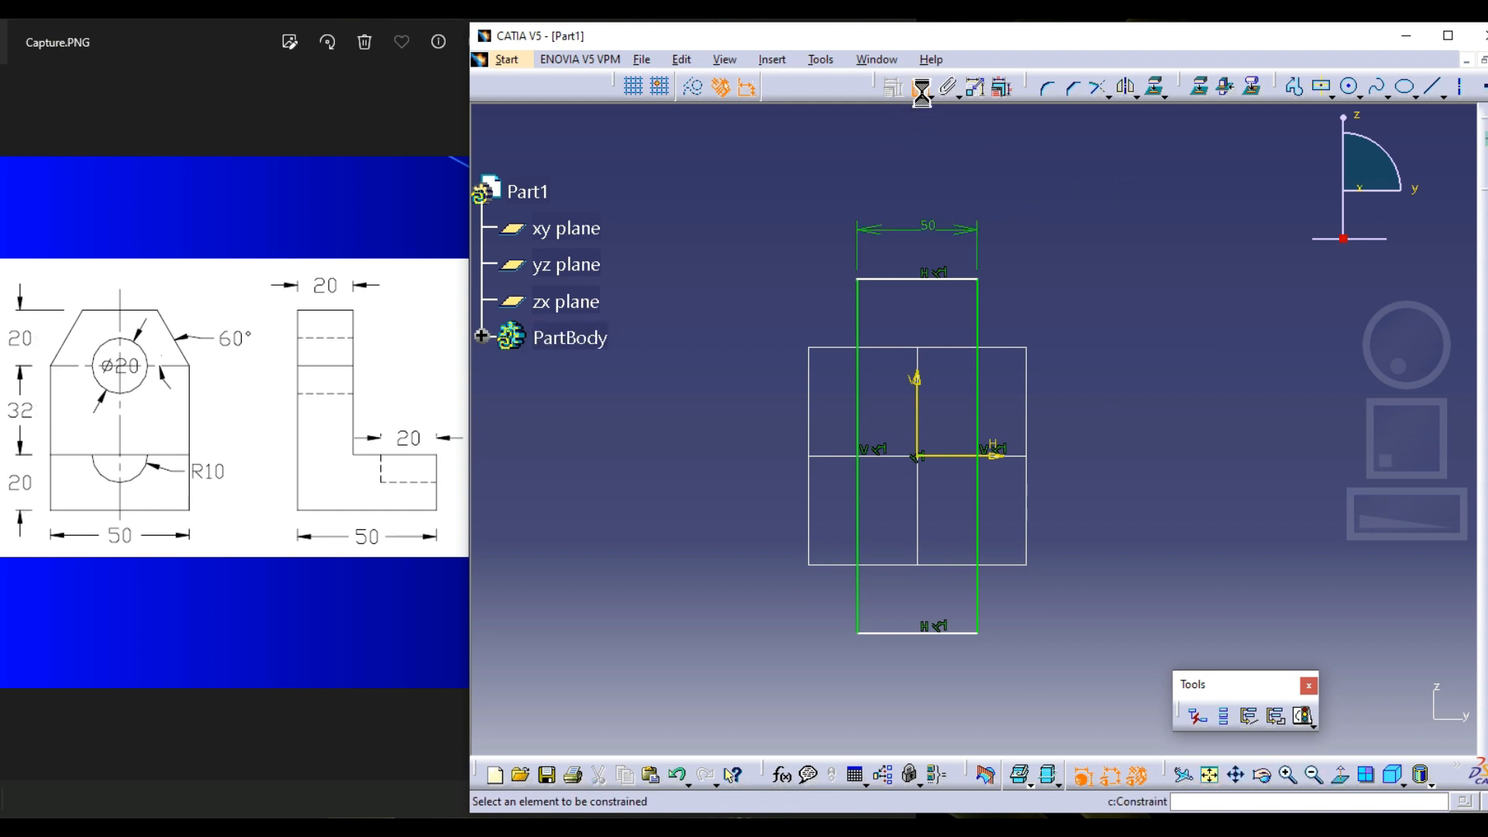
pyautogui.click(981, 329)
pyautogui.doubleClick(1082, 370)
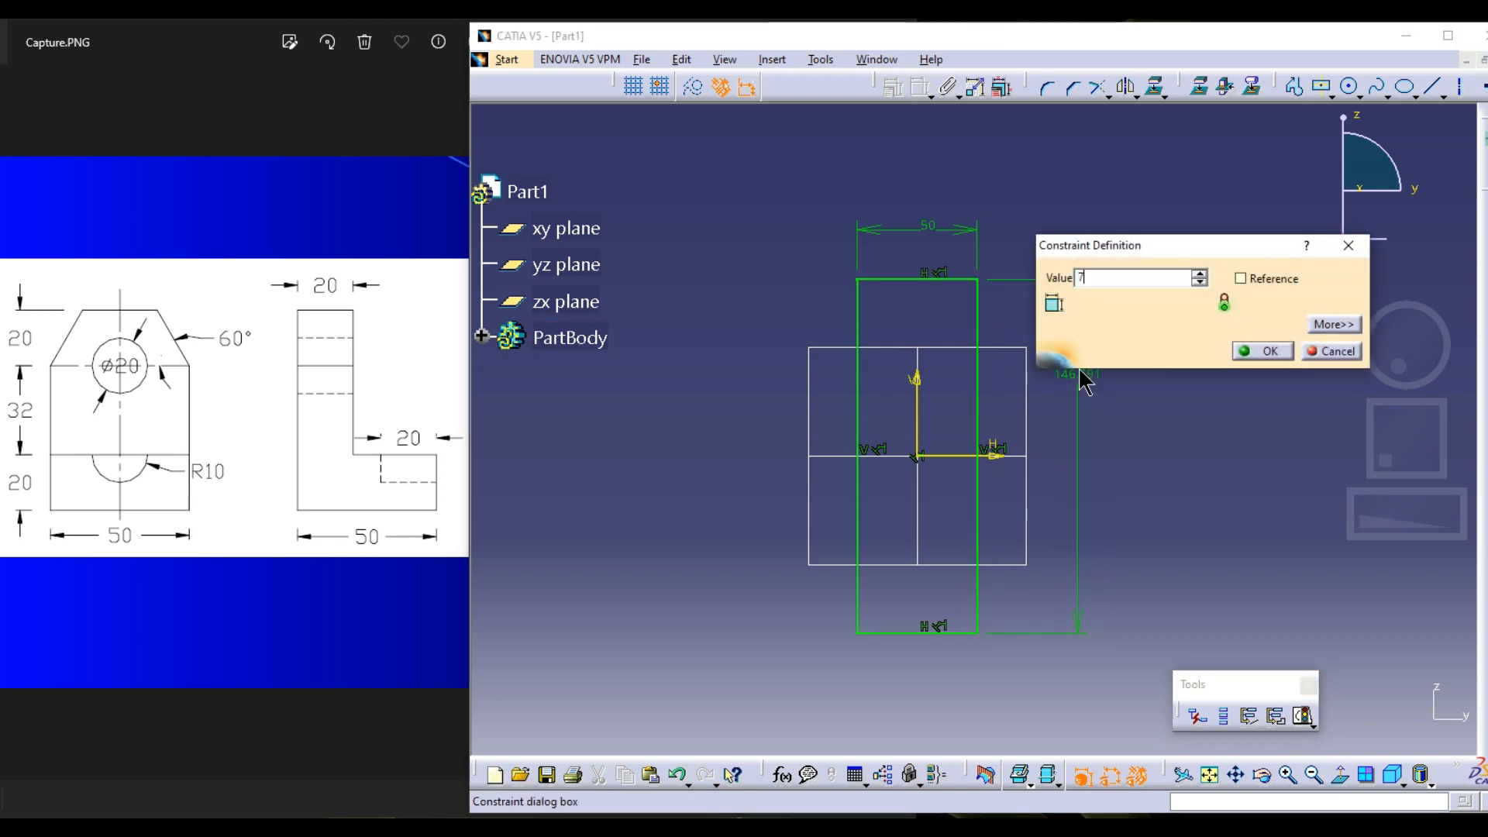
pyautogui.write('72')
pyautogui.press('Return')
pyautogui.moveTo(1087, 404); pyautogui.dragTo(1114, 268, button='middle')
pyautogui.moveTo(1021, 343); pyautogui.dragTo(1025, 263, button='middle')
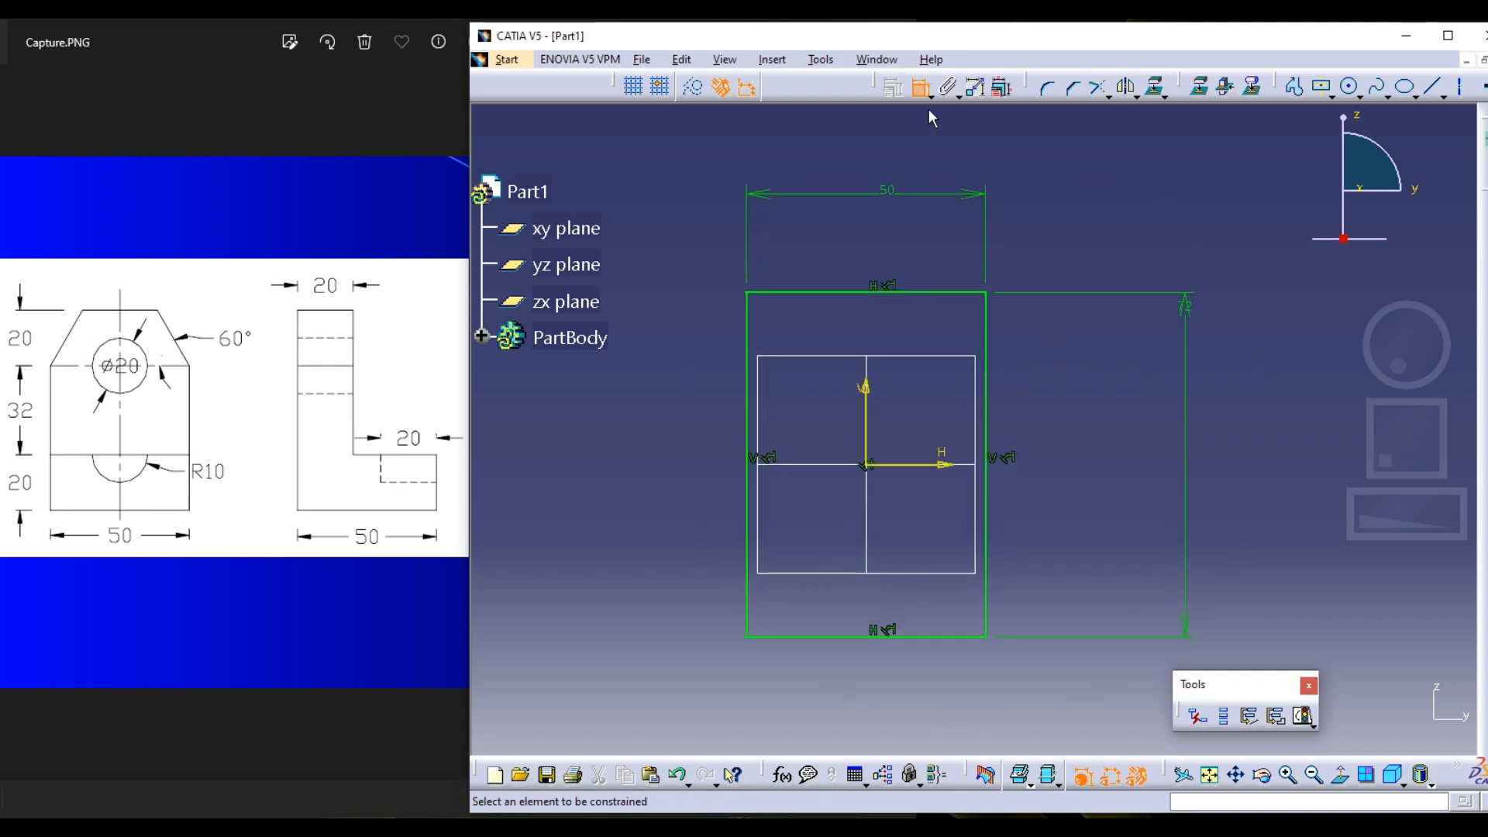
# Reposition the width dimension's value above the rectangle and bring the height dimension closer to the right edge
pyautogui.moveTo(899, 198)
pyautogui.mouseDown()
pyautogui.moveTo(843, 206)
pyautogui.moveTo(858, 205)
pyautogui.mouseUp()
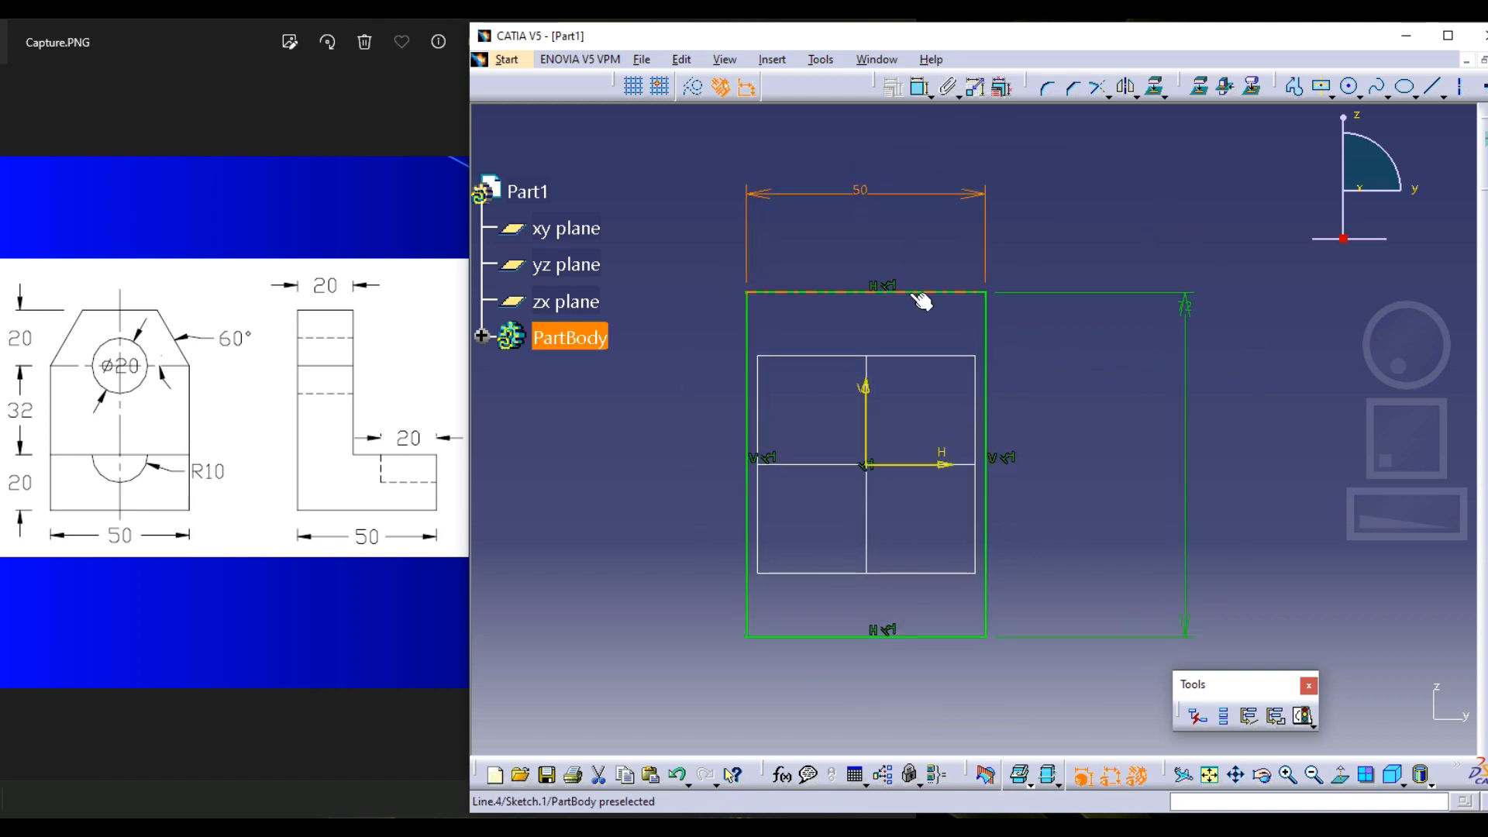
pyautogui.click(910, 291)
pyautogui.moveTo(1182, 309); pyautogui.dragTo(1166, 436)
pyautogui.moveTo(1171, 303); pyautogui.dragTo(1004, 324)
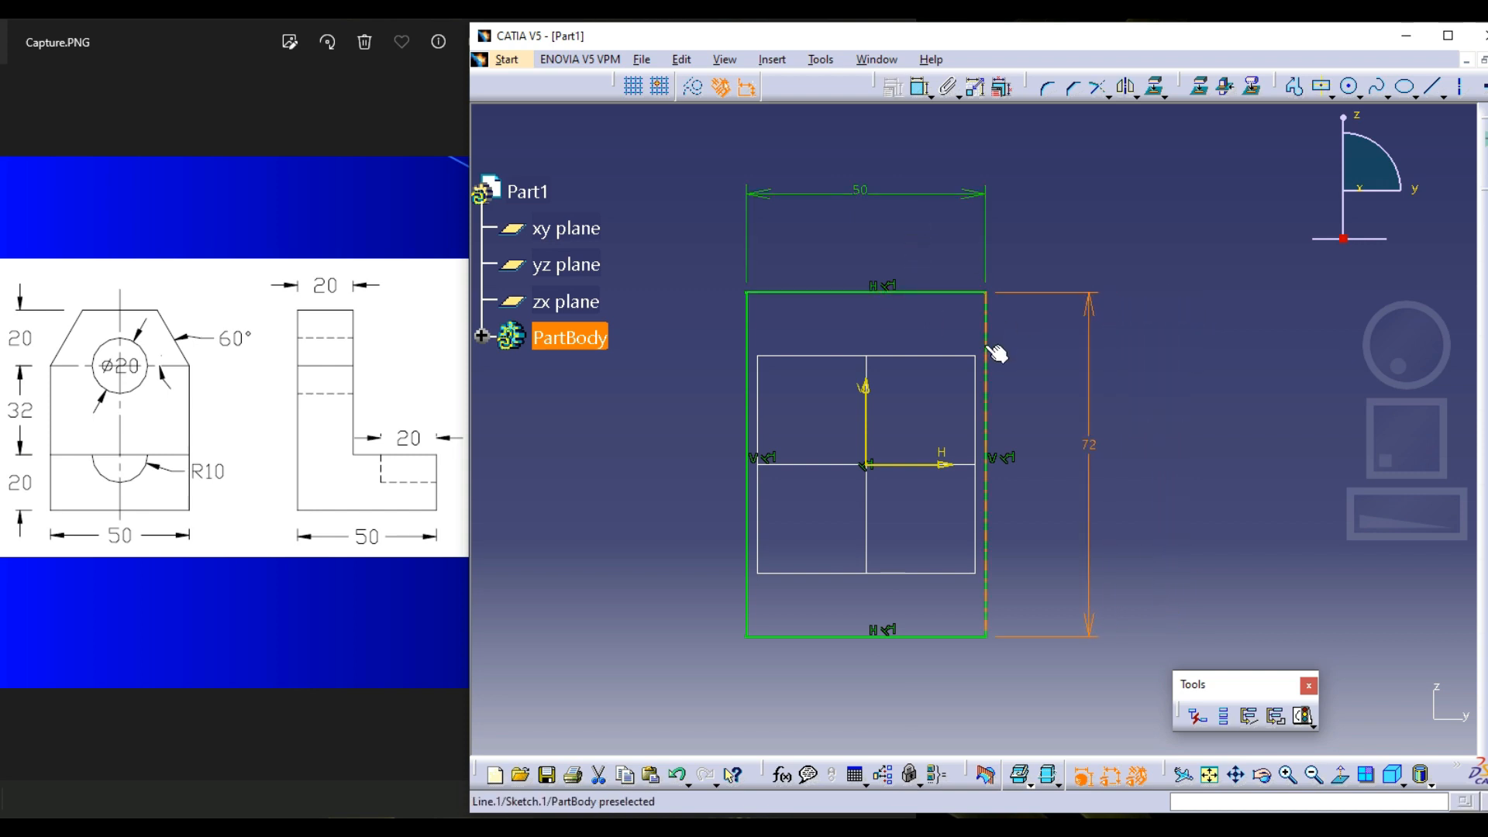
pyautogui.click(1106, 217)
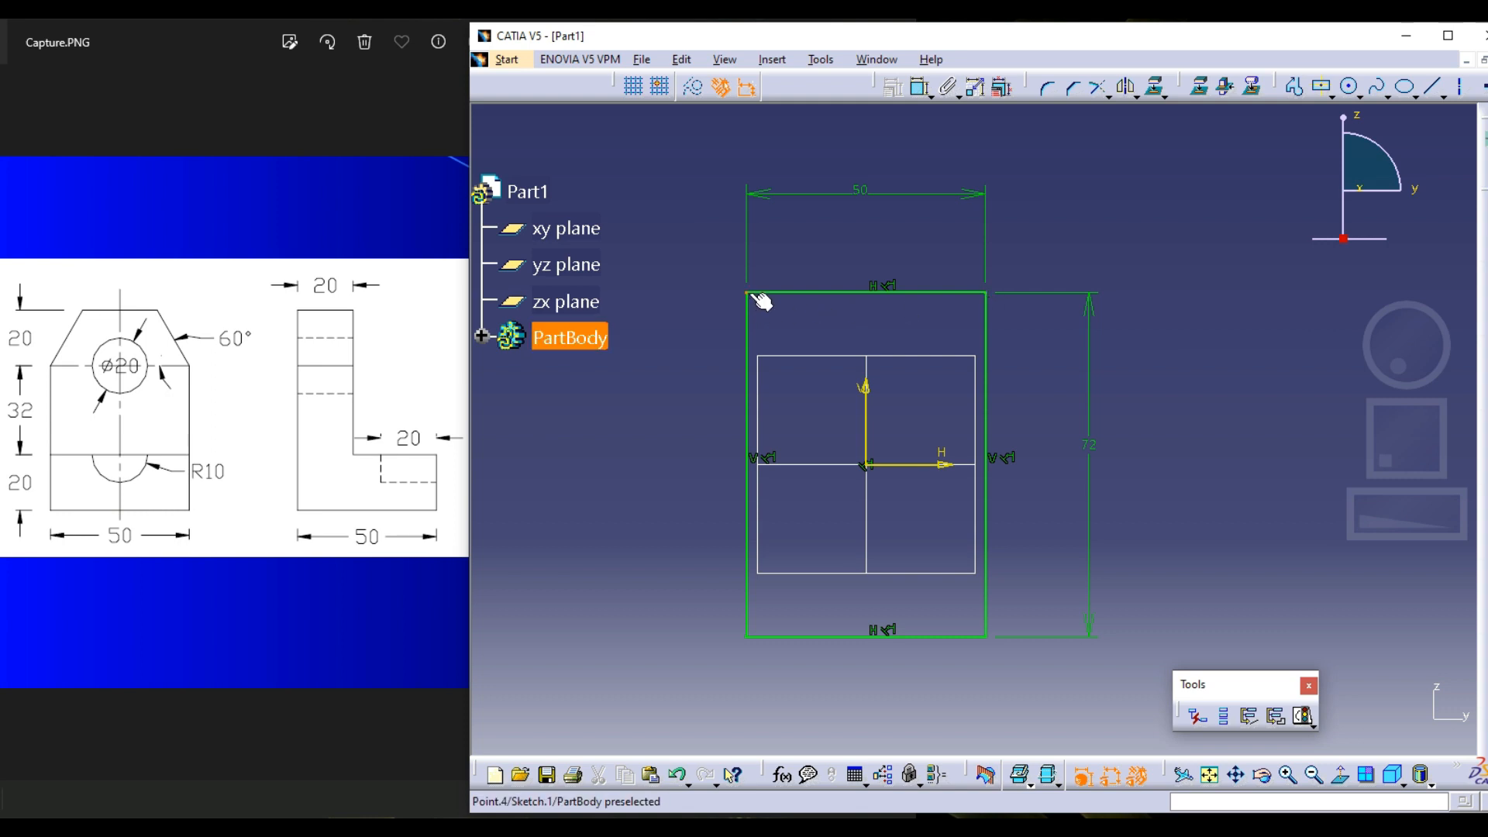
# Draw a diagonal profile line across the rectangle's upper-left corner, from the upper edge to the left edge
pyautogui.click(1293, 86)
pyautogui.click(800, 294)
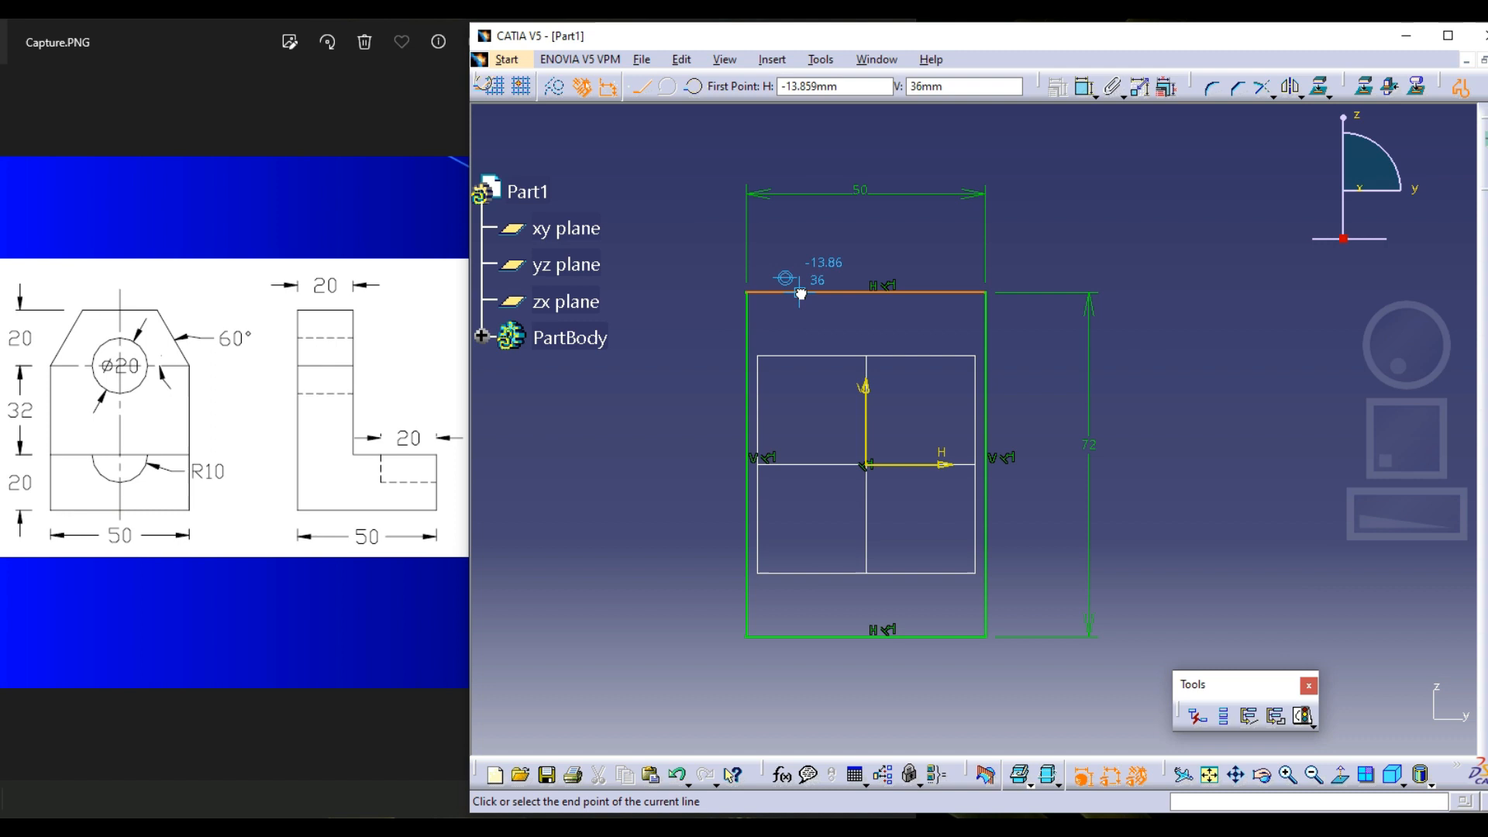
pyautogui.click(751, 358)
pyautogui.press('Escape')
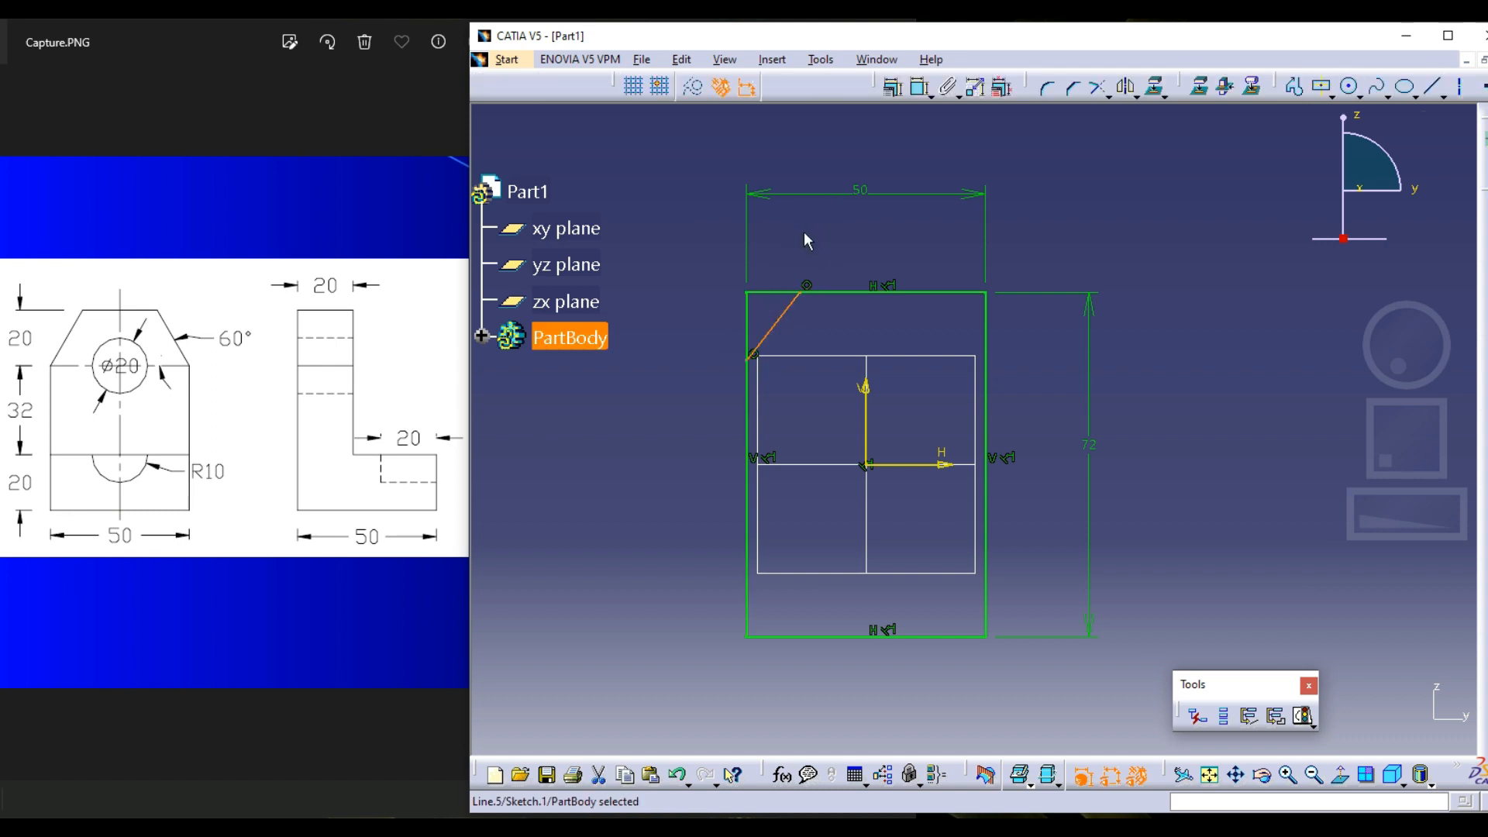
pyautogui.moveTo(804, 238); pyautogui.dragTo(844, 247, button='middle')
pyautogui.click(844, 248)
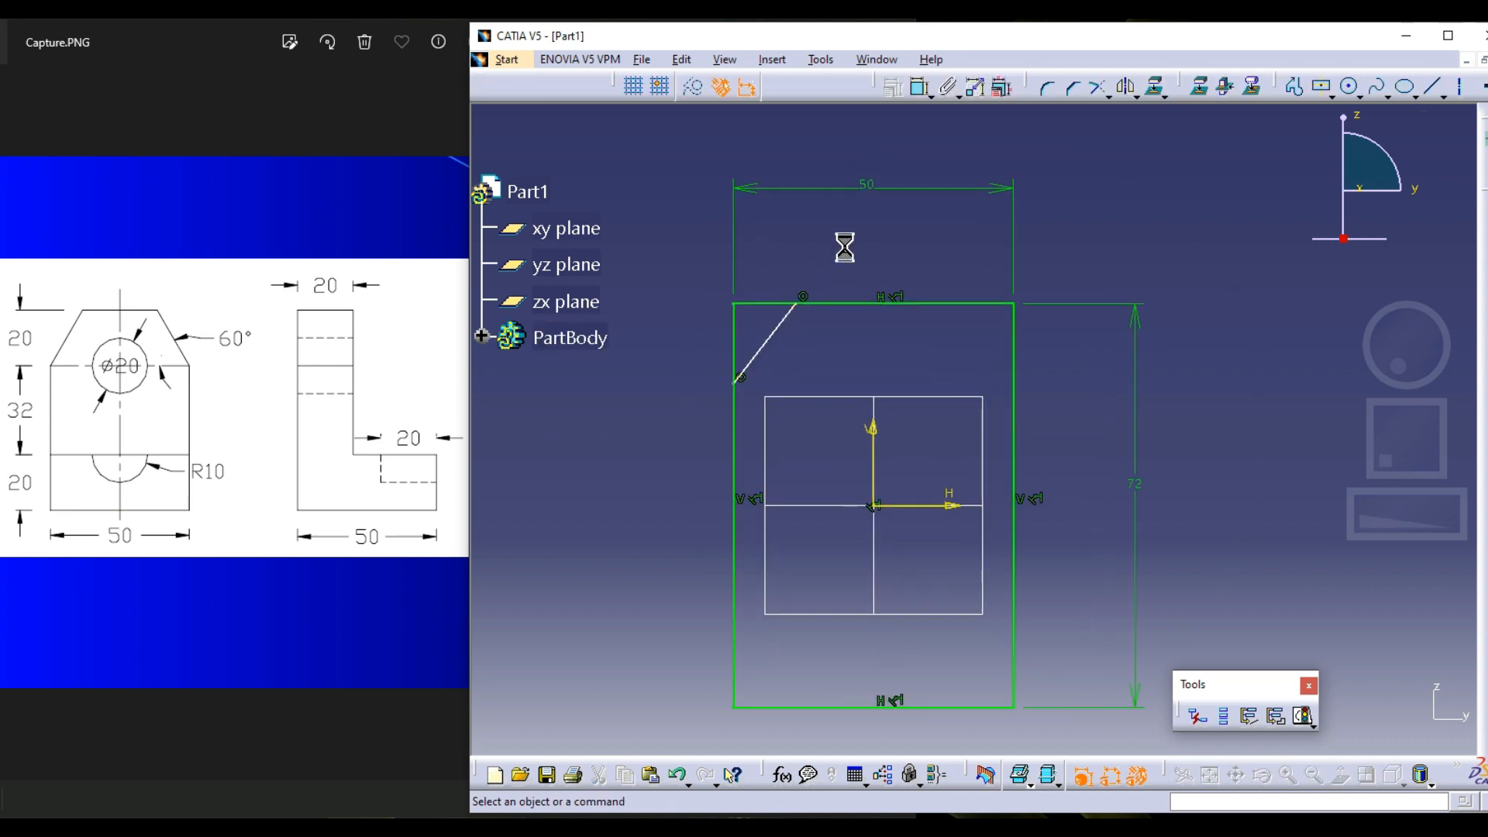
# Quick Trim the corner outside the diagonal line, then shift the width dimension and the leftover corner point to check the result
pyautogui.click(1108, 96)
pyautogui.click(1124, 170)
pyautogui.click(764, 304)
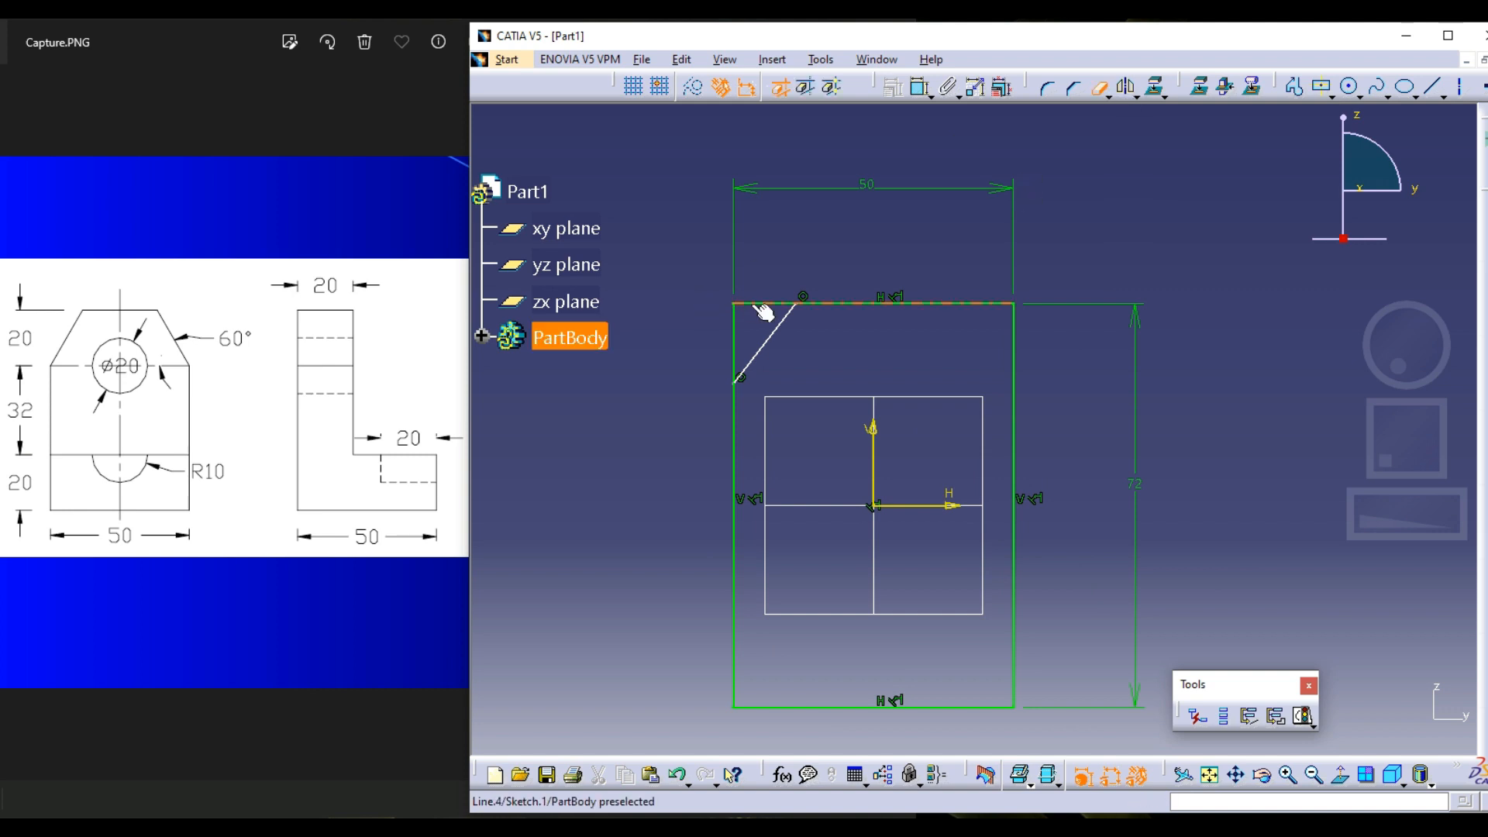
pyautogui.click(1015, 468)
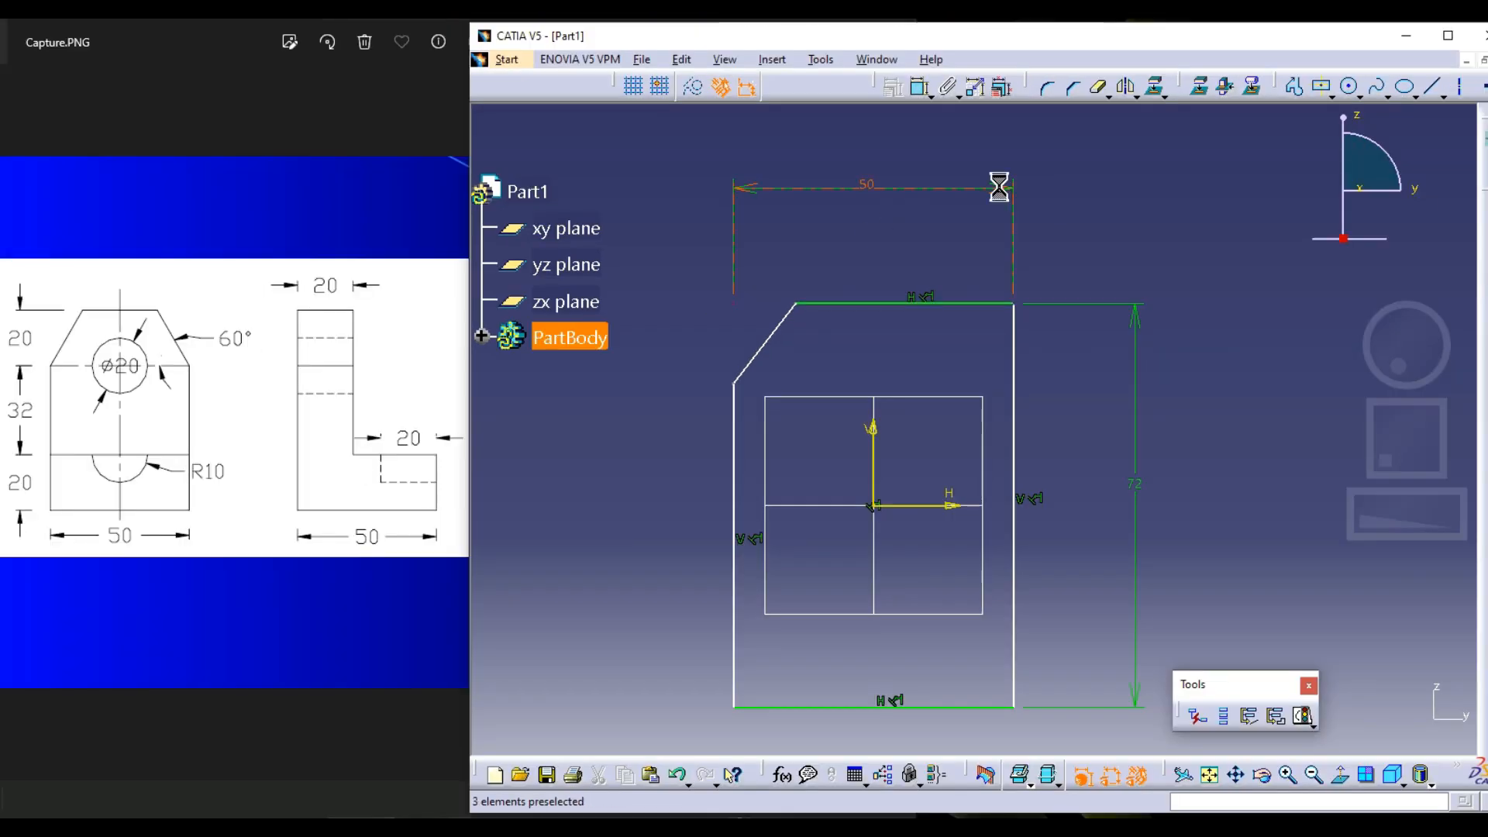
pyautogui.moveTo(1073, 157)
pyautogui.mouseDown()
pyautogui.moveTo(1083, 125)
pyautogui.moveTo(1084, 147)
pyautogui.mouseUp()
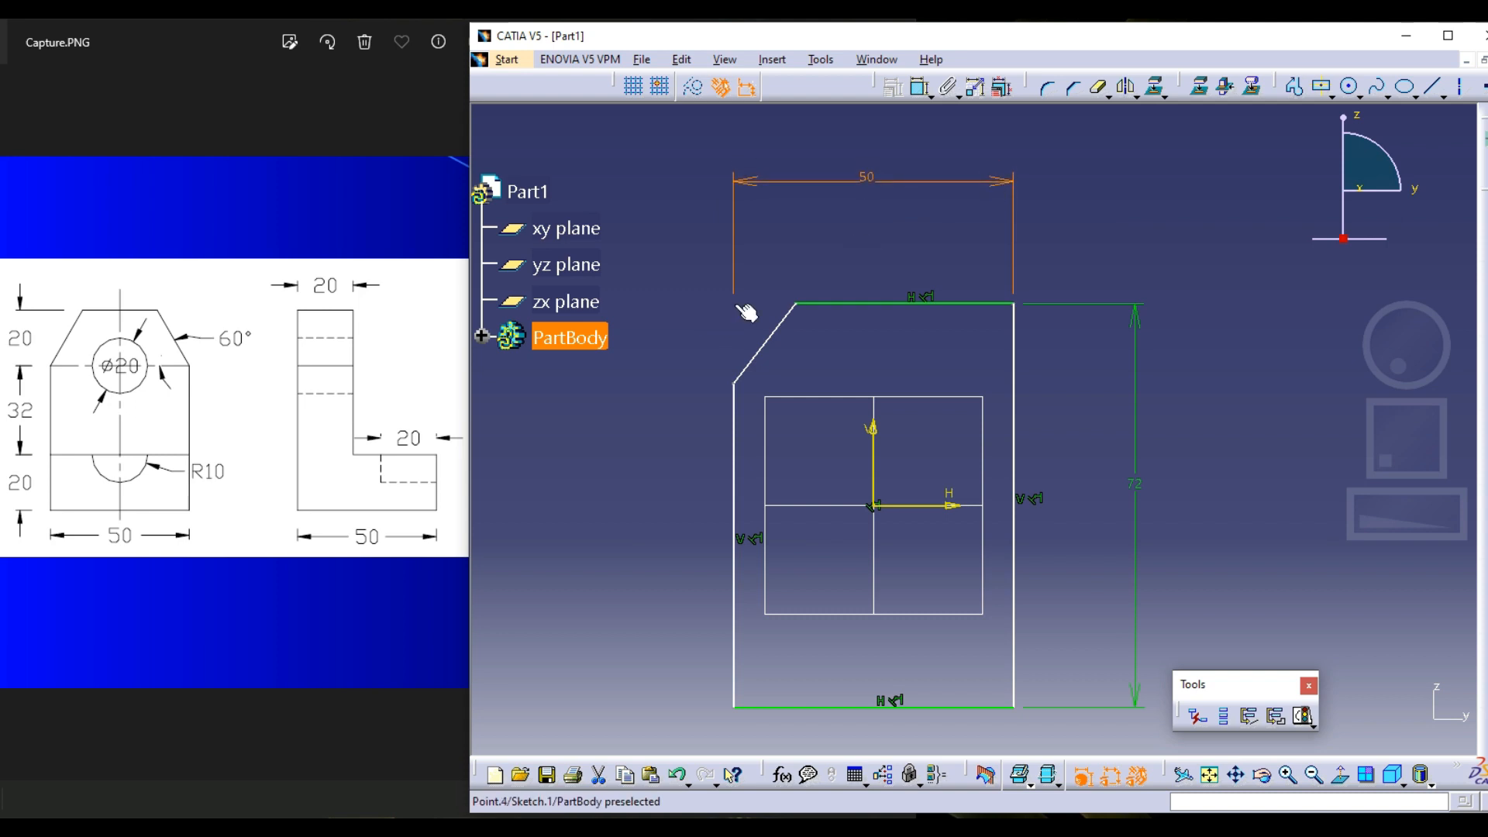
pyautogui.moveTo(735, 304)
pyautogui.mouseDown()
pyautogui.moveTo(734, 279)
pyautogui.moveTo(734, 322)
pyautogui.moveTo(733, 275)
pyautogui.moveTo(738, 332)
pyautogui.moveTo(731, 243)
pyautogui.moveTo(730, 310)
pyautogui.mouseUp()
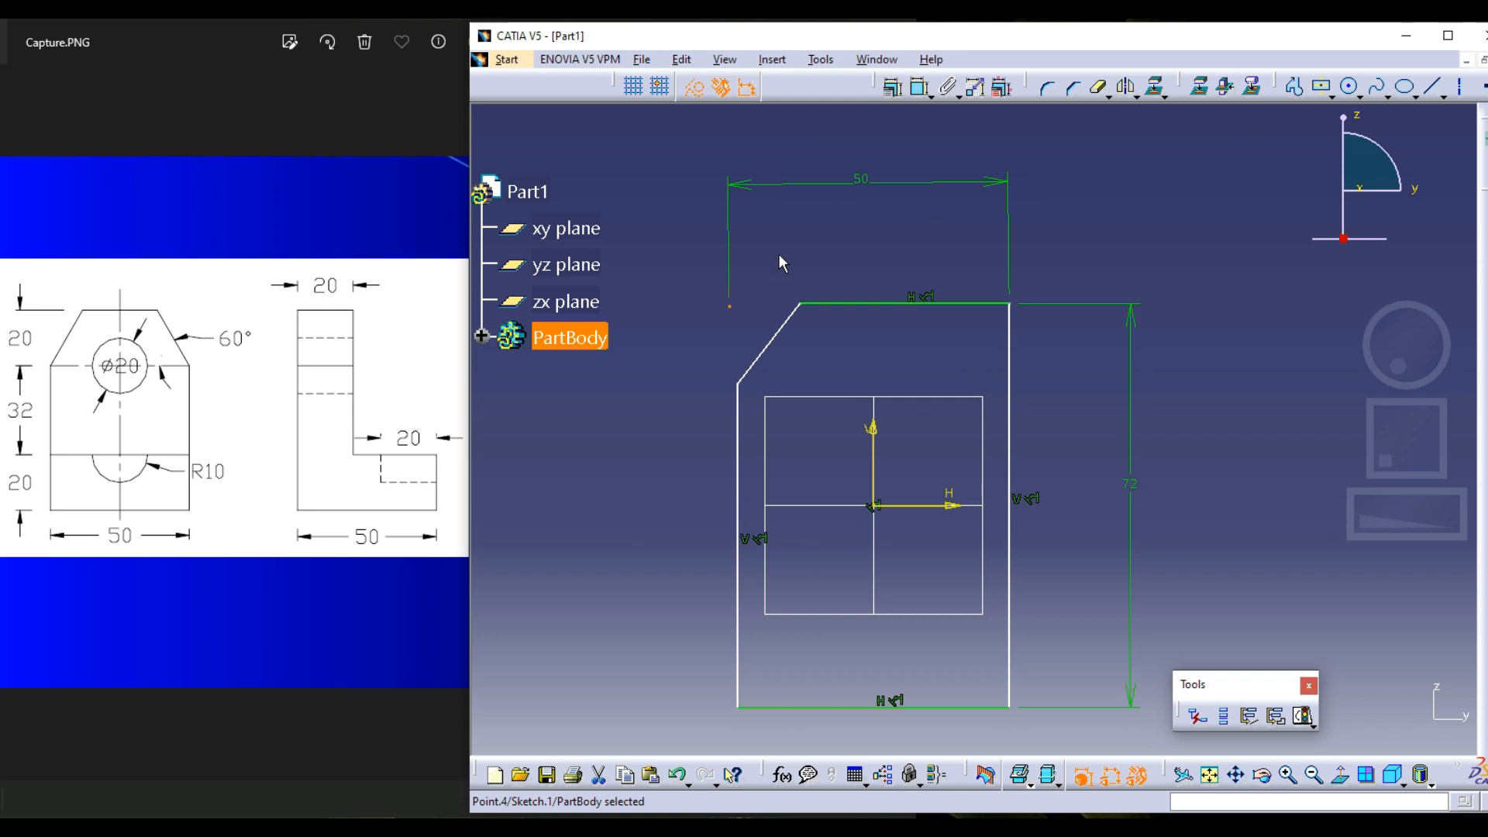
# Undo the corner trimming and delete the diagonal line to restore the plain rectangle
pyautogui.hotkey('ctrl', 'z')
pyautogui.hotkey('ctrl', 'z')
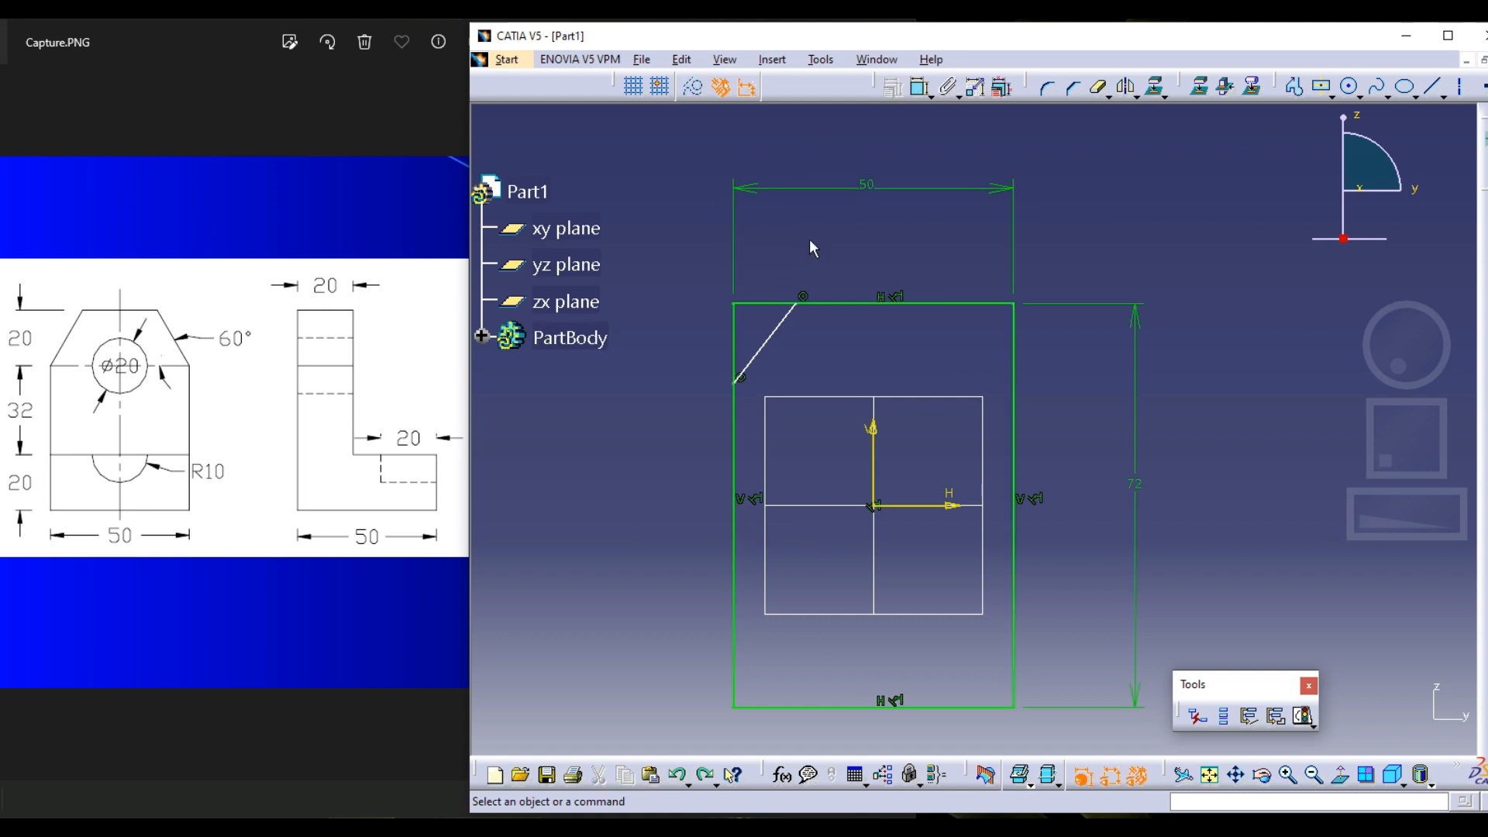
pyautogui.click(795, 308)
pyautogui.press('Delete')
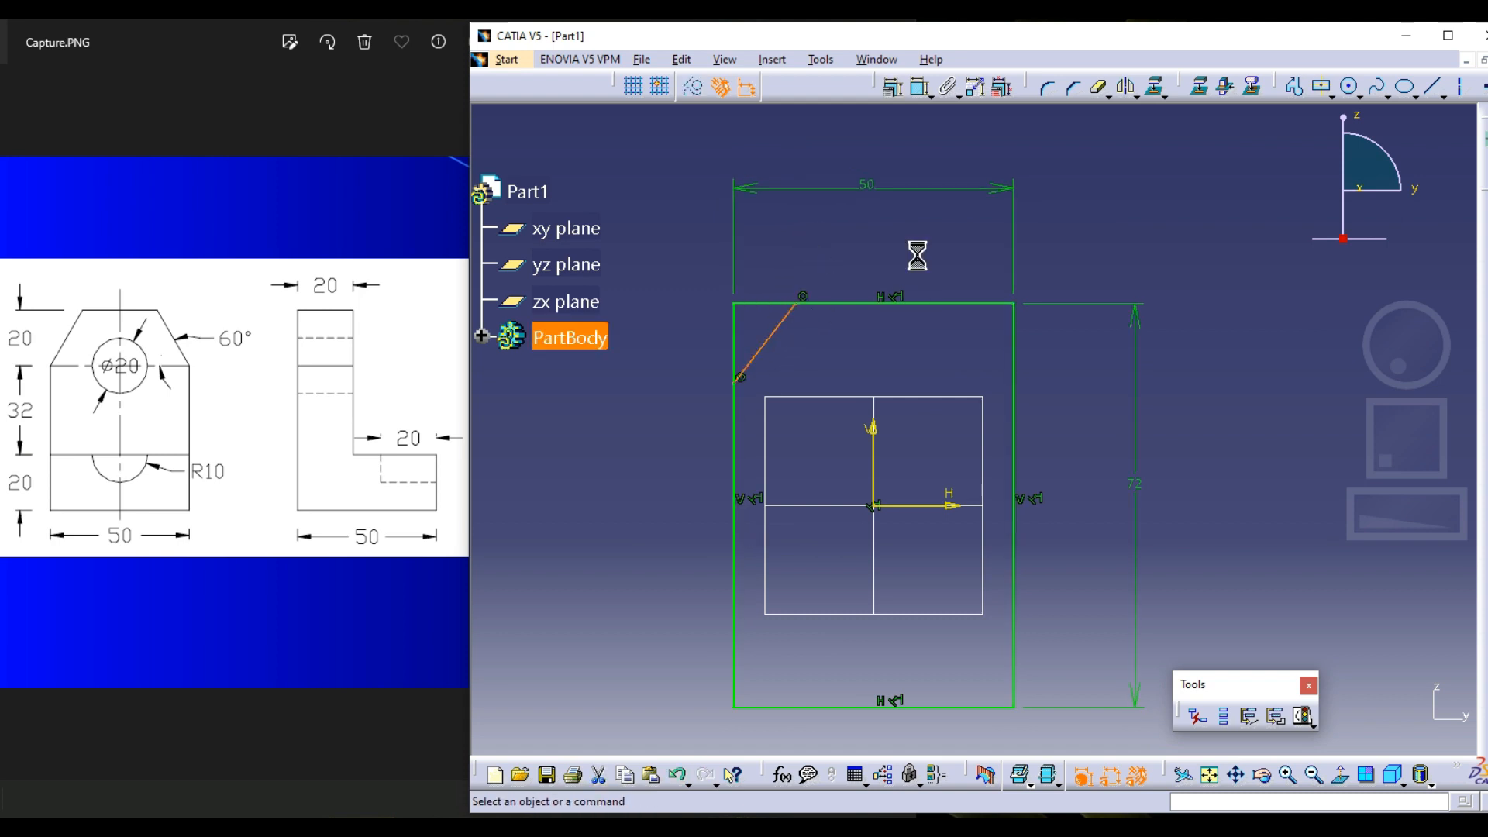
# Delete the width and height dimensions of the rectangle
pyautogui.click(979, 188)
pyautogui.press('Delete')
pyautogui.click(1136, 349)
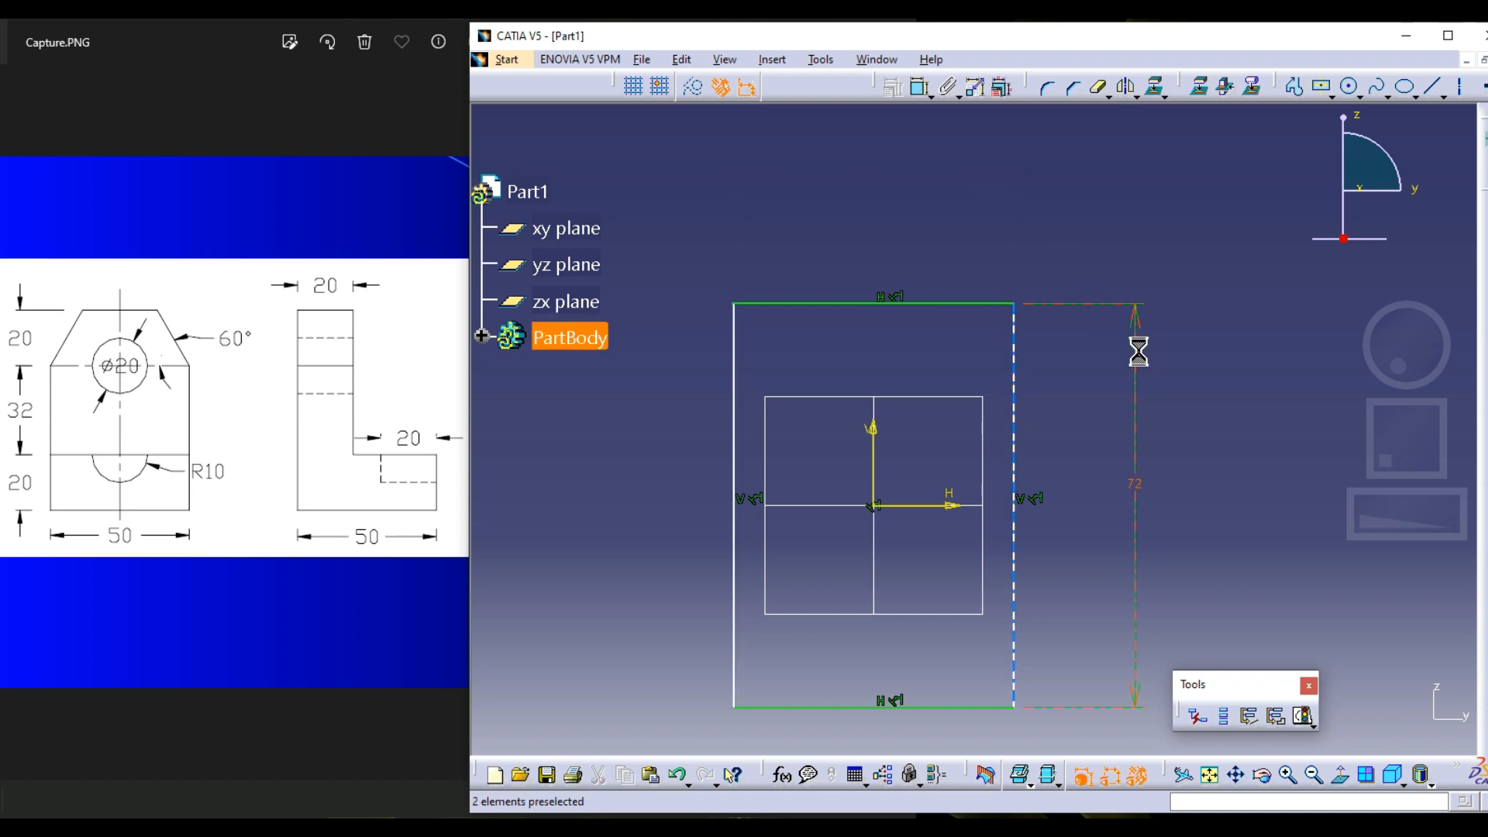
pyautogui.press('Delete')
# Try to dimension the distance between the rectangle's upper and lower edges
pyautogui.moveTo(1104, 259); pyautogui.dragTo(1101, 227, button='middle')
pyautogui.click(922, 85)
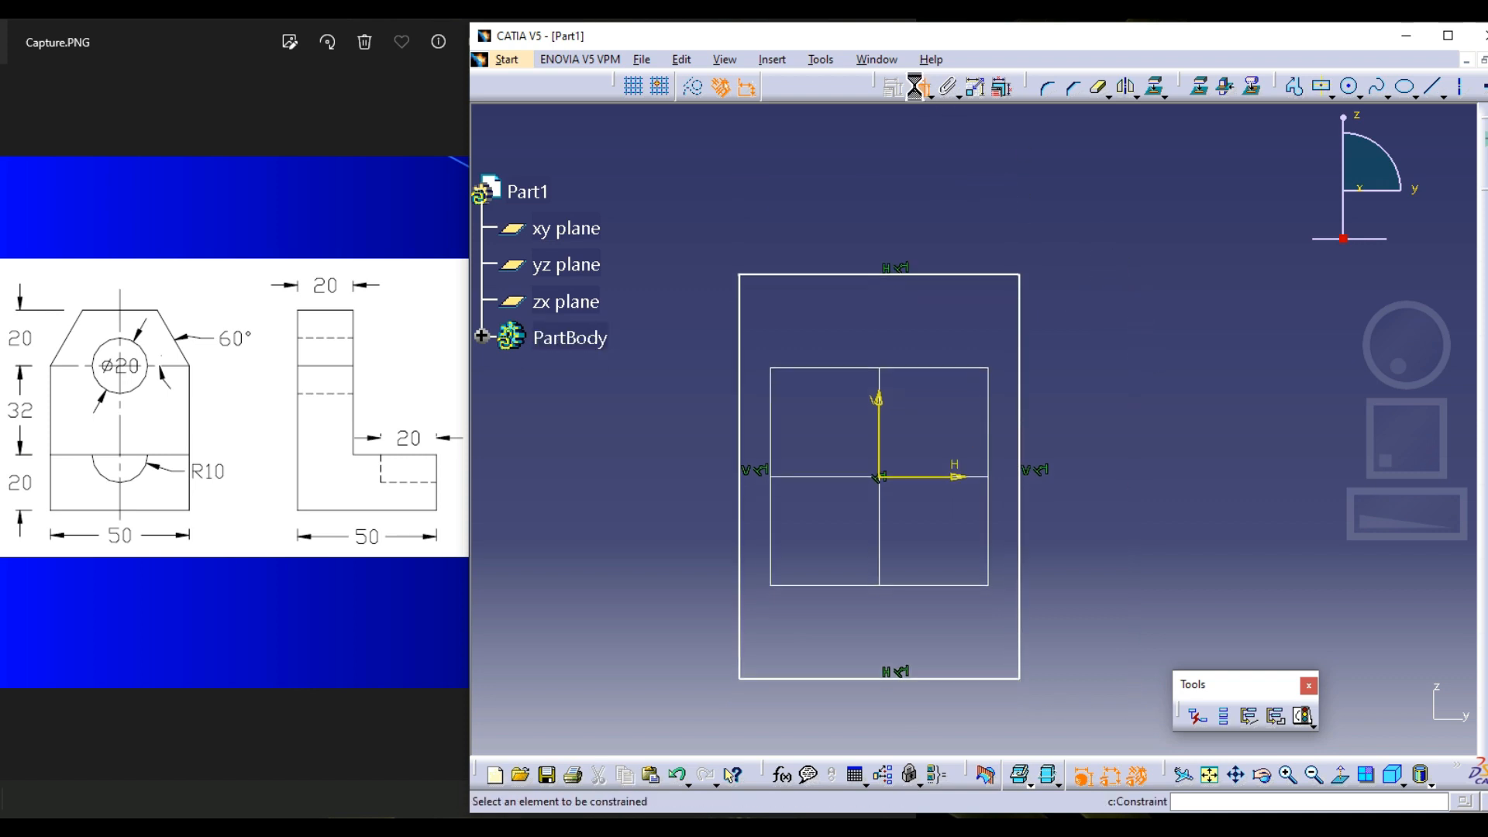
pyautogui.click(941, 273)
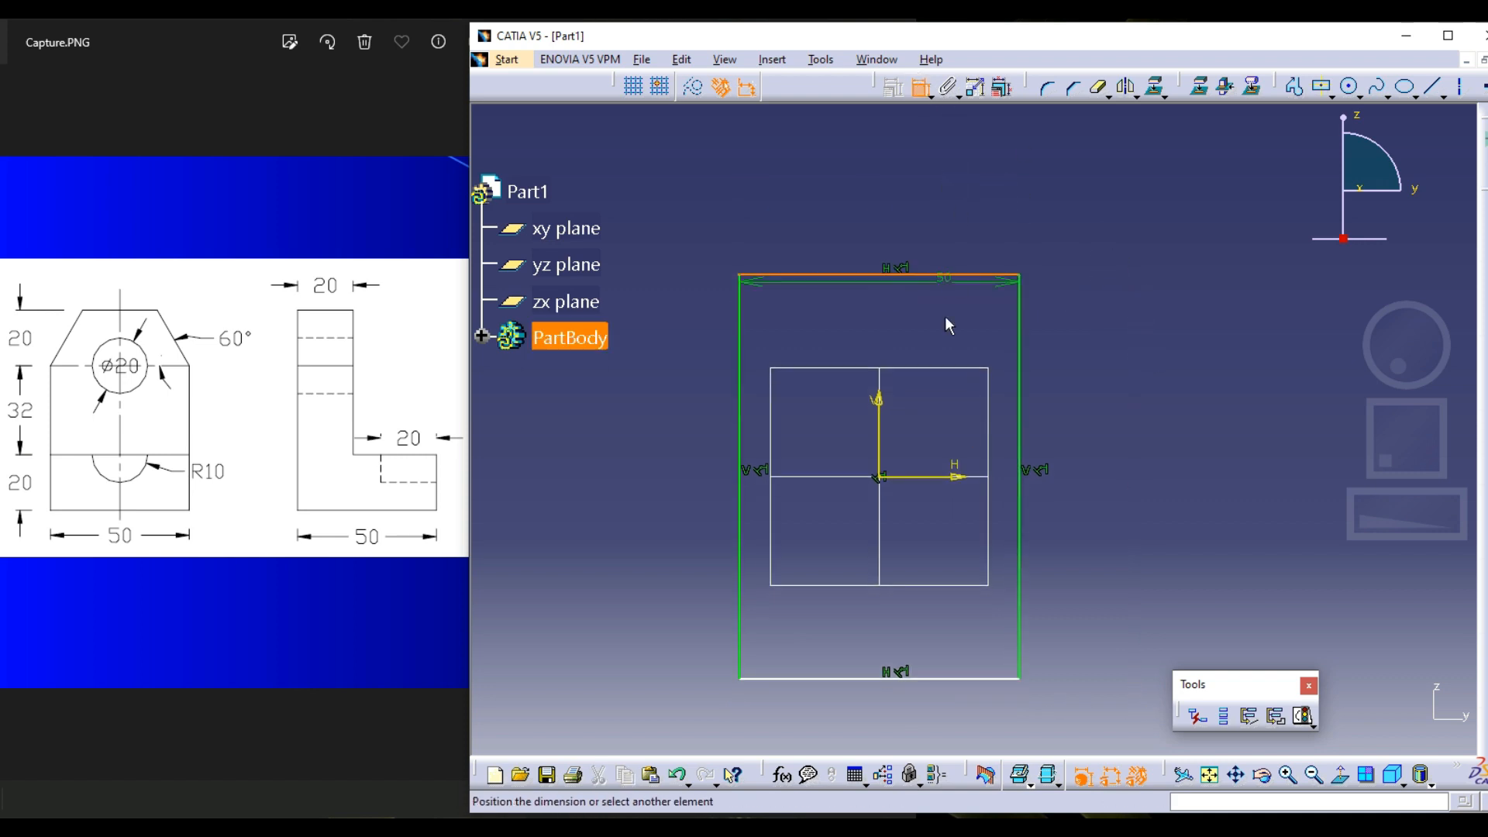
pyautogui.click(967, 673)
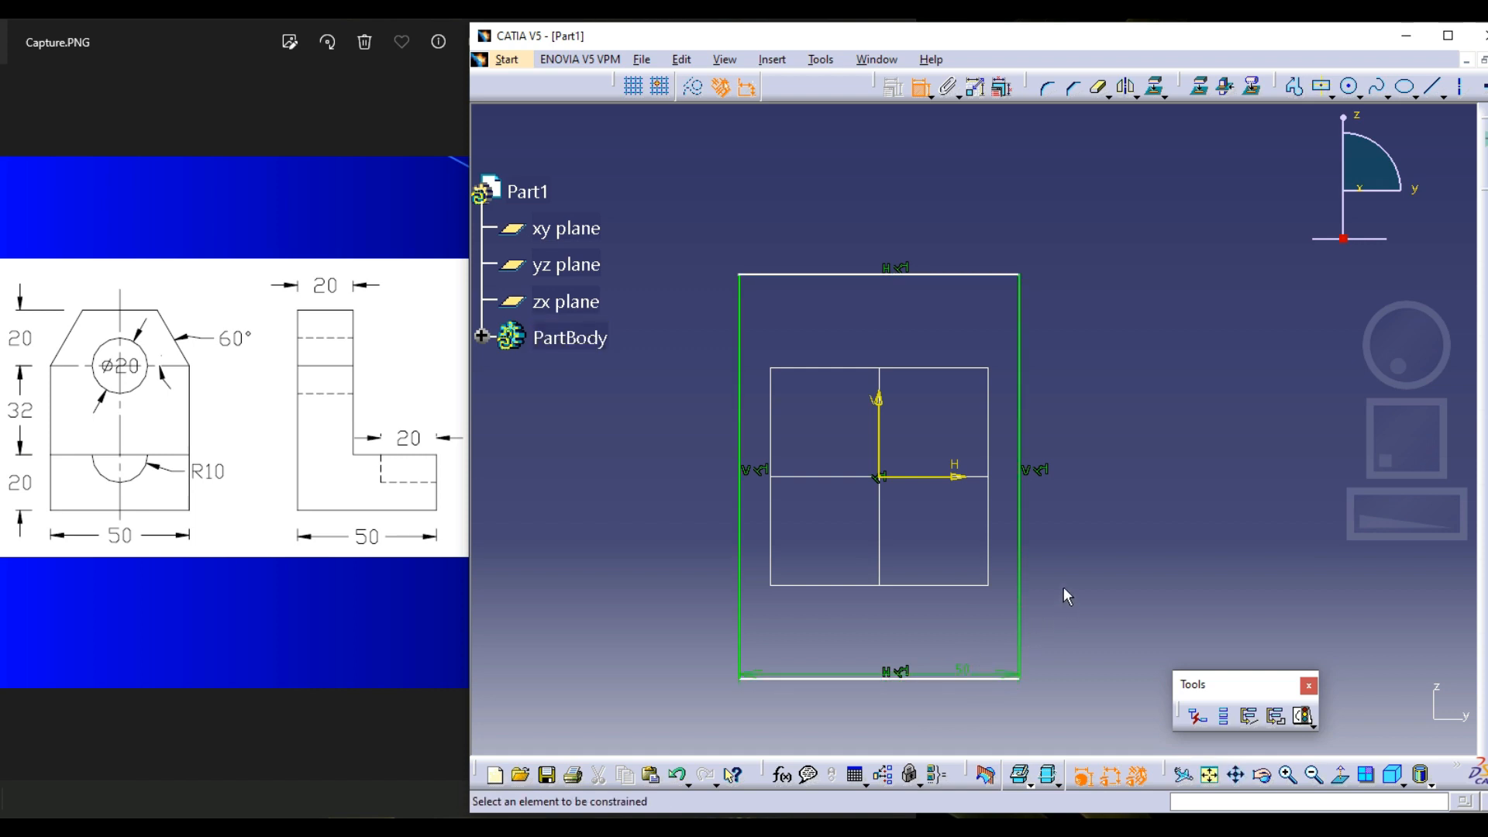
# Dimension the distance between the rectangle's upper and lower edges, placing it outside the right edge
pyautogui.click(922, 92)
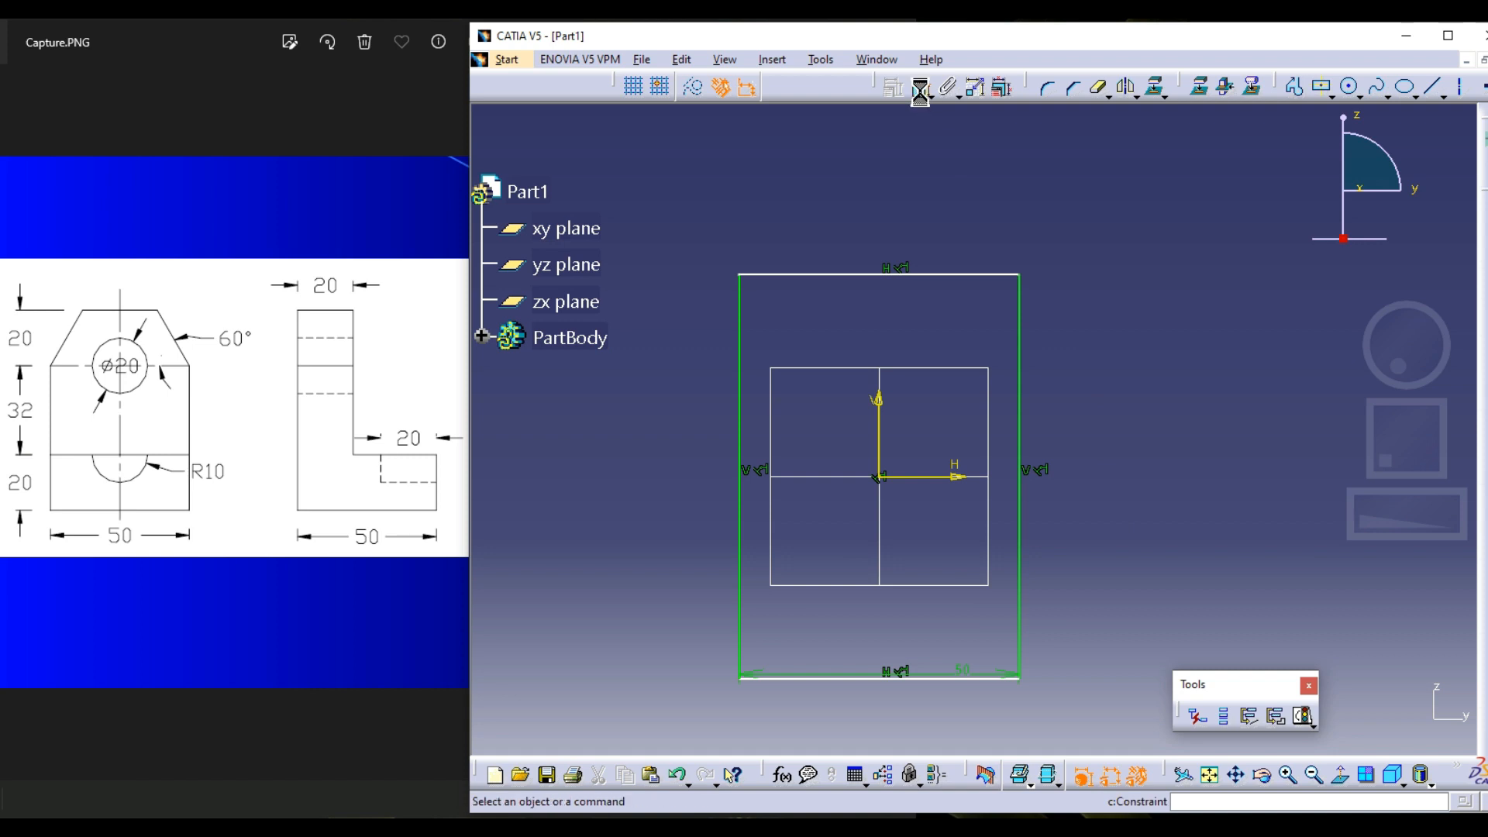
pyautogui.click(922, 272)
pyautogui.click(952, 679)
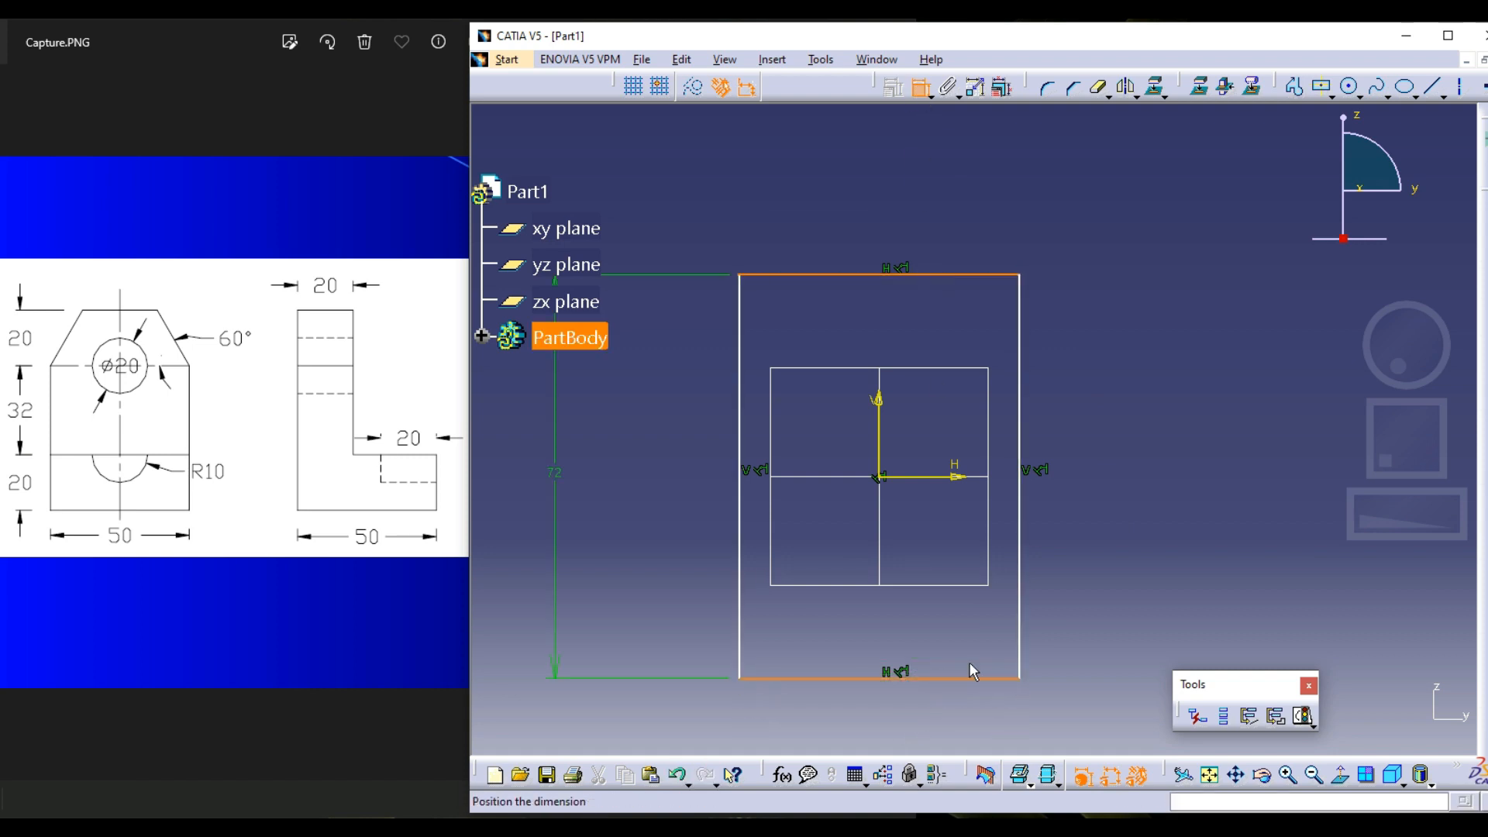
pyautogui.click(1089, 500)
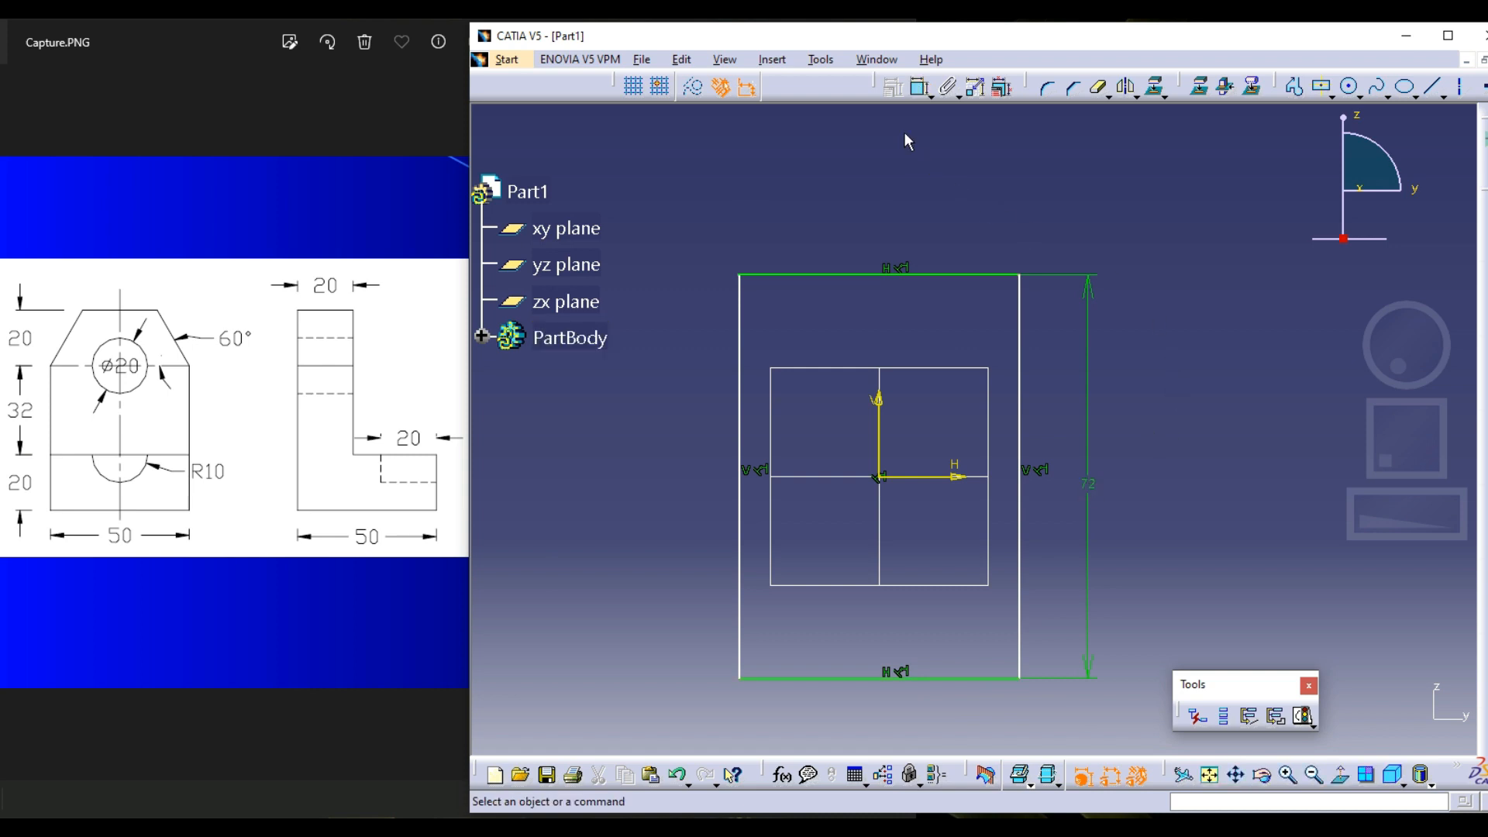
# Dimension the distance between the rectangle's left and right edges, placing it above the upper edge
pyautogui.click(921, 87)
pyautogui.click(1020, 345)
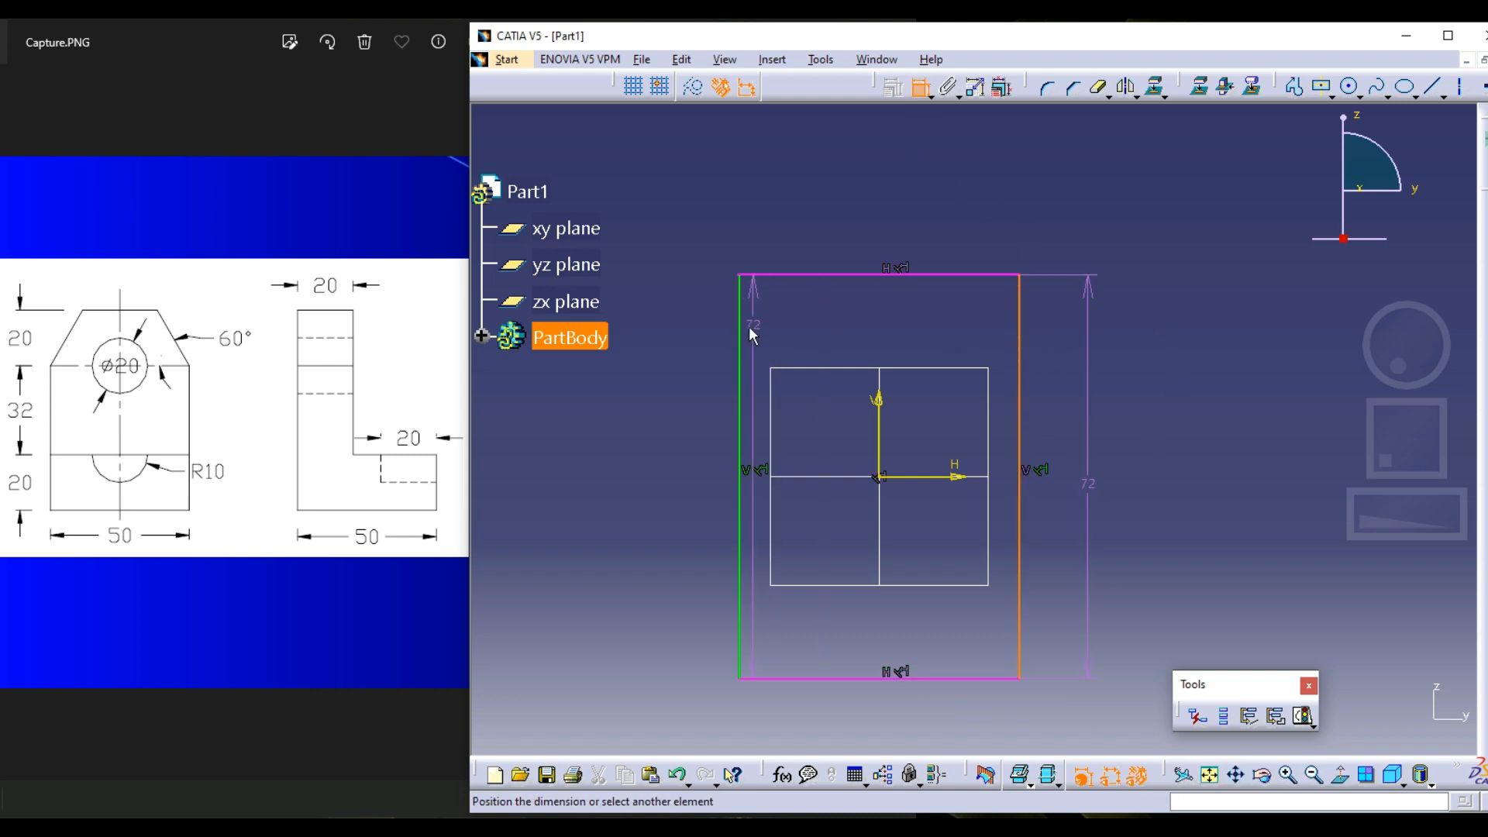
pyautogui.click(748, 323)
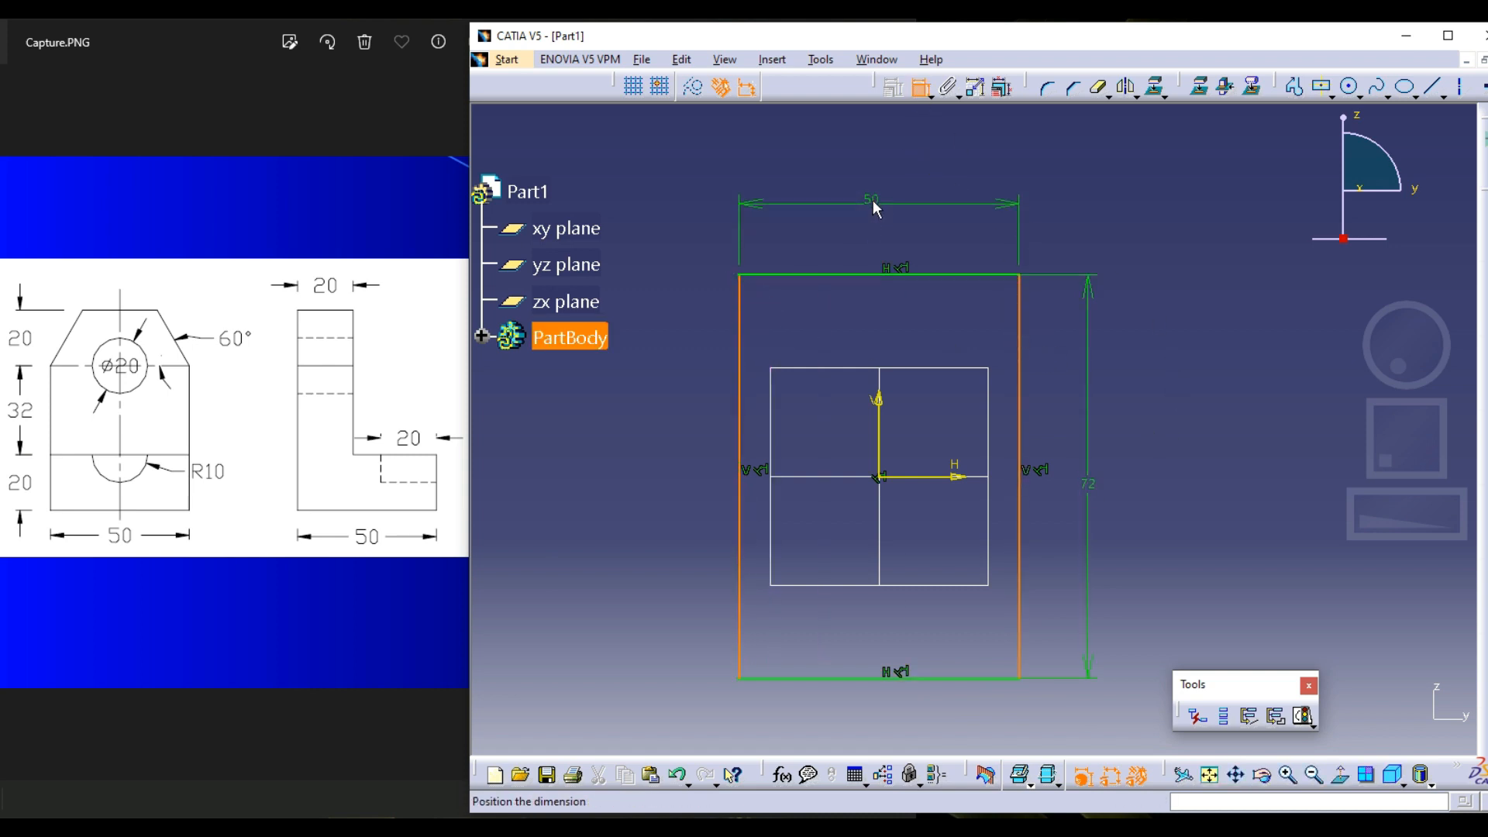
pyautogui.click(876, 207)
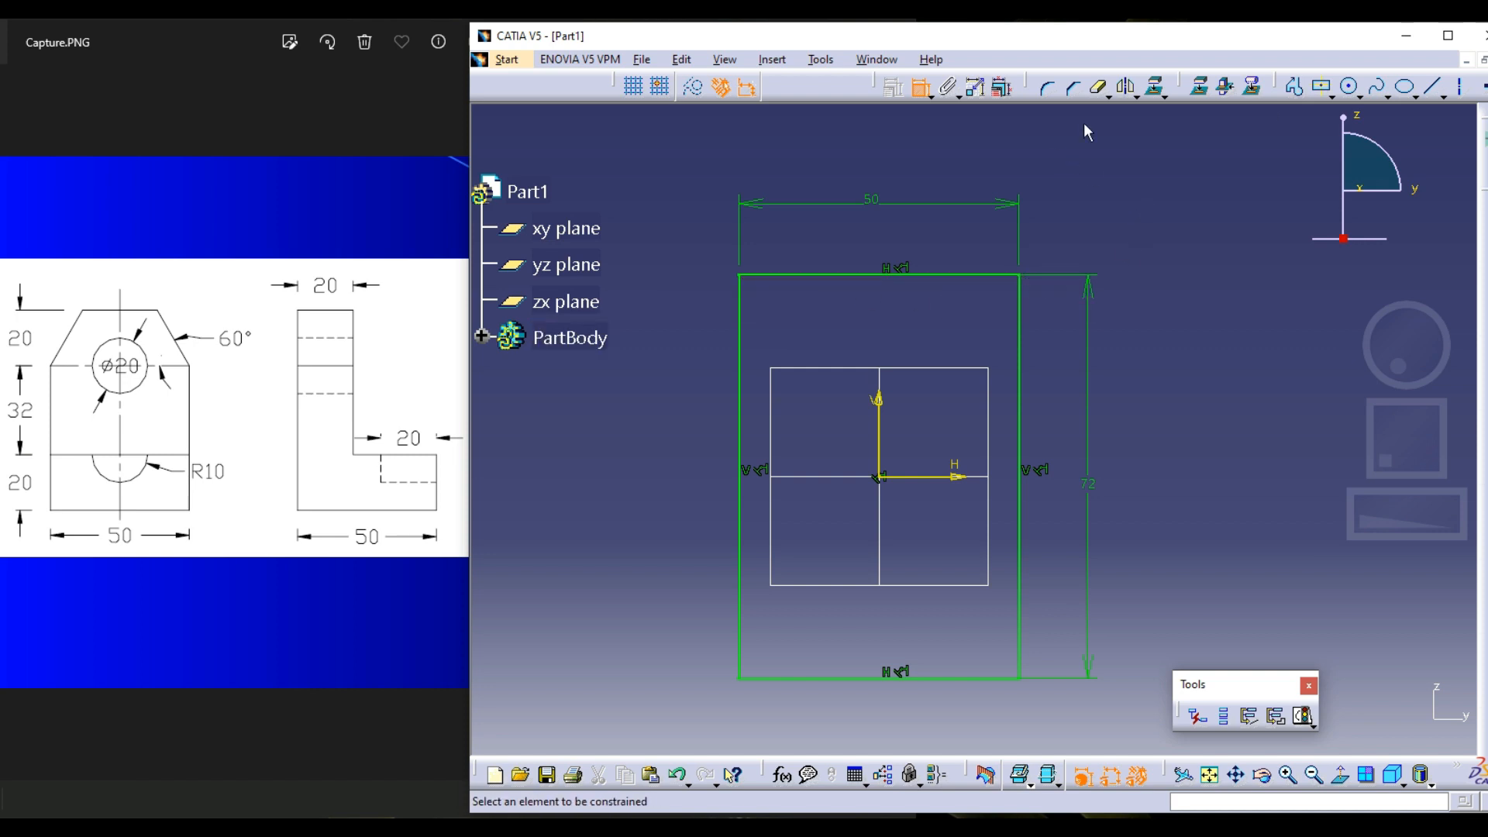
# Draw a single diagonal profile line from the rectangle's upper edge to its left edge, cutting across the corner
pyautogui.click(1293, 86)
pyautogui.click(818, 267)
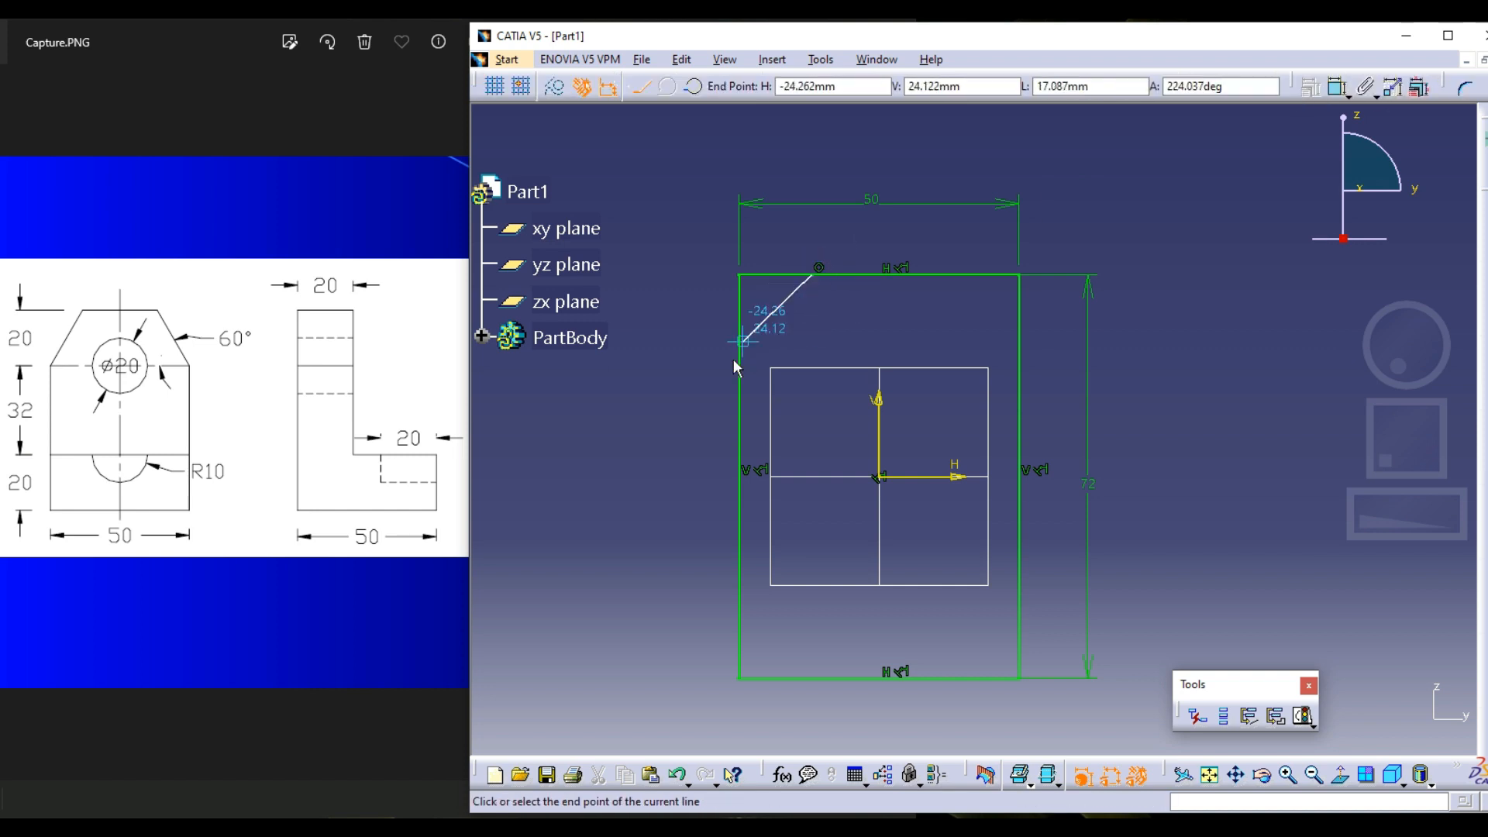
pyautogui.doubleClick(744, 354)
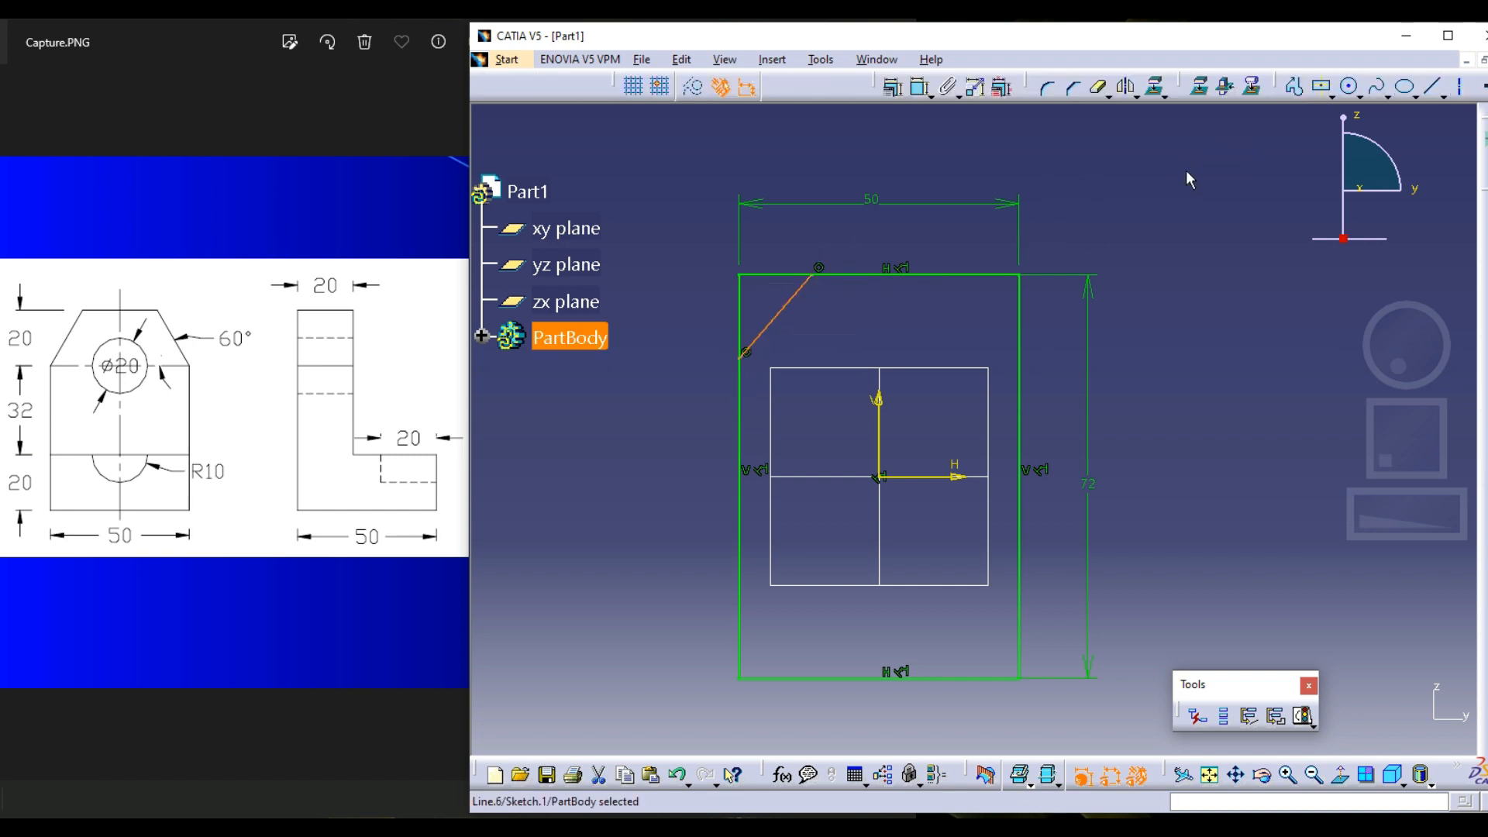
# Quick Trim the upper and left edges outside the diagonal line and move the width dimension higher above the profile
pyautogui.click(1098, 86)
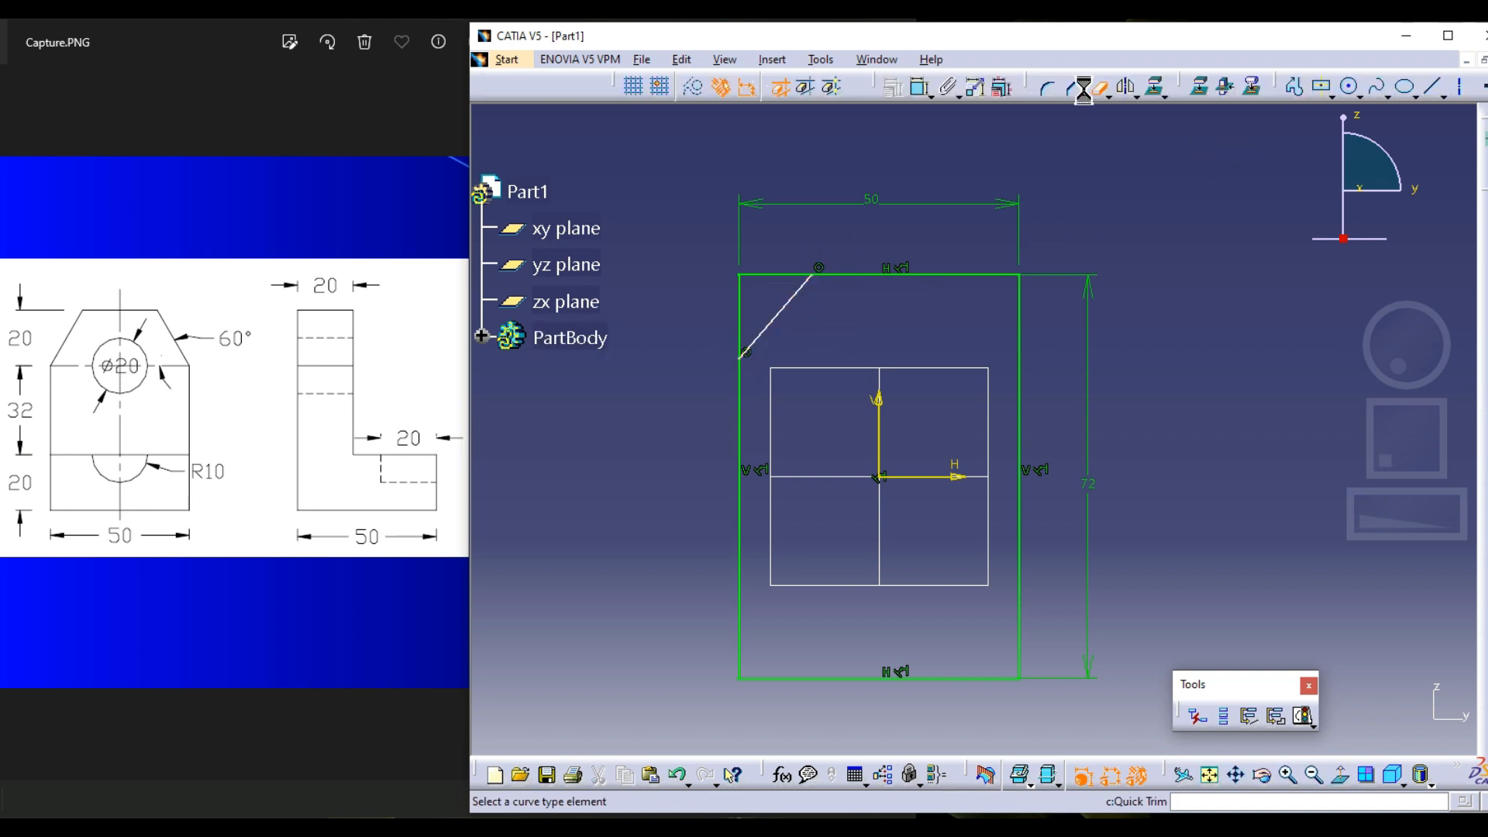
pyautogui.click(775, 272)
pyautogui.click(748, 296)
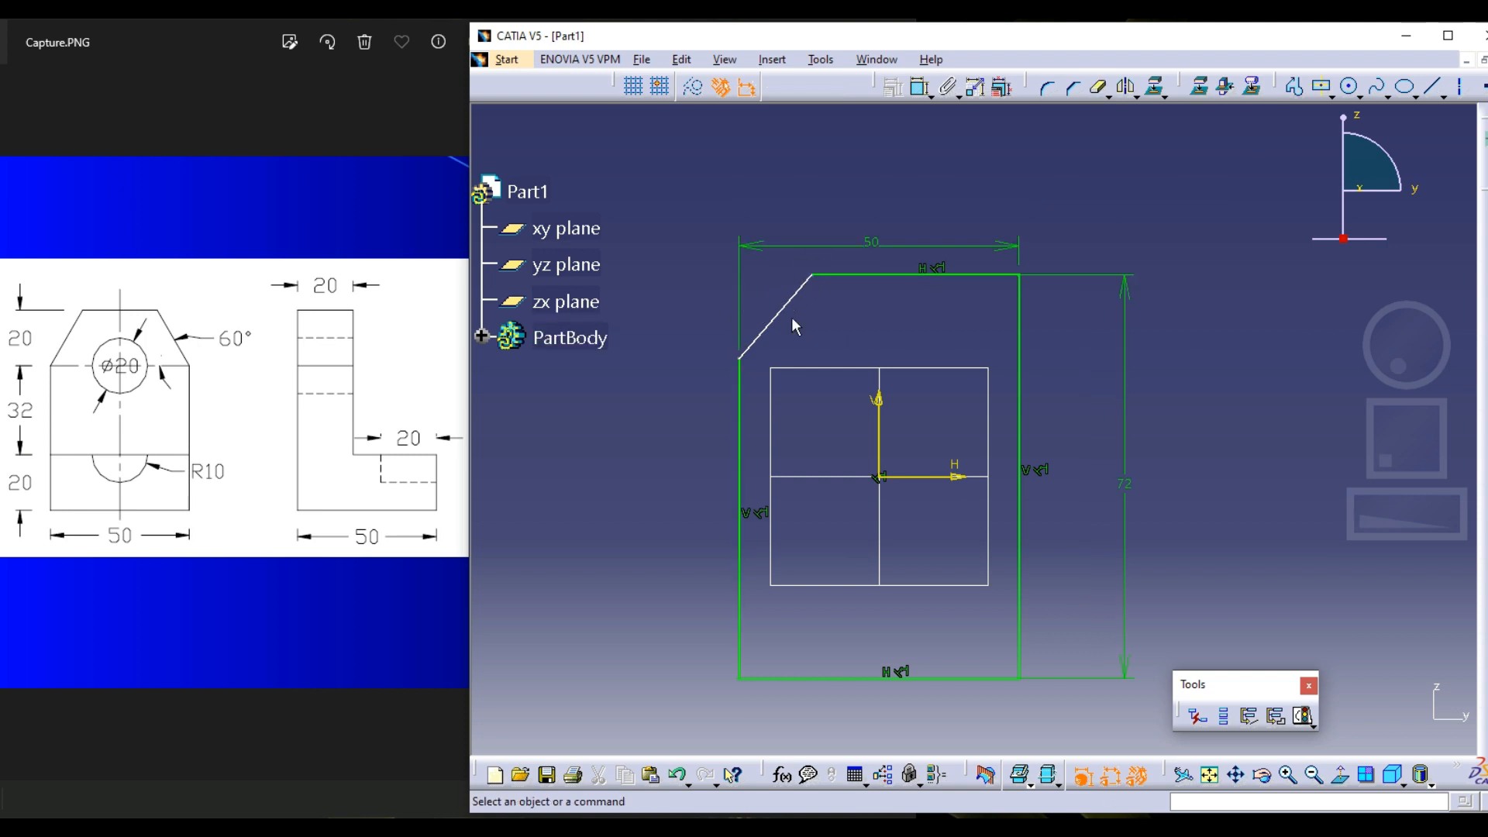
pyautogui.moveTo(984, 245); pyautogui.dragTo(996, 190)
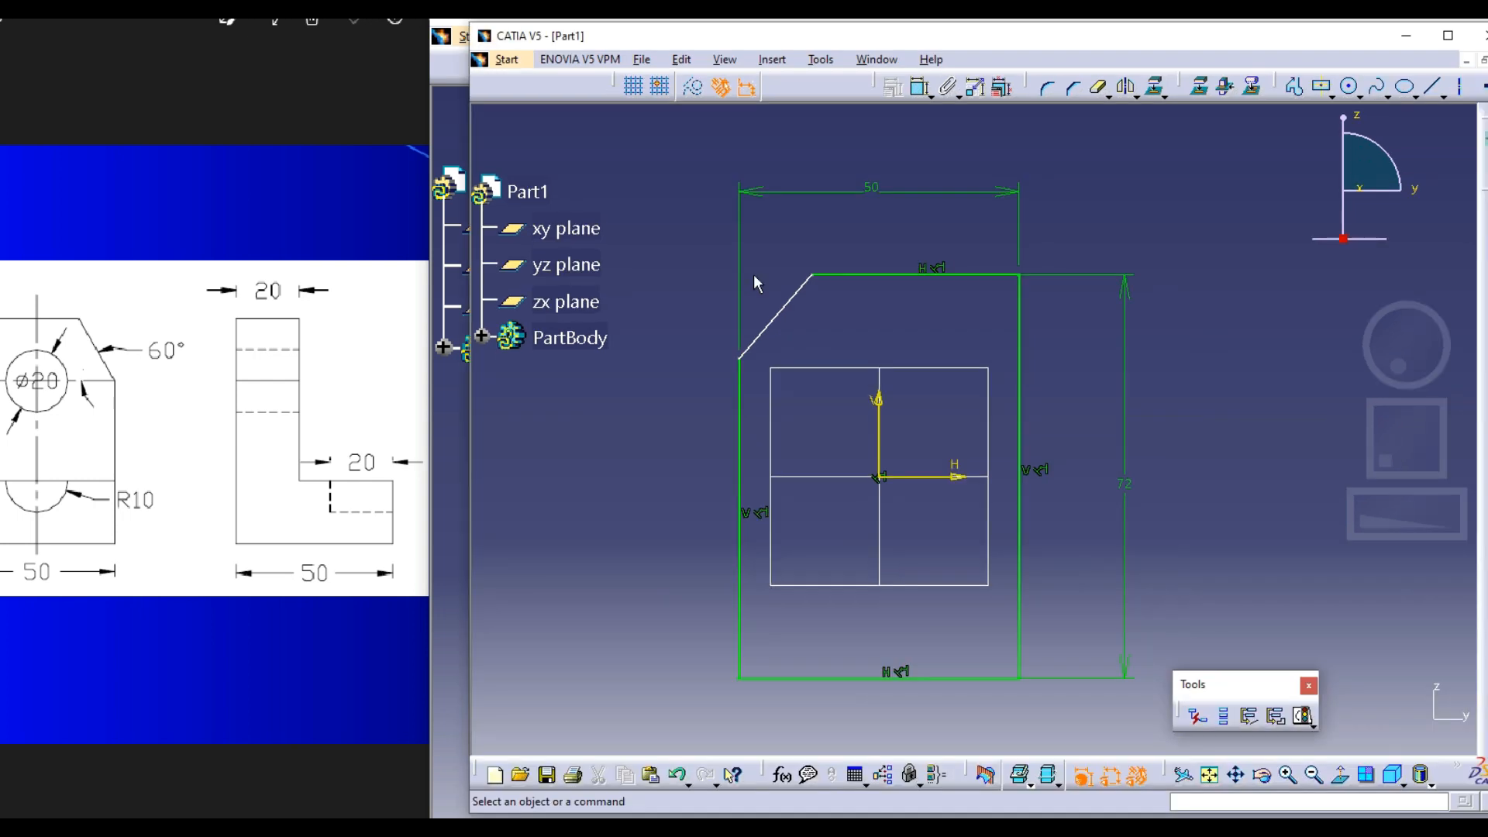
# Undo the corner trimming and the diagonal line, restoring the full rectangle
pyautogui.hotkey('ctrl', 'z')
pyautogui.hotkey('ctrl', 'z')
pyautogui.hotkey('ctrl', 'z')
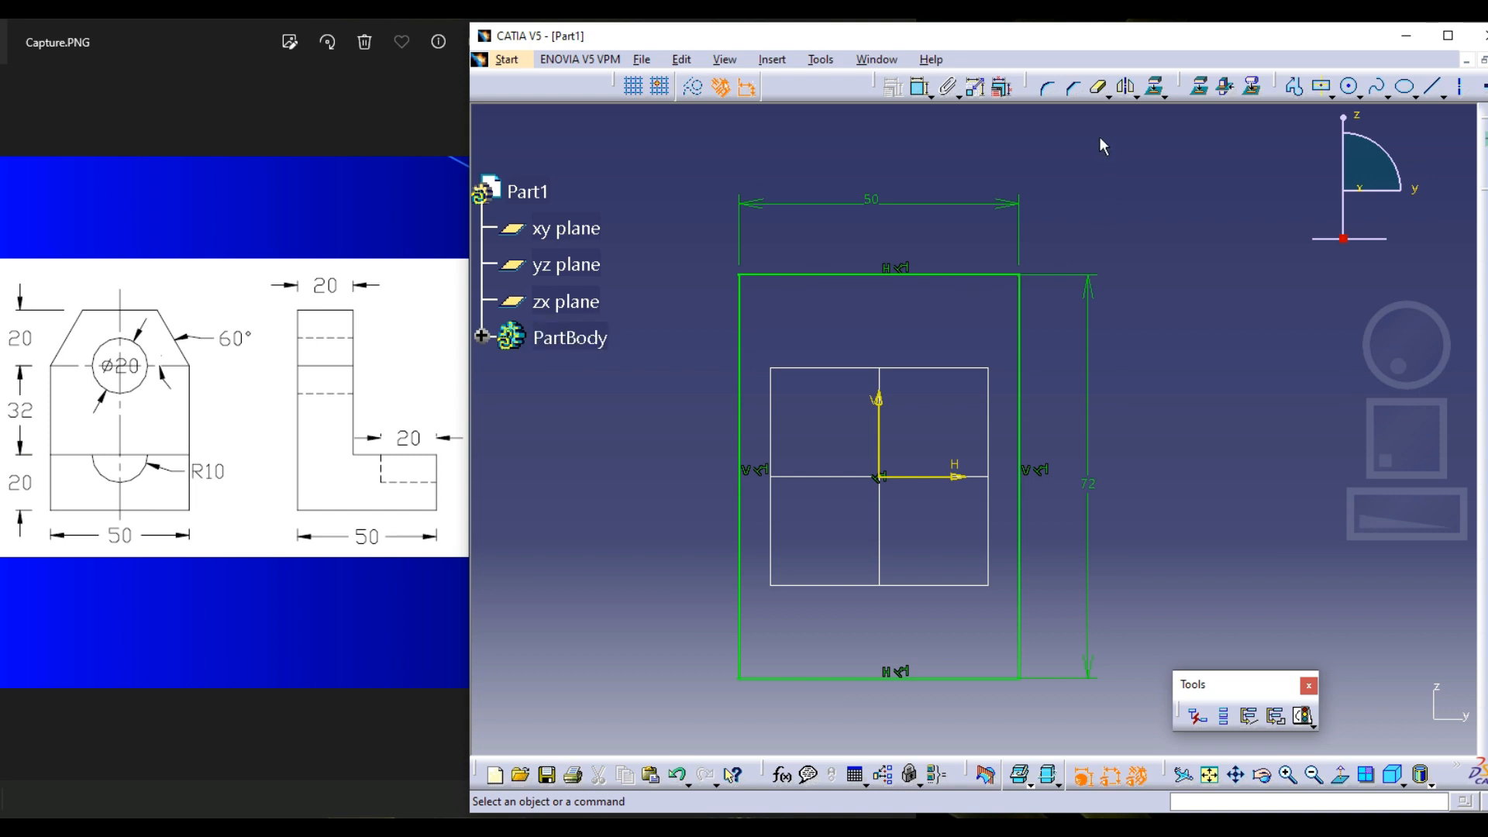
# Draw a horizontal axis line across the rectangle from its left edge to its right edge, above the sketch origin
pyautogui.click(1295, 87)
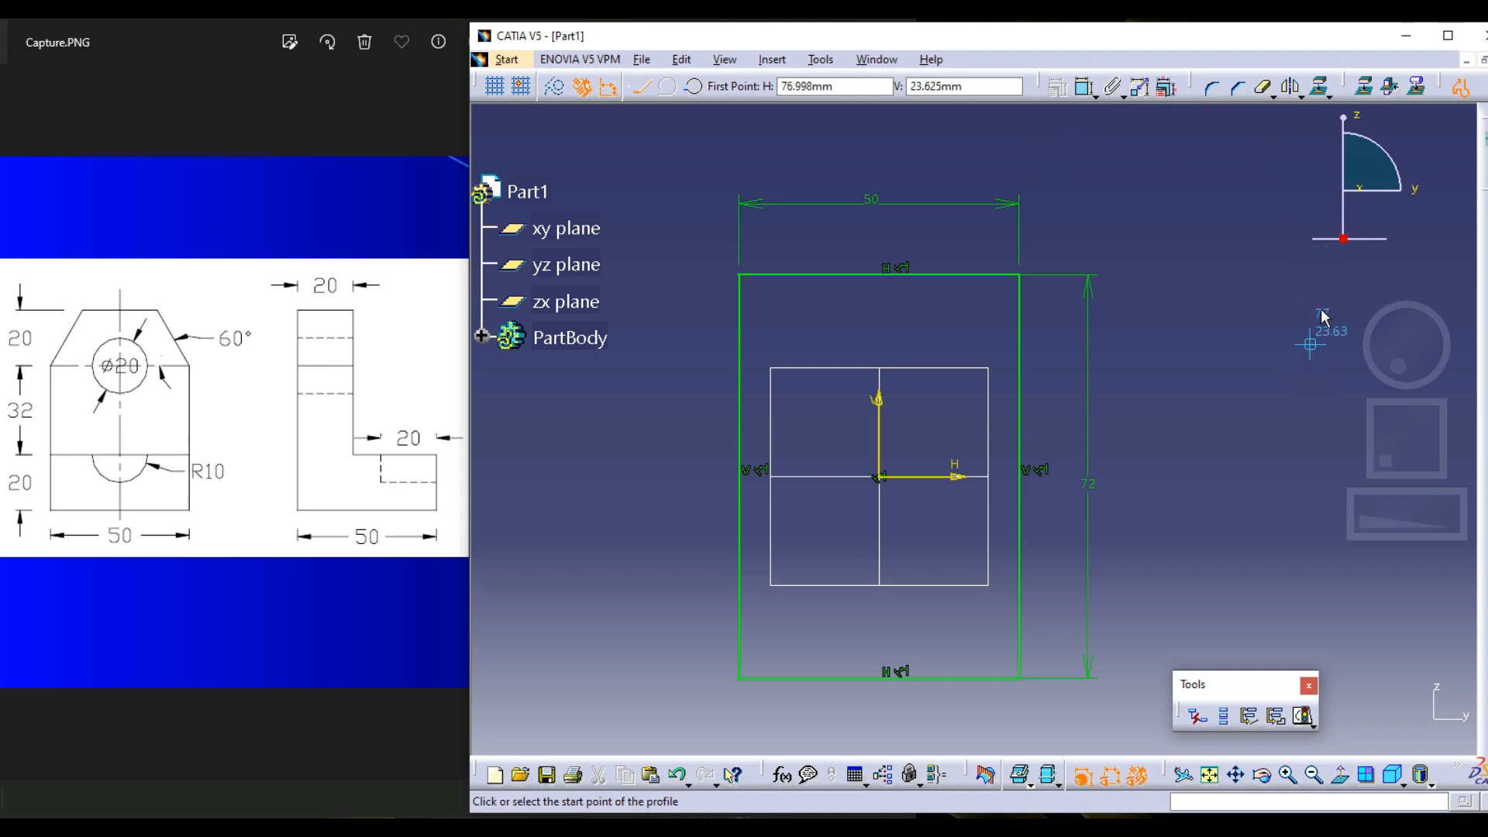
pyautogui.press('Escape')
pyautogui.click(1460, 88)
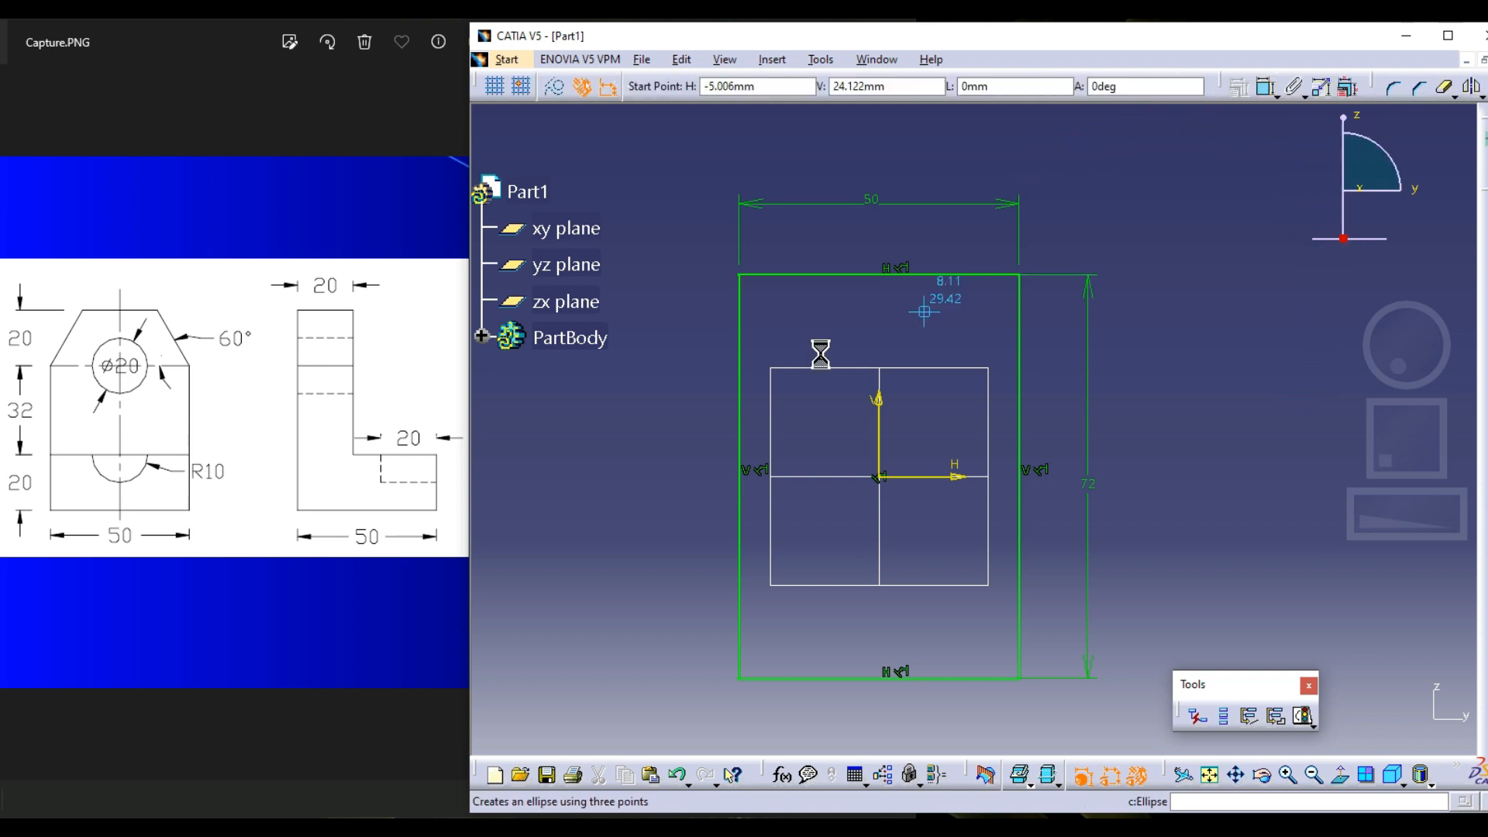
pyautogui.click(740, 333)
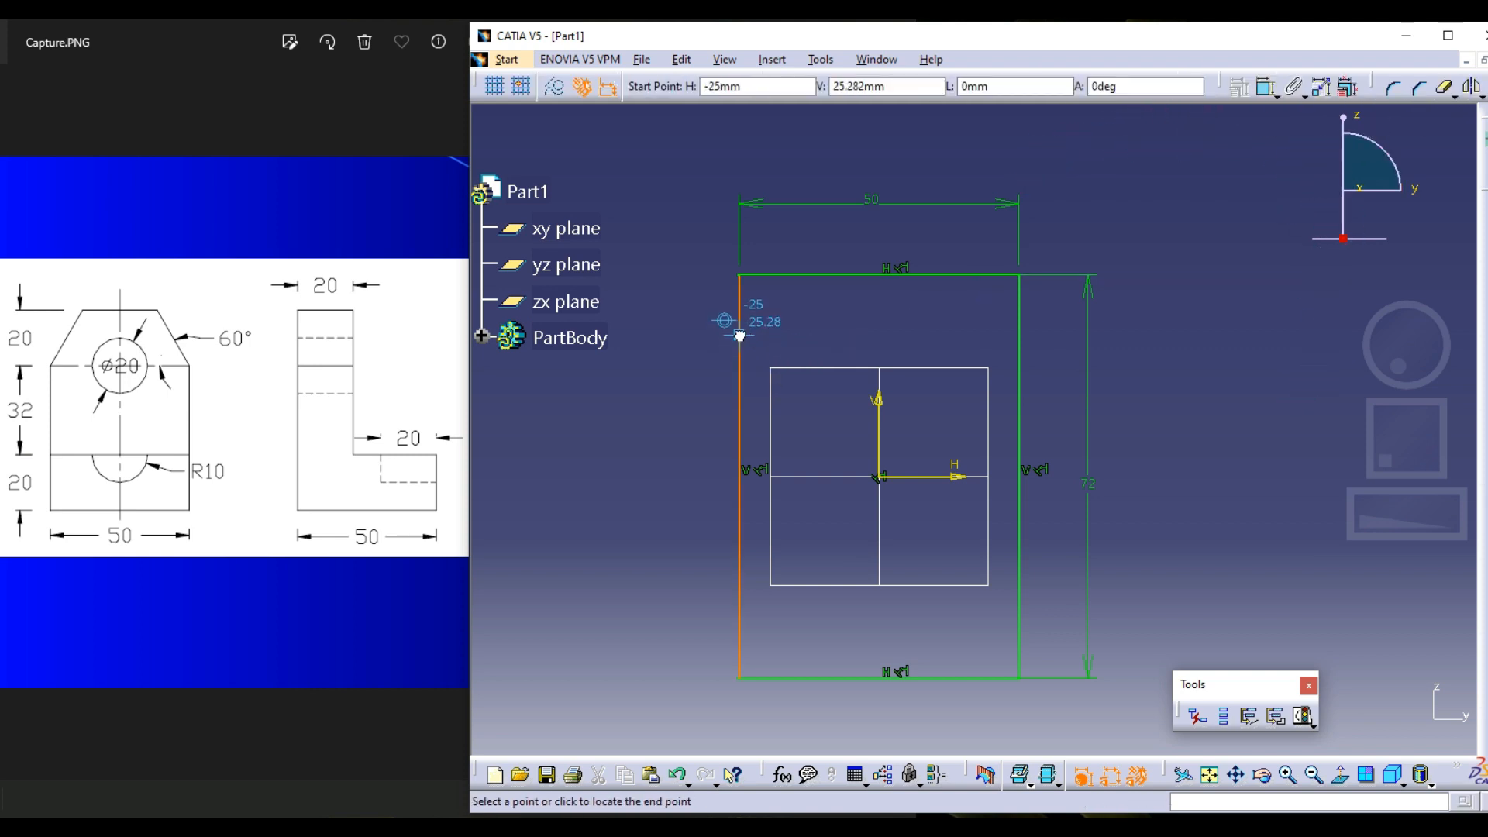
pyautogui.click(1021, 338)
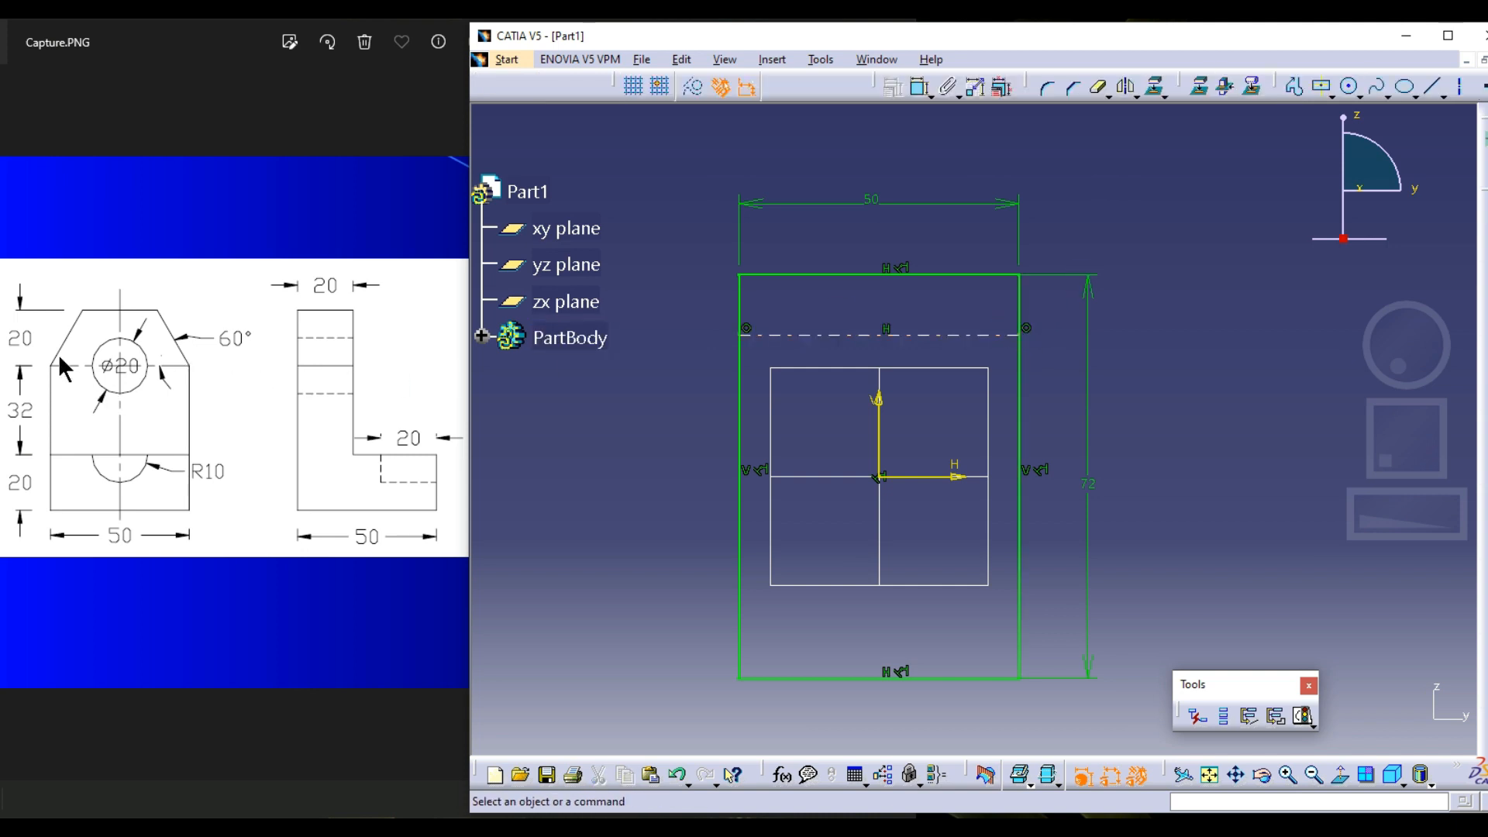
# Dimension the horizontal axis line from the rectangle's upper edge and set the distance to 20 mm
pyautogui.click(920, 88)
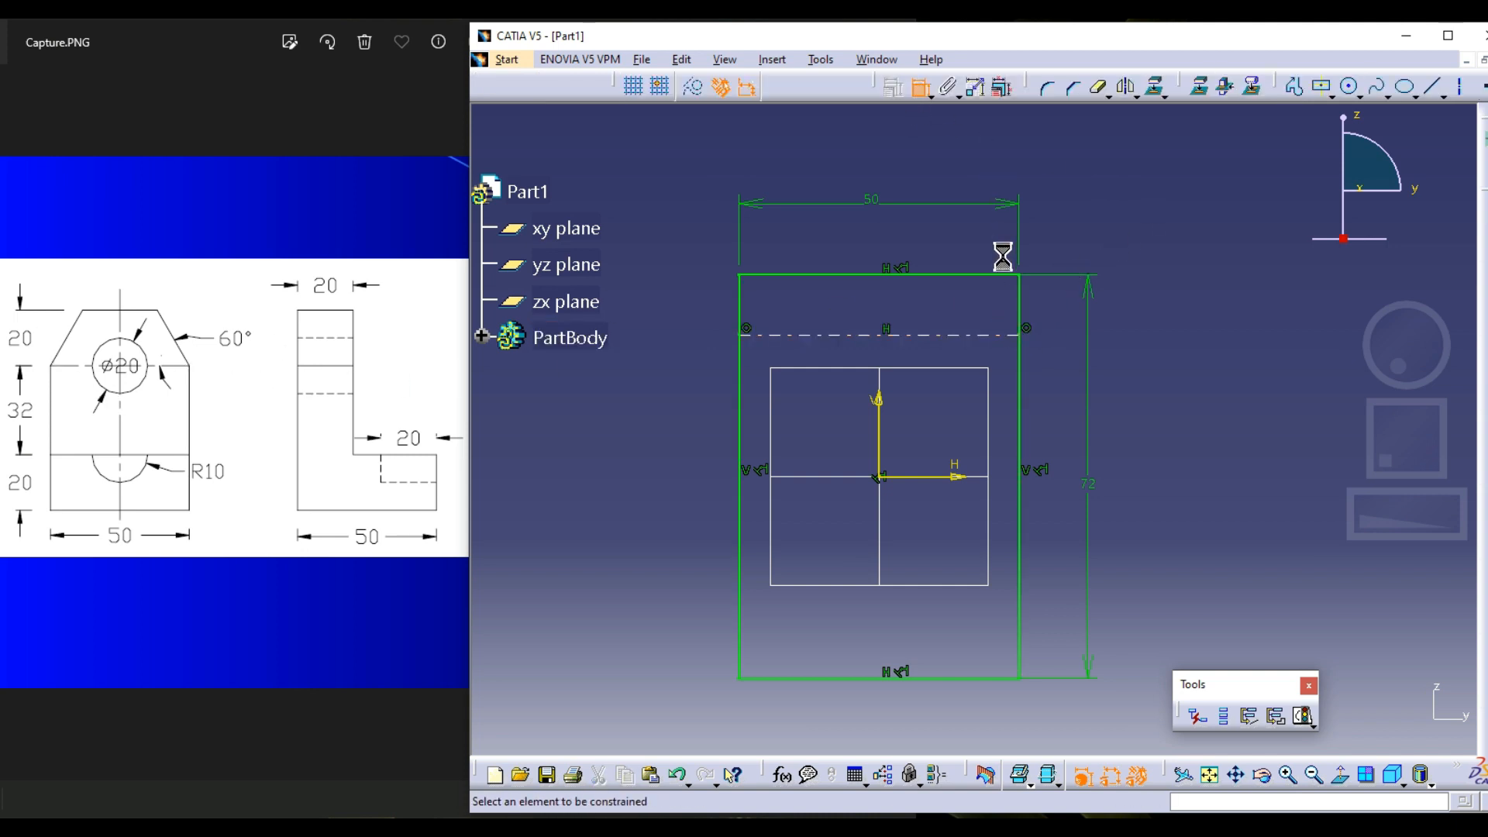
pyautogui.click(983, 275)
pyautogui.click(978, 335)
pyautogui.click(1061, 318)
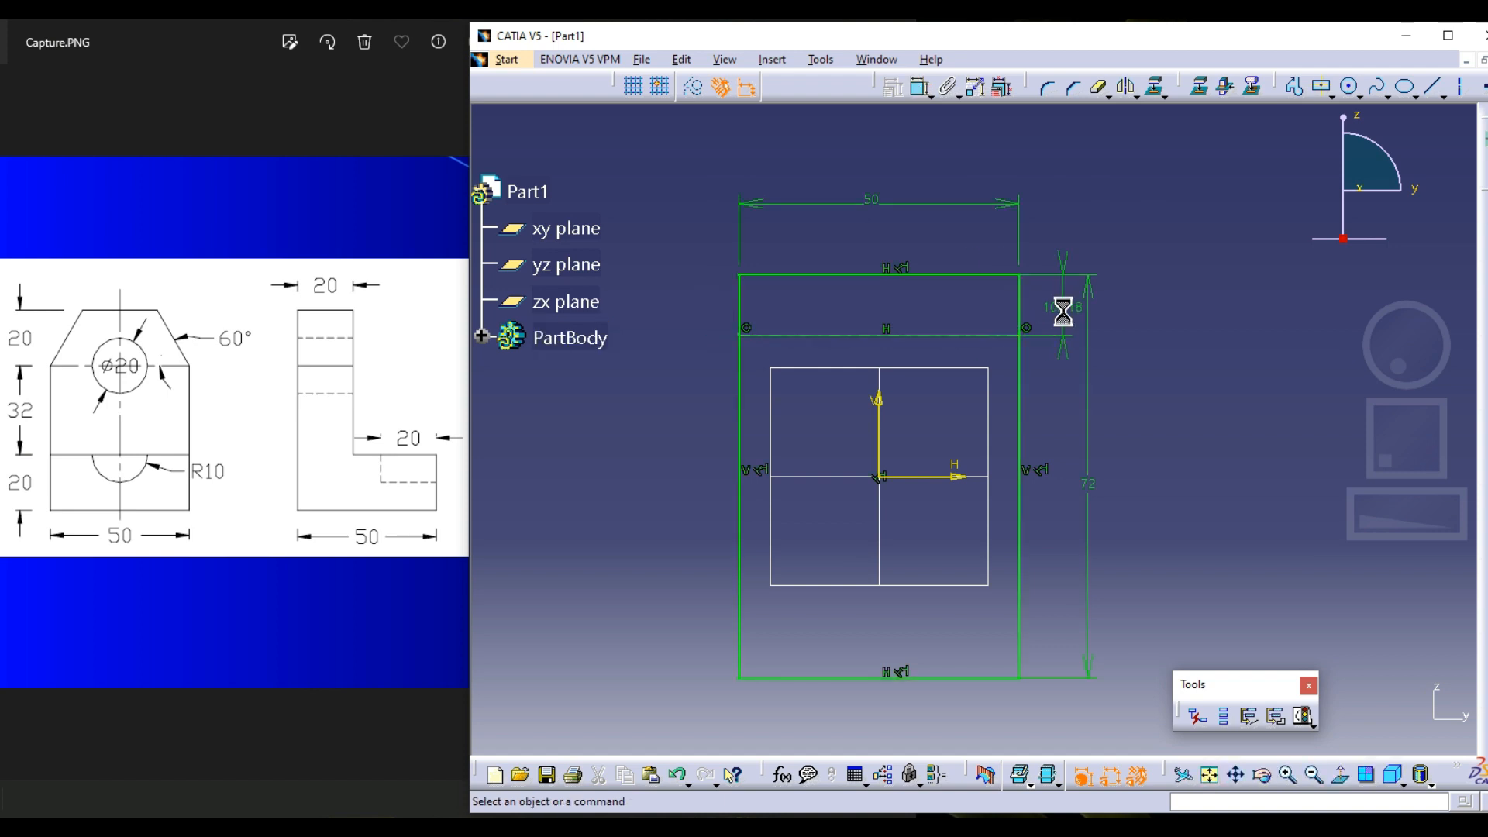
pyautogui.doubleClick(1061, 307)
pyautogui.write('20mm')
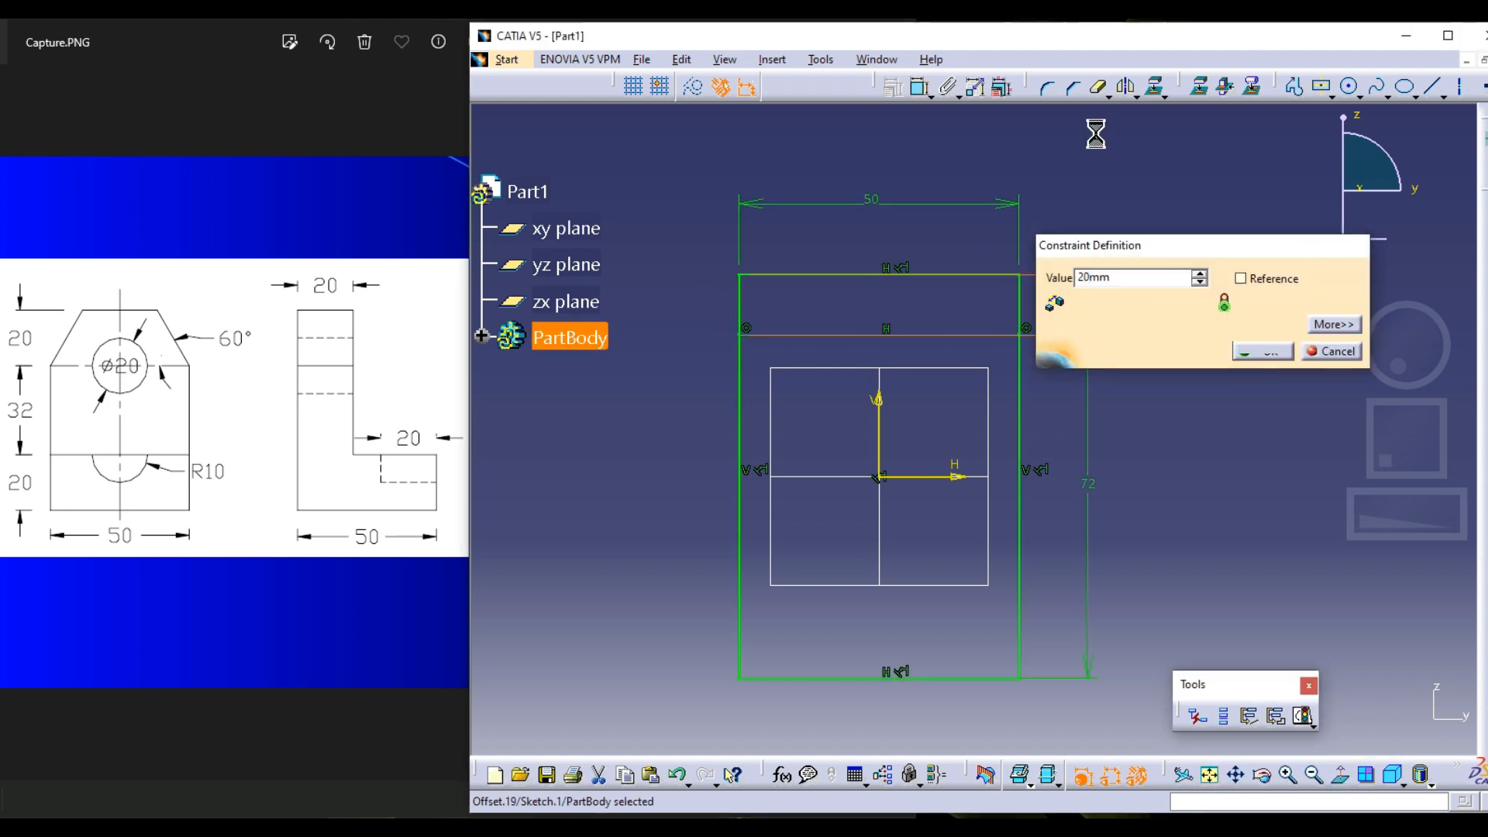
pyautogui.press('Return')
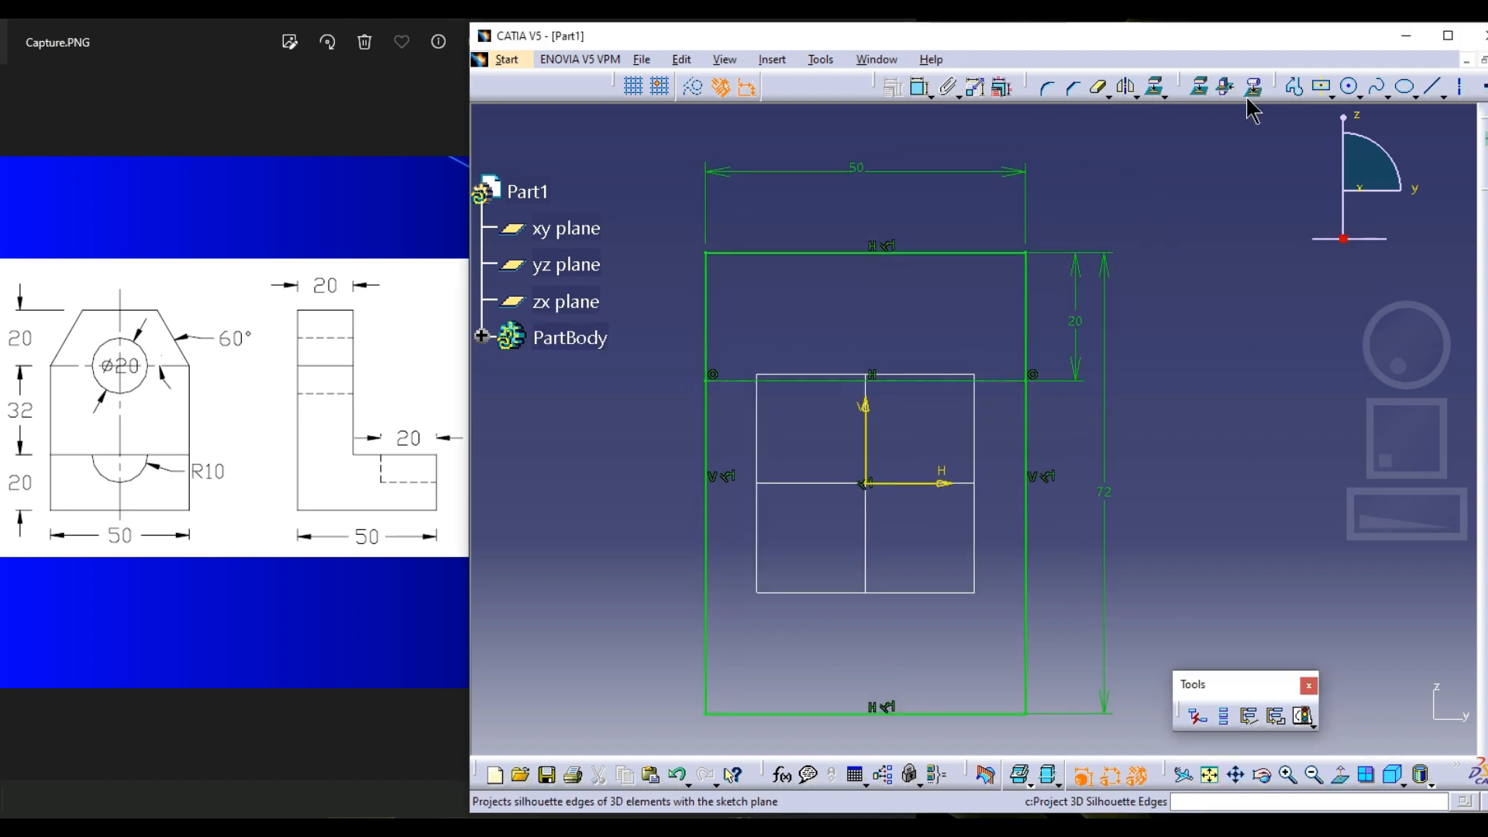
# Draw a slanted profile line from the axis line's left end to the rectangle's upper edge
pyautogui.click(1293, 86)
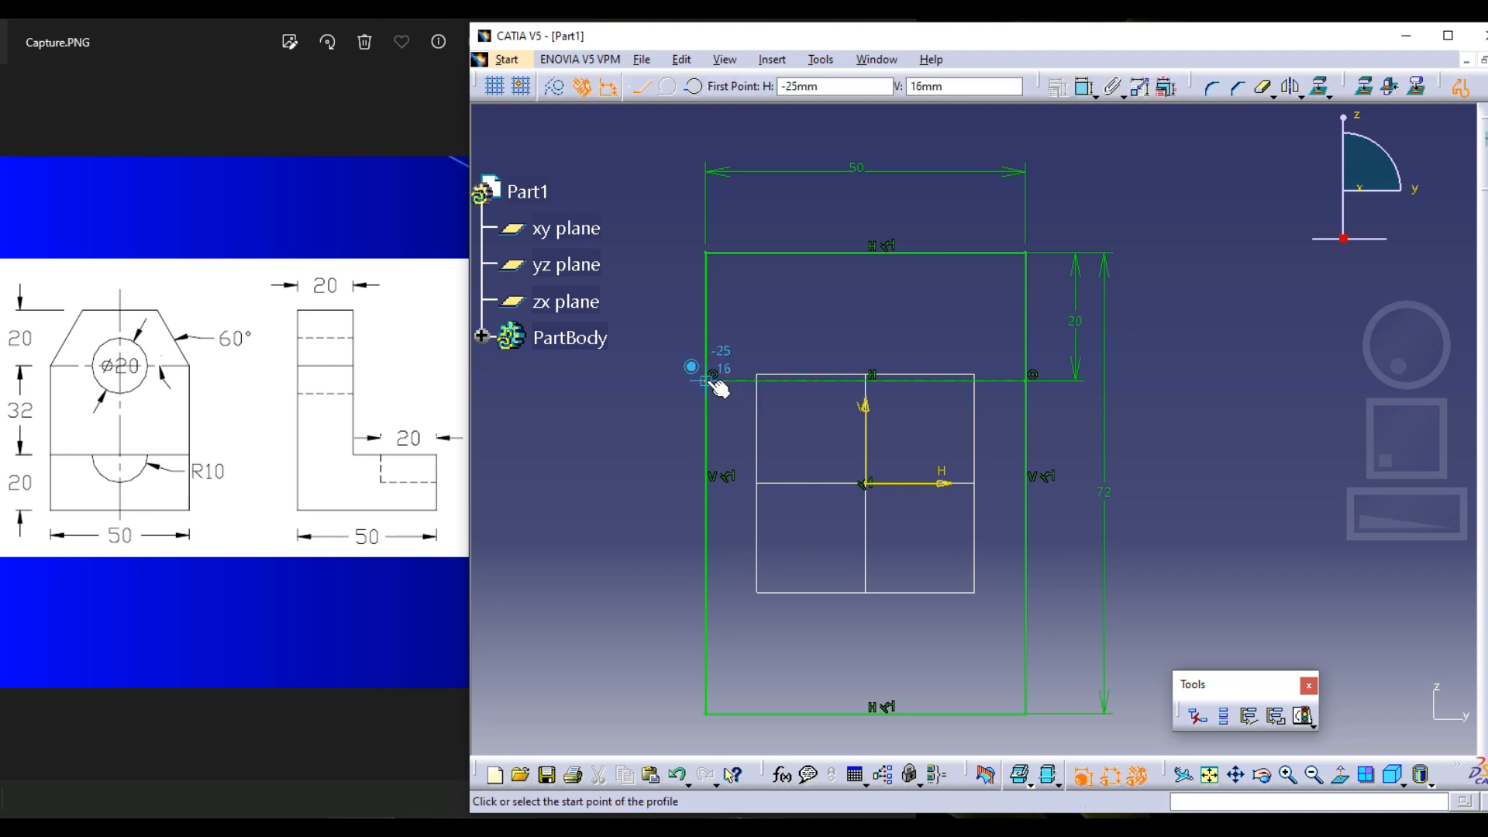
pyautogui.click(706, 380)
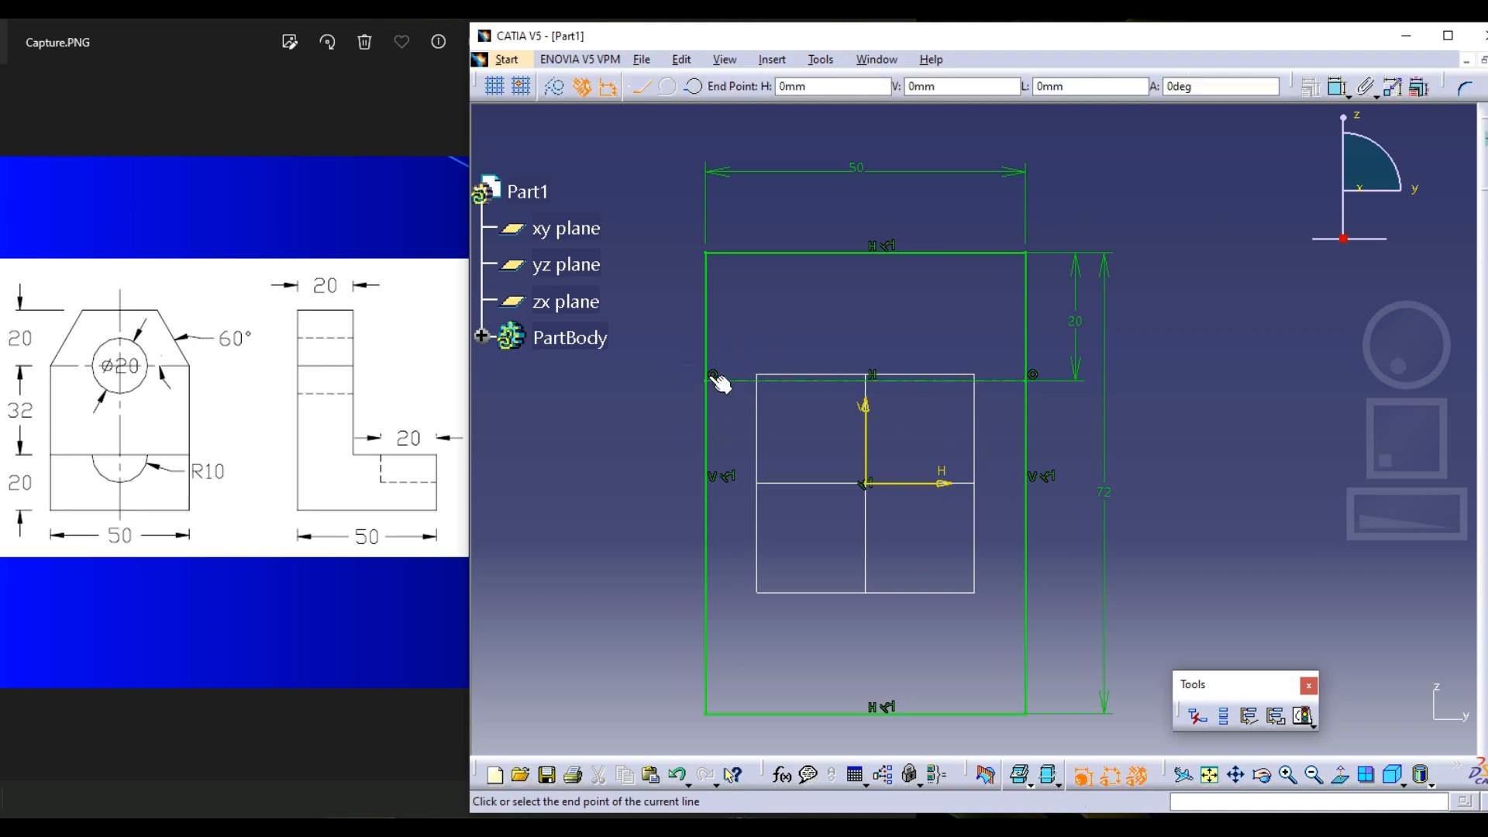
pyautogui.click(796, 253)
pyautogui.press('Escape')
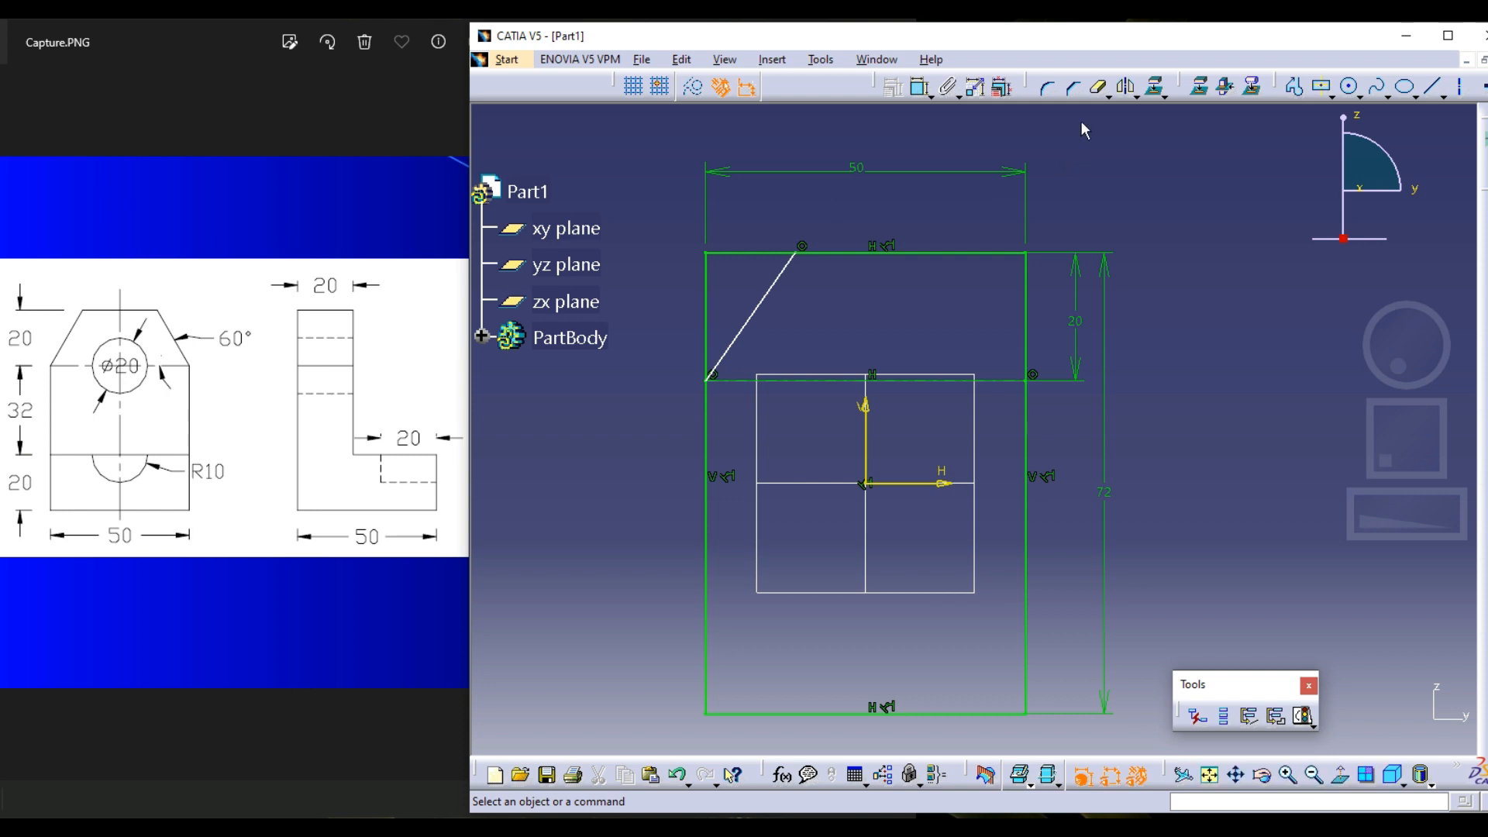
# Quick Trim the upper and left edges outside the slanted line and move the width dimension higher above the profile
pyautogui.click(742, 262)
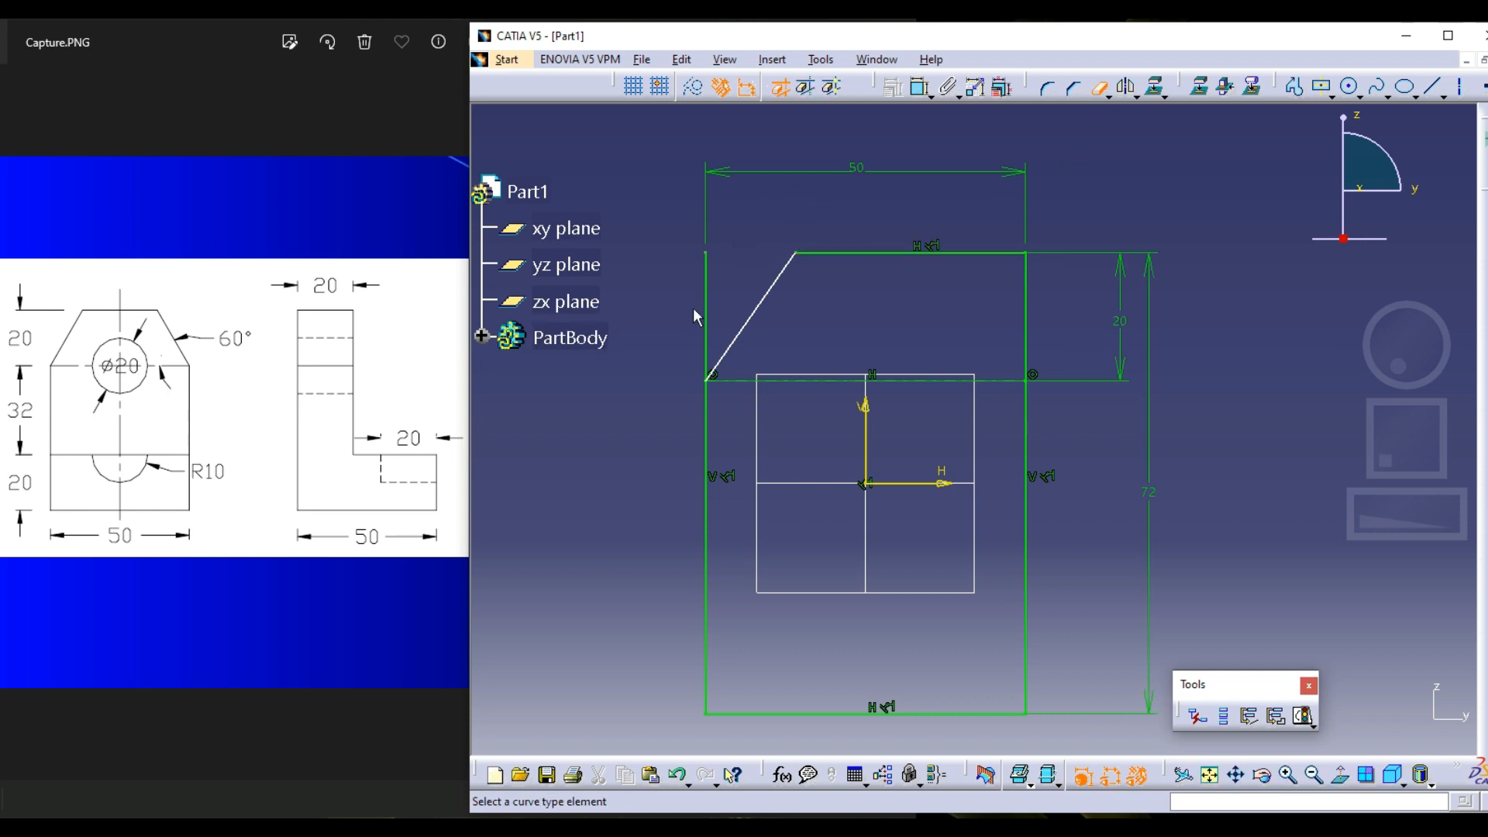
pyautogui.click(708, 333)
pyautogui.press('Escape')
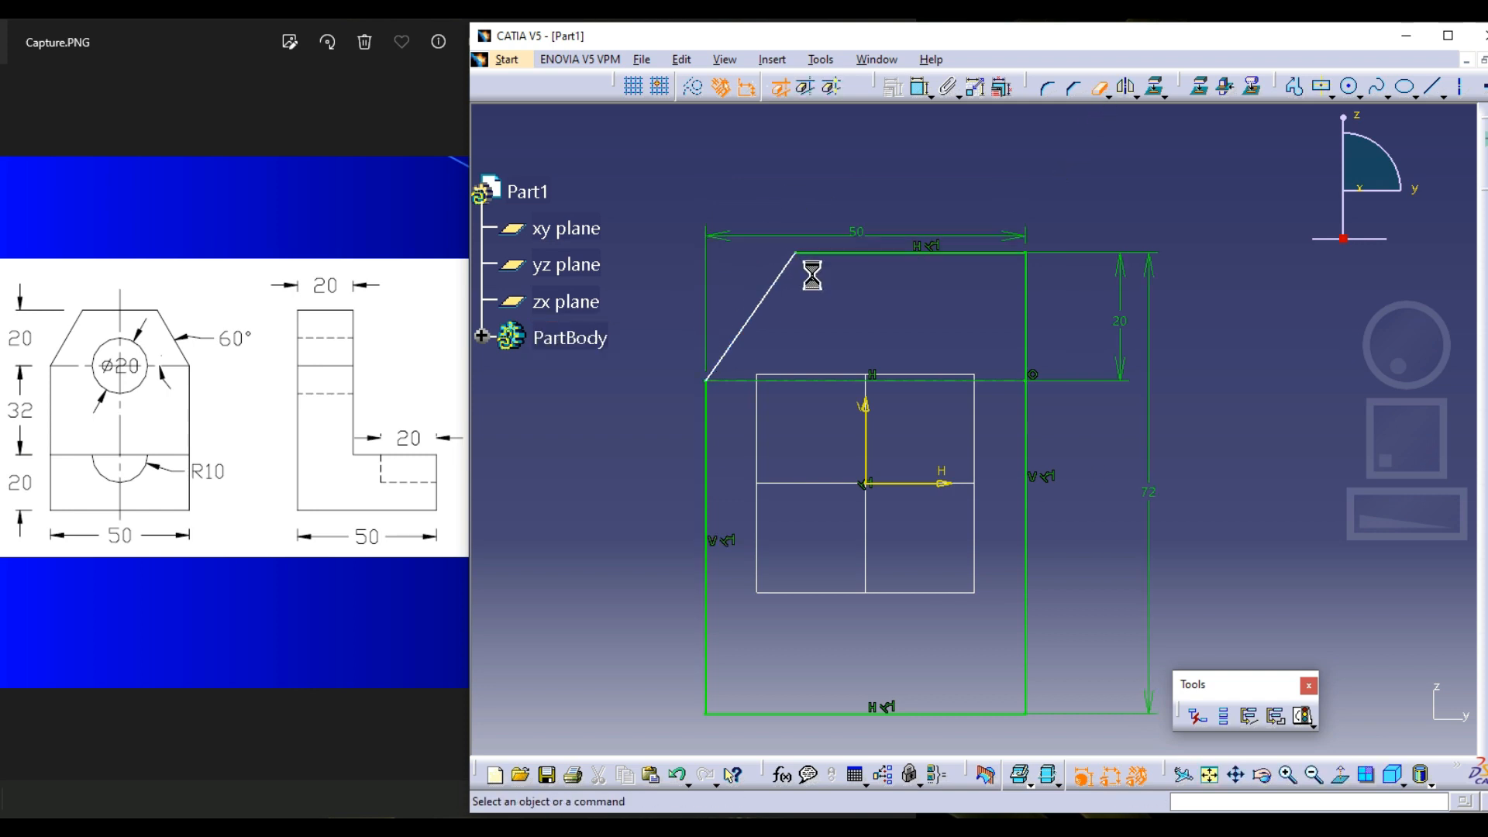
pyautogui.moveTo(998, 237); pyautogui.dragTo(1044, 202)
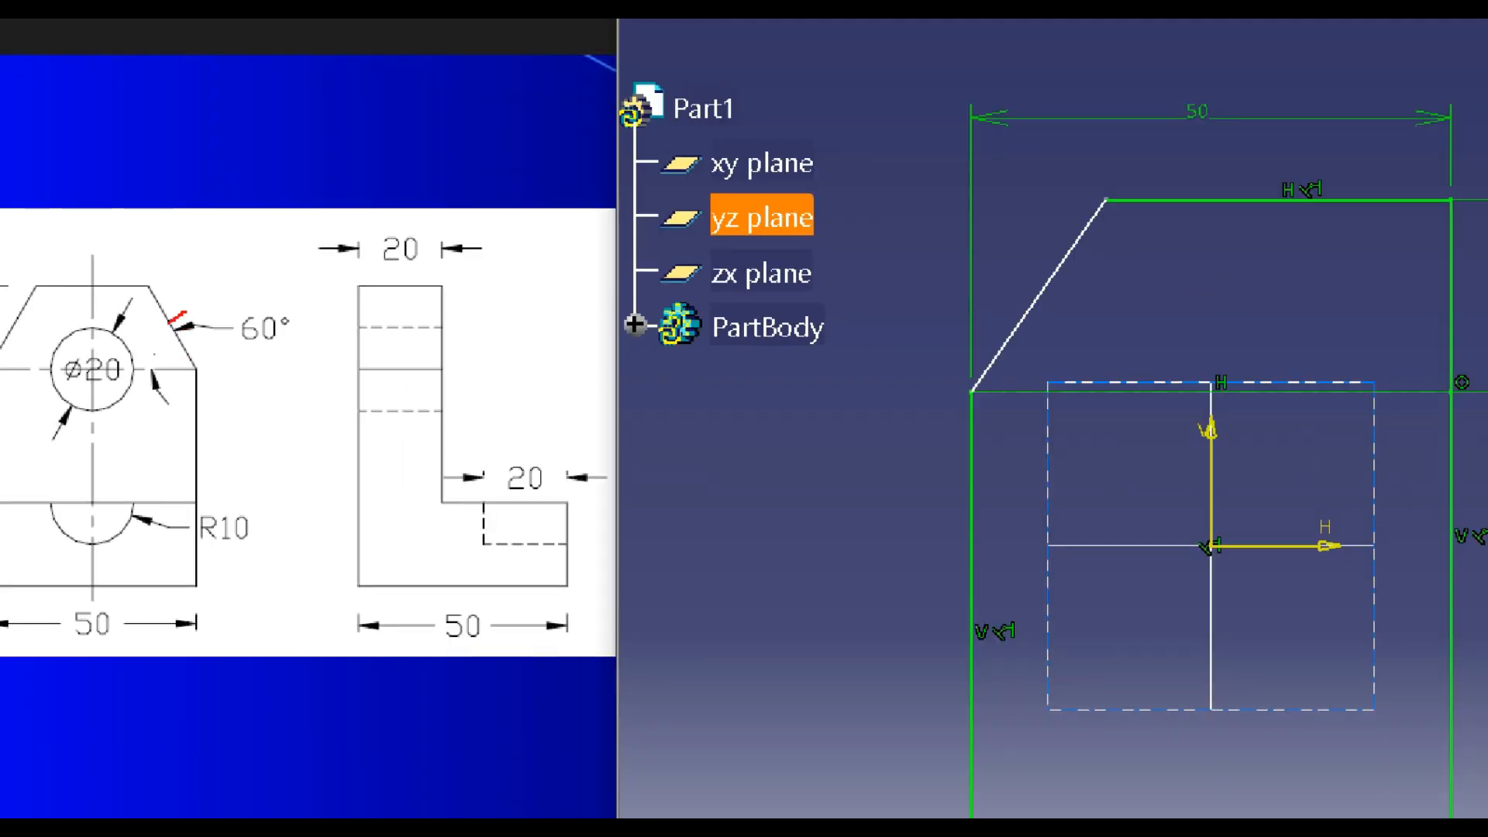
pyautogui.moveTo(184, 312)
pyautogui.mouseDown()
pyautogui.moveTo(219, 431)
pyautogui.moveTo(271, 298)
pyautogui.mouseUp()
pyautogui.press('Escape')
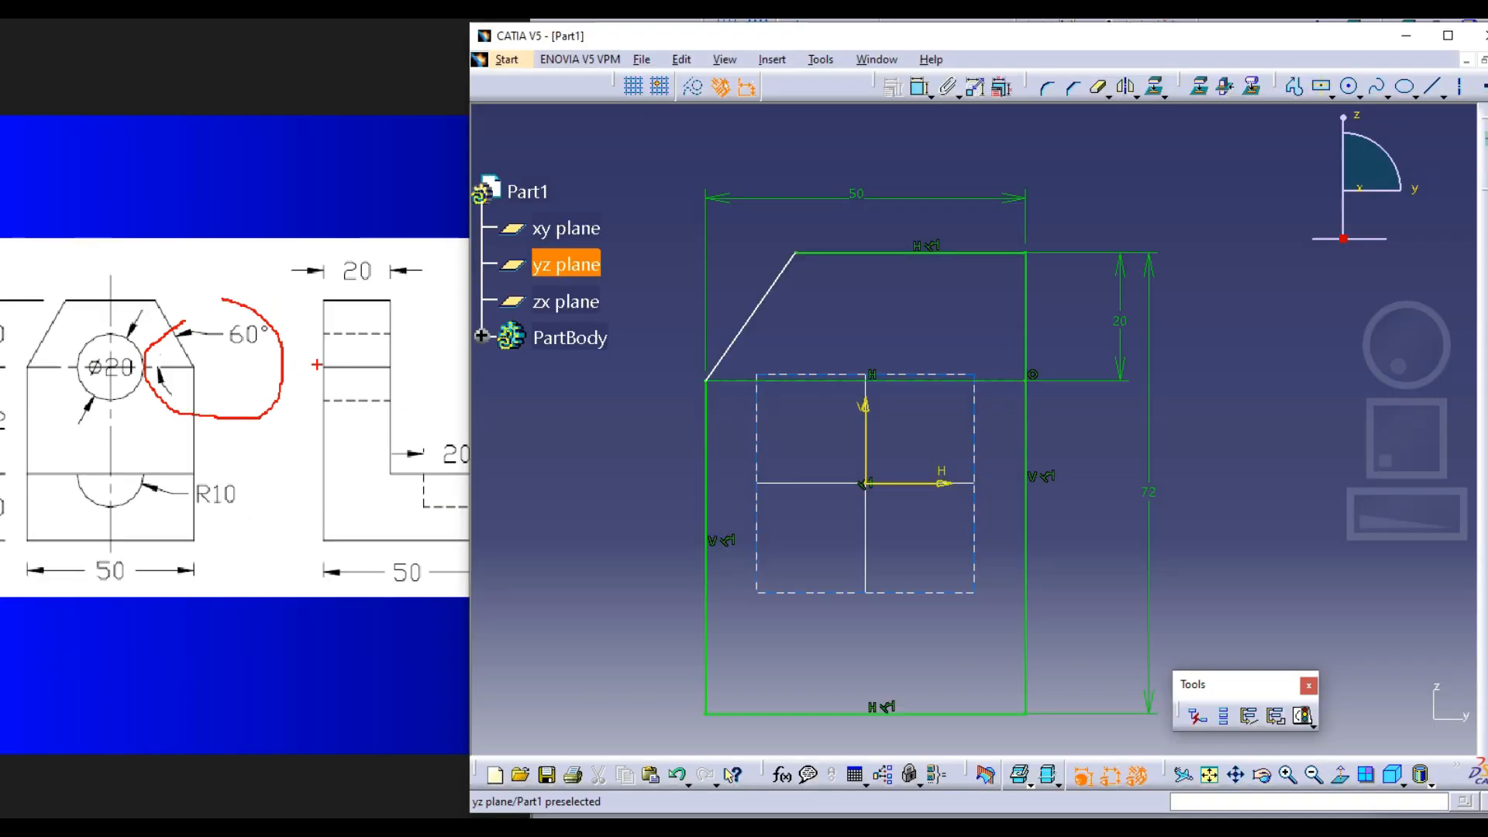
# Constrain the angle between the slanted line and the horizontal axis line to 60 degrees
pyautogui.click(920, 87)
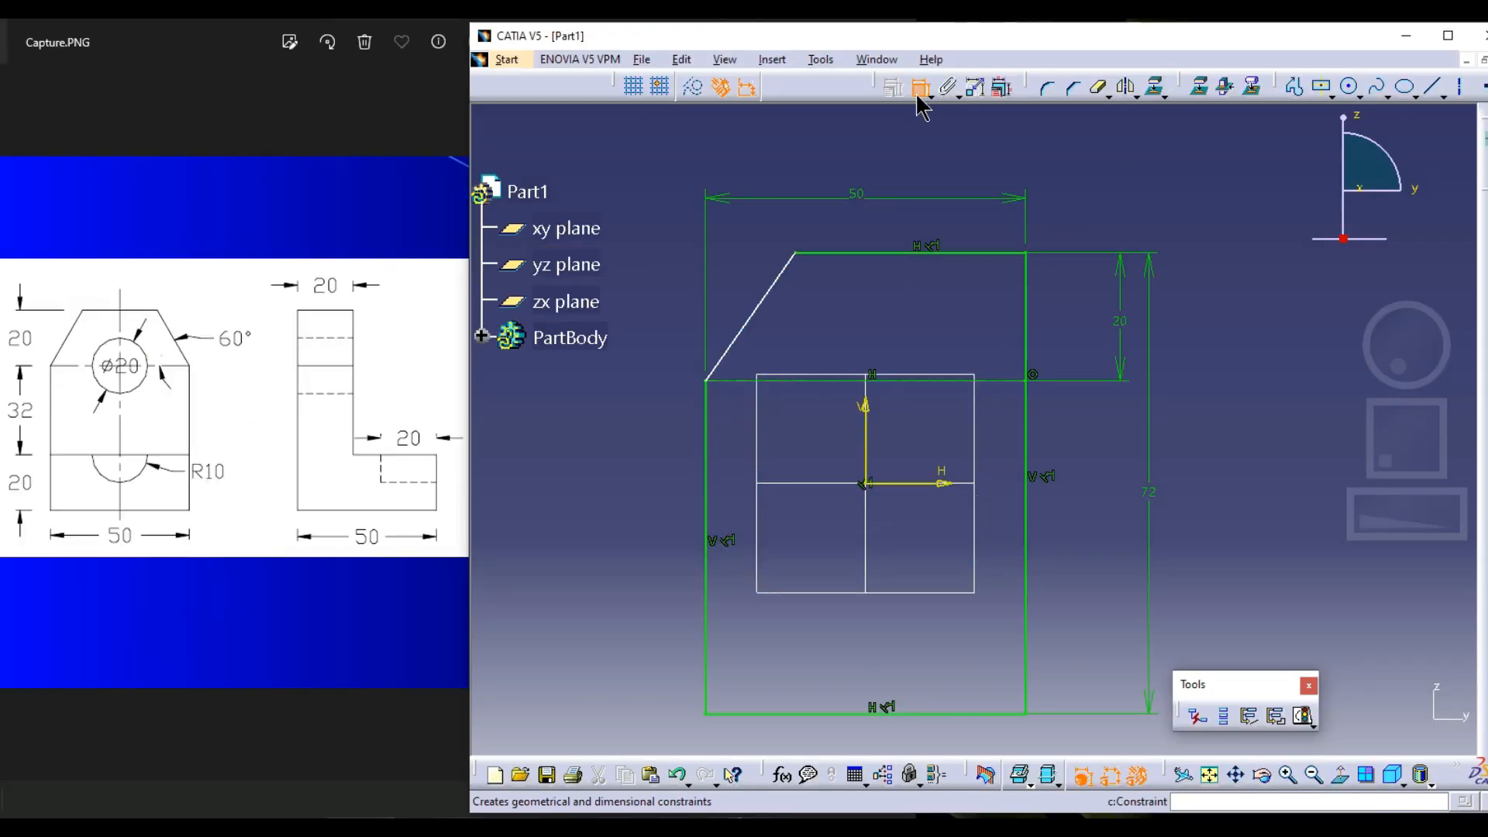
pyautogui.click(739, 380)
pyautogui.click(748, 337)
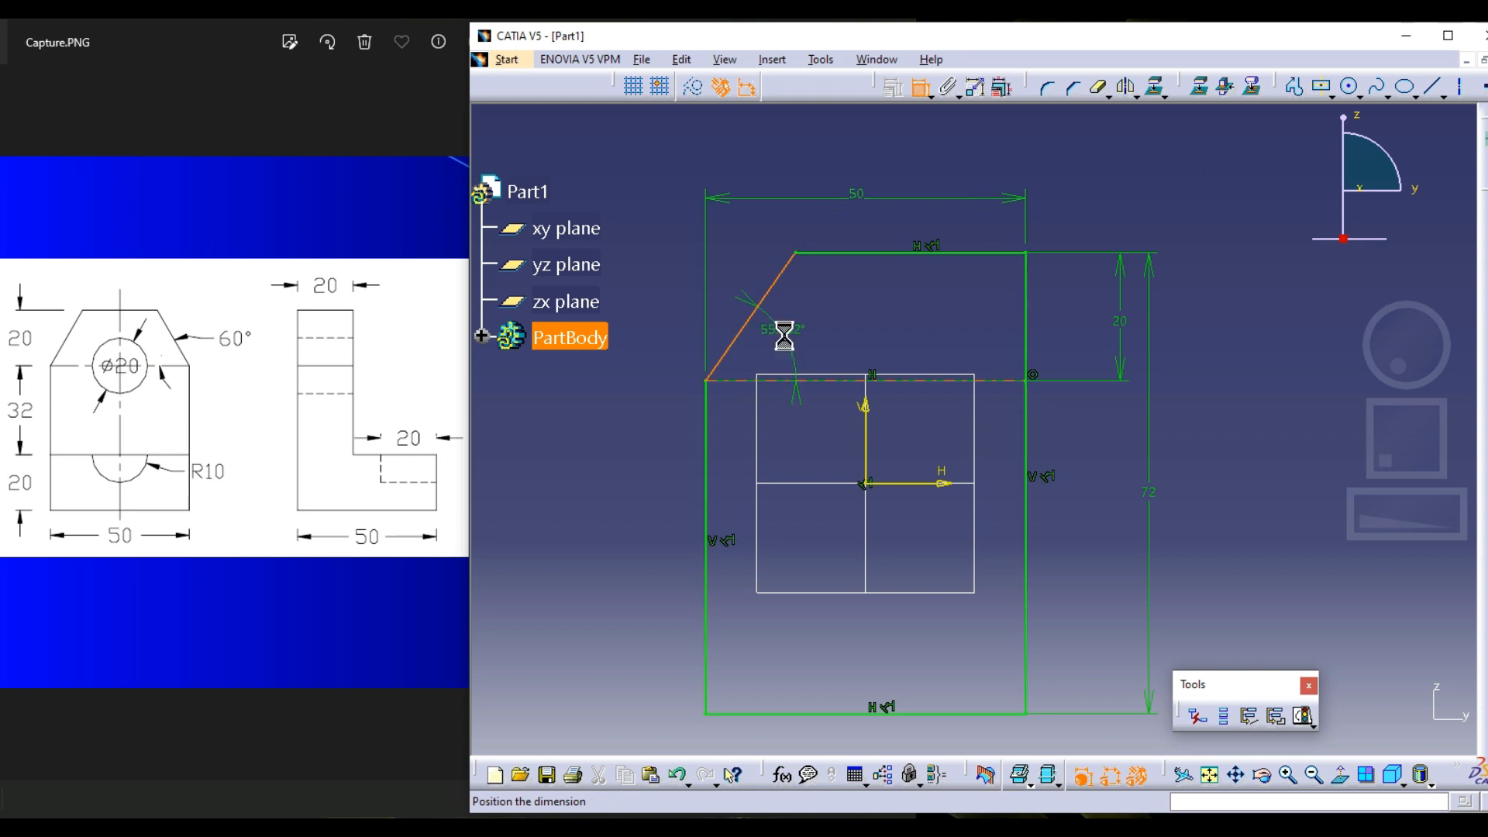
pyautogui.click(780, 332)
pyautogui.doubleClick(787, 333)
pyautogui.write('60deg')
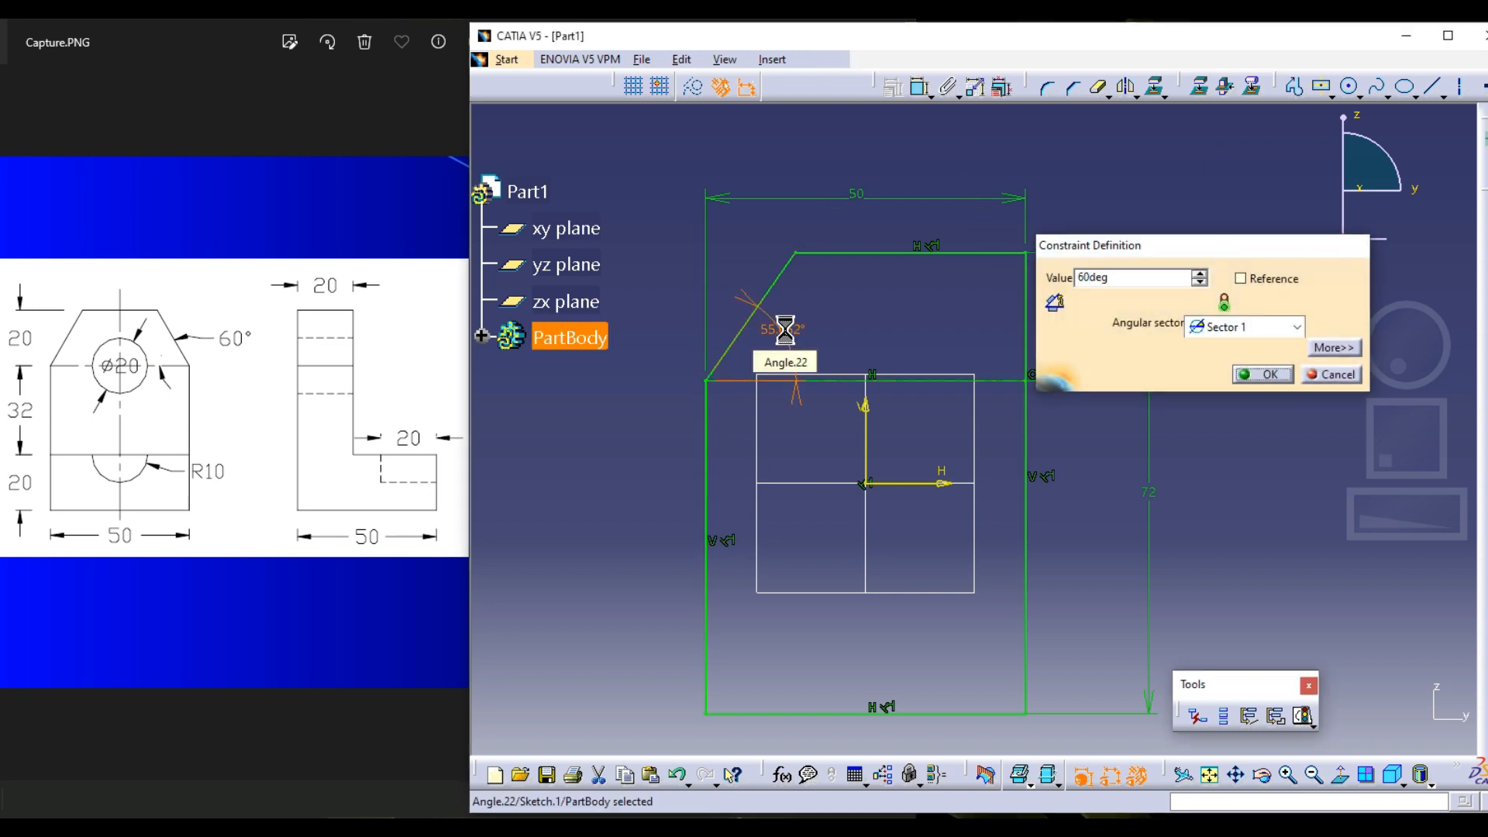
pyautogui.press('Return')
# Mirror the slanted corner line about the vertical sketch axis
pyautogui.click(777, 280)
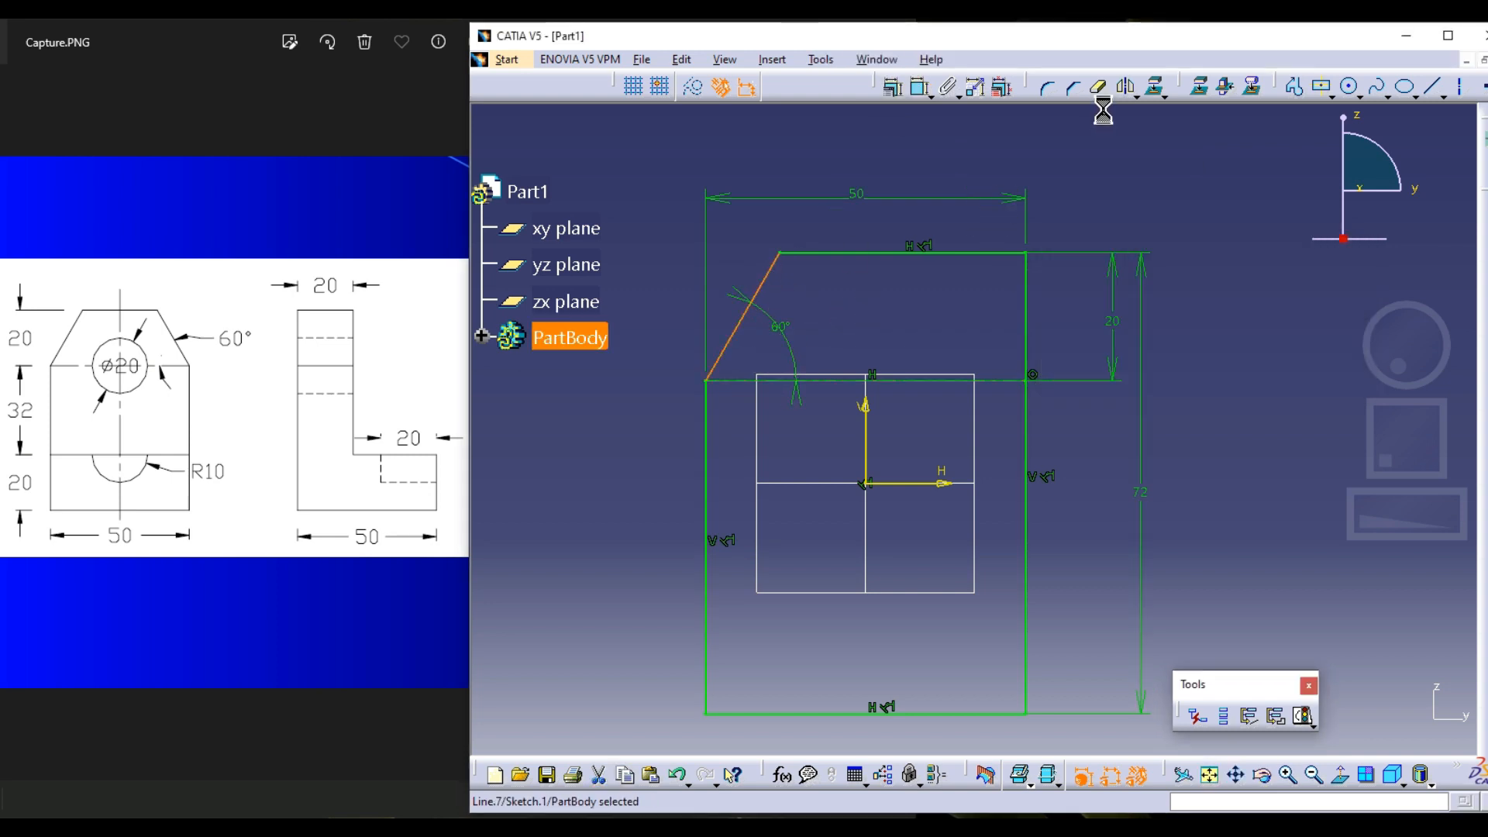
pyautogui.click(1128, 86)
pyautogui.click(872, 445)
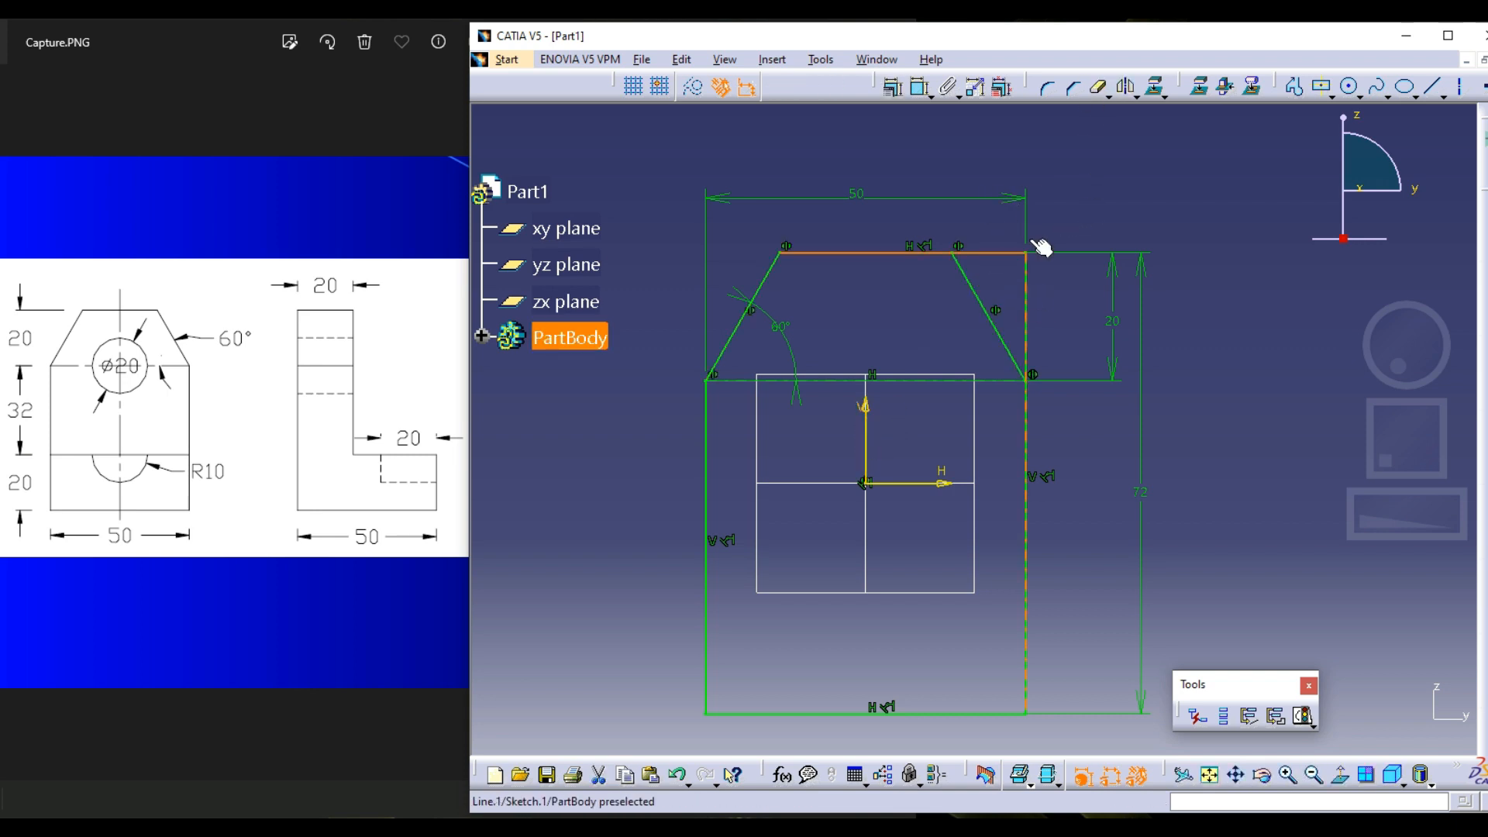
# Quick Trim the upper-right corner edges outside the mirrored line and move the width dimension higher above the profile
pyautogui.click(1100, 86)
pyautogui.click(1025, 318)
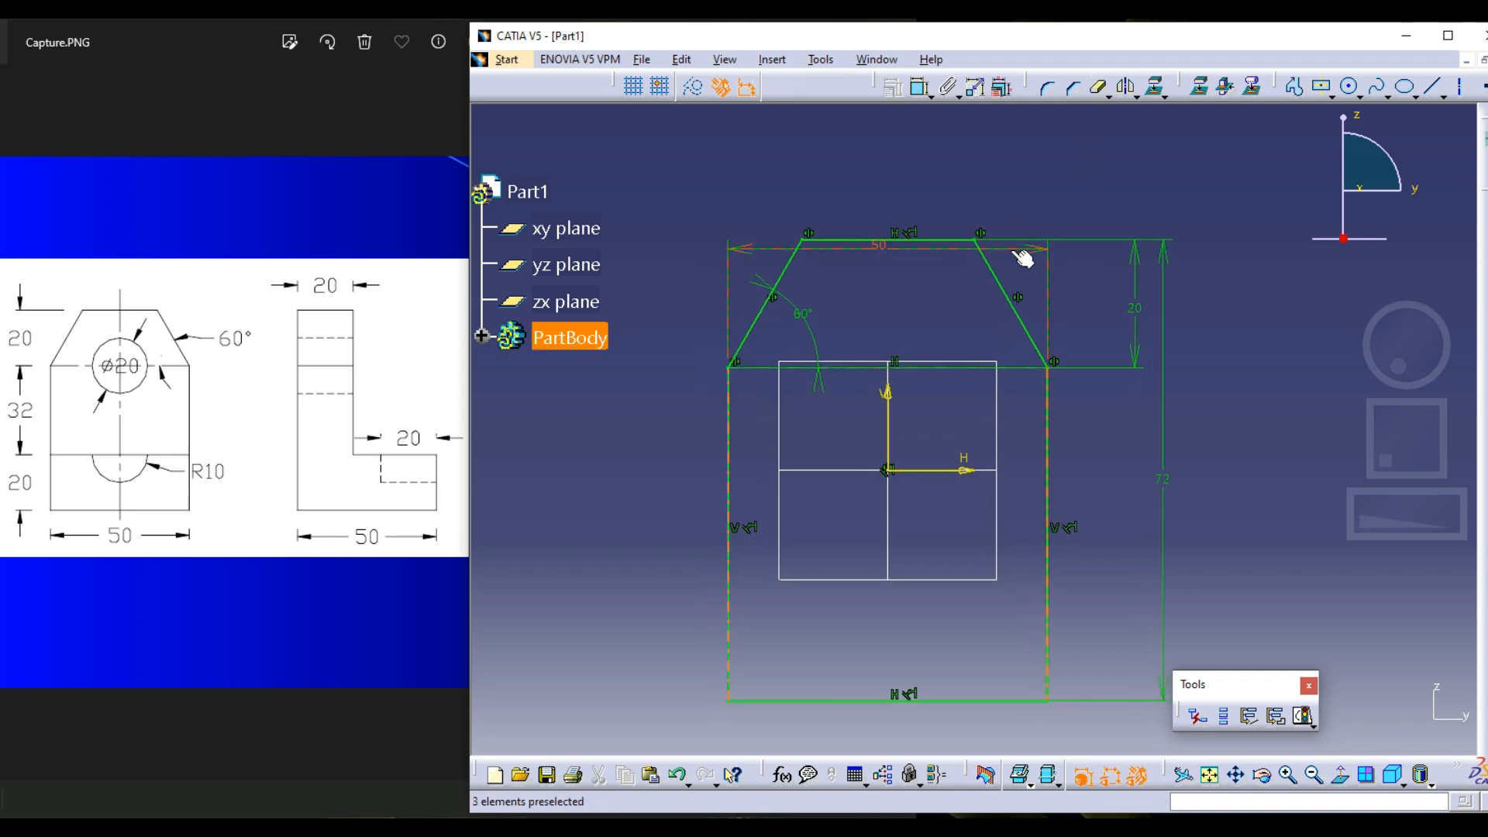
pyautogui.click(1012, 210)
pyautogui.moveTo(1012, 211); pyautogui.dragTo(1017, 172)
pyautogui.click(1163, 189)
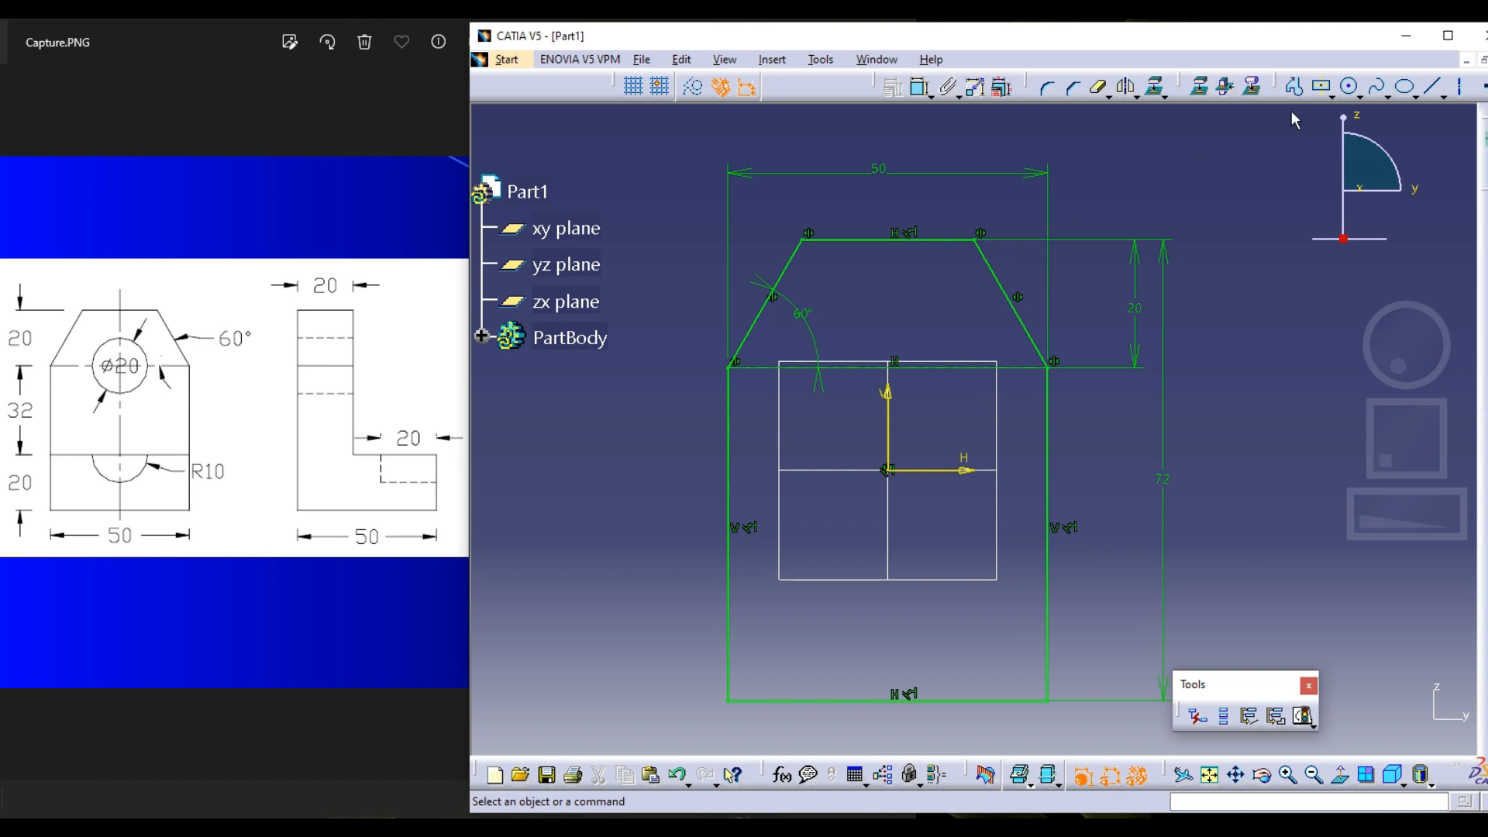
# Draw a circle centred on the horizontal axis line at H 0, V 16 mm
pyautogui.click(1350, 86)
pyautogui.moveTo(954, 325); pyautogui.dragTo(975, 299, button='middle')
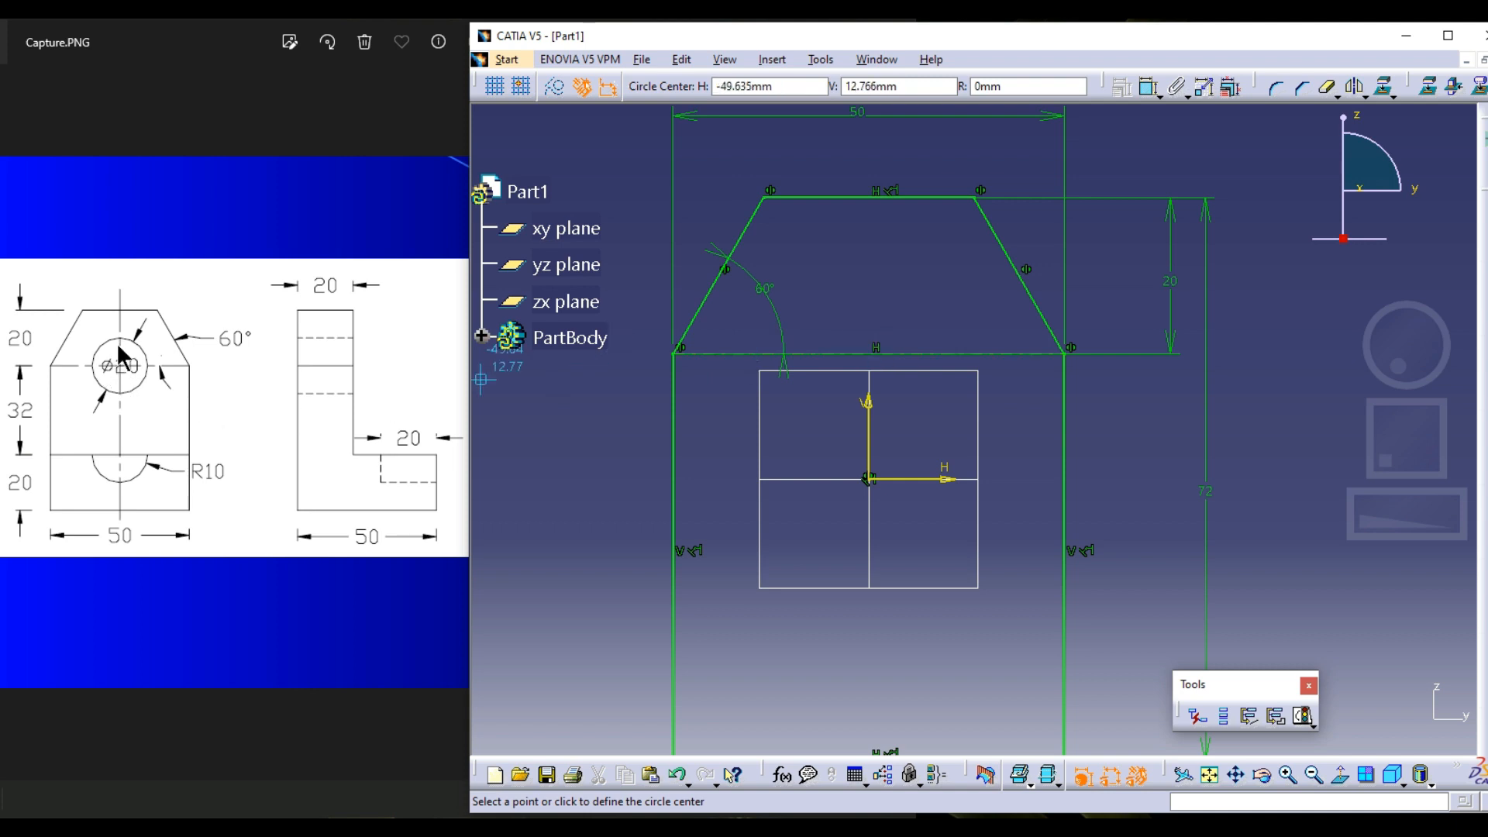
pyautogui.click(869, 354)
pyautogui.click(872, 302)
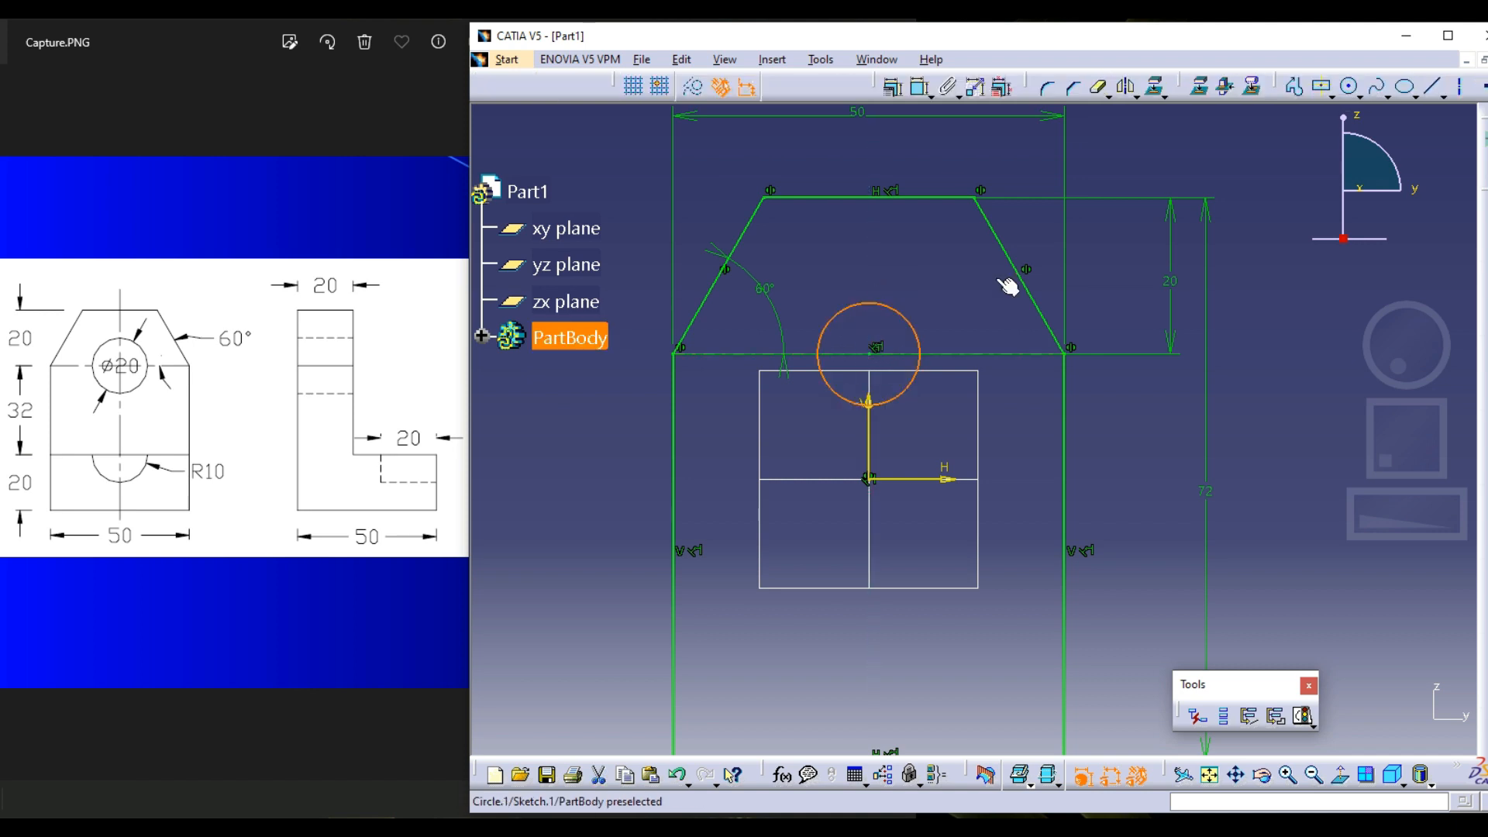
# Dimension the circle and set its diameter to 20 mm
pyautogui.click(1293, 83)
pyautogui.click(905, 318)
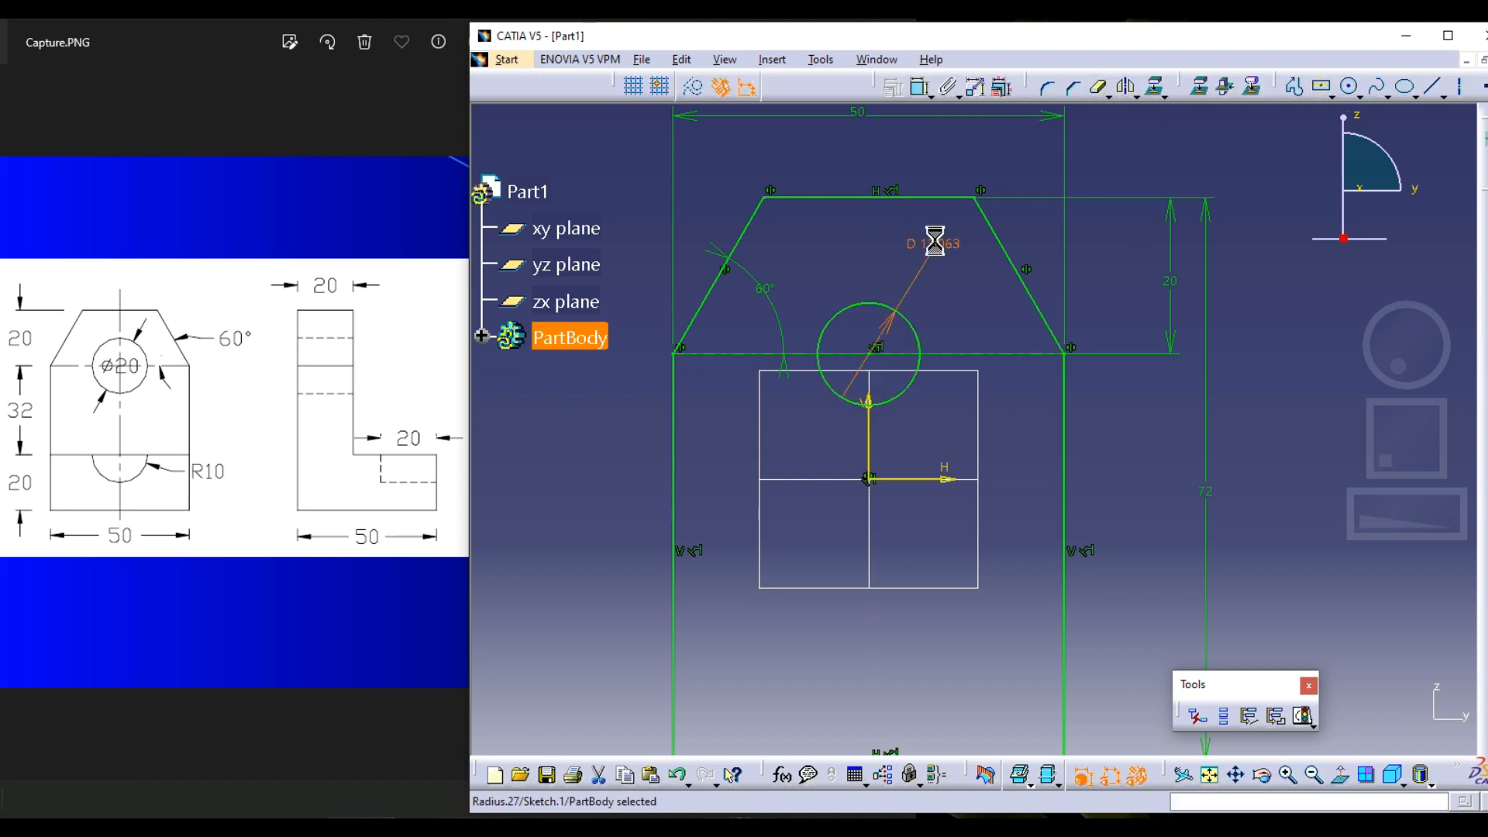
pyautogui.doubleClick(935, 241)
pyautogui.write('20')
pyautogui.press('Return')
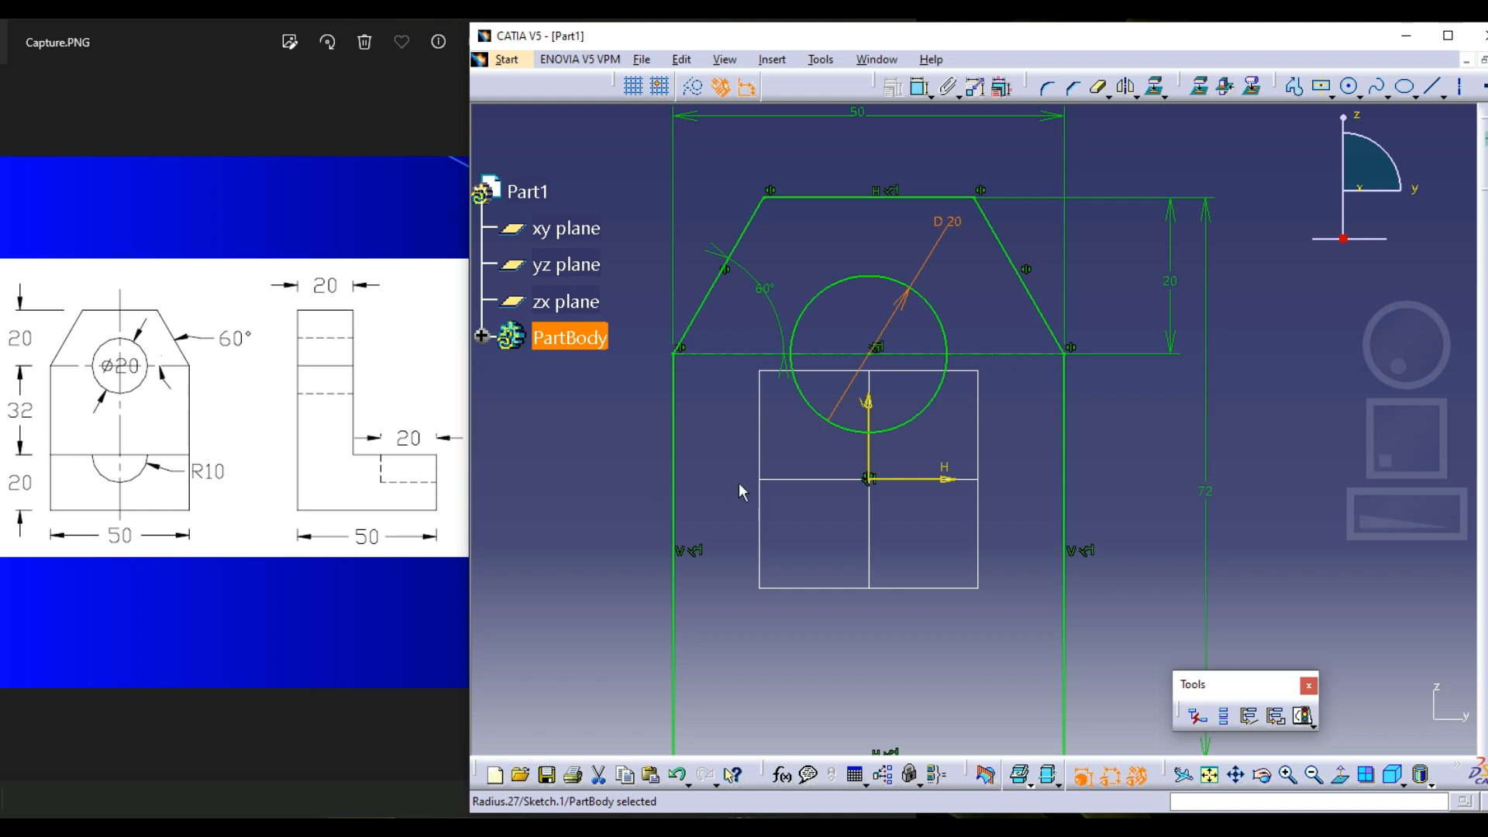
pyautogui.click(1305, 347)
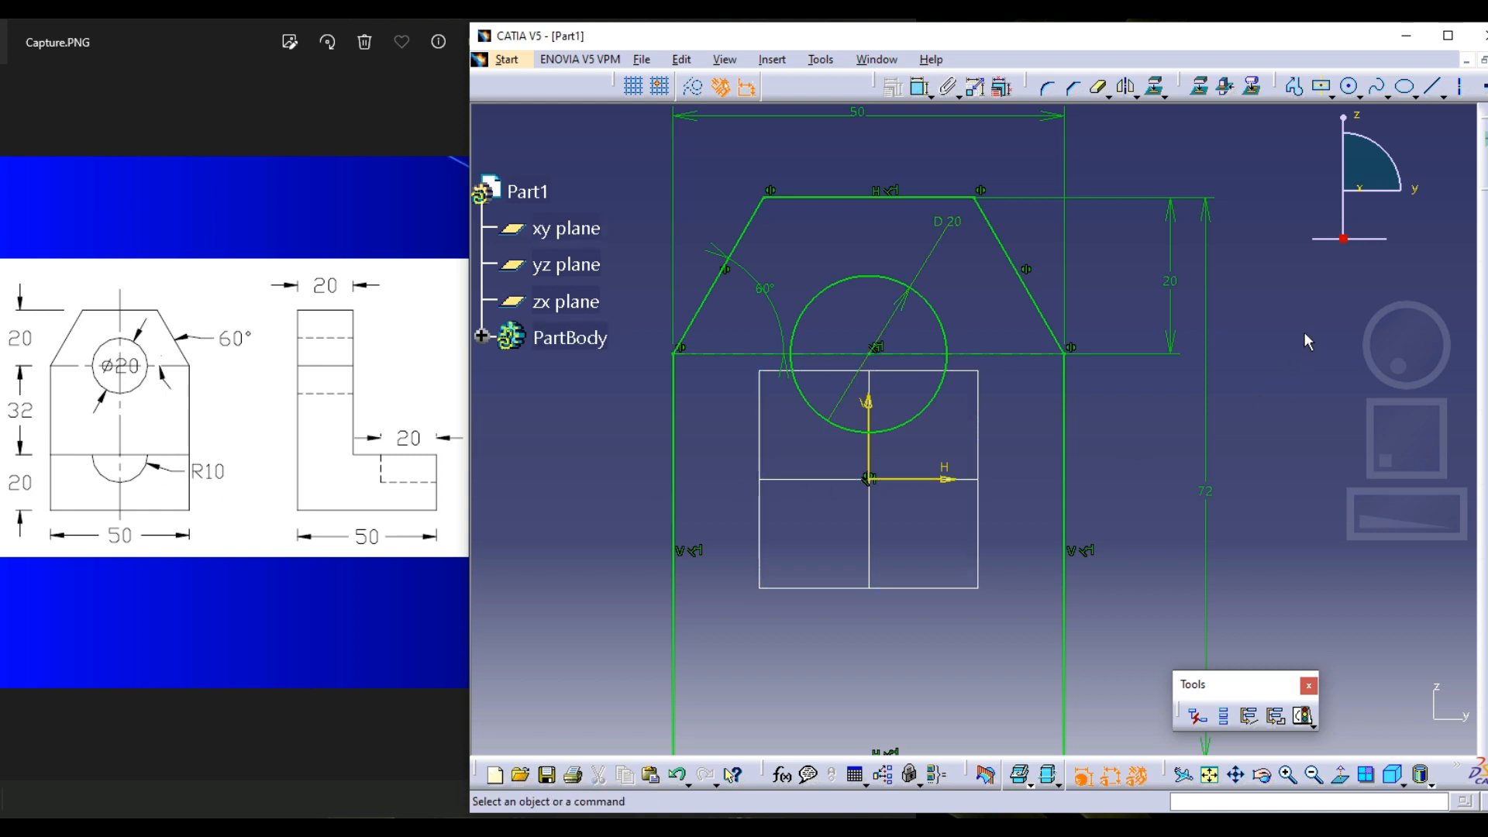
# Maximize the modelling window and highlight the horizontal axis line running through the circle
pyautogui.click(1009, 357)
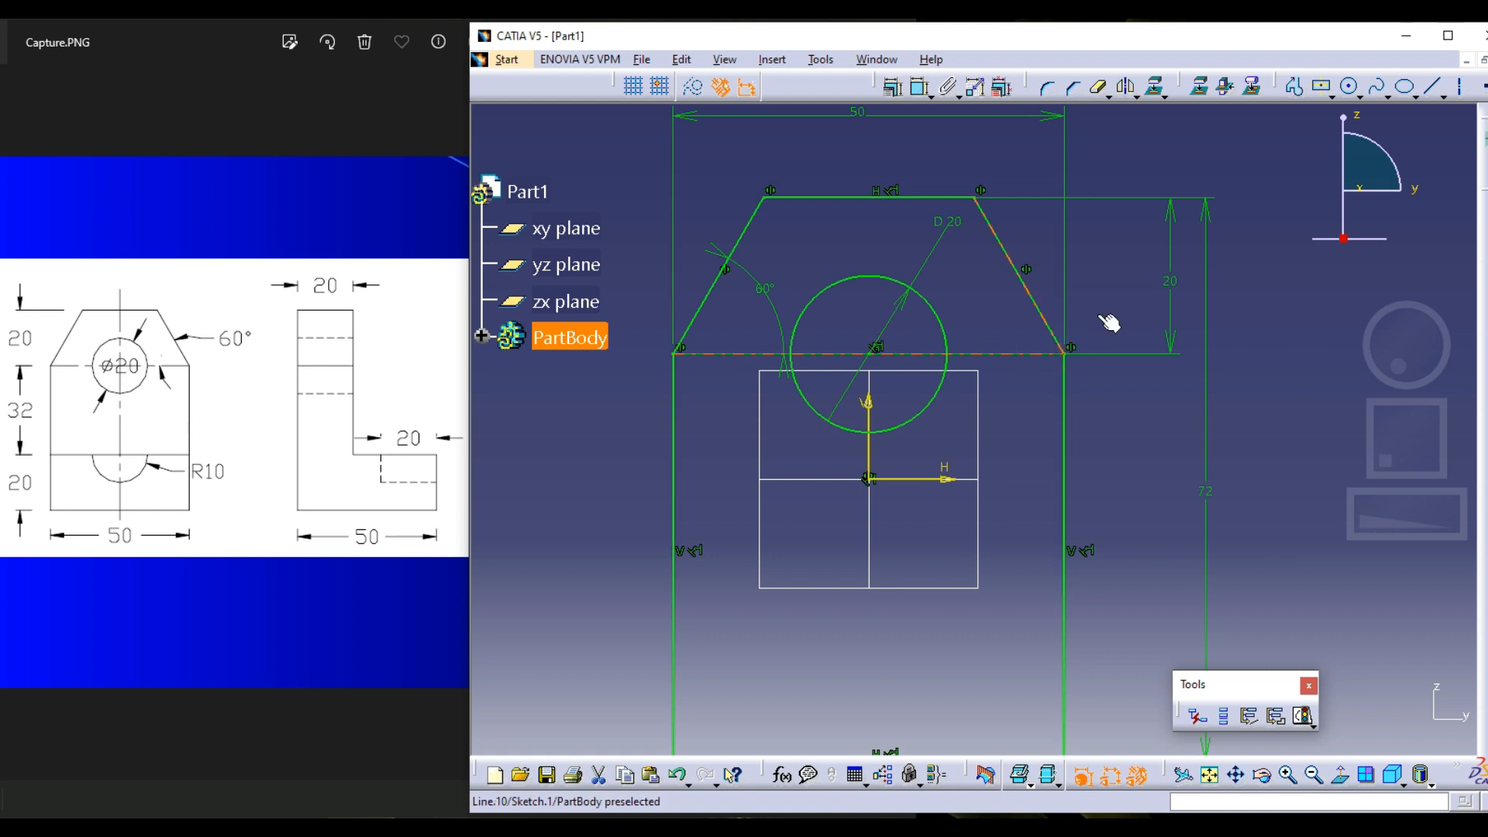
pyautogui.click(1140, 298)
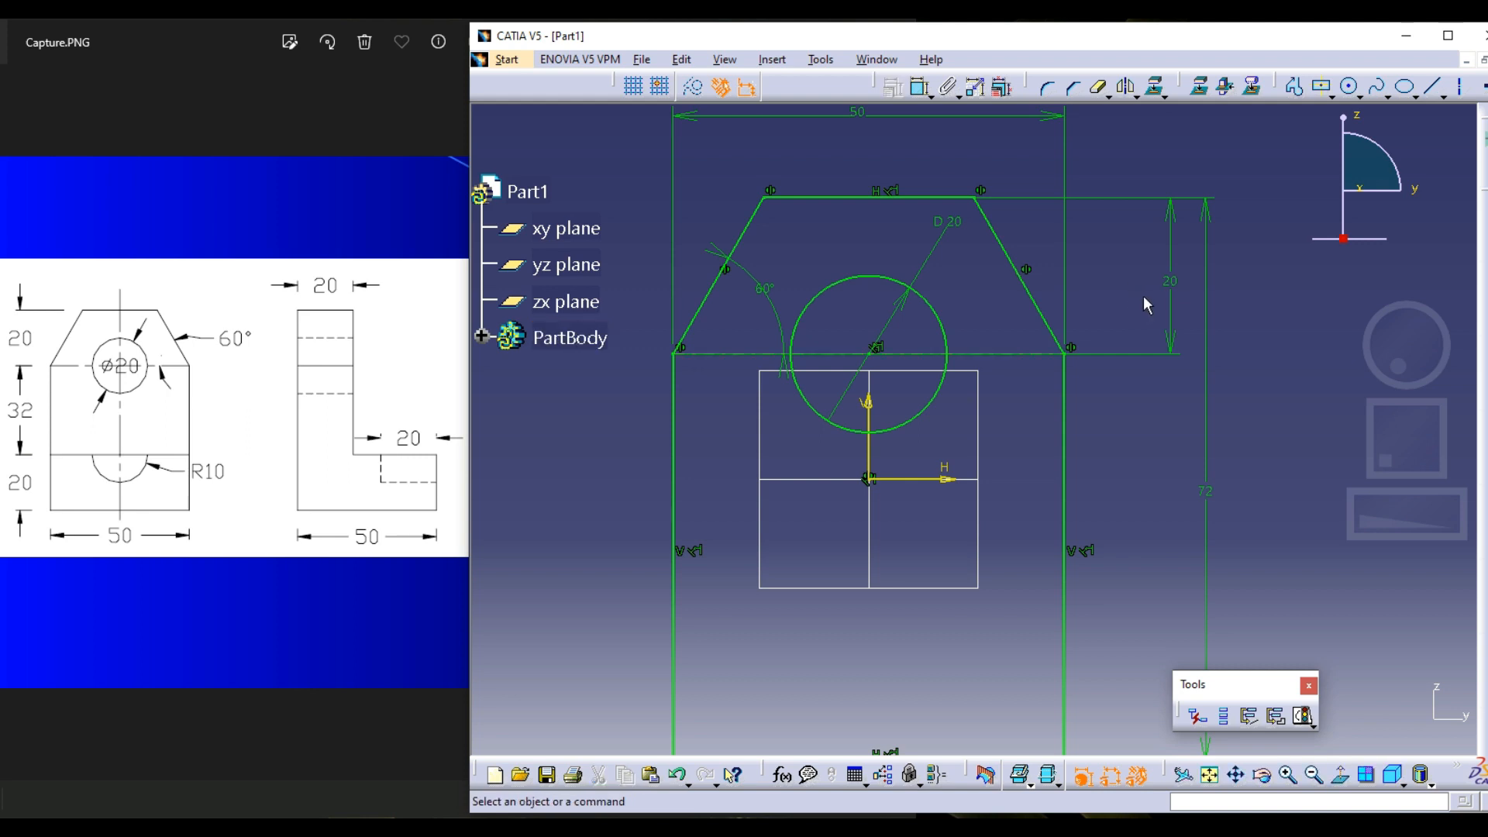
pyautogui.click(1447, 36)
pyautogui.moveTo(974, 349); pyautogui.dragTo(1001, 414, button='middle')
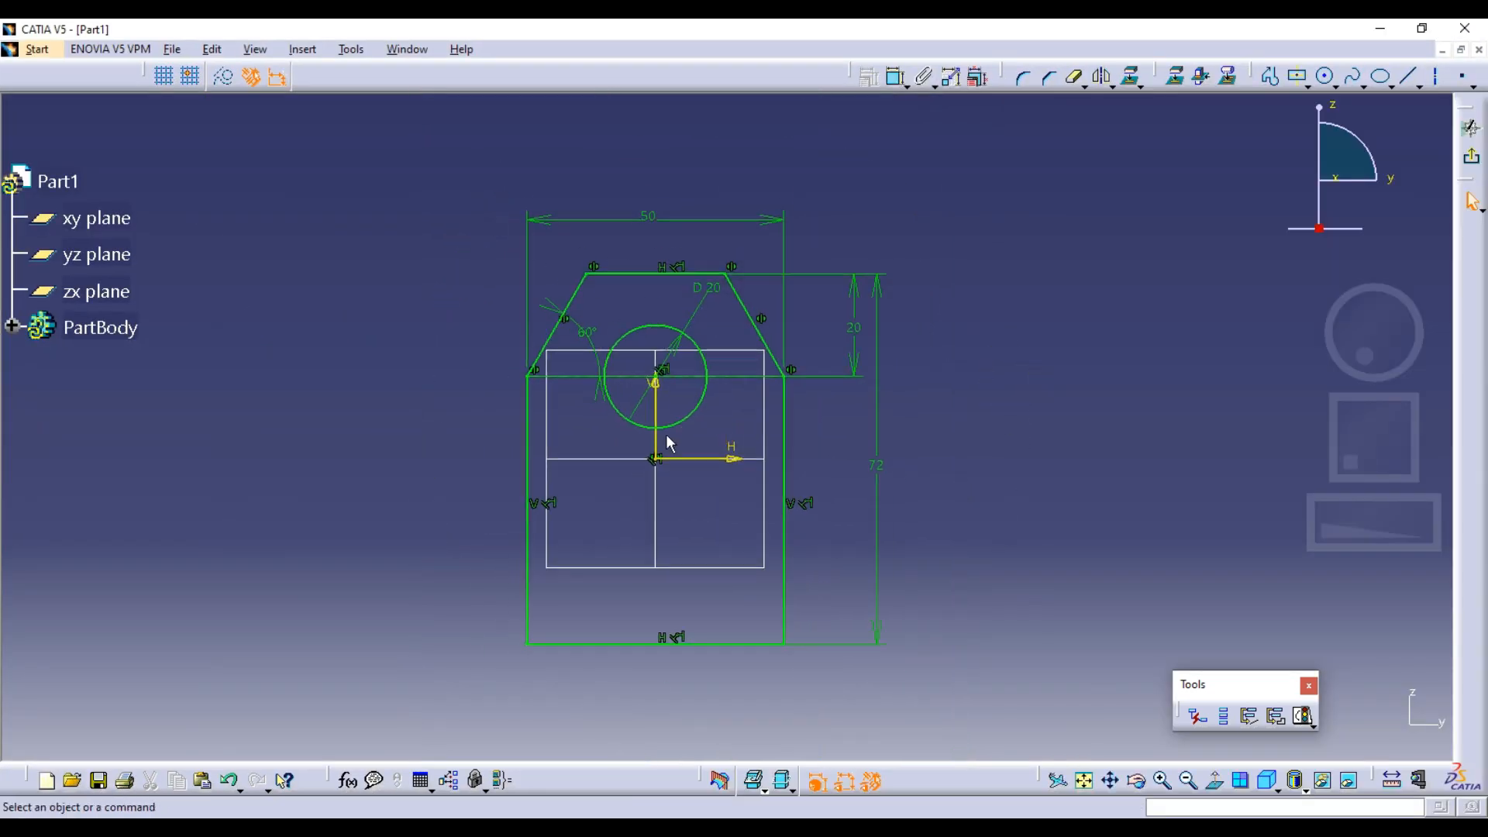
pyautogui.click(754, 378)
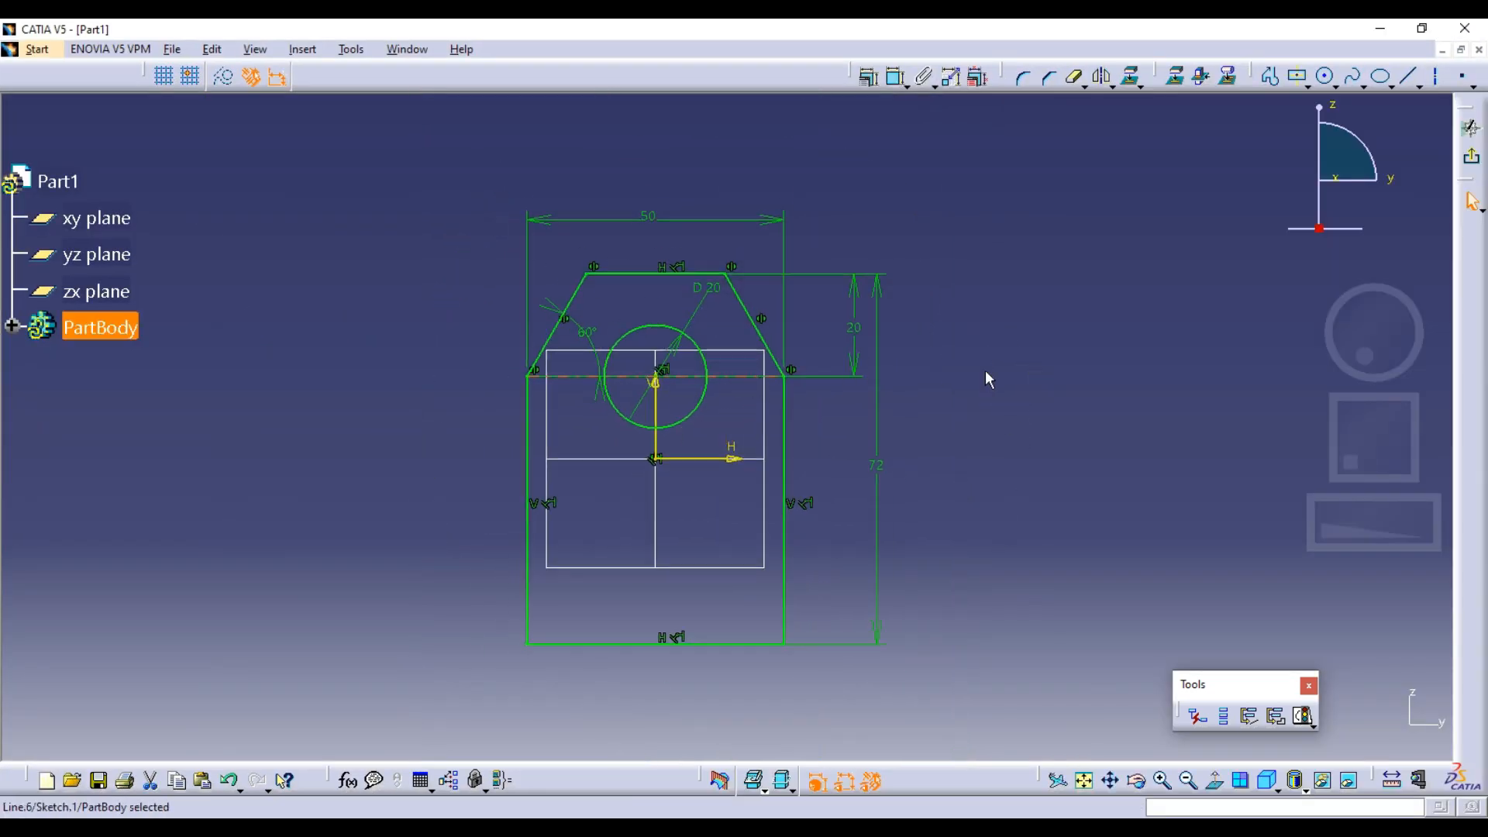
pyautogui.click(1099, 184)
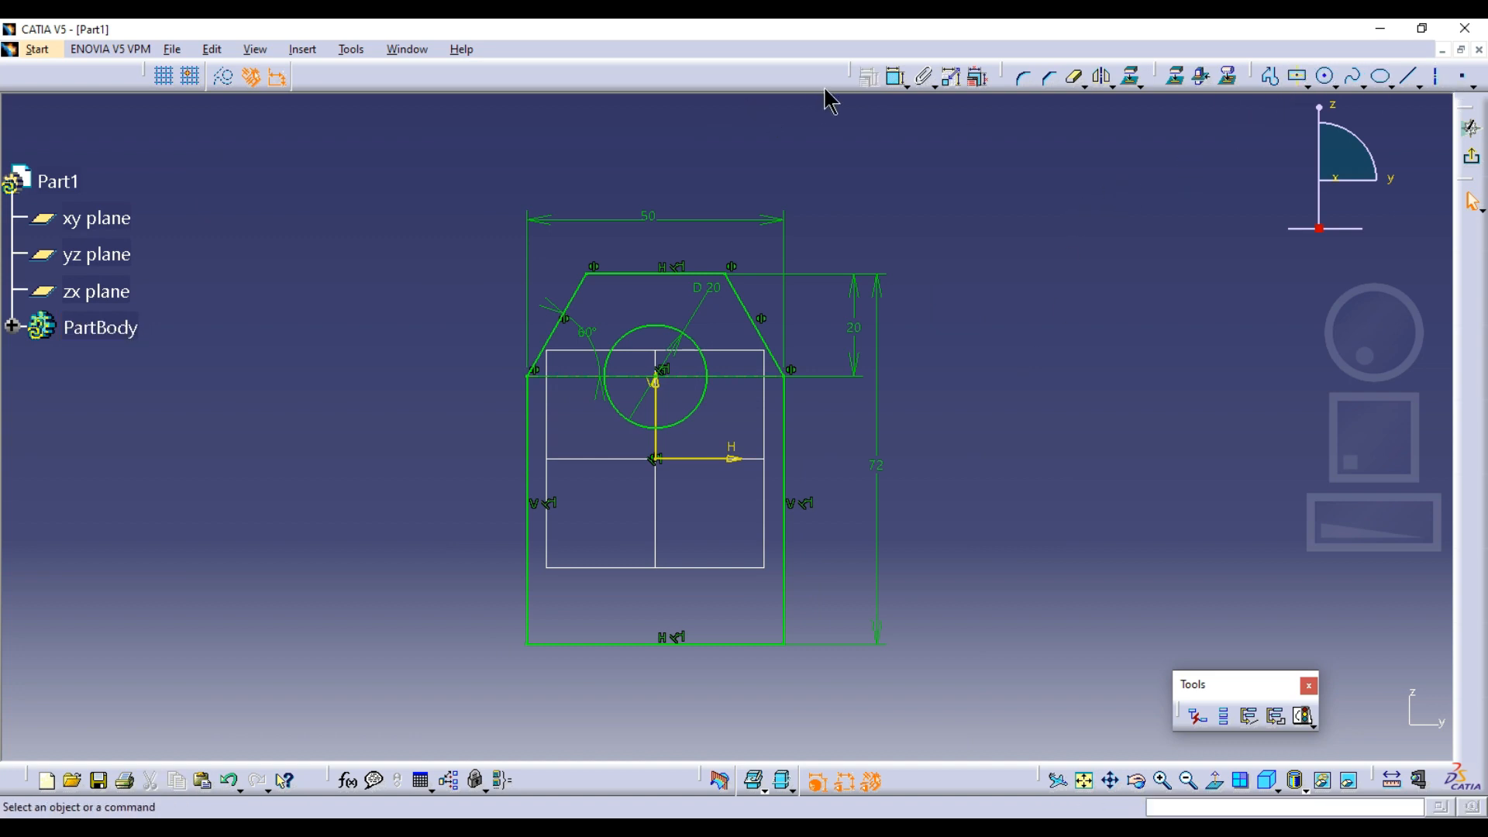
# Rearrange the constraint, operation, 3D geometry and profile tool groups so that they sit closer together in one row
pyautogui.moveTo(855, 76); pyautogui.dragTo(376, 87)
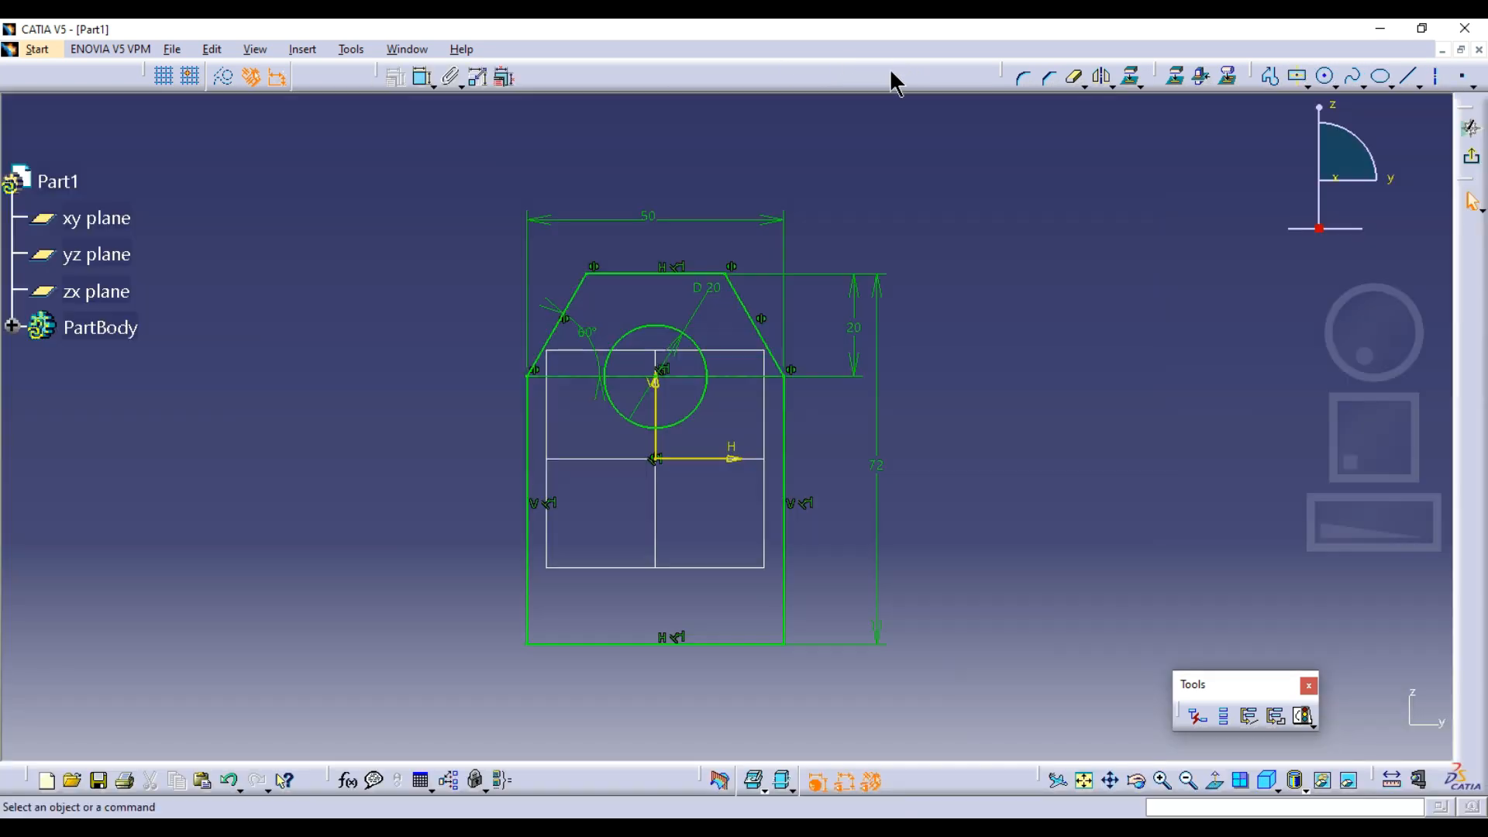
pyautogui.moveTo(952, 77); pyautogui.dragTo(571, 83)
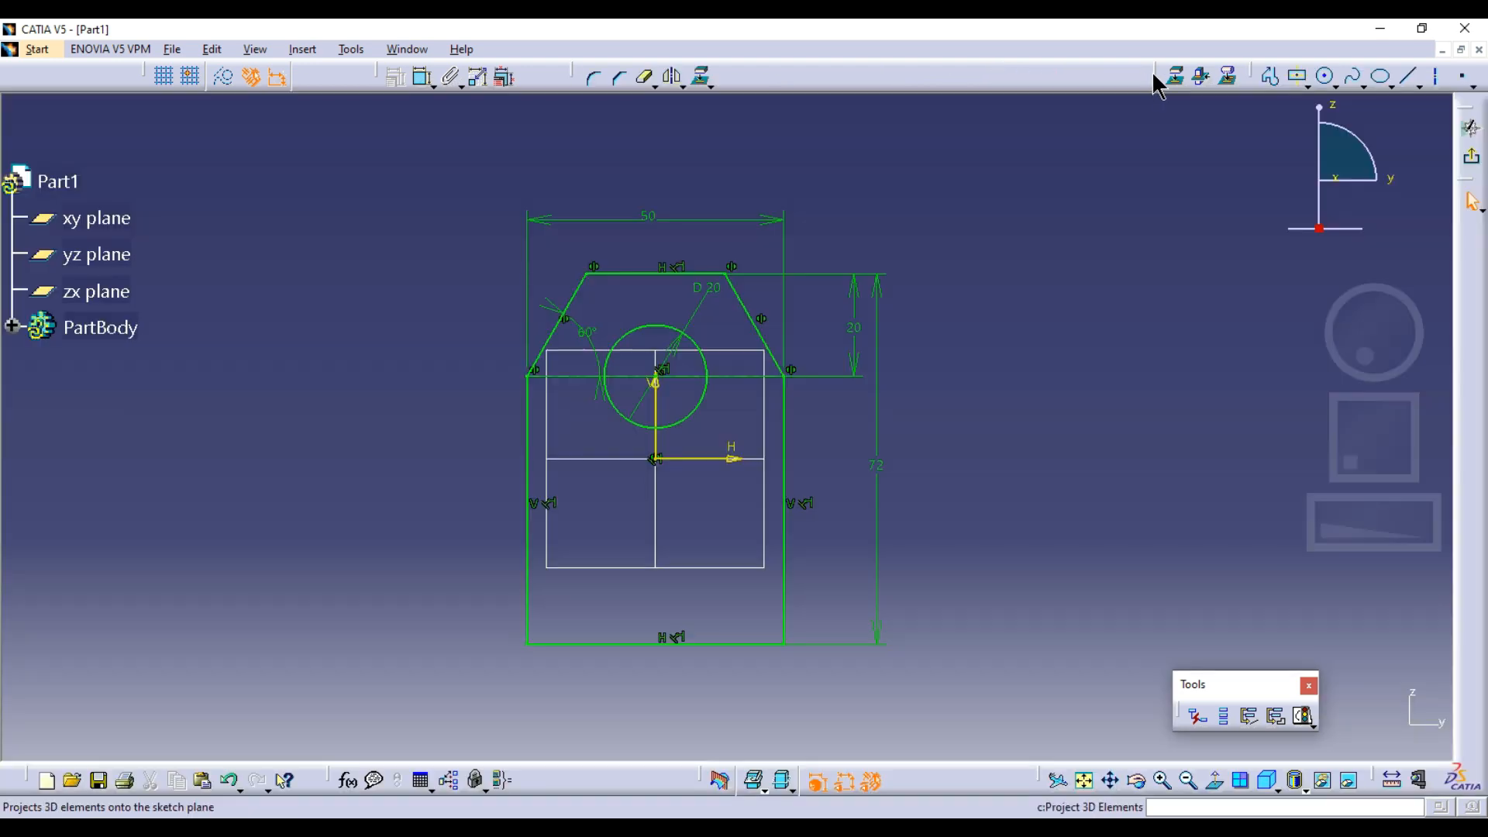
pyautogui.moveTo(814, 70); pyautogui.dragTo(772, 72)
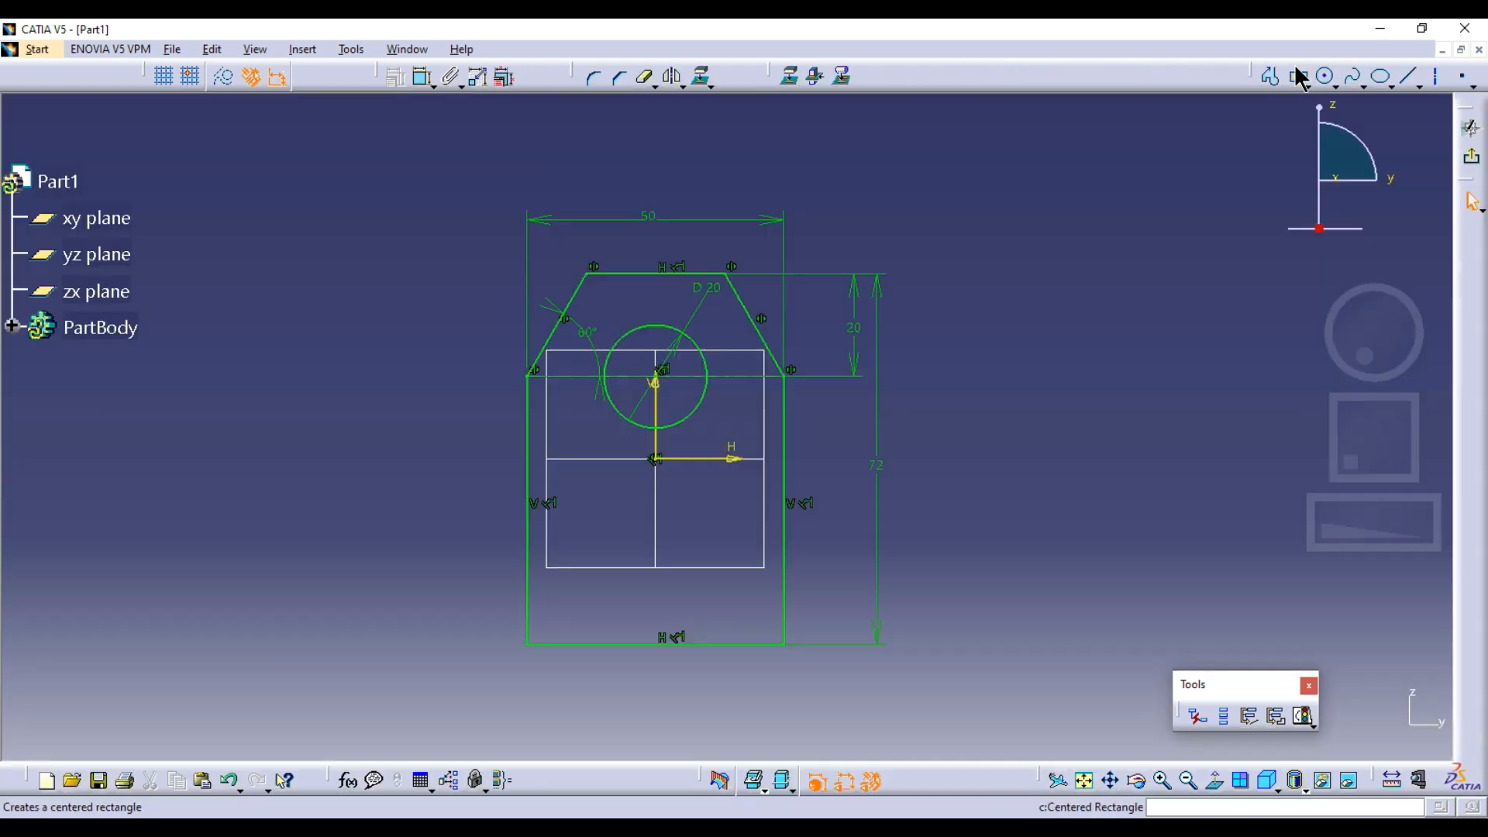
pyautogui.moveTo(1250, 69); pyautogui.dragTo(868, 78)
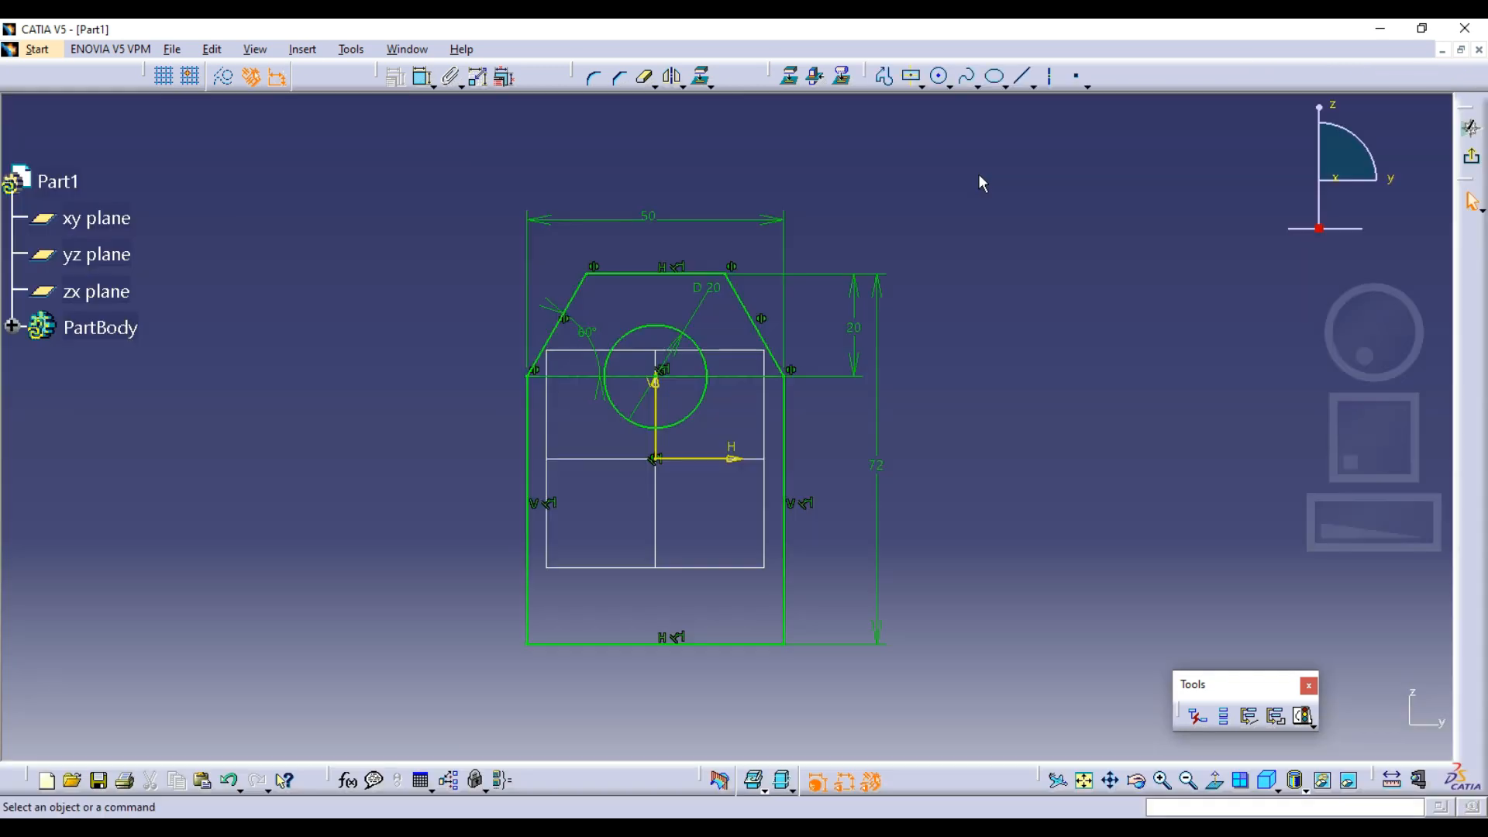
# Exit the finished profile sketch and restore the smaller modelling window beside the reference drawing
pyautogui.click(1471, 157)
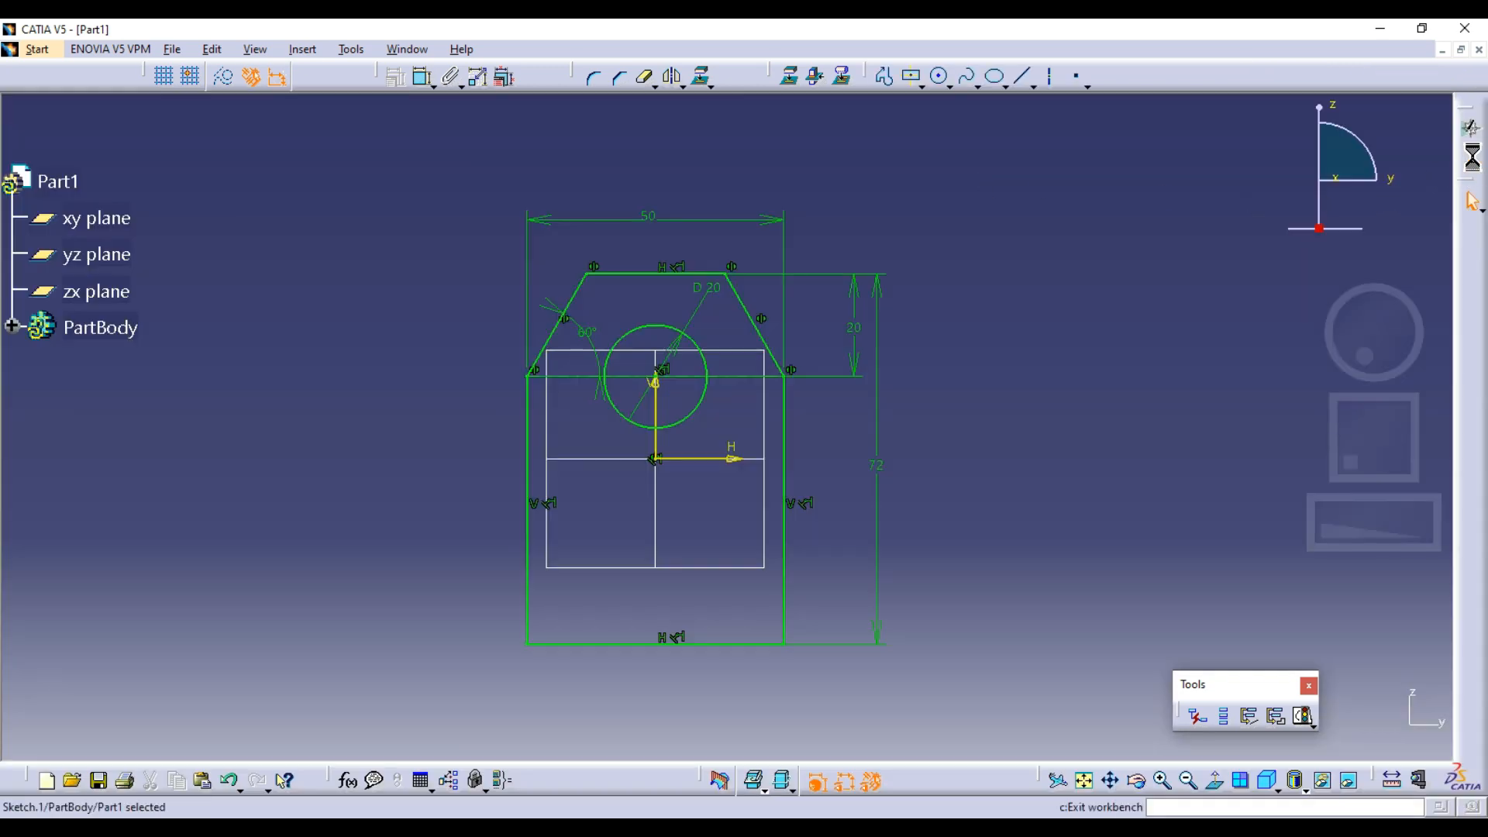
pyautogui.click(1118, 330)
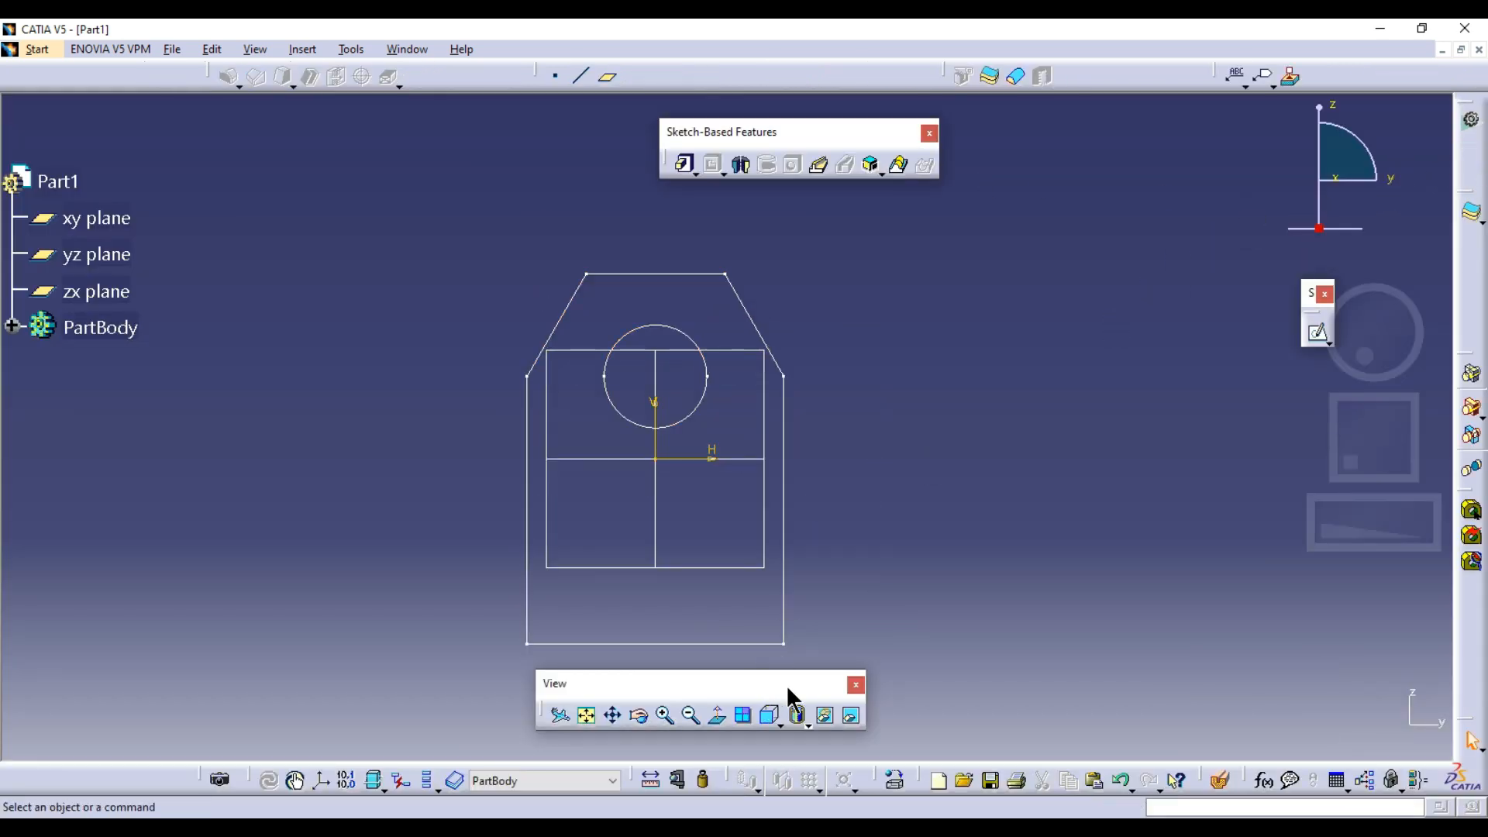
pyautogui.moveTo(789, 693); pyautogui.dragTo(824, 710)
pyautogui.moveTo(721, 495)
pyautogui.mouseDown(button='middle')
pyautogui.moveTo(798, 525)
pyautogui.moveTo(791, 568)
pyautogui.moveTo(811, 580)
pyautogui.mouseUp(button='middle')
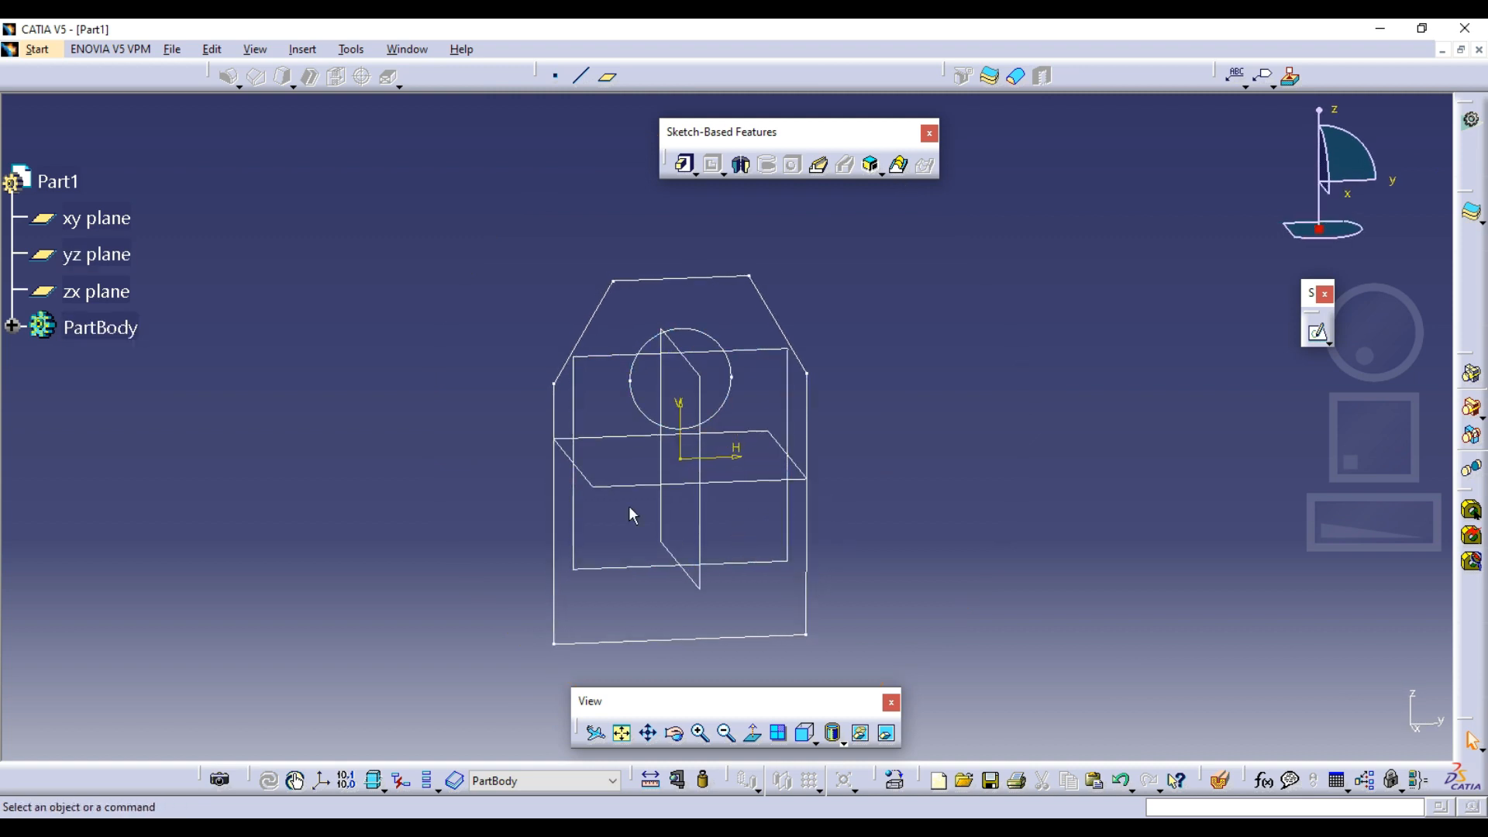
pyautogui.moveTo(631, 508); pyautogui.dragTo(760, 405, button='middle')
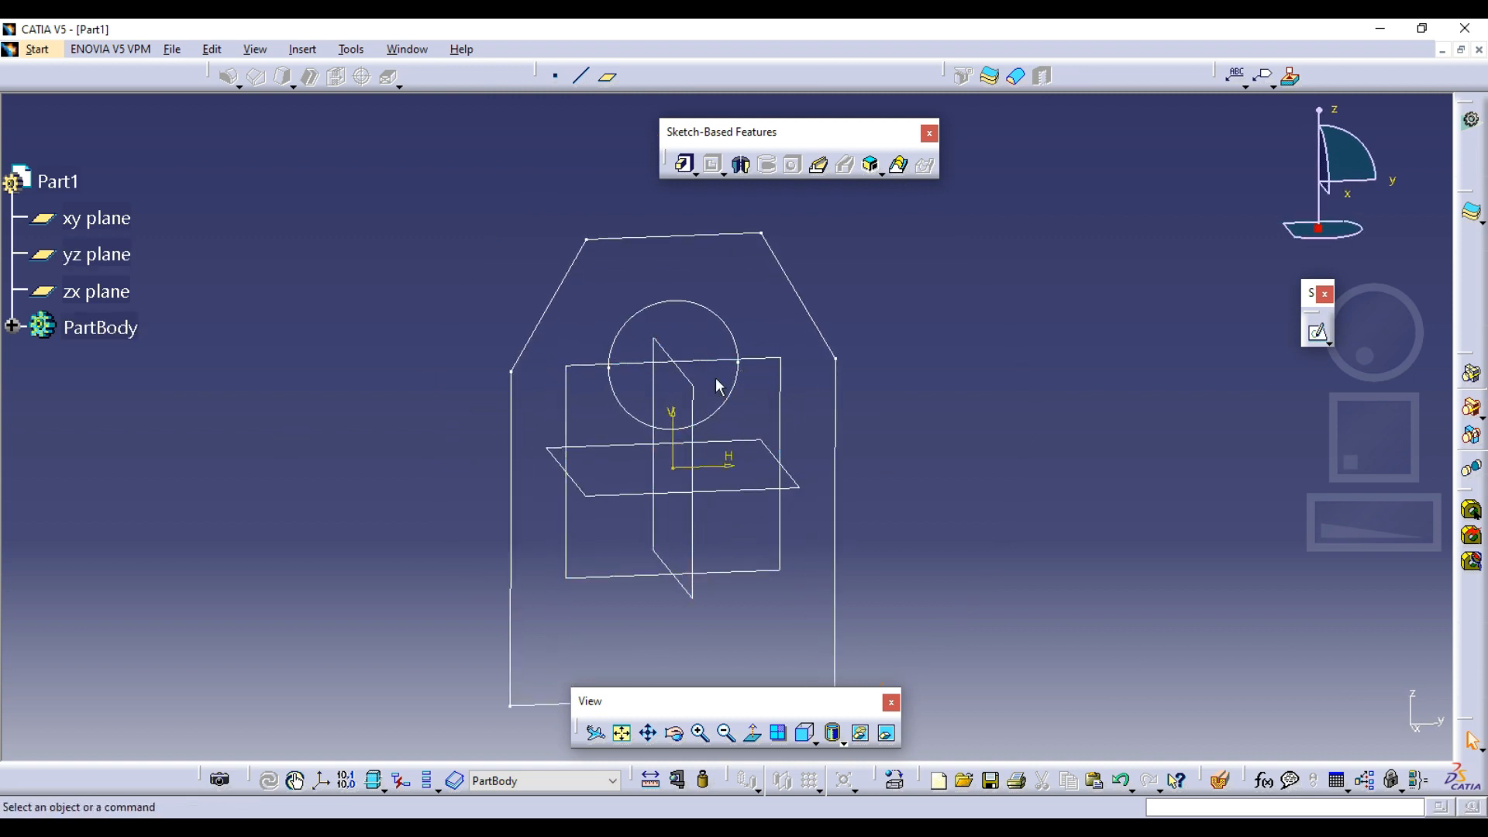
pyautogui.click(1423, 28)
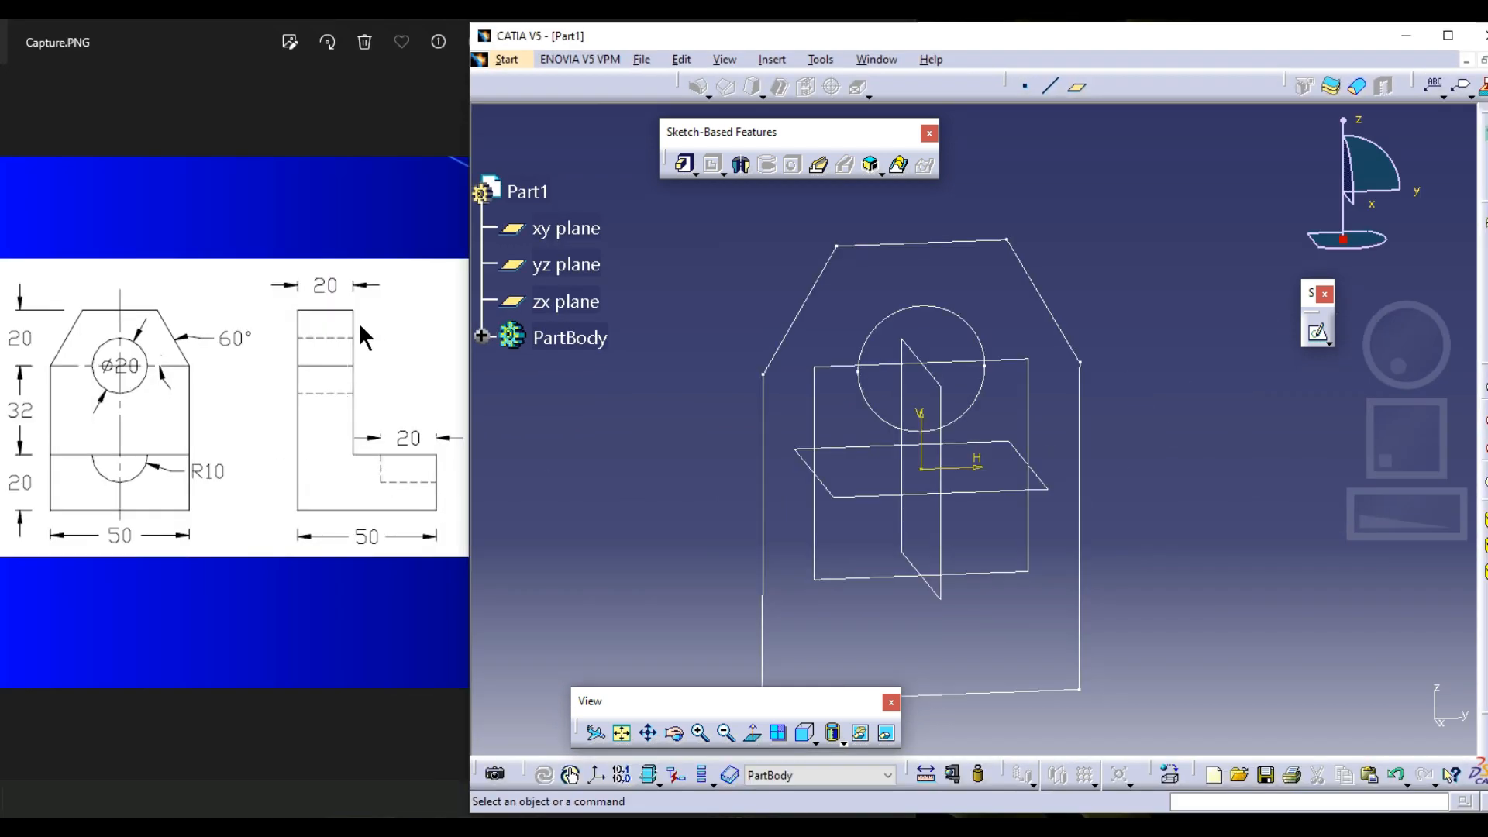
# Check the plate thickness in Capture.PNG and extrude the profile sketch as a 20 mm Pad
pyautogui.click(389, 333)
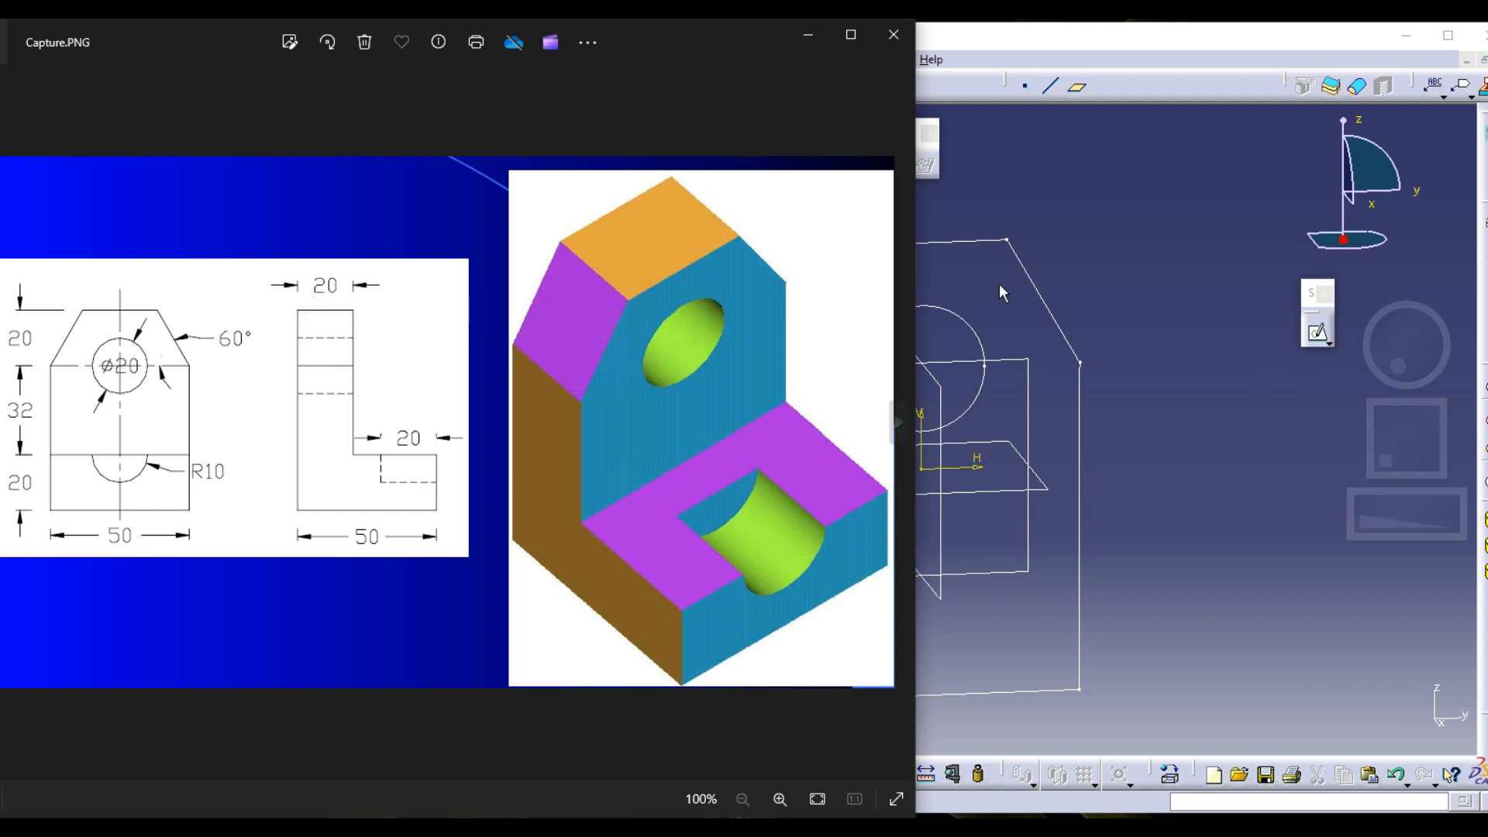
pyautogui.click(1035, 285)
pyautogui.click(683, 164)
pyautogui.click(884, 244)
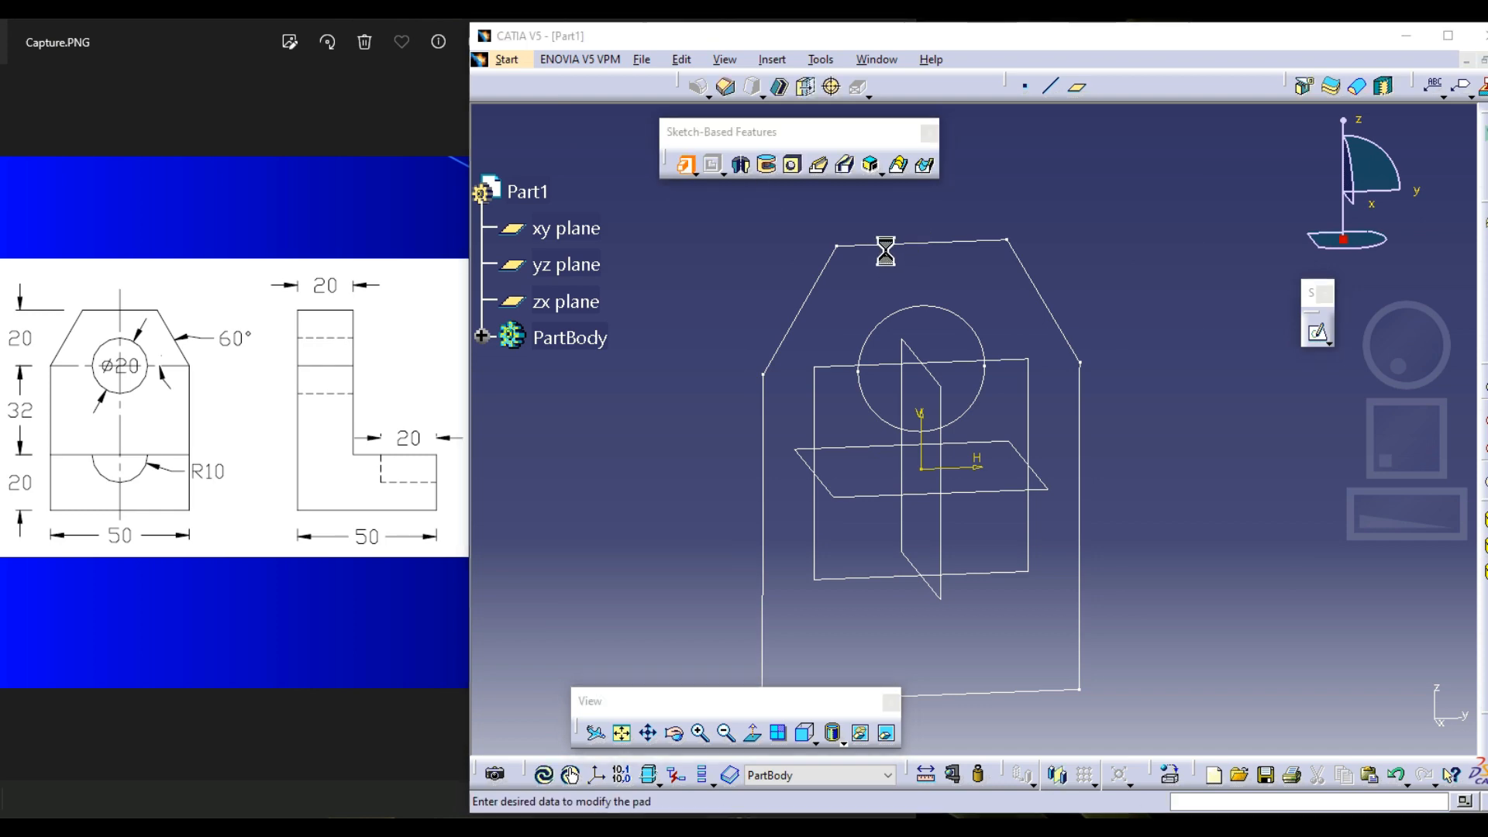
pyautogui.moveTo(834, 394); pyautogui.dragTo(901, 407, button='middle')
pyautogui.moveTo(1110, 213); pyautogui.dragTo(1039, 211)
pyautogui.click(1027, 434)
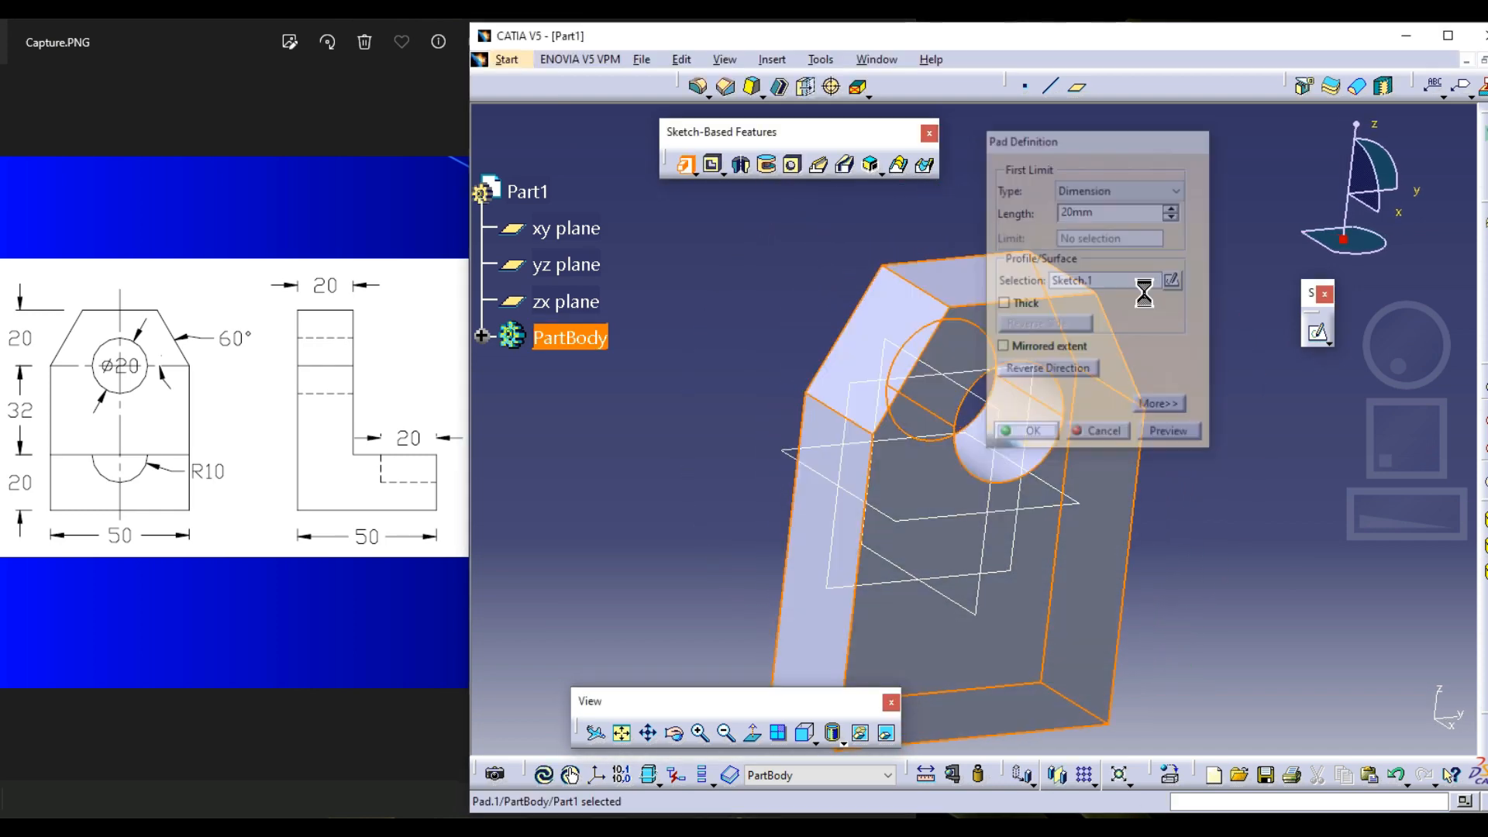
# Compare the standard front and left views of the padded plate with the corresponding views in Capture.PNG
pyautogui.moveTo(829, 334); pyautogui.dragTo(885, 337, button='middle')
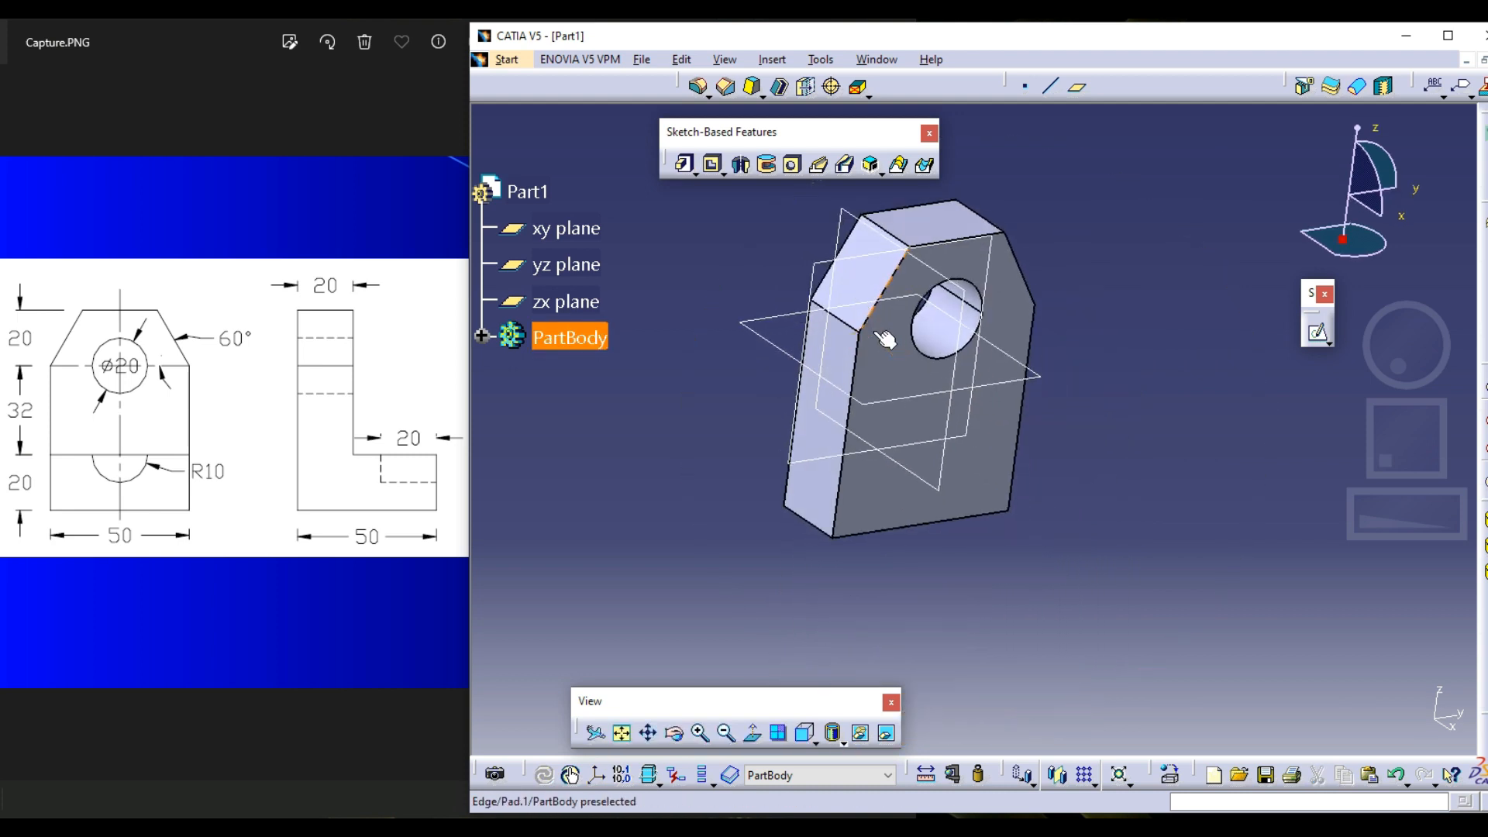
pyautogui.click(807, 735)
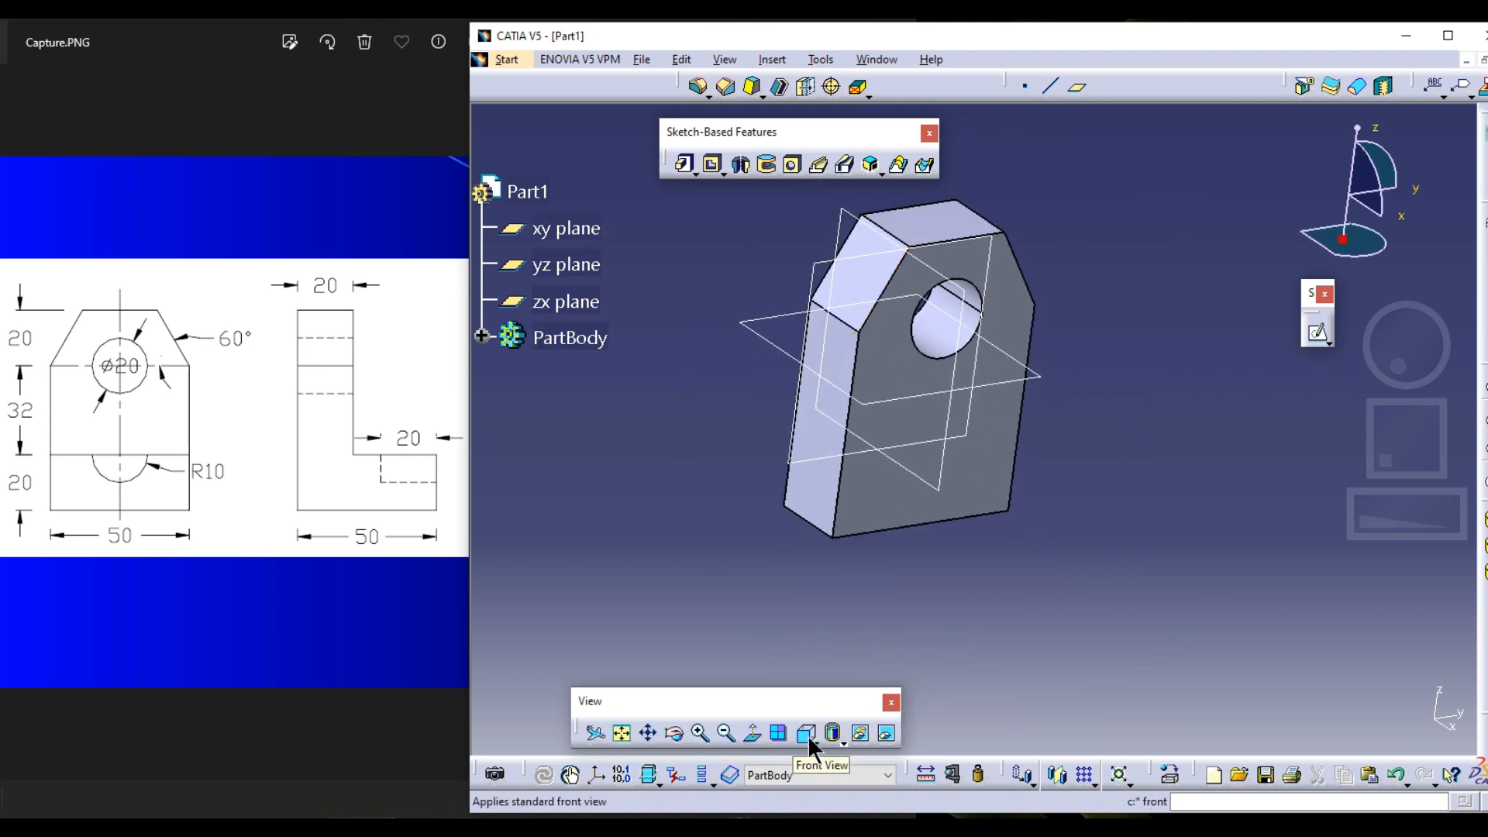
pyautogui.click(807, 734)
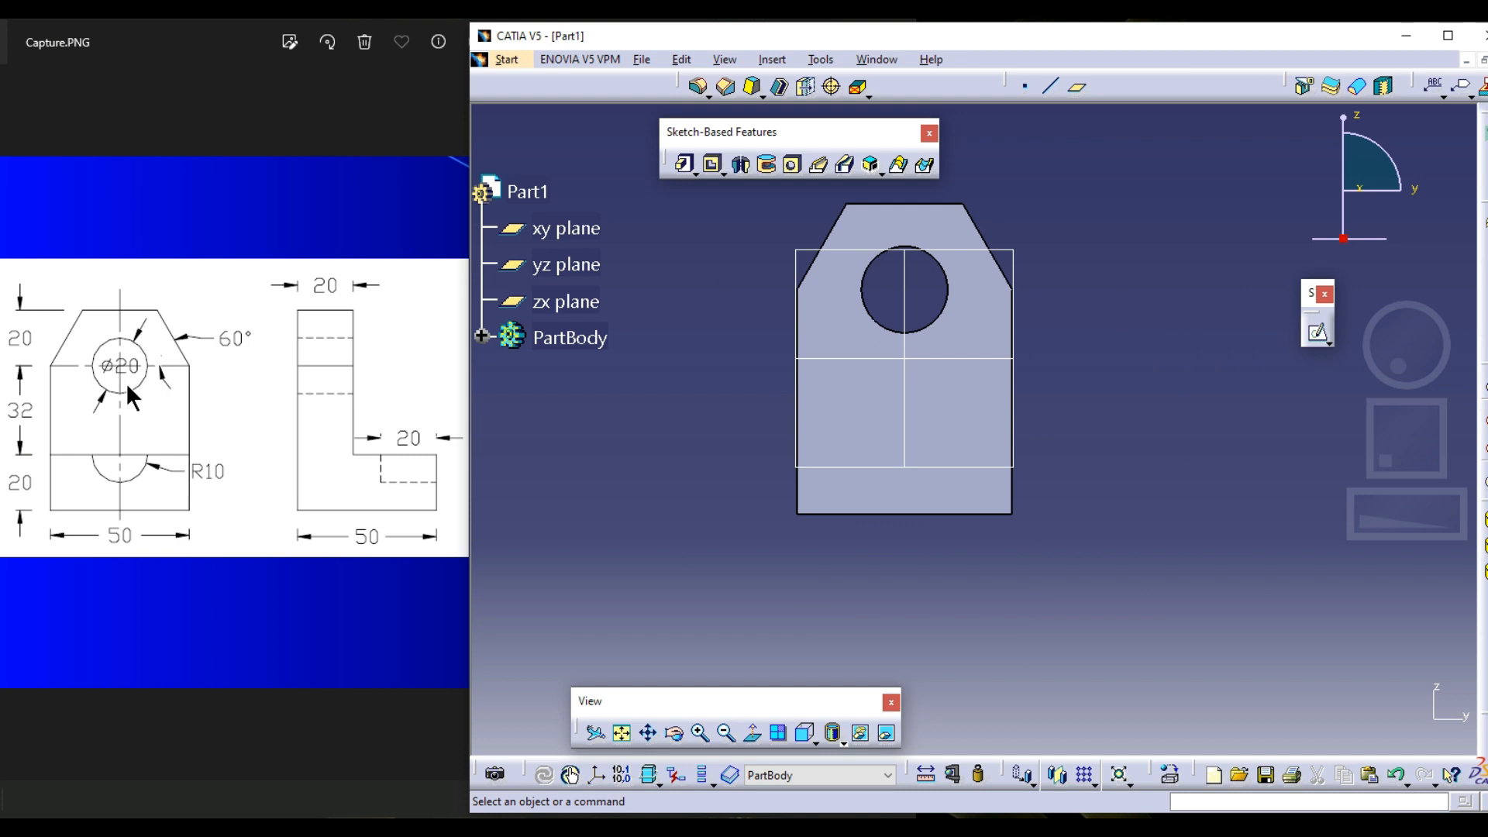
pyautogui.moveTo(1178, 434); pyautogui.dragTo(1237, 434, button='middle')
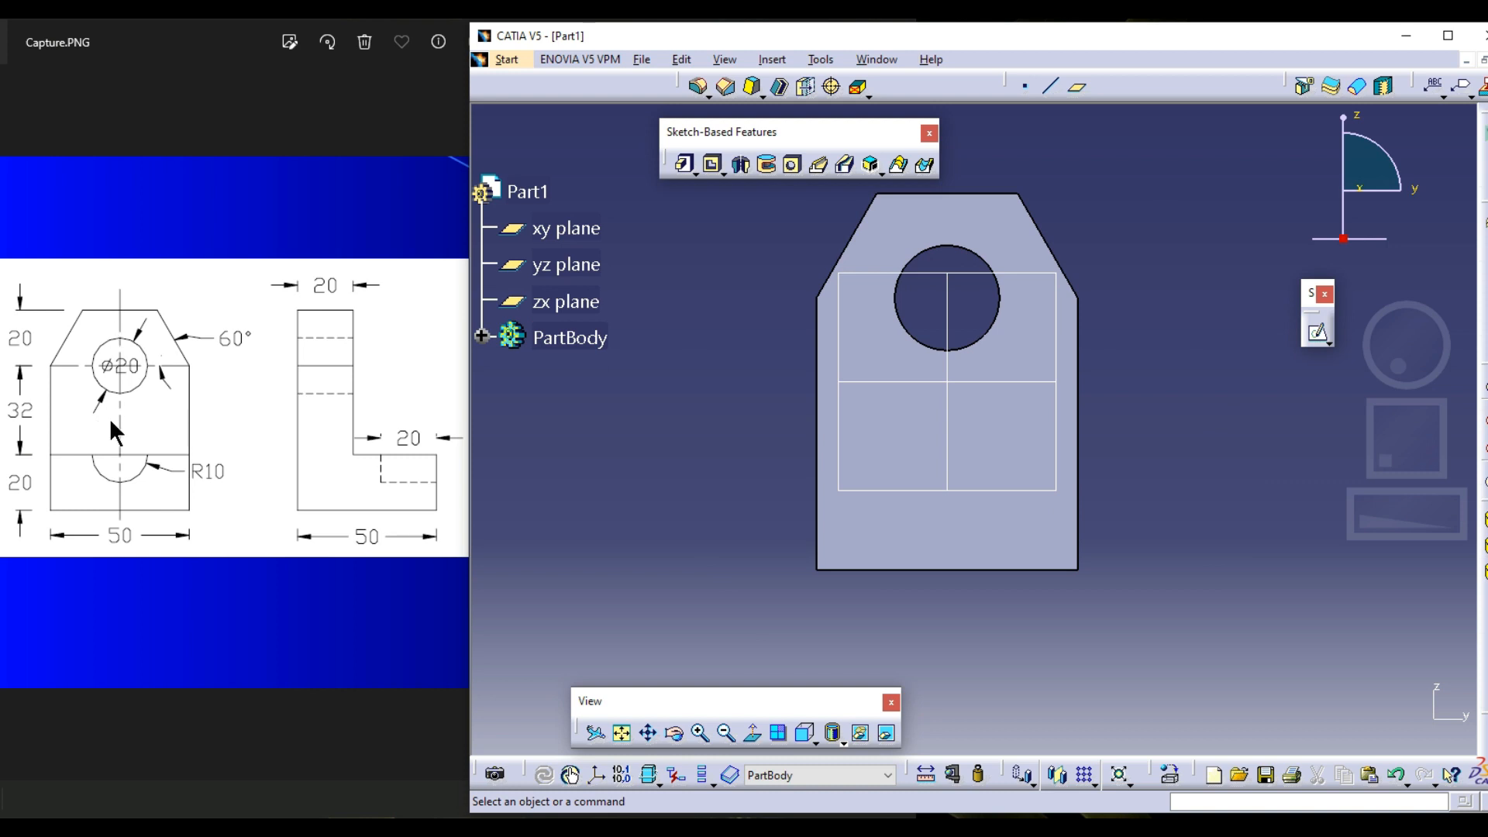
pyautogui.click(807, 738)
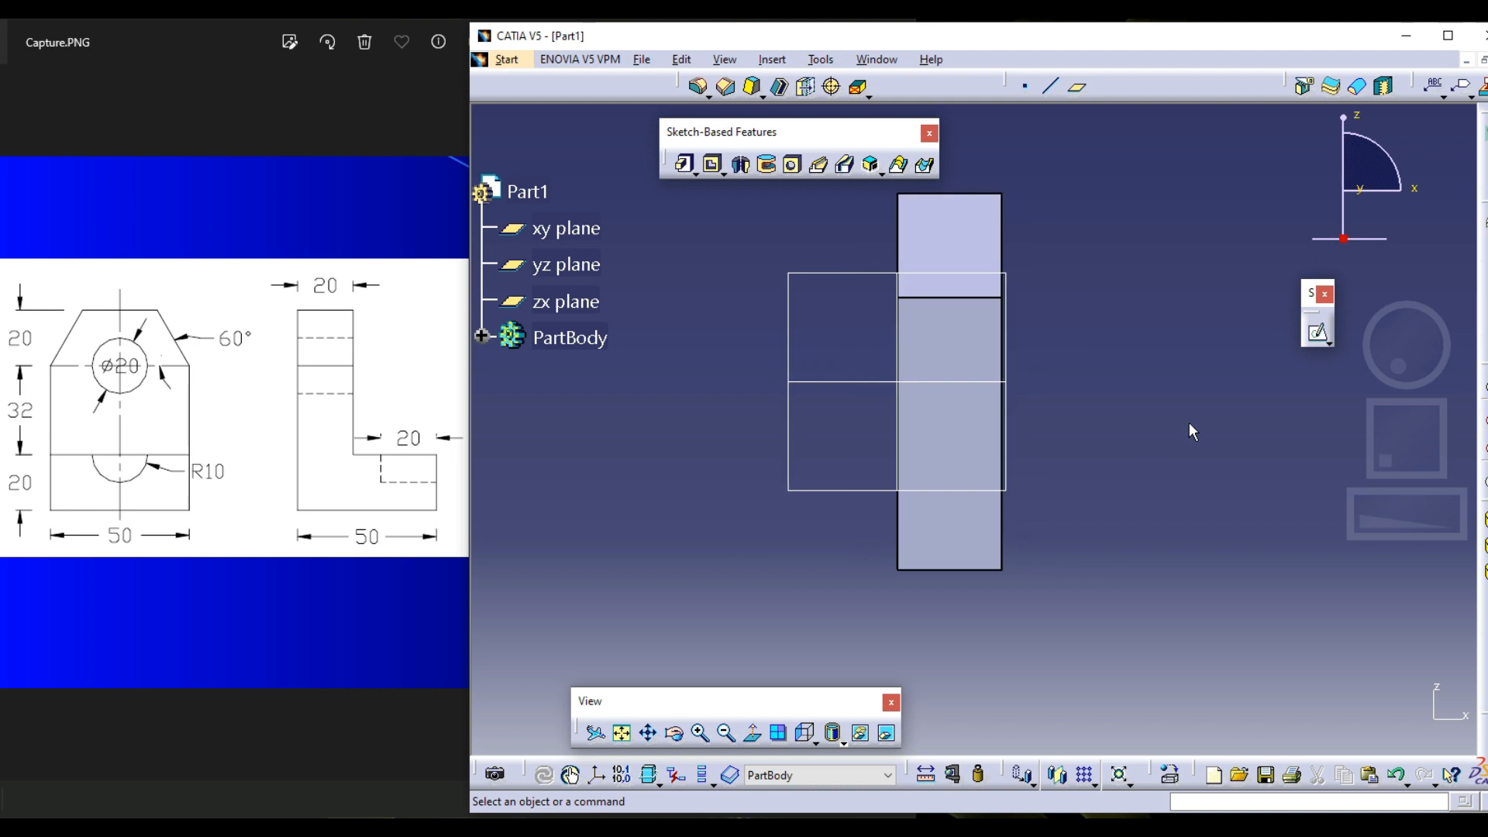
pyautogui.click(812, 738)
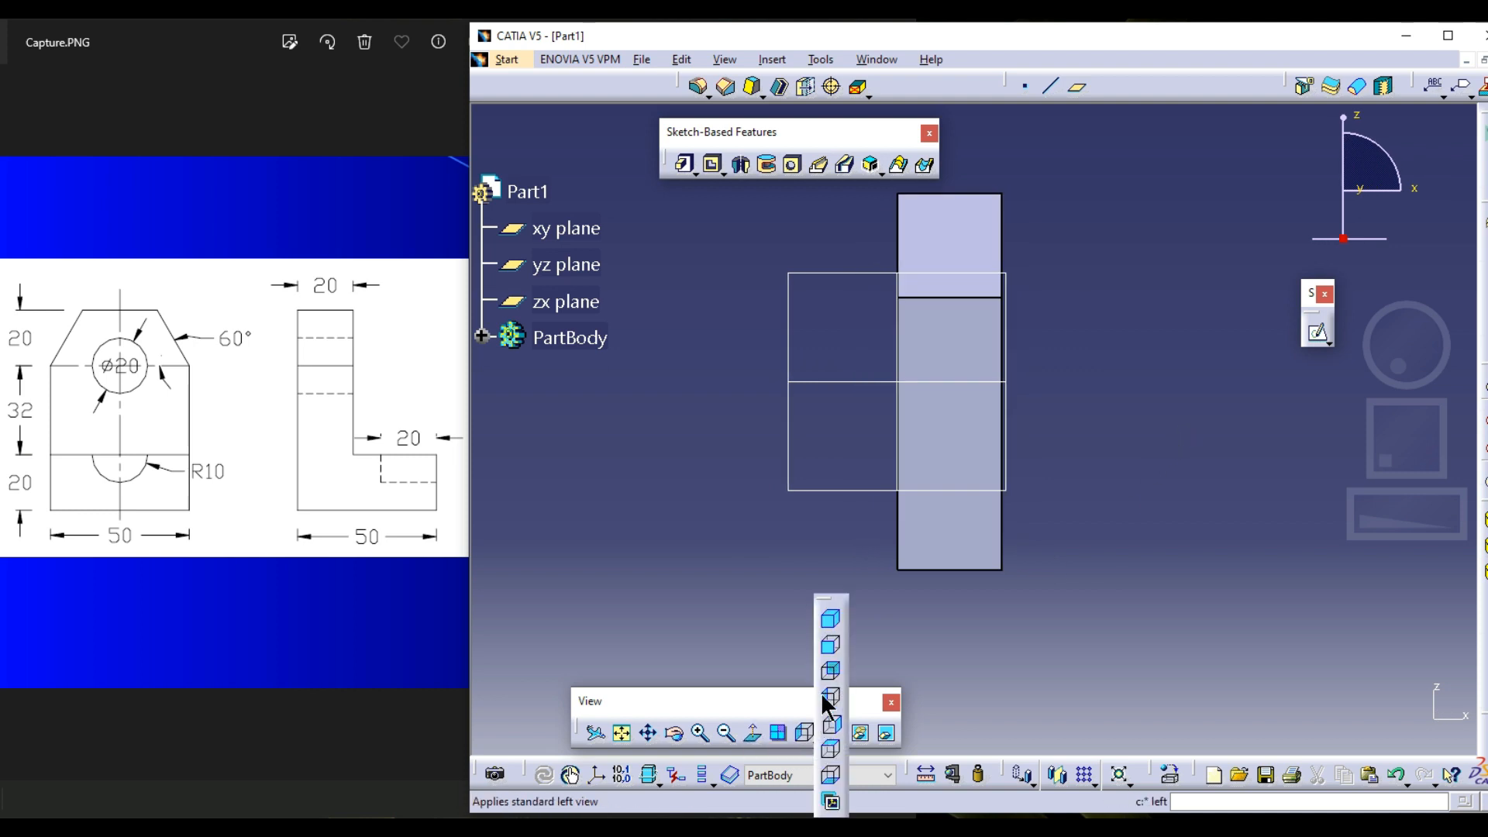
pyautogui.click(836, 634)
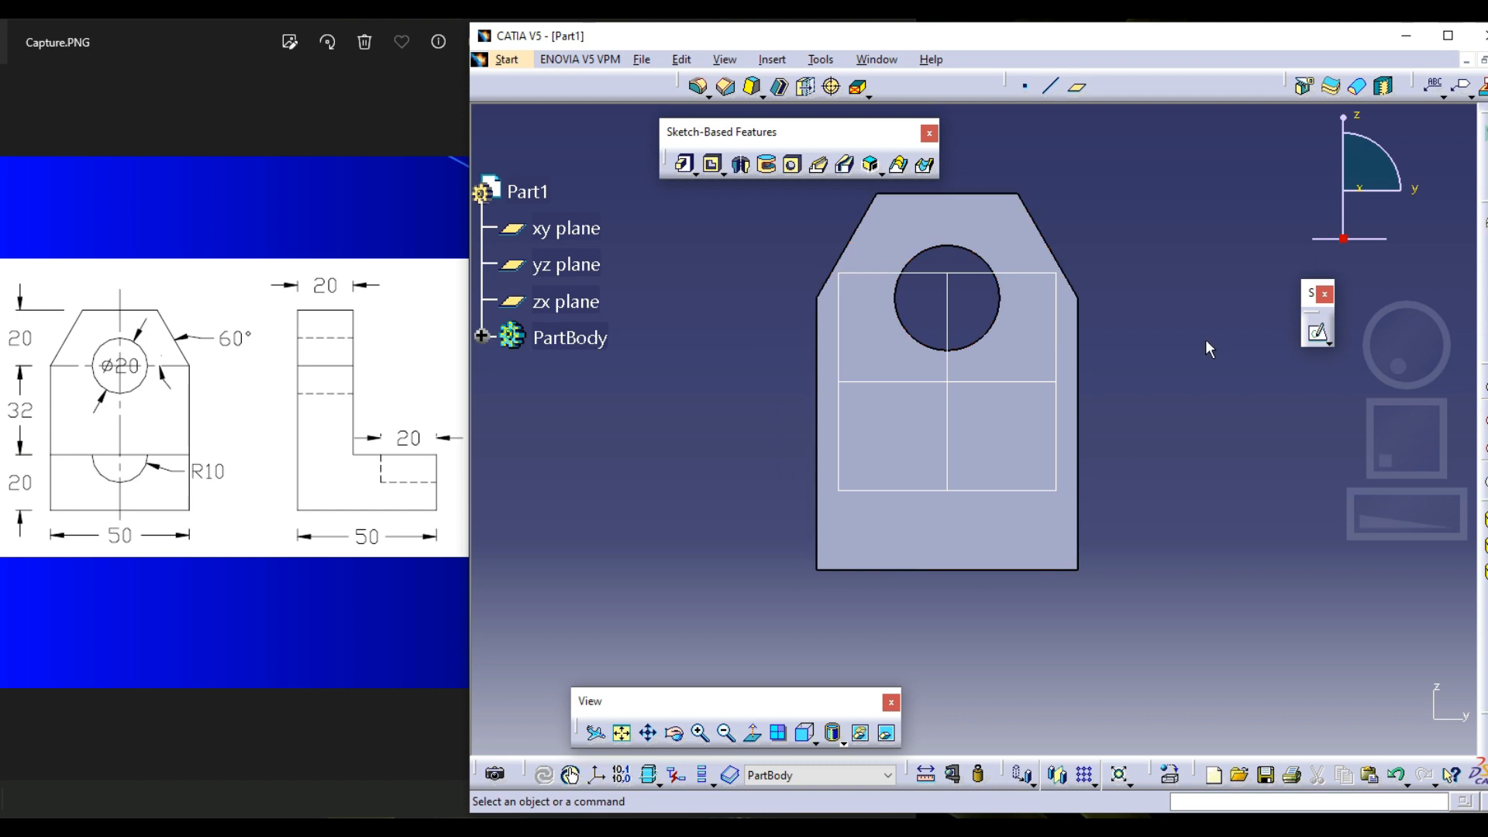
pyautogui.click(269, 514)
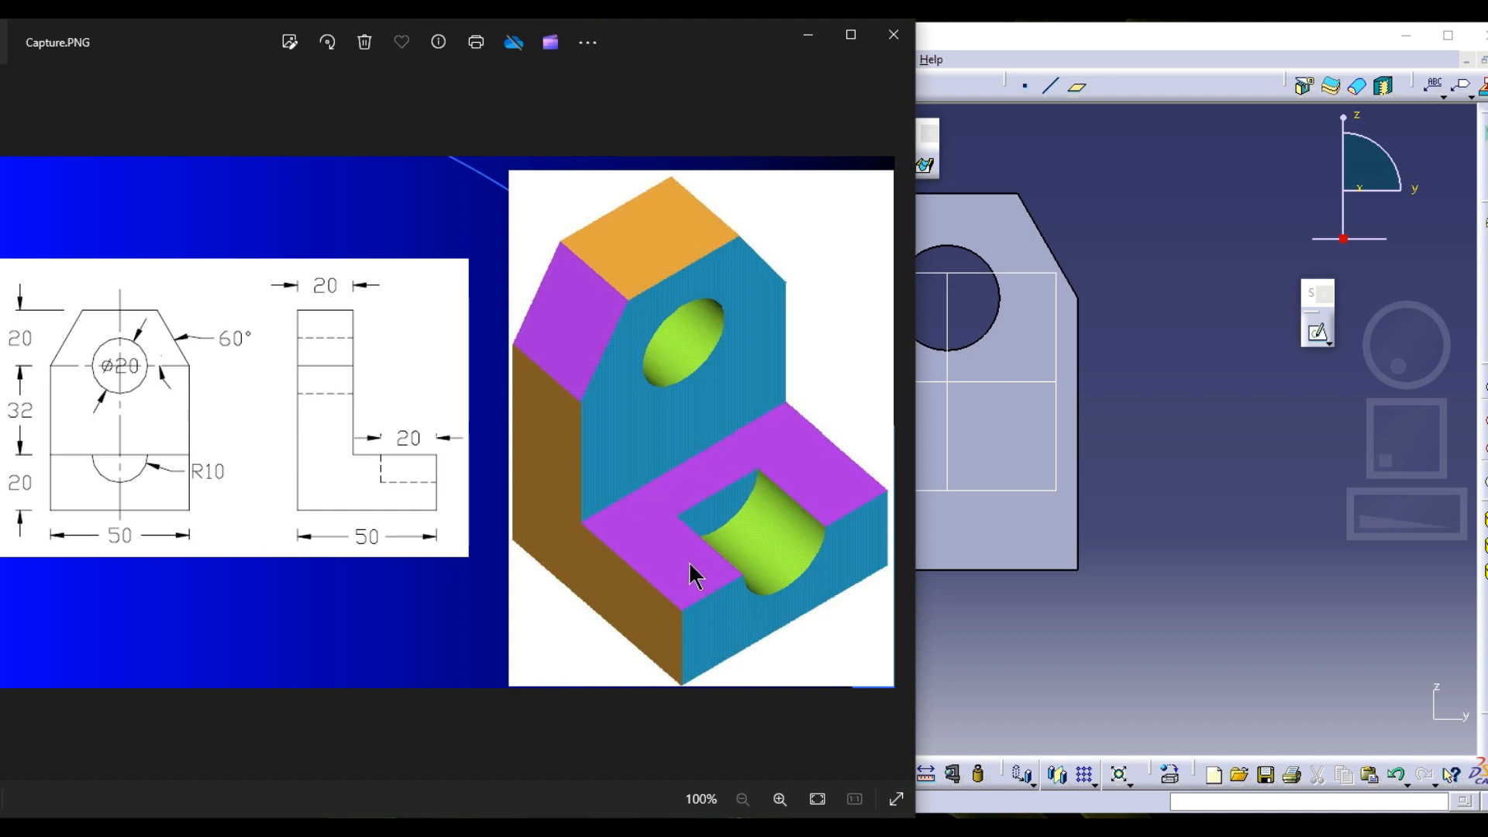
pyautogui.click(1061, 466)
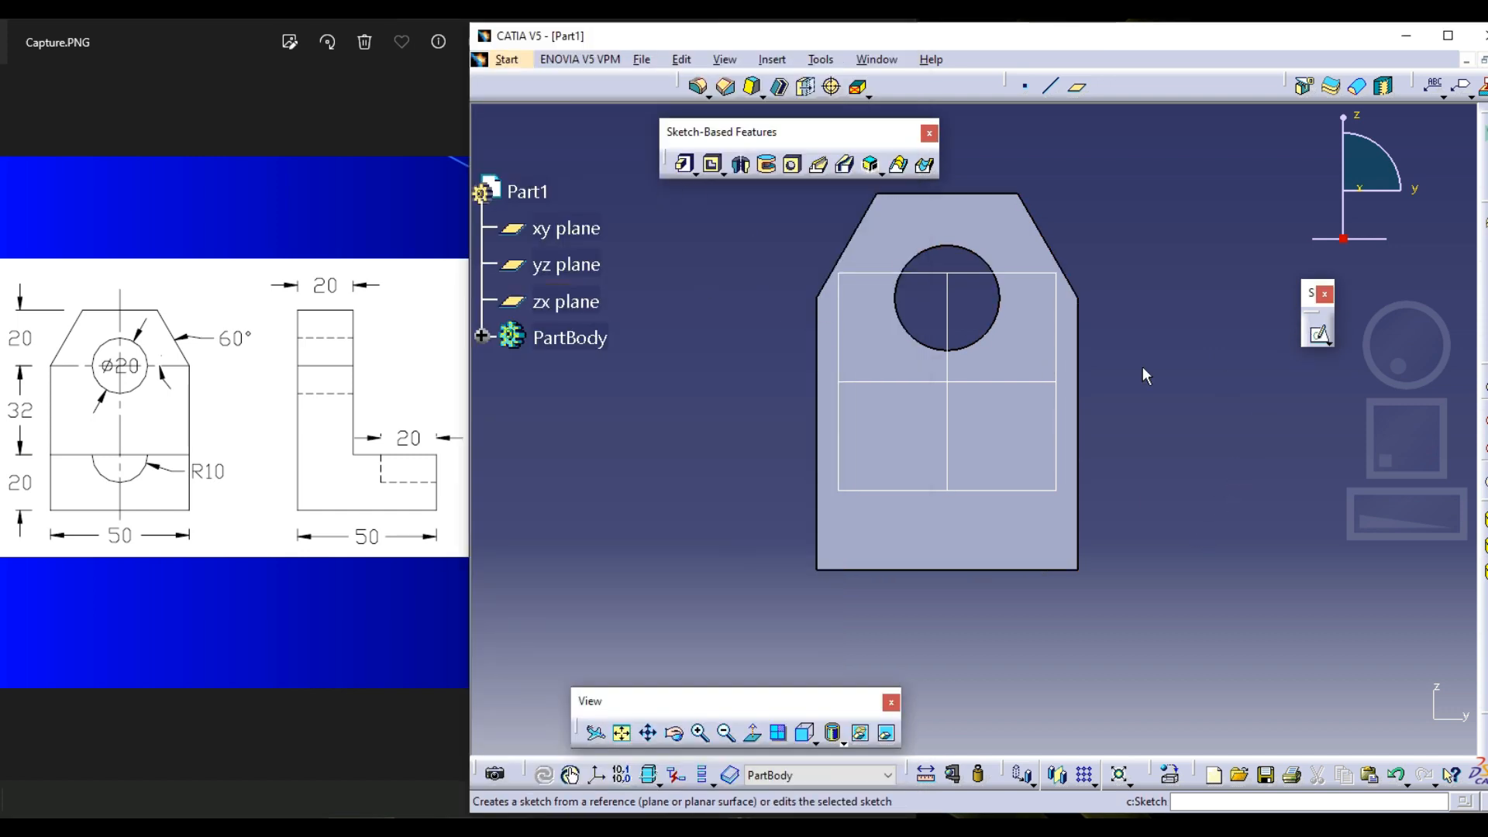
# Examine the bracket's lower foot in the side and front views of Capture.PNG, marking its outline and projecting length
pyautogui.moveTo(1142, 366)
pyautogui.mouseDown(button='middle')
pyautogui.moveTo(1006, 471)
pyautogui.moveTo(950, 444)
pyautogui.moveTo(891, 443)
pyautogui.mouseUp(button='middle')
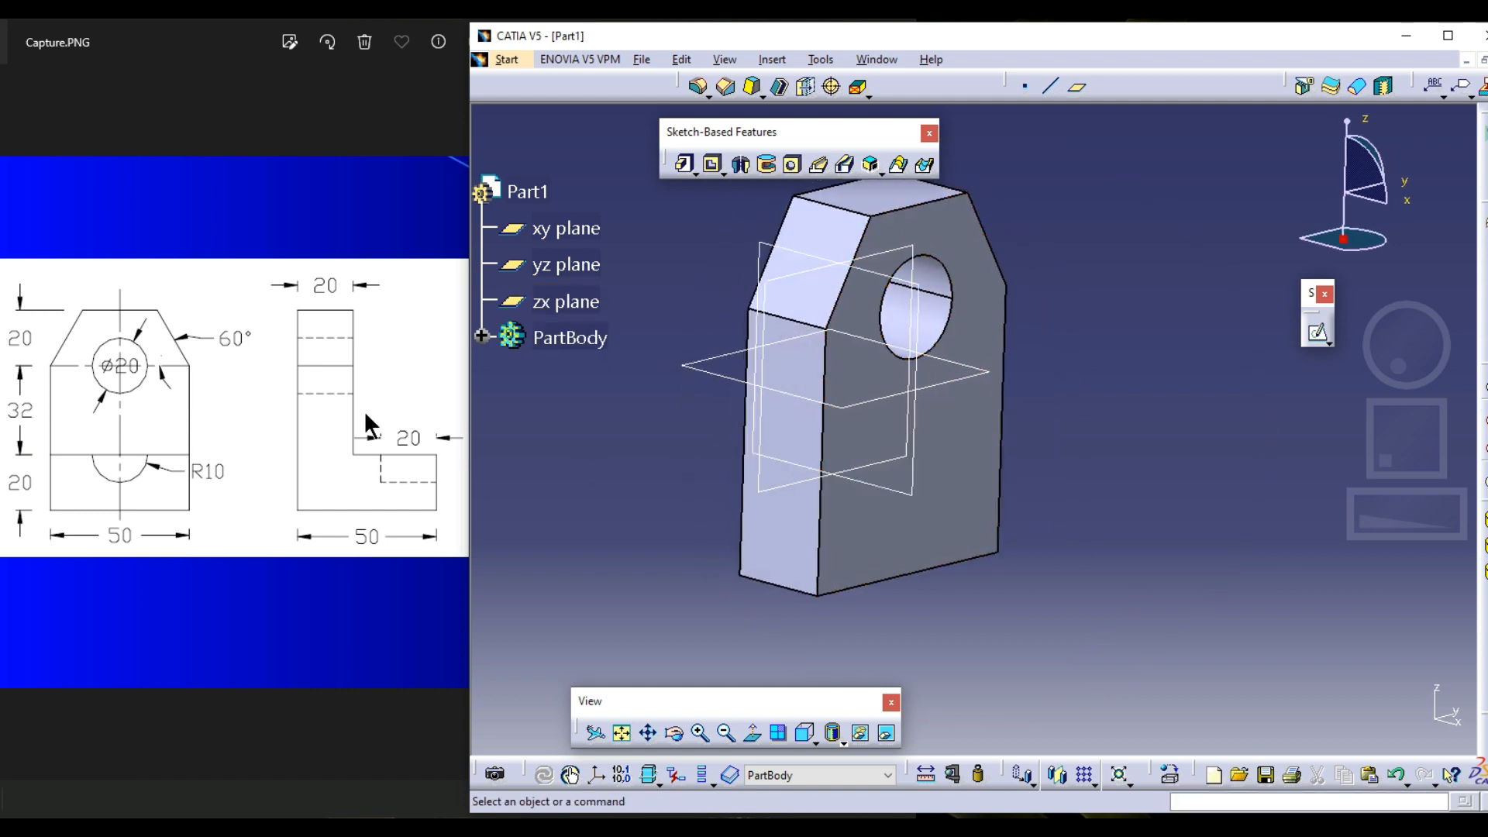
pyautogui.click(388, 400)
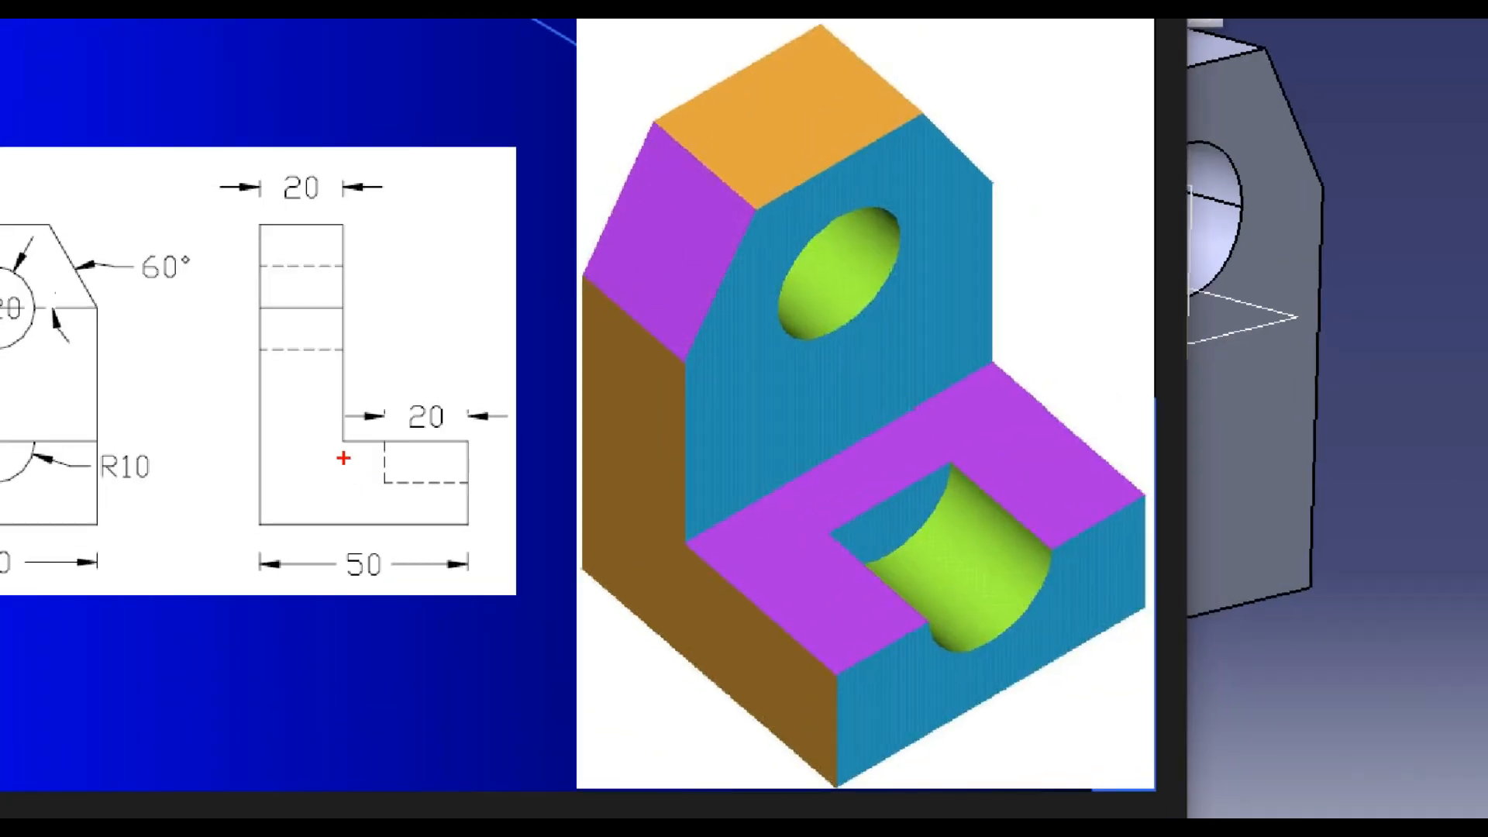
pyautogui.moveTo(344, 441)
pyautogui.mouseDown()
pyautogui.moveTo(432, 525)
pyautogui.moveTo(468, 526)
pyautogui.mouseUp()
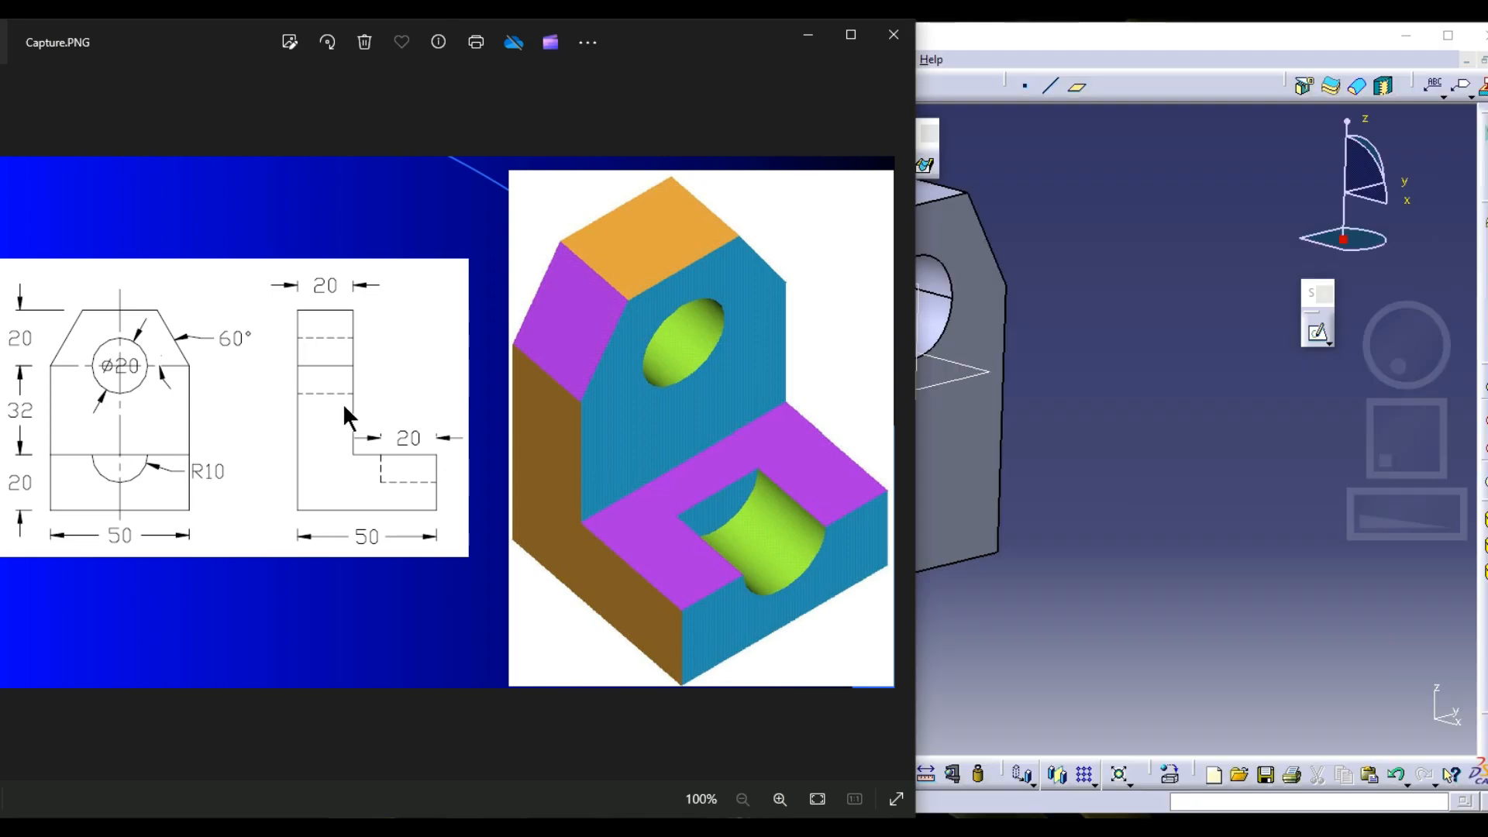
pyautogui.hotkey('ctrl', '1')
pyautogui.scroll(-4, 282, 425)
pyautogui.click(285, 429)
pyautogui.moveTo(49, 454); pyautogui.dragTo(188, 510)
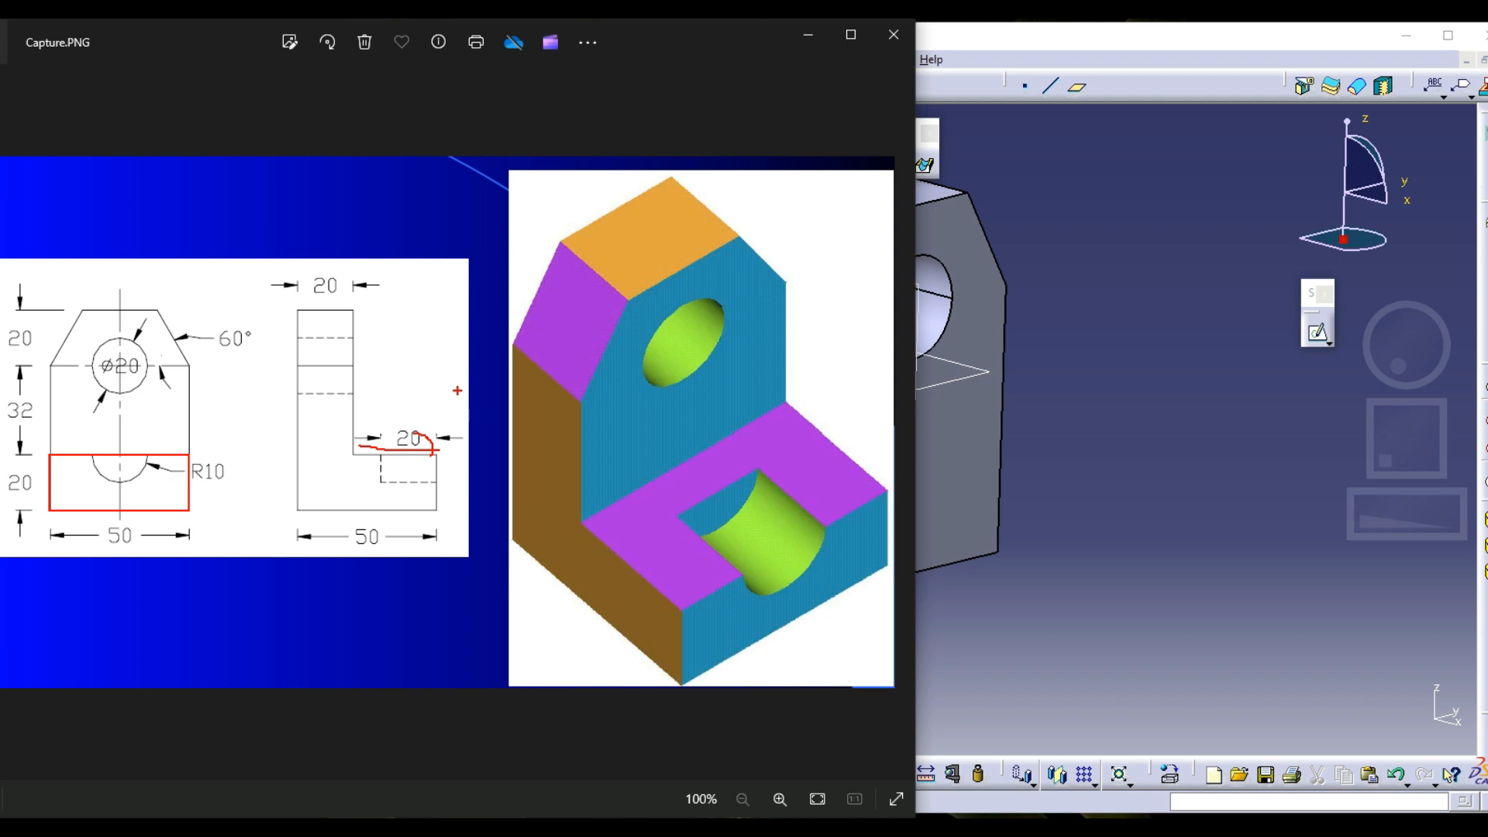
pyautogui.press('Escape')
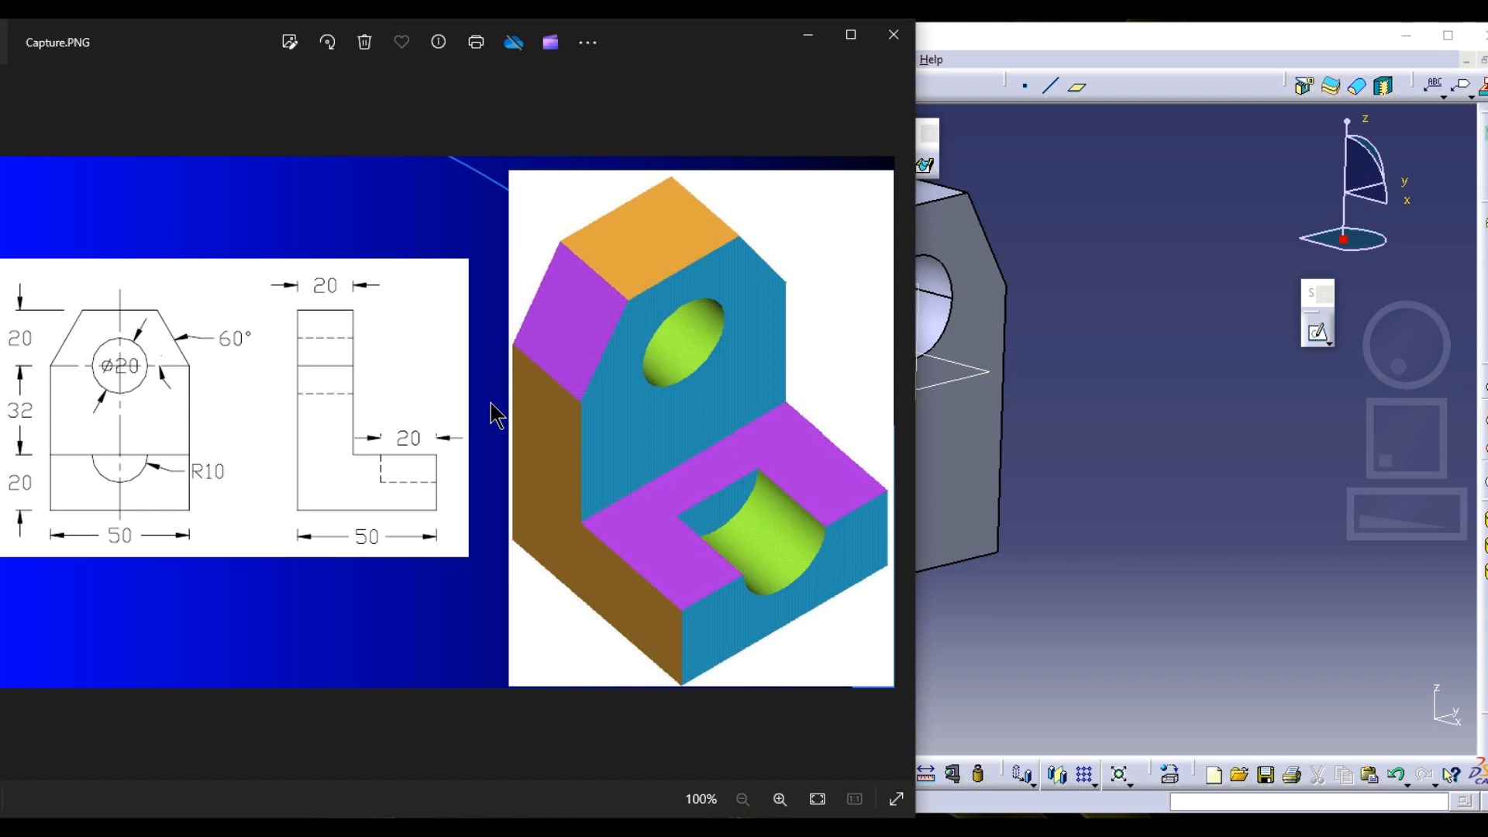
# Start a new sketch on the plate's narrow vertical side face
pyautogui.click(1120, 465)
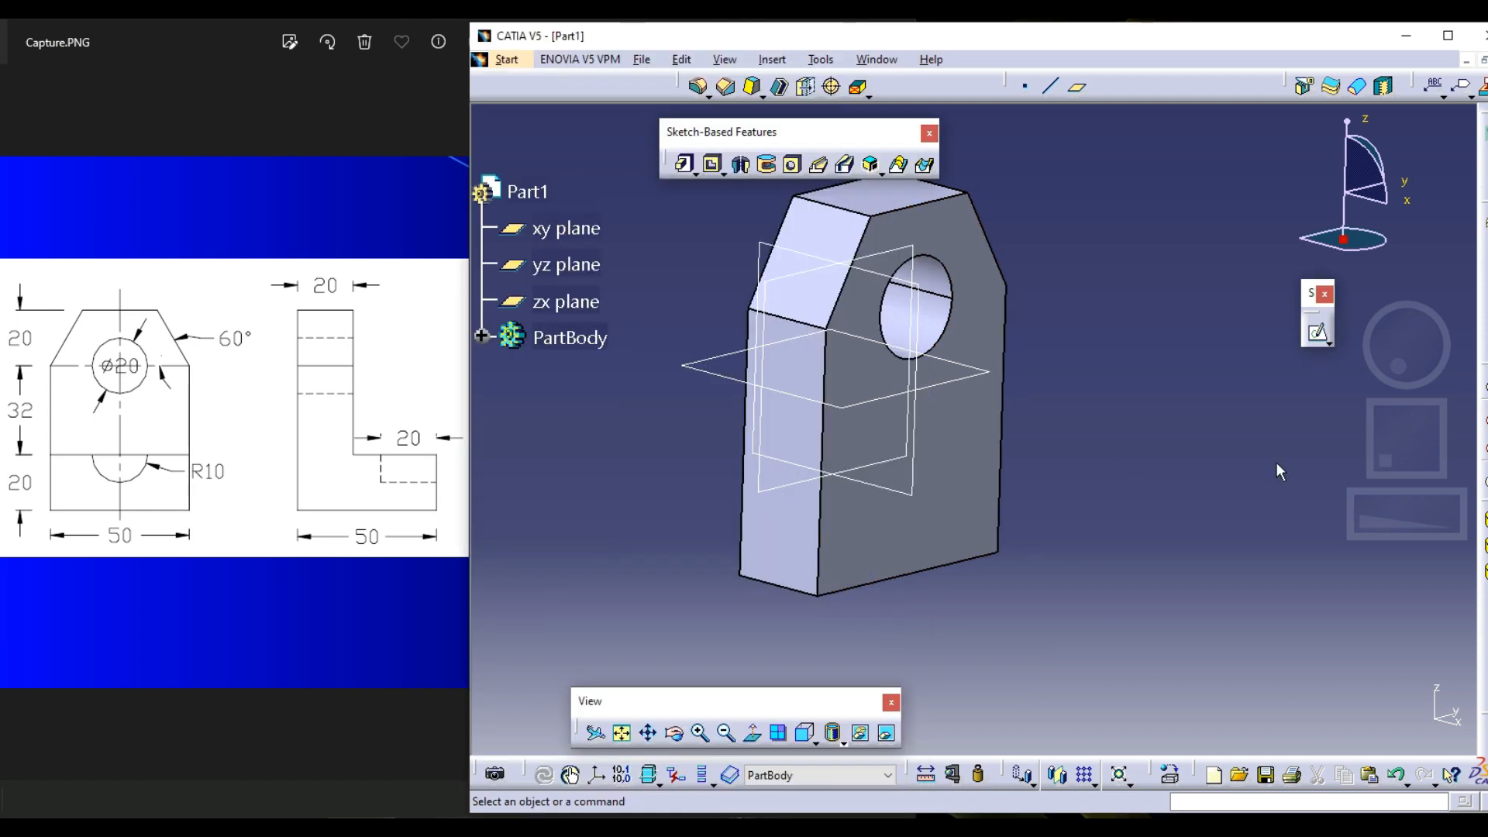
pyautogui.click(1321, 339)
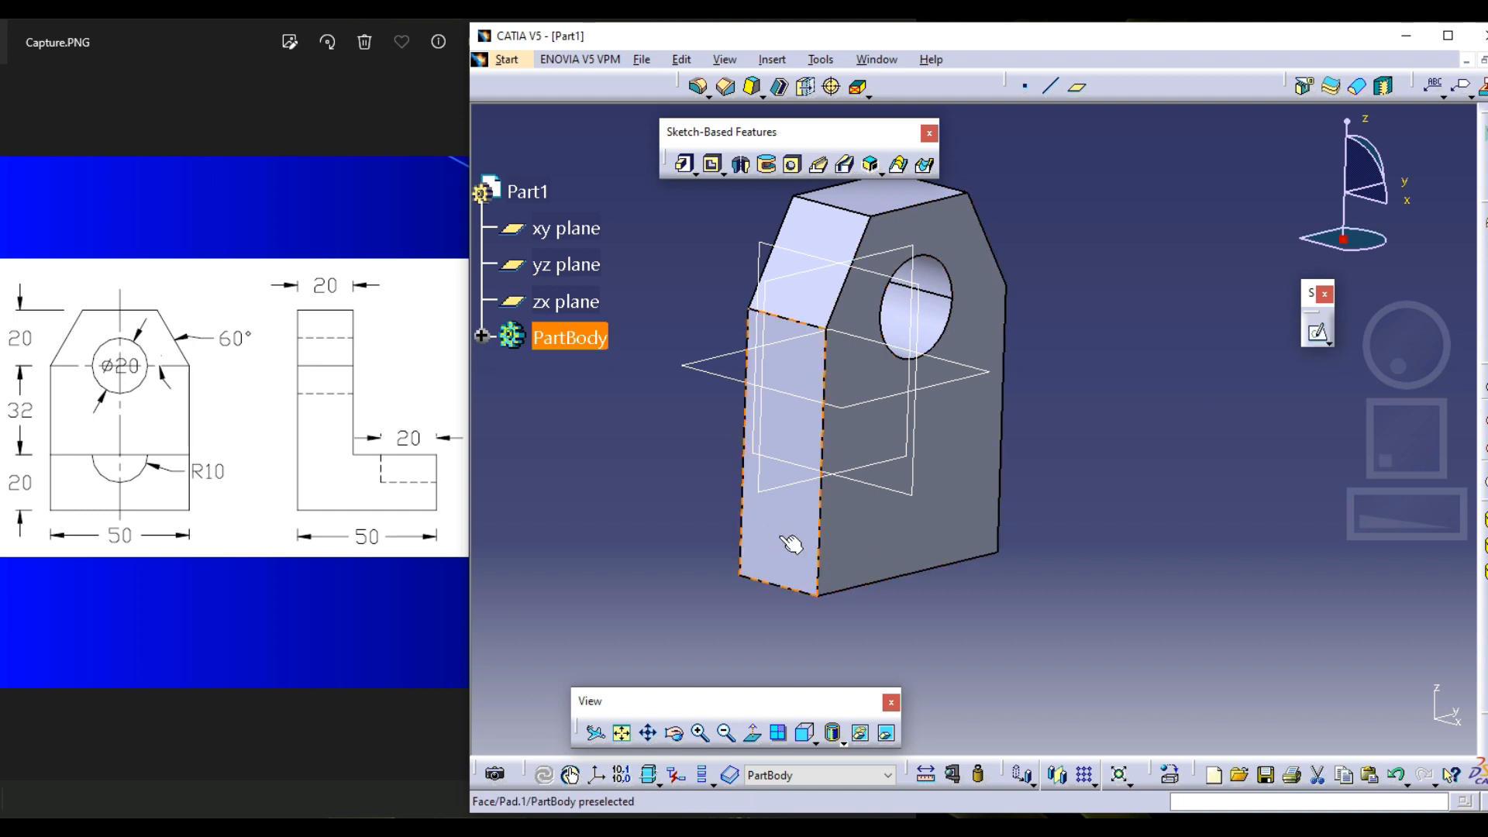
pyautogui.click(761, 586)
pyautogui.click(1318, 333)
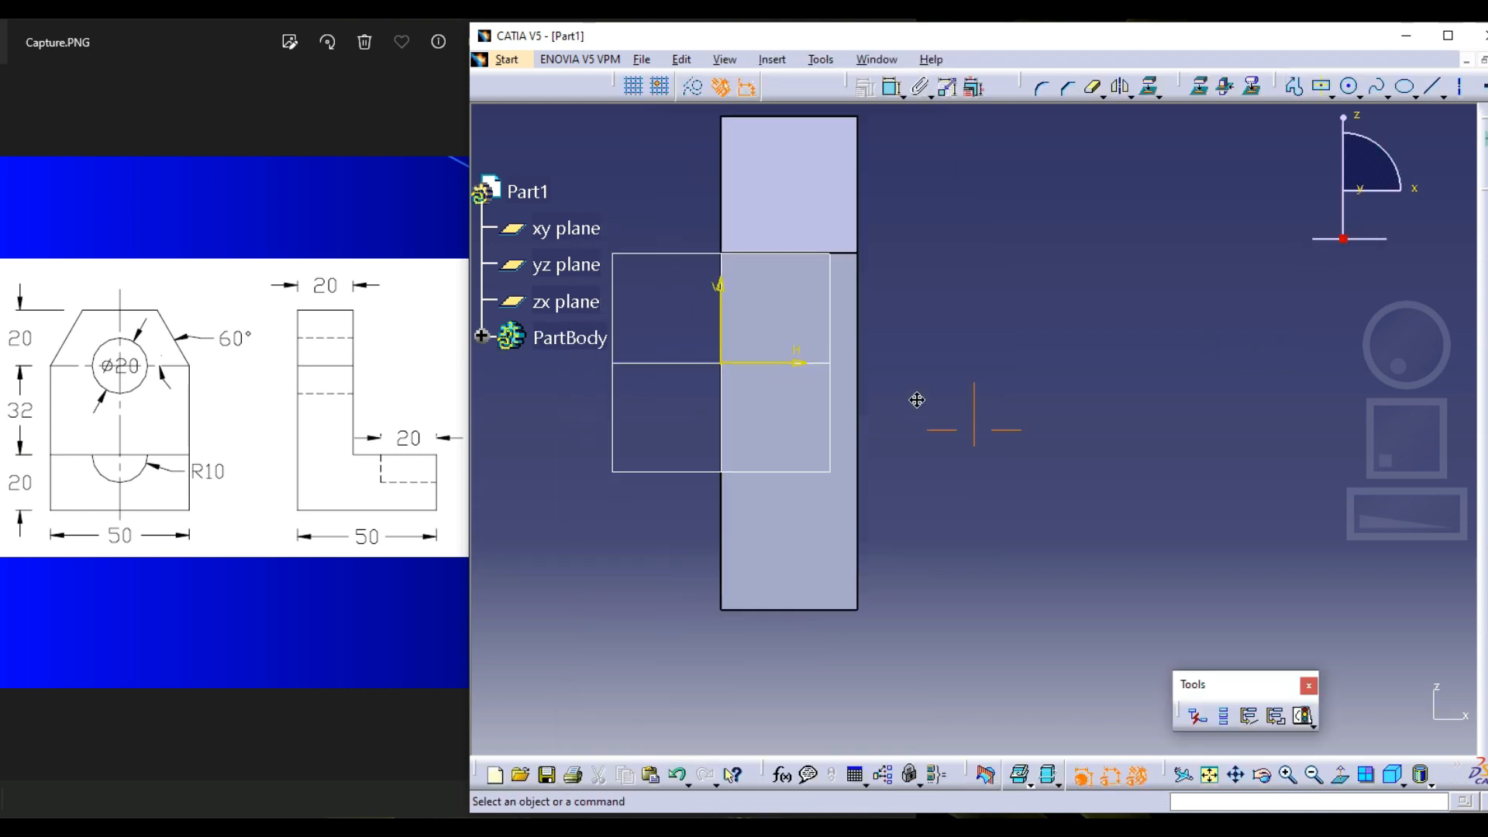
# Draw a horizontal rectangle for the foot, extending outward from beside the lower end of the plate's vertical edge
pyautogui.click(1330, 96)
pyautogui.click(1348, 118)
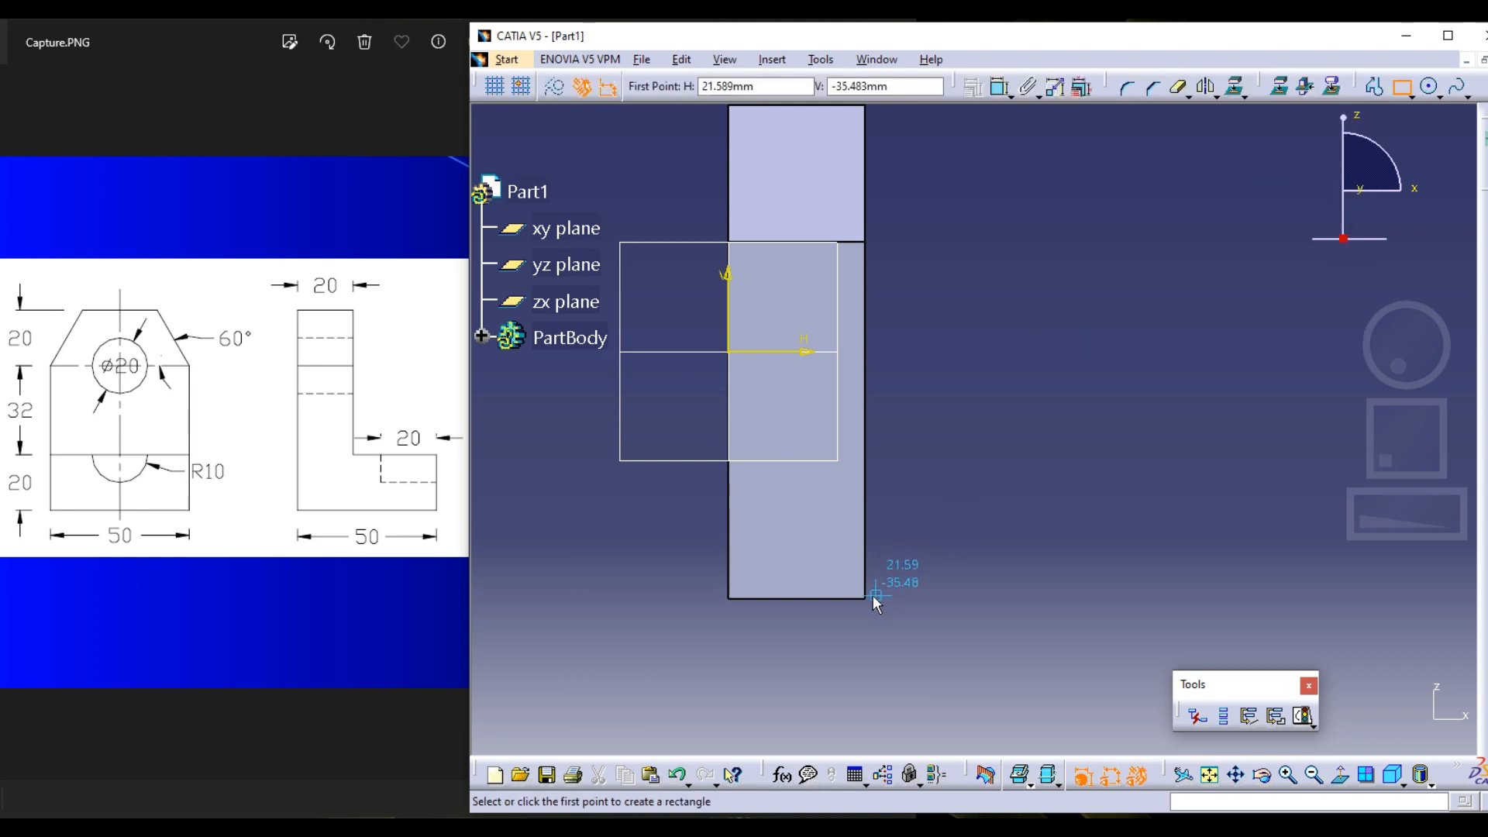
pyautogui.click(869, 596)
pyautogui.click(1089, 463)
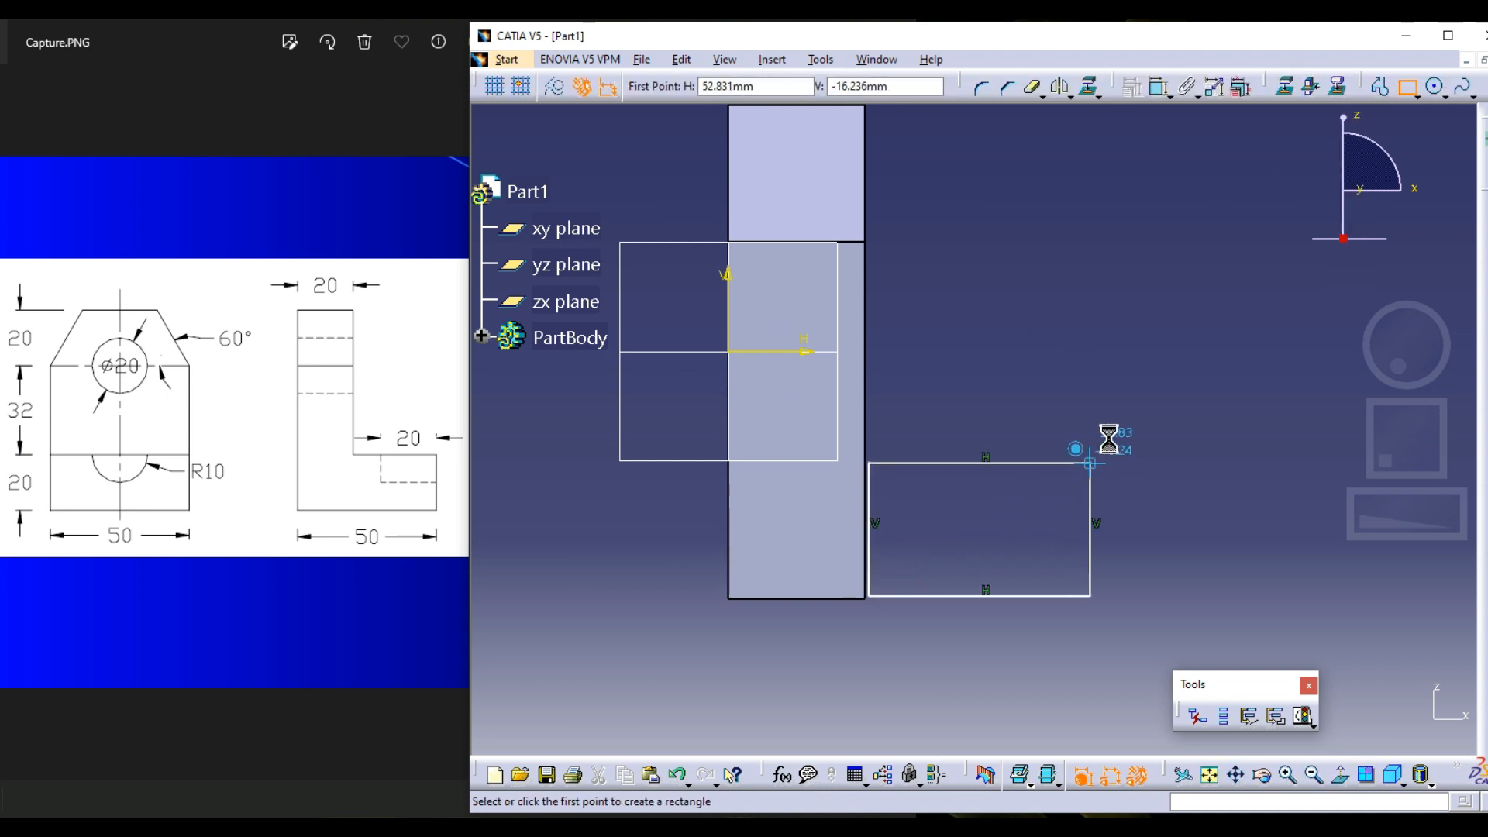
# Apply a Coincidence constraint between the rectangle's inner vertical side and the plate's adjacent vertical edge
pyautogui.click(868, 469)
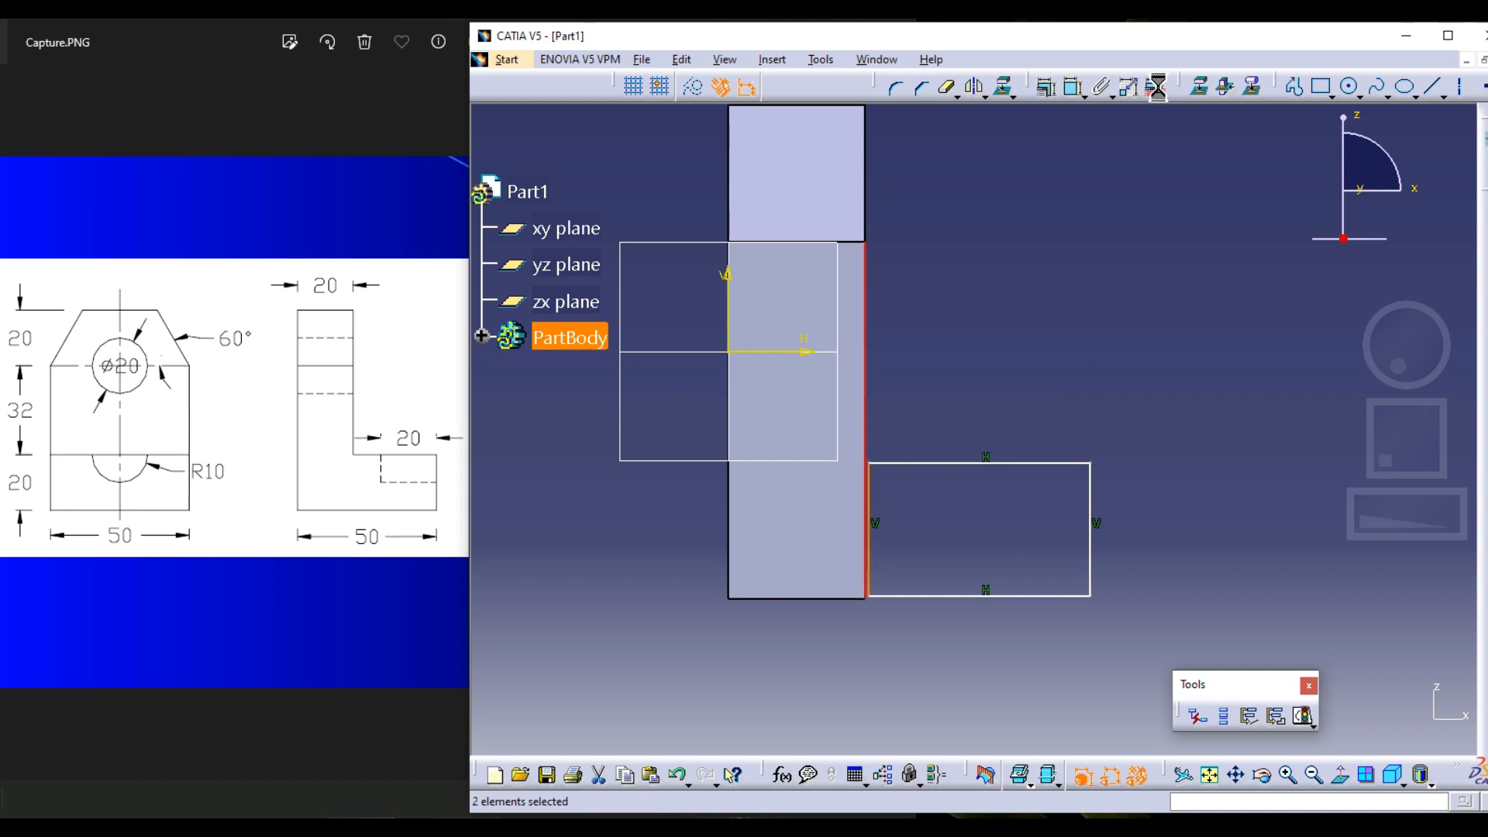
pyautogui.click(1048, 88)
pyautogui.click(1197, 245)
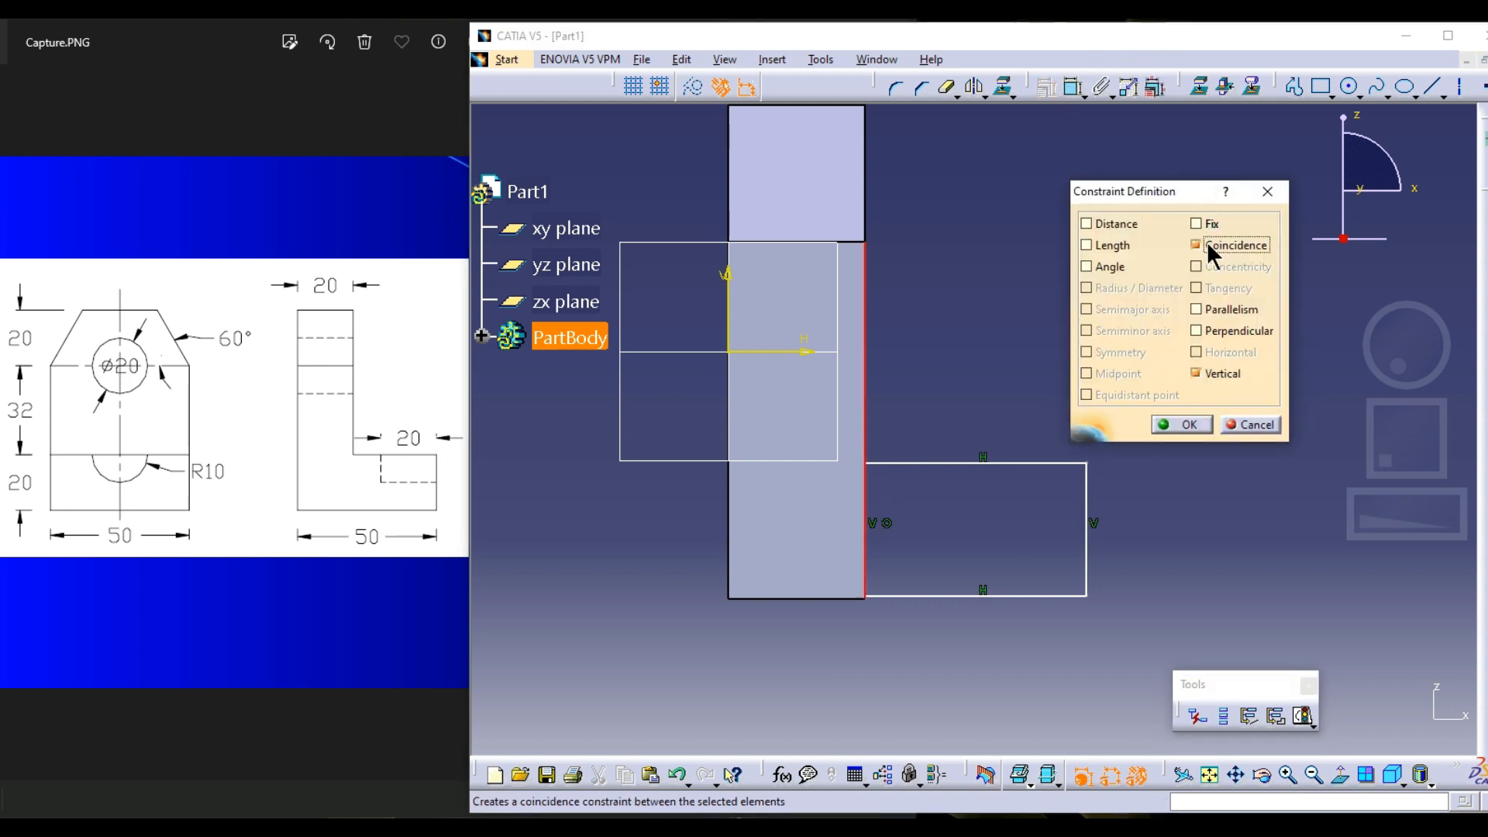
pyautogui.click(1180, 424)
# Apply a Coincidence constraint between the foot rectangle's bottom side and the plate's bottom edge
pyautogui.click(884, 596)
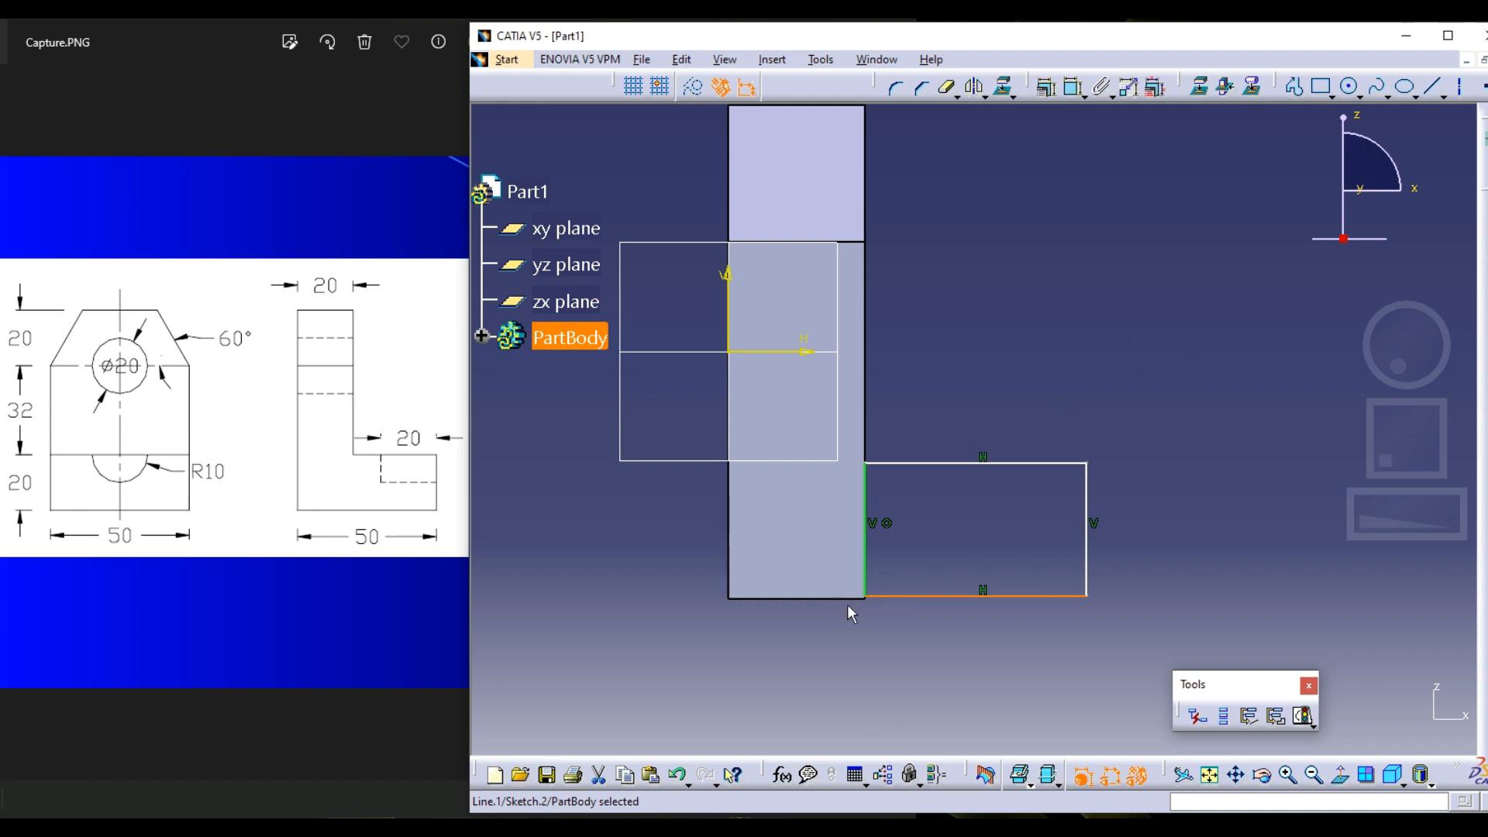
pyautogui.keyDown('ctrl'); pyautogui.click(852, 598); pyautogui.keyUp('ctrl')
pyautogui.click(1048, 88)
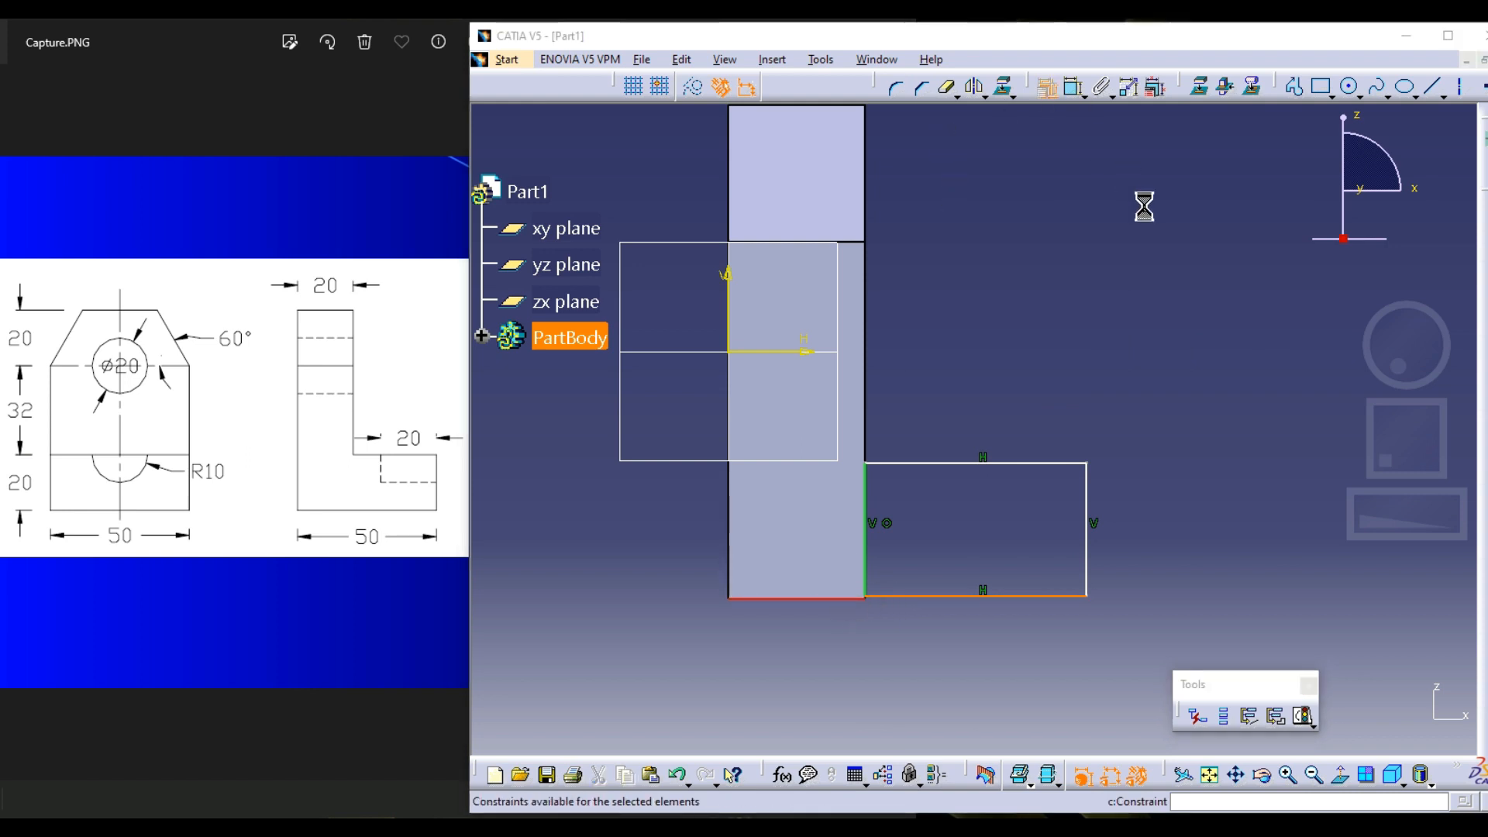
pyautogui.click(1198, 245)
pyautogui.click(1180, 425)
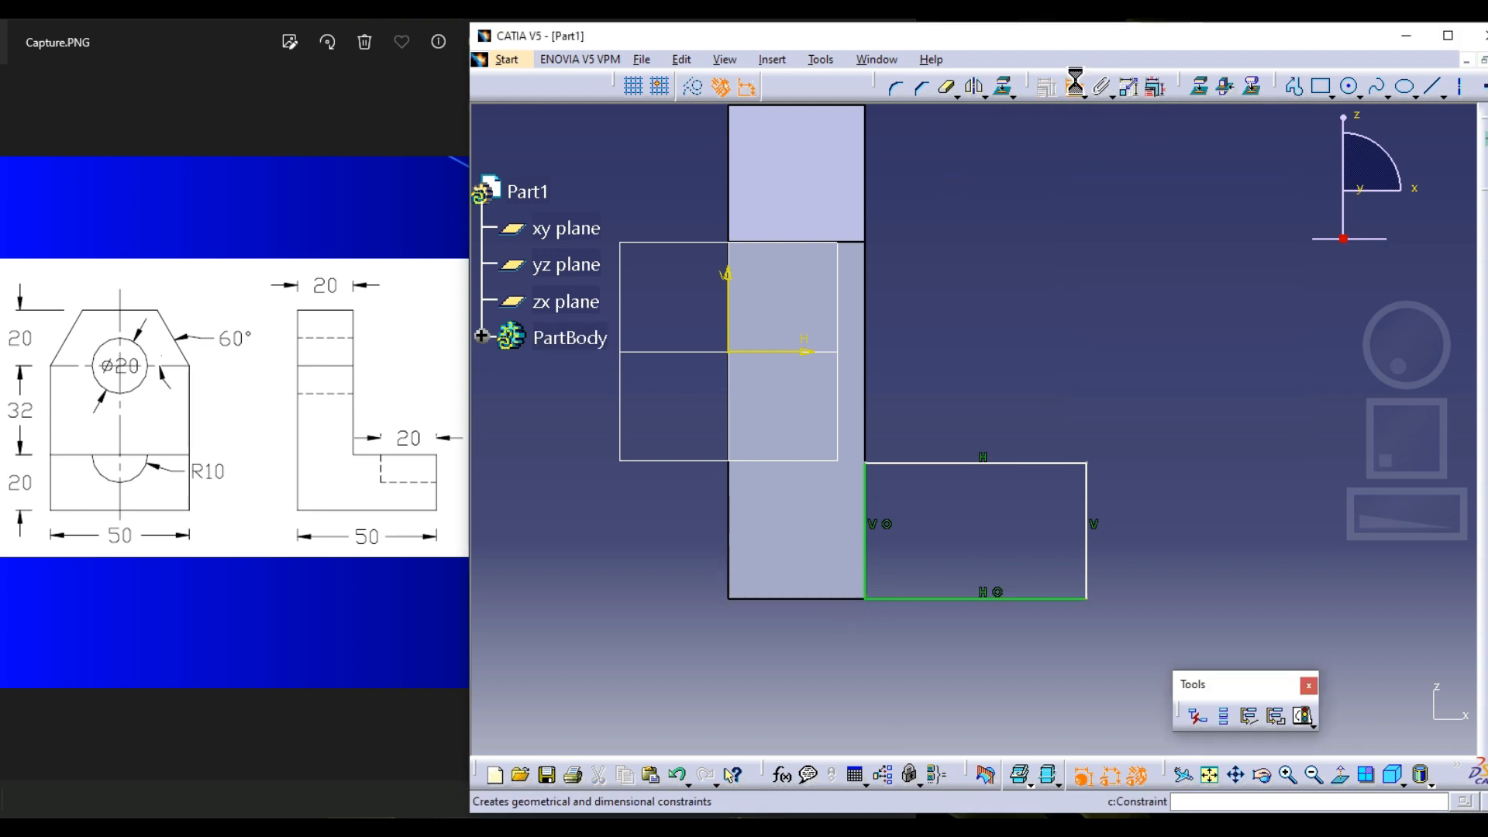
# Dimension the foot rectangle to 20 mm high and 30 mm long
pyautogui.click(1086, 523)
pyautogui.click(1123, 492)
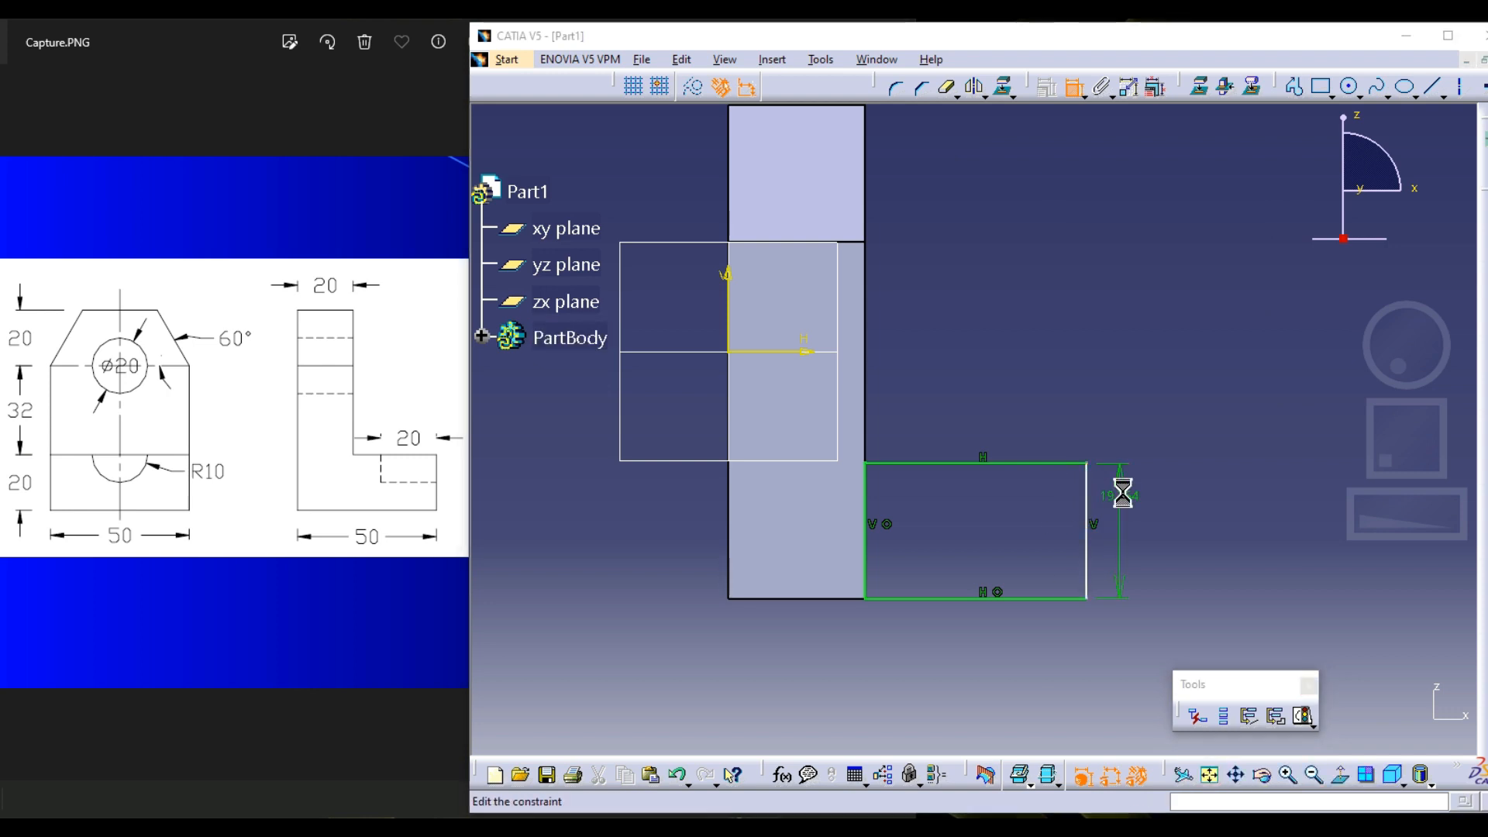
pyautogui.write('20')
pyautogui.press('Return')
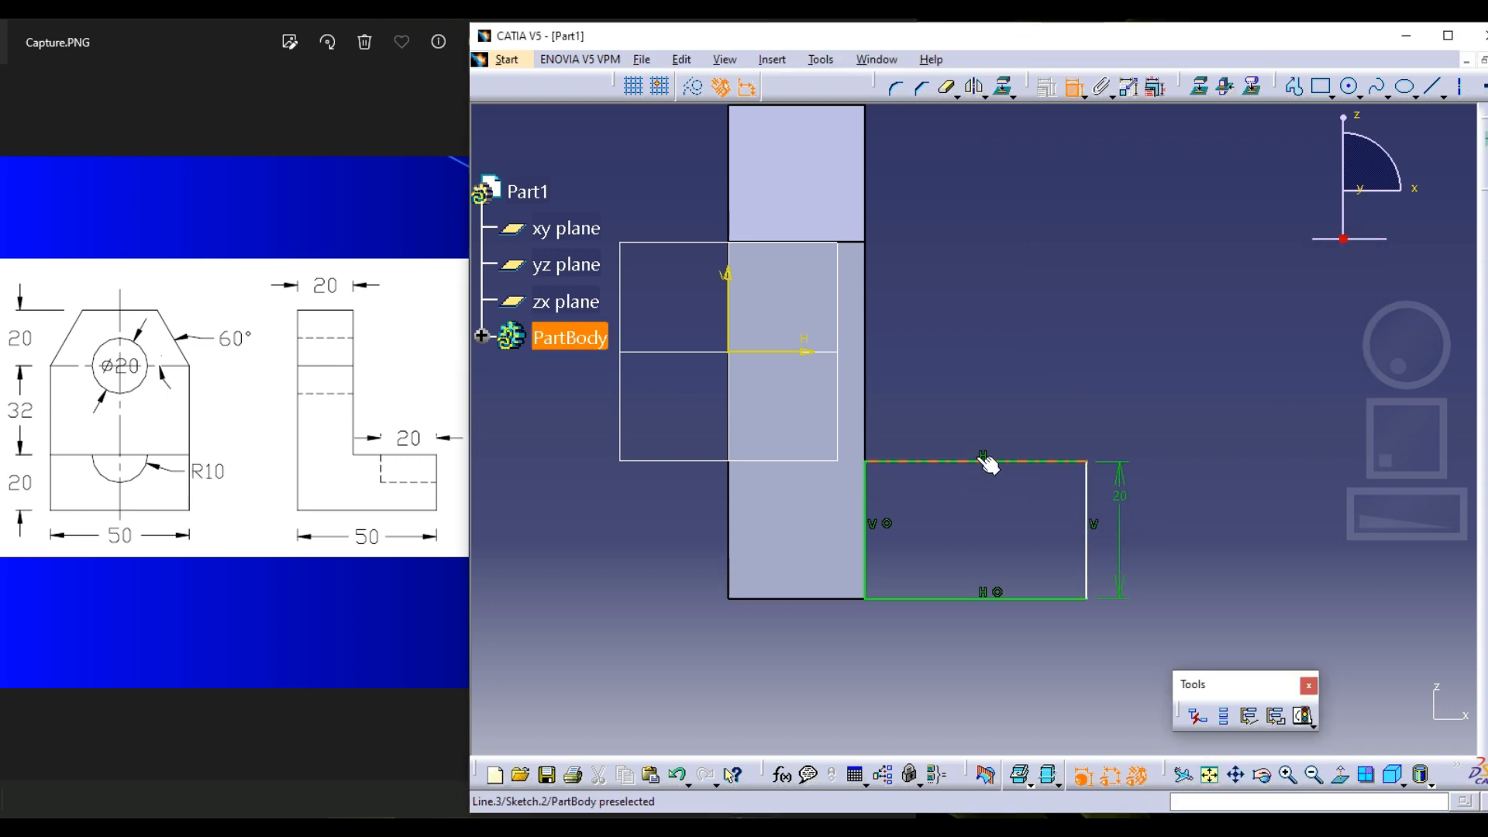
pyautogui.click(985, 463)
pyautogui.doubleClick(980, 425)
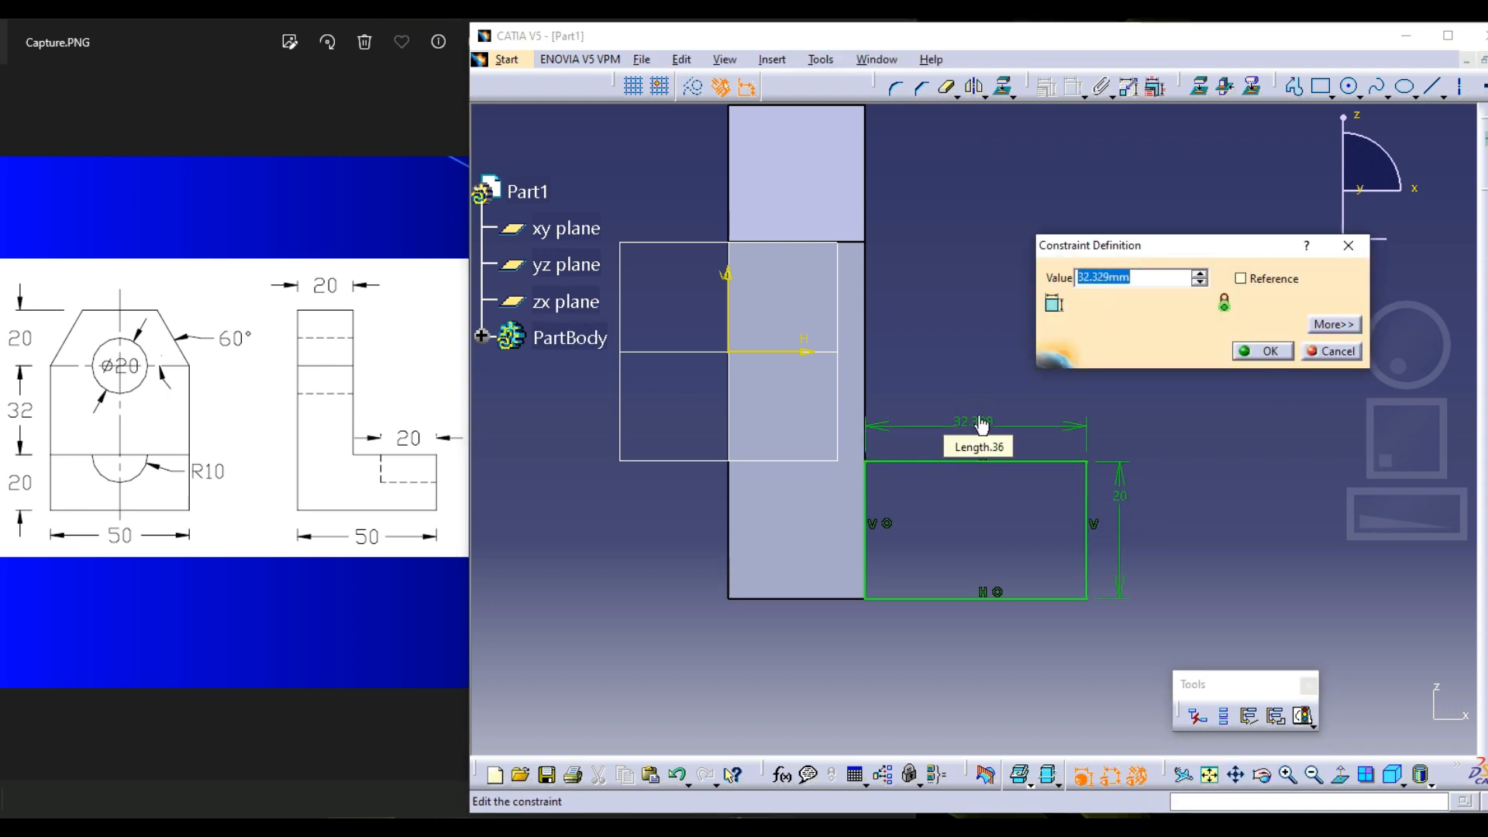
pyautogui.write('30')
pyautogui.press('Return')
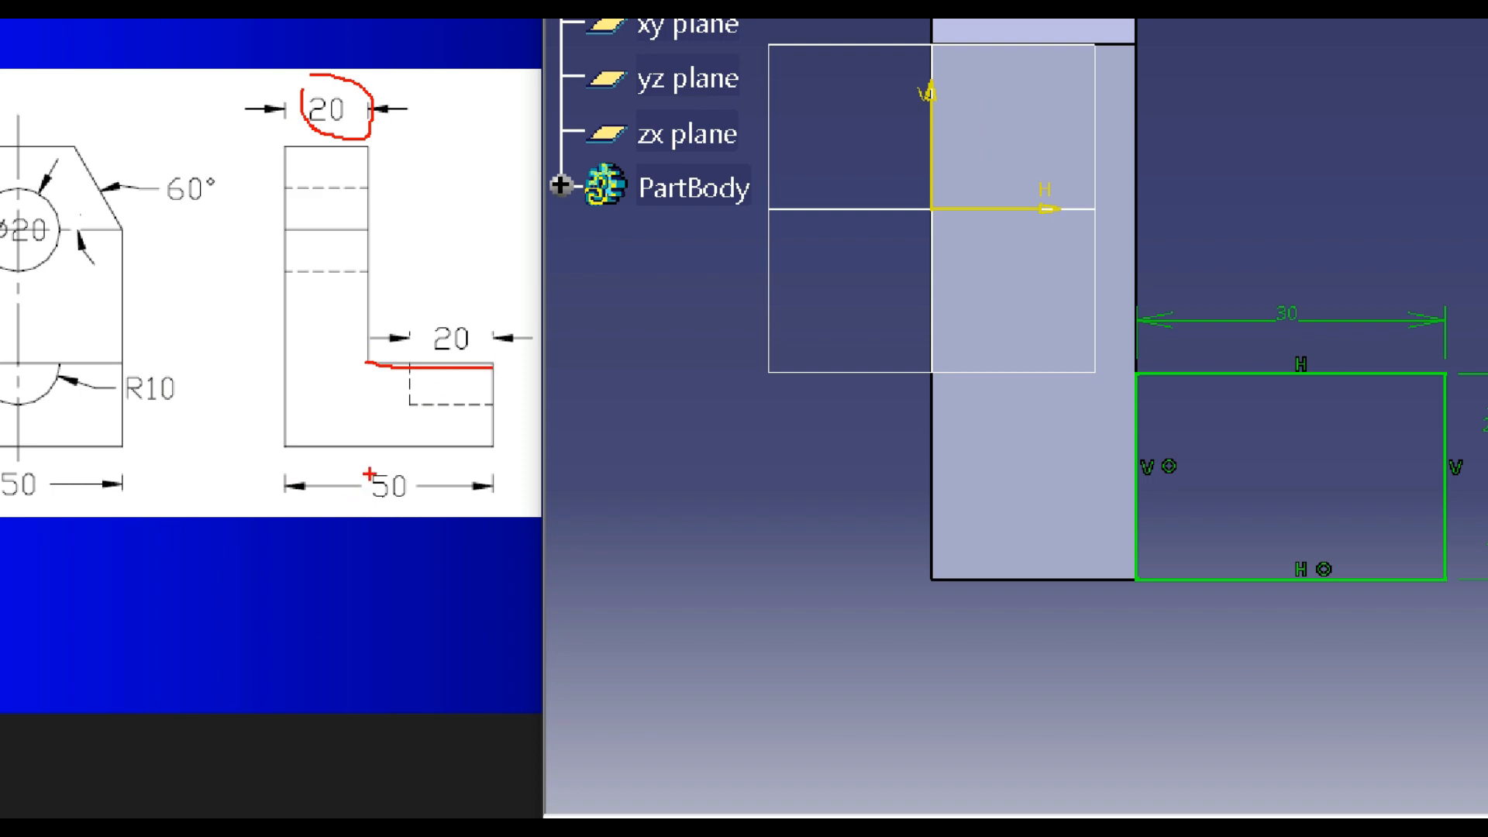
pyautogui.press('Escape')
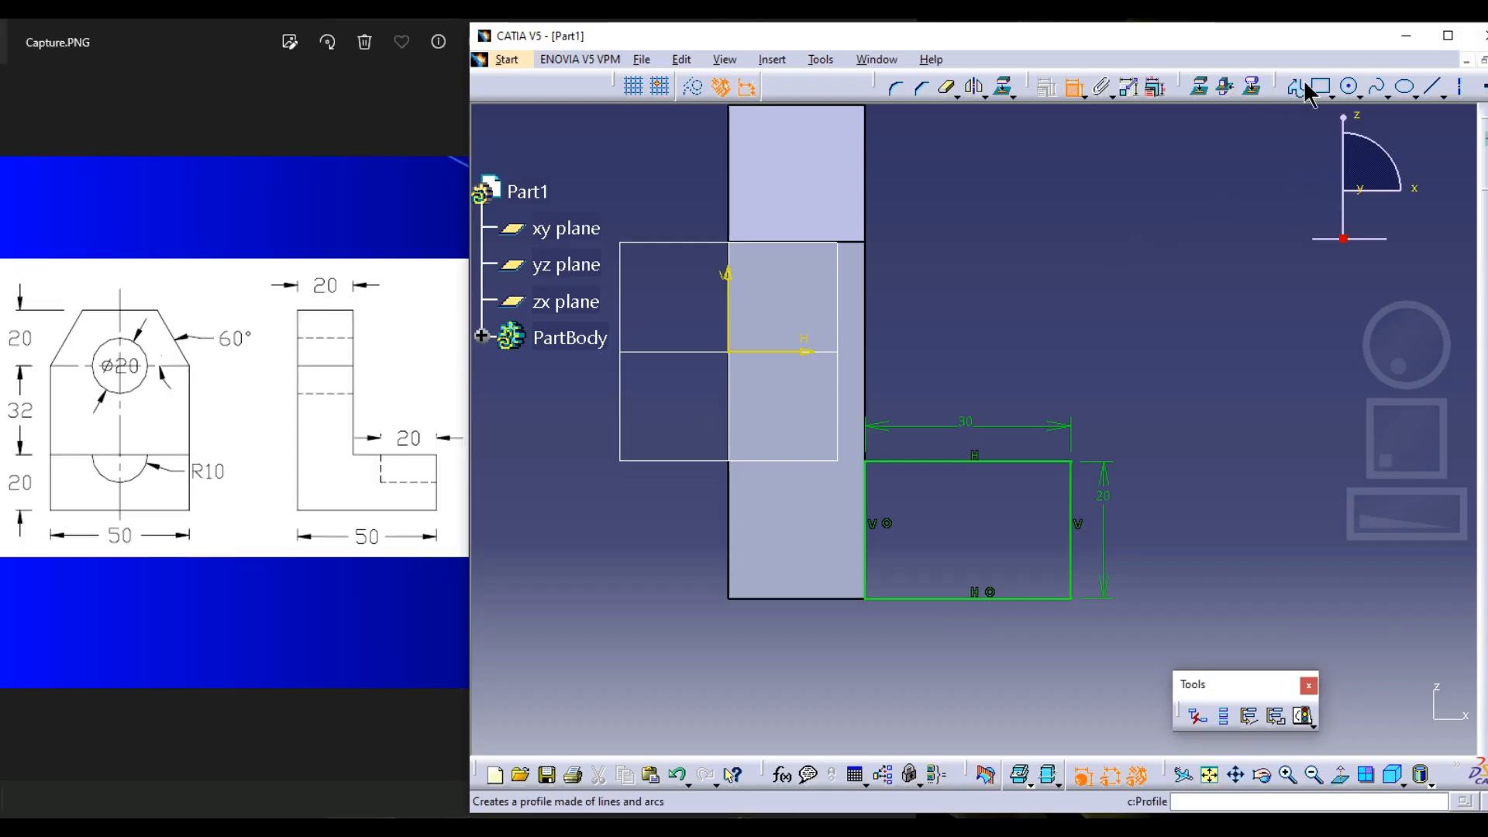
# Exit the sketch and pad the foot profile with an Up to plane limit at the plate's opposite side face
pyautogui.moveTo(1484, 116); pyautogui.dragTo(1321, 135)
pyautogui.click(1337, 196)
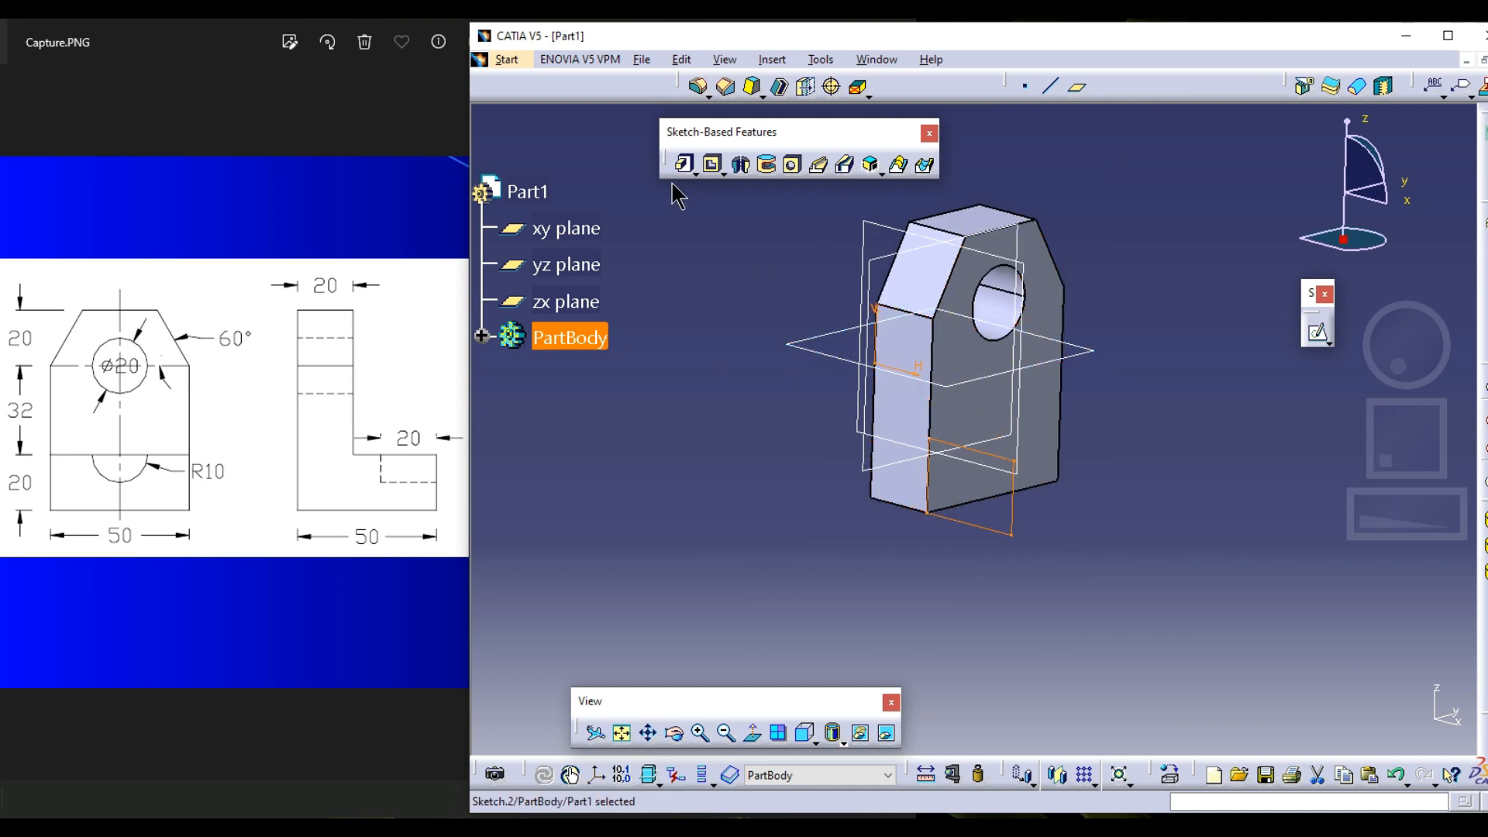
pyautogui.click(684, 165)
pyautogui.moveTo(891, 484); pyautogui.dragTo(652, 520, button='middle')
pyautogui.click(1096, 190)
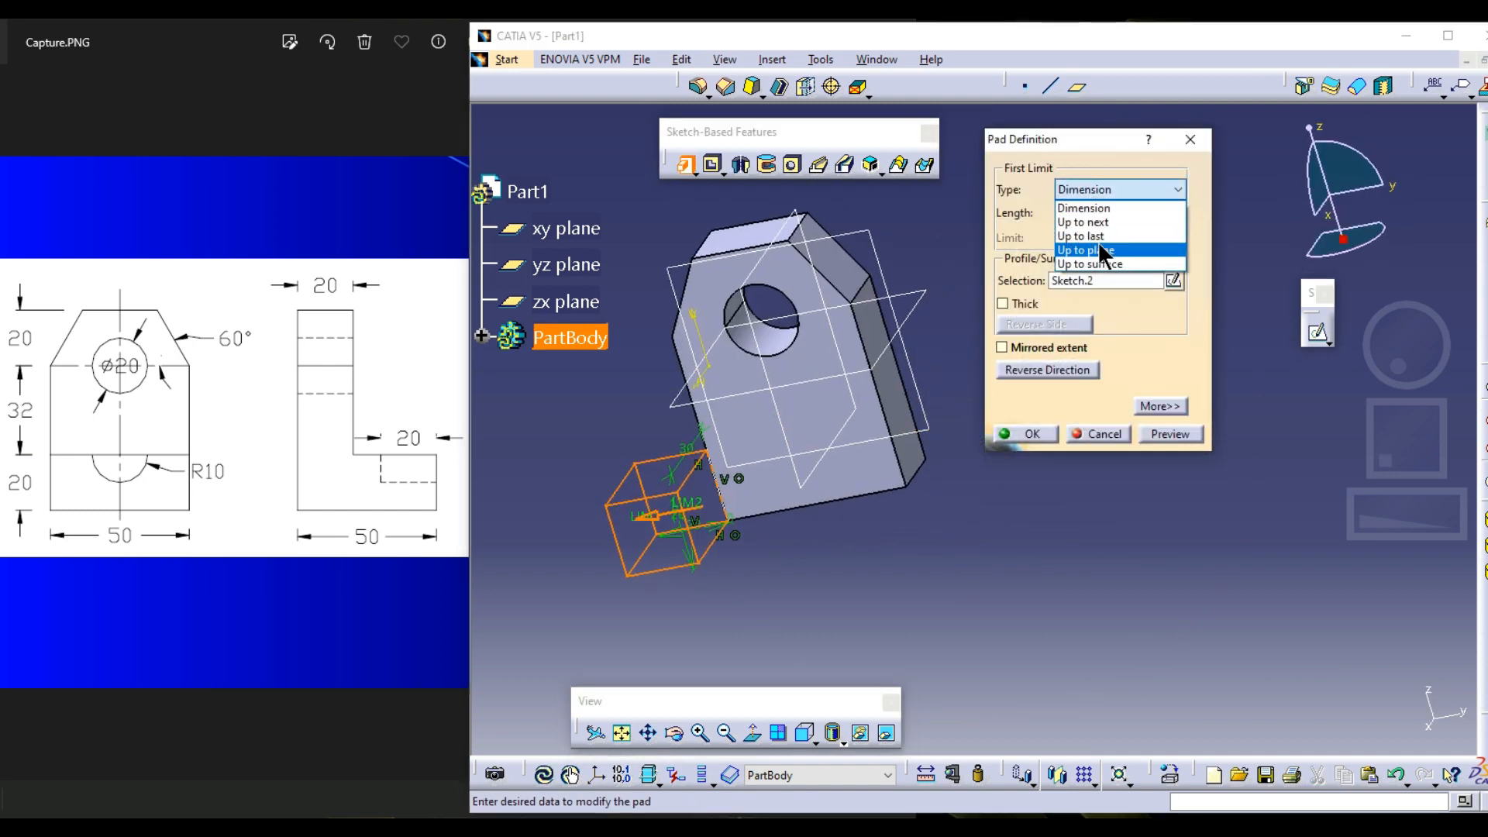
pyautogui.click(1097, 238)
pyautogui.click(897, 457)
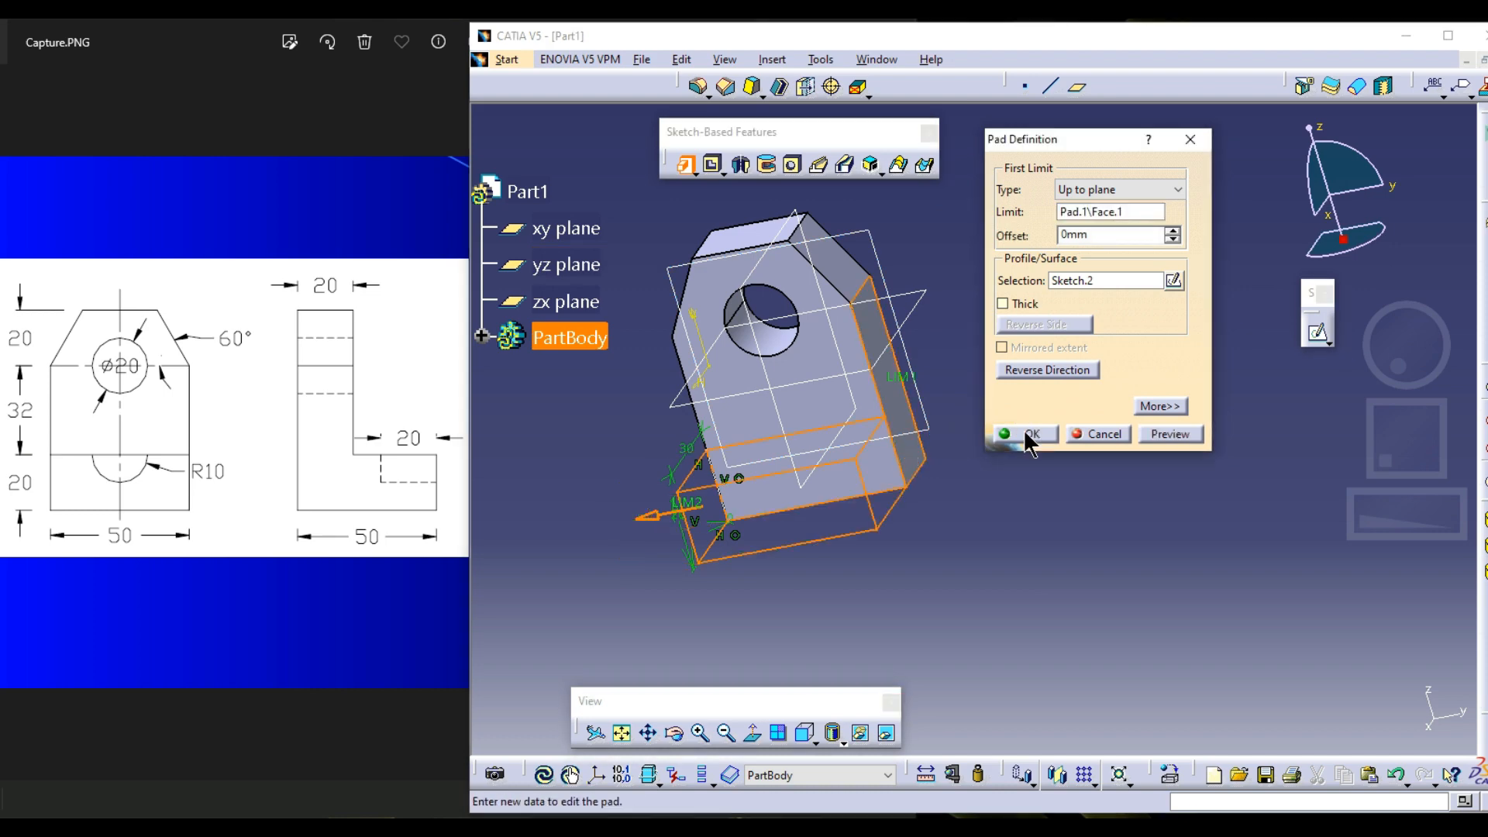
pyautogui.click(1027, 434)
# Undo the foot's pad and its side-face sketch
pyautogui.moveTo(938, 401); pyautogui.dragTo(1161, 358, button='middle')
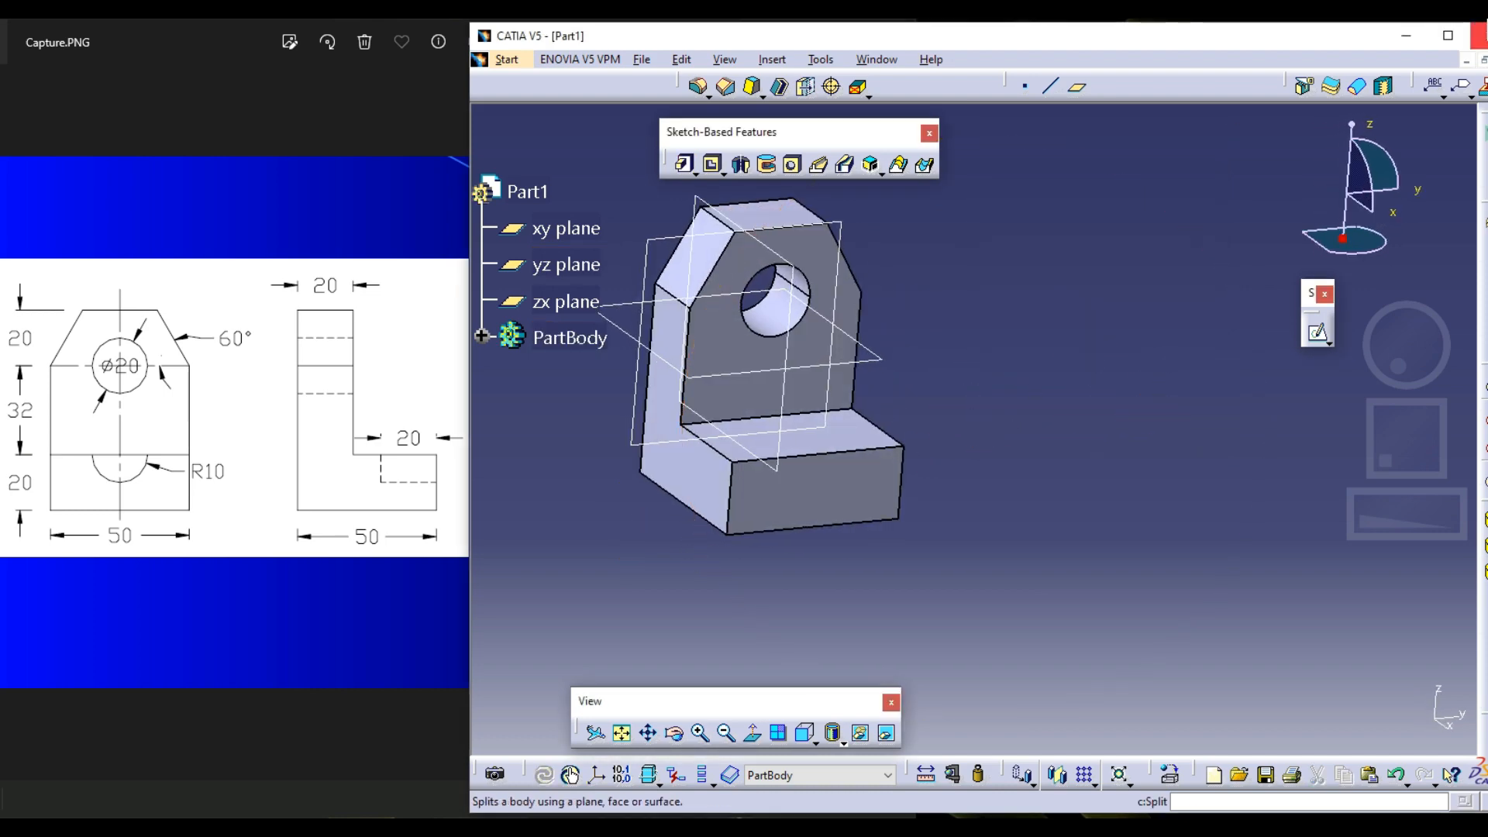
pyautogui.hotkey('ctrl', 'z')
pyautogui.hotkey('ctrl', 'z')
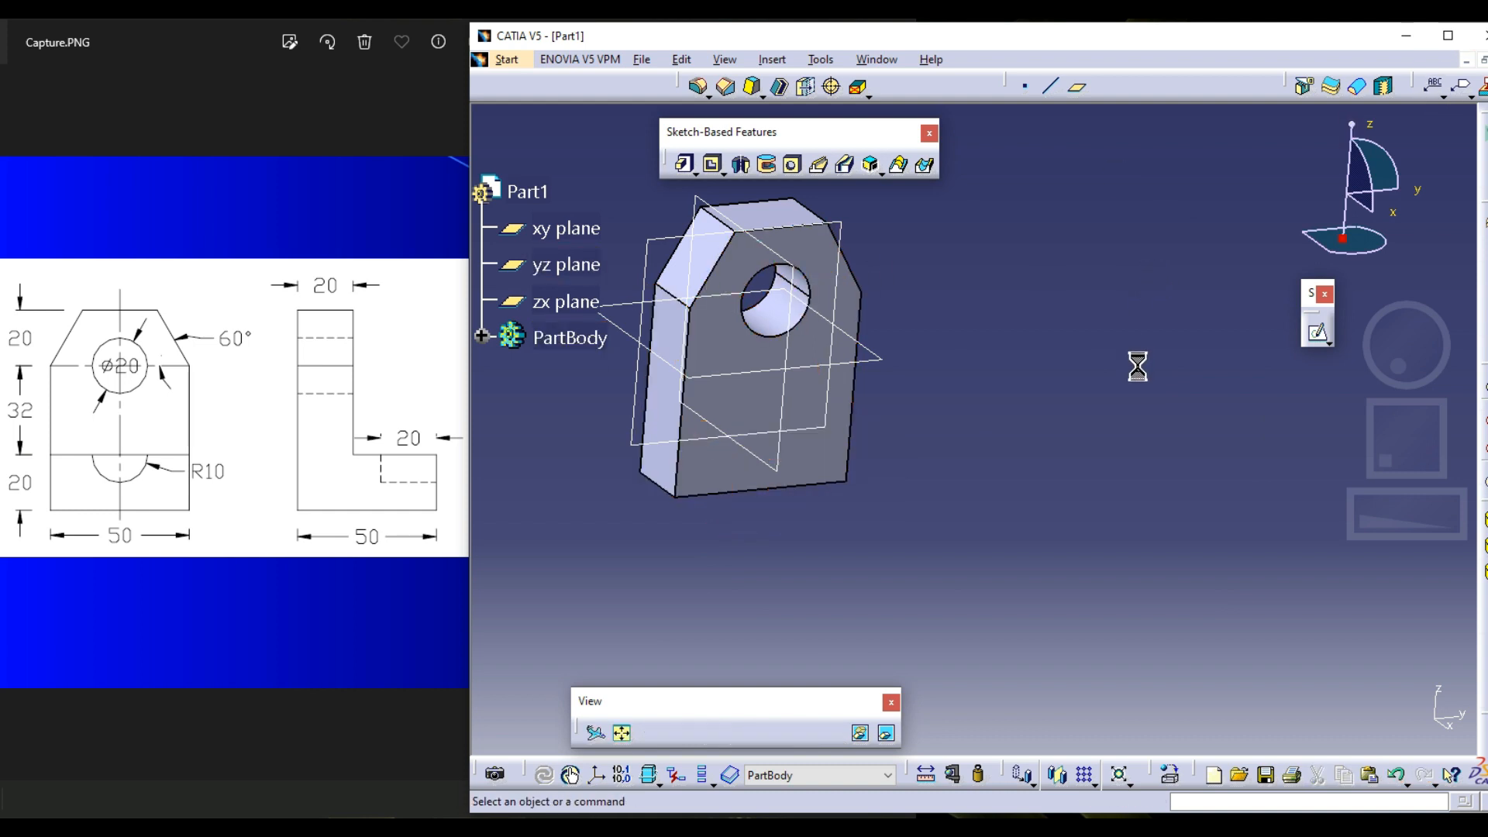
# Start a new sketch on the plate's front face and draw a rectangle about 49 mm wide and 22 mm high across its lower end
pyautogui.click(1318, 334)
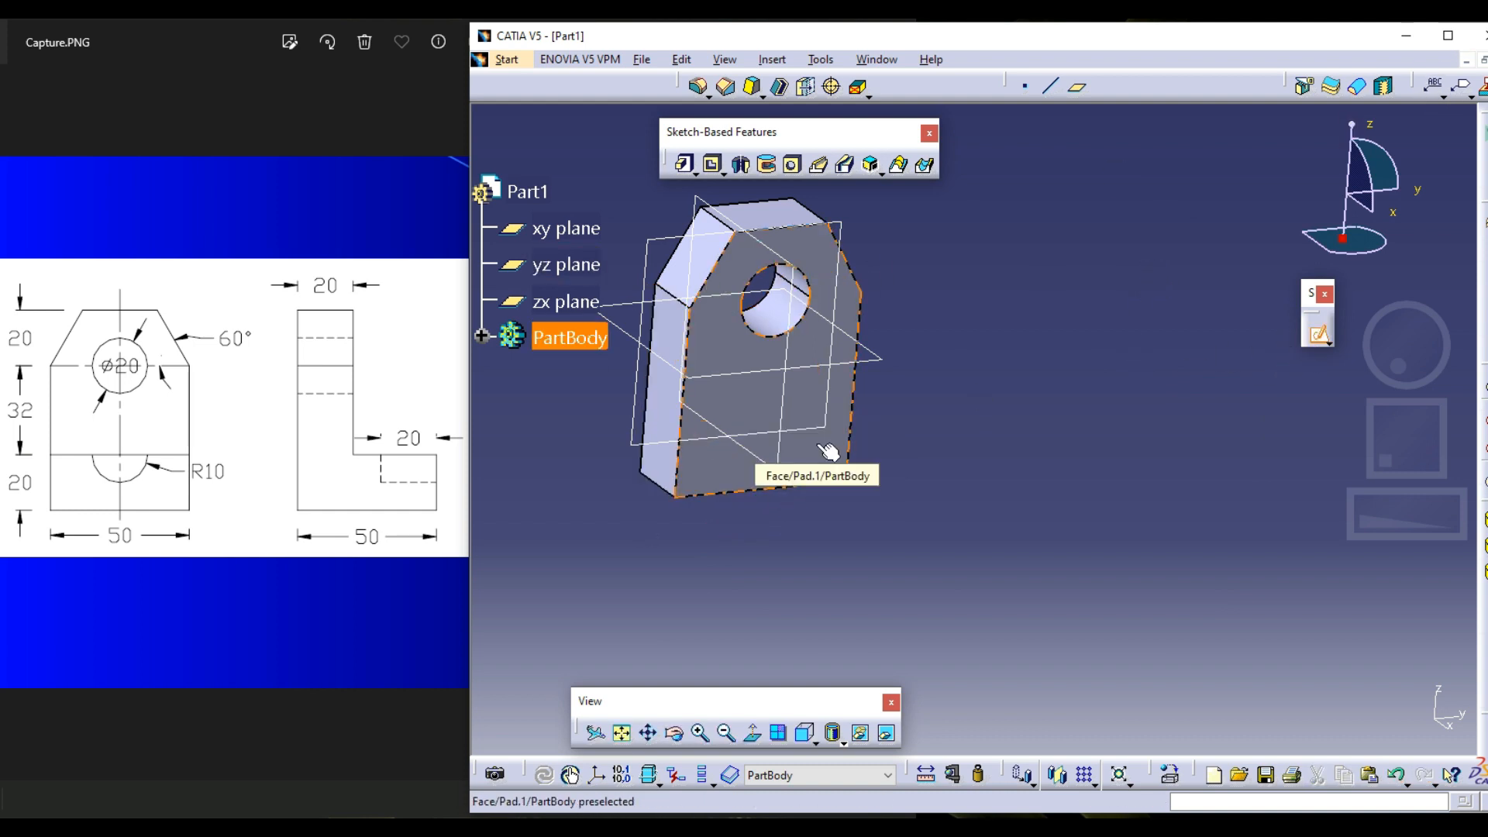
pyautogui.click(805, 732)
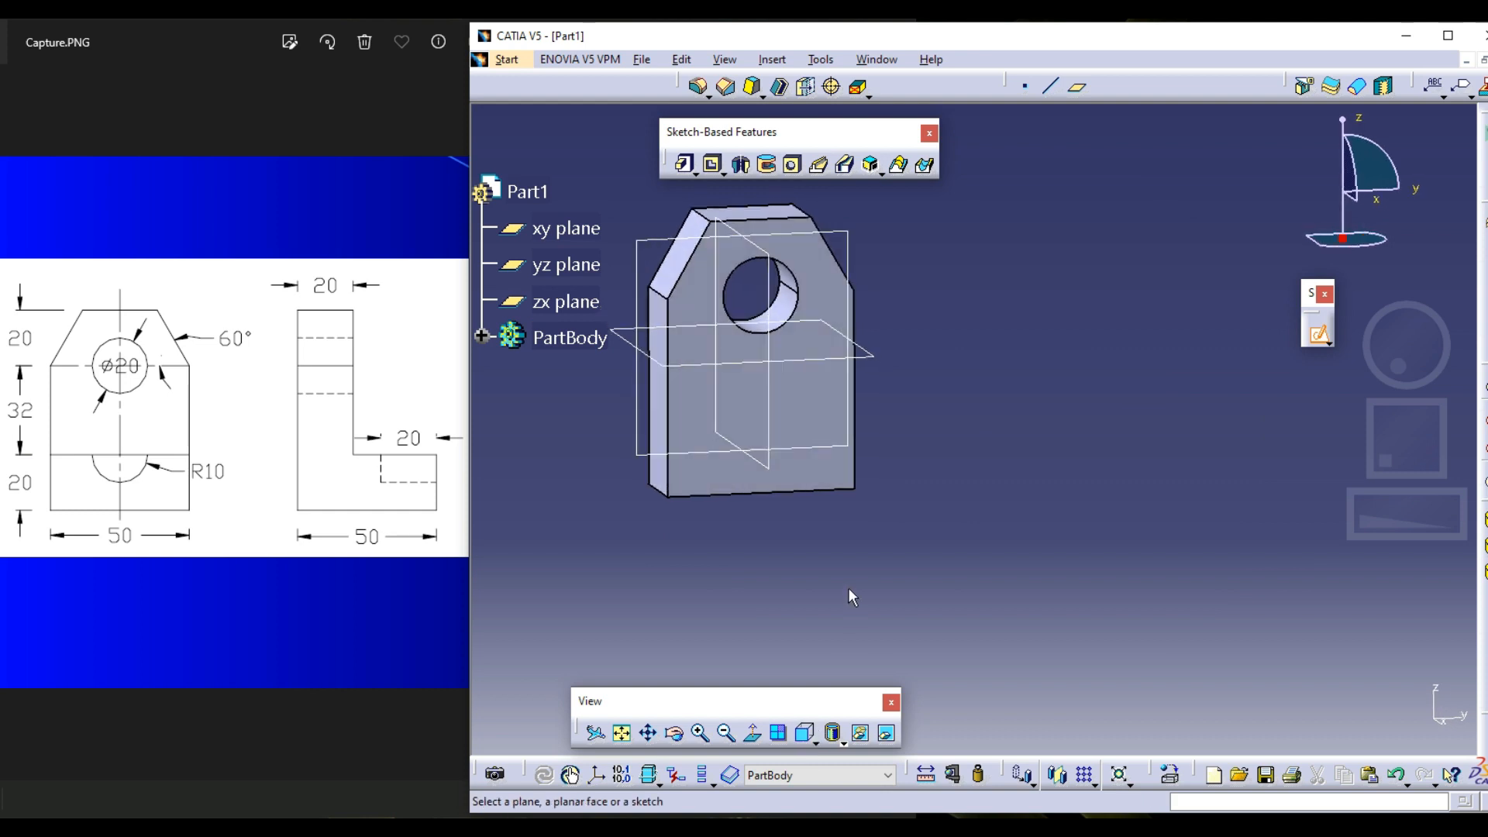
pyautogui.click(817, 404)
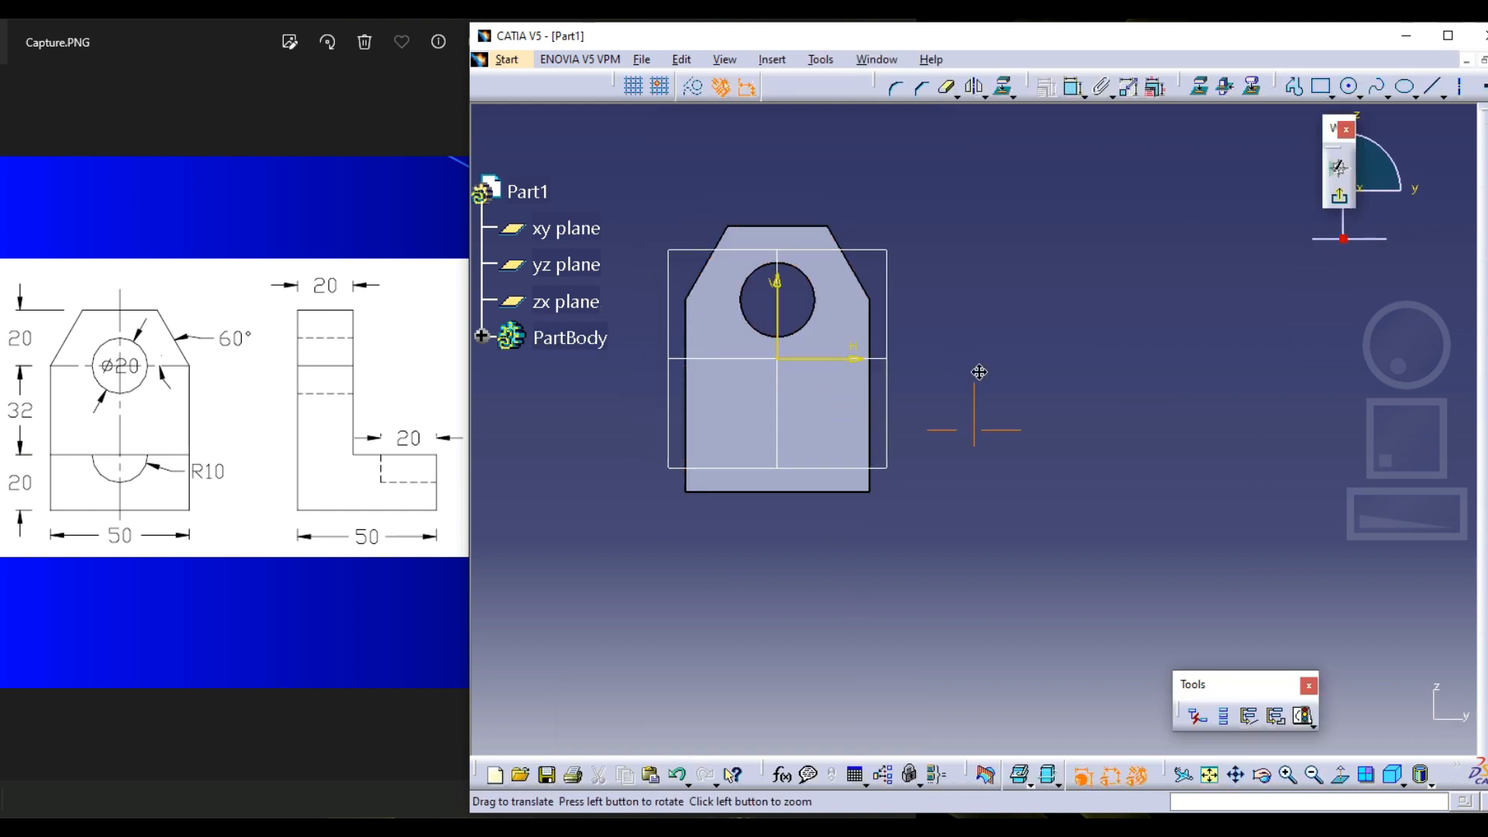
pyautogui.click(1321, 87)
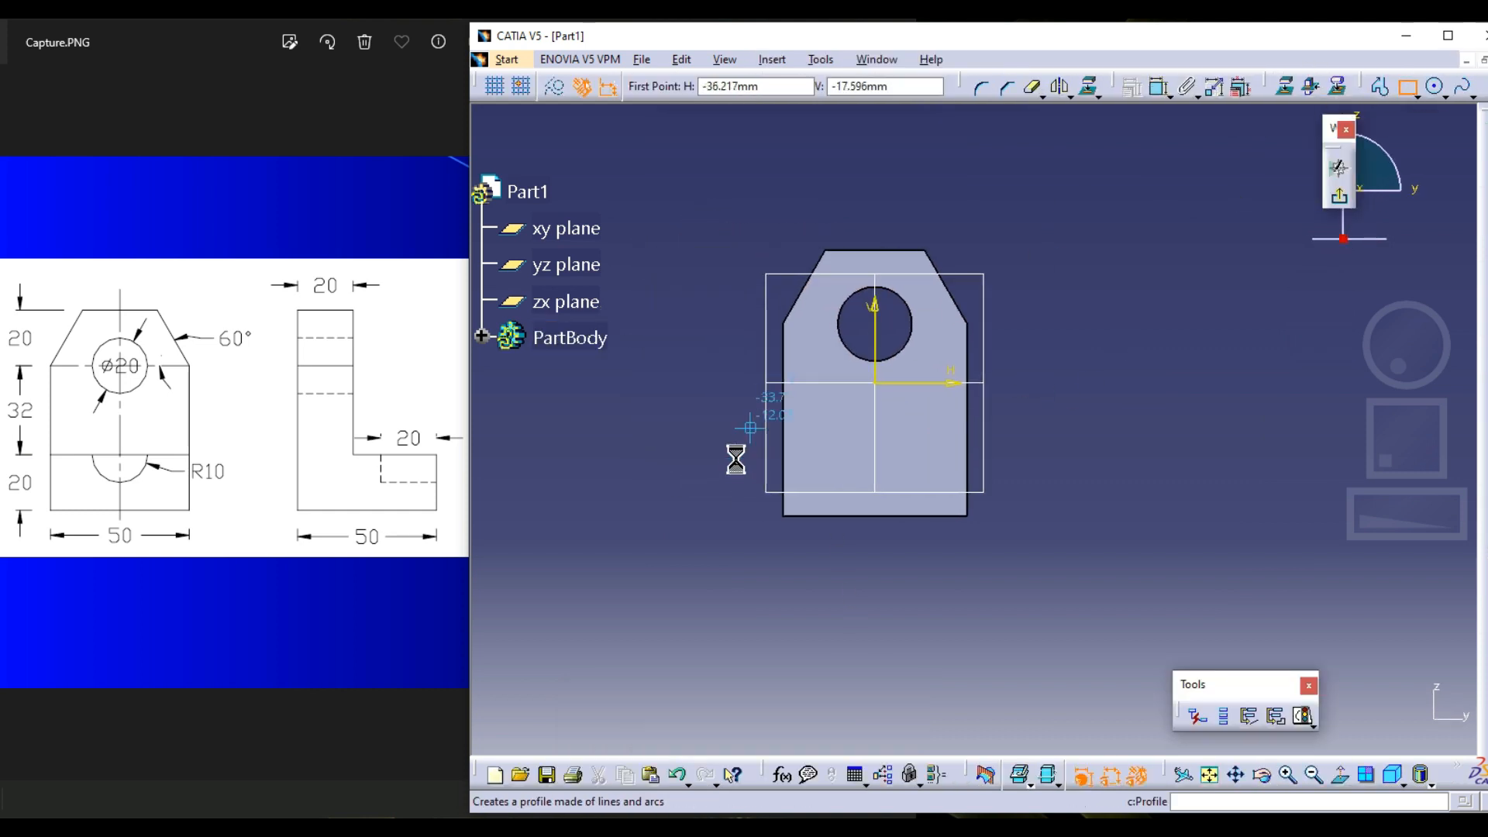
pyautogui.click(783, 514)
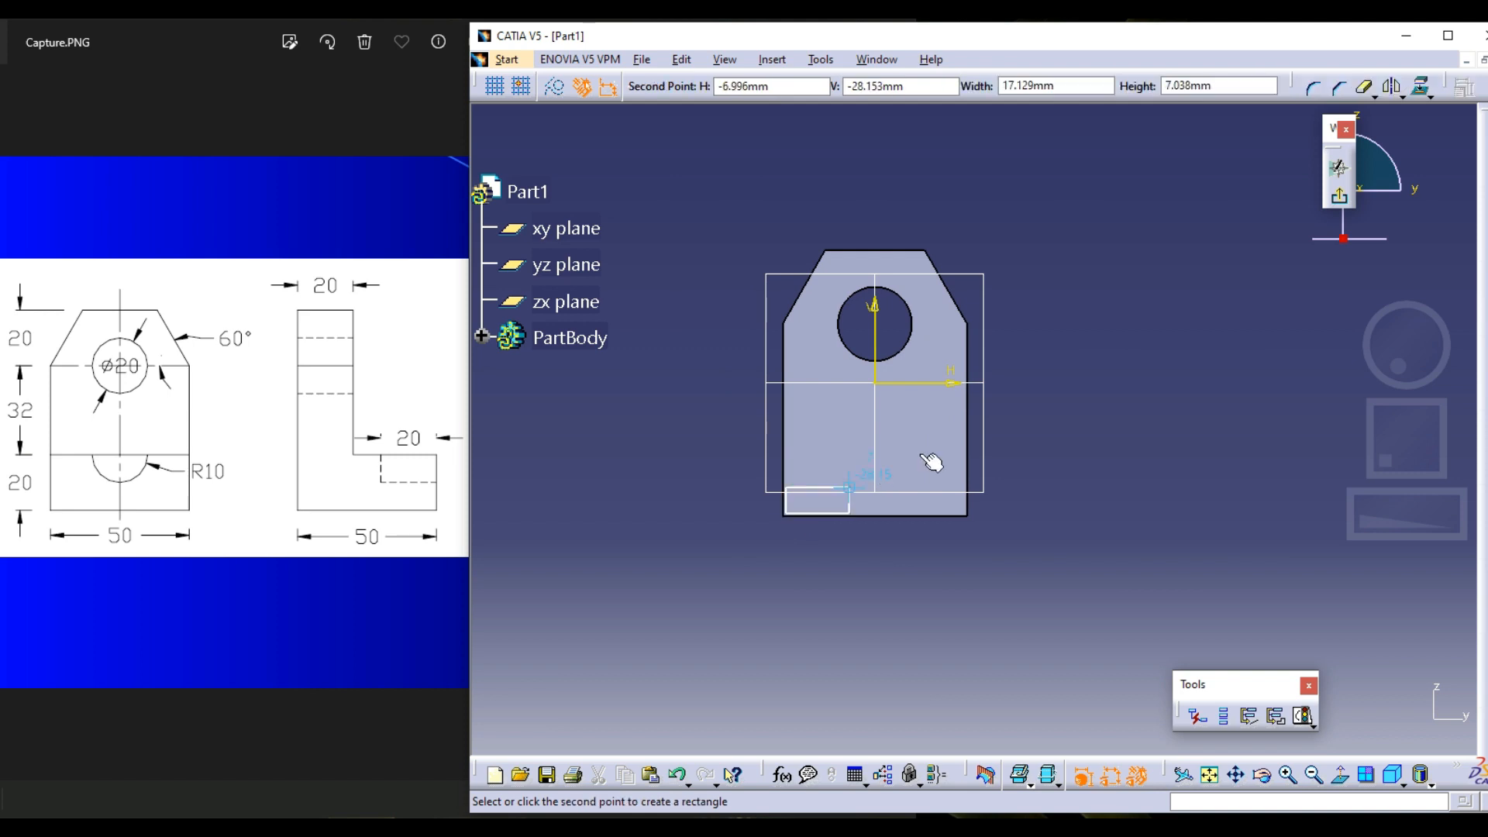
pyautogui.click(968, 432)
# Exit the sketch and pad the lower rectangle 30 mm outward from the plate's front face
pyautogui.click(1338, 194)
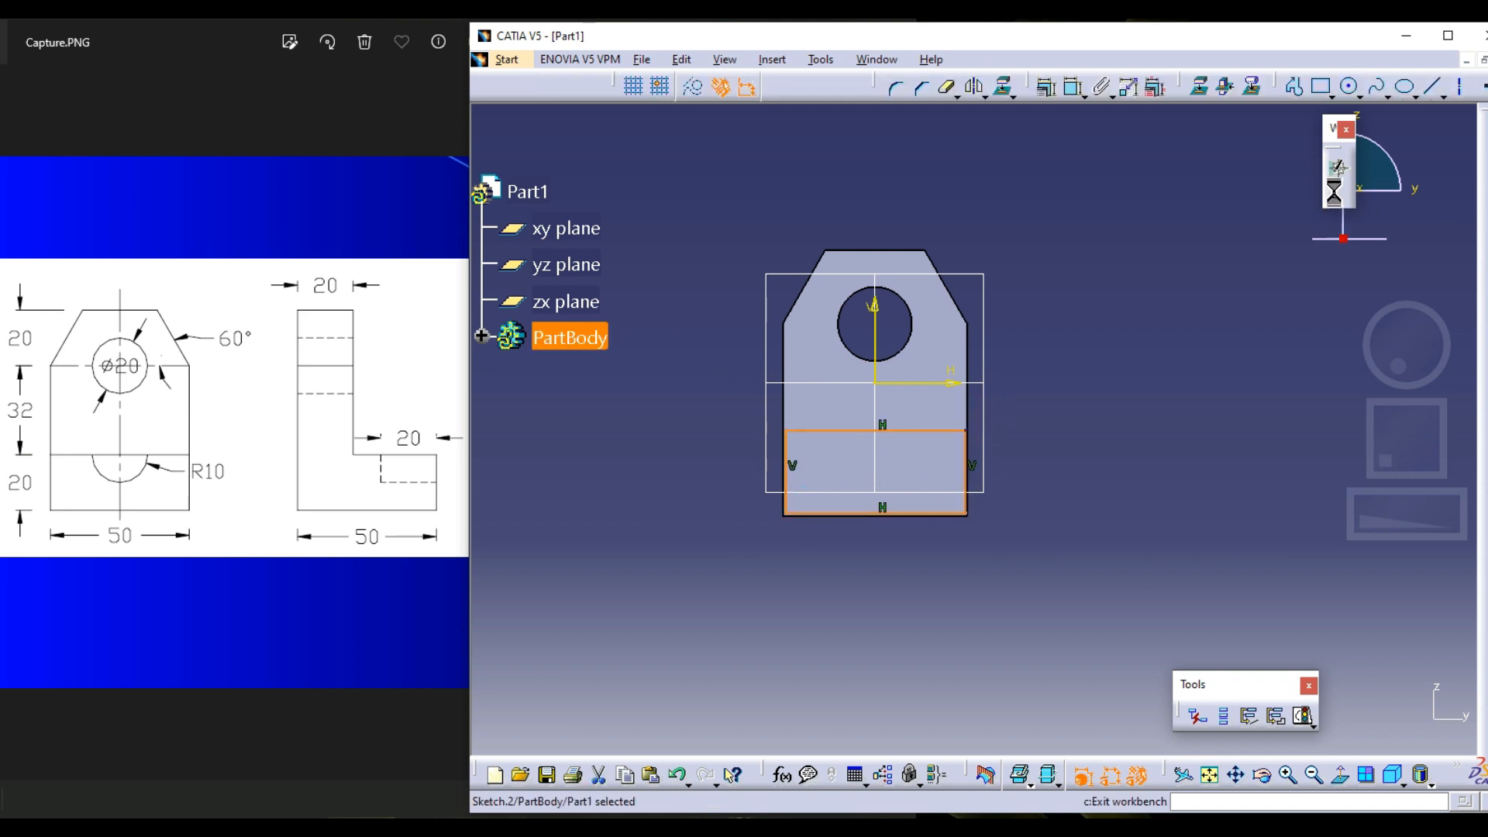
pyautogui.click(676, 163)
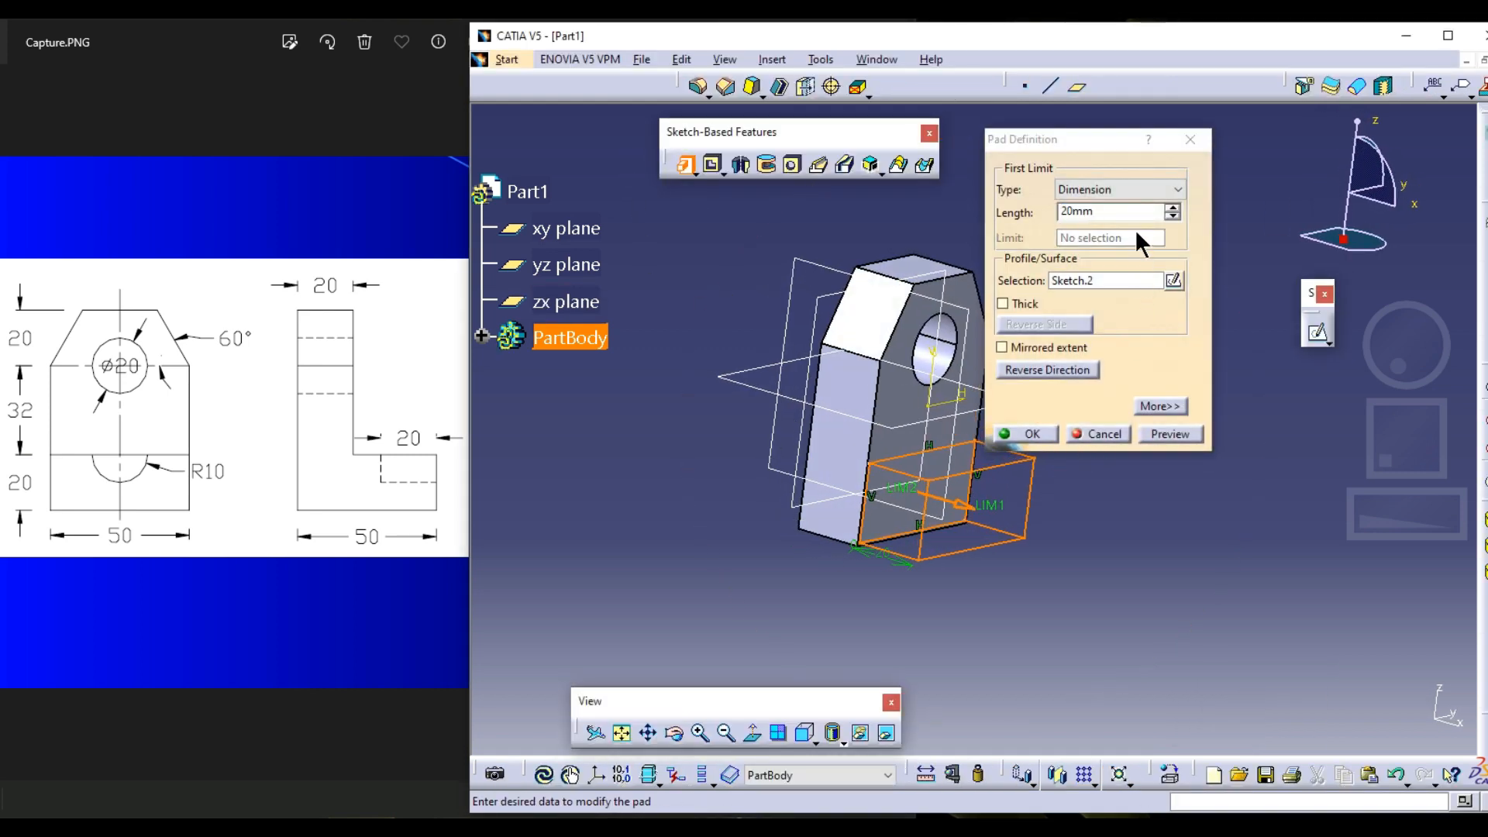
pyautogui.click(1001, 437)
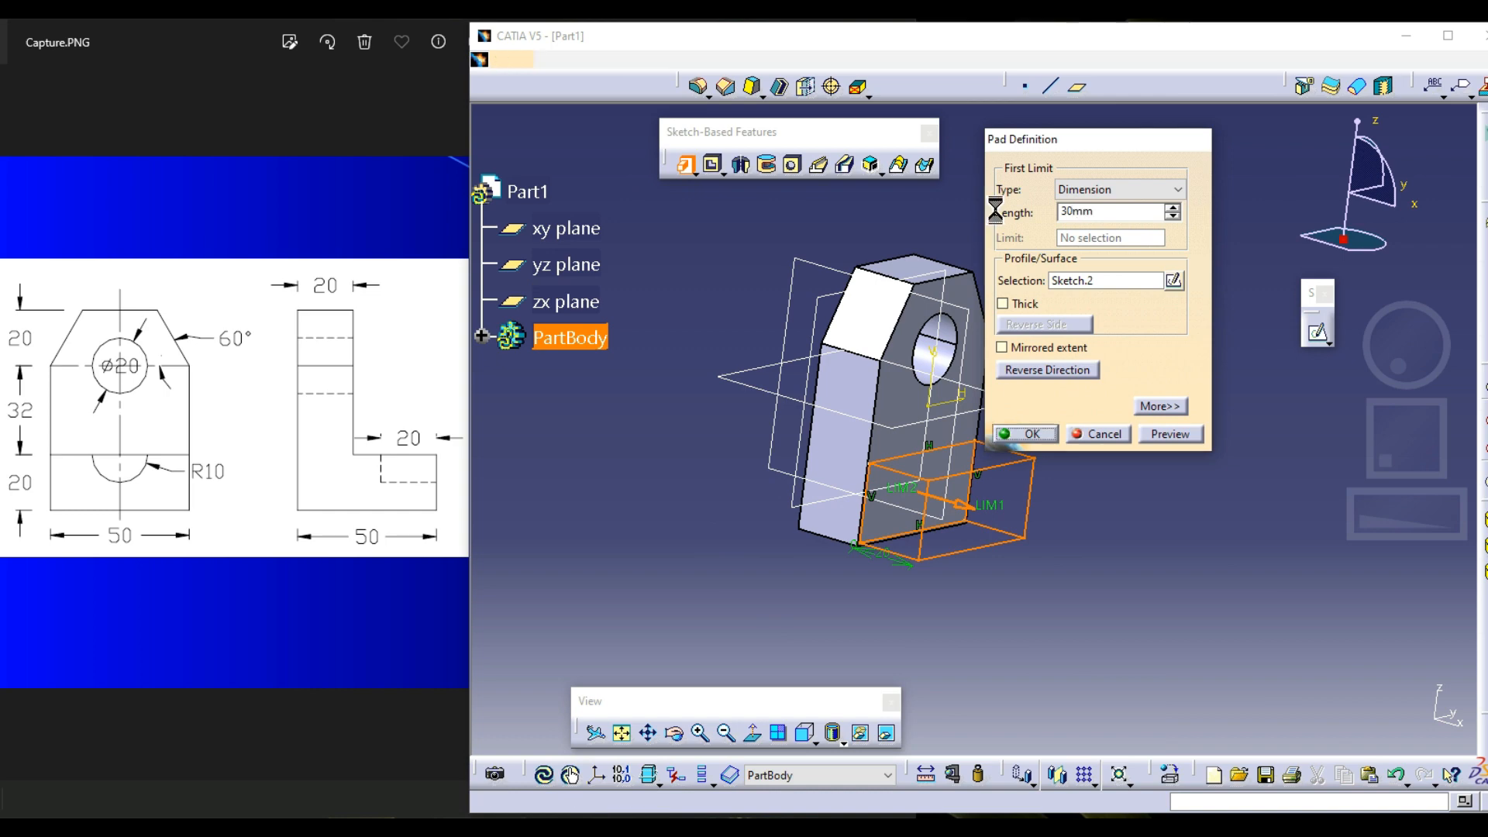
pyautogui.moveTo(996, 444); pyautogui.dragTo(986, 386, button='middle')
pyautogui.moveTo(901, 405); pyautogui.dragTo(923, 535, button='middle')
pyautogui.moveTo(1039, 438); pyautogui.dragTo(1087, 338, button='middle')
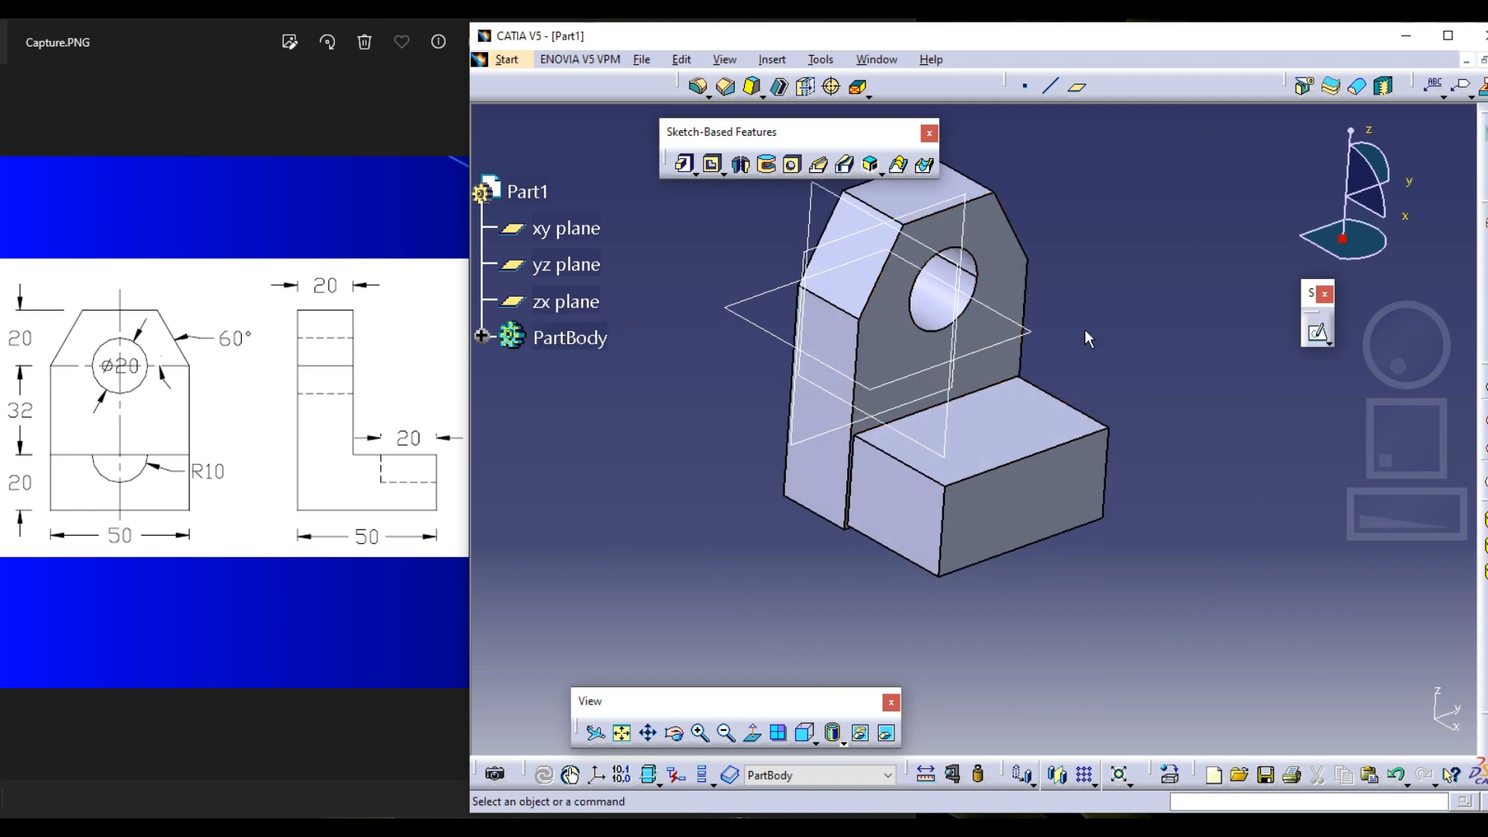
# Undo the foot's pad and reopen its rectangle sketch, Sketch.2, for editing
pyautogui.hotkey('ctrl', 'z')
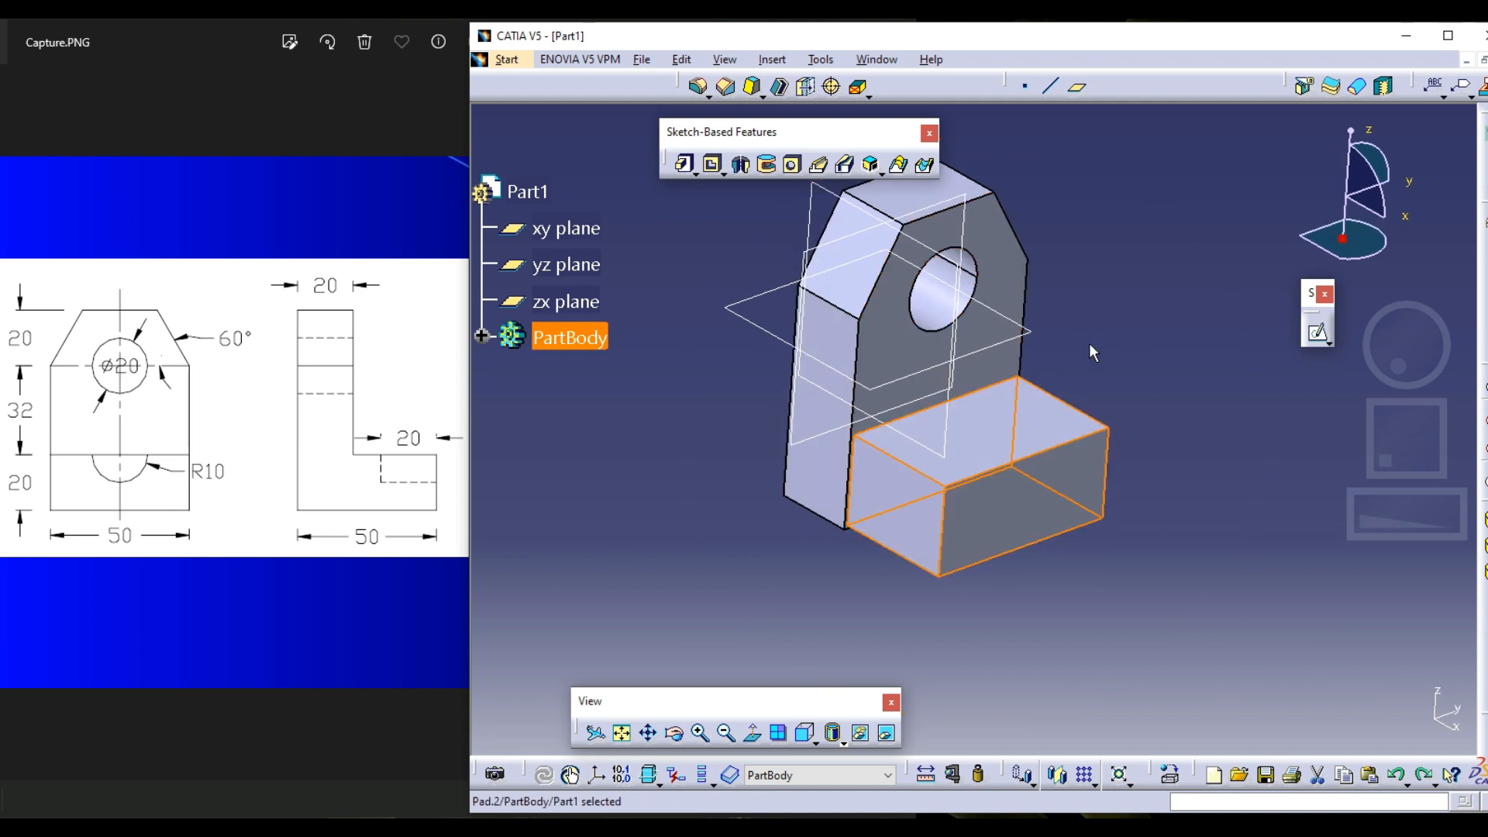
pyautogui.click(481, 337)
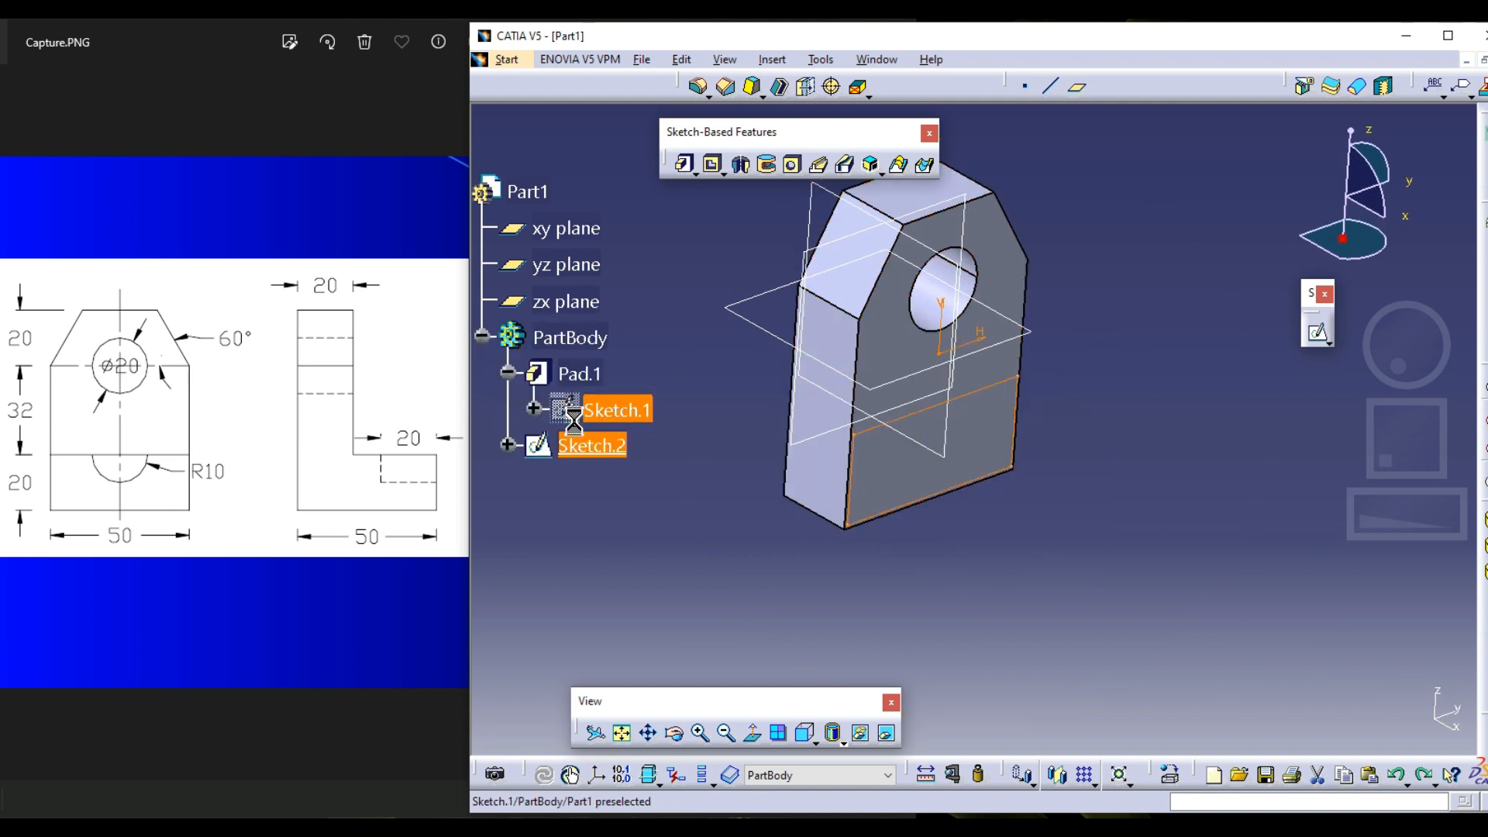
pyautogui.doubleClick(585, 444)
pyautogui.moveTo(1129, 215)
pyautogui.mouseDown(button='middle')
pyautogui.moveTo(1146, 315)
pyautogui.moveTo(1165, 249)
pyautogui.mouseUp(button='middle')
pyautogui.click(1332, 93)
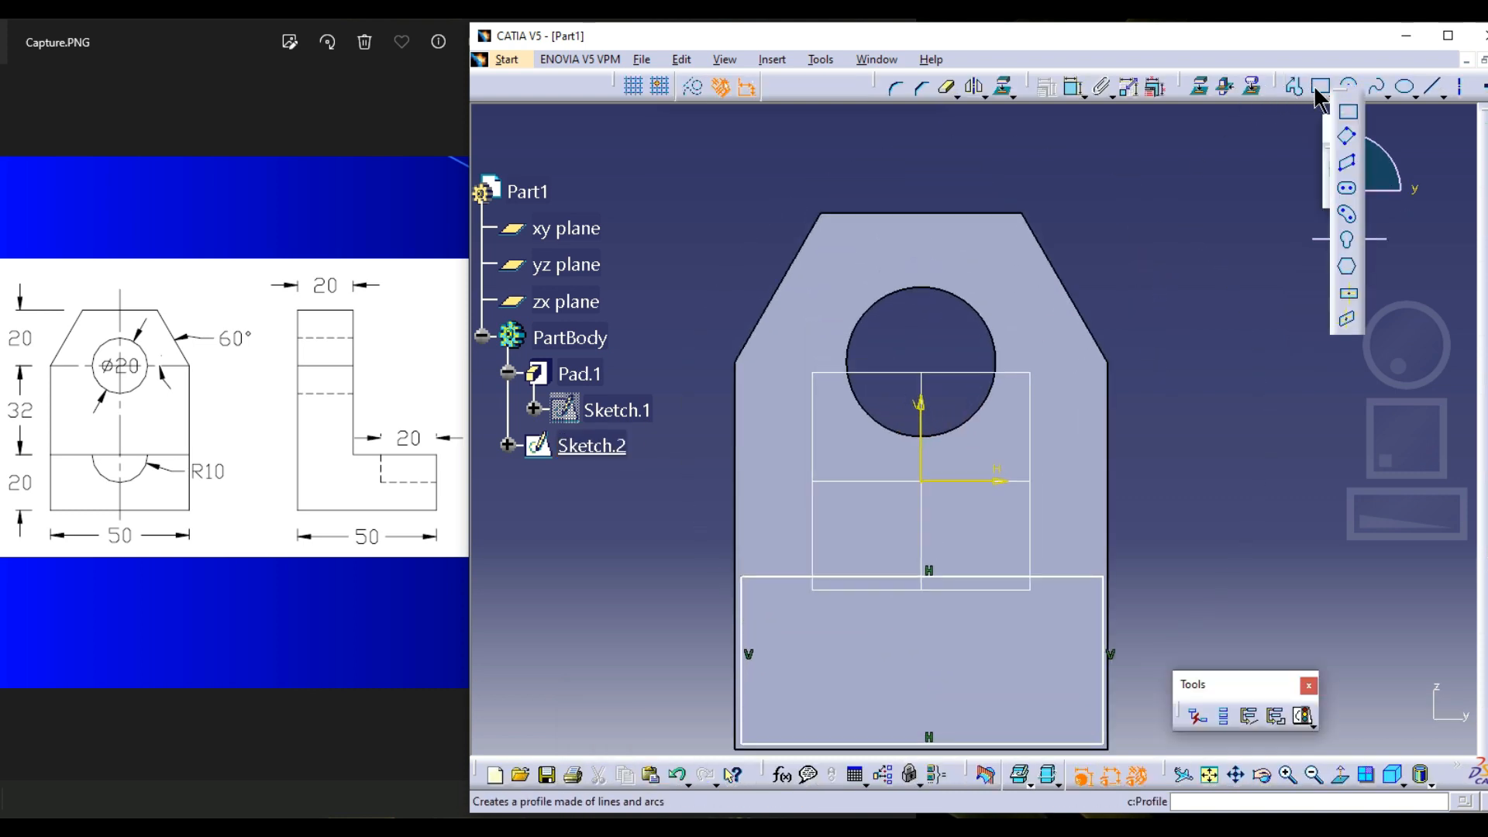
pyautogui.click(1347, 111)
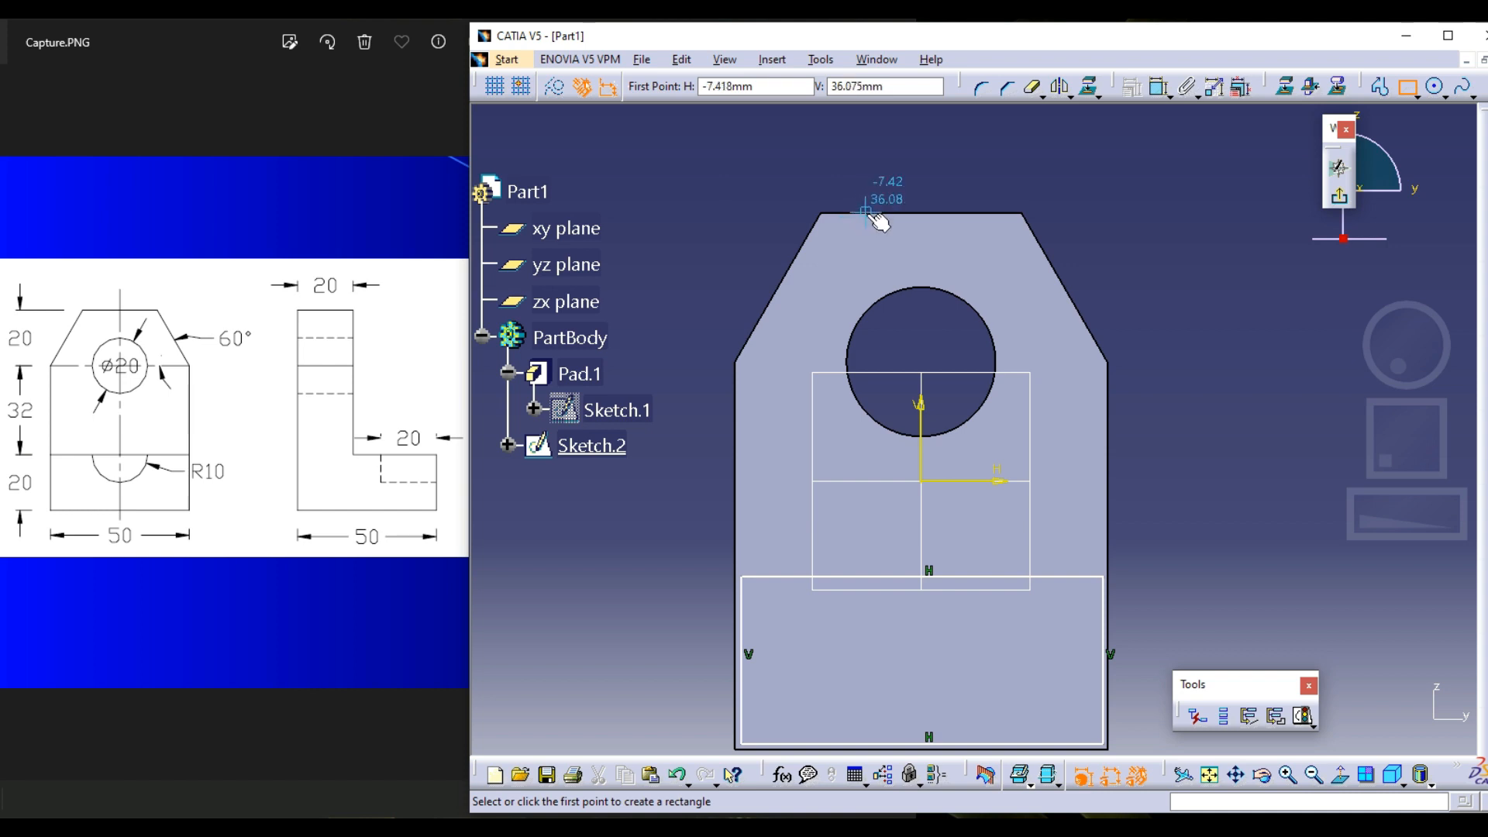
pyautogui.moveTo(900, 380); pyautogui.dragTo(940, 236, button='middle')
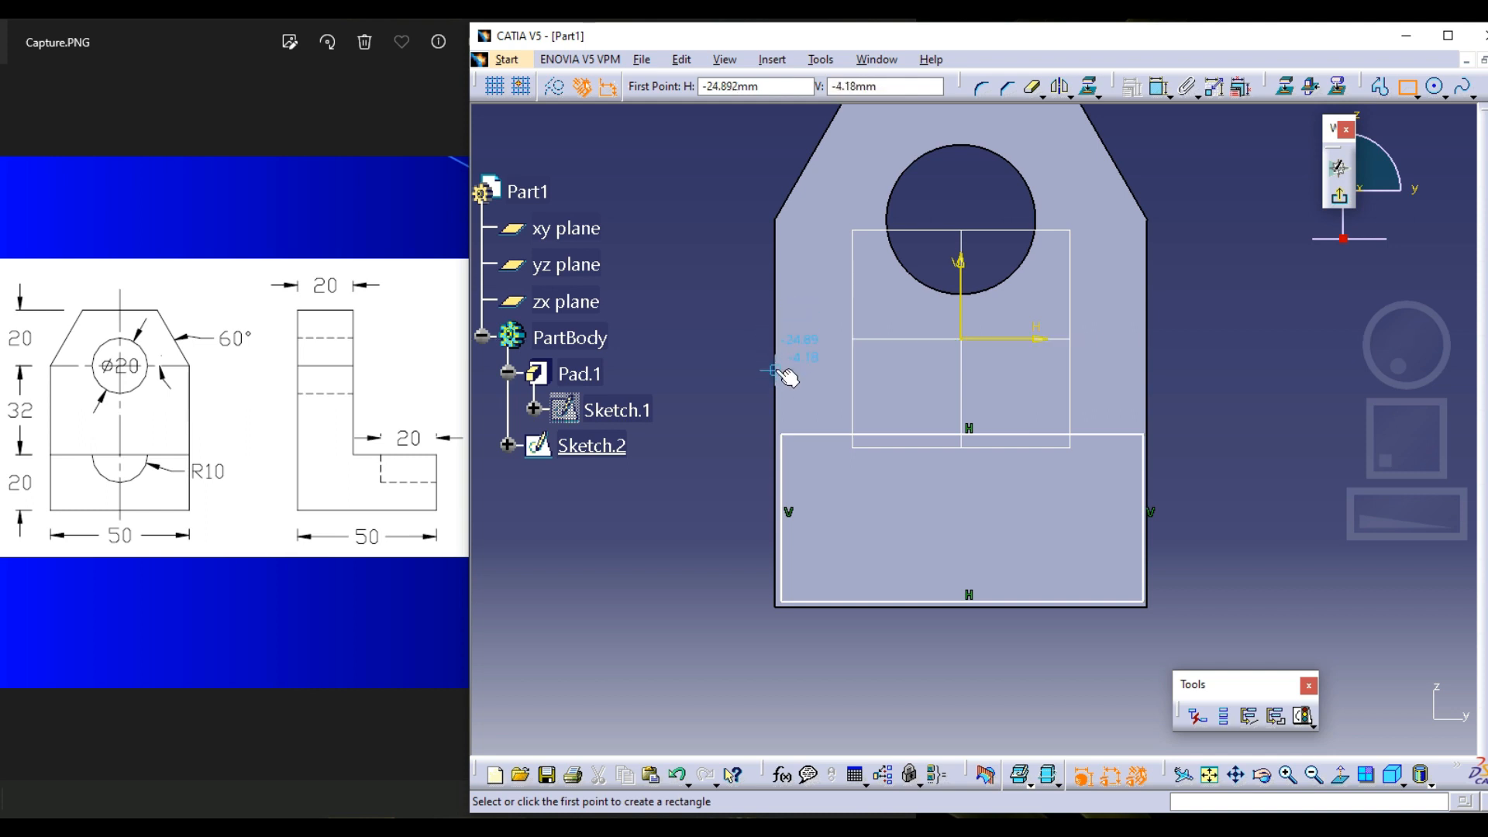
pyautogui.press('Escape')
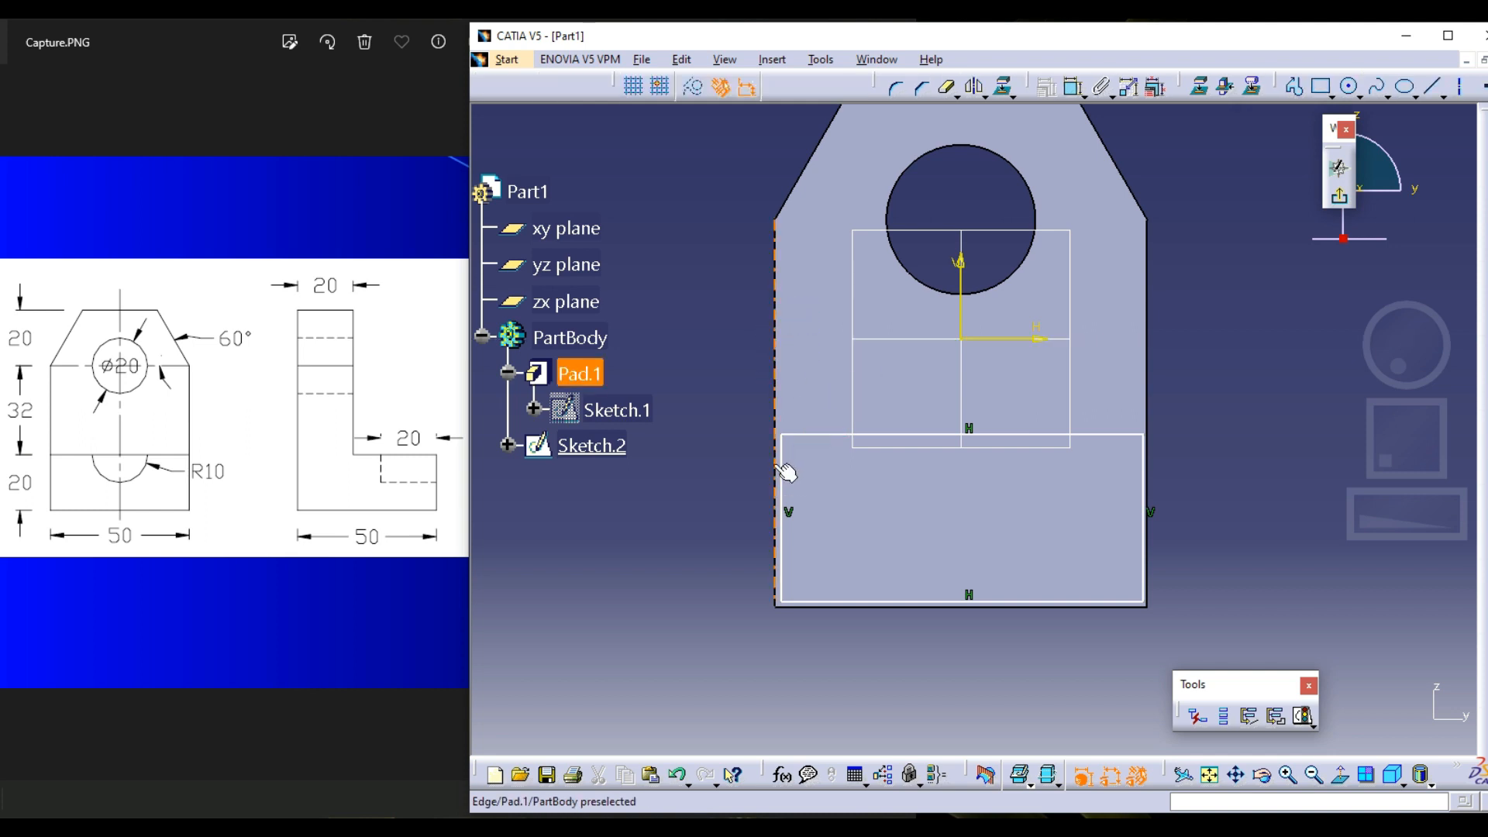
# Apply Coincidence constraints between the rectangle's two vertical sides and the plate's matching vertical edges
pyautogui.click(783, 476)
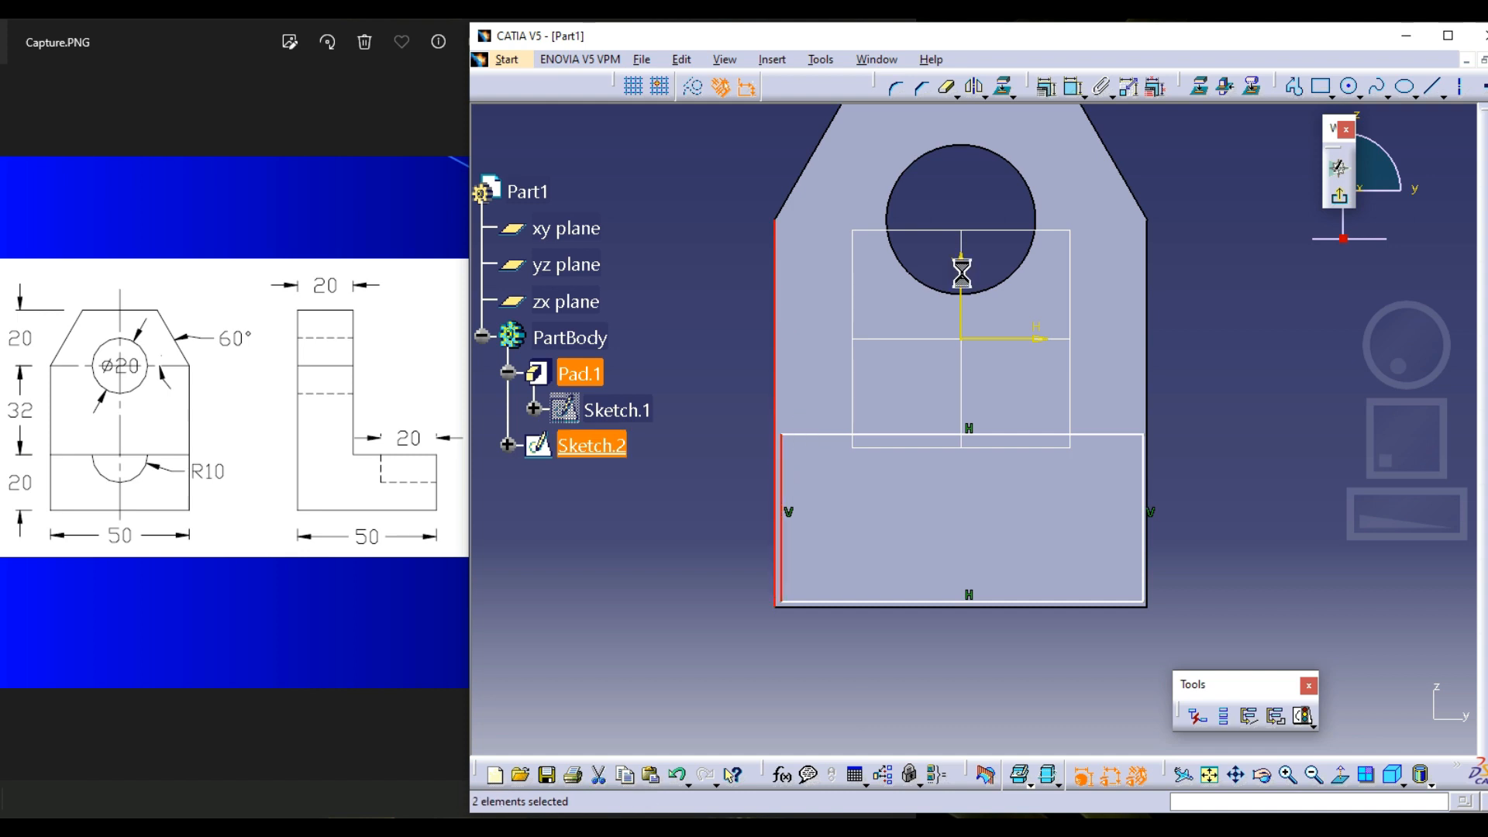
pyautogui.click(1046, 86)
pyautogui.click(1217, 249)
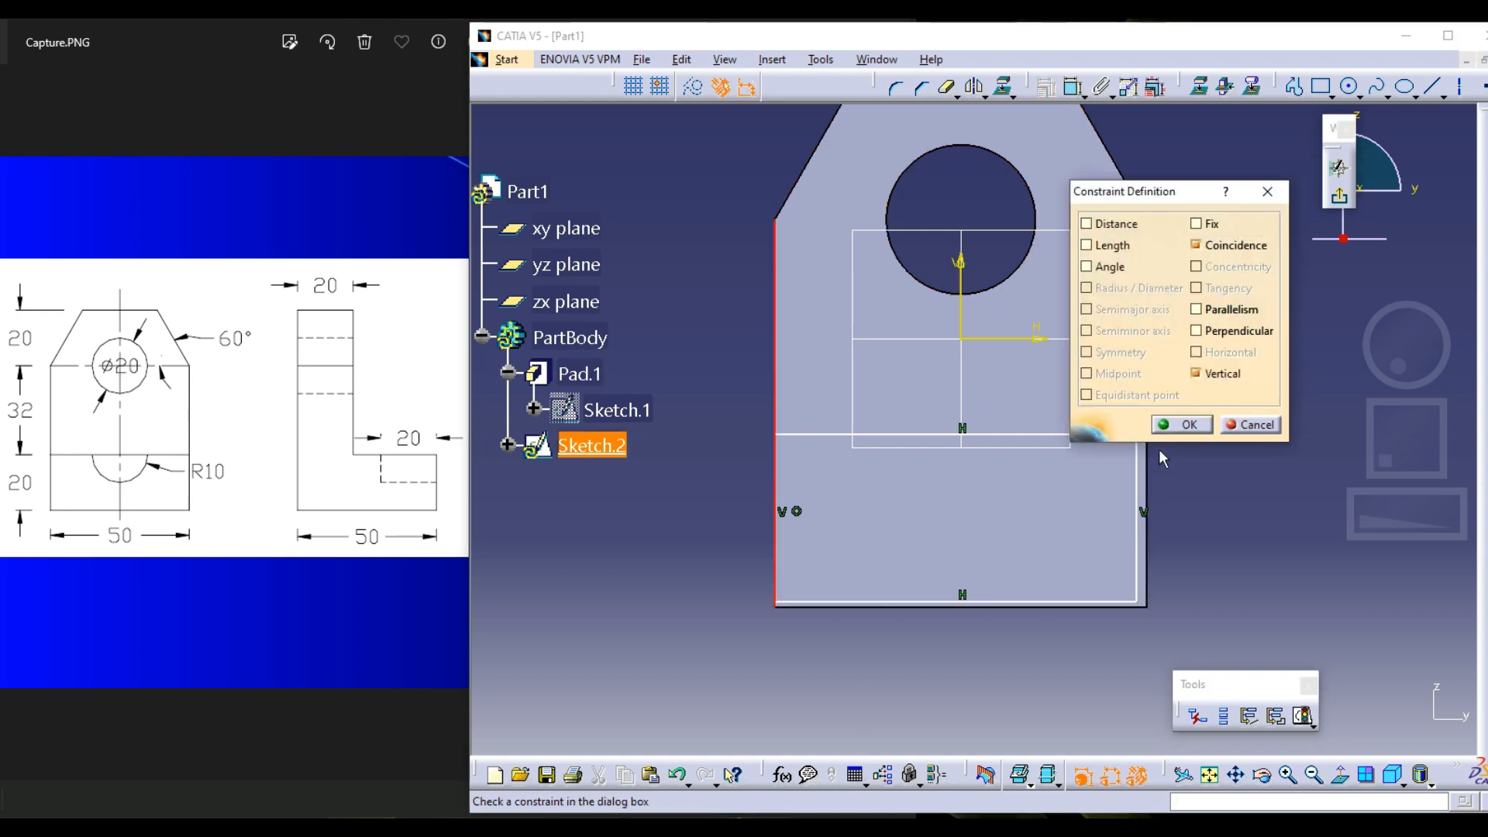
pyautogui.click(1182, 425)
pyautogui.click(1135, 470)
pyautogui.keyDown('ctrl'); pyautogui.click(1146, 465); pyautogui.keyUp('ctrl')
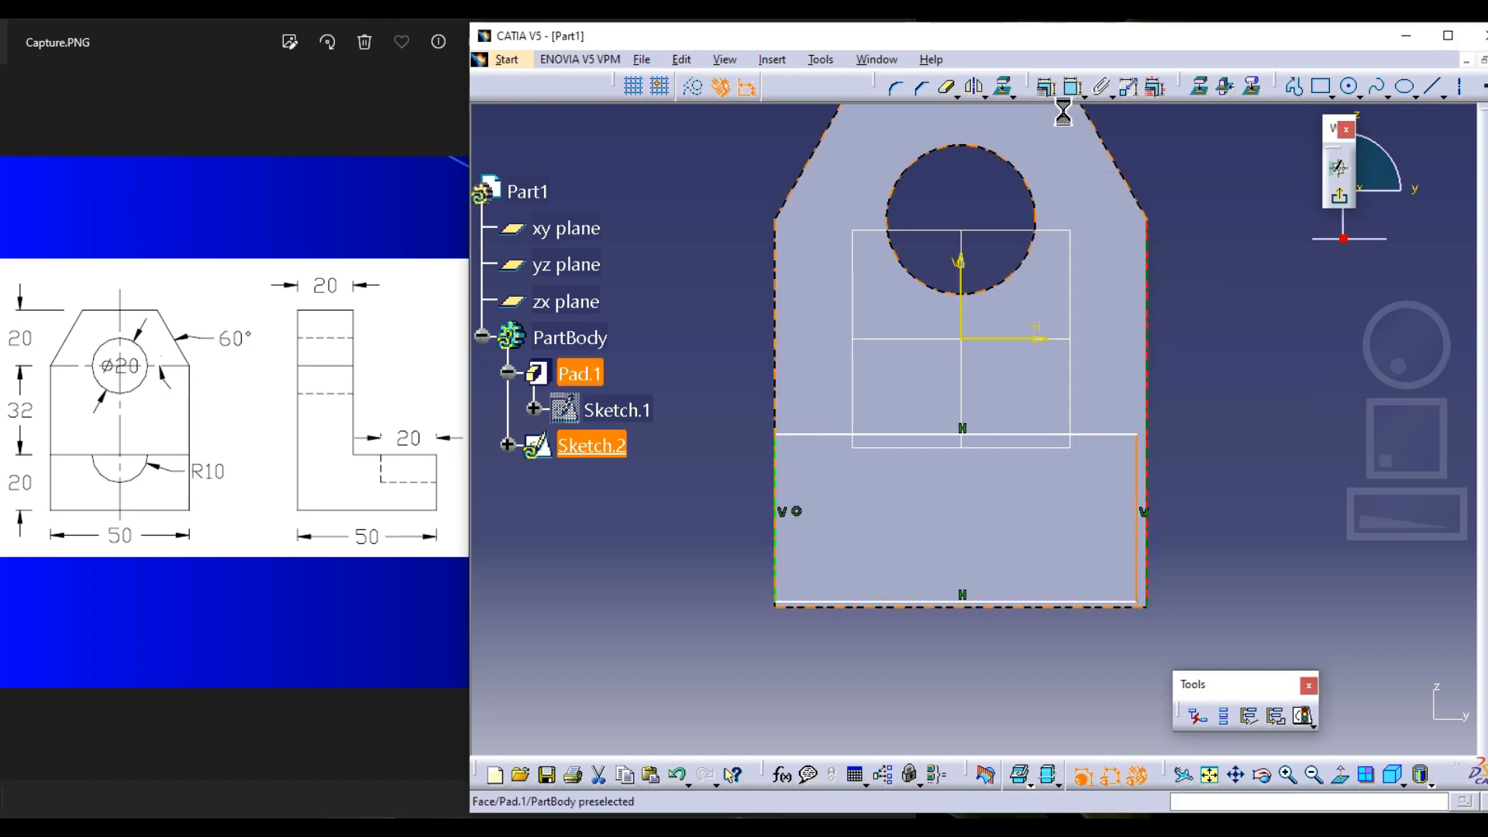
pyautogui.click(1050, 88)
pyautogui.click(1237, 244)
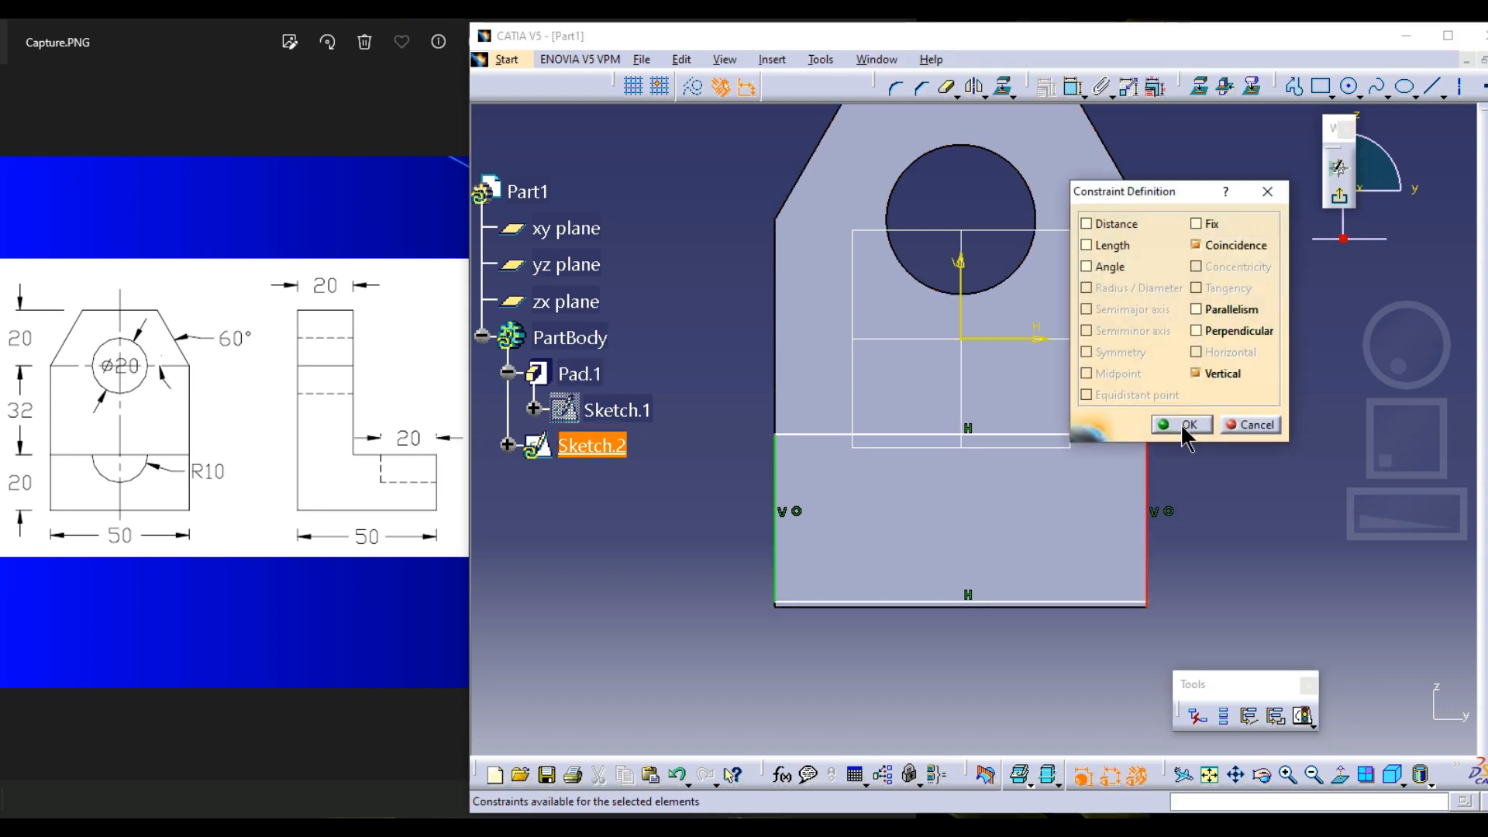
pyautogui.click(1184, 423)
pyautogui.click(1051, 603)
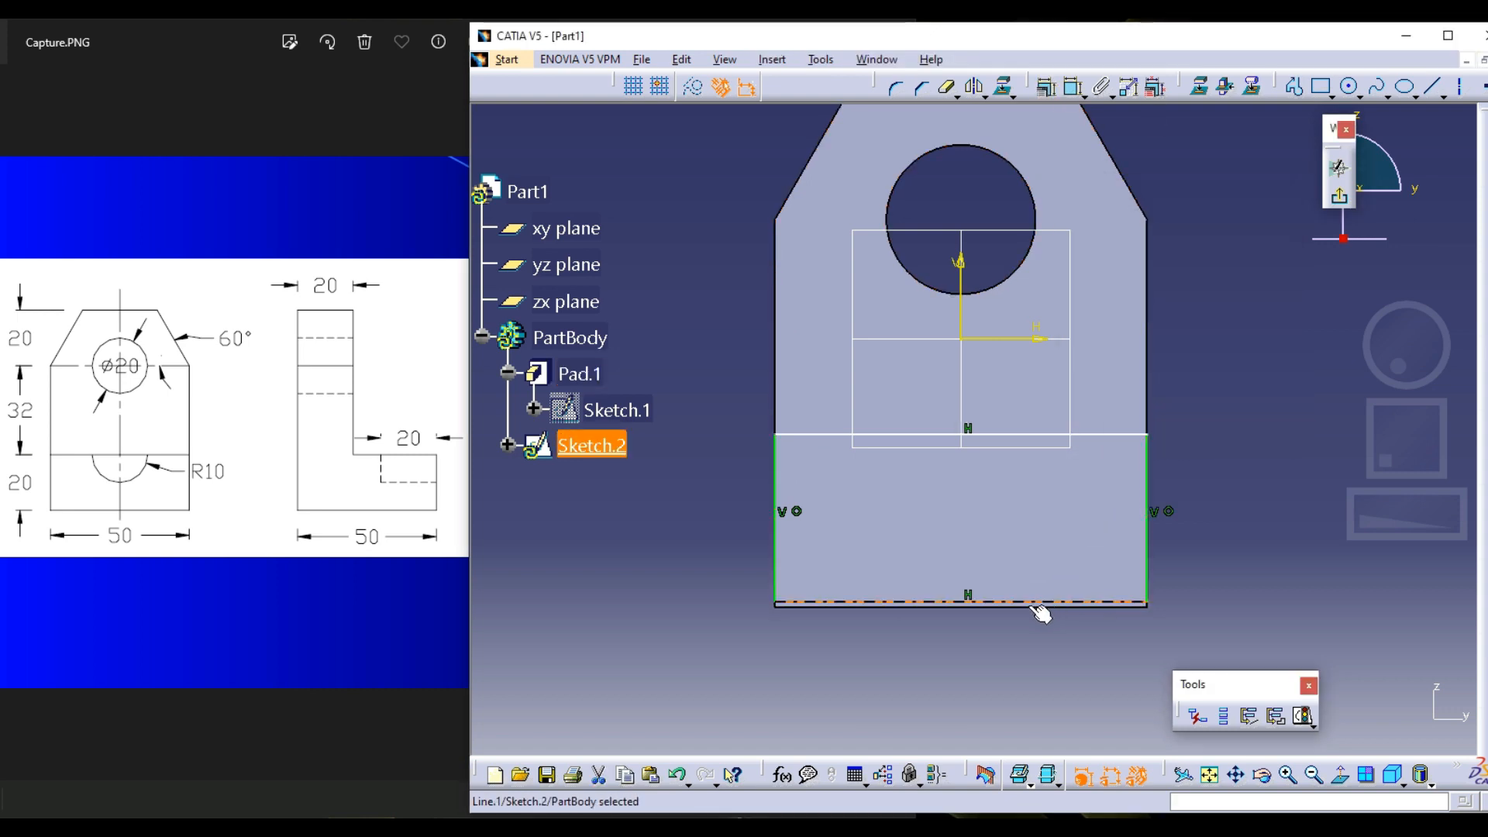
pyautogui.keyDown('ctrl'); pyautogui.click(1032, 607); pyautogui.keyUp('ctrl')
pyautogui.click(1239, 271)
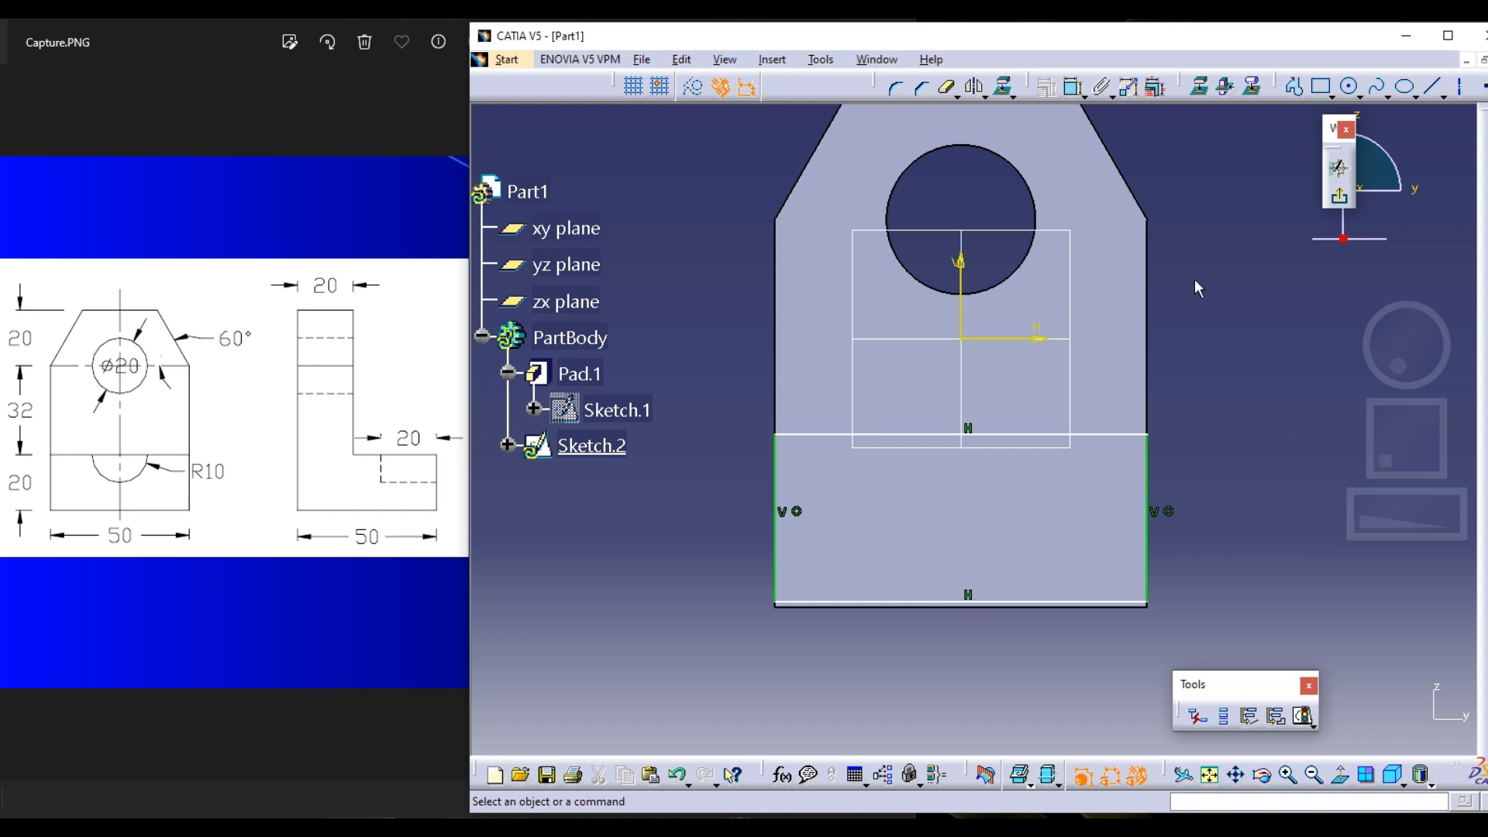
# Delete the whole rectangle and its constraints from Sketch.2 on the plate's front face
pyautogui.moveTo(694, 398); pyautogui.dragTo(1162, 616)
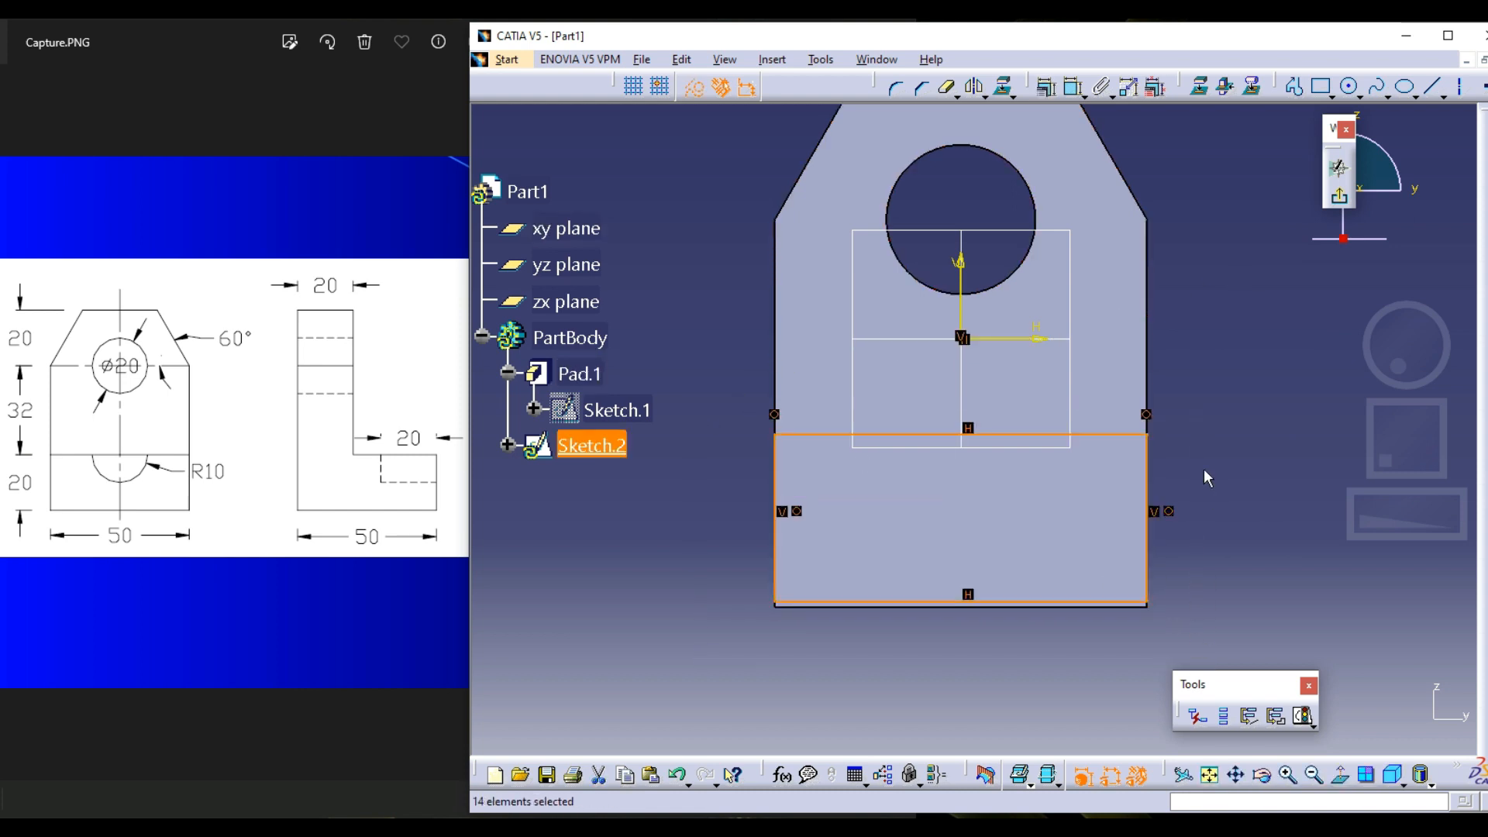
pyautogui.press('Delete')
pyautogui.moveTo(1146, 393); pyautogui.dragTo(1155, 419, button='middle')
pyautogui.click(1136, 396)
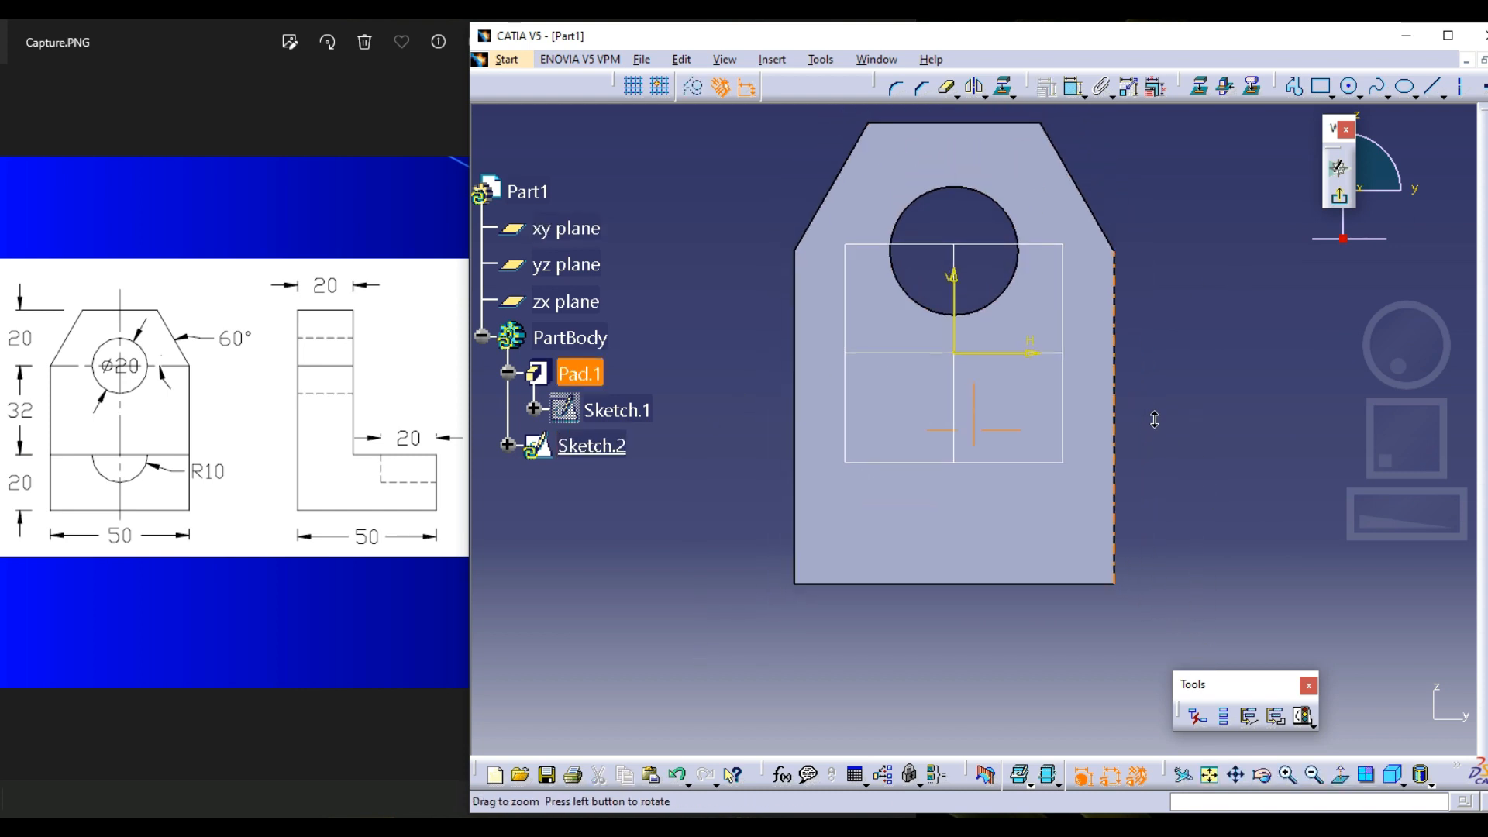
pyautogui.click(1238, 261)
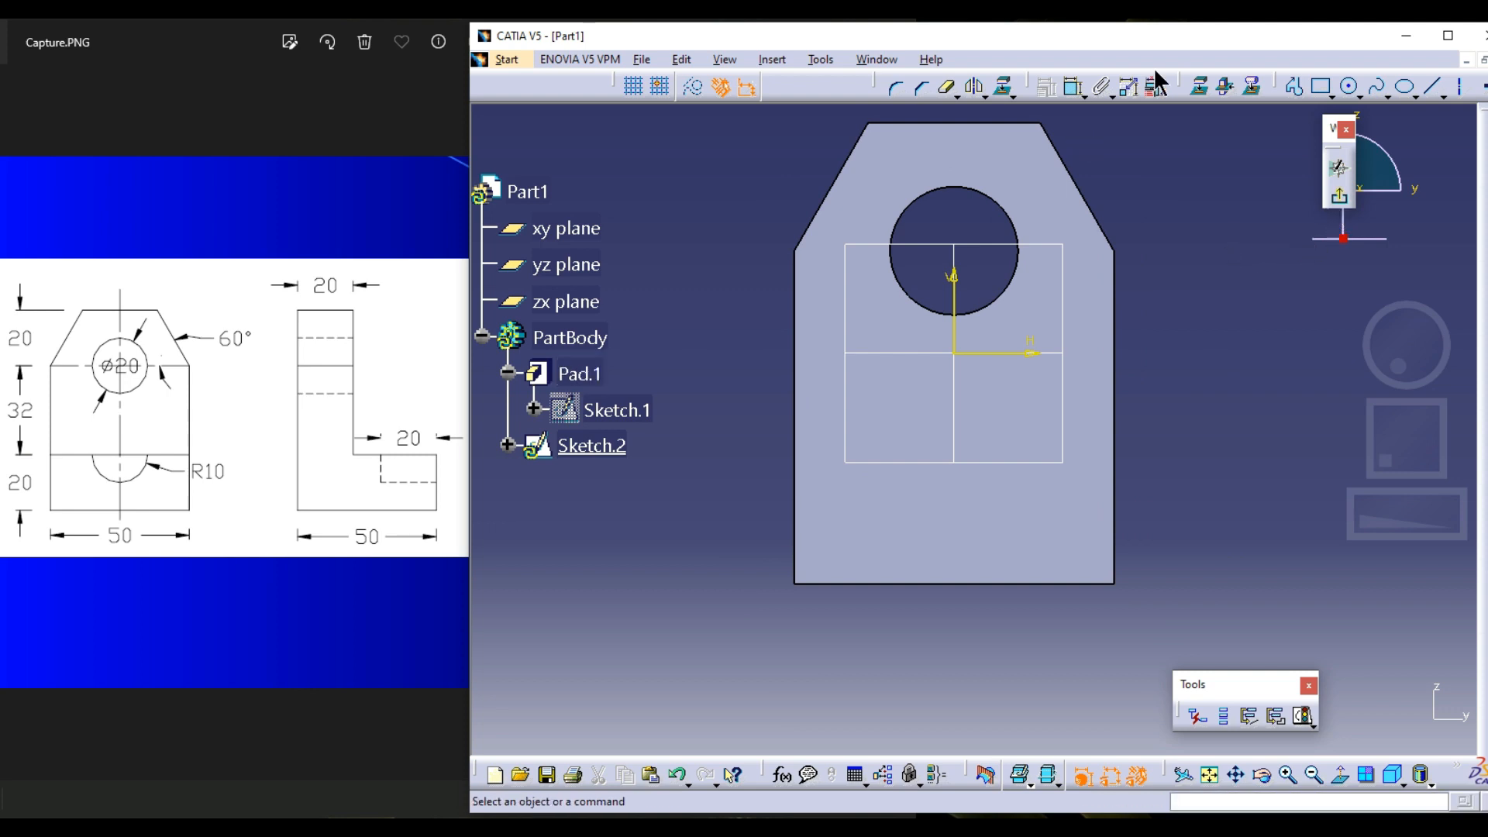
# Remove the 3D Geometry toolbar from the workspace and maximize the modelling window
pyautogui.moveTo(1178, 89); pyautogui.dragTo(1197, 159)
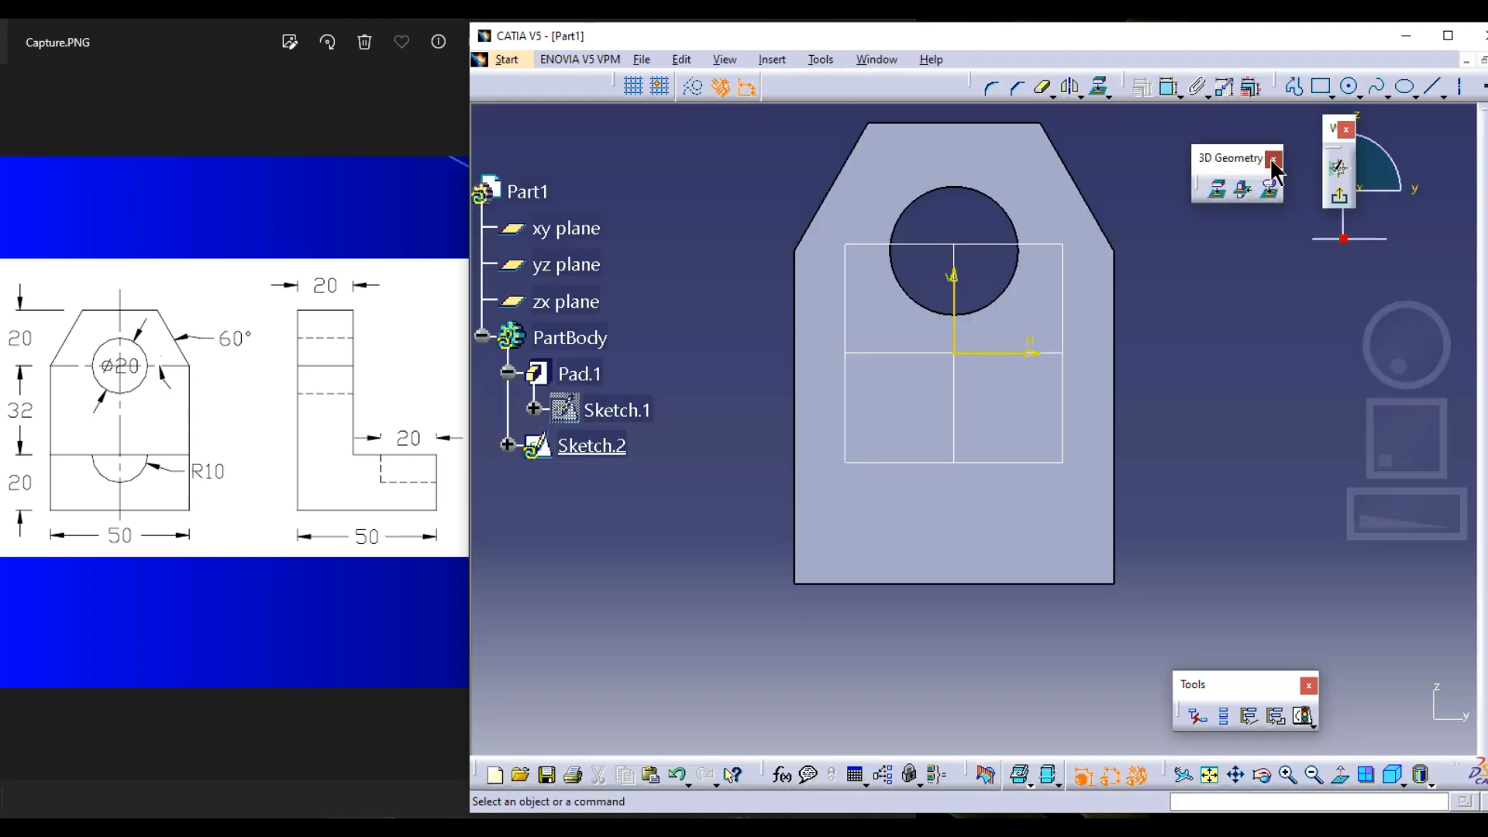
pyautogui.click(1272, 156)
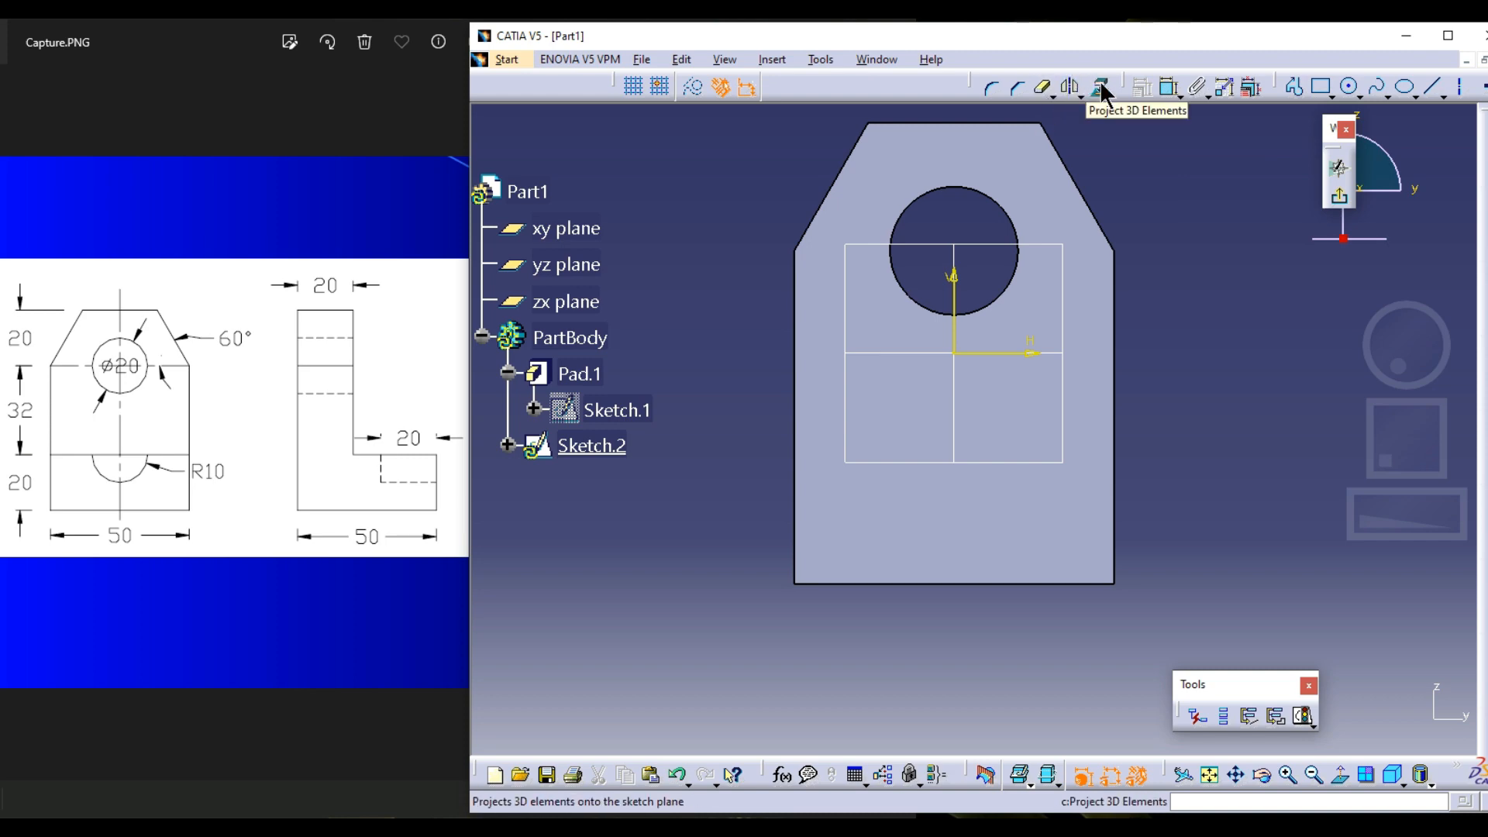
pyautogui.click(1448, 36)
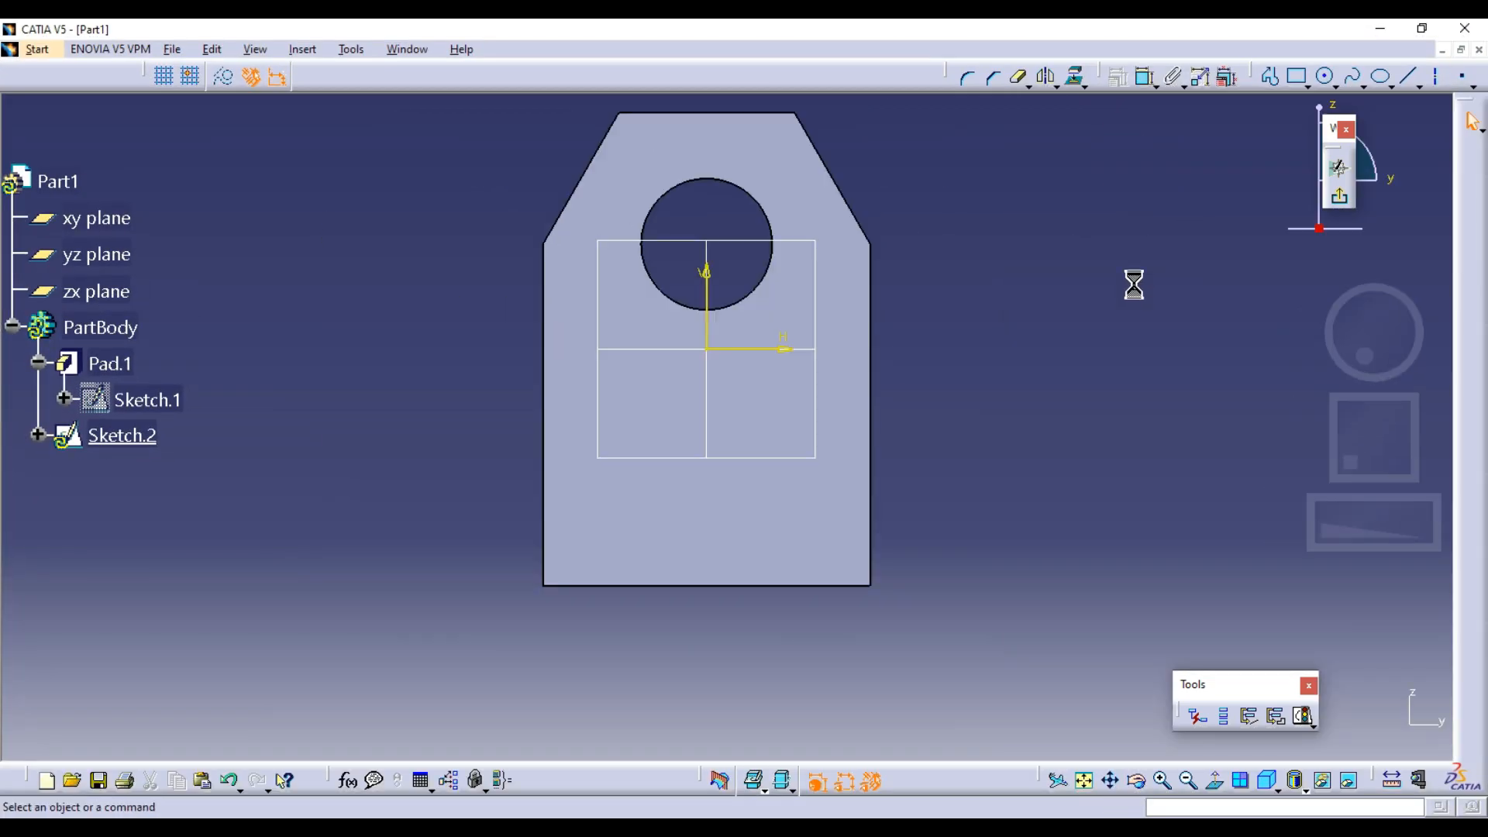
# Project the circular edge of the plate's hole onto the Sketch.2 plane with Project 3D Elements
pyautogui.moveTo(561, 308); pyautogui.dragTo(679, 444, button='middle')
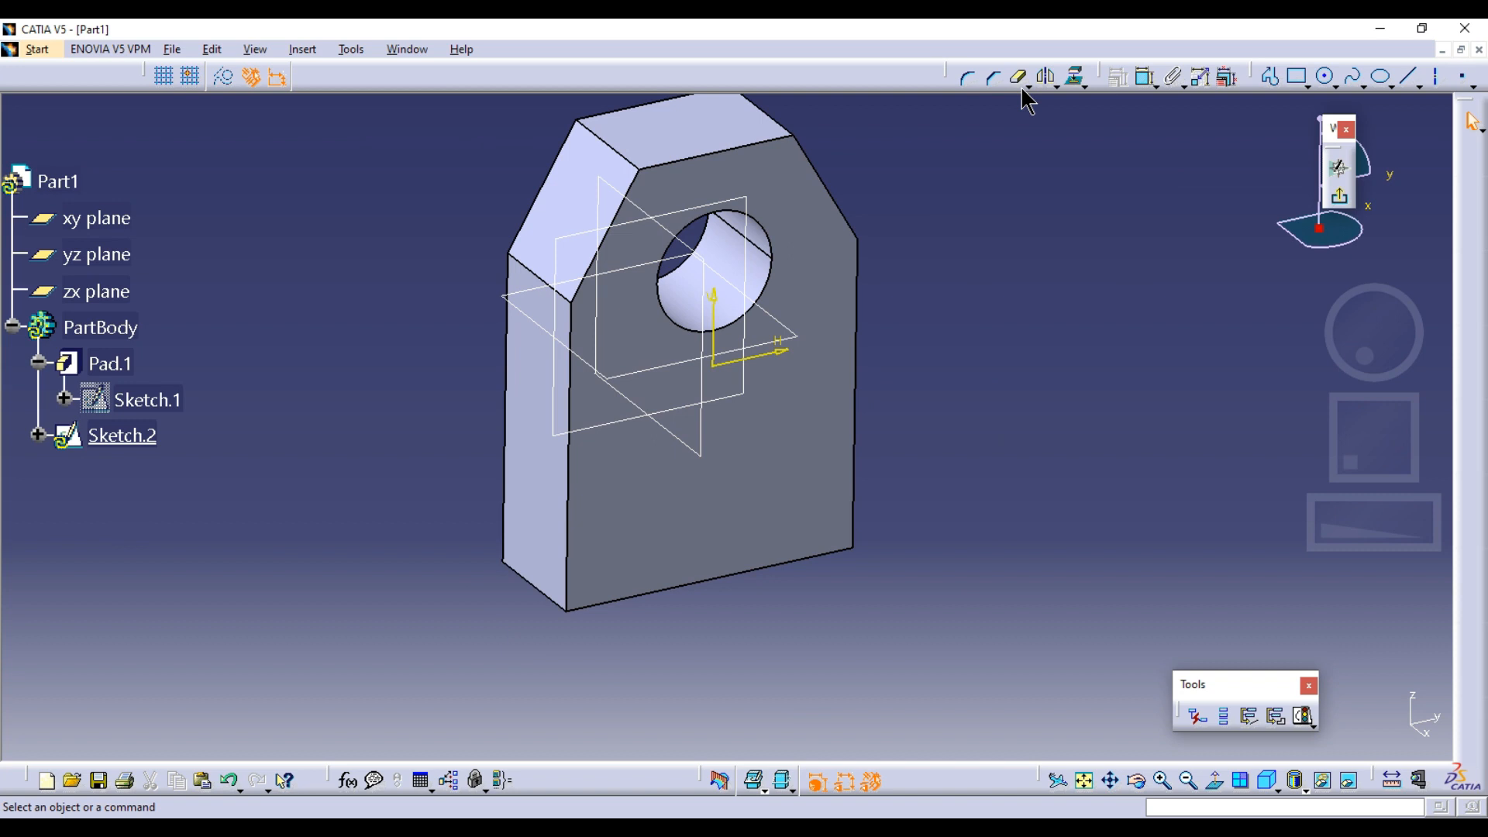
pyautogui.click(1072, 76)
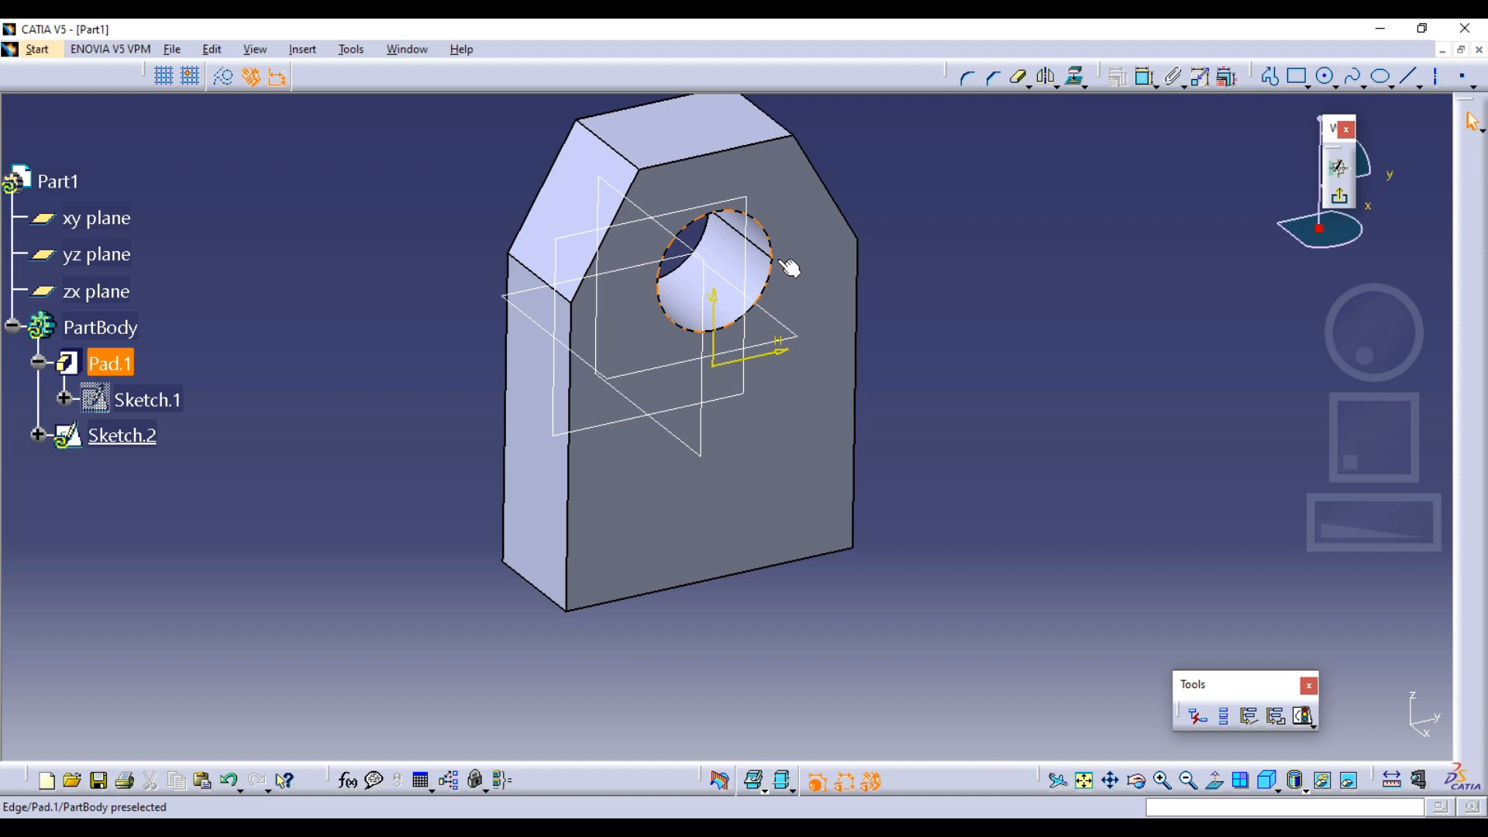
pyautogui.click(1214, 779)
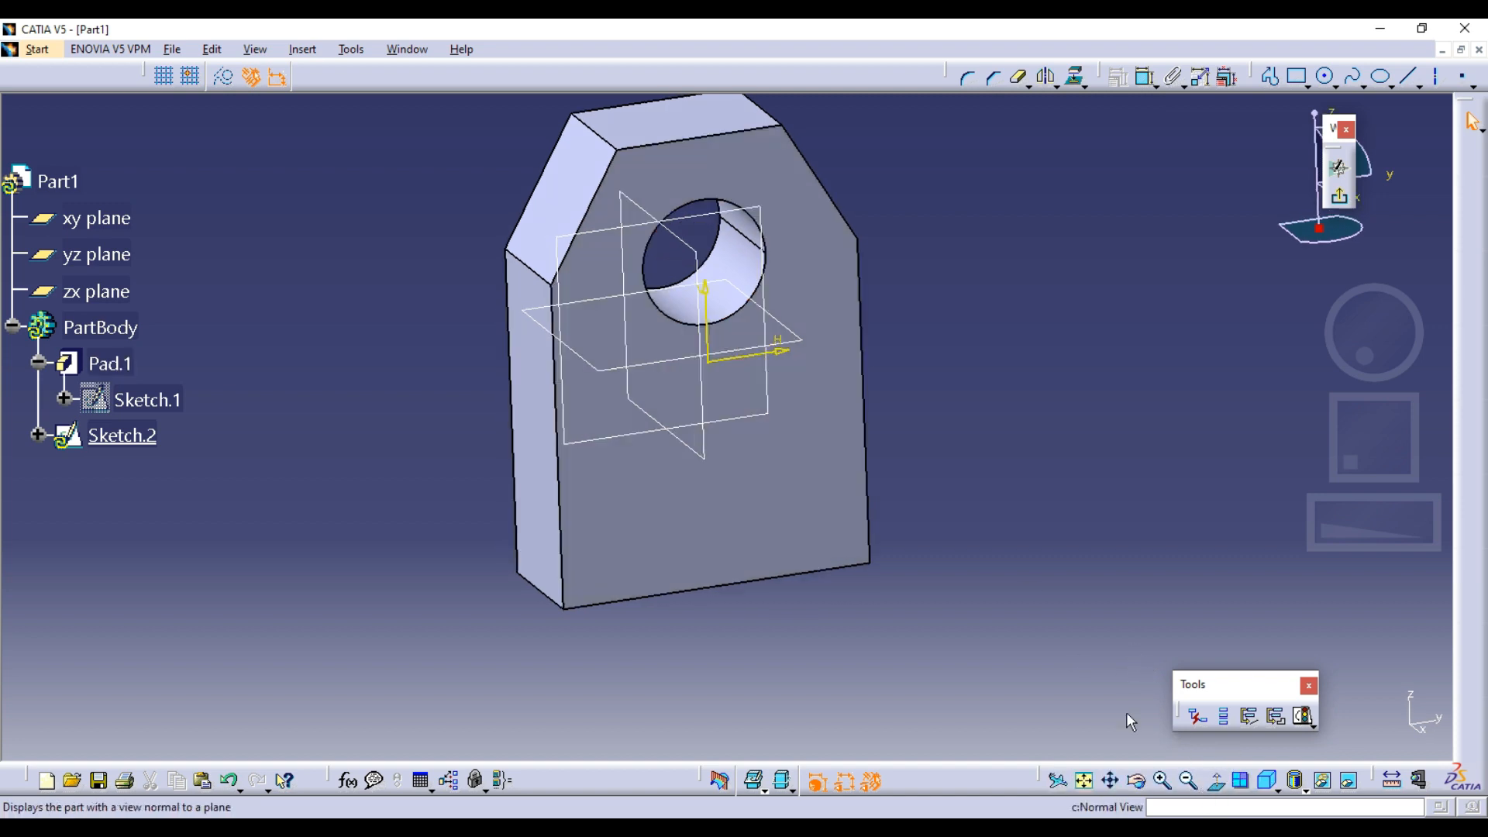
pyautogui.moveTo(966, 235)
pyautogui.mouseDown(button='middle')
pyautogui.moveTo(1006, 332)
pyautogui.moveTo(1101, 194)
pyautogui.mouseUp(button='middle')
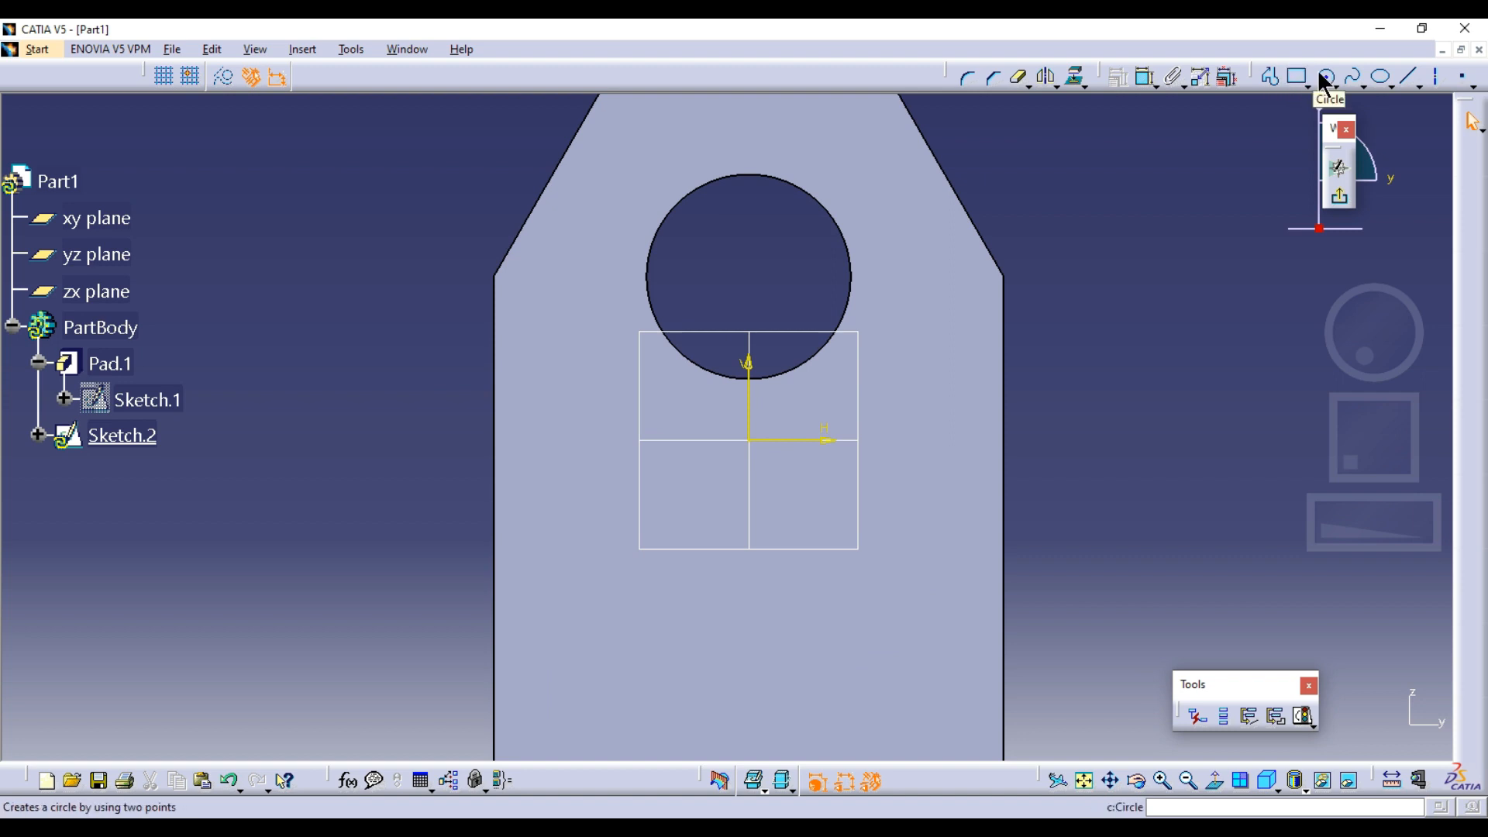
pyautogui.click(1077, 79)
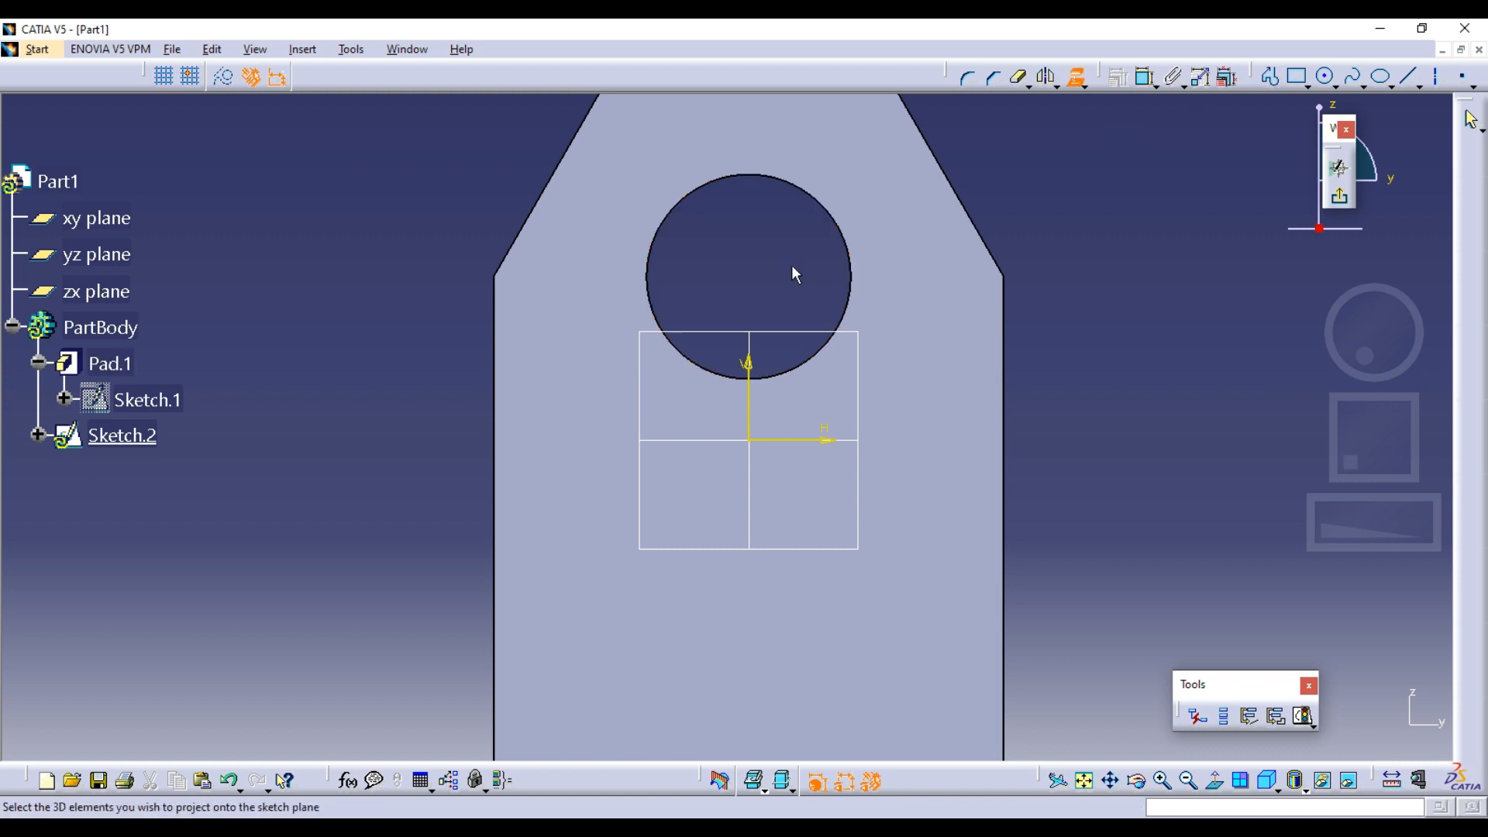
pyautogui.click(806, 194)
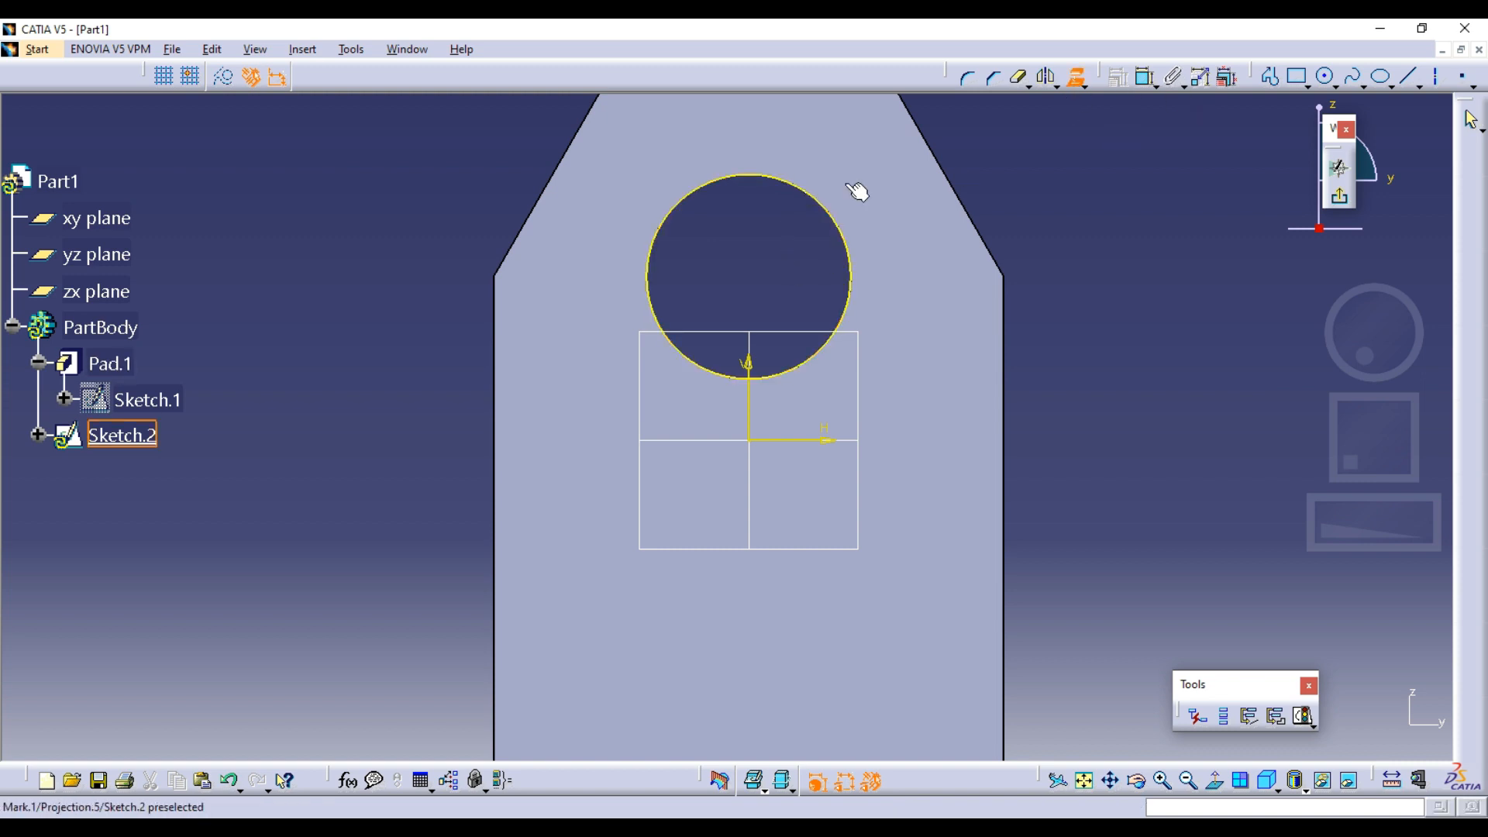
pyautogui.click(1076, 77)
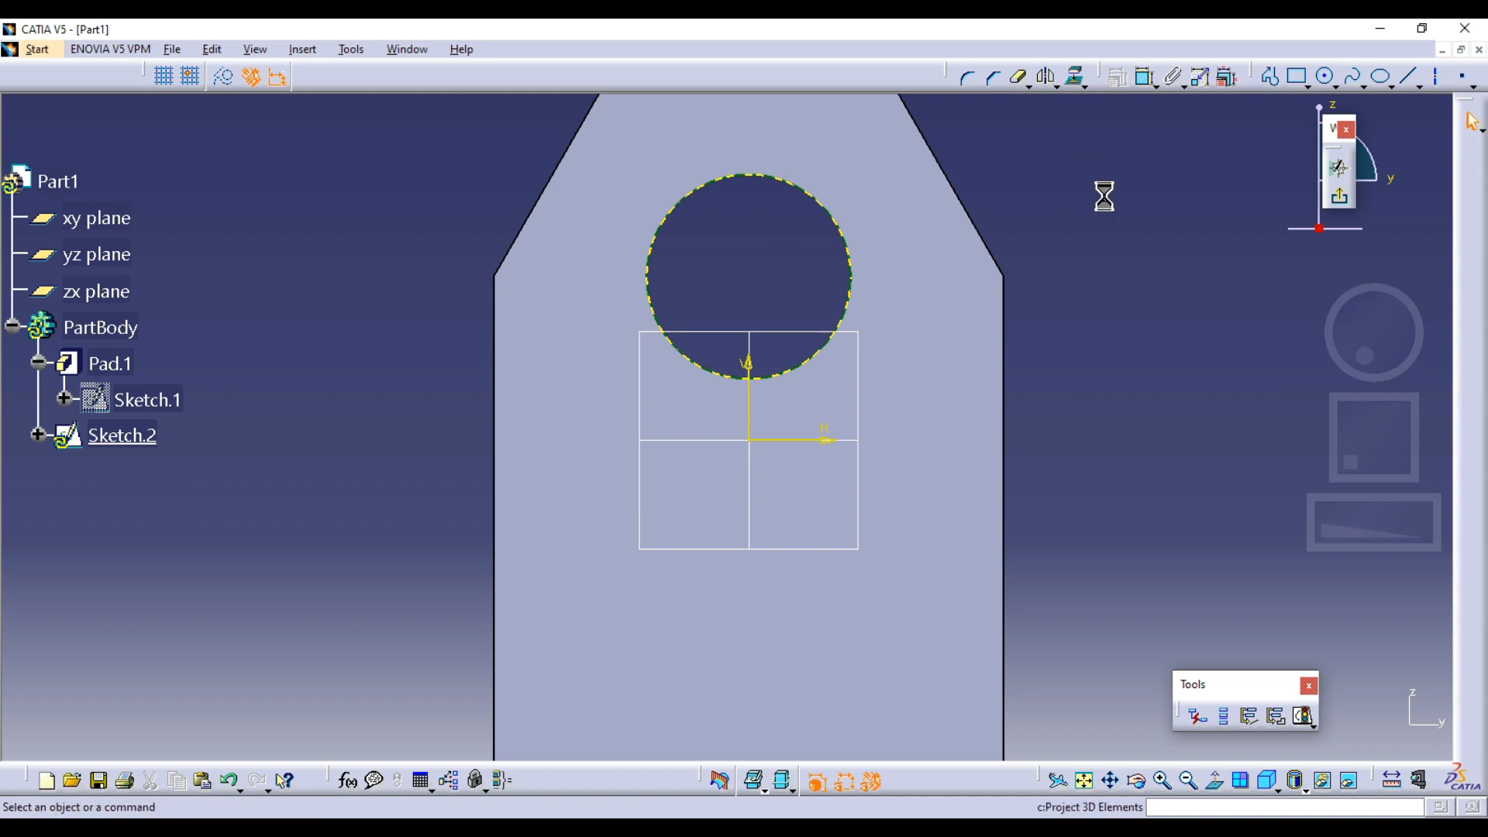
# Exit the sketch and pad the projected hole circle 20 mm outward from the plate's front face
pyautogui.click(1348, 200)
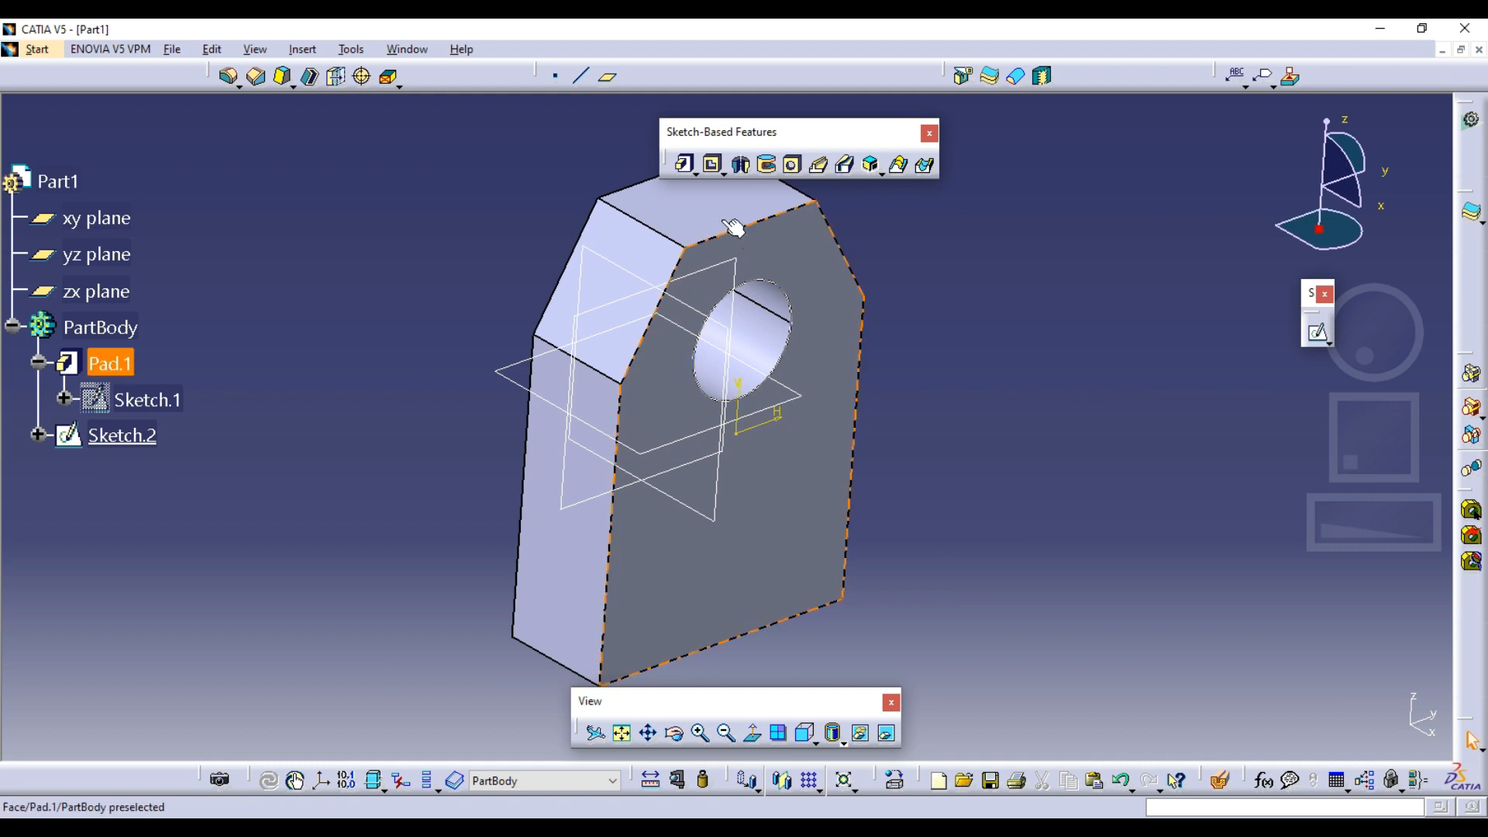
pyautogui.click(684, 164)
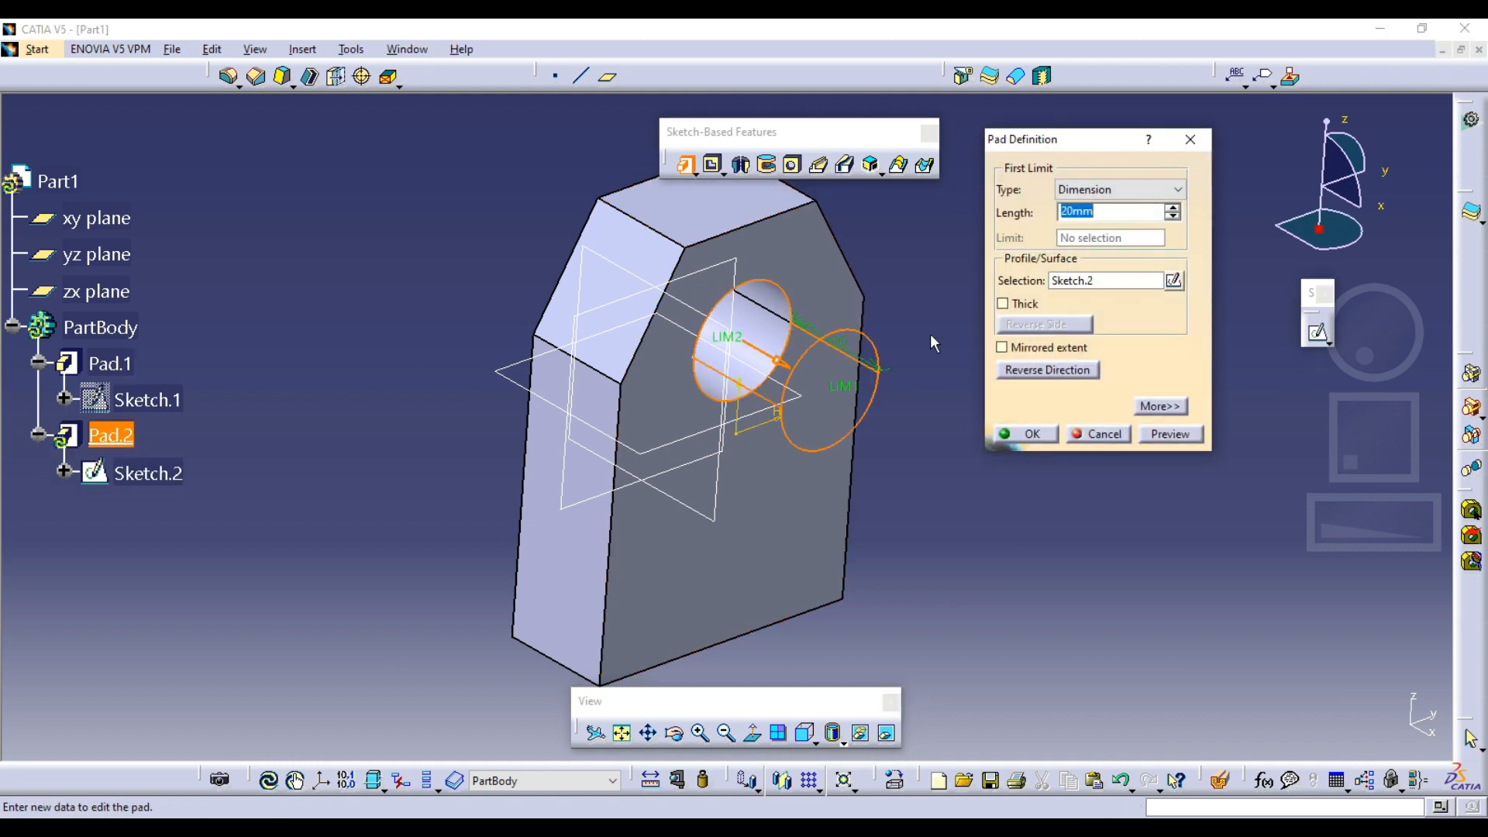
pyautogui.click(1023, 434)
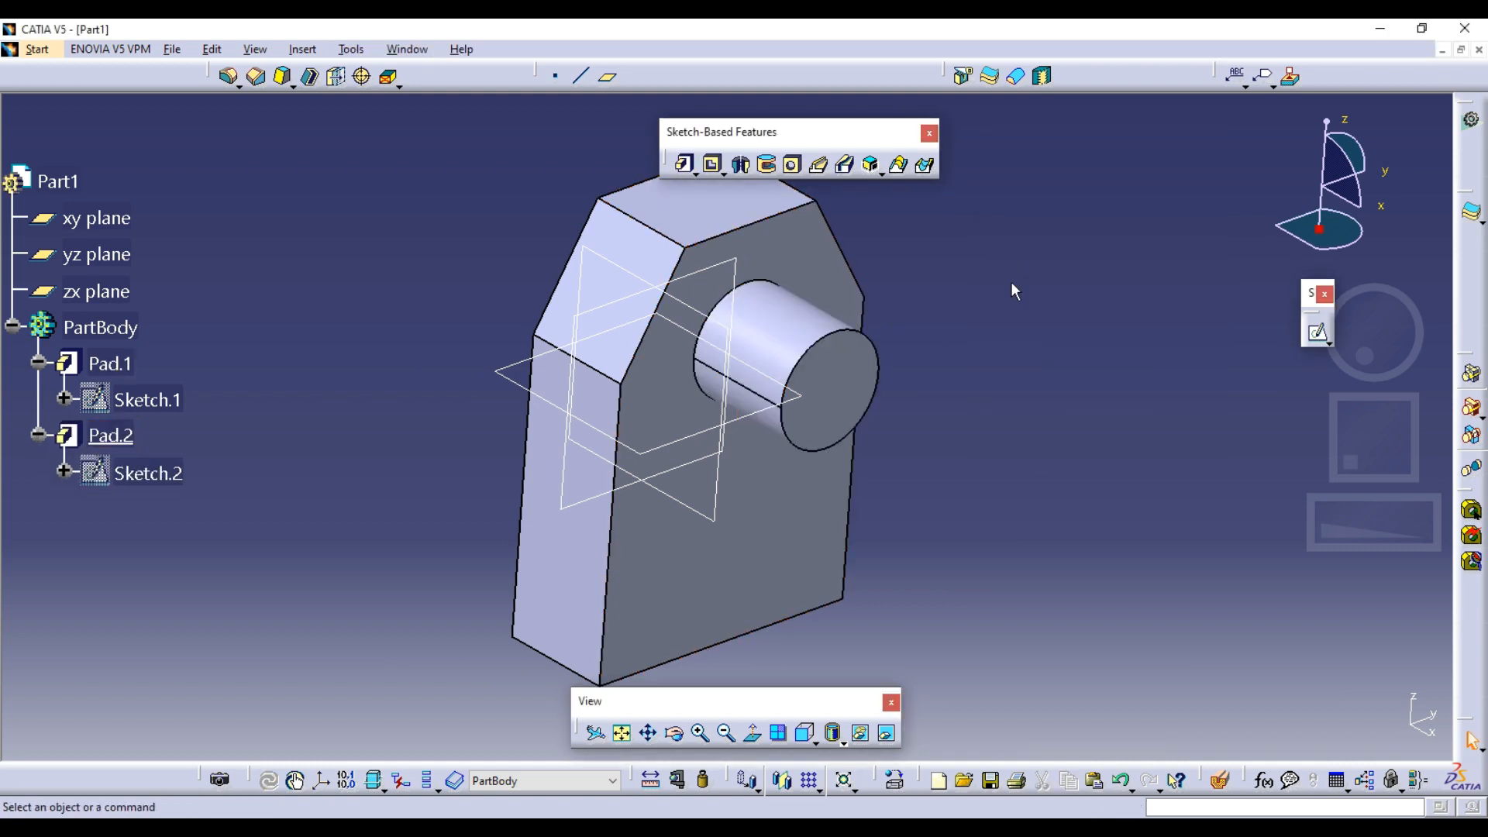
# Start a new sketch on the plate's slanted upper side face and project that face's outline into it
pyautogui.moveTo(986, 294); pyautogui.dragTo(654, 372, button='middle')
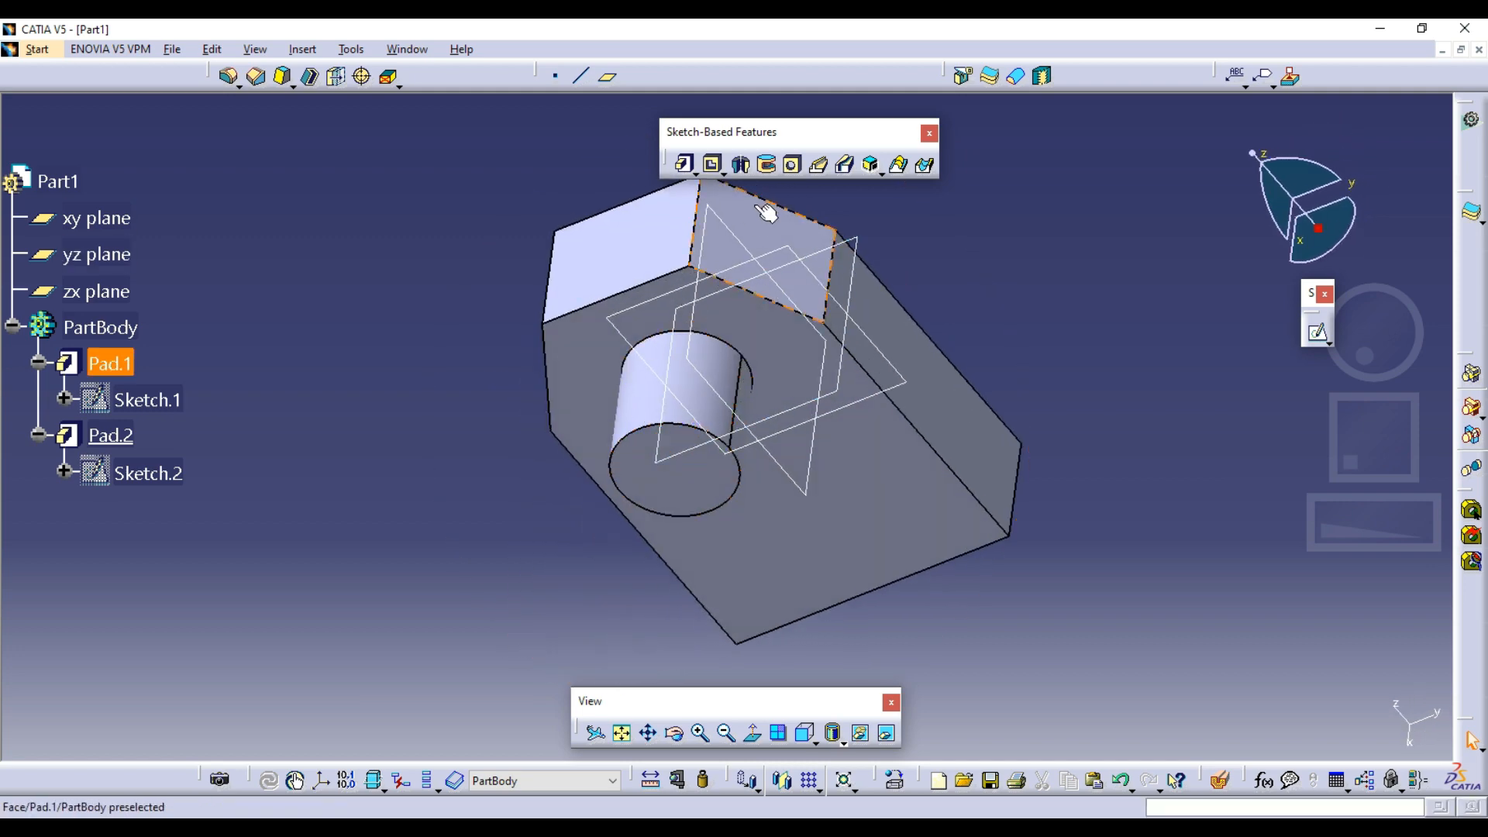
pyautogui.moveTo(913, 402); pyautogui.dragTo(775, 343, button='middle')
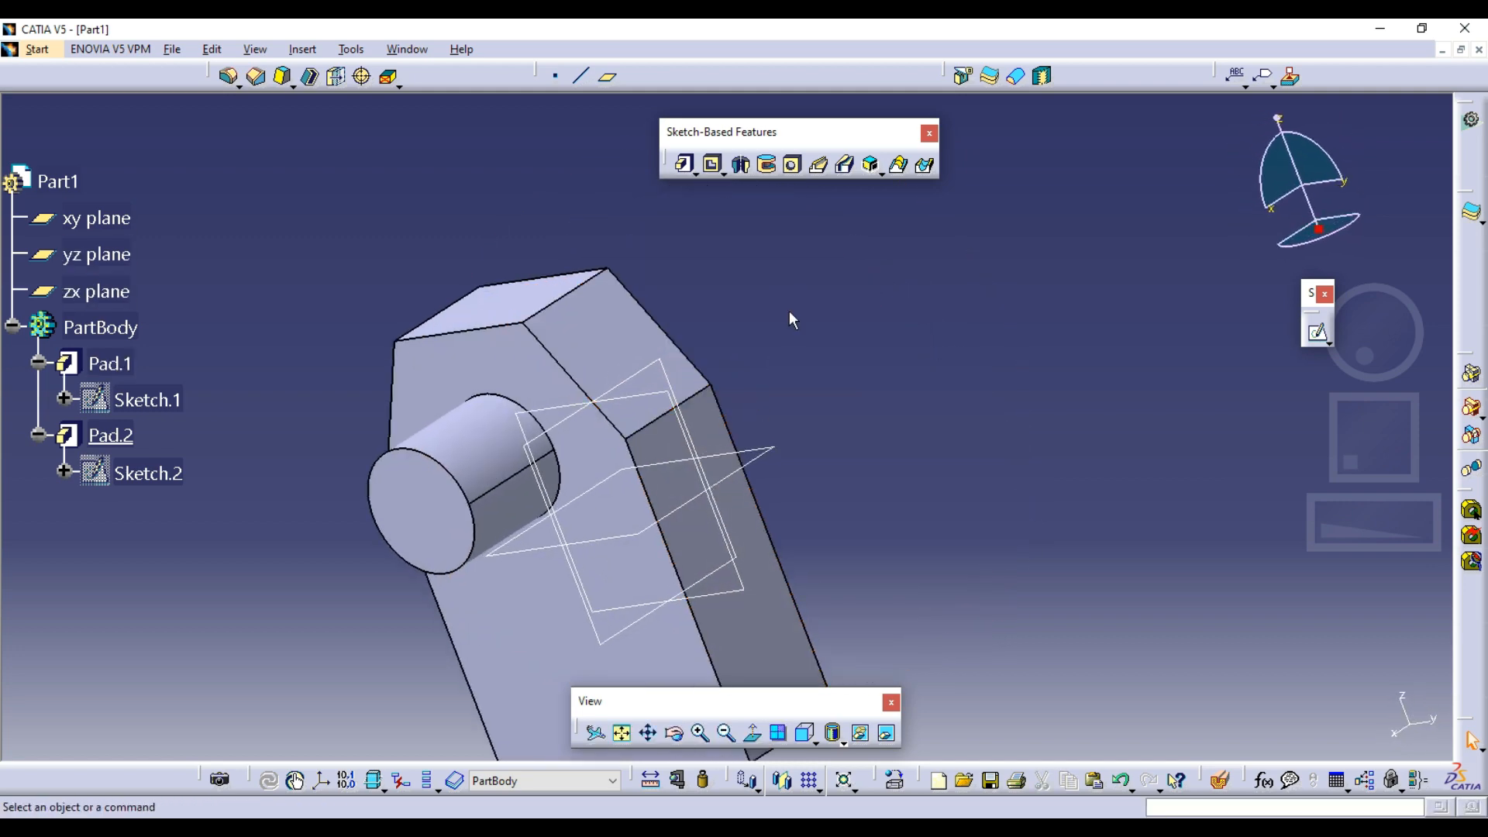
pyautogui.click(1317, 332)
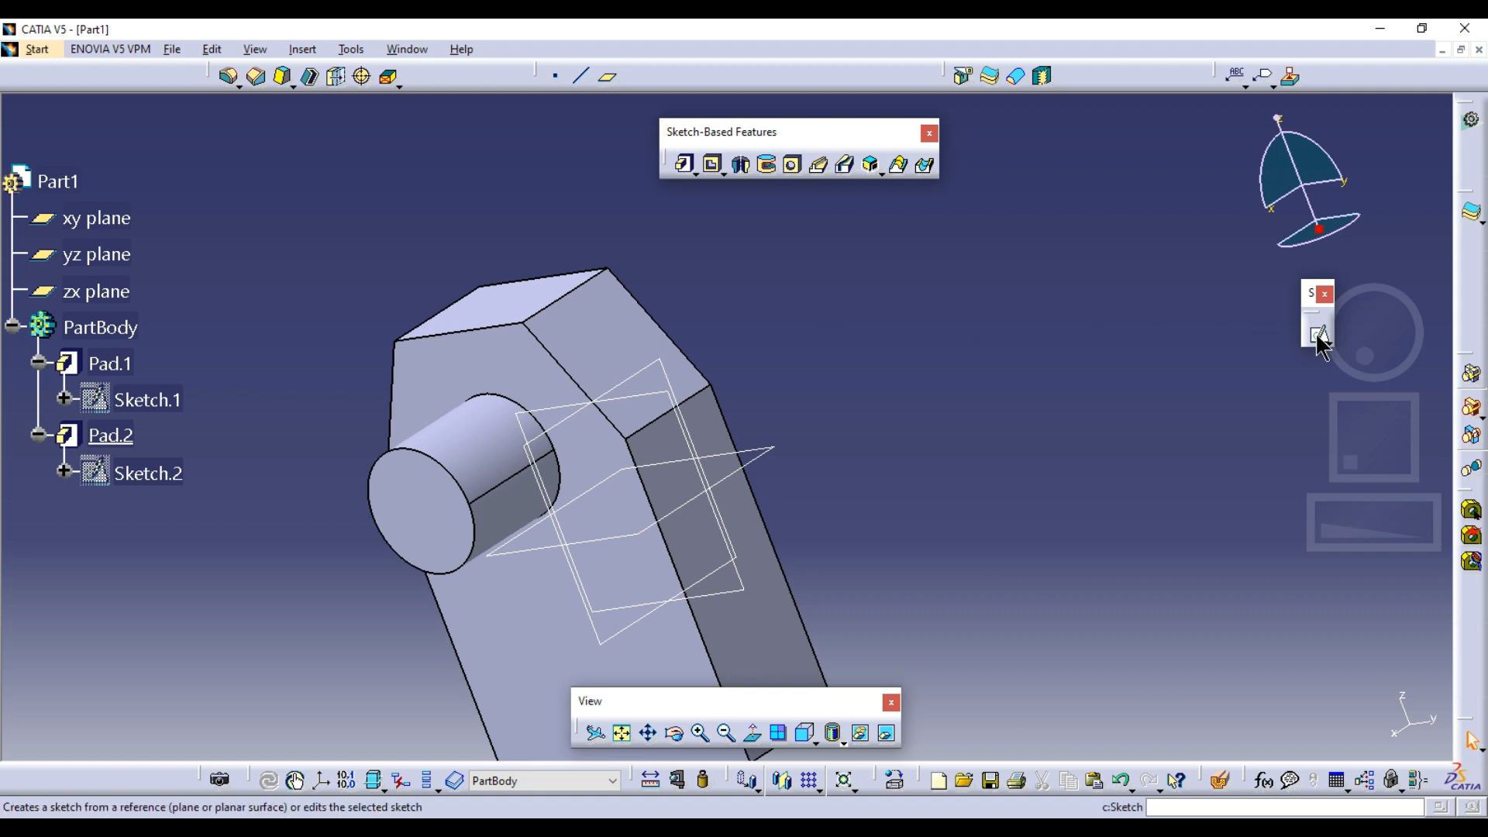
pyautogui.click(582, 305)
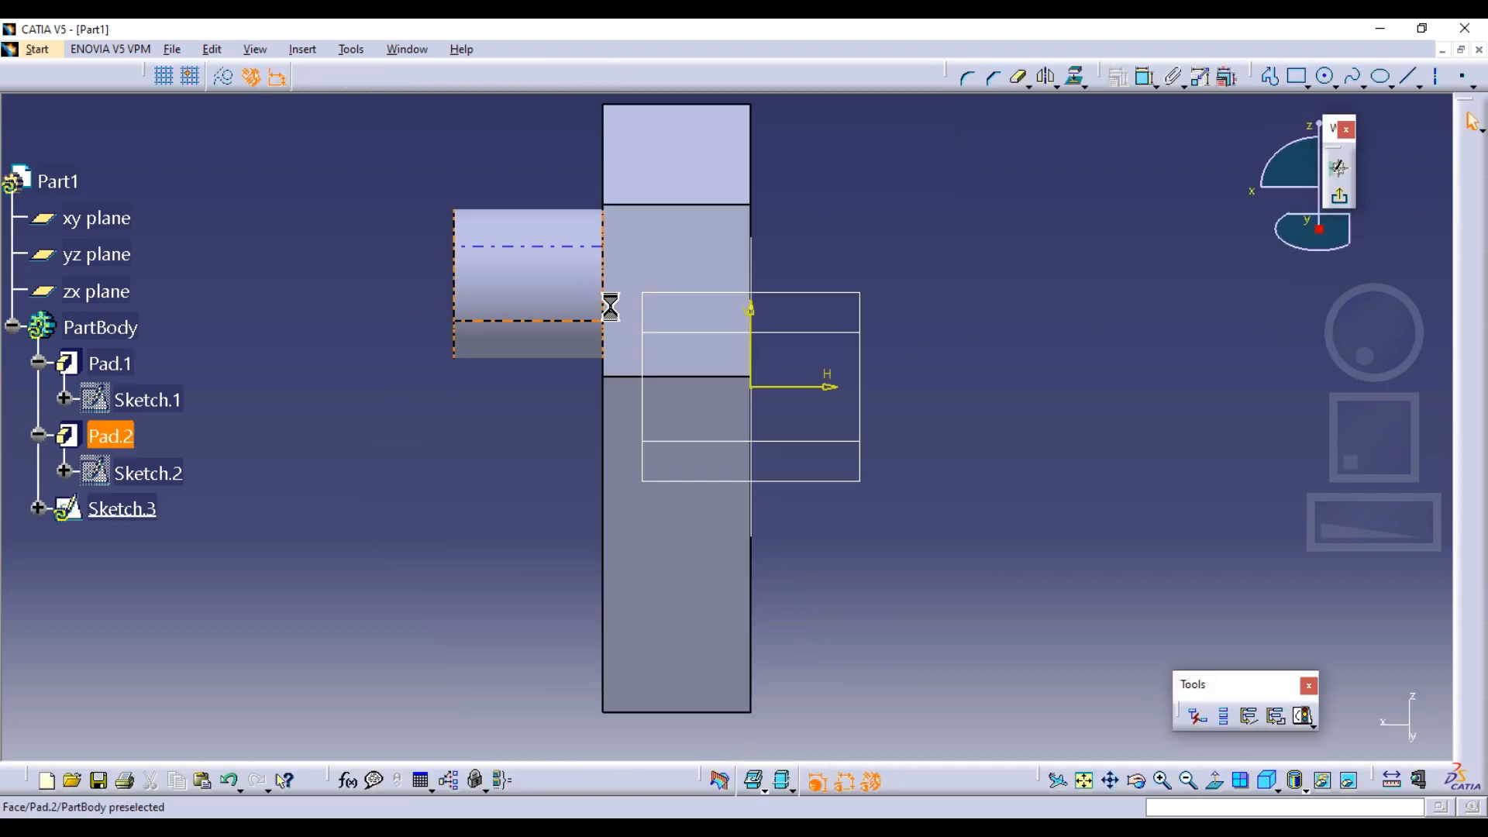
pyautogui.click(1076, 77)
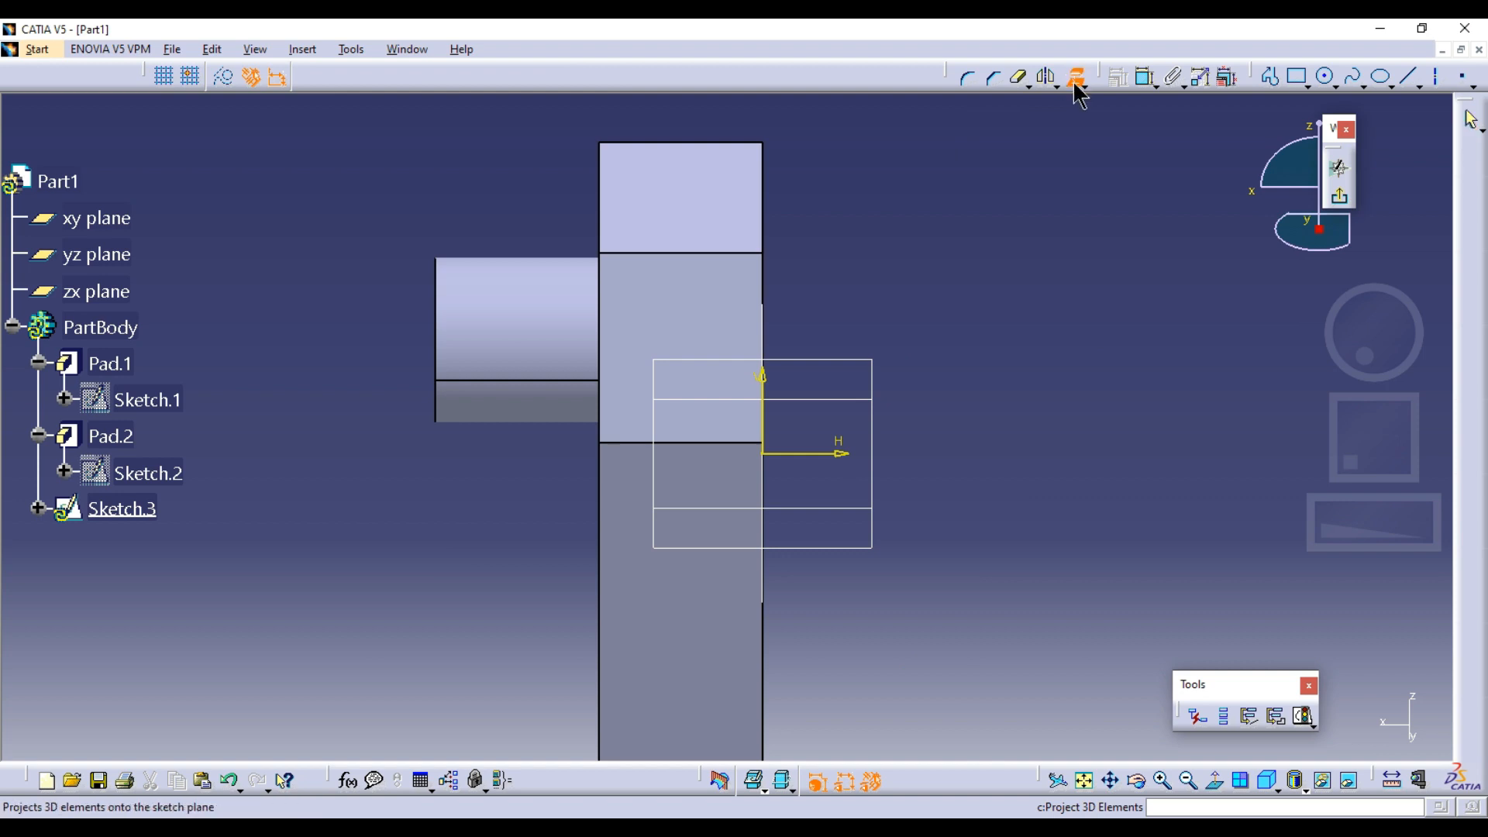
pyautogui.click(665, 277)
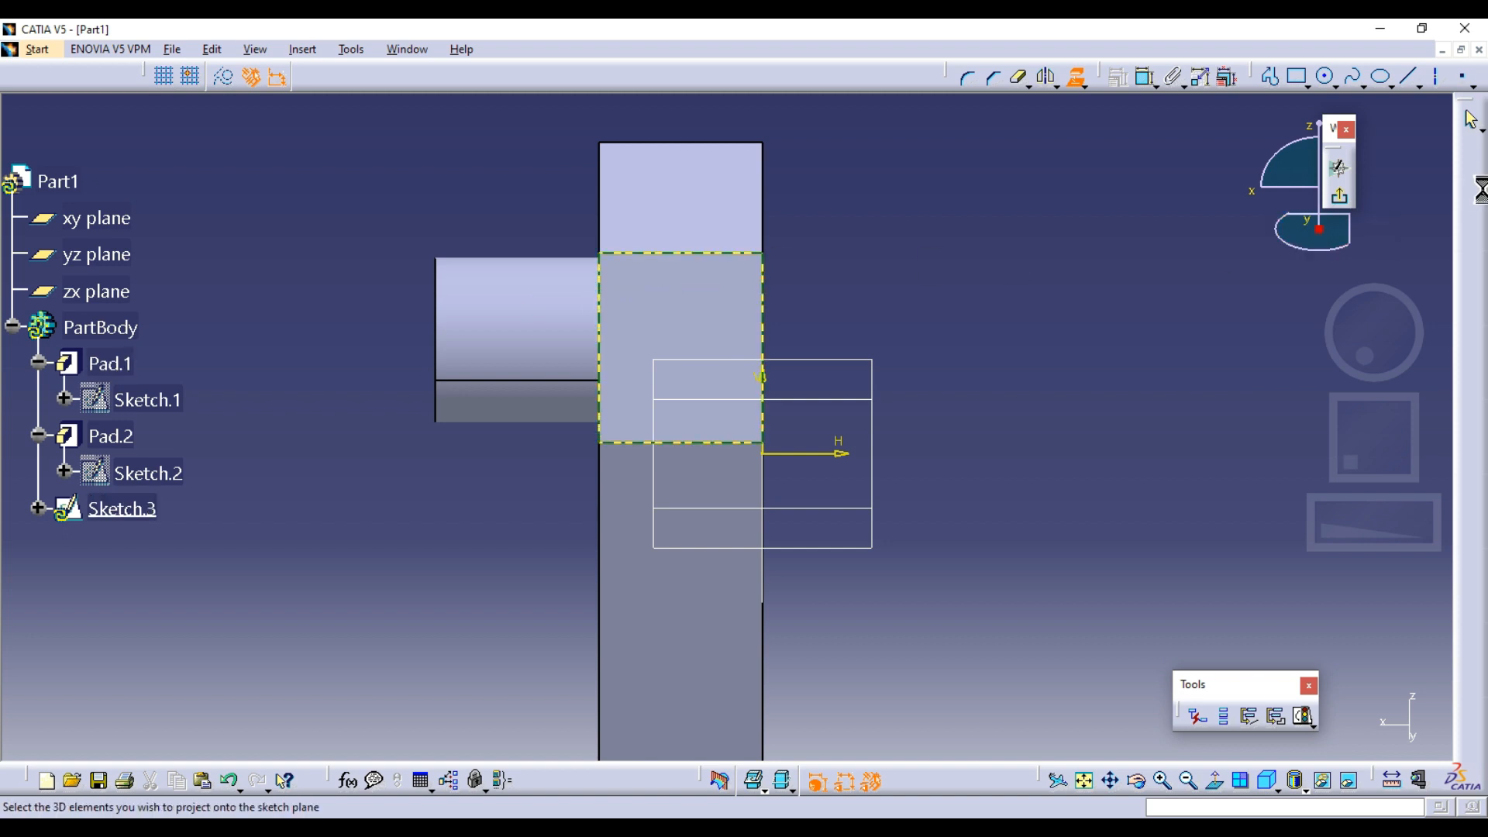
# Exit the sketch and pad the projected slanted face outline 20 mm outward
pyautogui.click(1339, 196)
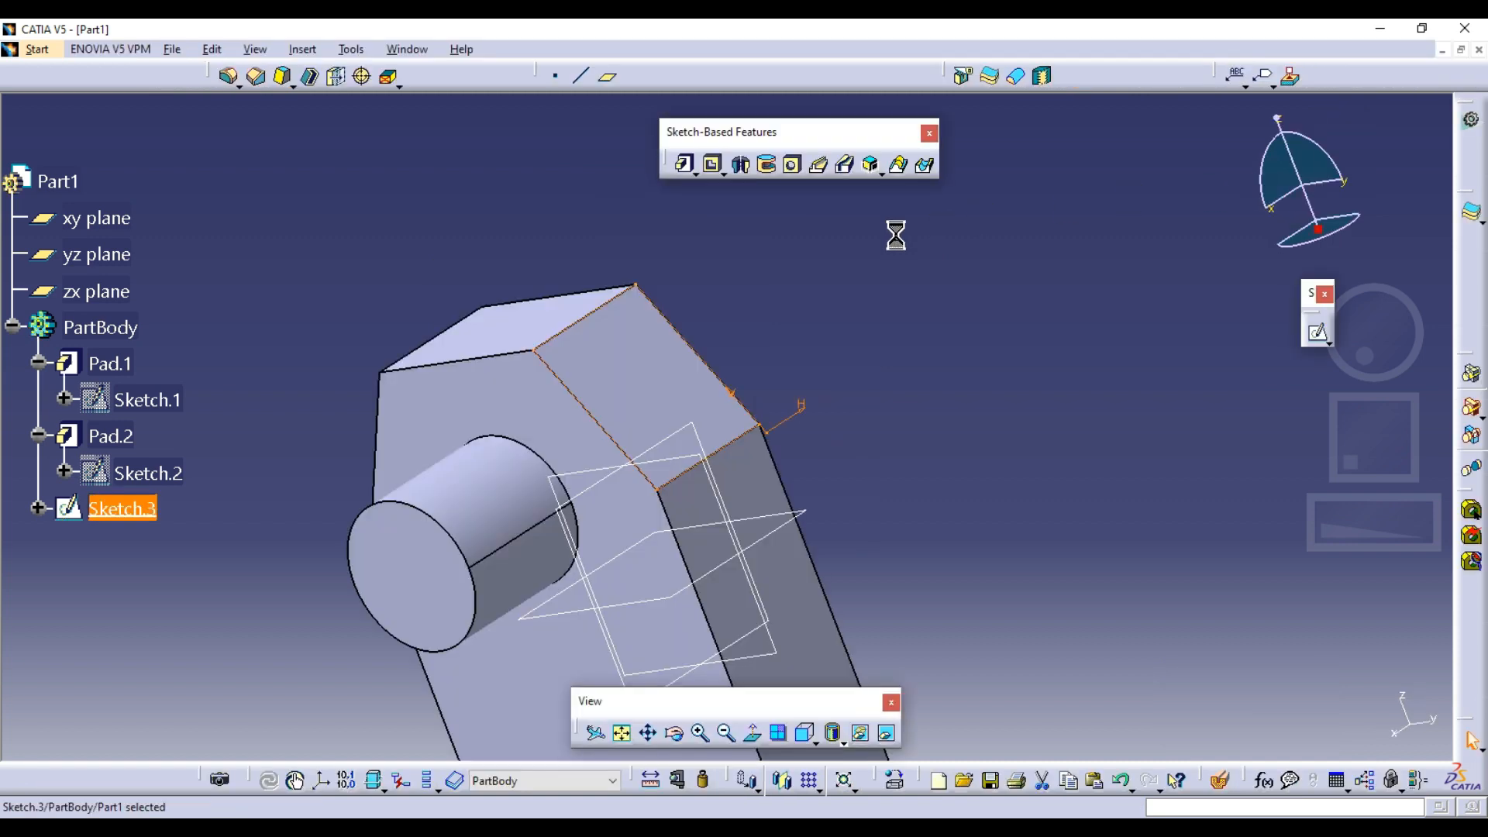
pyautogui.click(676, 172)
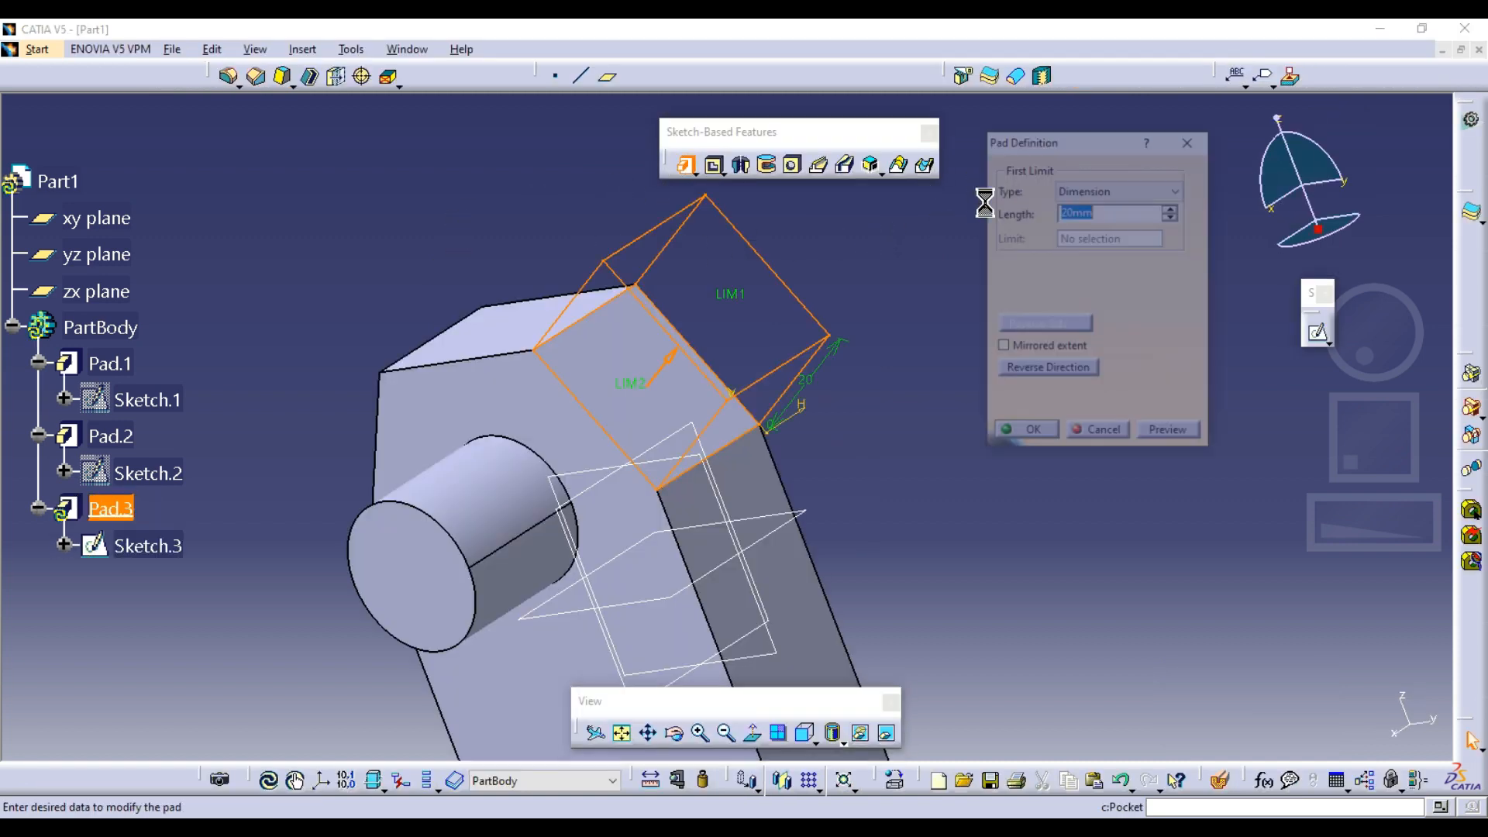
pyautogui.click(1021, 434)
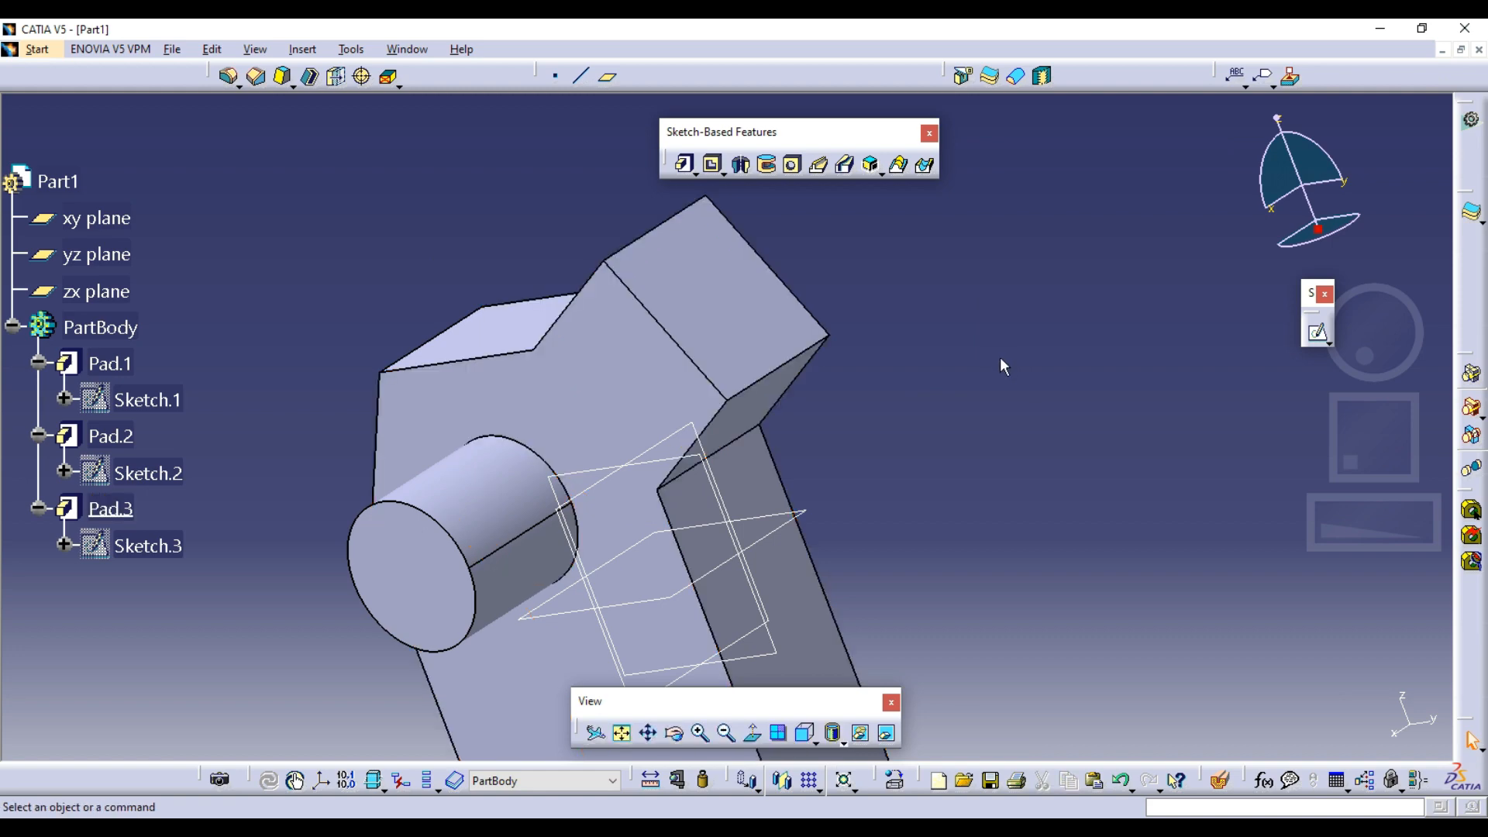
# Undo the slanted-face pad and its sketch, the cylindrical pad, and the hole projection in Sketch.2
pyautogui.hotkey('ctrl', 'z')
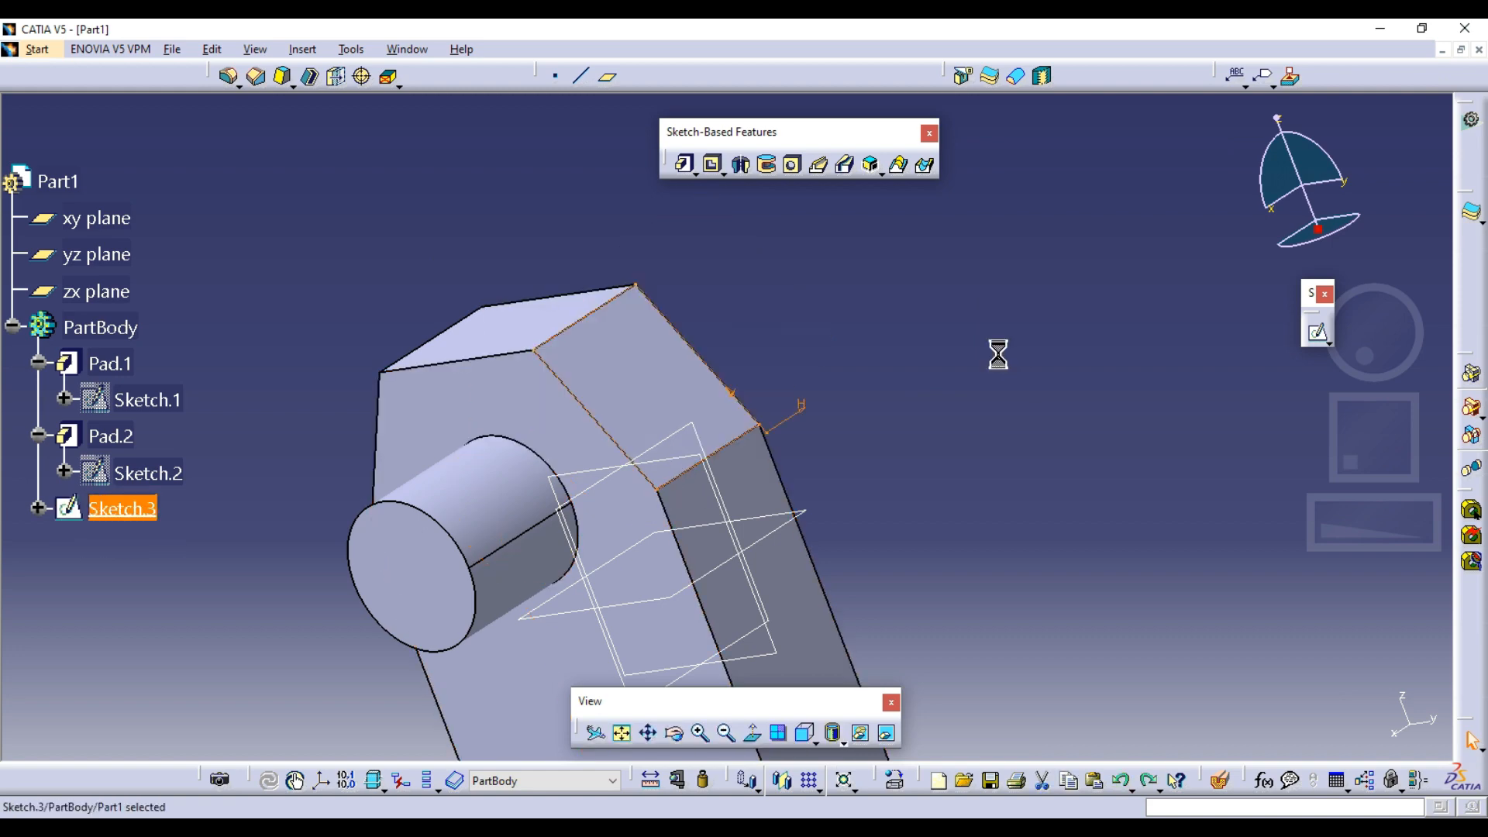
pyautogui.hotkey('ctrl', 'z')
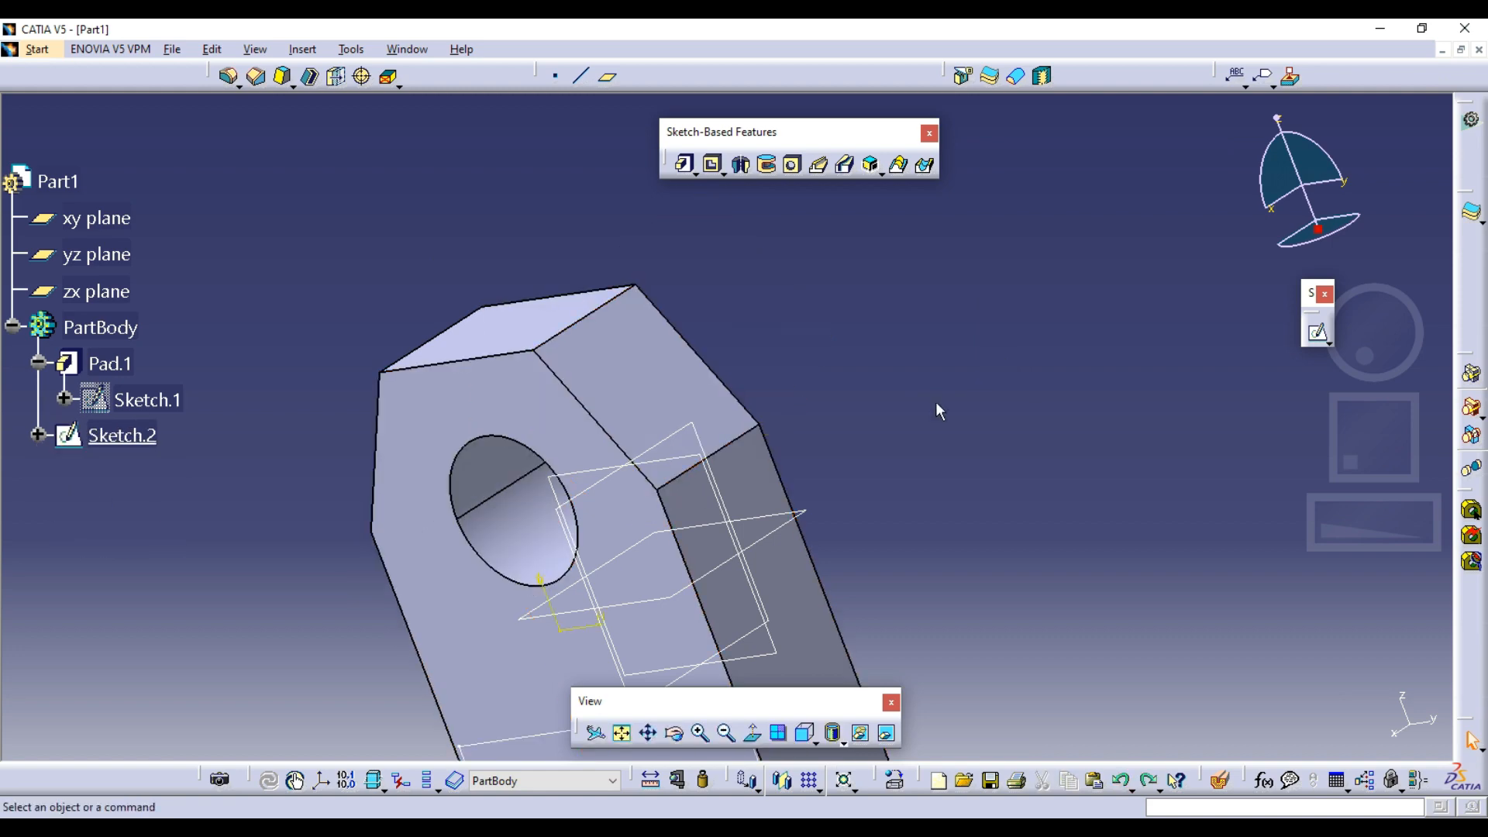
pyautogui.moveTo(861, 428); pyautogui.dragTo(879, 384, button='middle')
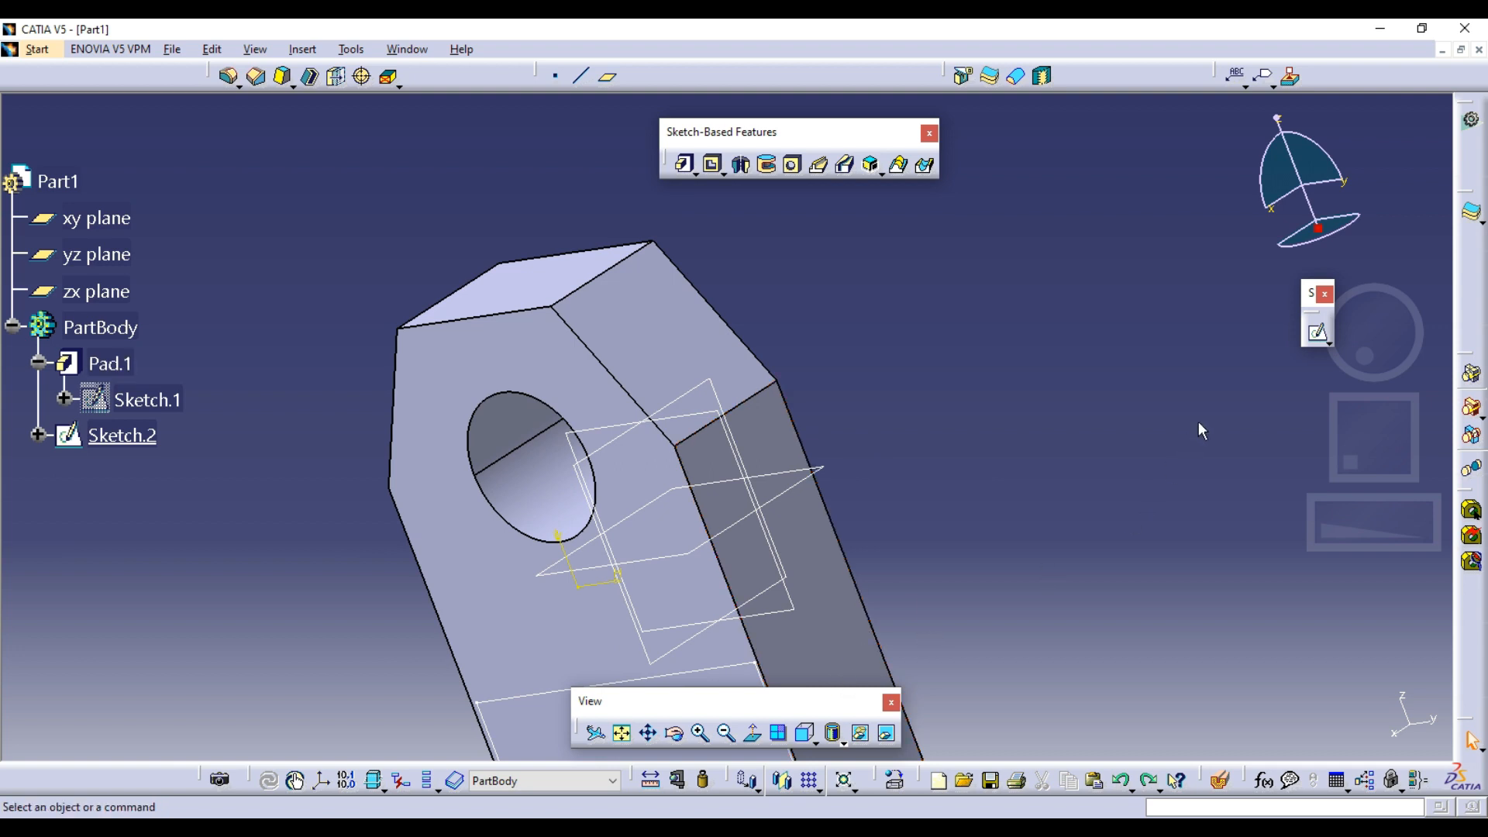
# Dock the floating View toolbar and reopen Sketch.2 for editing, clearing the restored rectangle from it
pyautogui.doubleClick(789, 700)
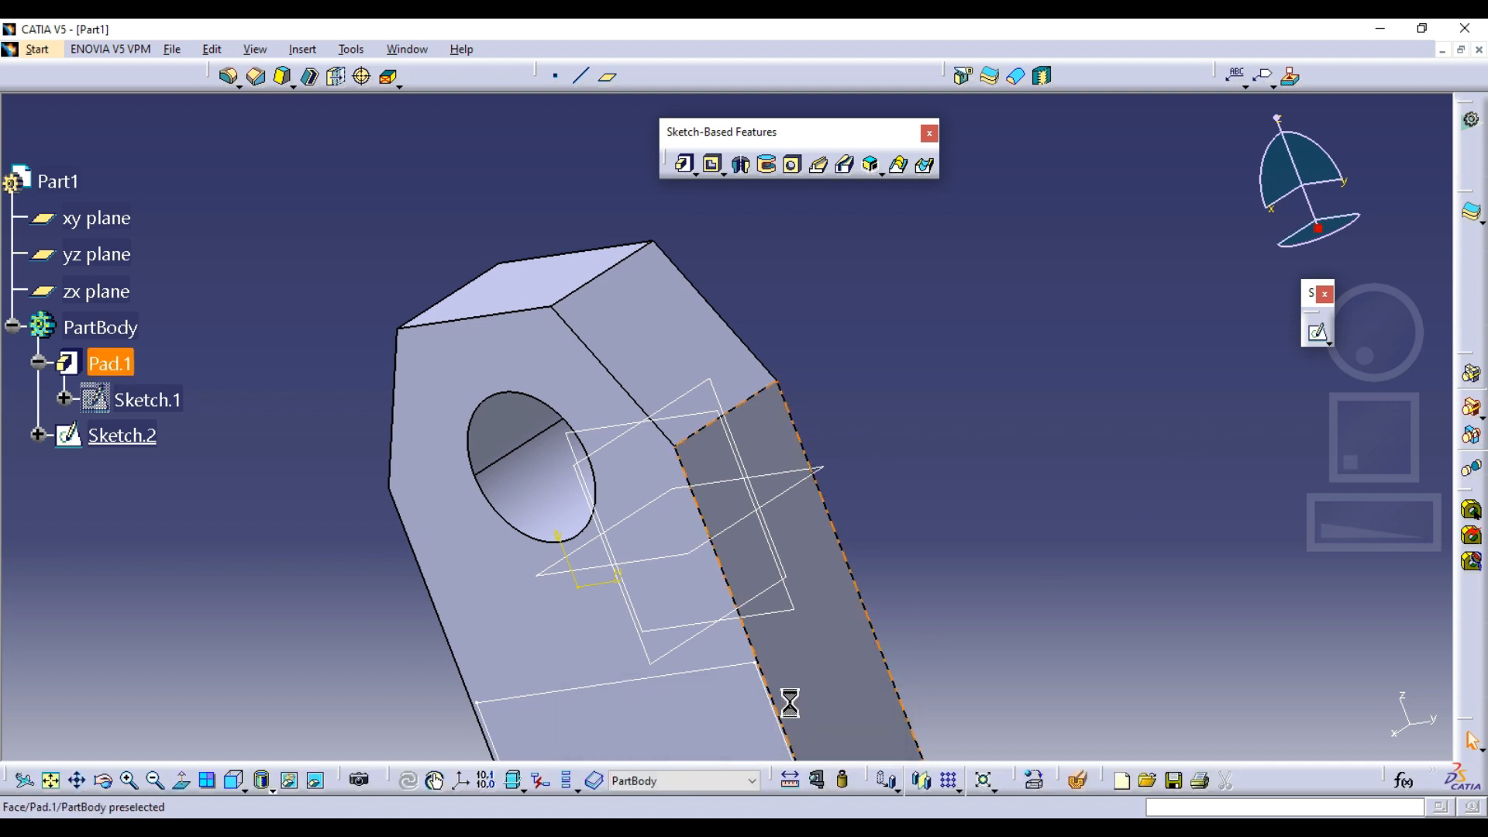
pyautogui.moveTo(1133, 435); pyautogui.dragTo(938, 458, button='middle')
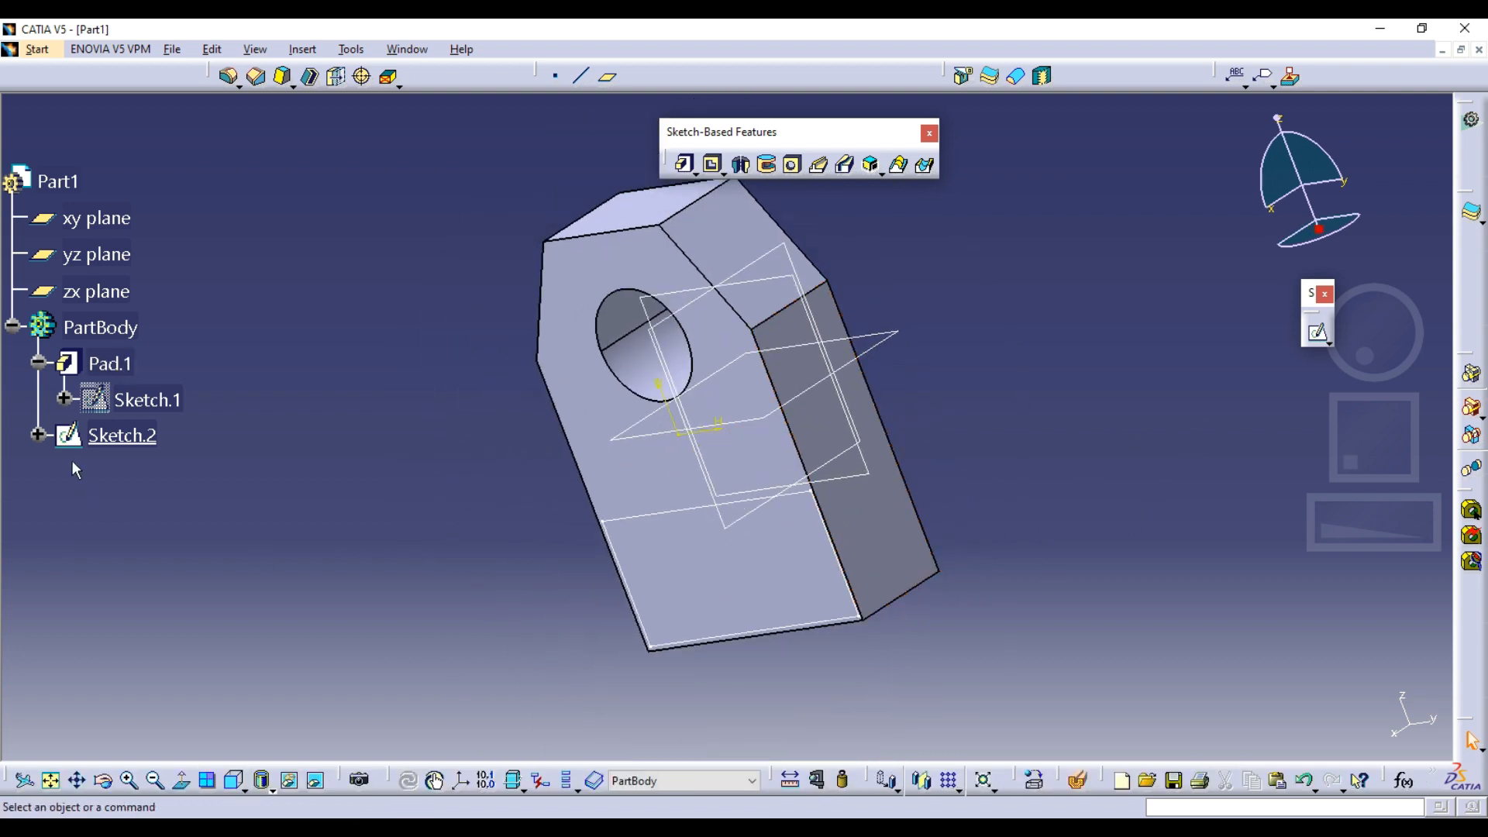
pyautogui.doubleClick(122, 435)
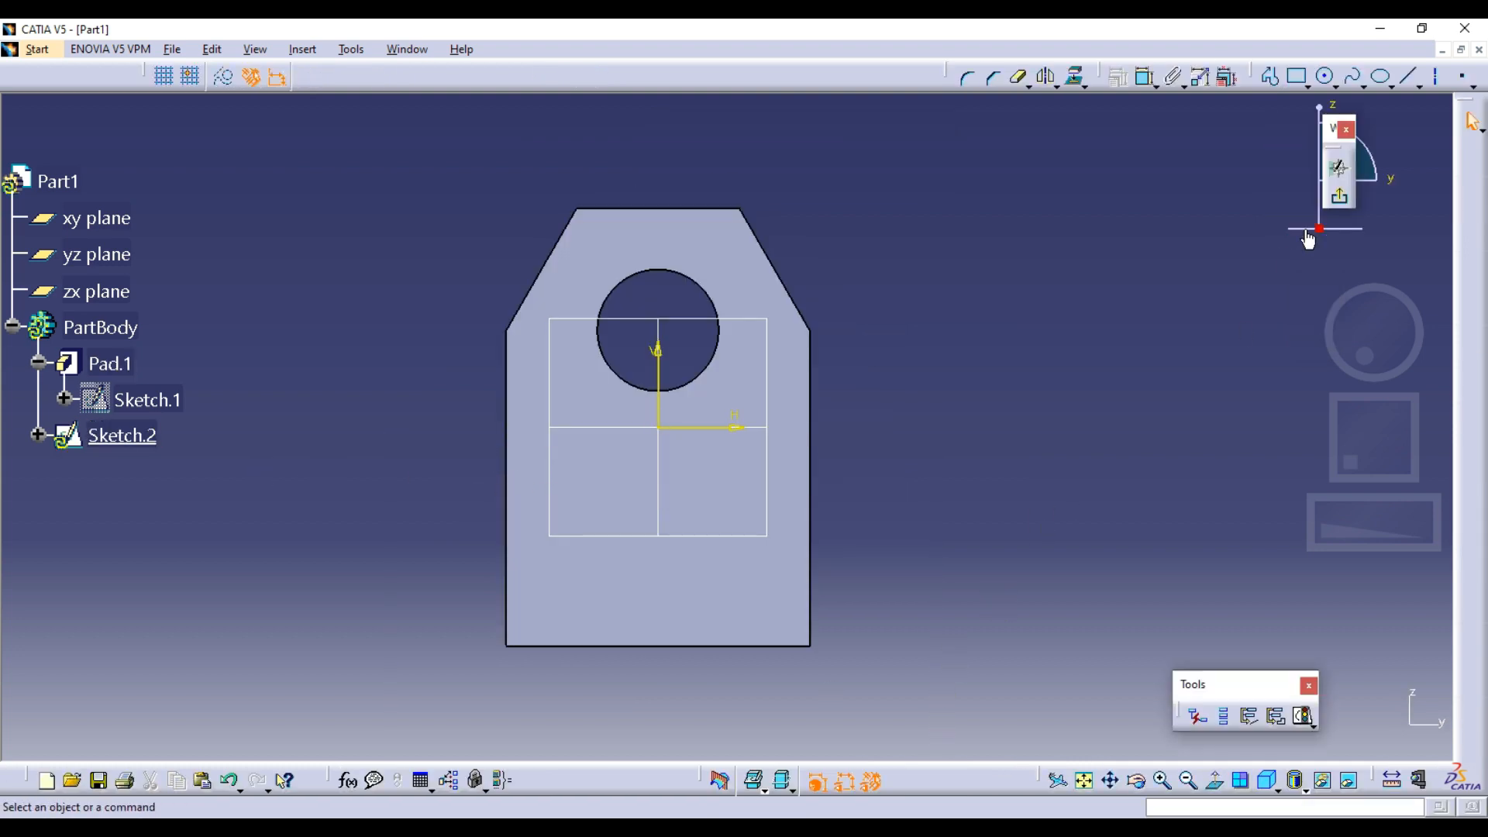
# Project the plate's two vertical side edges and its bottom edge into Sketch.2 with Project 3D Elements
pyautogui.click(1076, 76)
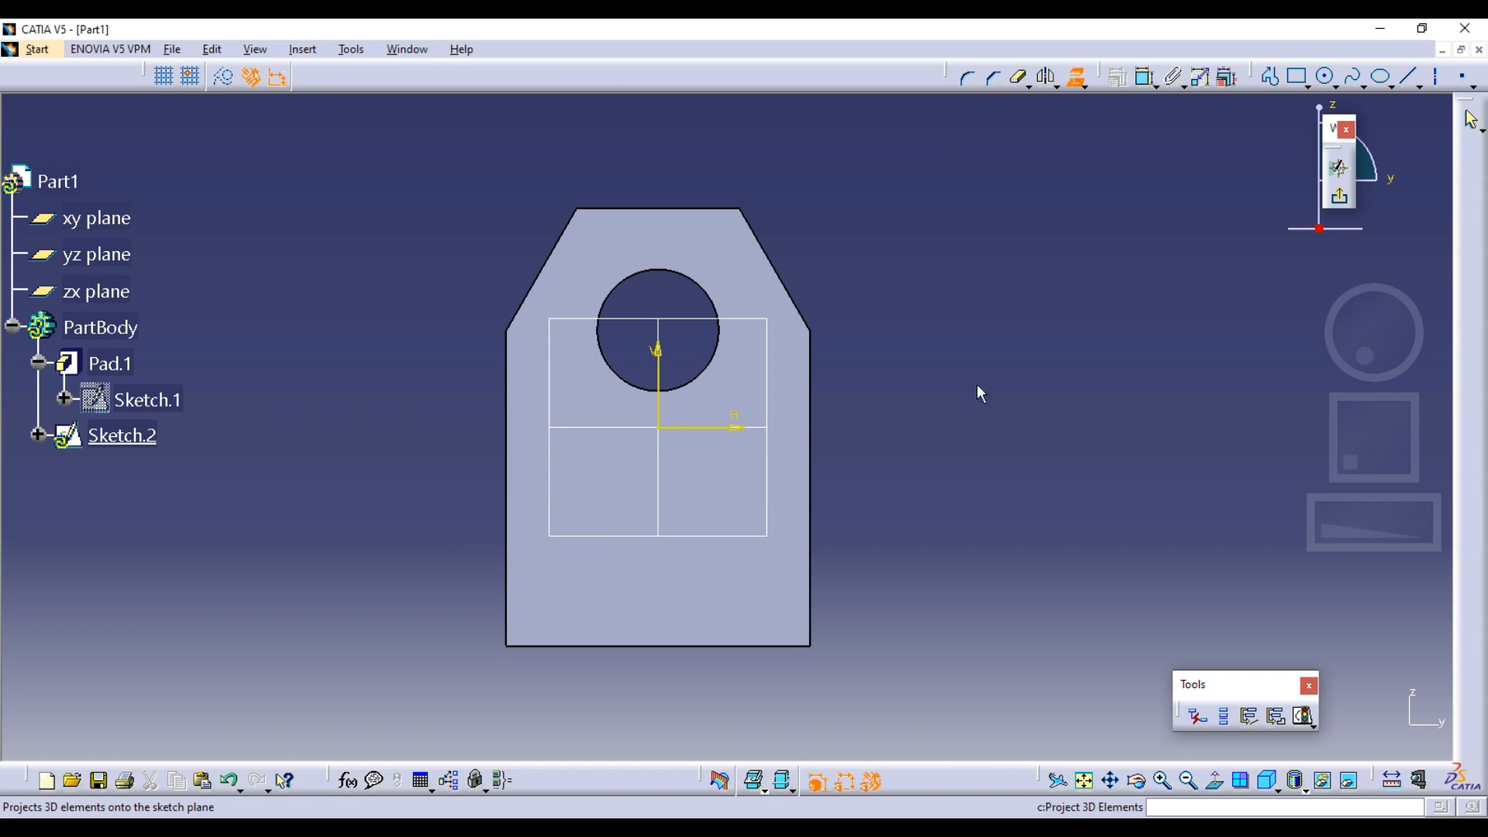
pyautogui.click(811, 574)
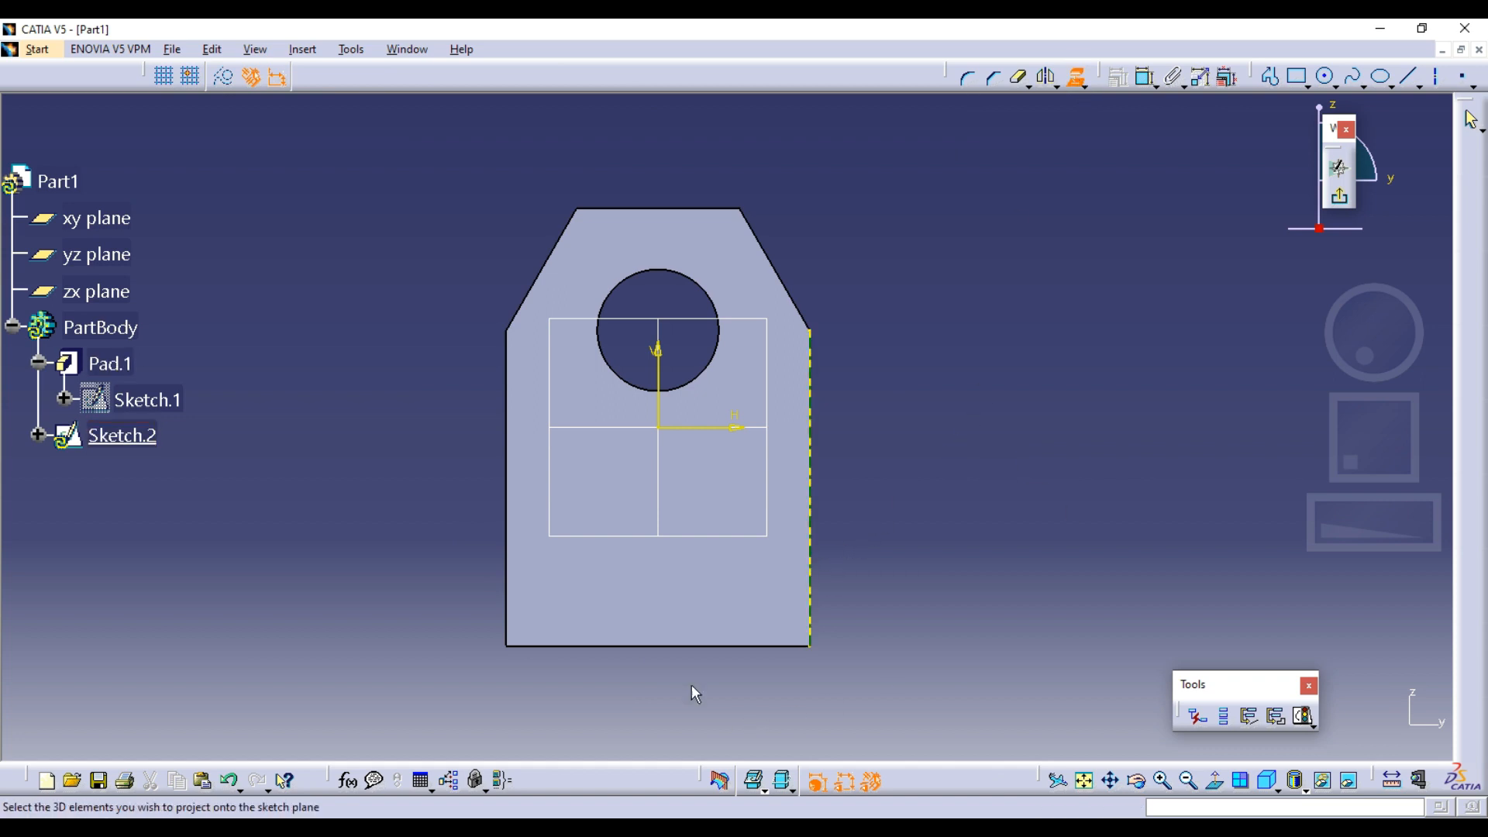
pyautogui.click(698, 646)
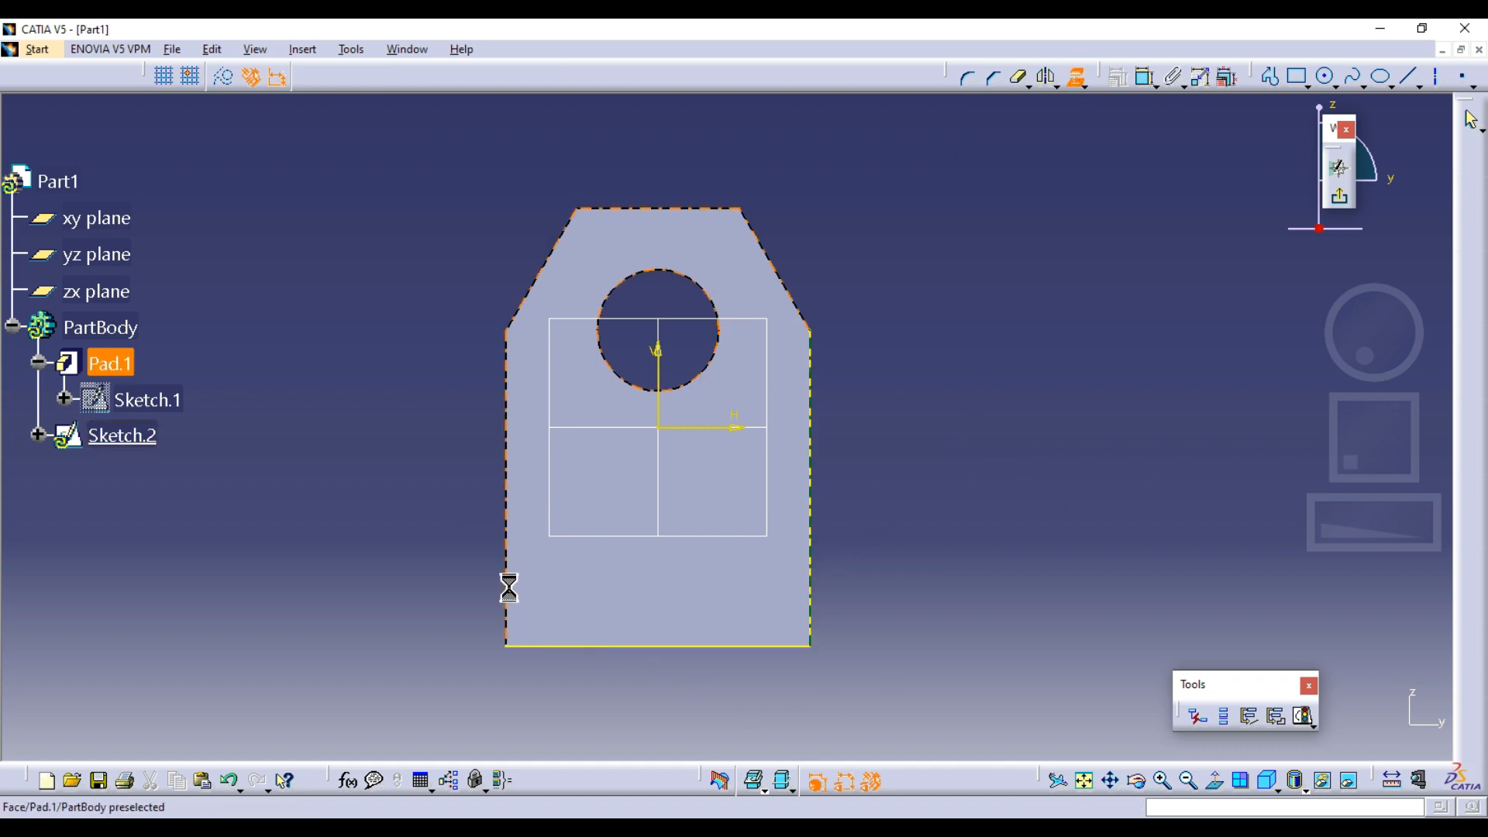
pyautogui.click(509, 587)
pyautogui.click(1076, 77)
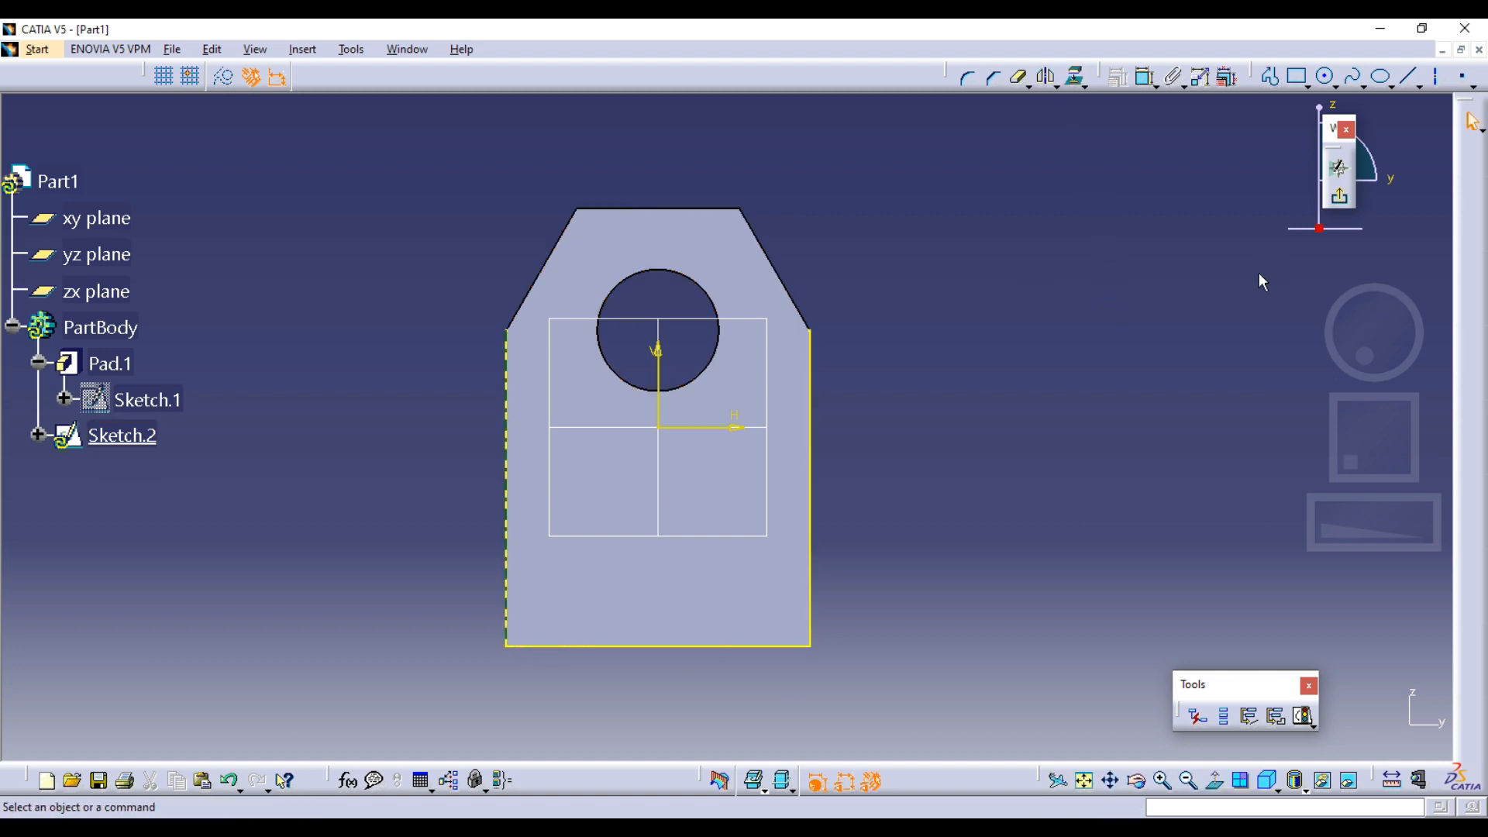
# Draw a rectangle across the plate's full width, from its bottom corner up to the opposite projected side edge
pyautogui.click(1295, 78)
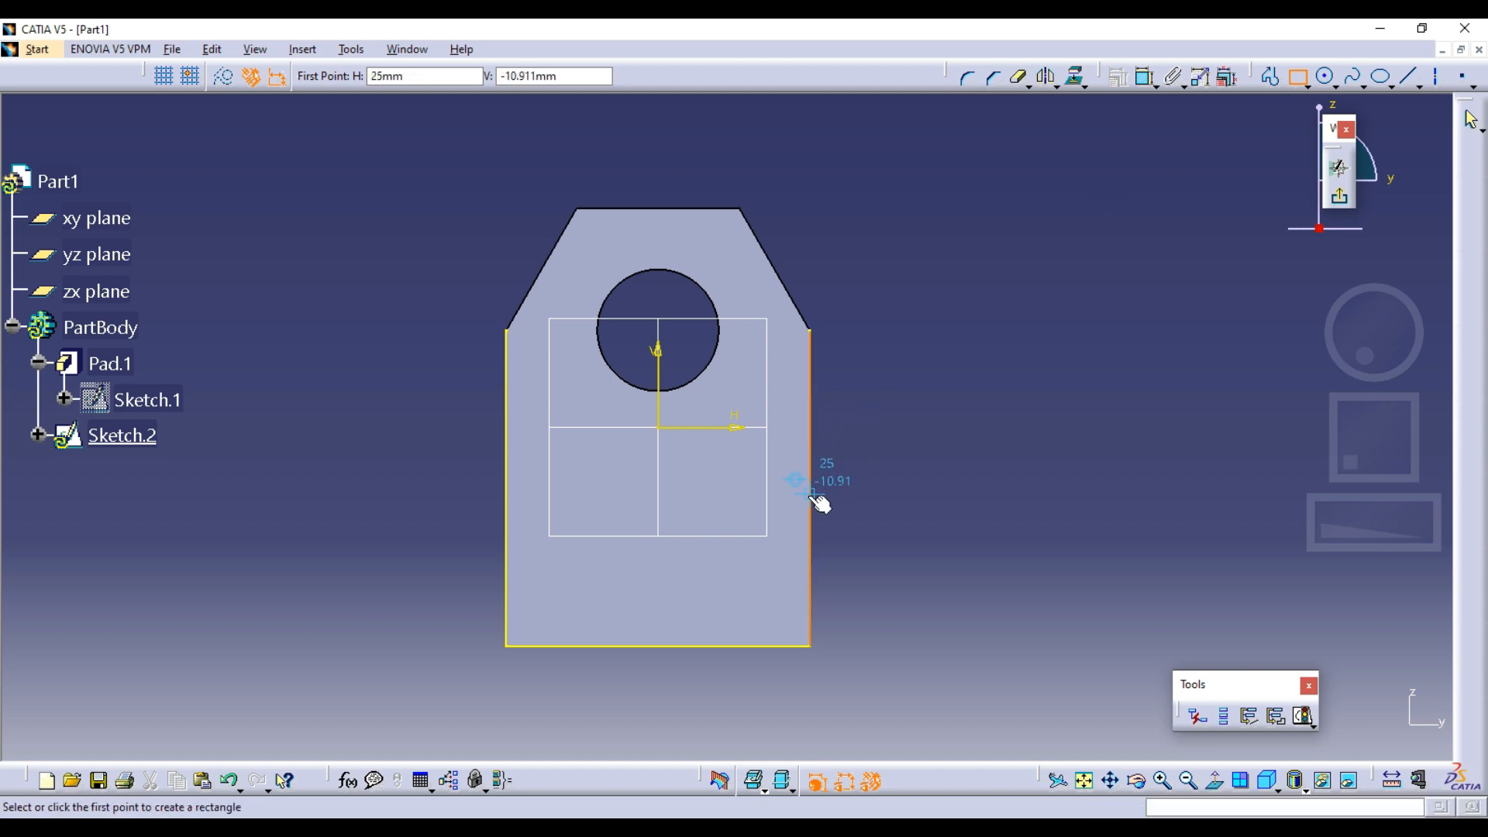
pyautogui.click(505, 647)
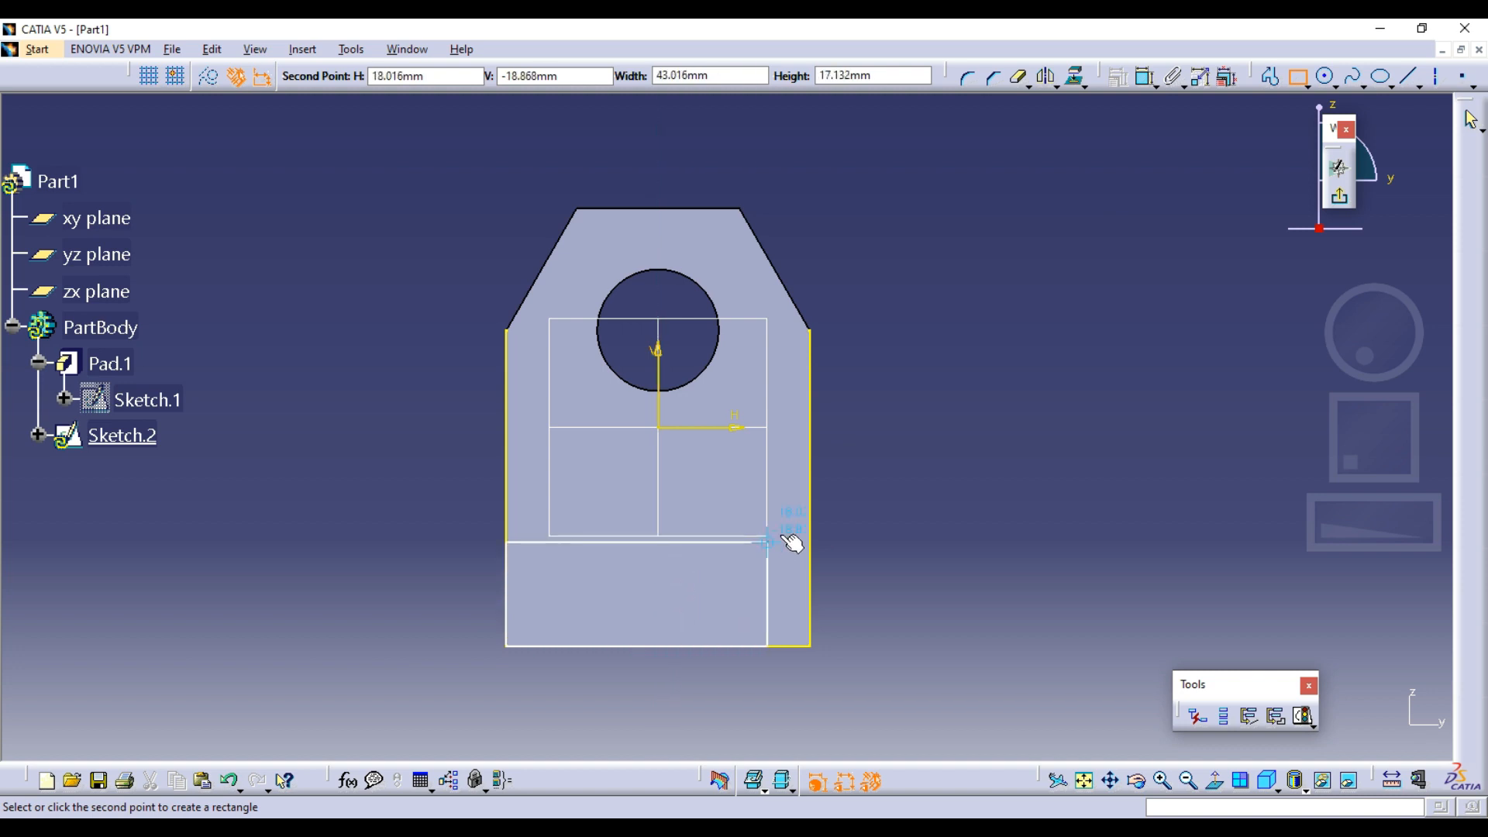
pyautogui.click(824, 519)
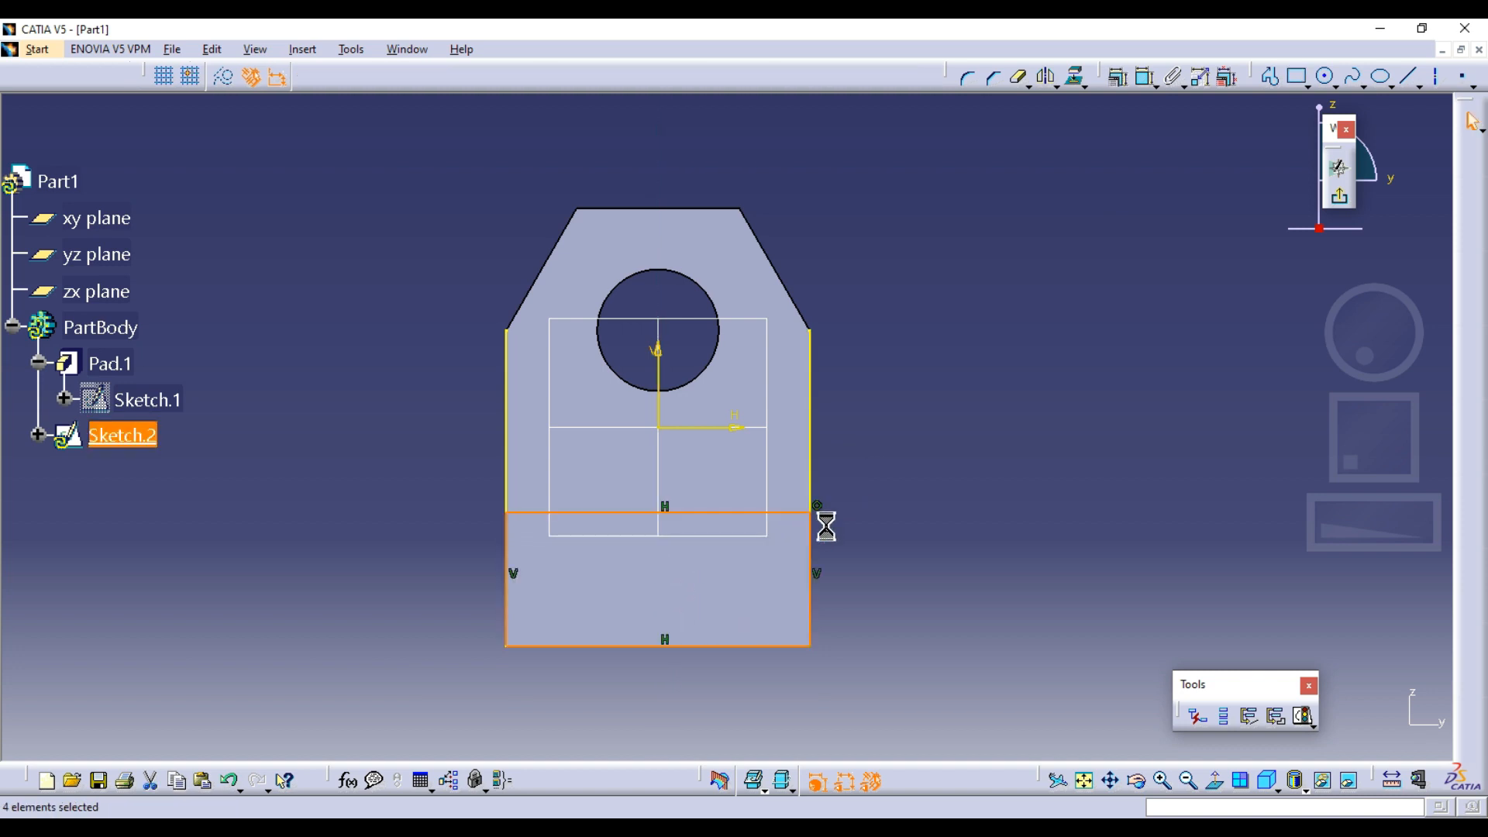
pyautogui.click(936, 512)
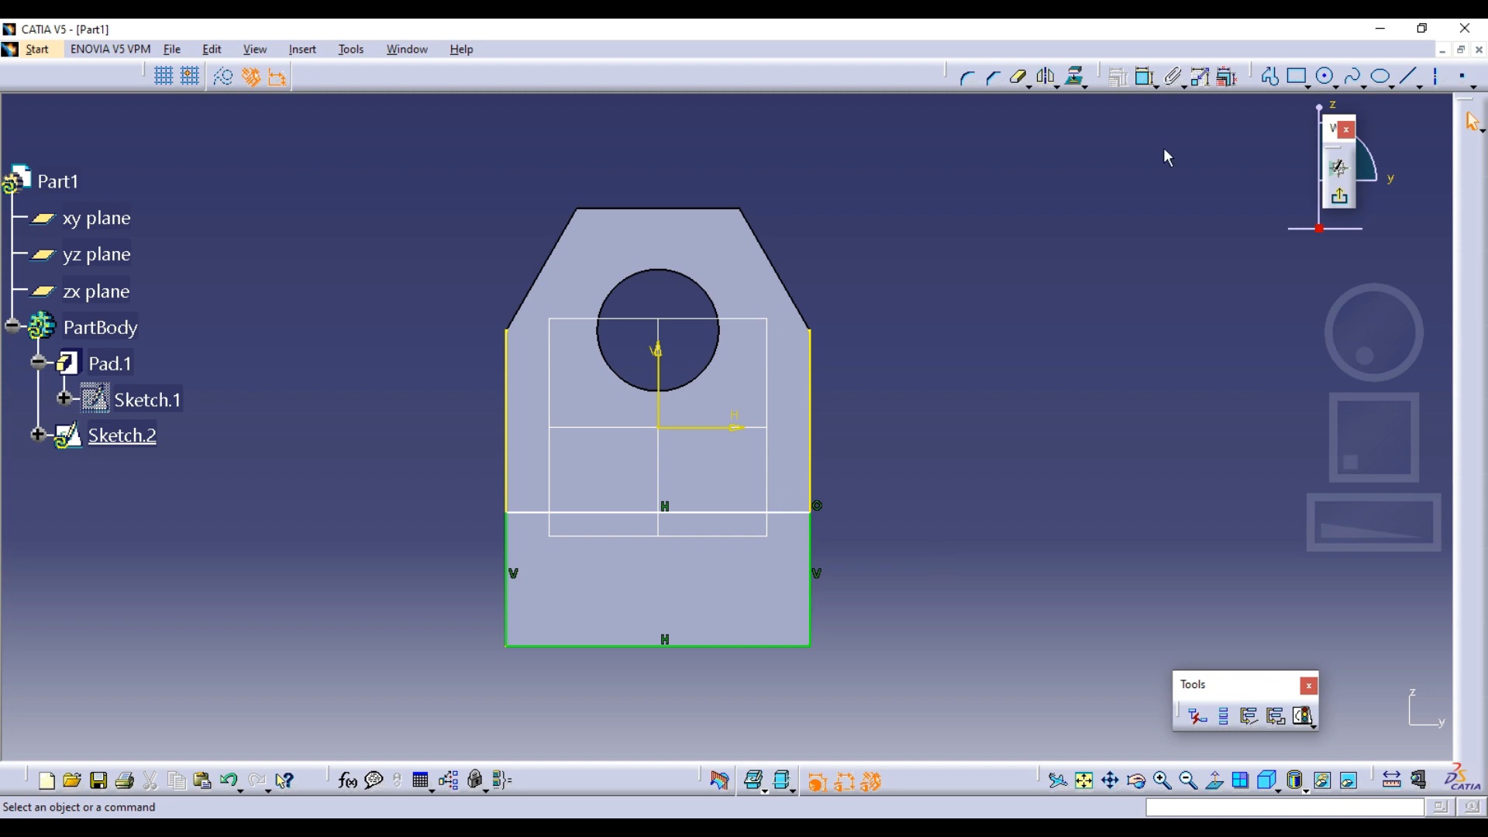
# Exit the sketch and try to pad Sketch.2
pyautogui.click(1338, 197)
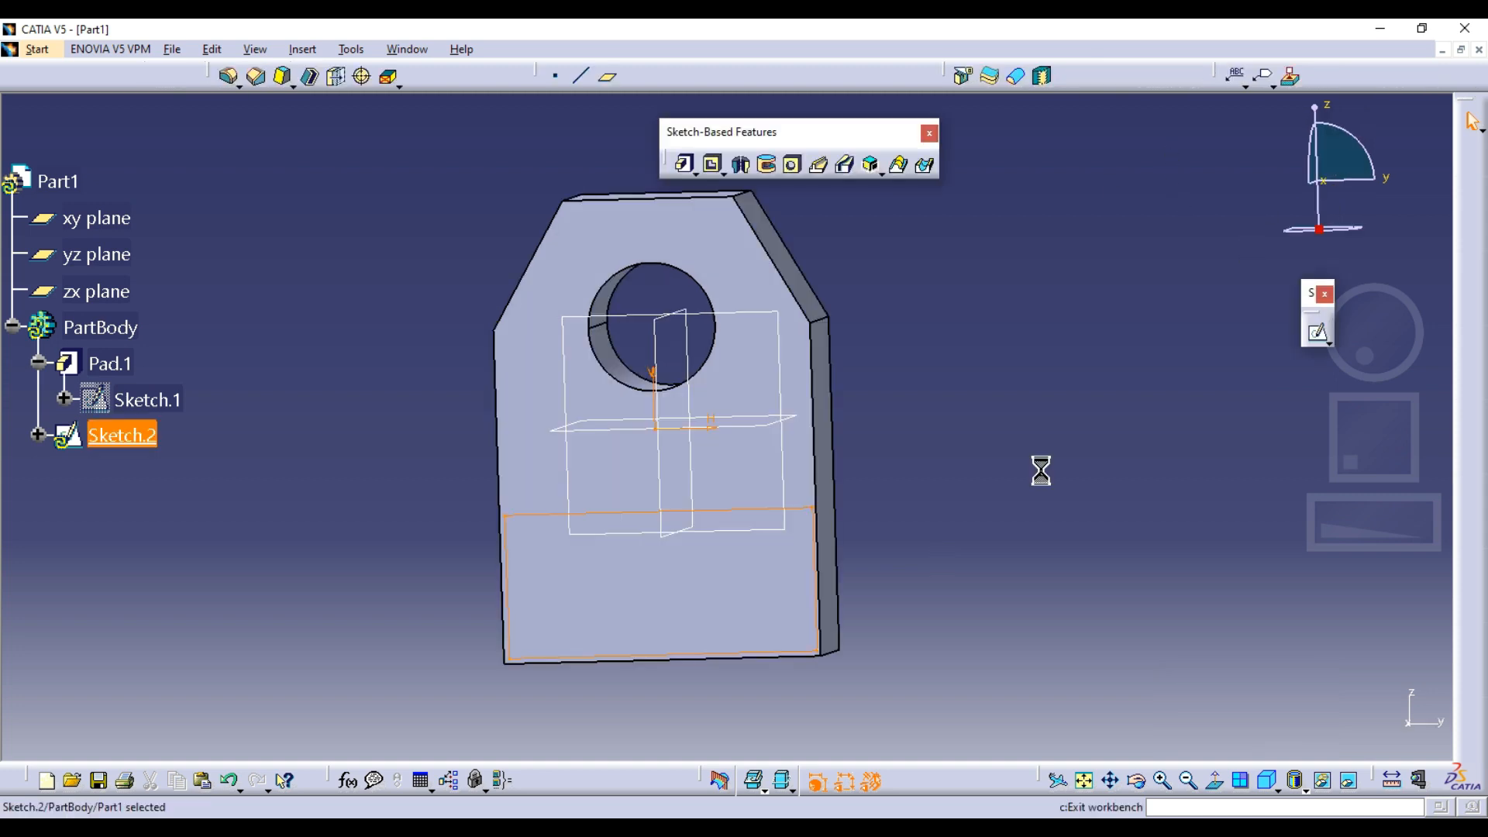
pyautogui.click(683, 164)
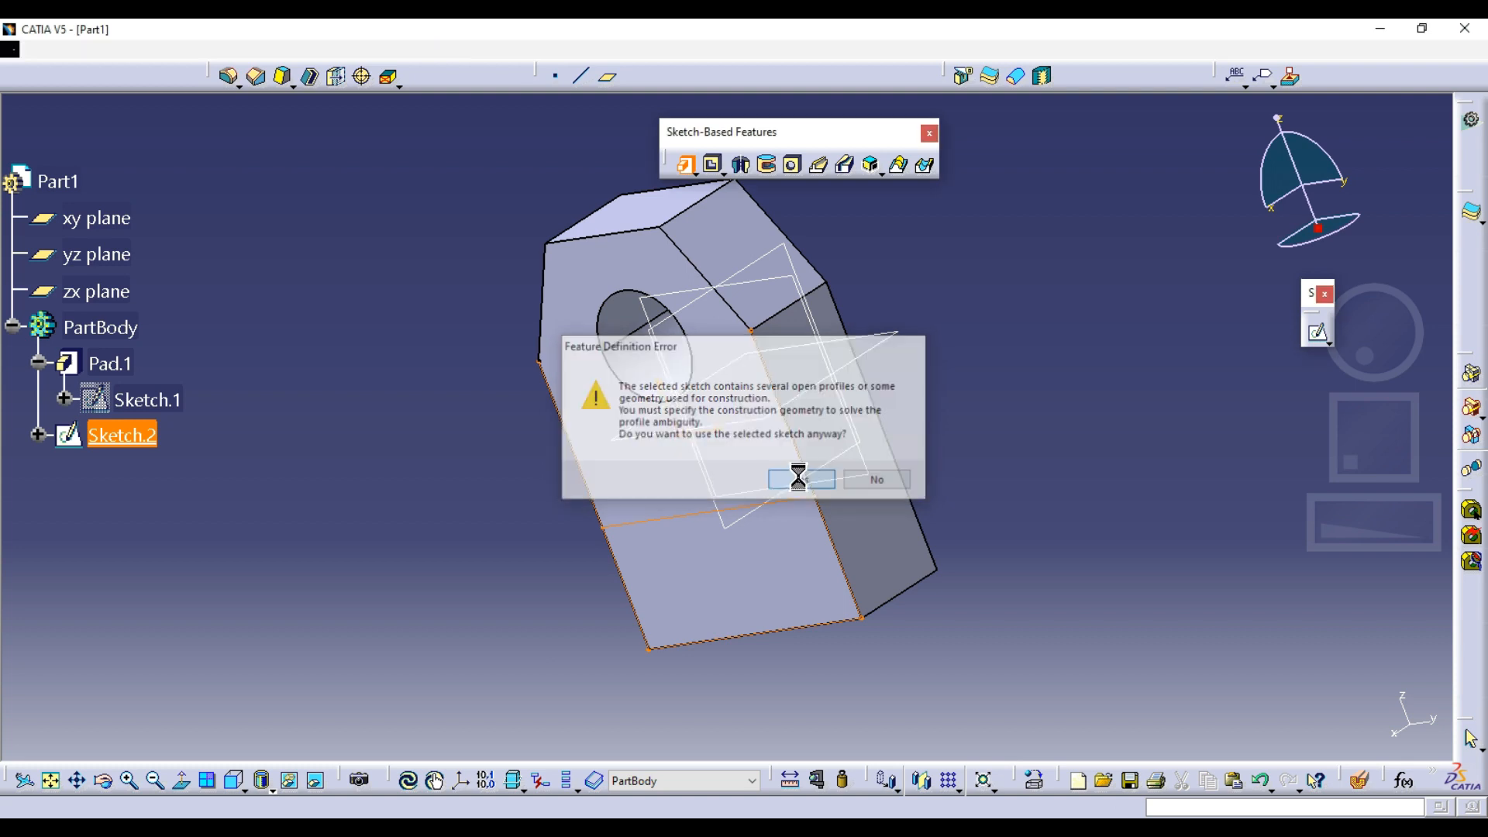
pyautogui.click(801, 480)
pyautogui.click(1097, 434)
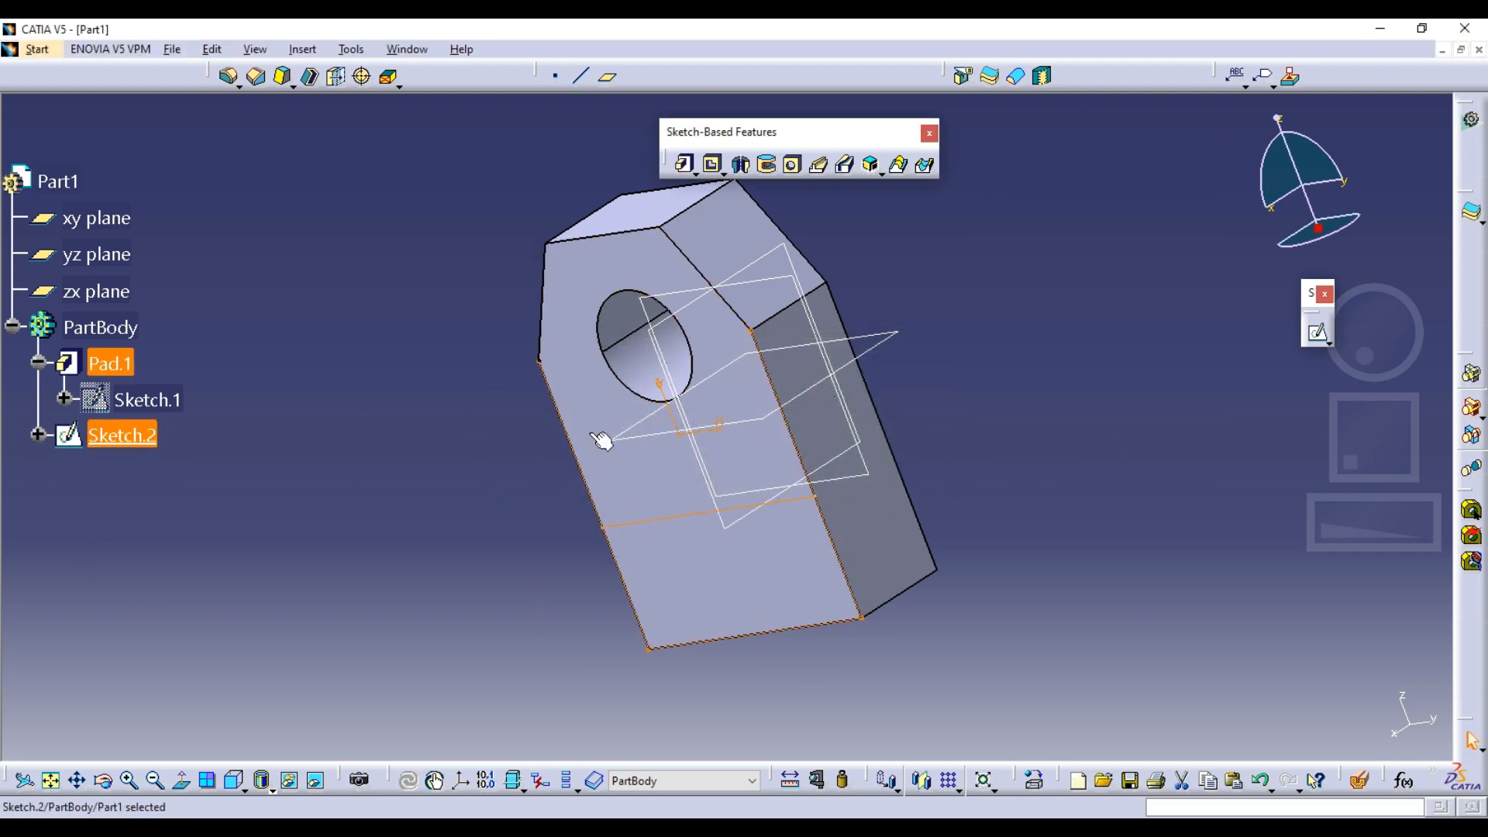
# Delete Sketch.2 and start a new sketch on the plate's front face
pyautogui.doubleClick(129, 430)
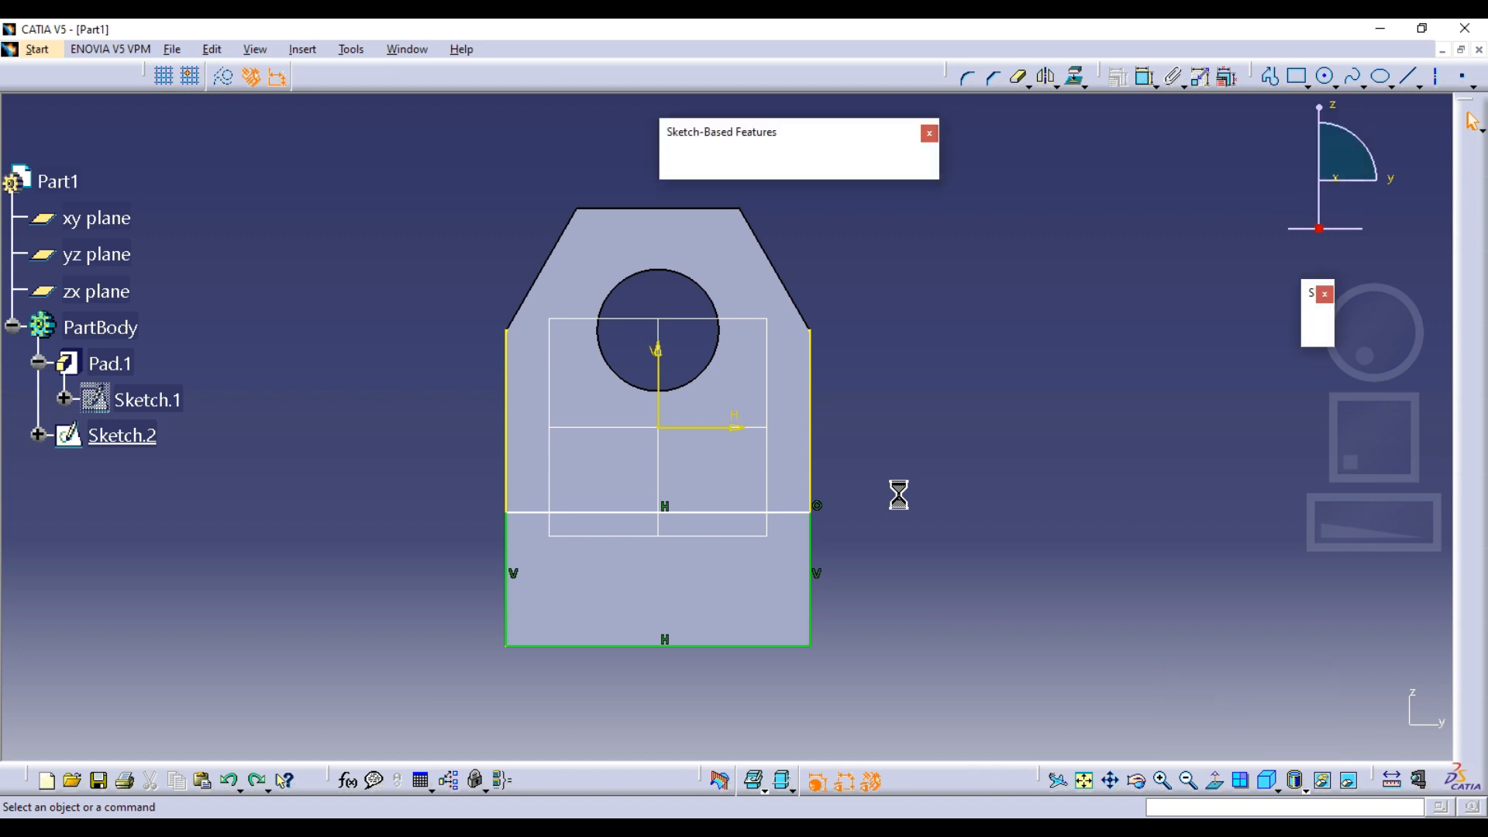
pyautogui.click(136, 444)
pyautogui.press('Delete')
pyautogui.click(1318, 331)
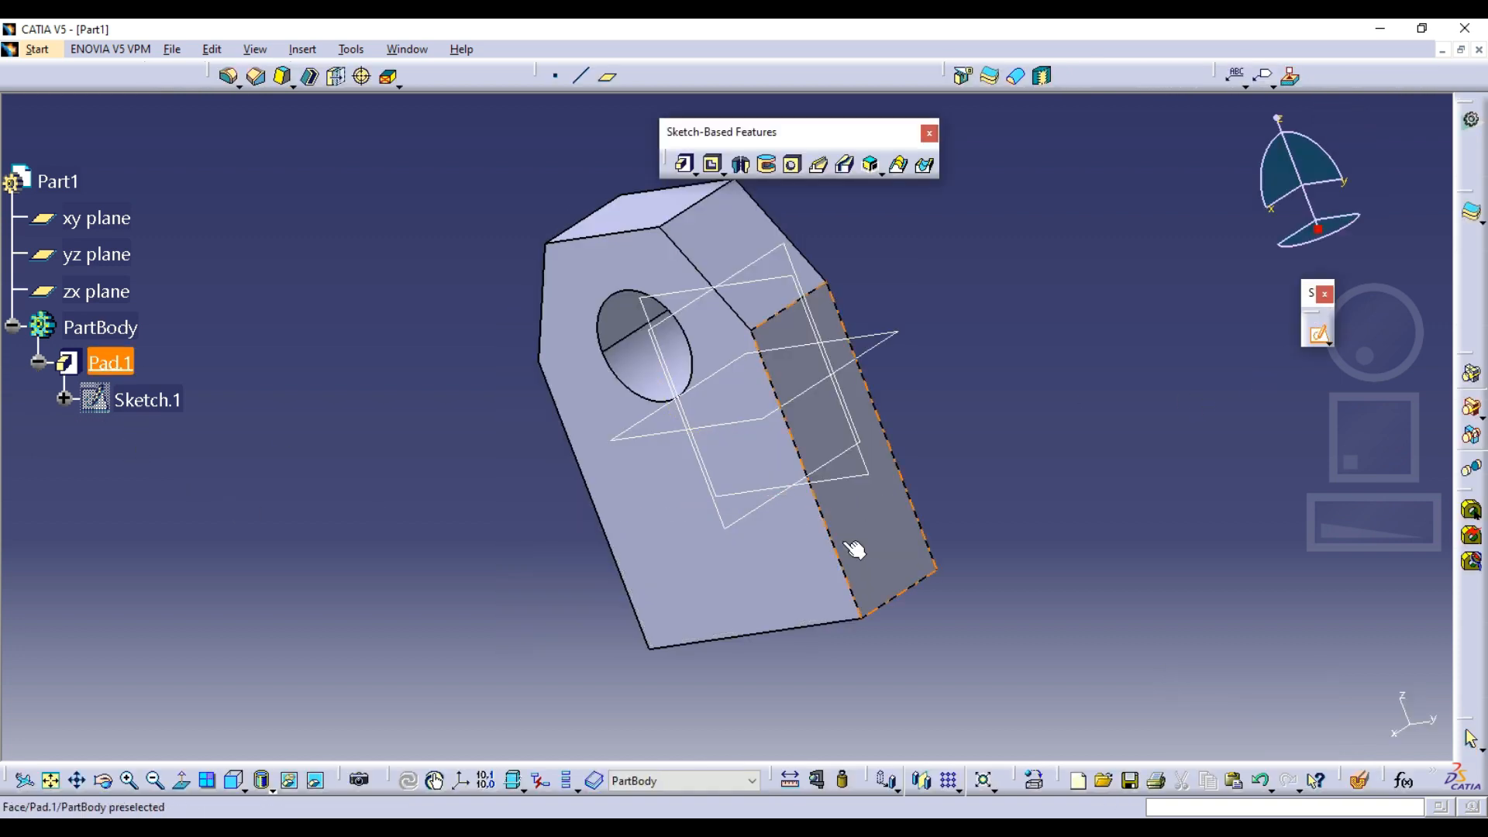
pyautogui.click(789, 574)
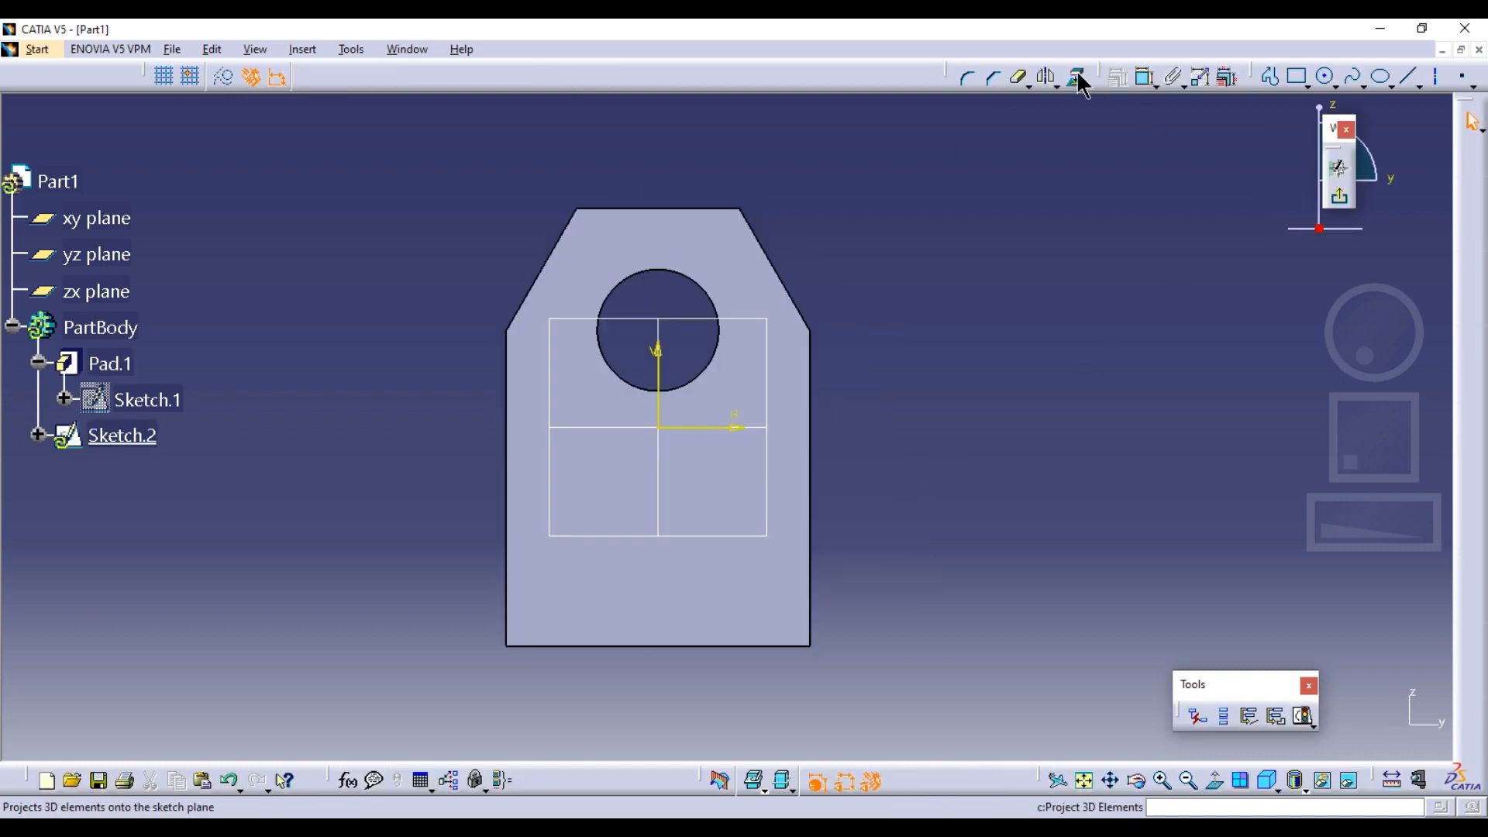
# Project the plate's bottom edge and both vertical side edges into the new sketch as standard elements
pyautogui.click(814, 543)
pyautogui.click(641, 645)
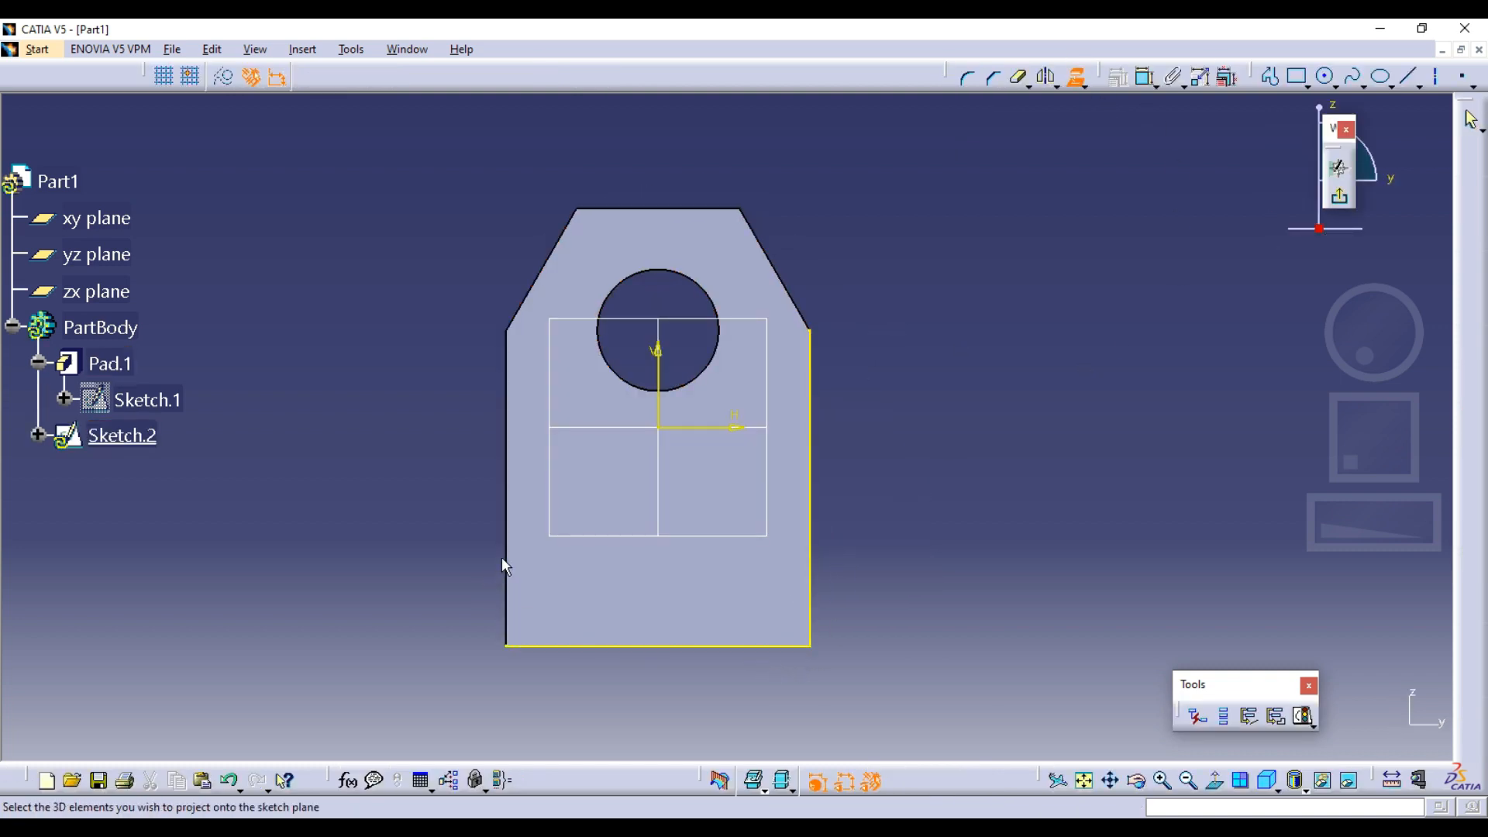
pyautogui.click(507, 564)
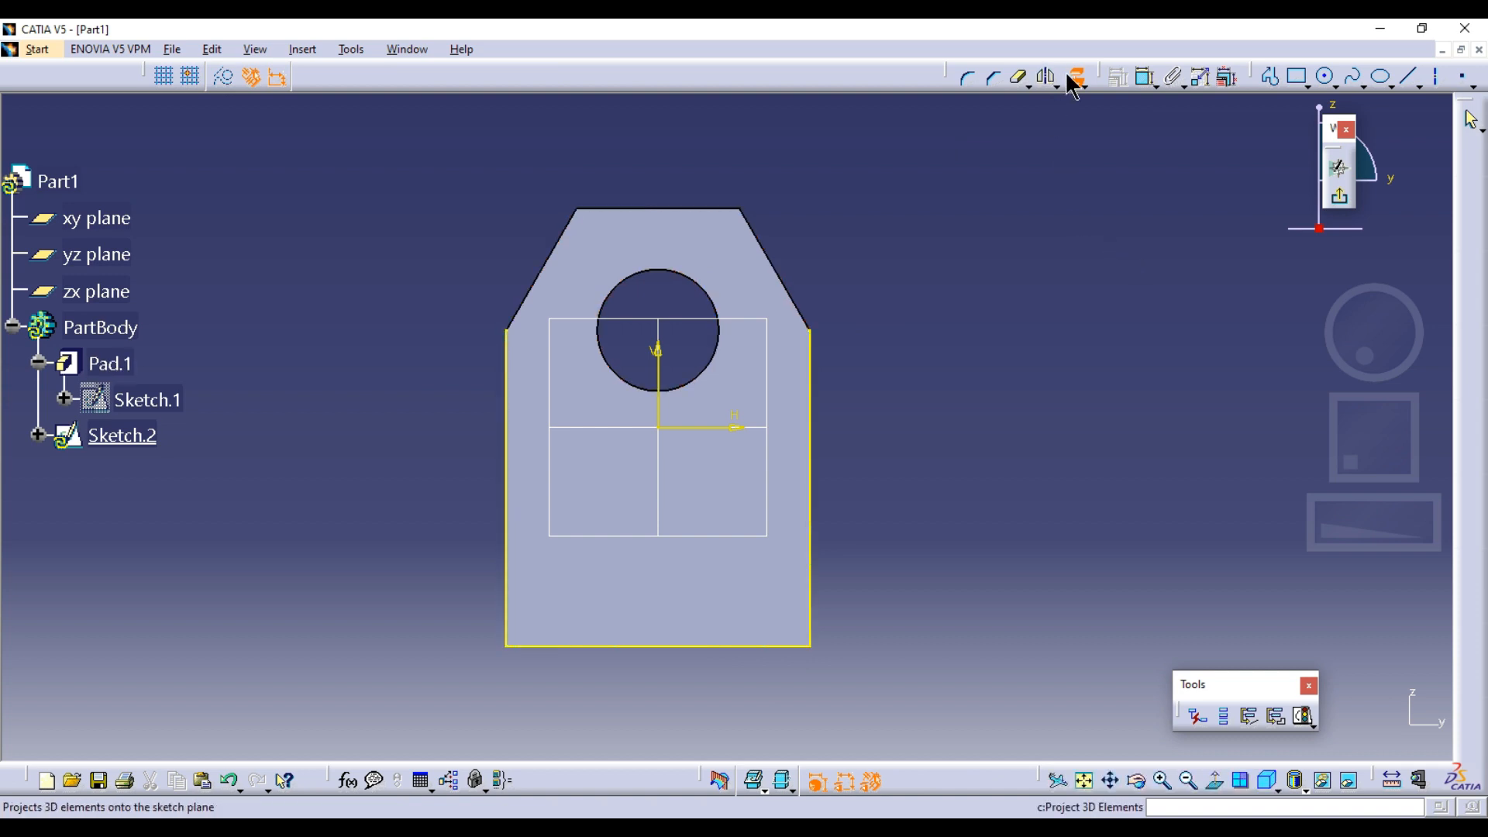
# Draw a rectangle 50 mm wide and about 21 mm high between the projected side edges at the plate's lower end
pyautogui.moveTo(1076, 421); pyautogui.dragTo(1121, 337, button='middle')
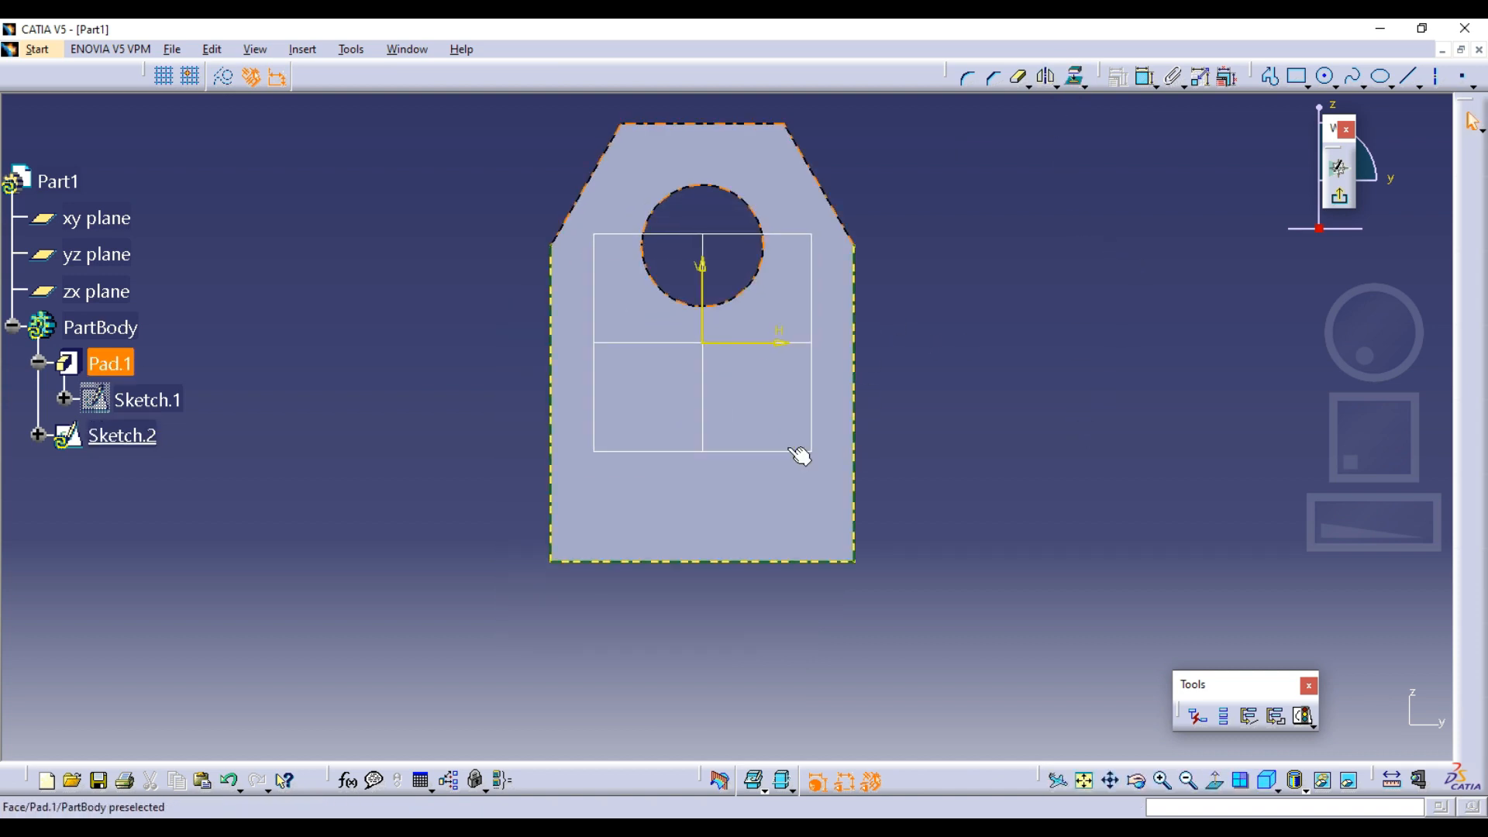
pyautogui.click(1298, 76)
pyautogui.click(855, 564)
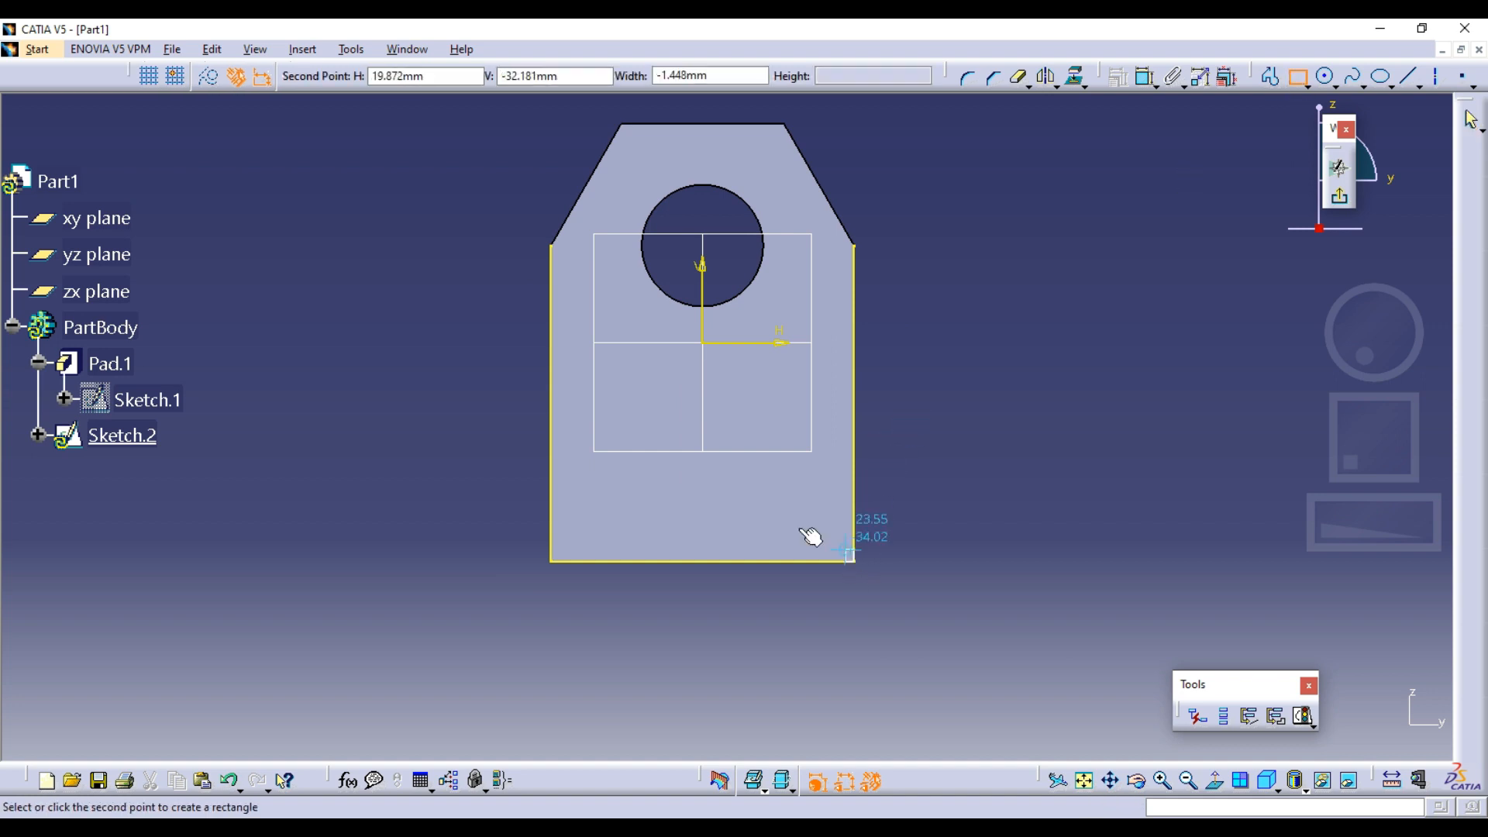
pyautogui.click(552, 435)
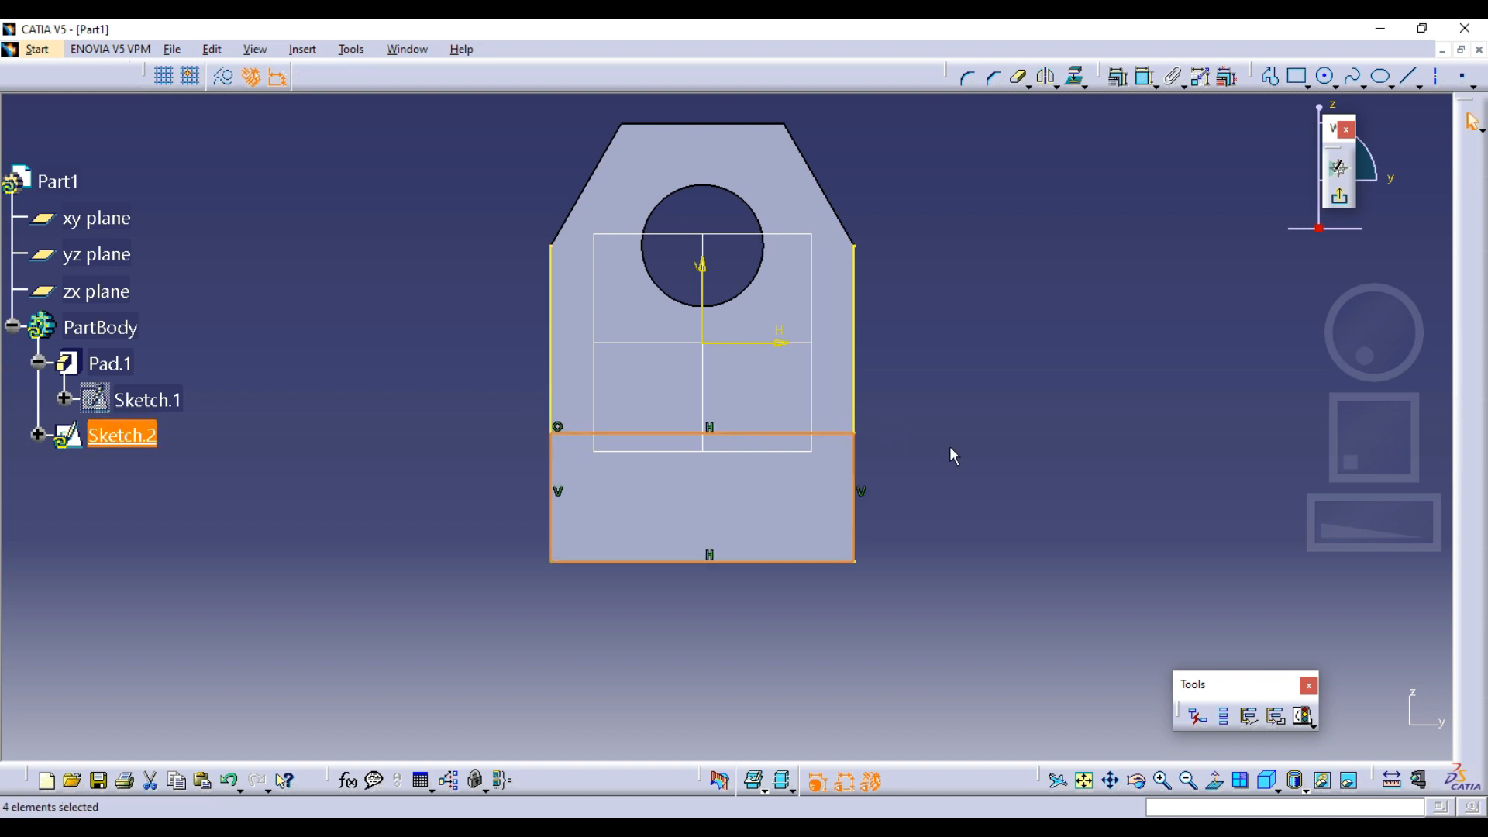
pyautogui.click(870, 420)
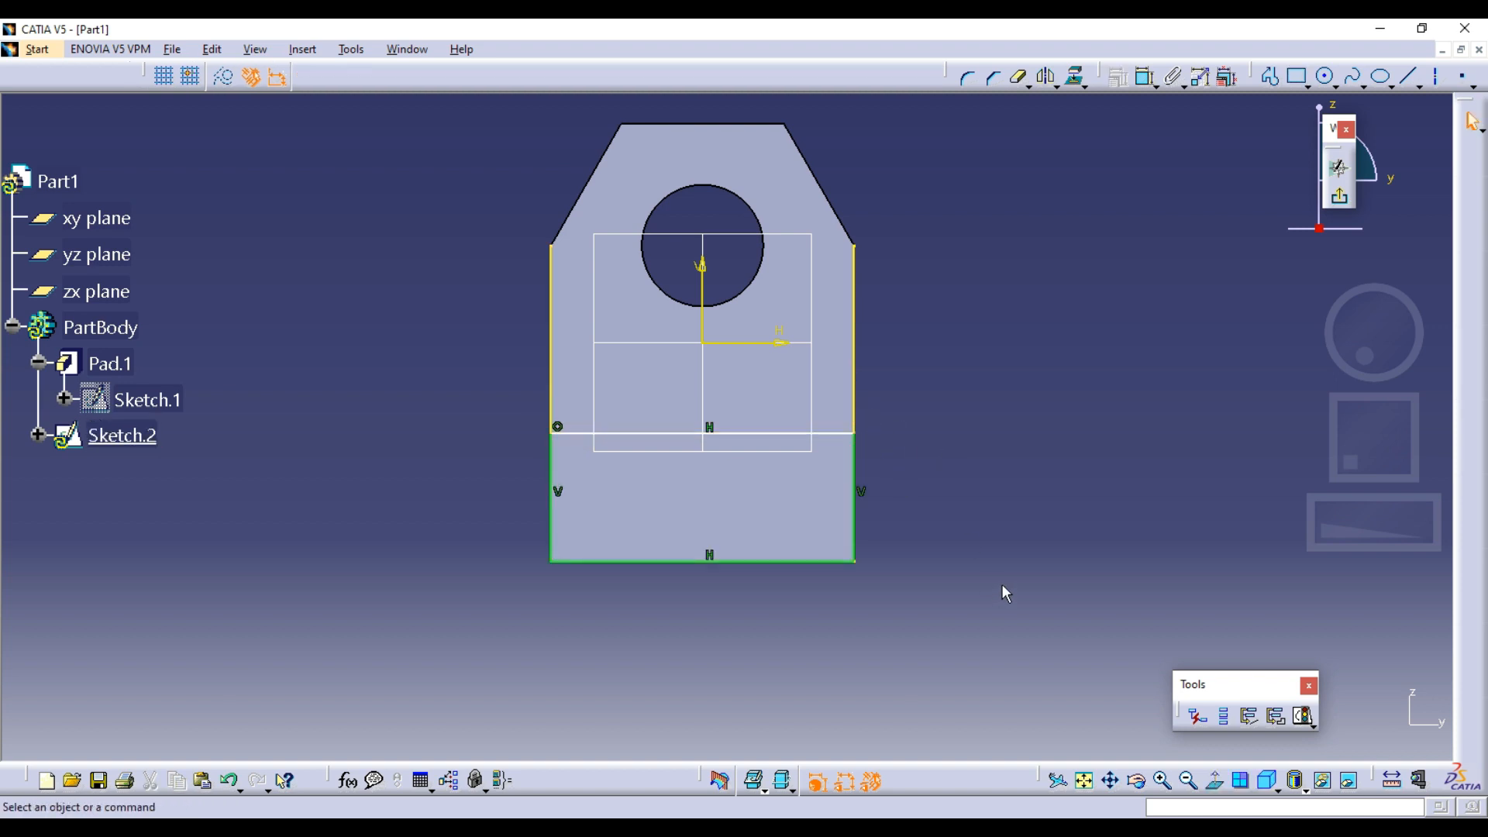
# Undo the rectangle and the three projected edges
pyautogui.hotkey('ctrl', 'z')
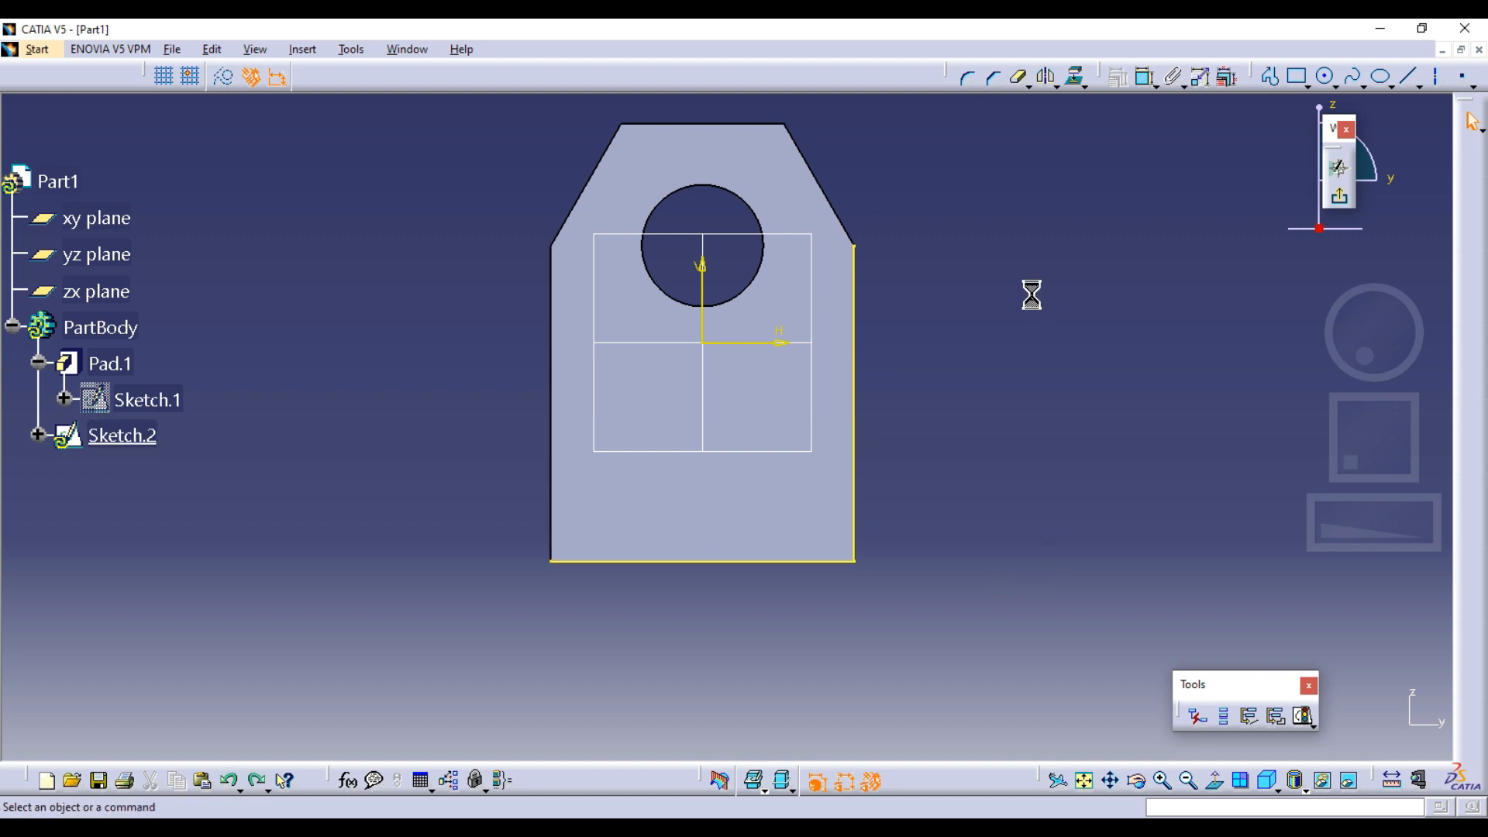
pyautogui.click(1296, 79)
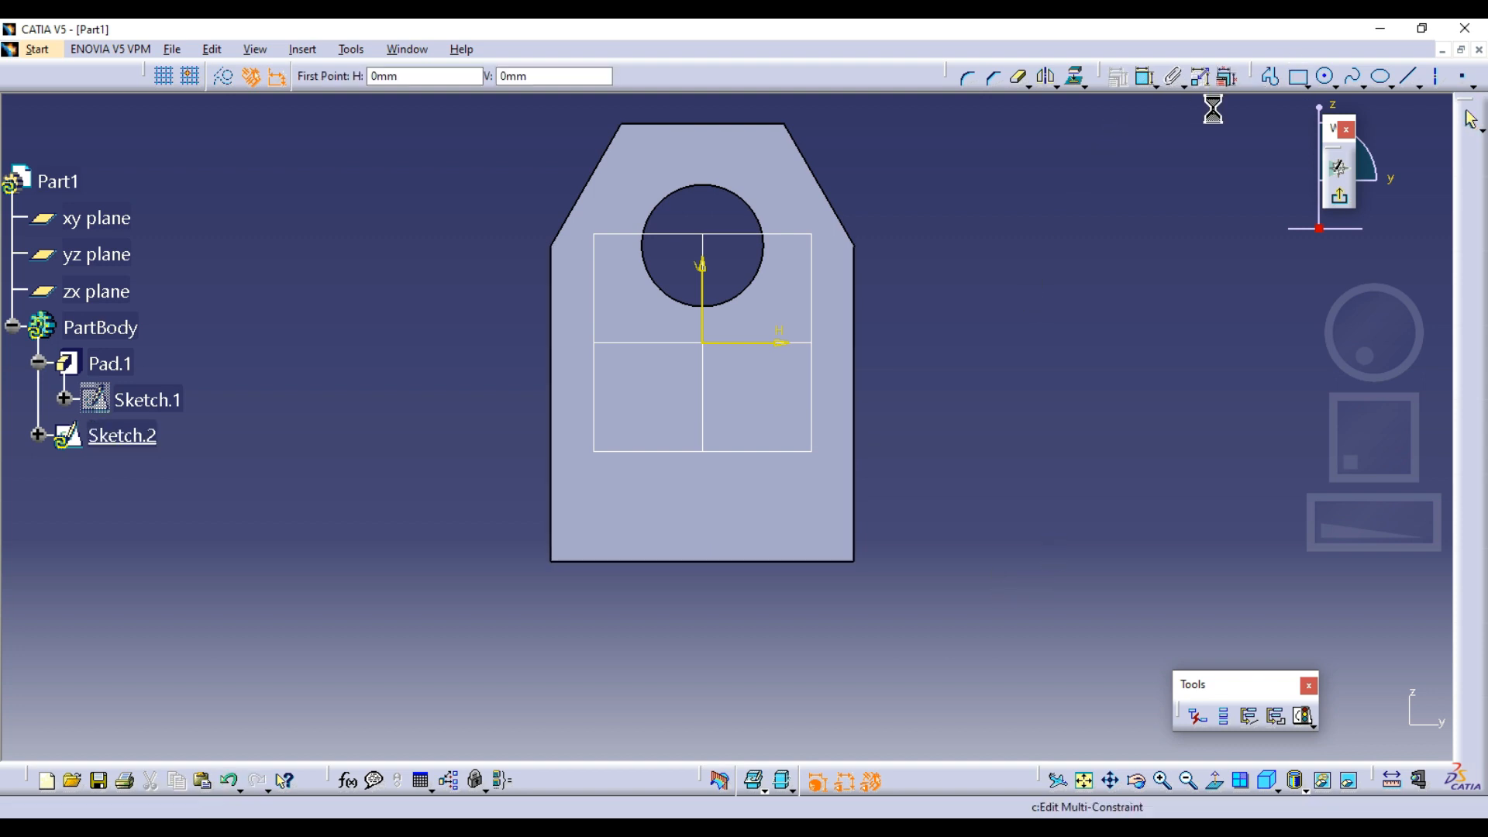
pyautogui.click(1297, 77)
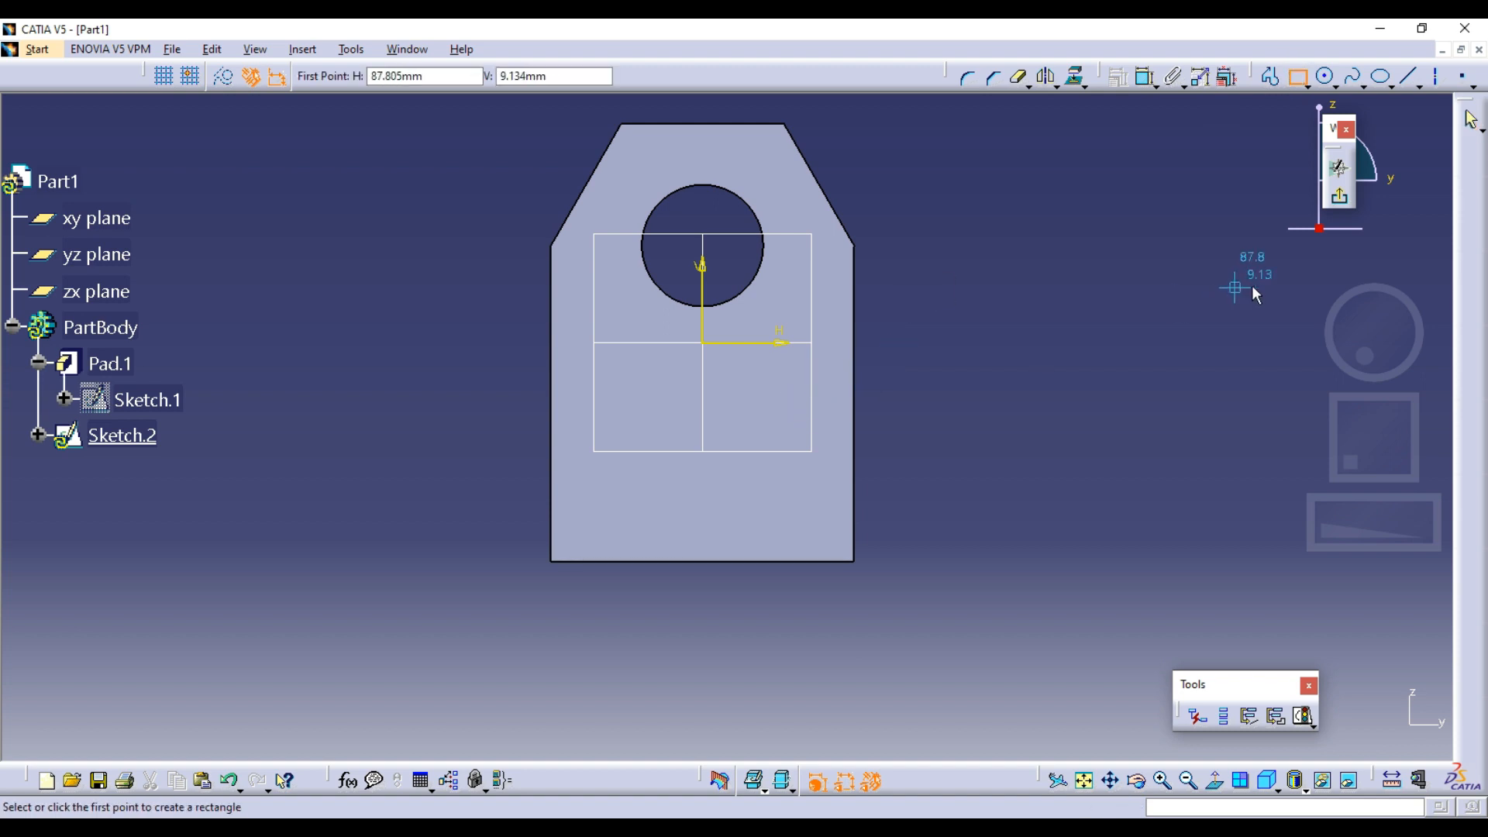
pyautogui.press('Escape')
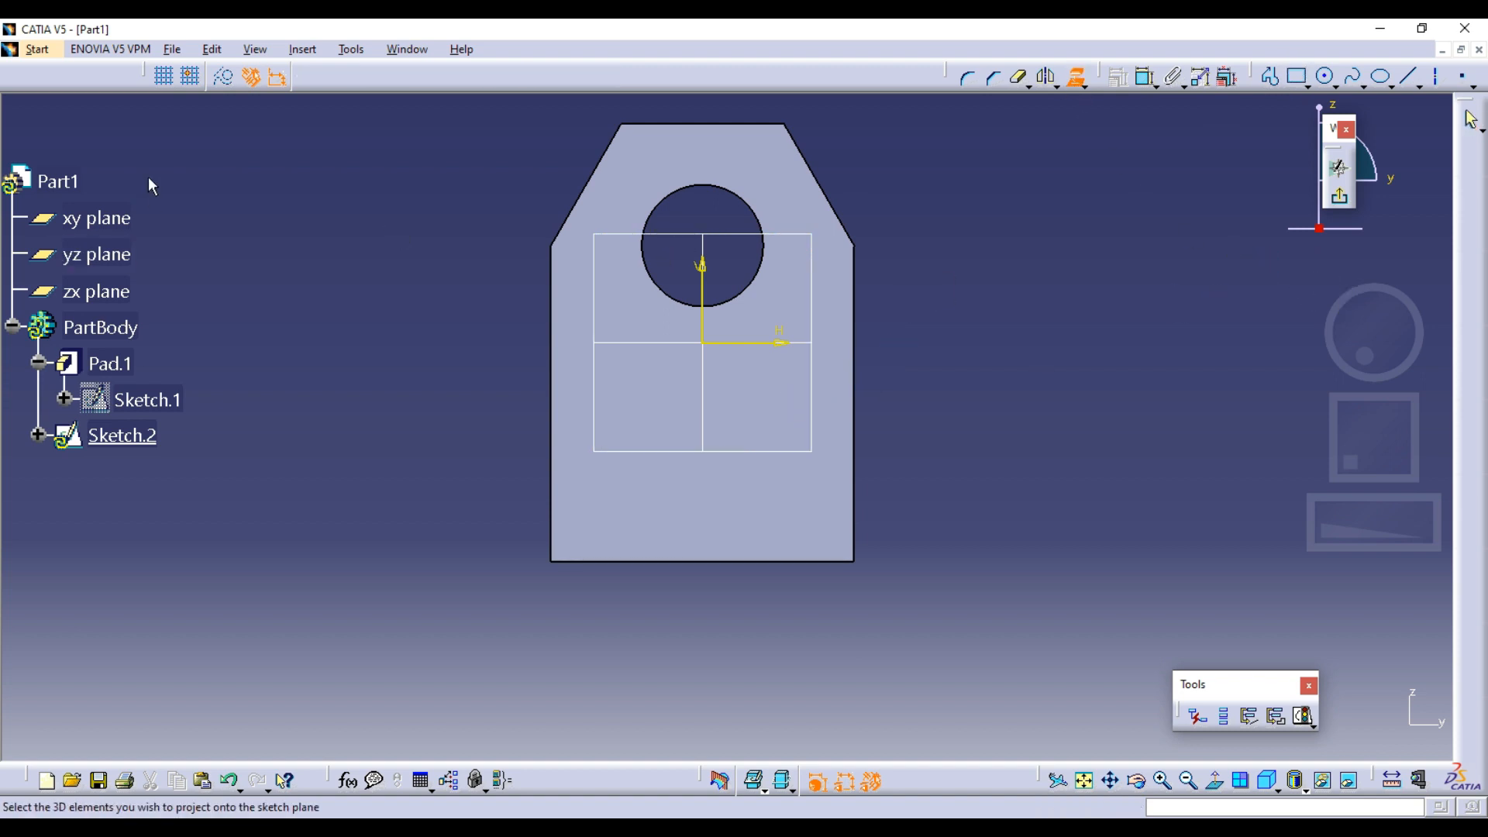
# Project the plate's two side edges and bottom edge as construction elements, and switch back to standard elements
pyautogui.click(222, 86)
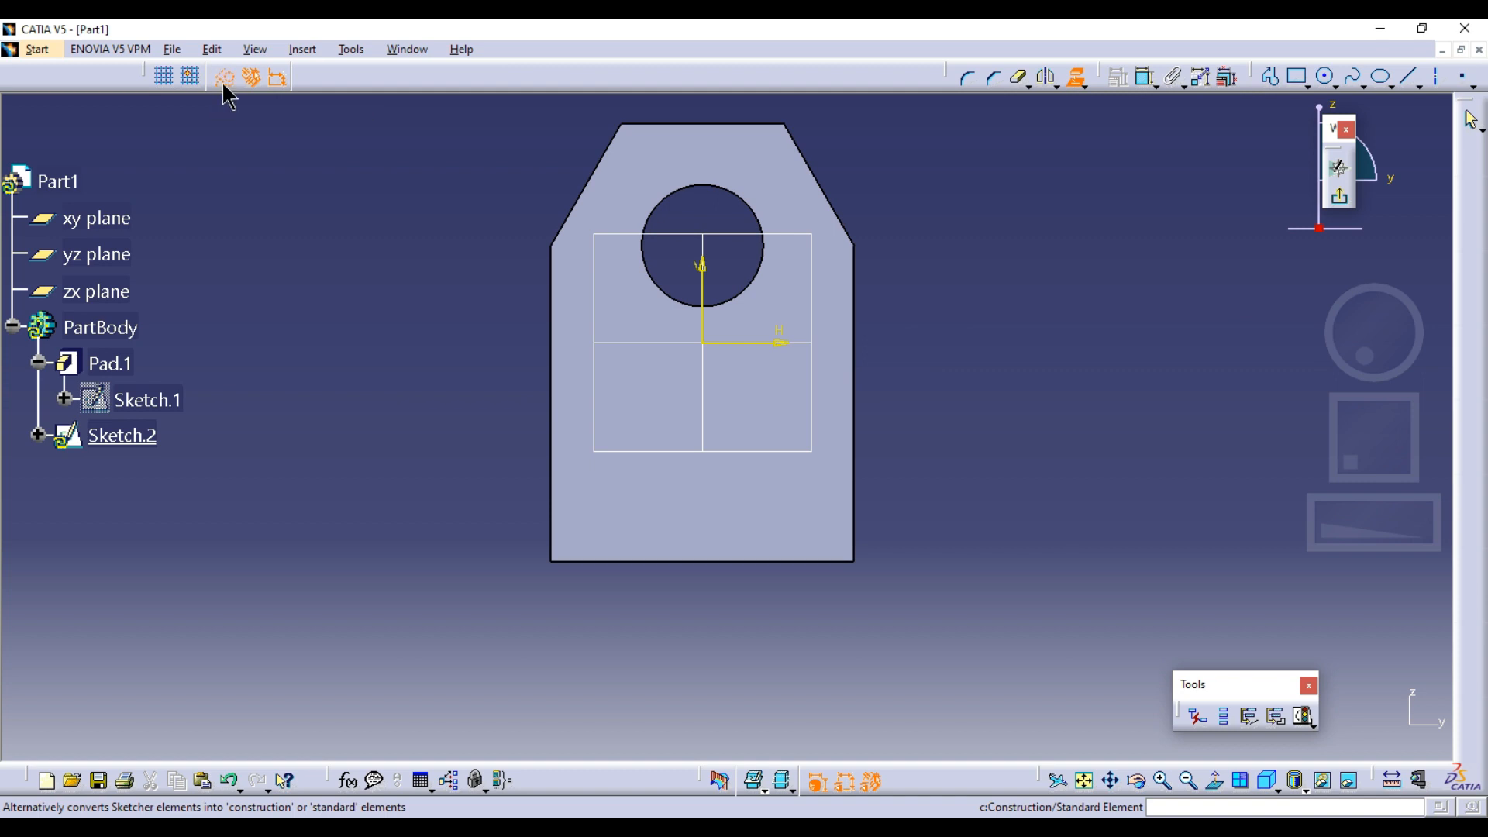
pyautogui.click(552, 324)
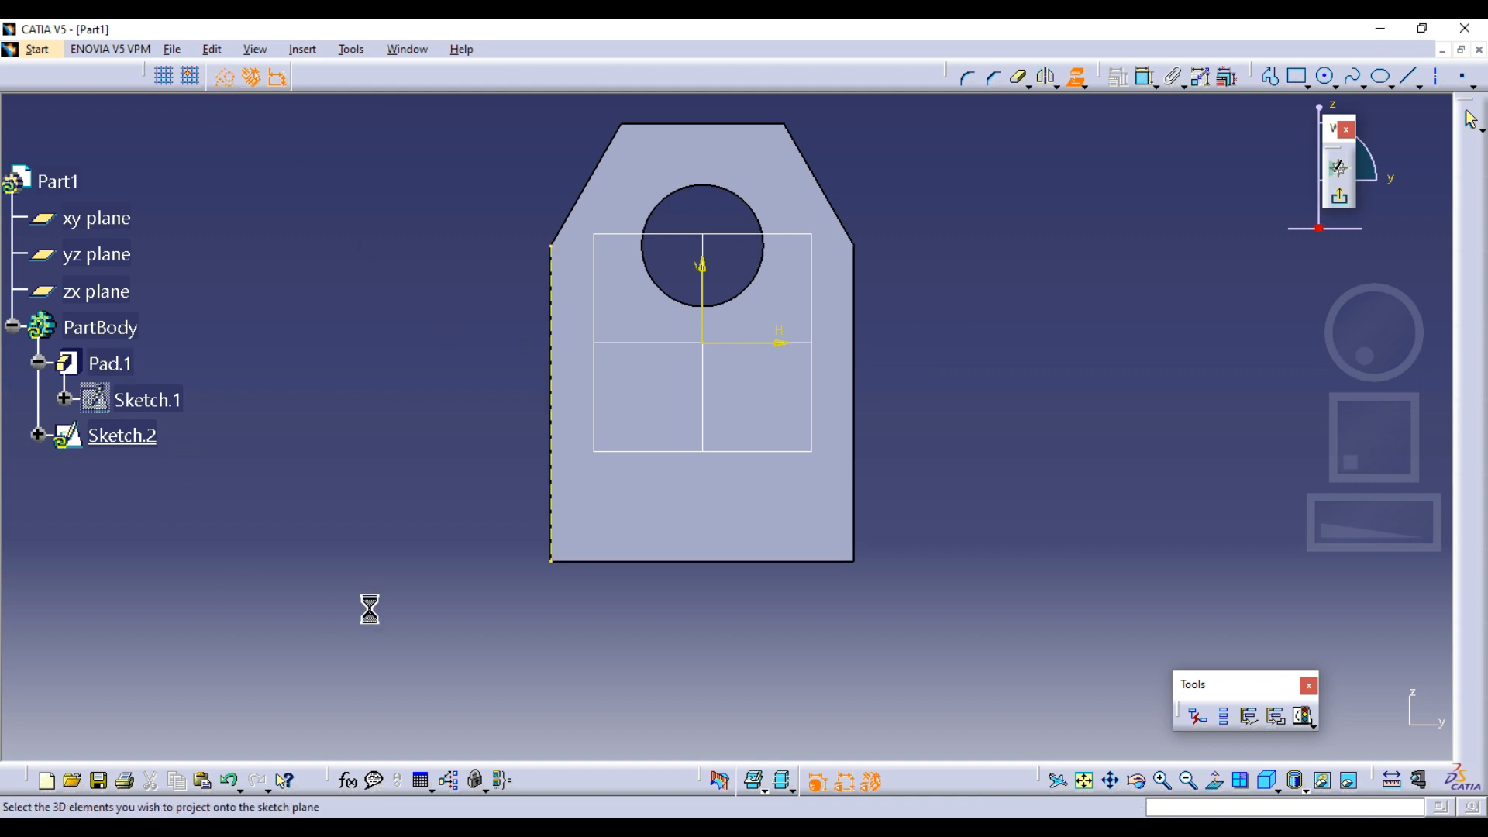
pyautogui.click(591, 561)
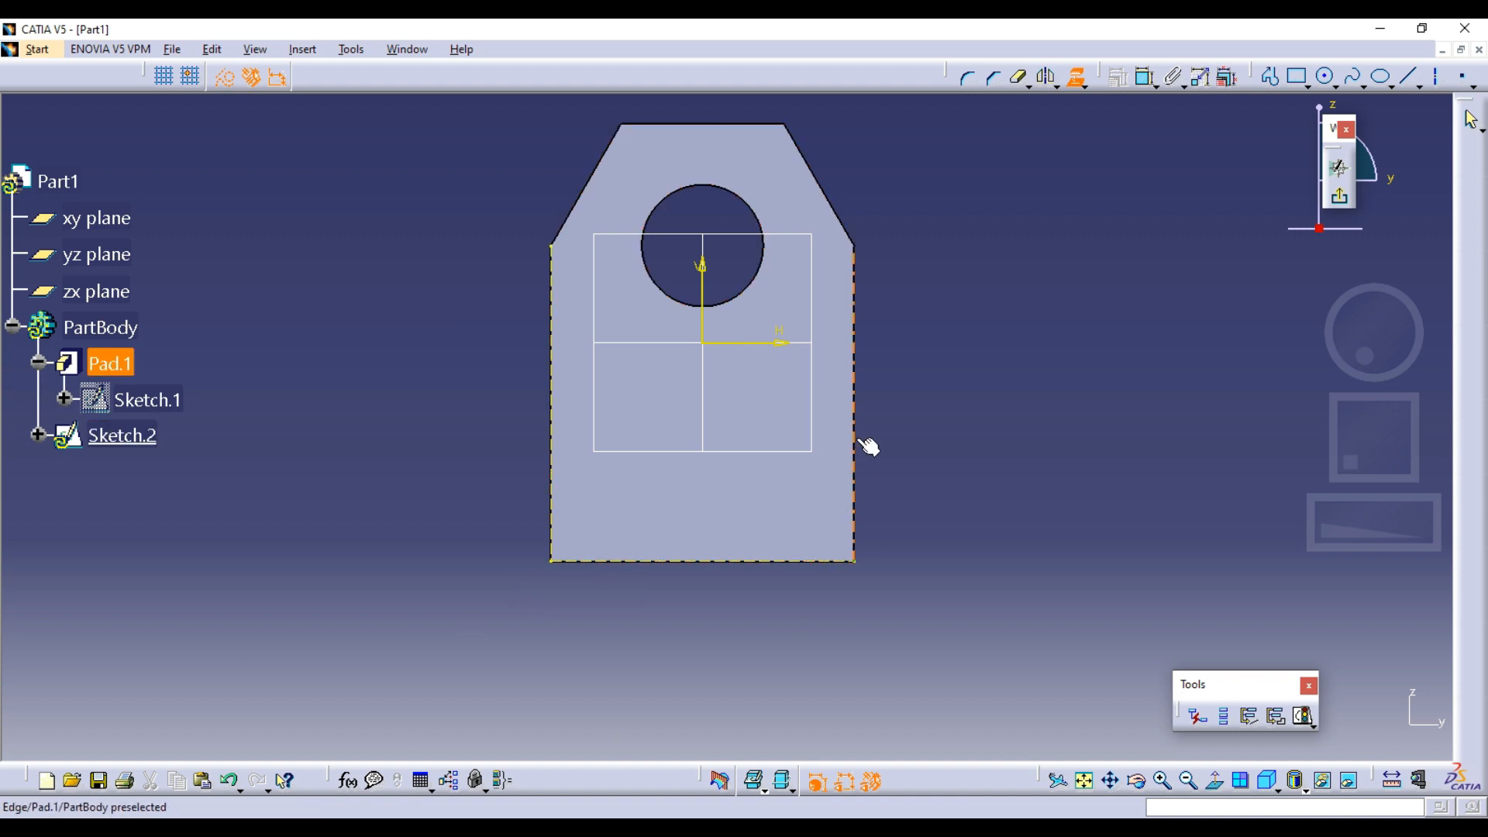
pyautogui.click(856, 403)
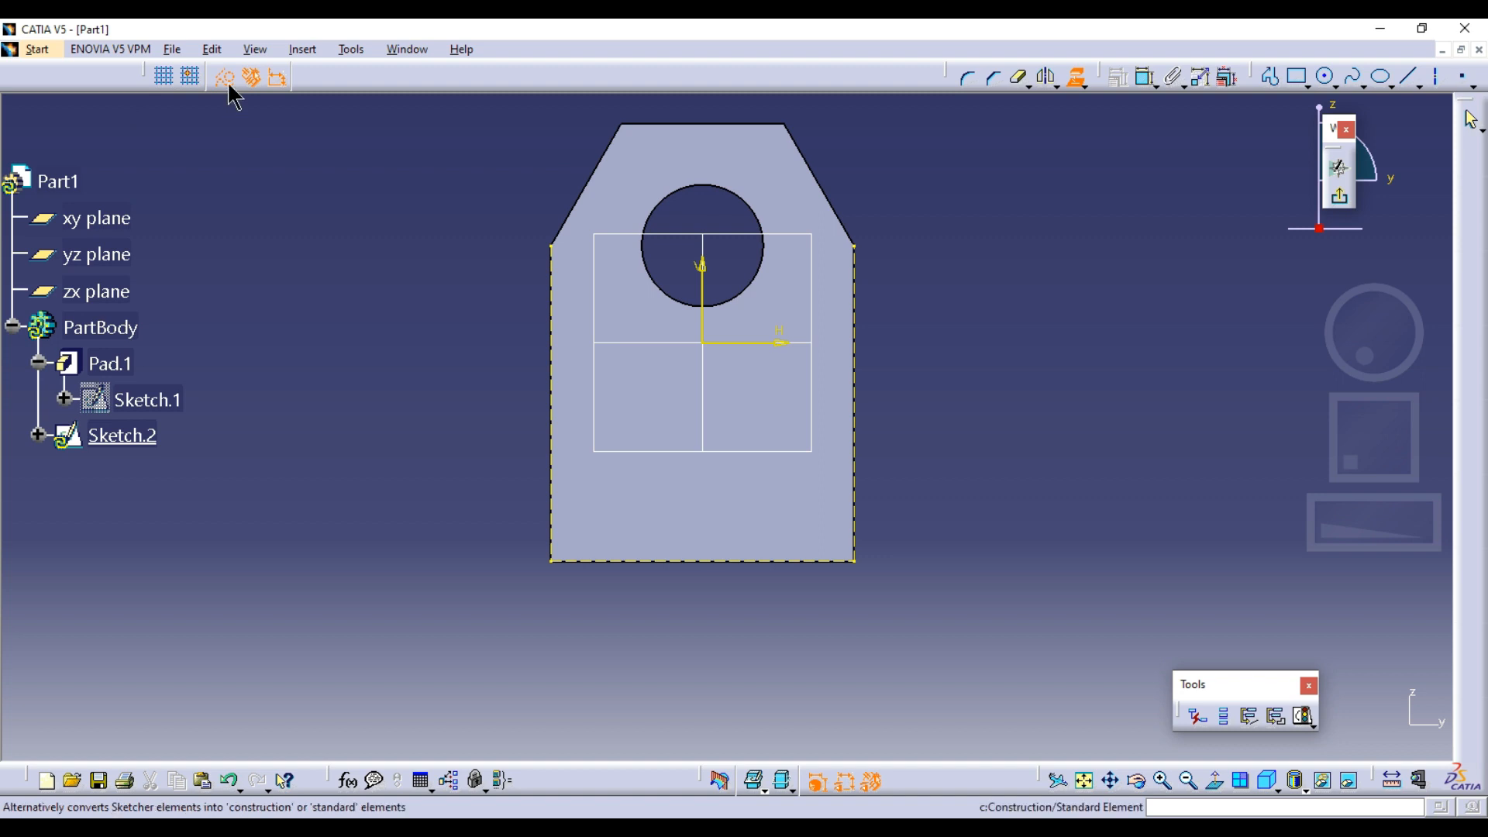
pyautogui.click(1077, 77)
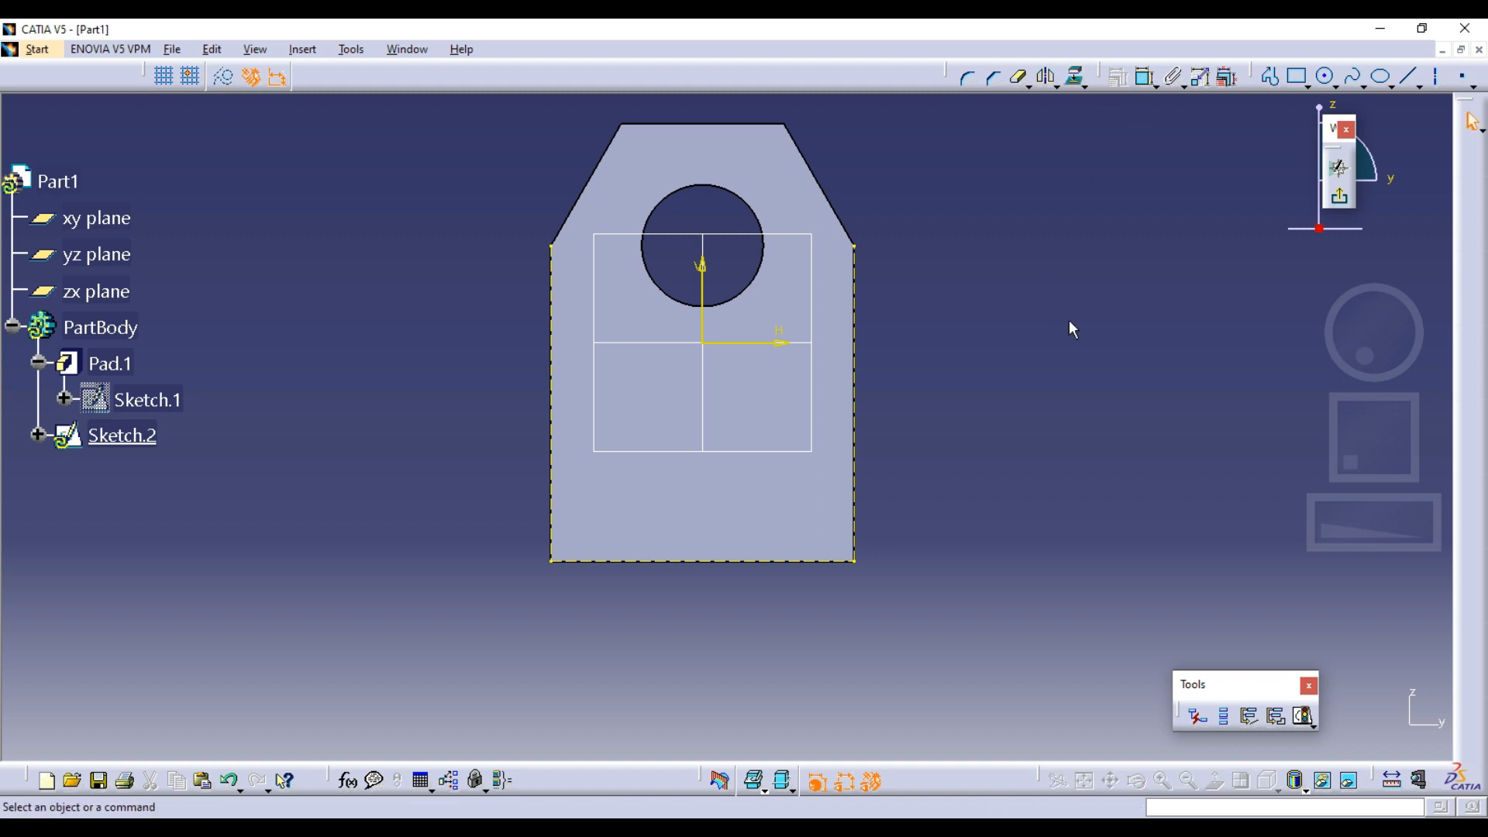
pyautogui.moveTo(1066, 336); pyautogui.dragTo(1048, 382, button='middle')
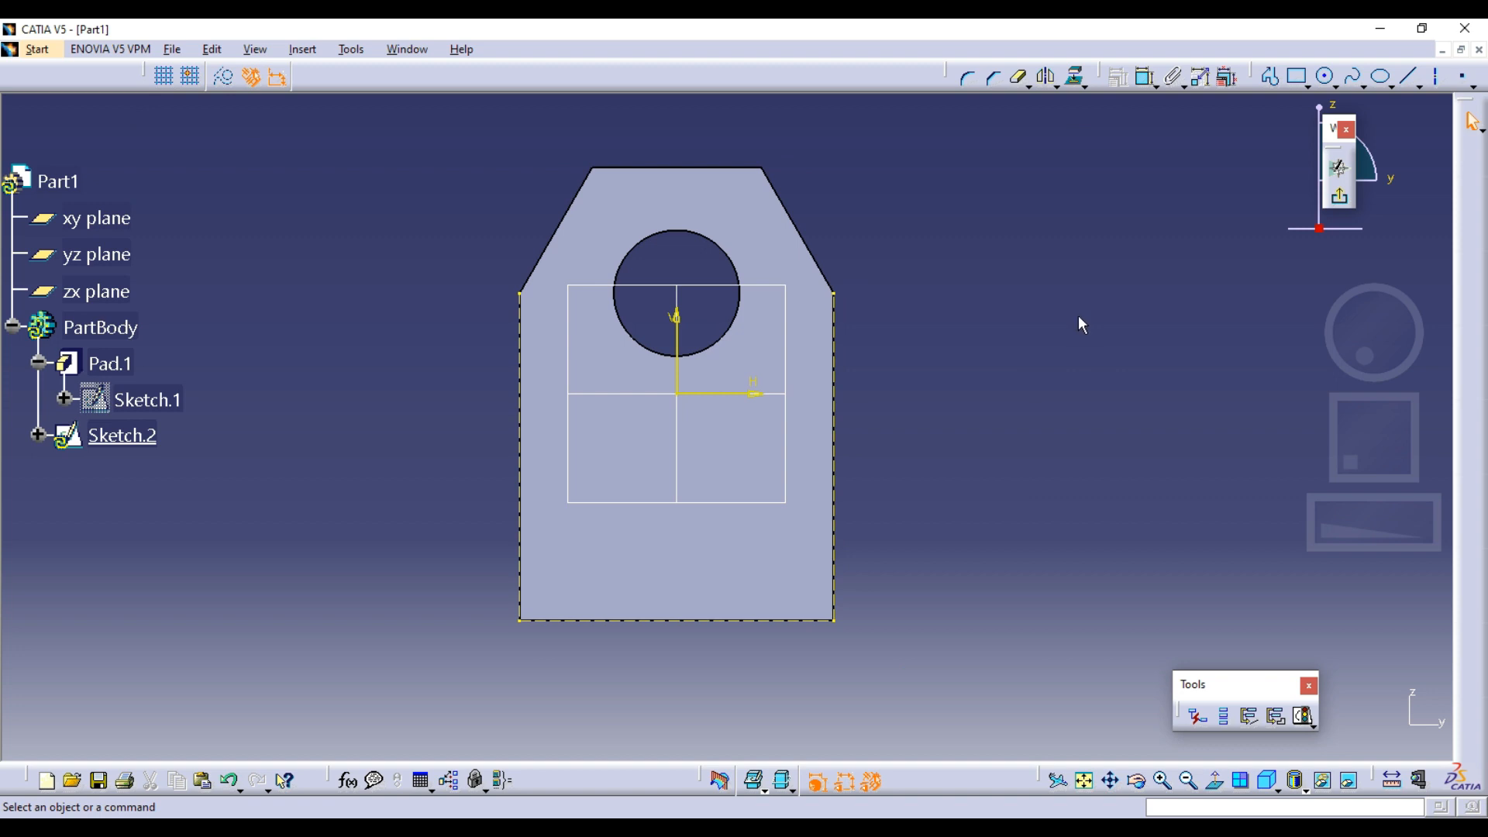
pyautogui.click(1297, 76)
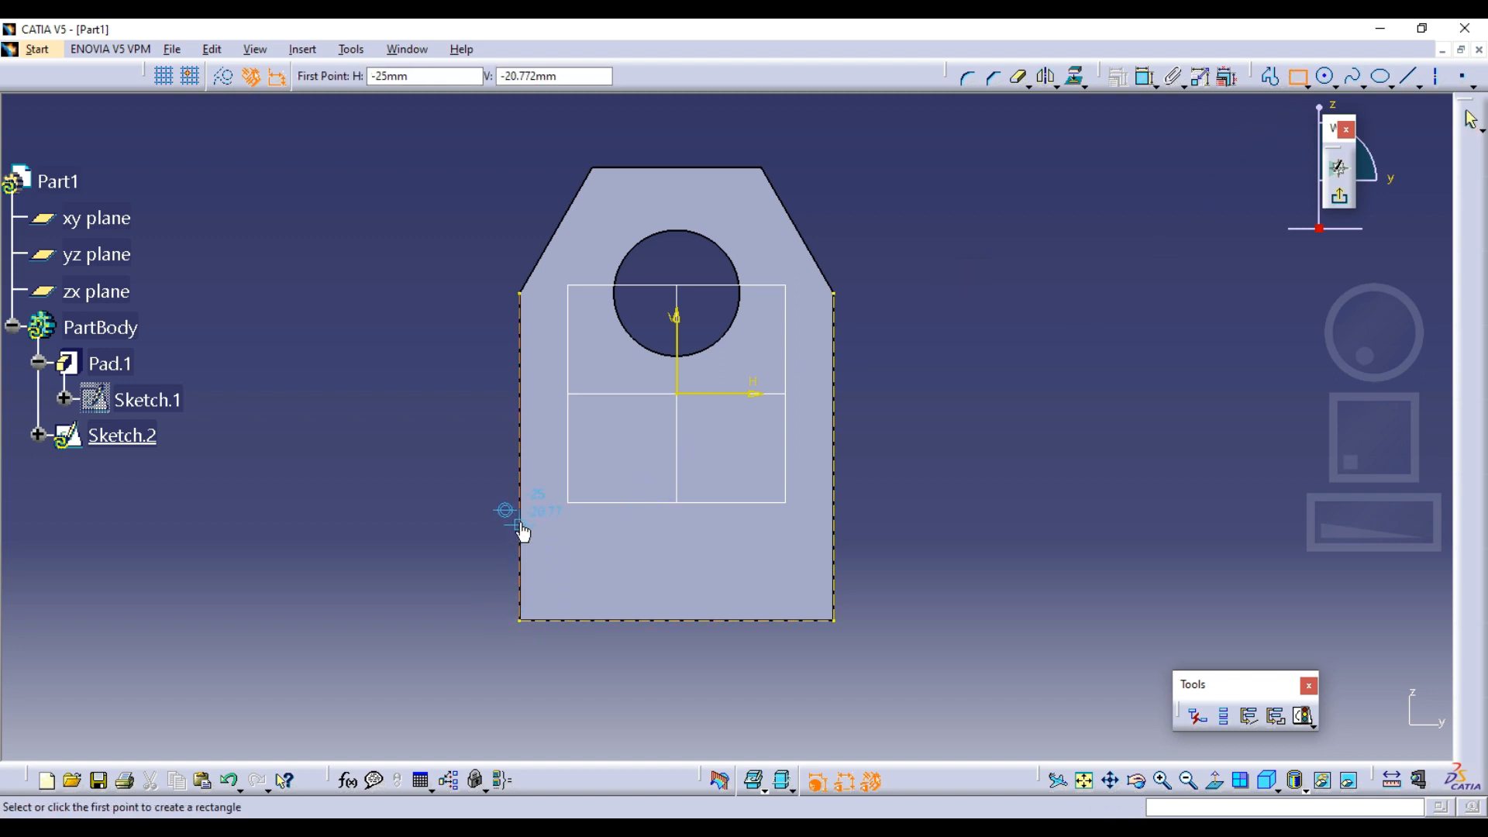
pyautogui.click(520, 620)
pyautogui.click(840, 468)
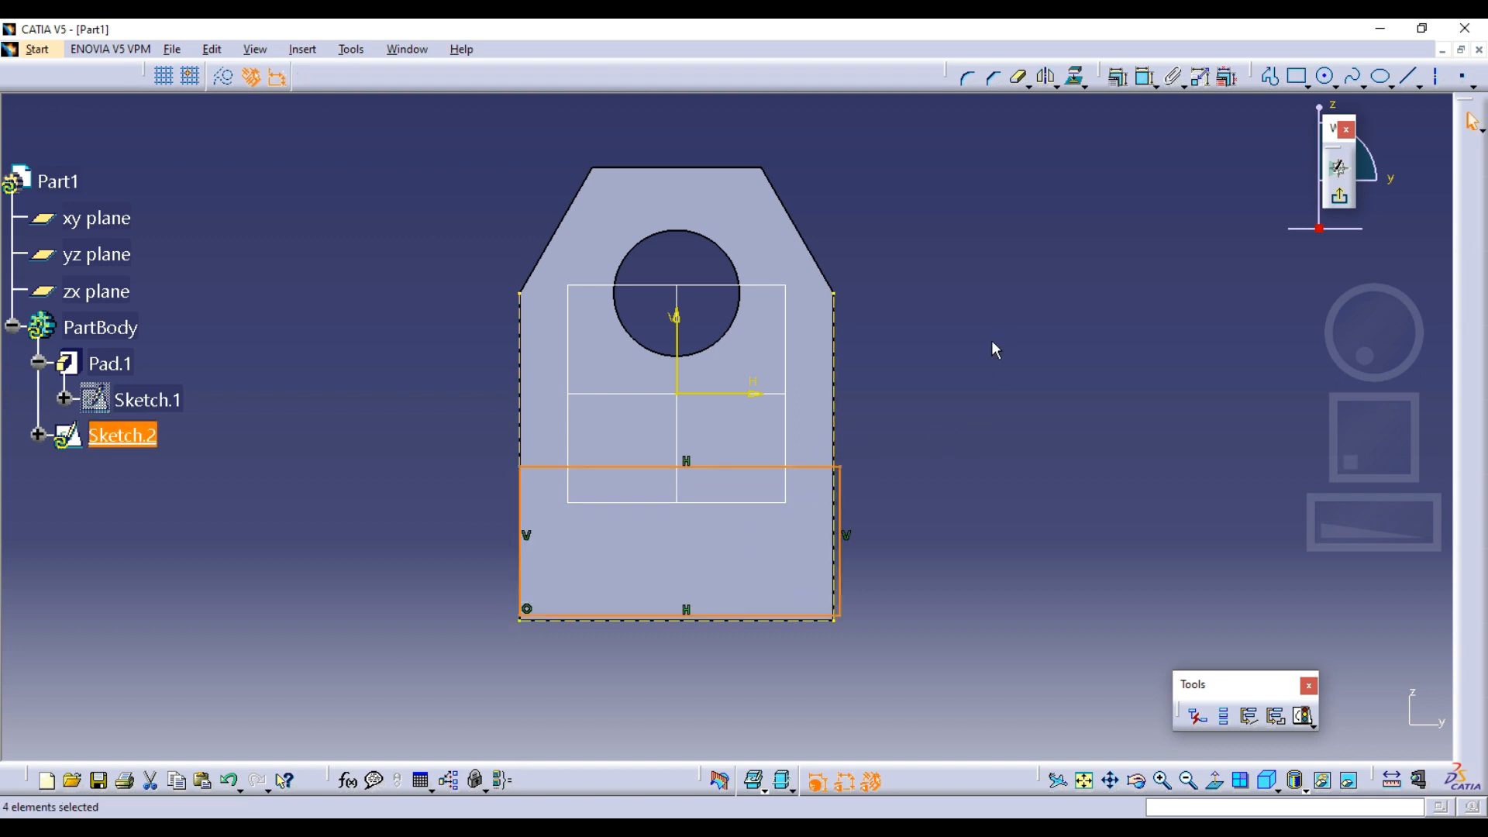
pyautogui.press('Delete')
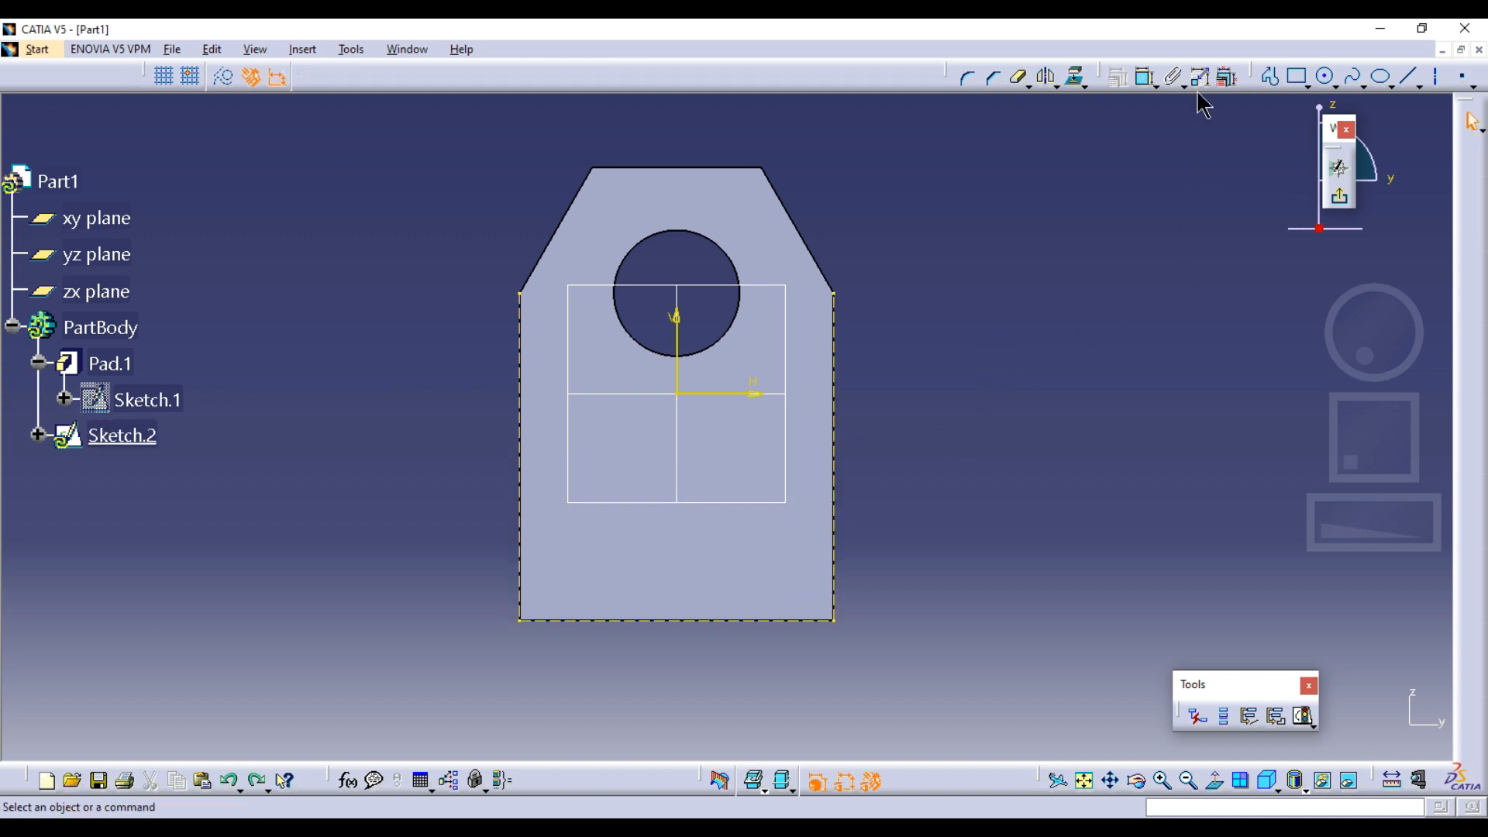
# Draw a rectangle 50 mm wide and about 22 mm high from the plate's bottom corner to the opposite projected side edge
pyautogui.click(1296, 76)
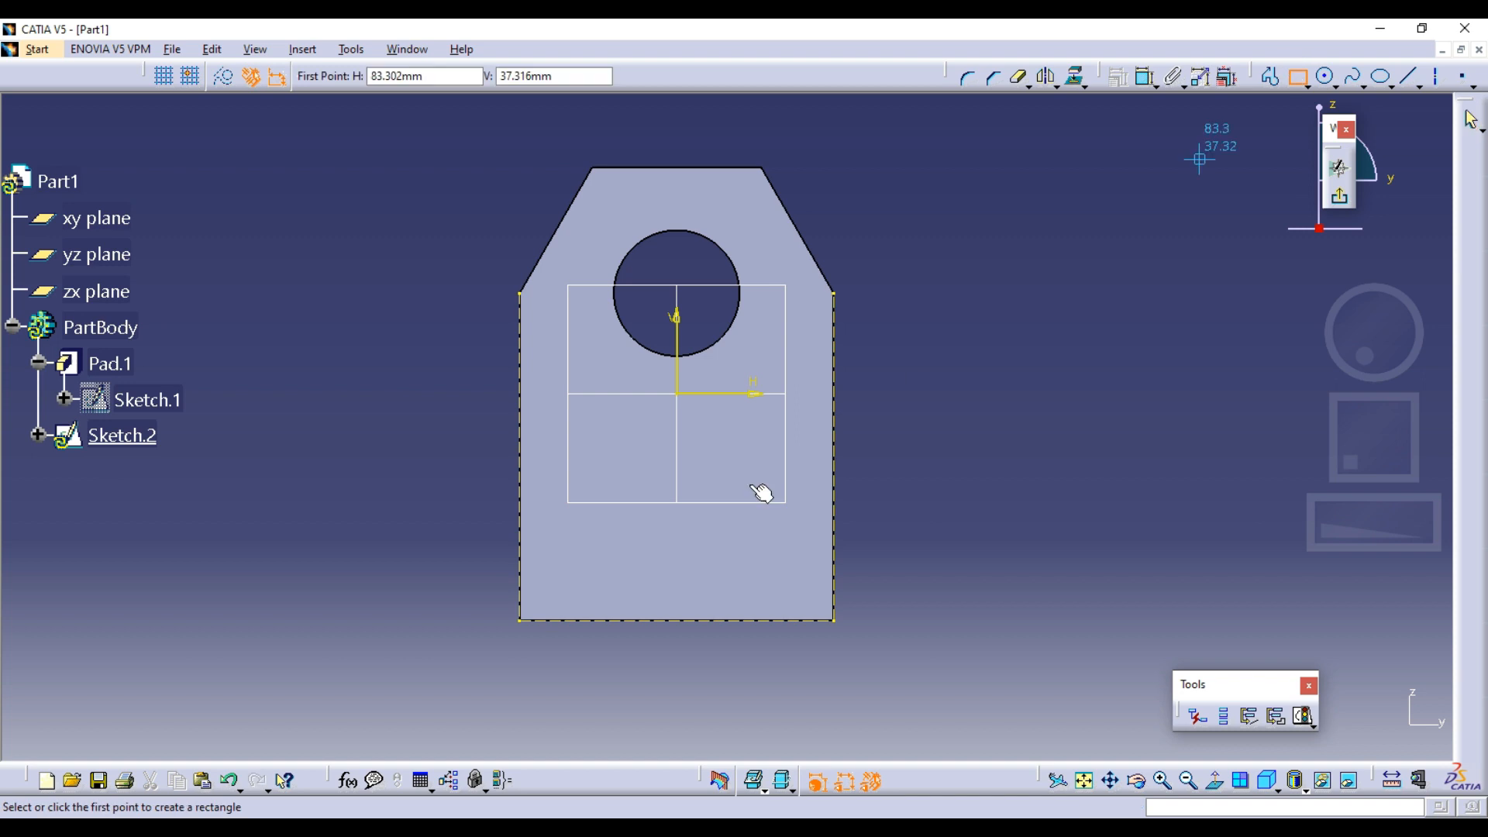
pyautogui.click(520, 620)
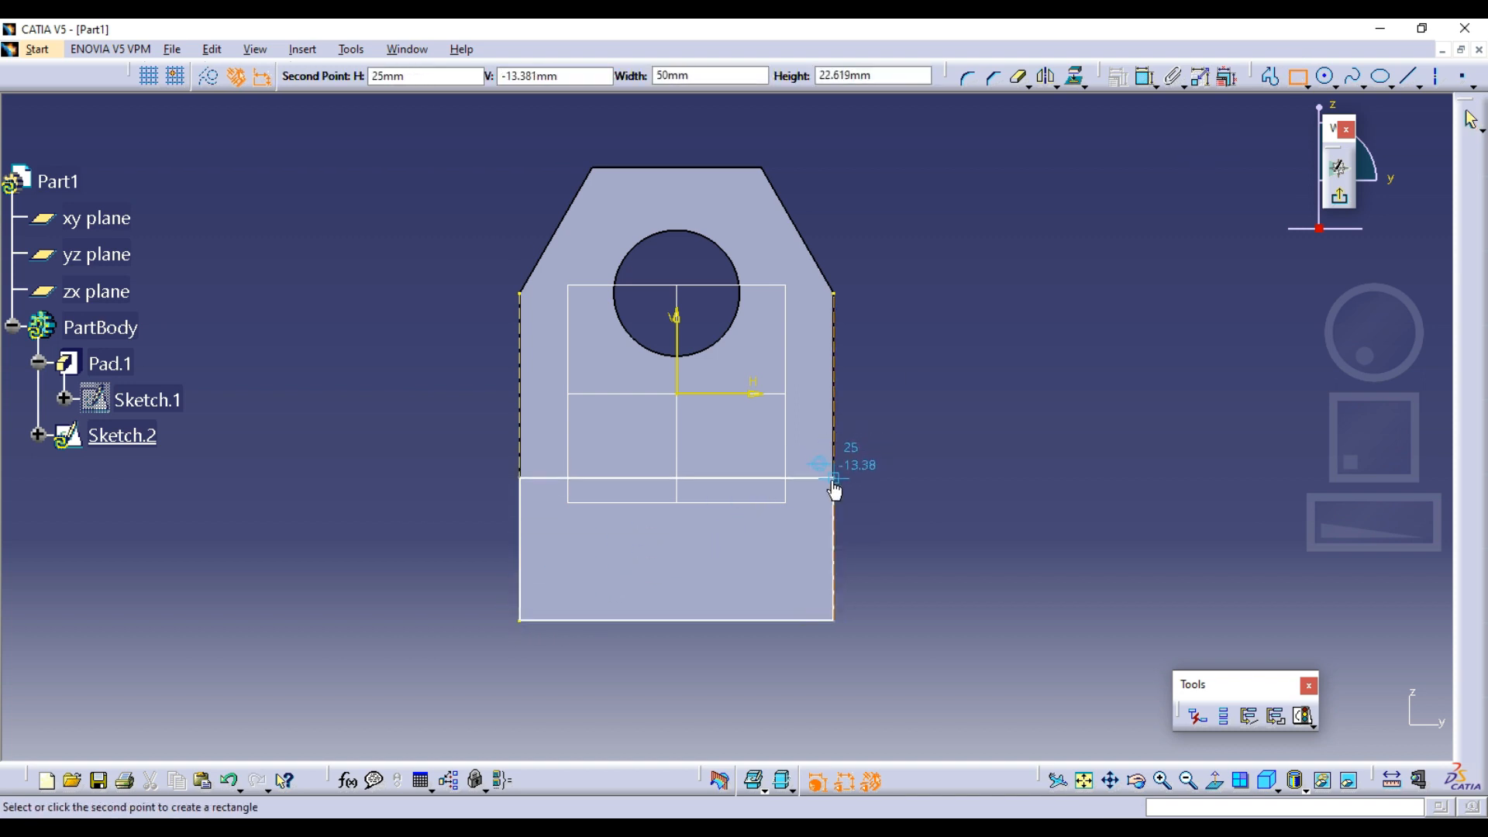
pyautogui.click(834, 484)
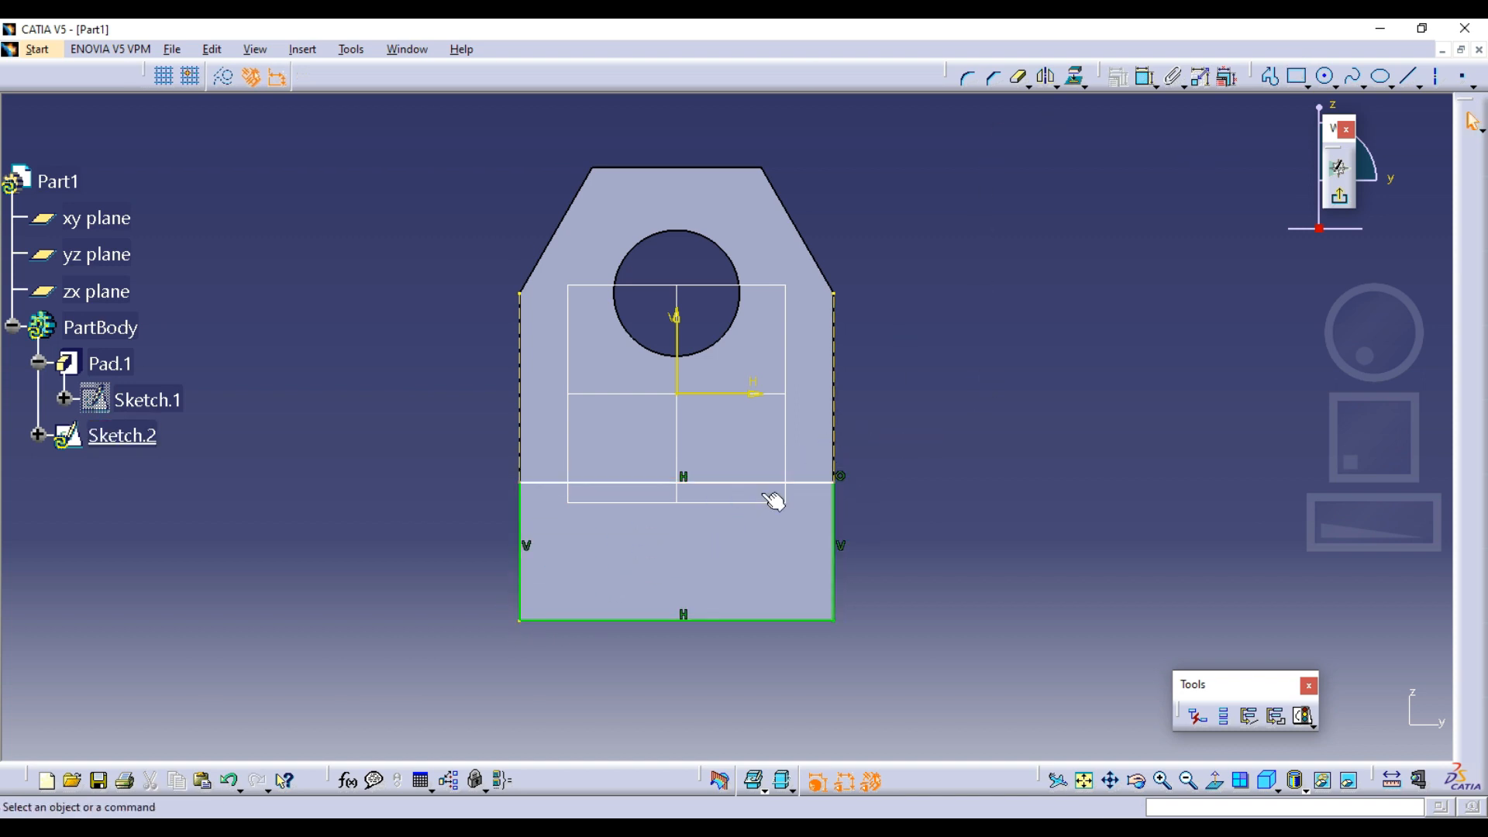
# Dimension the rectangle's vertical side and set its height to 20 mm
pyautogui.click(1146, 77)
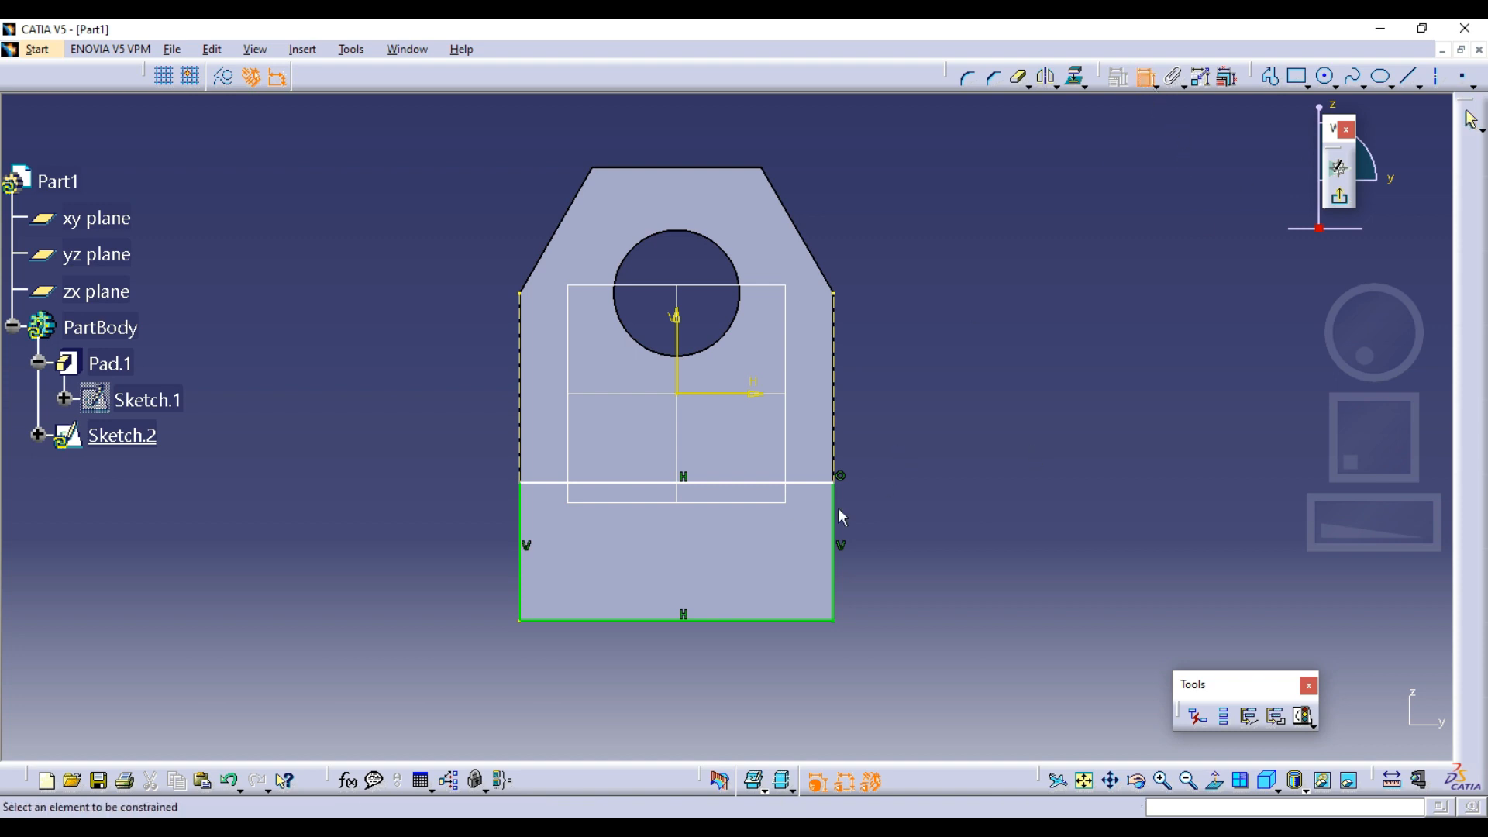
pyautogui.click(835, 521)
pyautogui.click(889, 527)
pyautogui.doubleClick(891, 514)
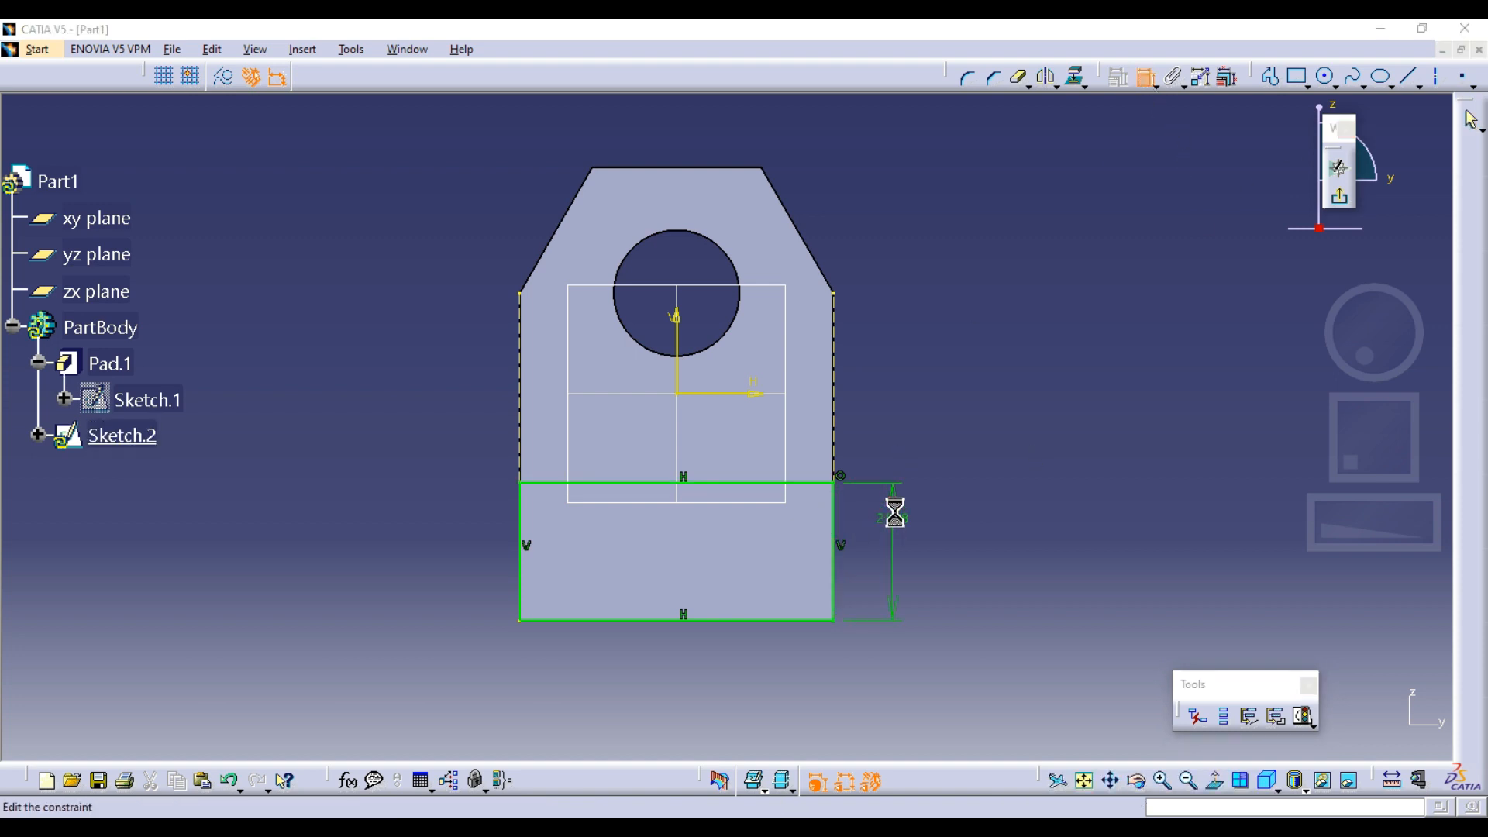
pyautogui.write('20')
pyautogui.press('Return')
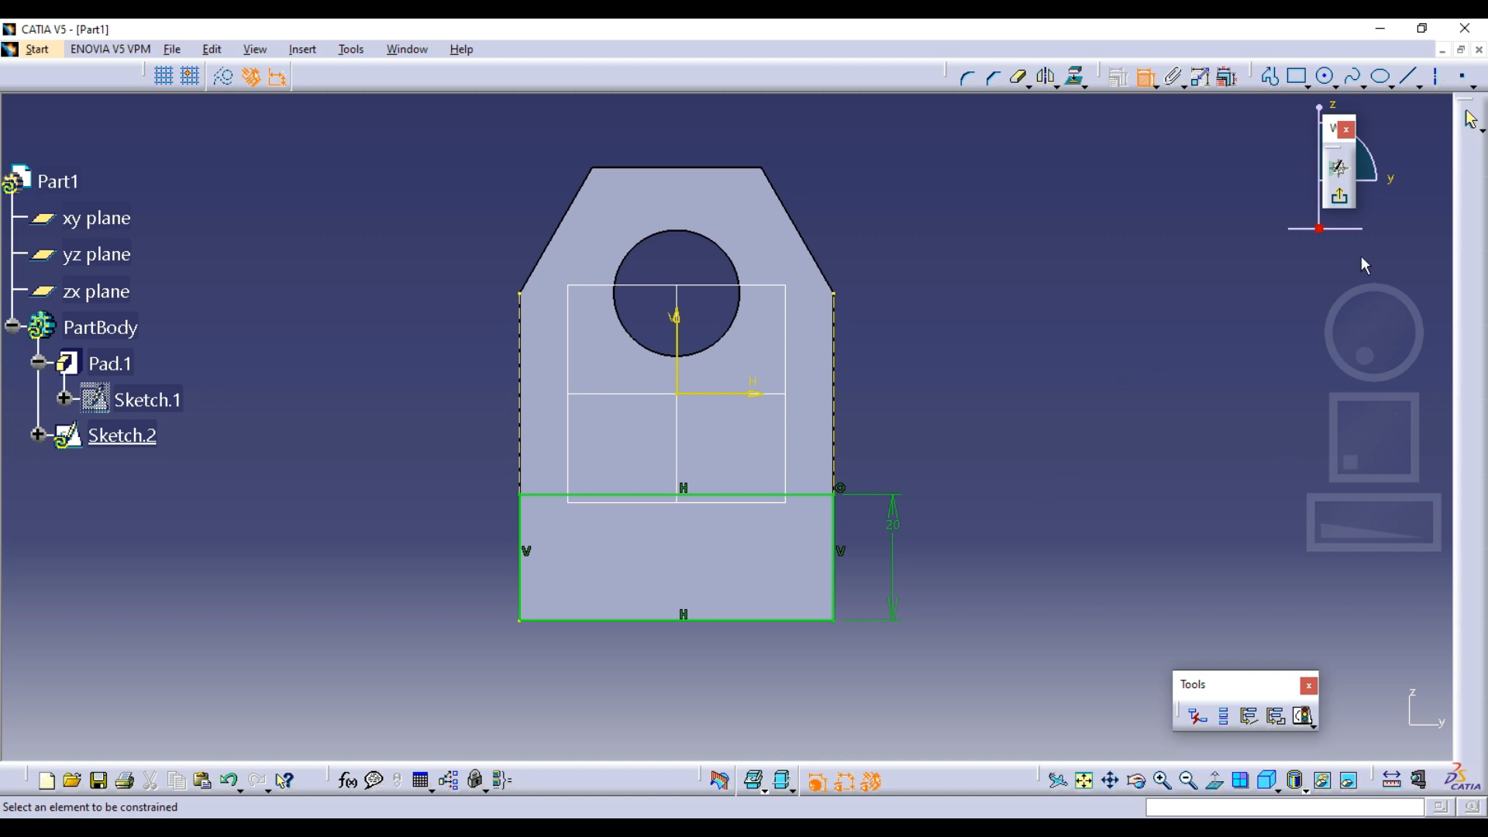
# Exit the foot's sketch and check the plate thickness and overall depth in the Capture.PNG drawing, returning to CATIA
pyautogui.click(1340, 197)
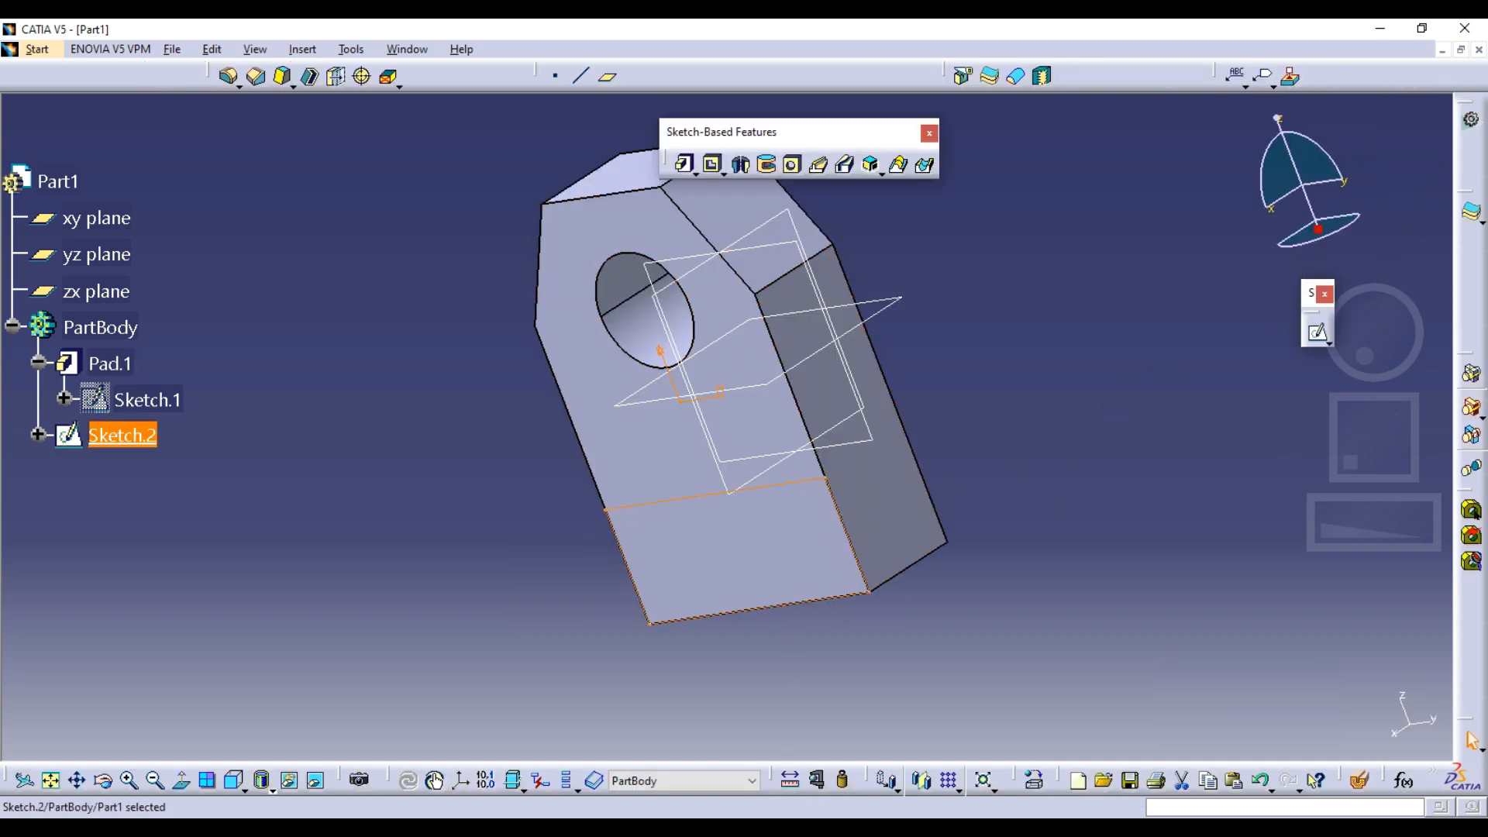
pyautogui.click(848, 752)
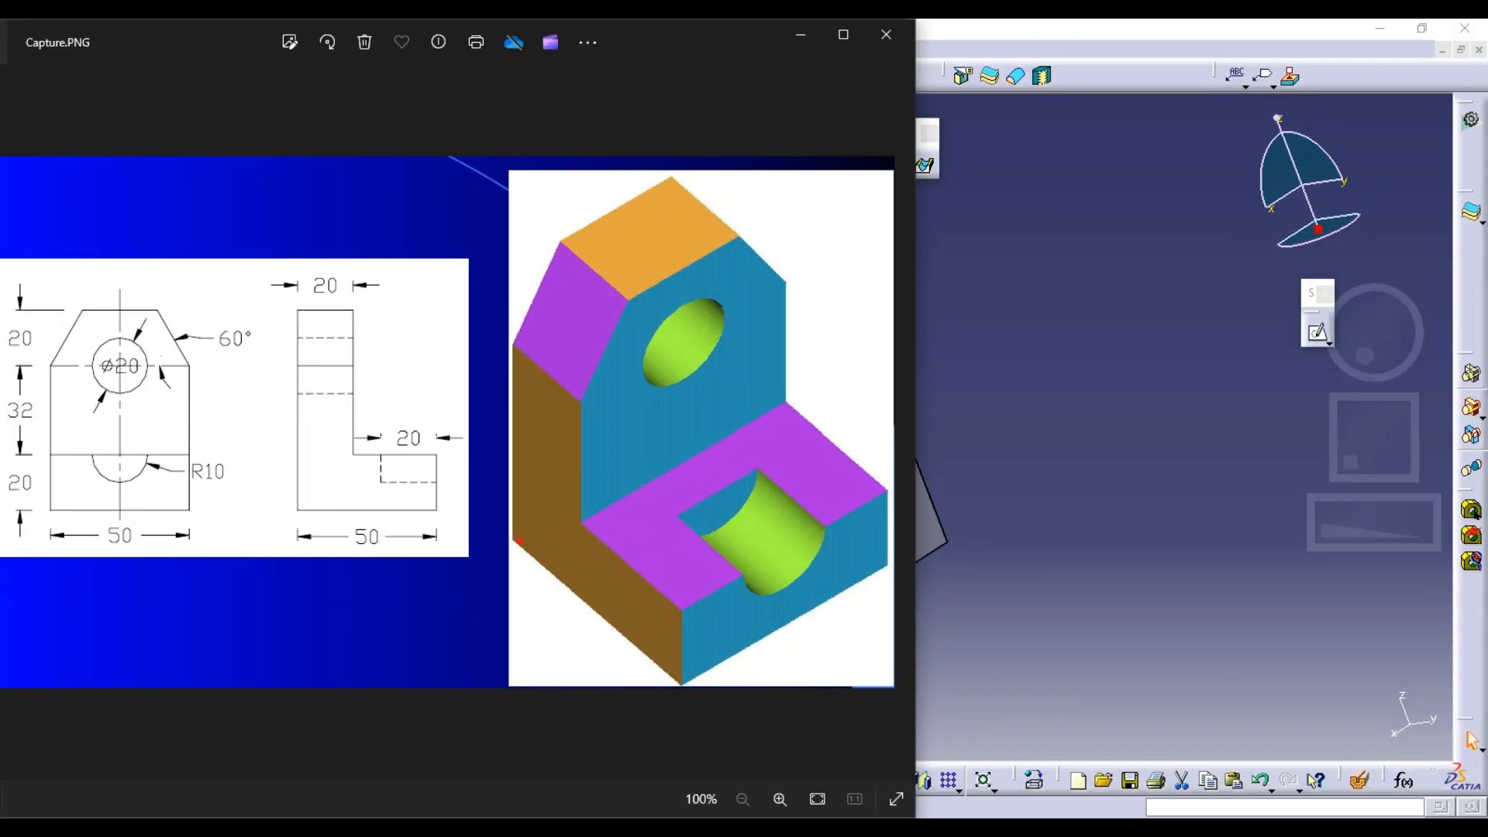
pyautogui.moveTo(548, 583); pyautogui.dragTo(686, 688)
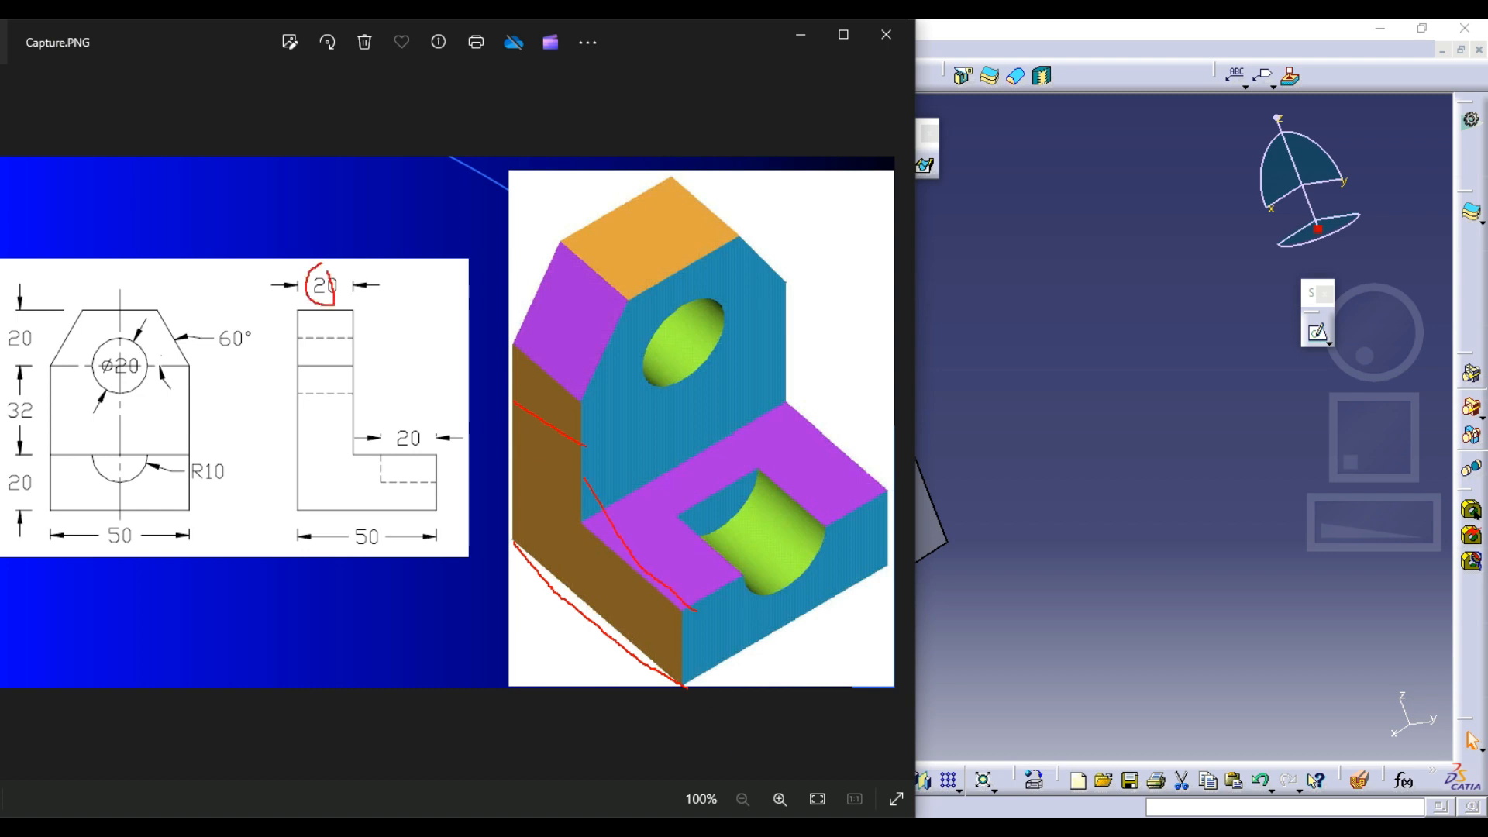
pyautogui.press('Escape')
pyautogui.click(747, 822)
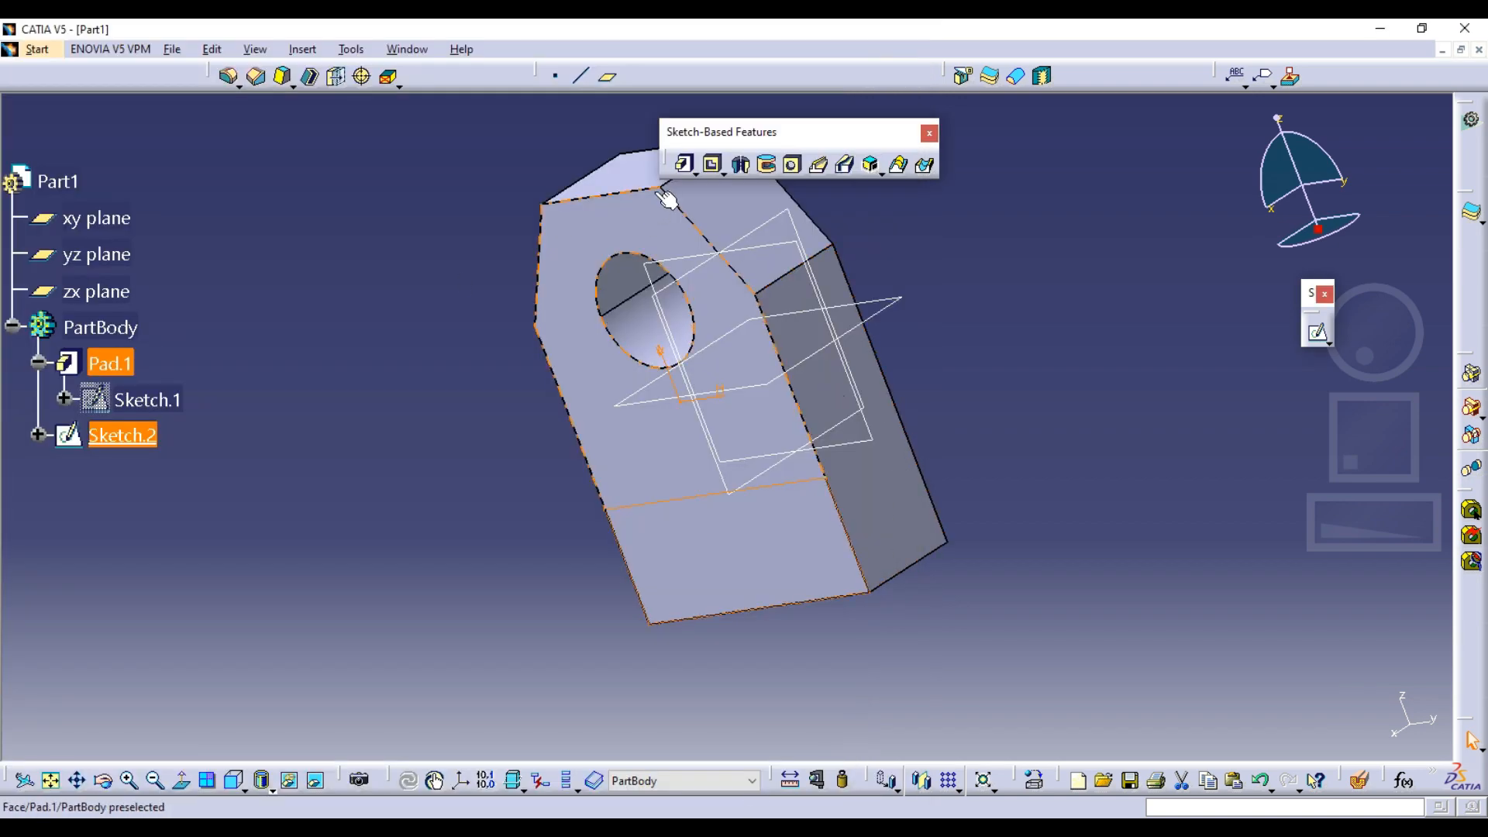
# Pad the foot's rectangle 30 mm outward from the holed plate
pyautogui.click(683, 165)
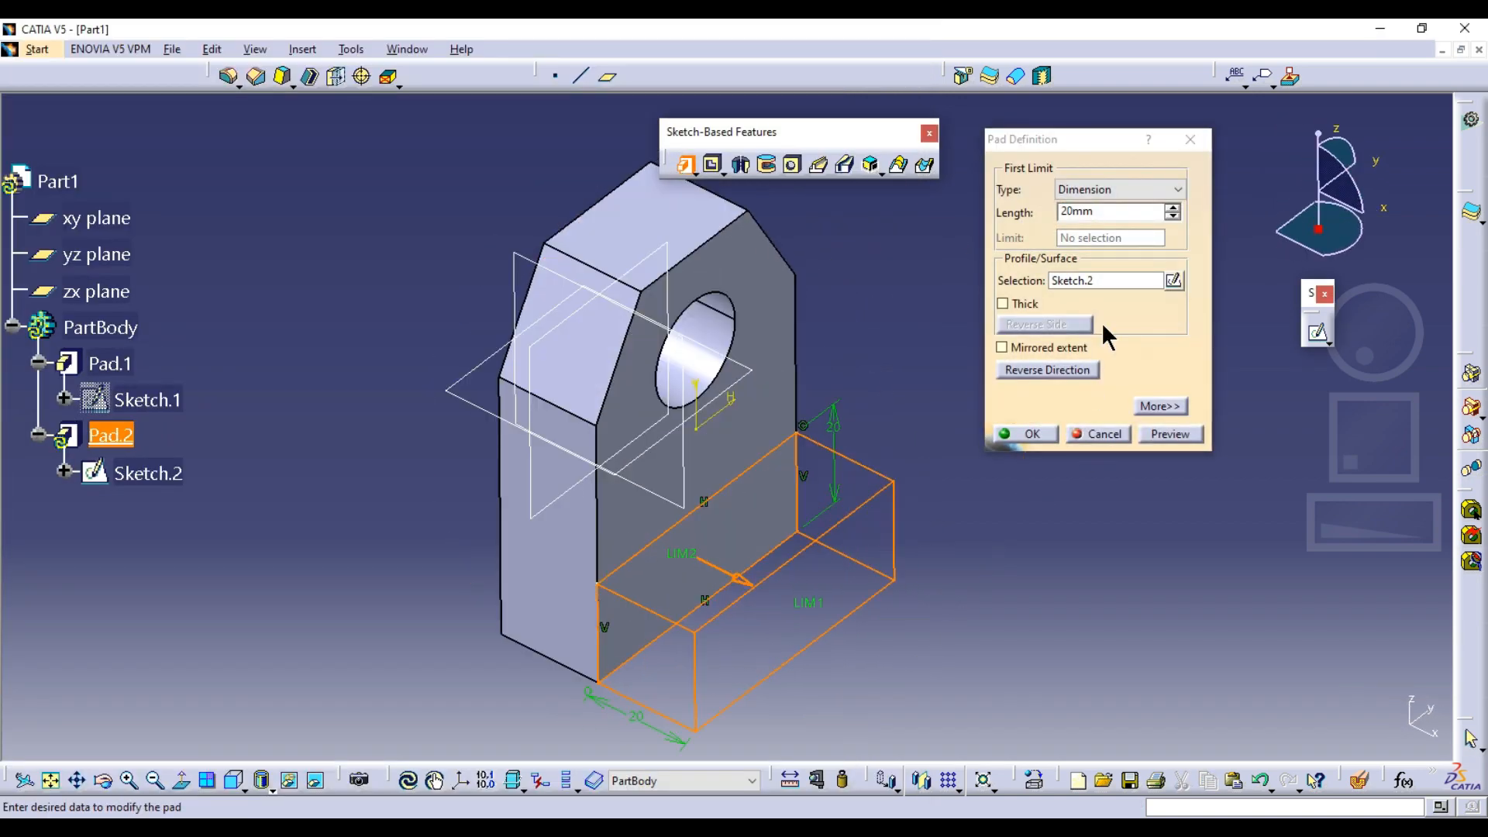
pyautogui.moveTo(1124, 212); pyautogui.dragTo(1013, 217)
pyautogui.write('3')
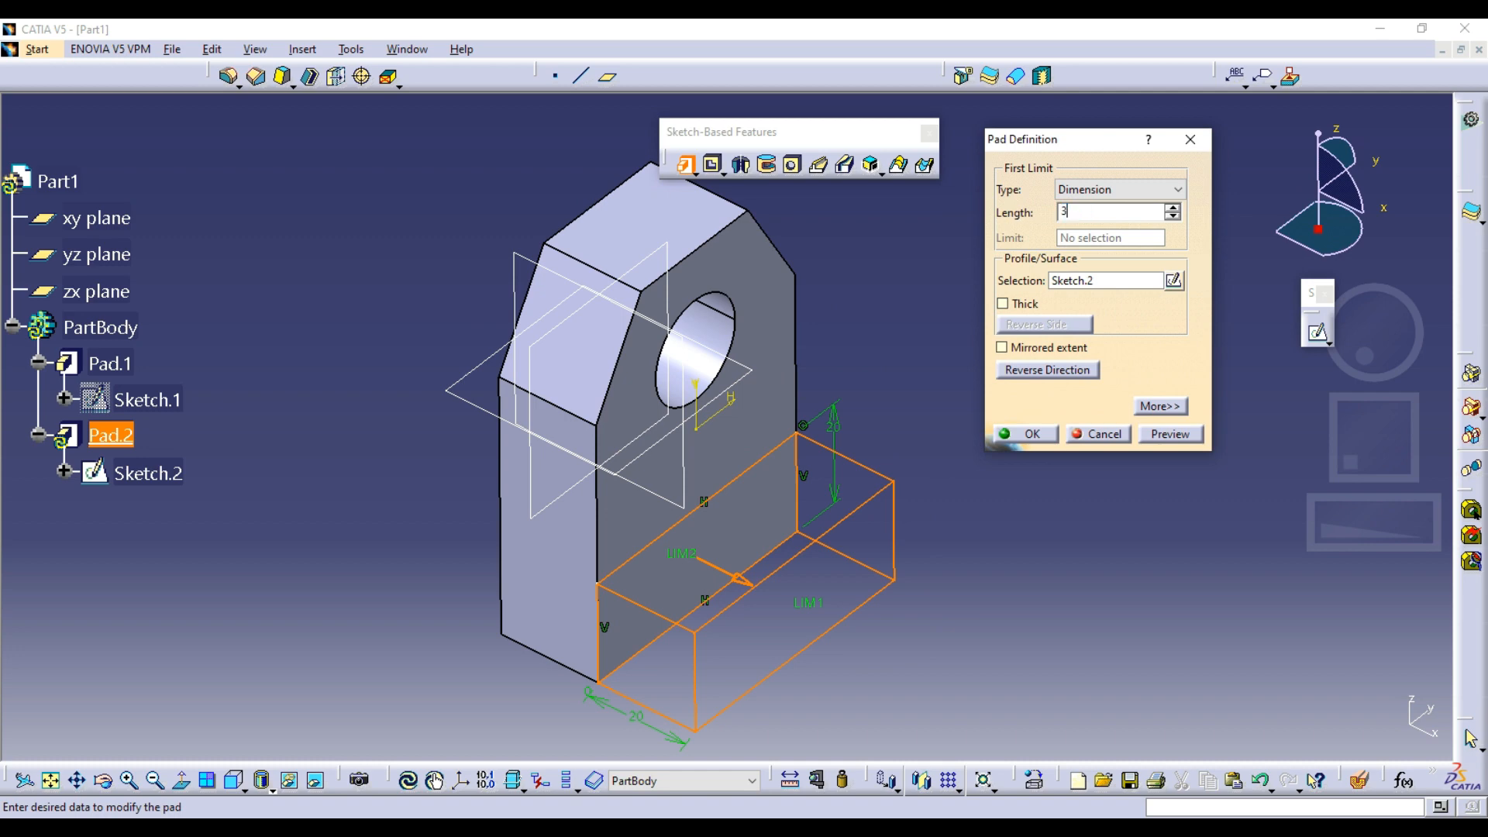
pyautogui.write('0mm')
pyautogui.click(1024, 433)
pyautogui.moveTo(593, 446); pyautogui.dragTo(755, 393, button='middle')
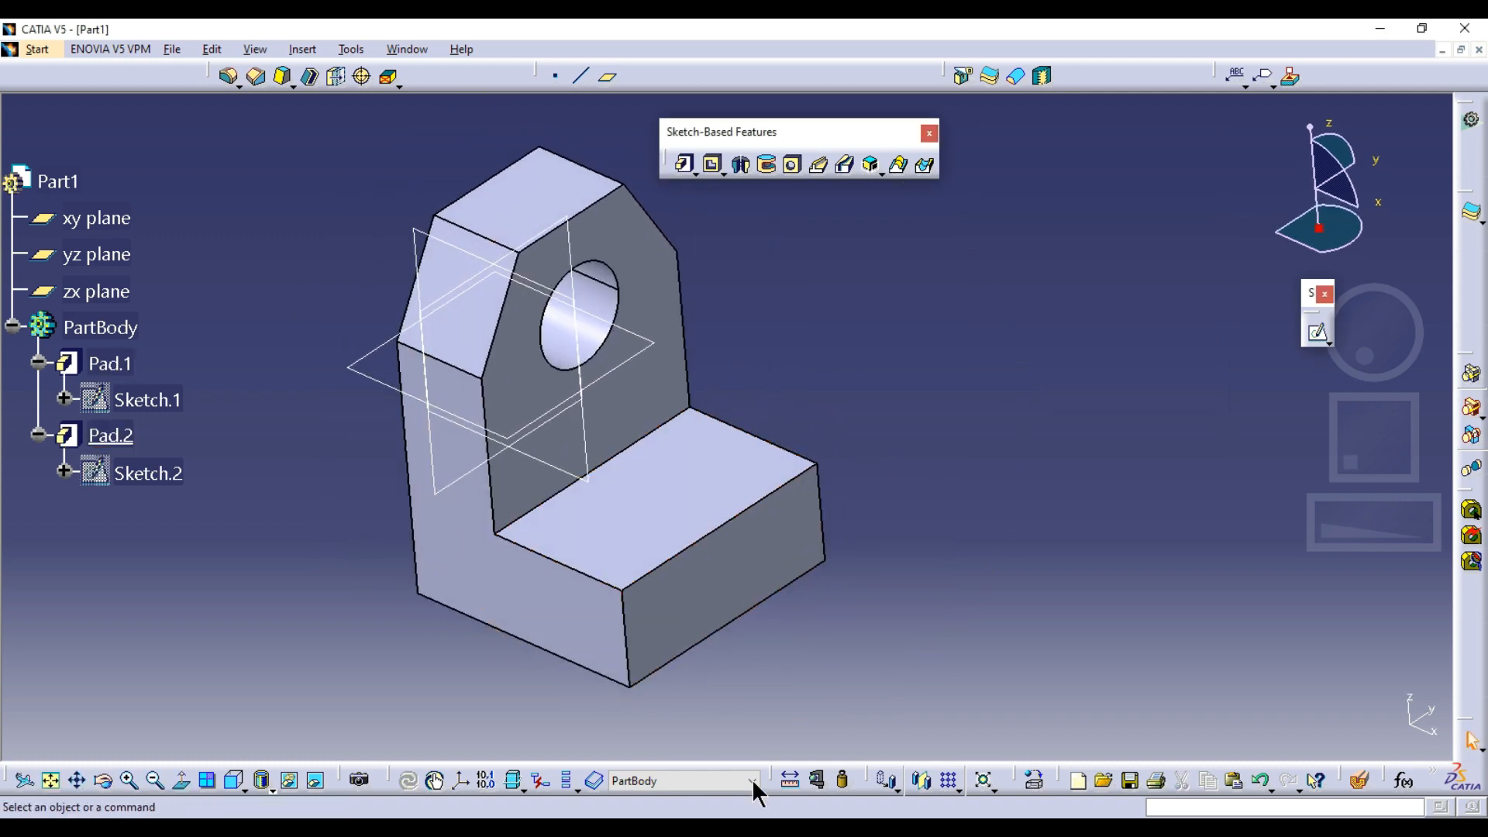
# Consult Capture.PNG for the foot's rounded cutout, return to CATIA and select the foot's upper face
pyautogui.click(764, 831)
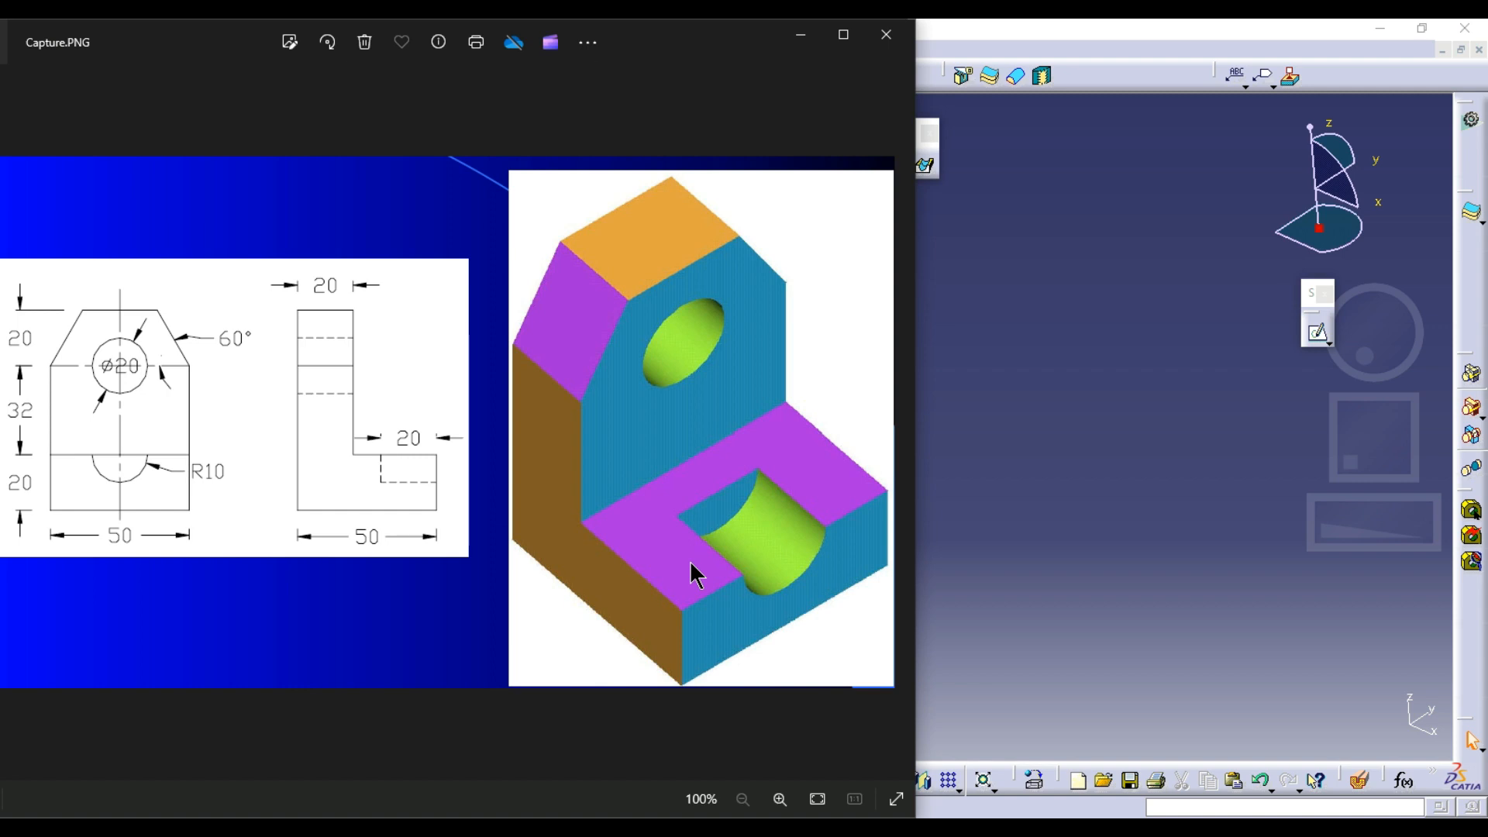
pyautogui.hotkey('alt', 'Tab')
pyautogui.click(713, 508)
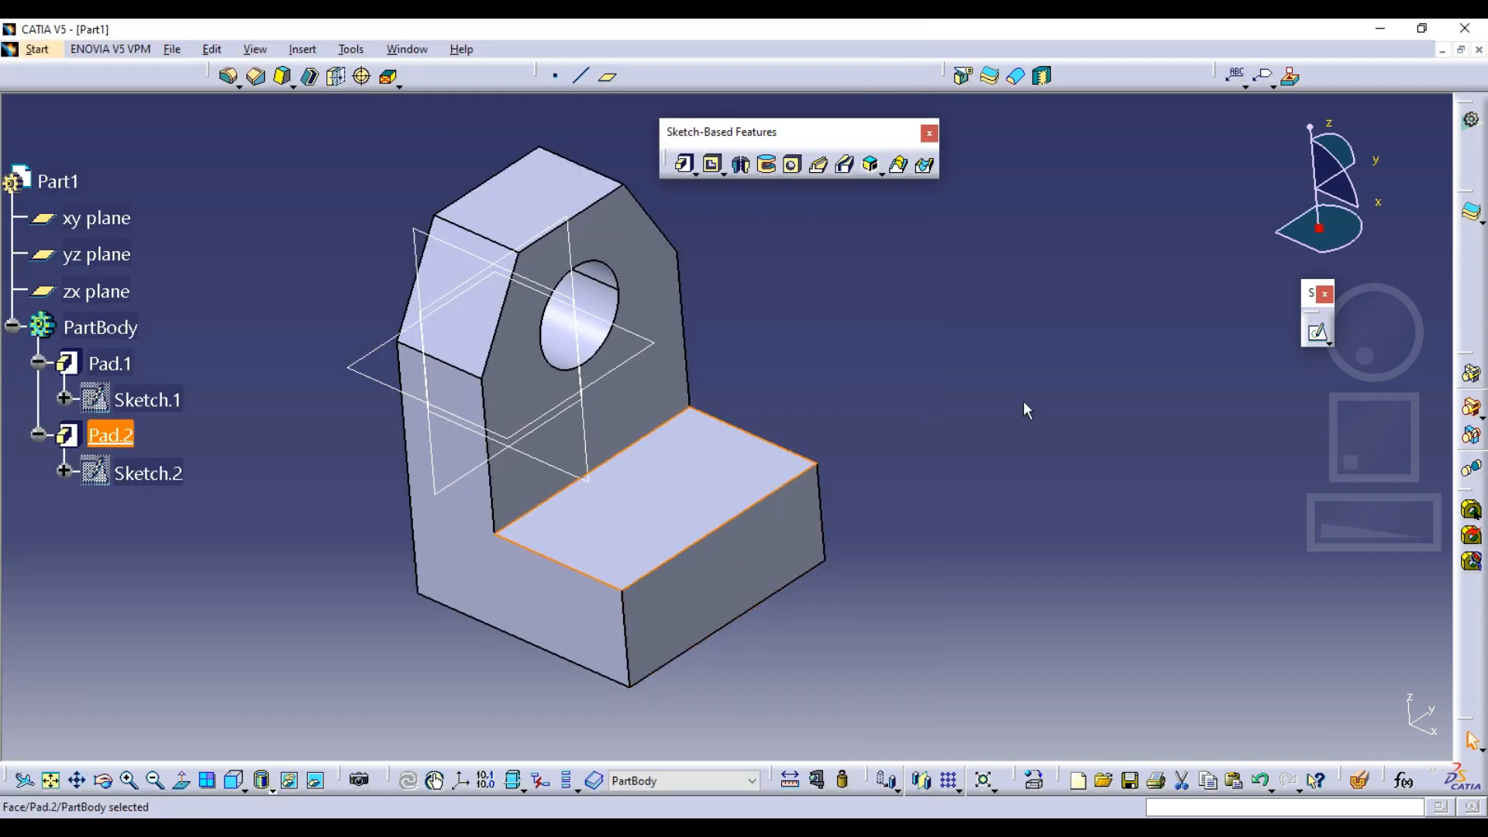
pyautogui.click(953, 425)
pyautogui.click(726, 478)
pyautogui.moveTo(901, 379); pyautogui.dragTo(961, 408, button='middle')
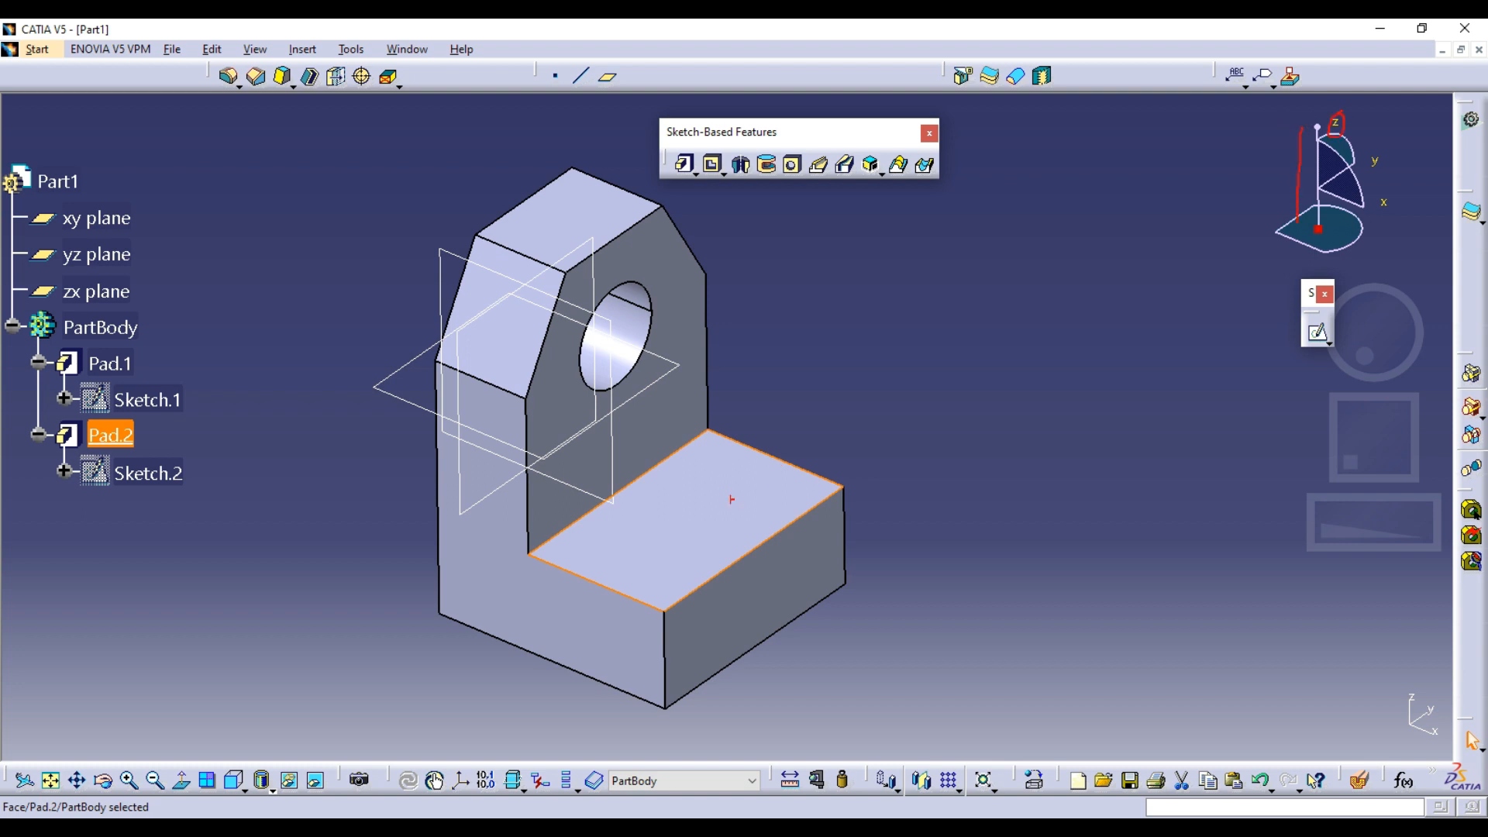
pyautogui.moveTo(664, 519)
pyautogui.mouseDown()
pyautogui.moveTo(719, 548)
pyautogui.moveTo(672, 645)
pyautogui.mouseUp()
pyautogui.moveTo(729, 531); pyautogui.dragTo(729, 678)
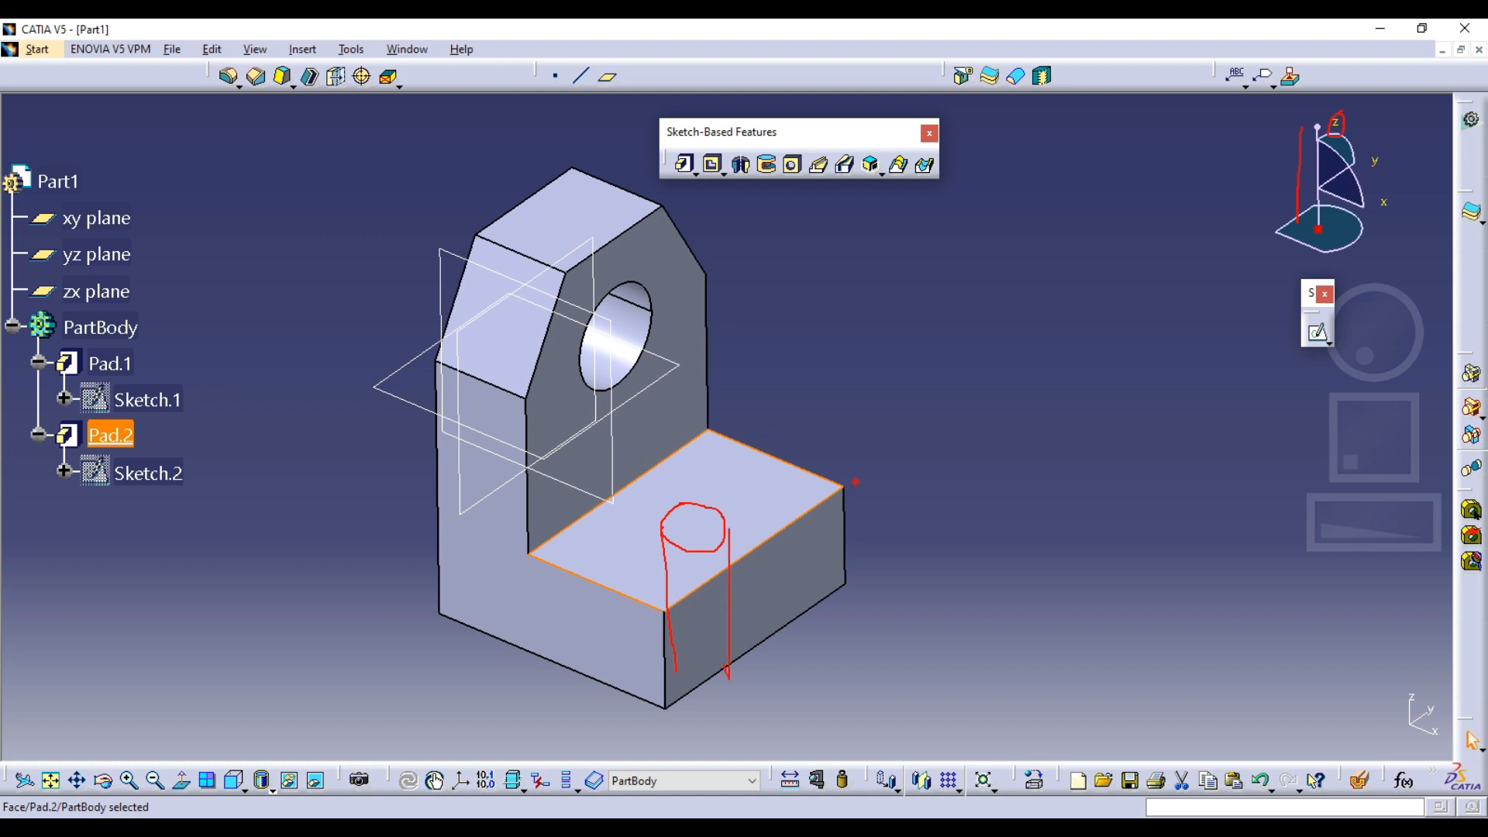
pyautogui.hotkey('ctrl', 'z')
pyautogui.hotkey('ctrl', 'z')
pyautogui.press('e')
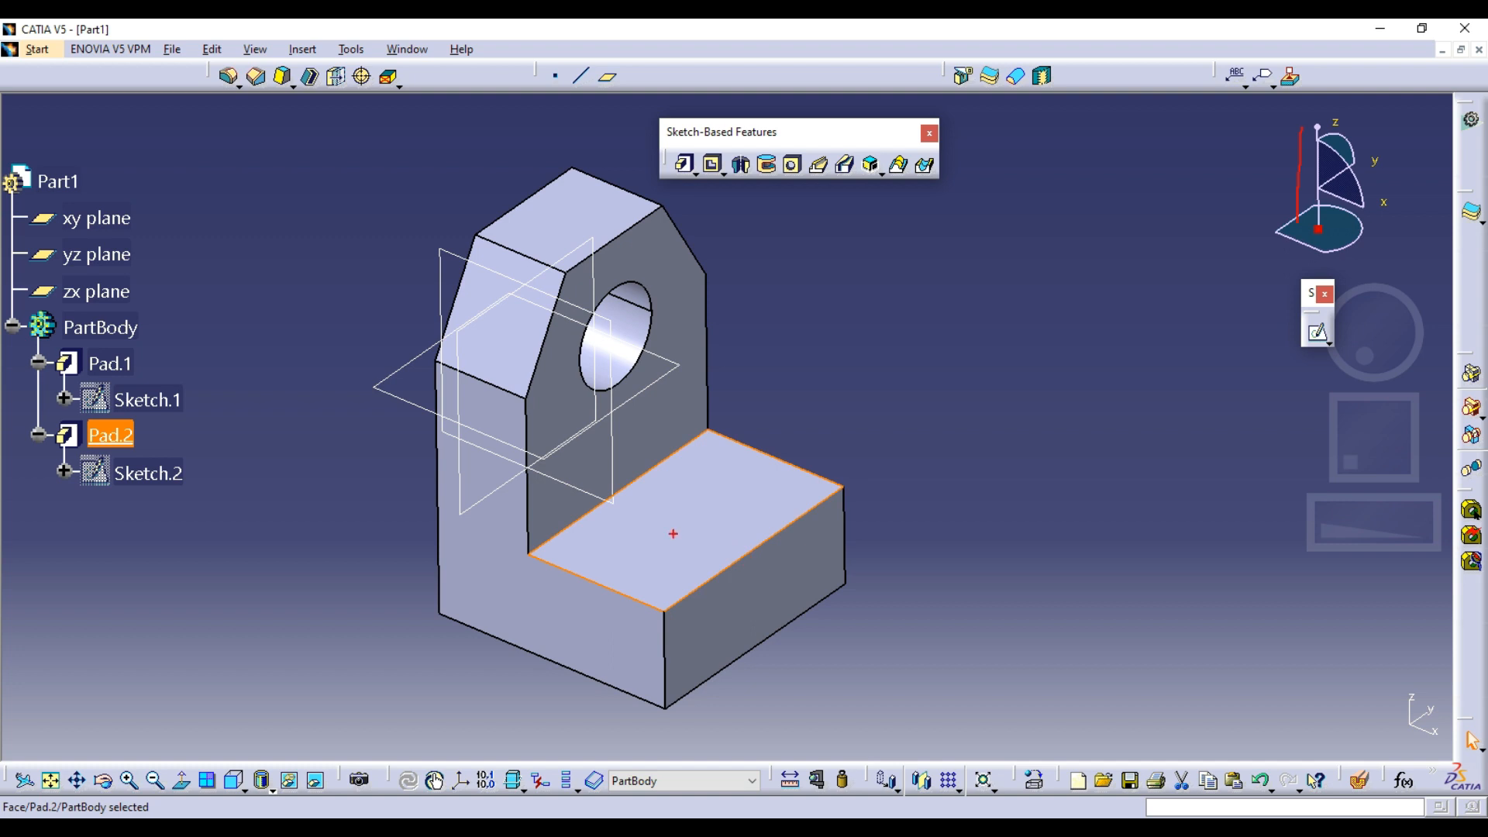
pyautogui.click(905, 484)
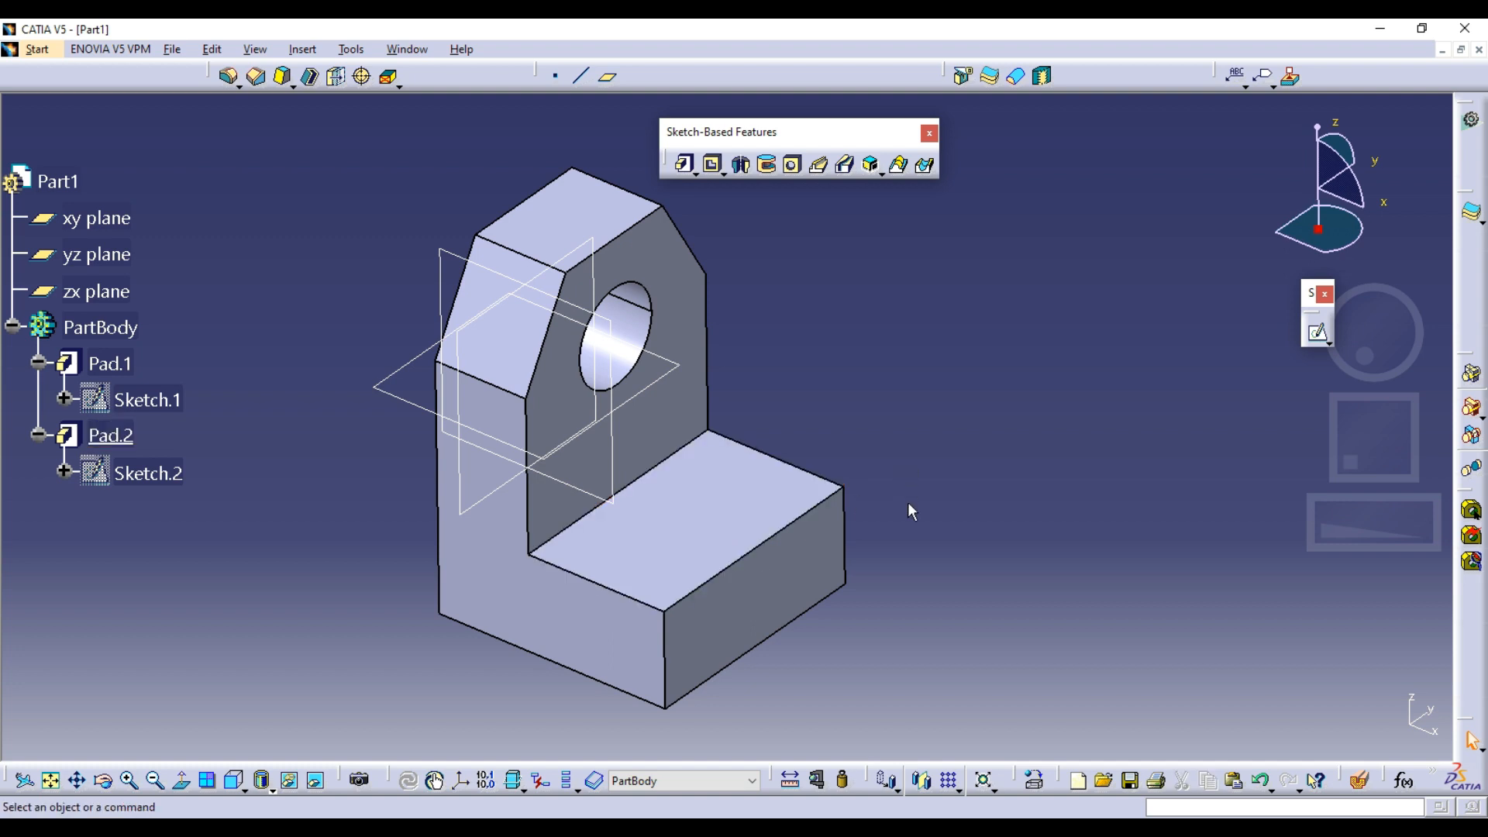
# Start a sketch on the foot's front end face
pyautogui.click(756, 573)
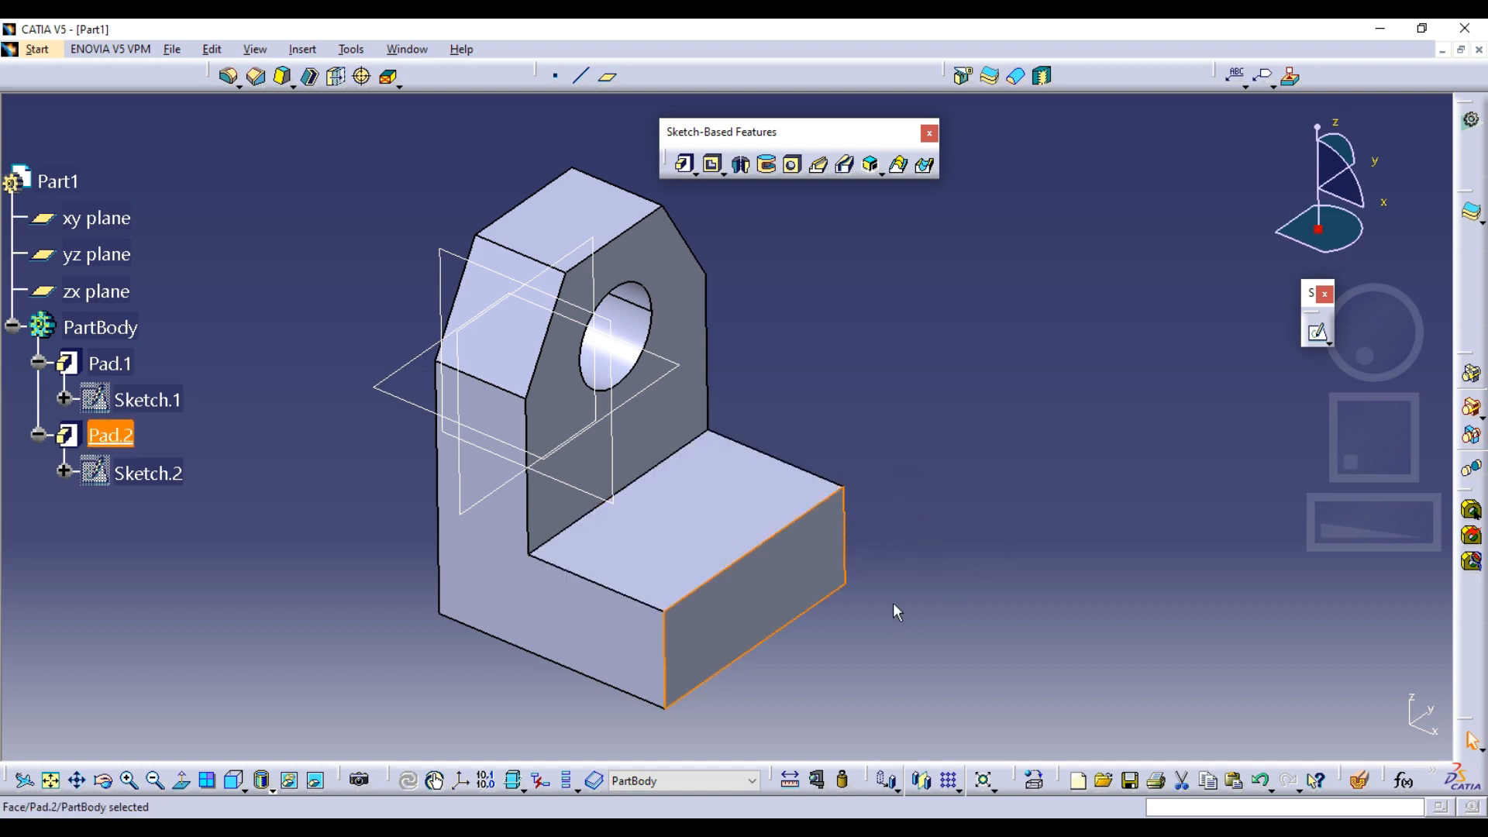
pyautogui.moveTo(850, 644); pyautogui.dragTo(716, 344, button='middle')
pyautogui.click(715, 344)
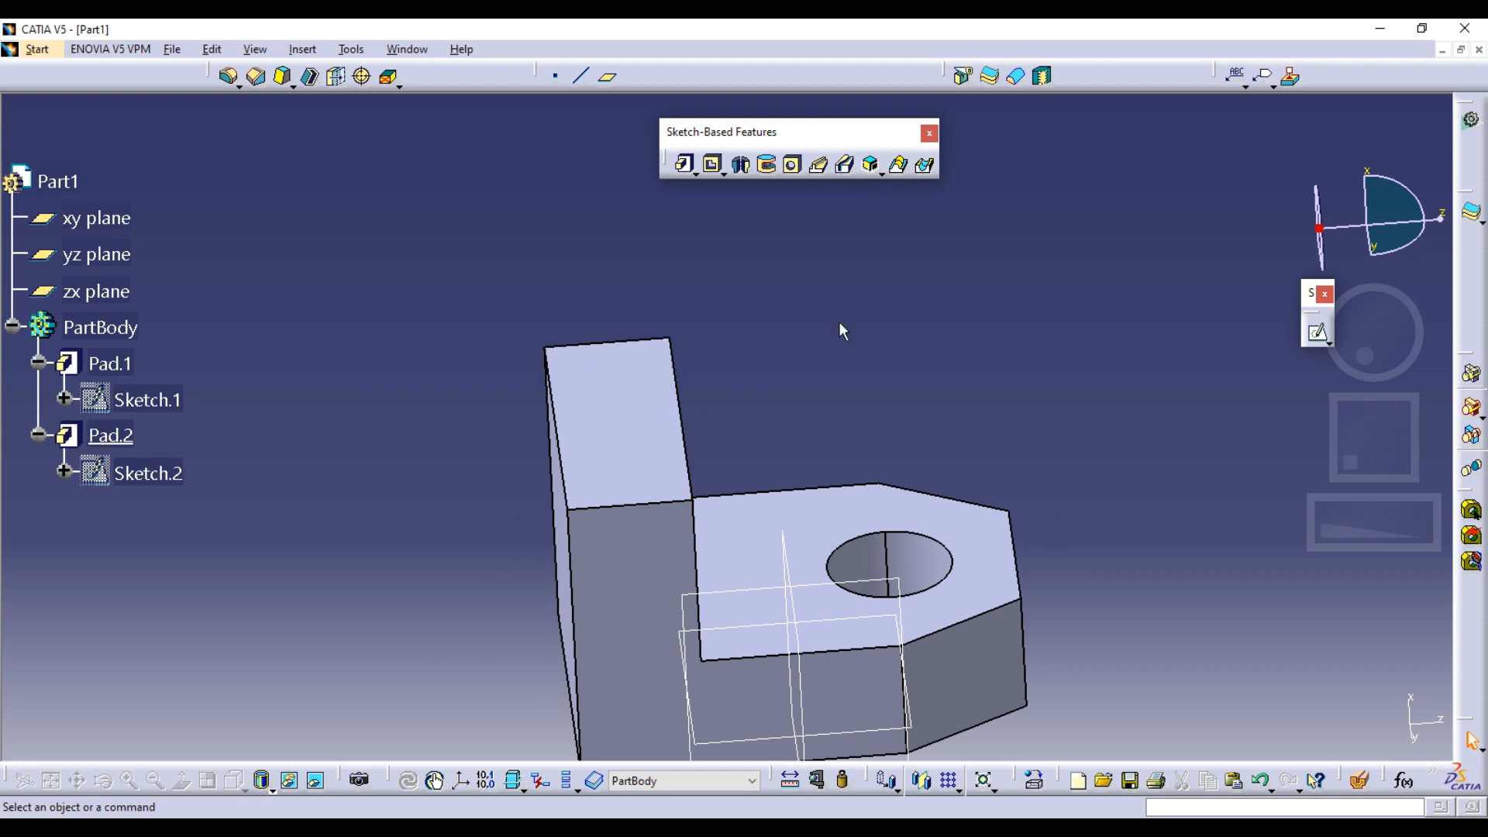
pyautogui.moveTo(840, 326); pyautogui.dragTo(661, 450, button='middle')
pyautogui.click(675, 475)
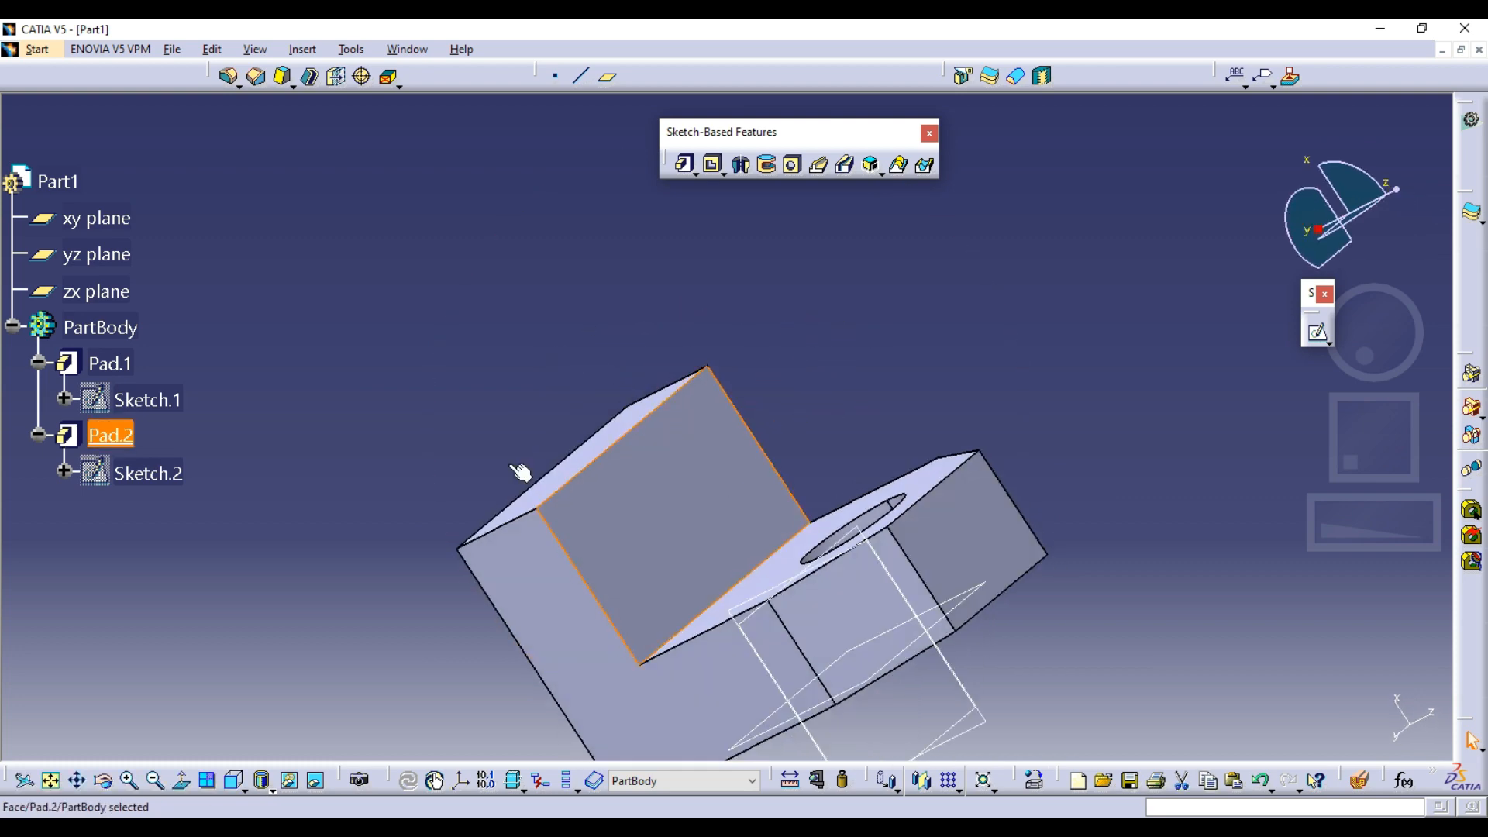
pyautogui.moveTo(426, 395); pyautogui.dragTo(1045, 387, button='middle')
pyautogui.click(1050, 349)
pyautogui.click(1316, 332)
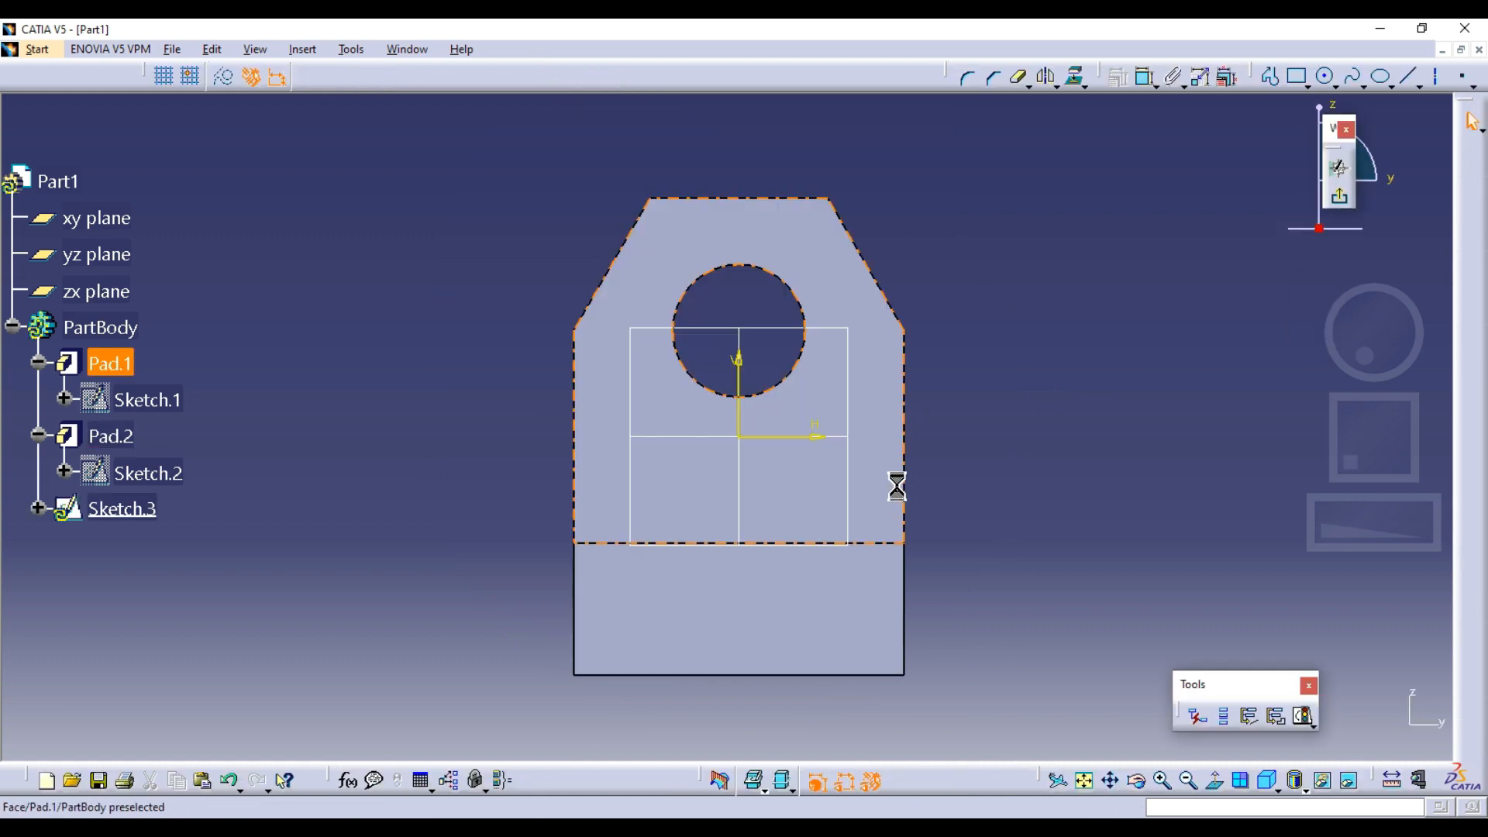
# Project the upper edge of the foot's front face into the sketch
pyautogui.click(1077, 77)
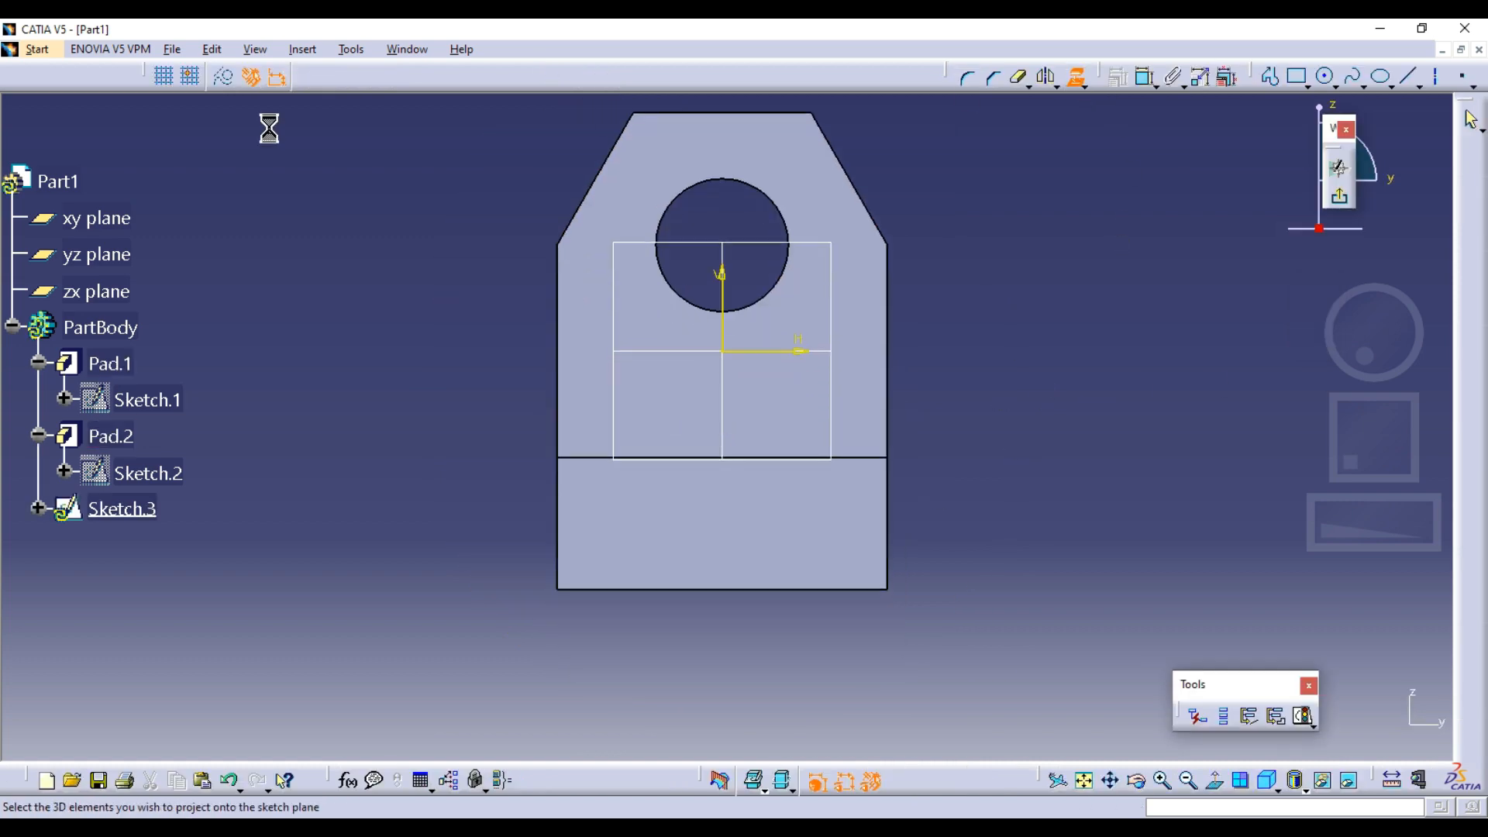
pyautogui.moveTo(565, 431); pyautogui.dragTo(595, 383, button='middle')
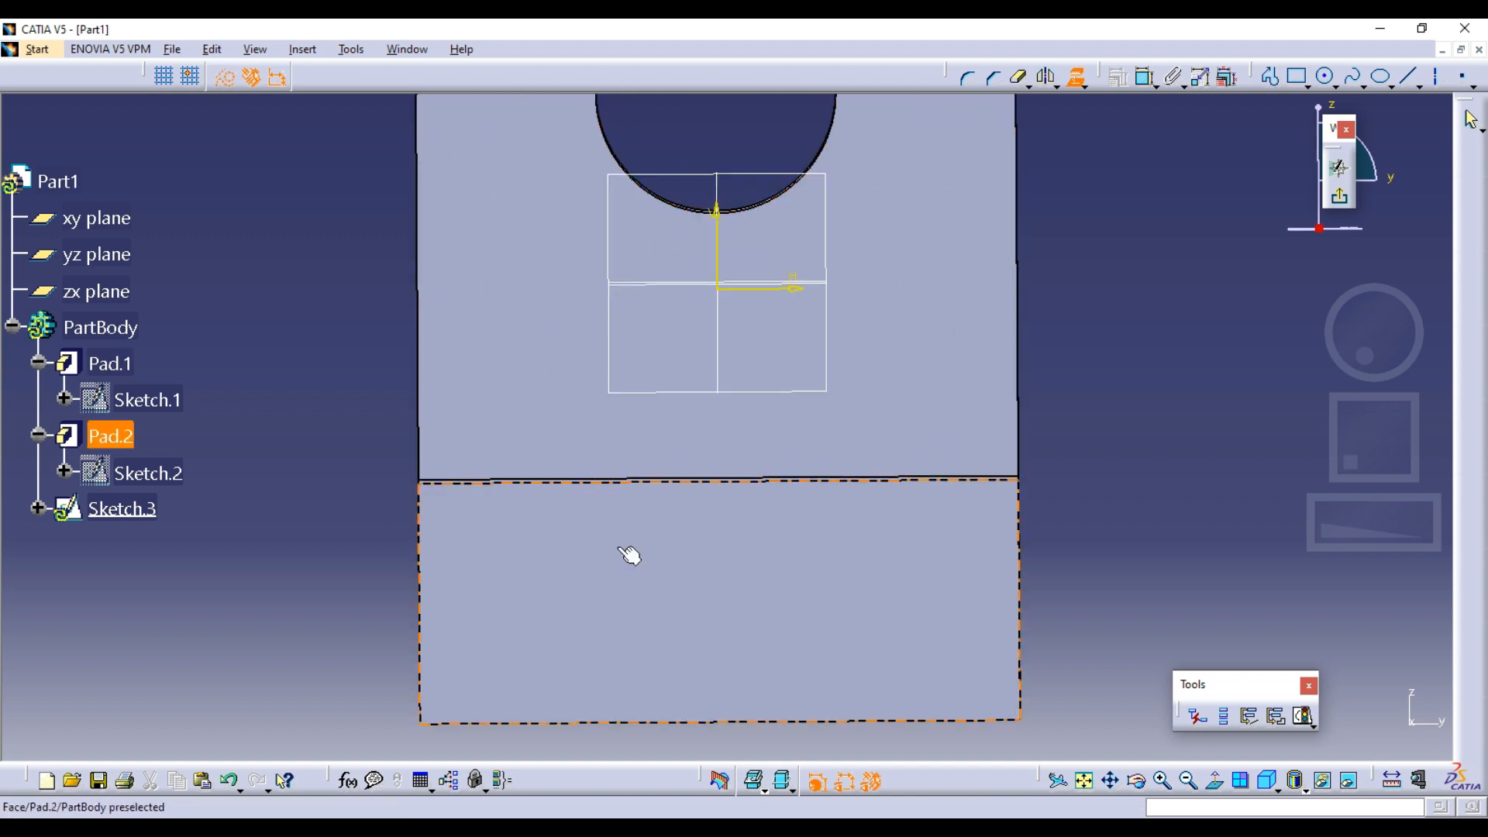
pyautogui.click(1215, 779)
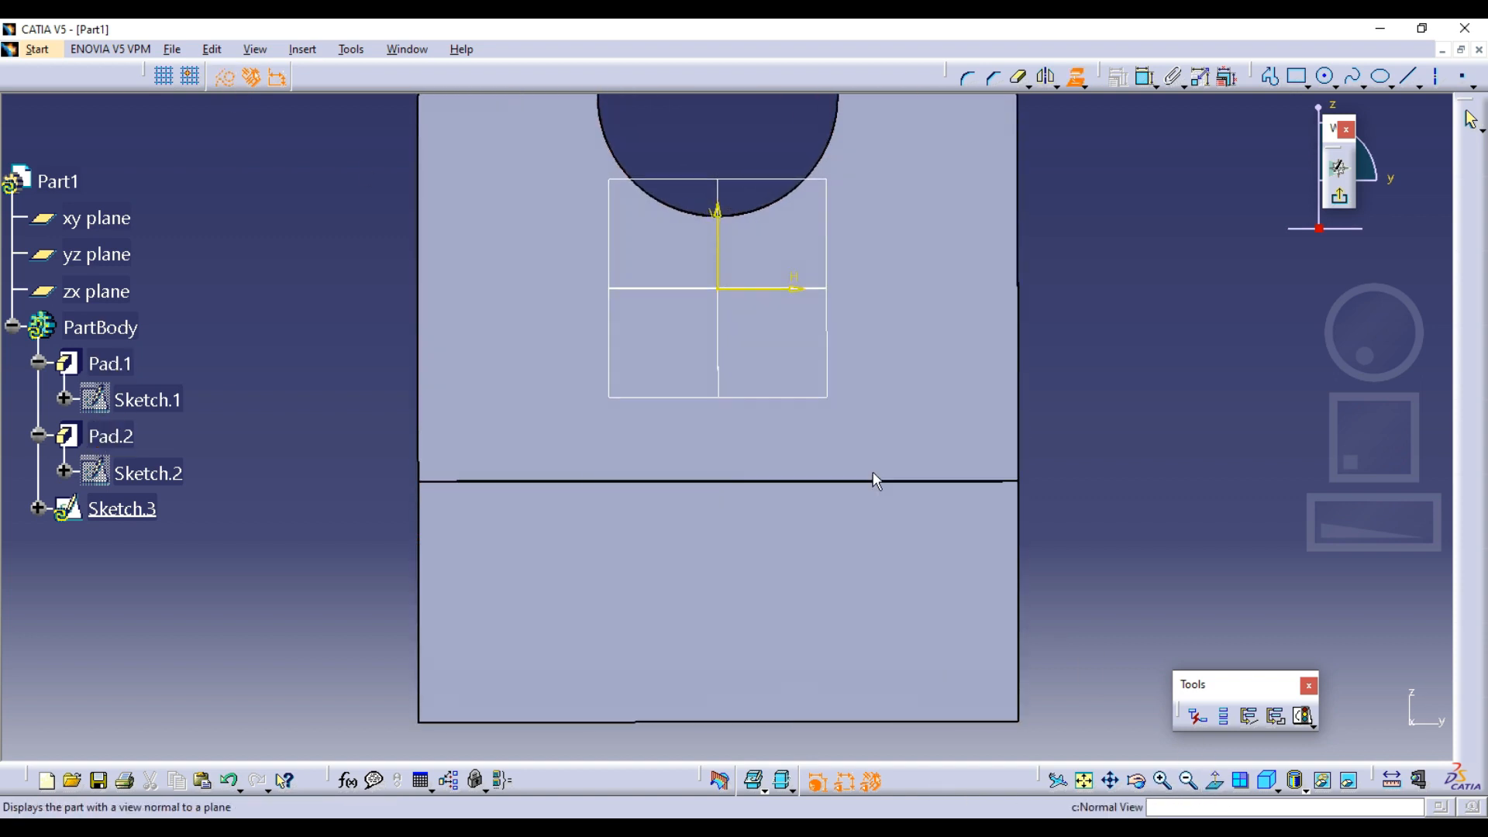
pyautogui.click(820, 481)
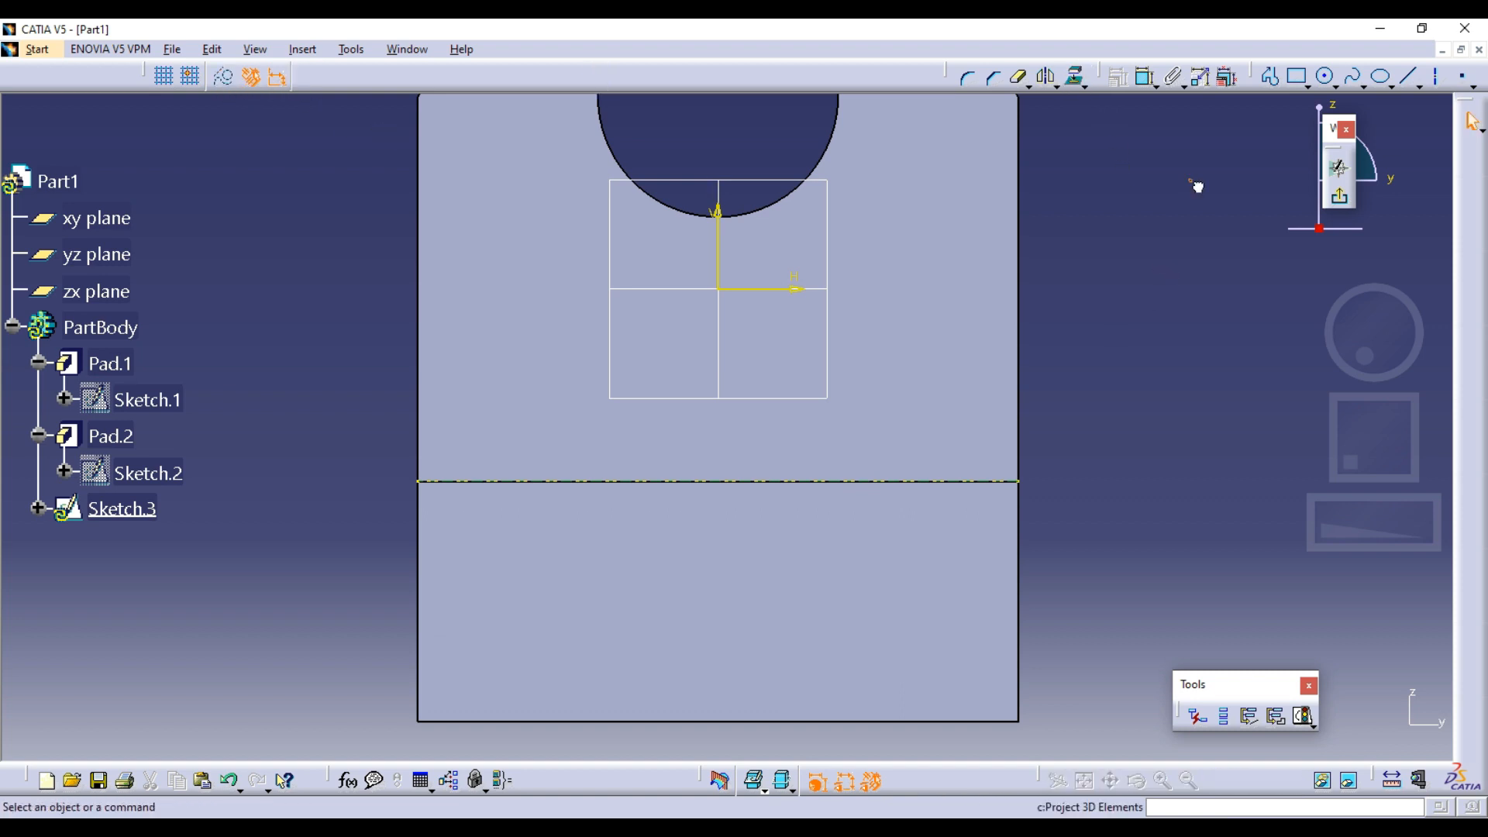
# Draw a circle centred on the midpoint of the projected edge and set its diameter to 20 mm
pyautogui.click(1326, 78)
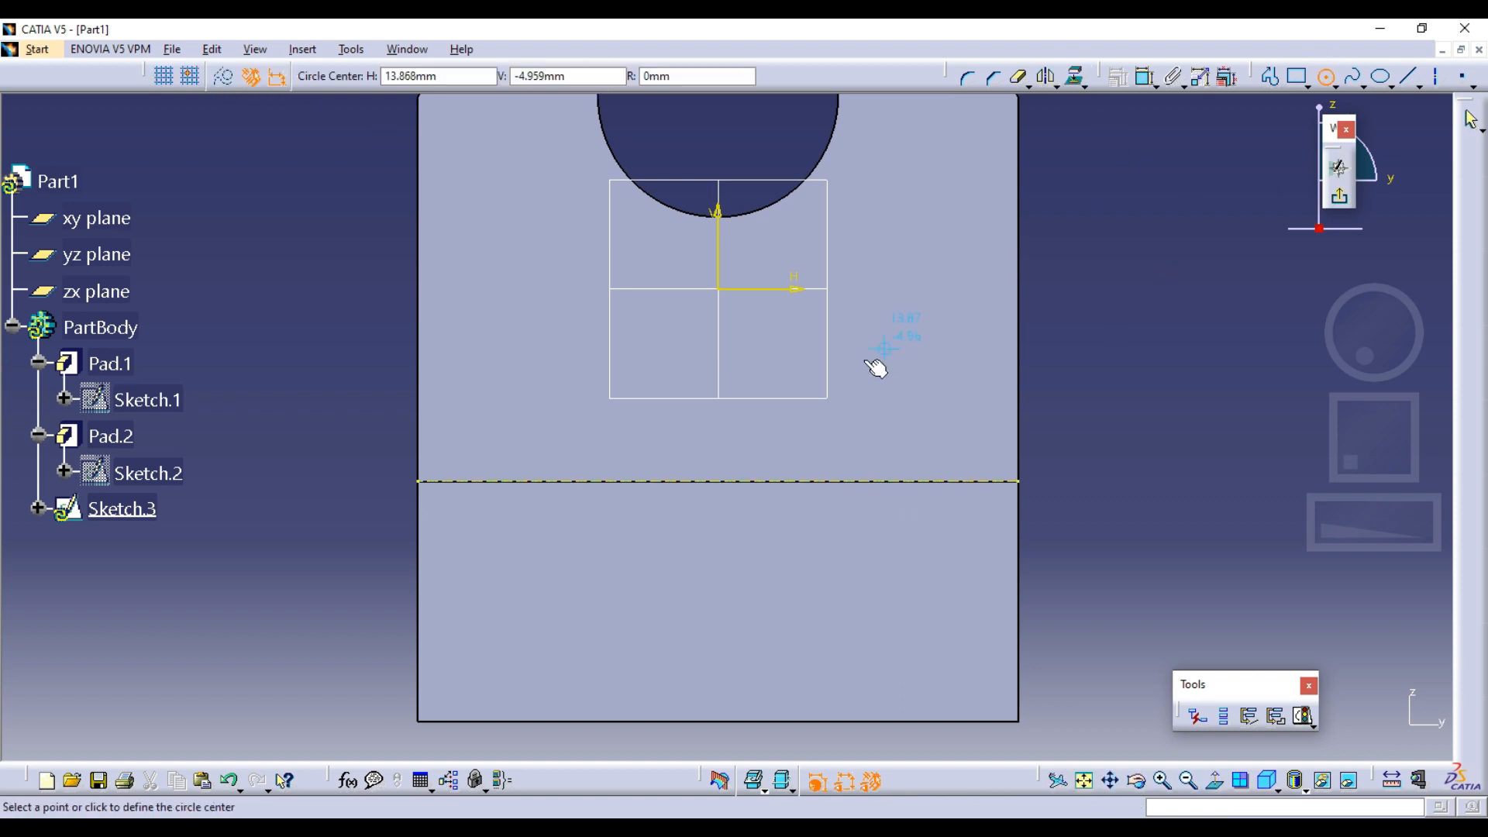
pyautogui.click(717, 482)
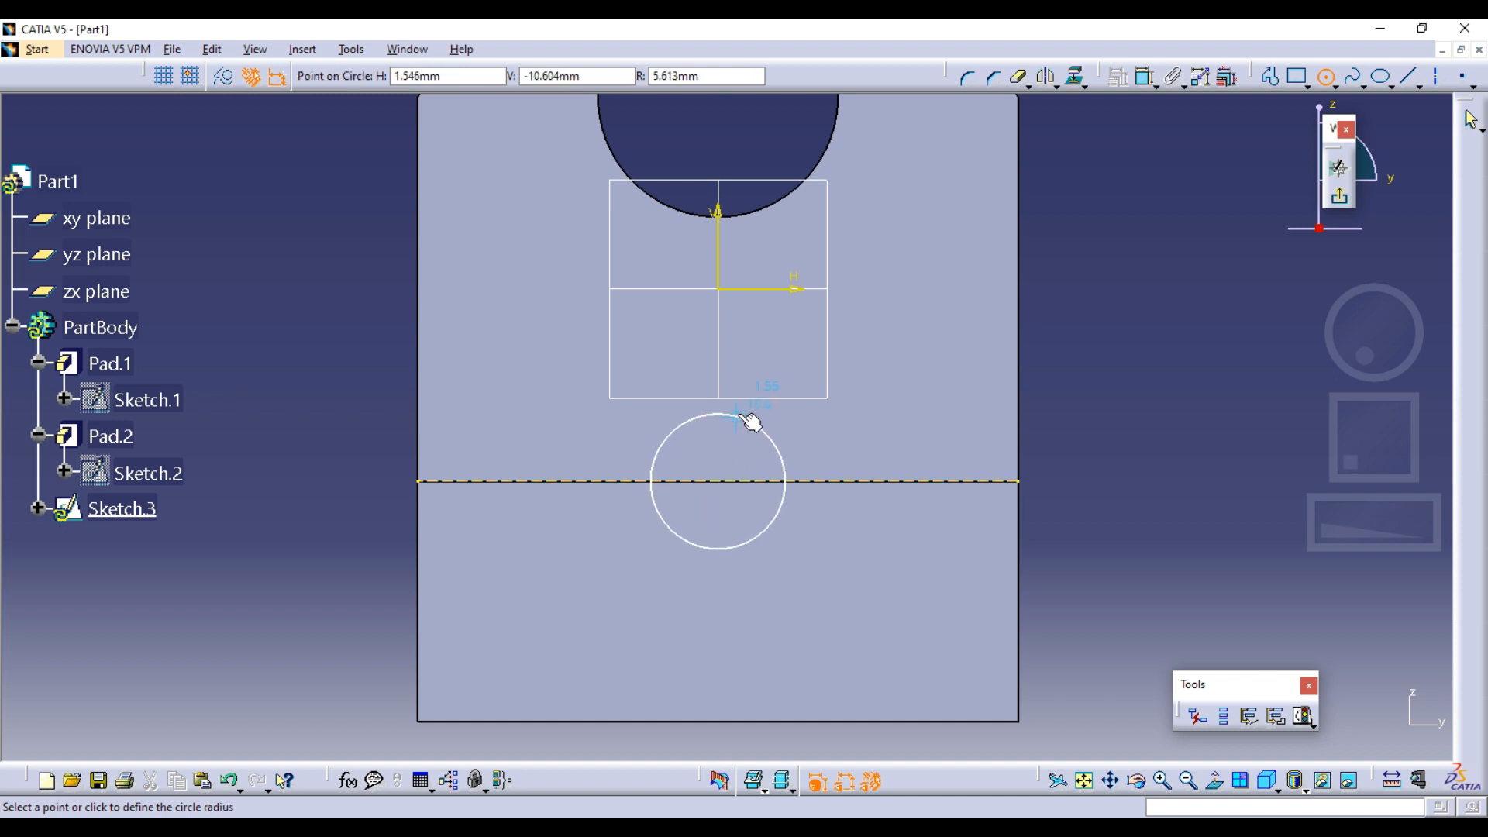
pyautogui.click(758, 422)
pyautogui.click(1150, 76)
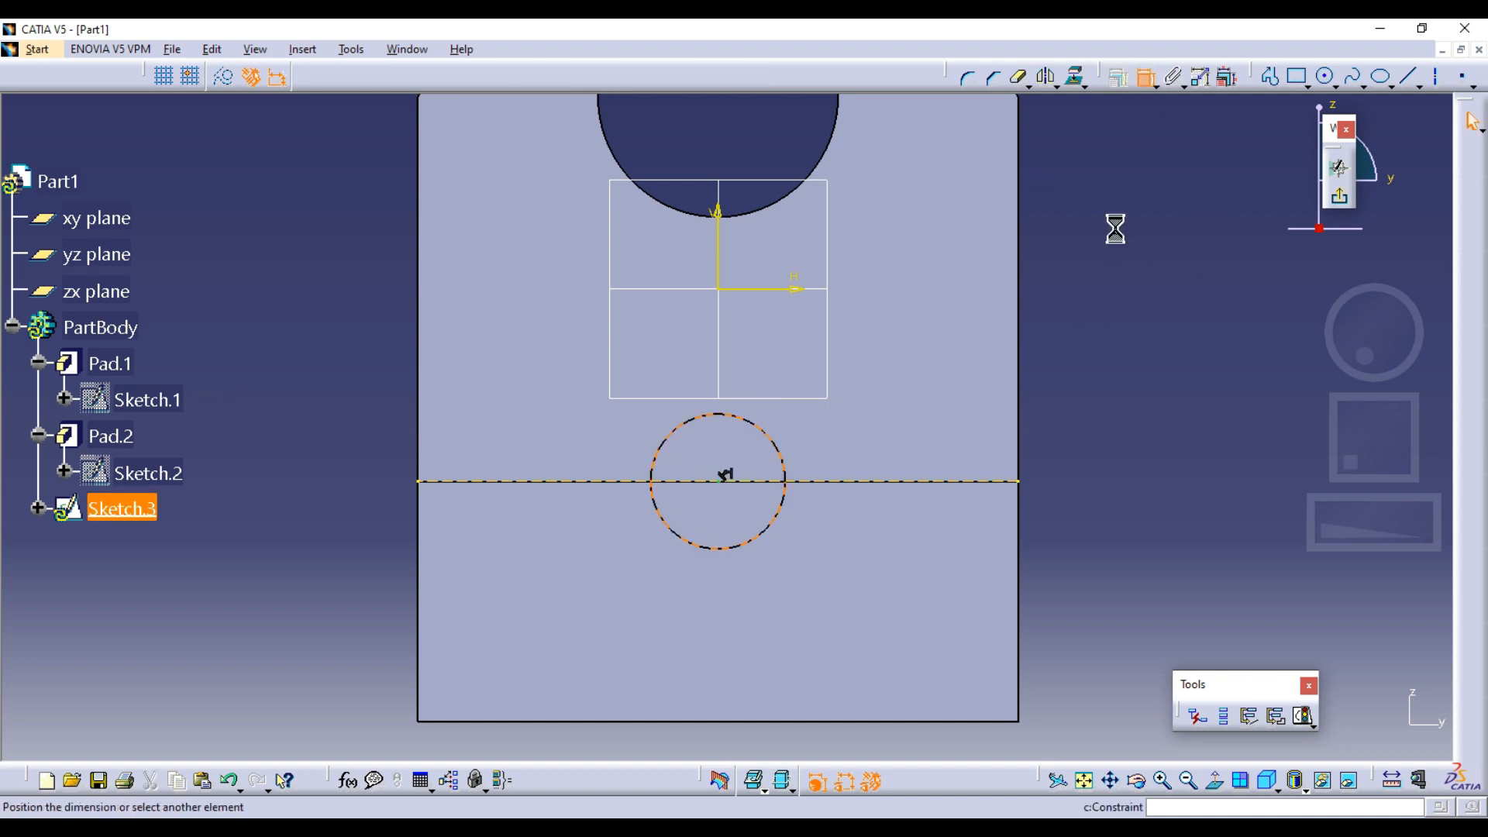
pyautogui.doubleClick(1112, 301)
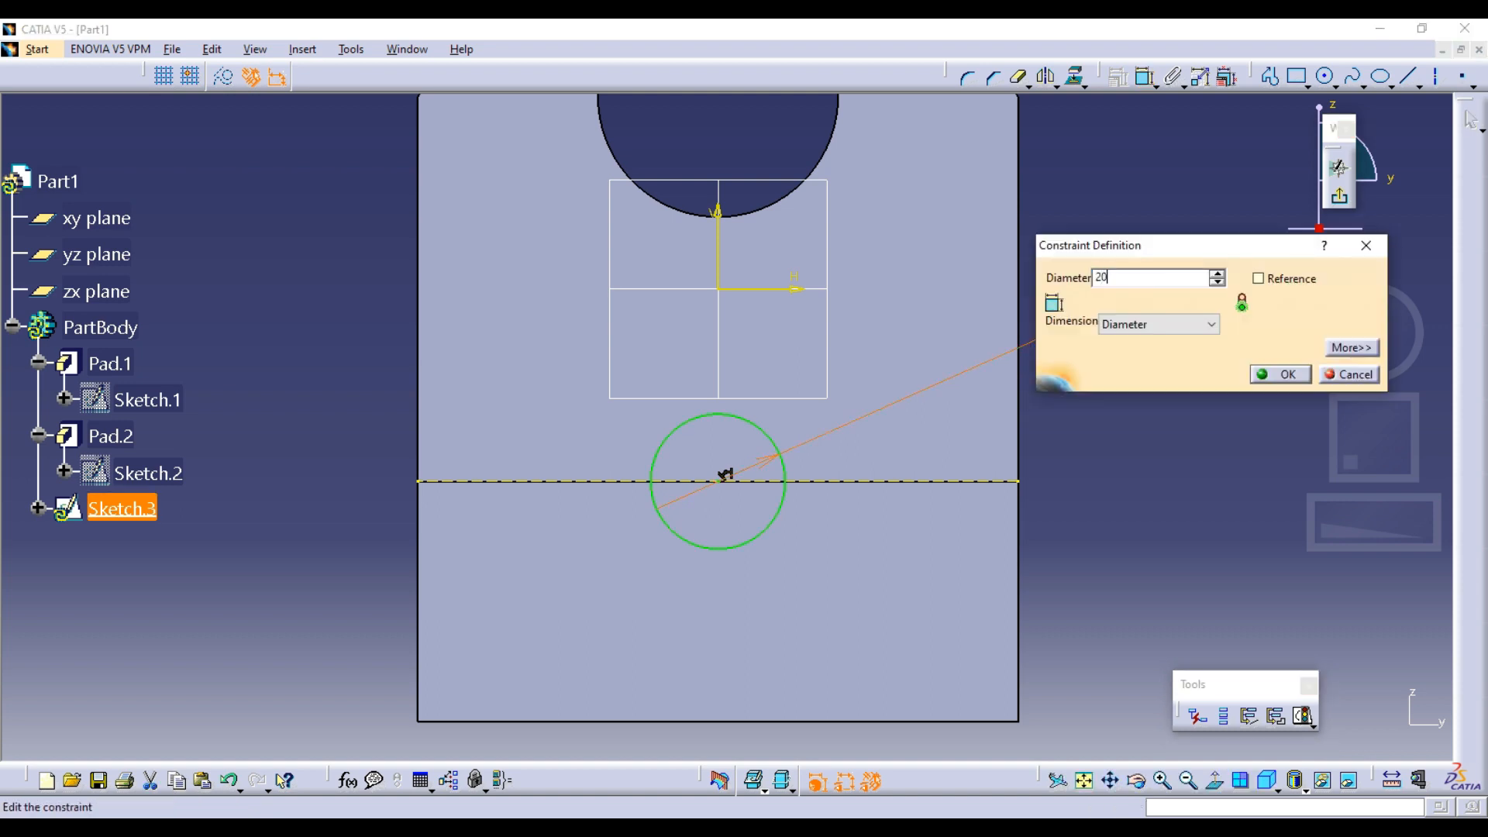
pyautogui.press('Return')
# Check the foot cutout's radius and depth in the Capture.PNG drawing against the sketched circle, returning to CATIA
pyautogui.hotkey('alt', 'Tab')
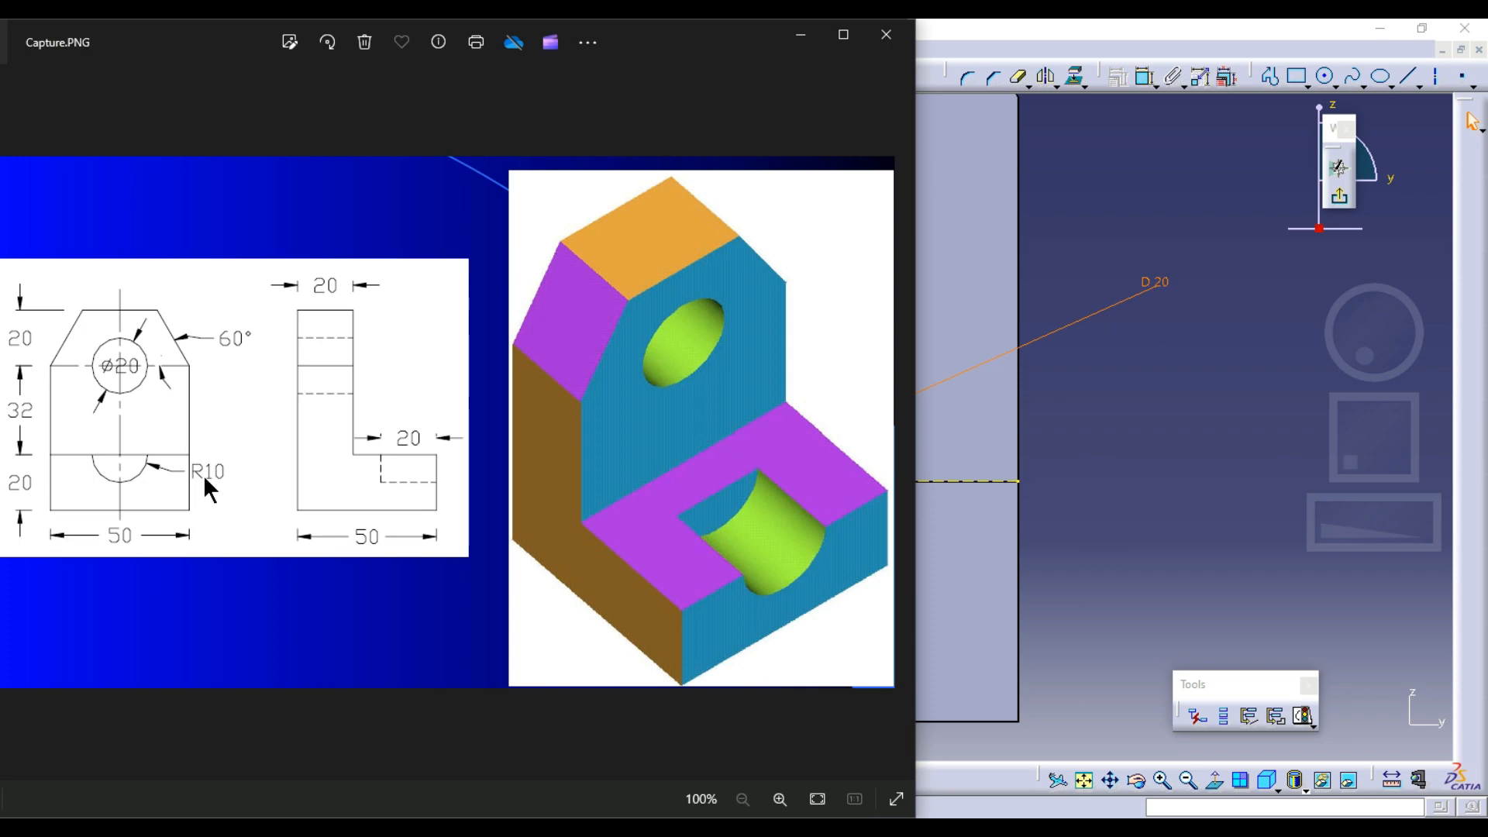
pyautogui.click(1178, 412)
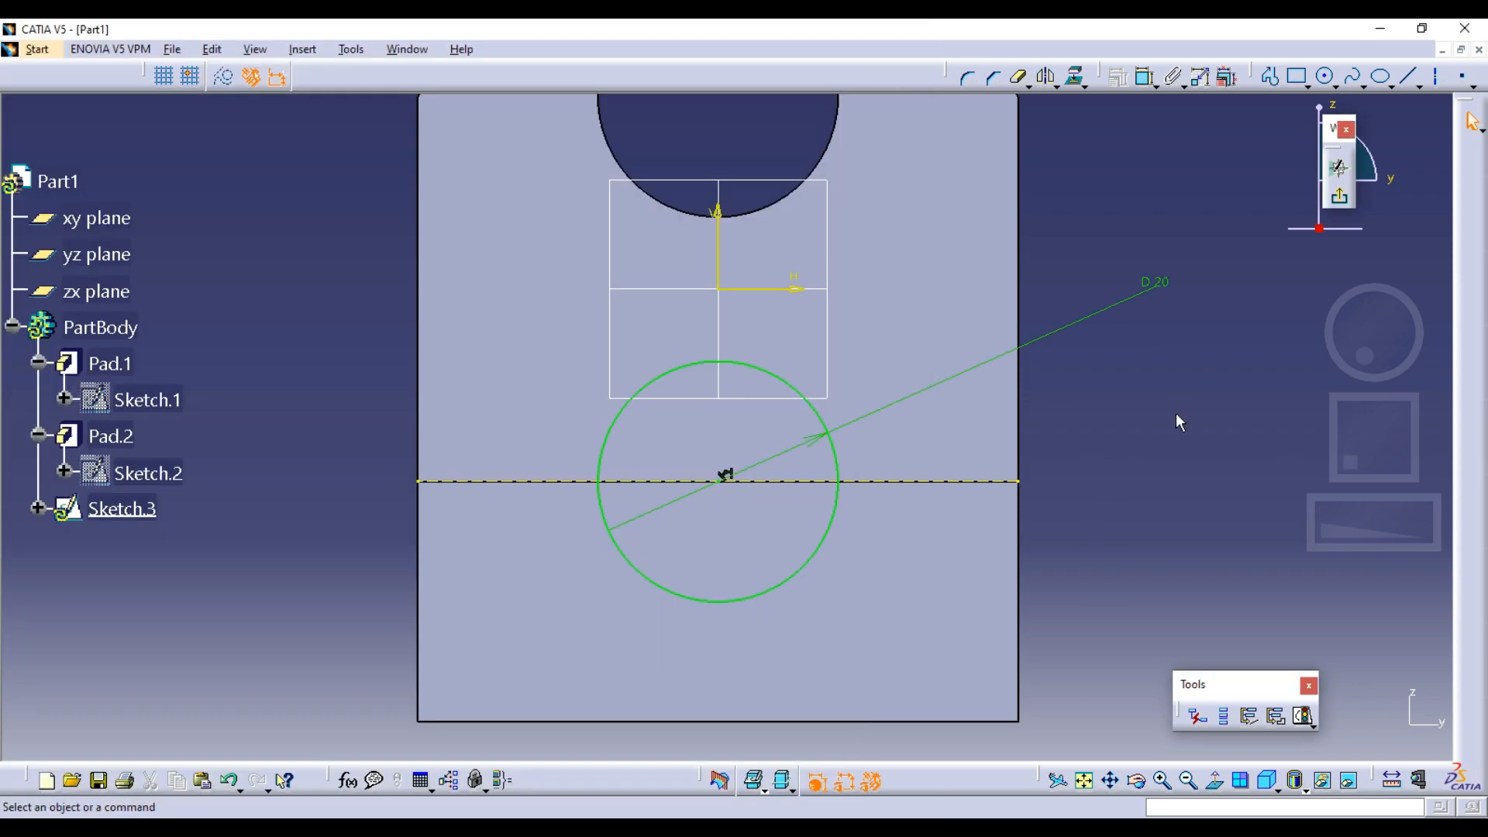
pyautogui.moveTo(1175, 412)
pyautogui.mouseDown(button='middle')
pyautogui.moveTo(980, 415)
pyautogui.moveTo(1006, 491)
pyautogui.moveTo(897, 509)
pyautogui.moveTo(962, 533)
pyautogui.mouseUp(button='middle')
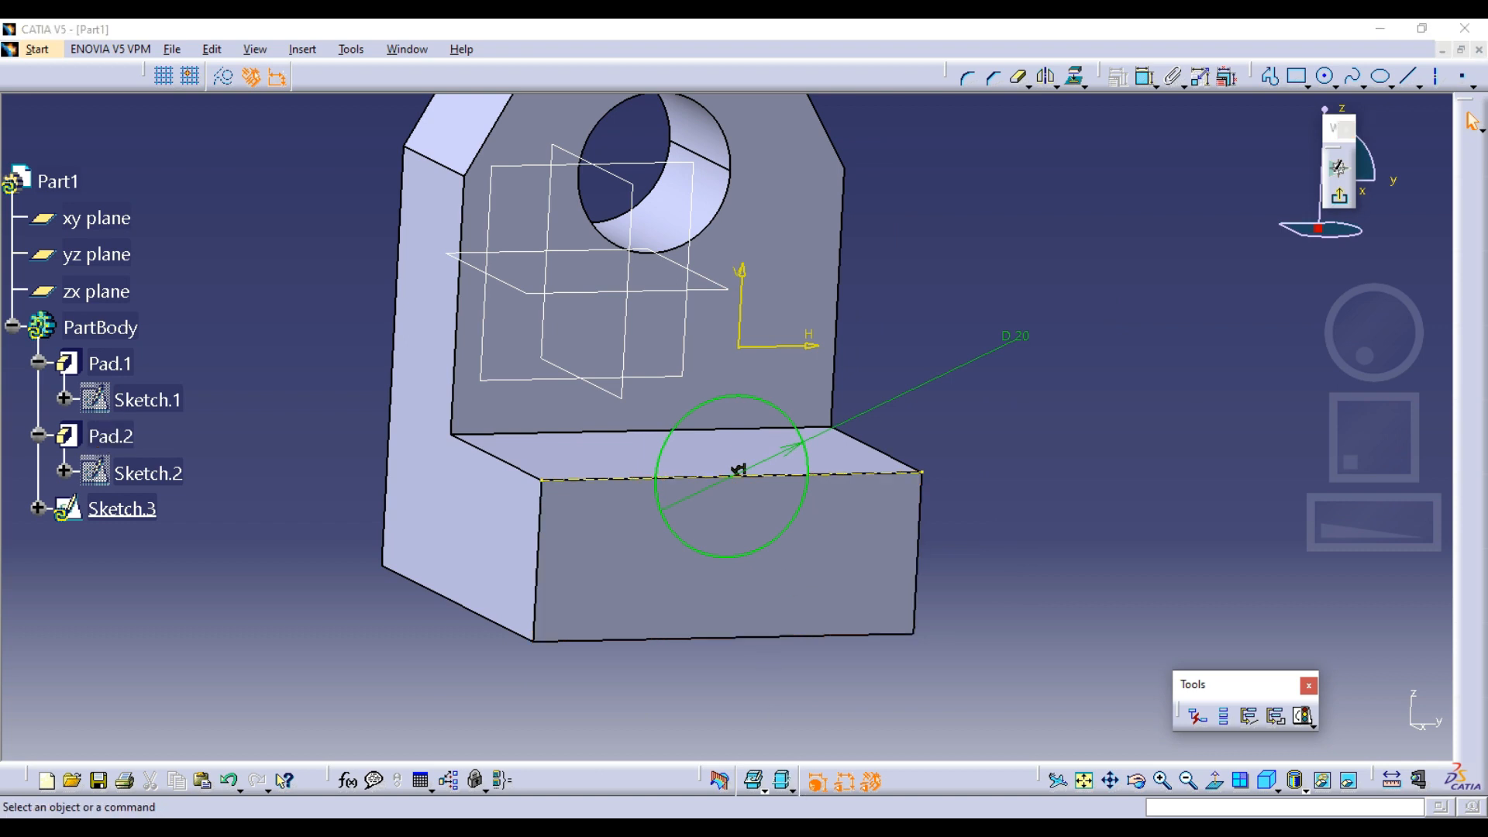
pyautogui.hotkey('alt', 'Tab')
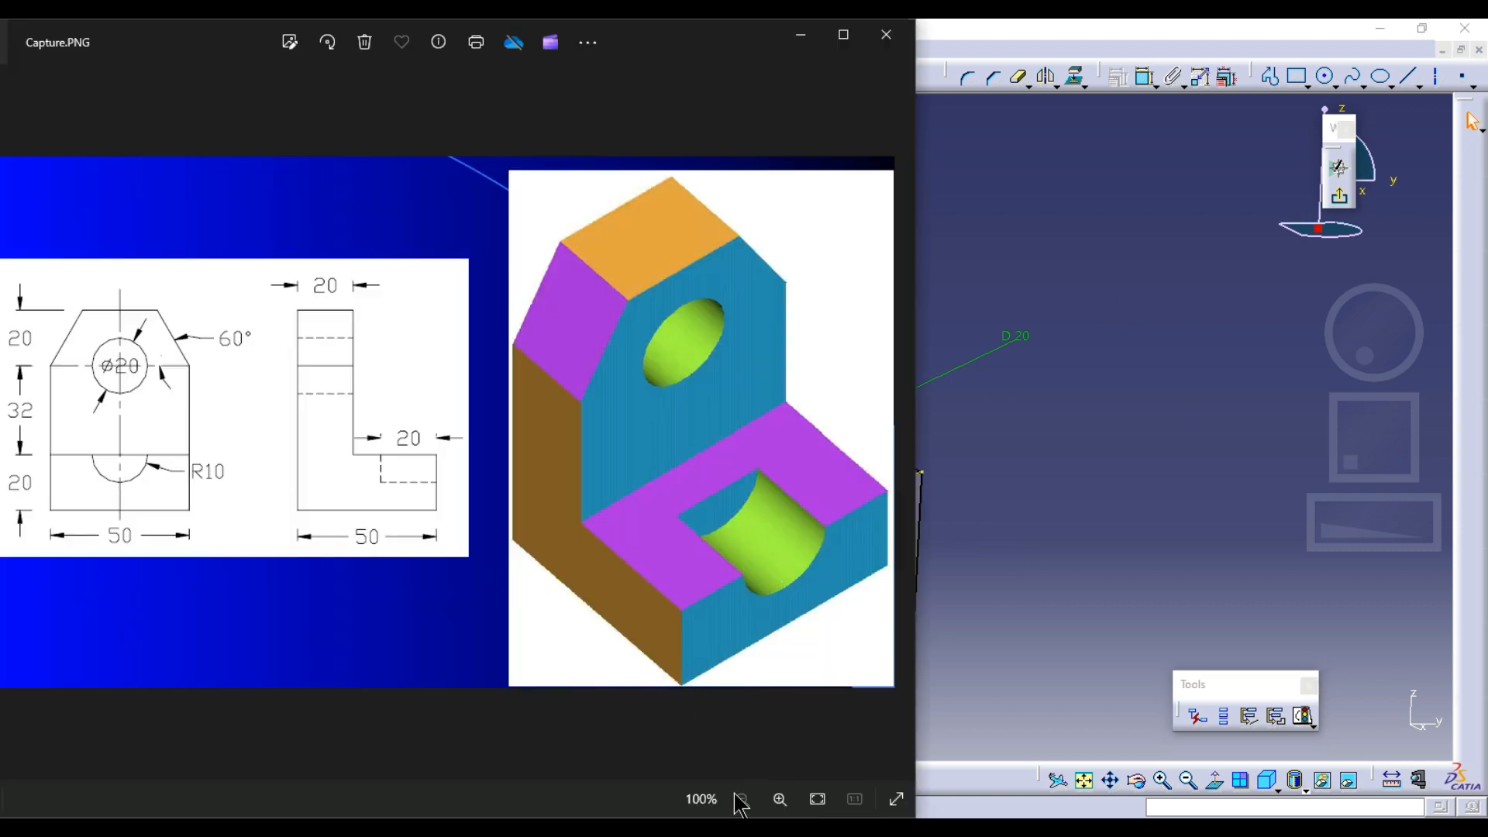
pyautogui.hotkey('alt', 'Tab')
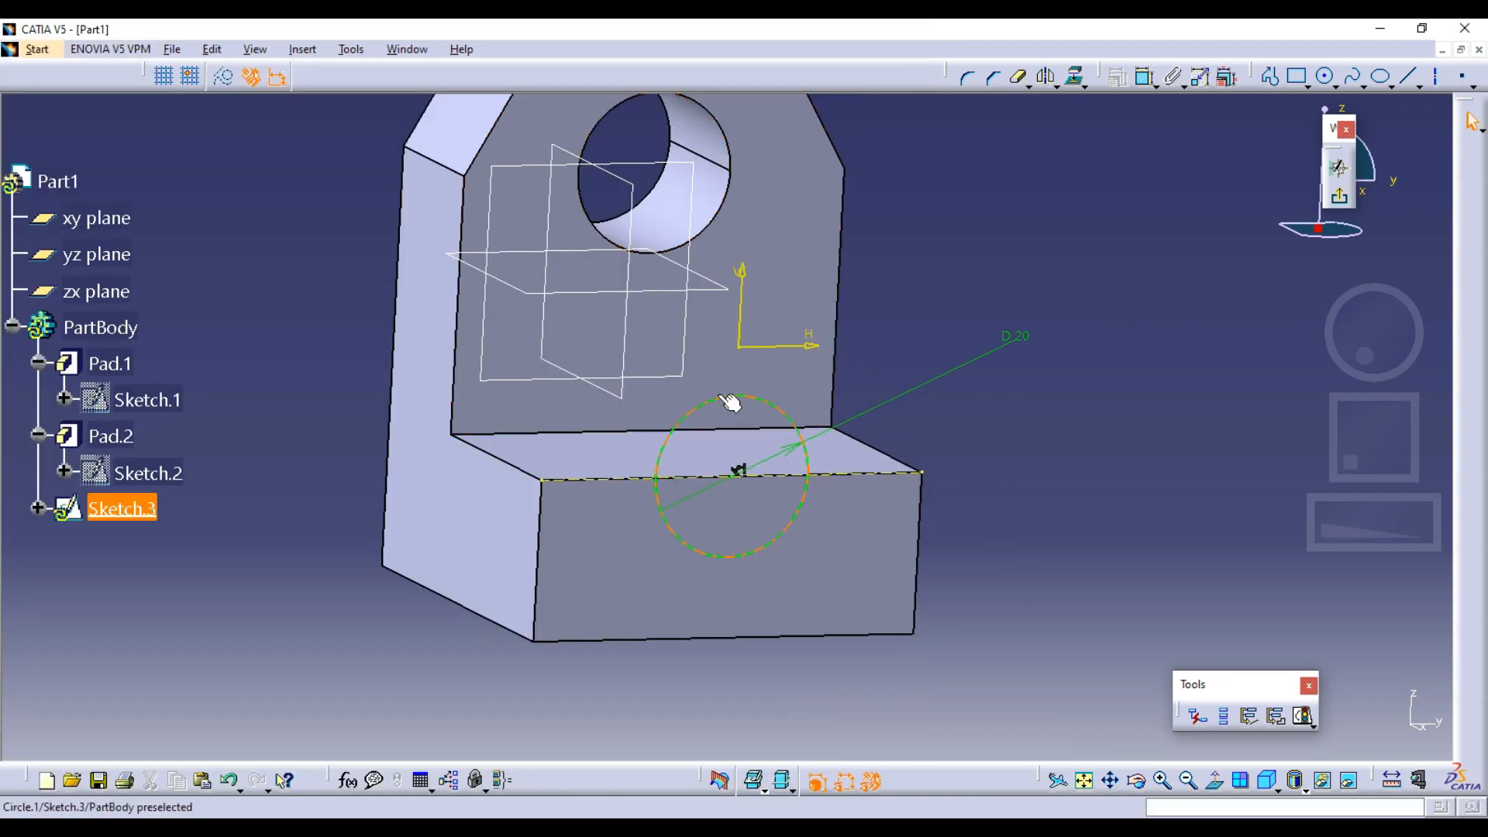
# Exit the sketch and pocket the circle 20 mm deep into the foot, checking the cutout depth in Capture.PNG
pyautogui.click(1352, 208)
pyautogui.moveTo(899, 434)
pyautogui.mouseDown(button='middle')
pyautogui.moveTo(923, 415)
pyautogui.moveTo(1006, 448)
pyautogui.moveTo(997, 402)
pyautogui.moveTo(844, 332)
pyautogui.mouseUp(button='middle')
pyautogui.click(708, 162)
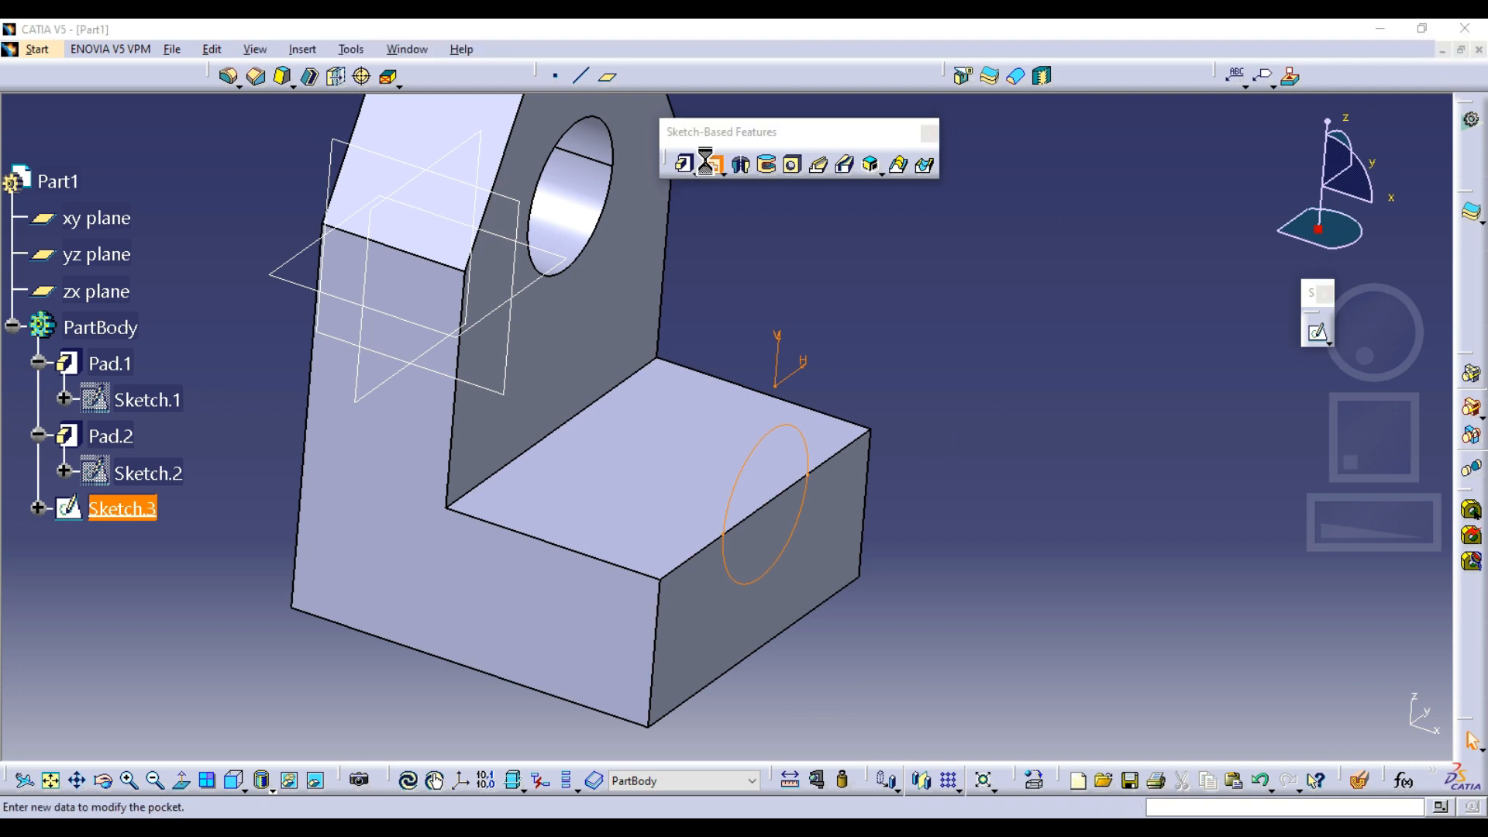
pyautogui.click(782, 828)
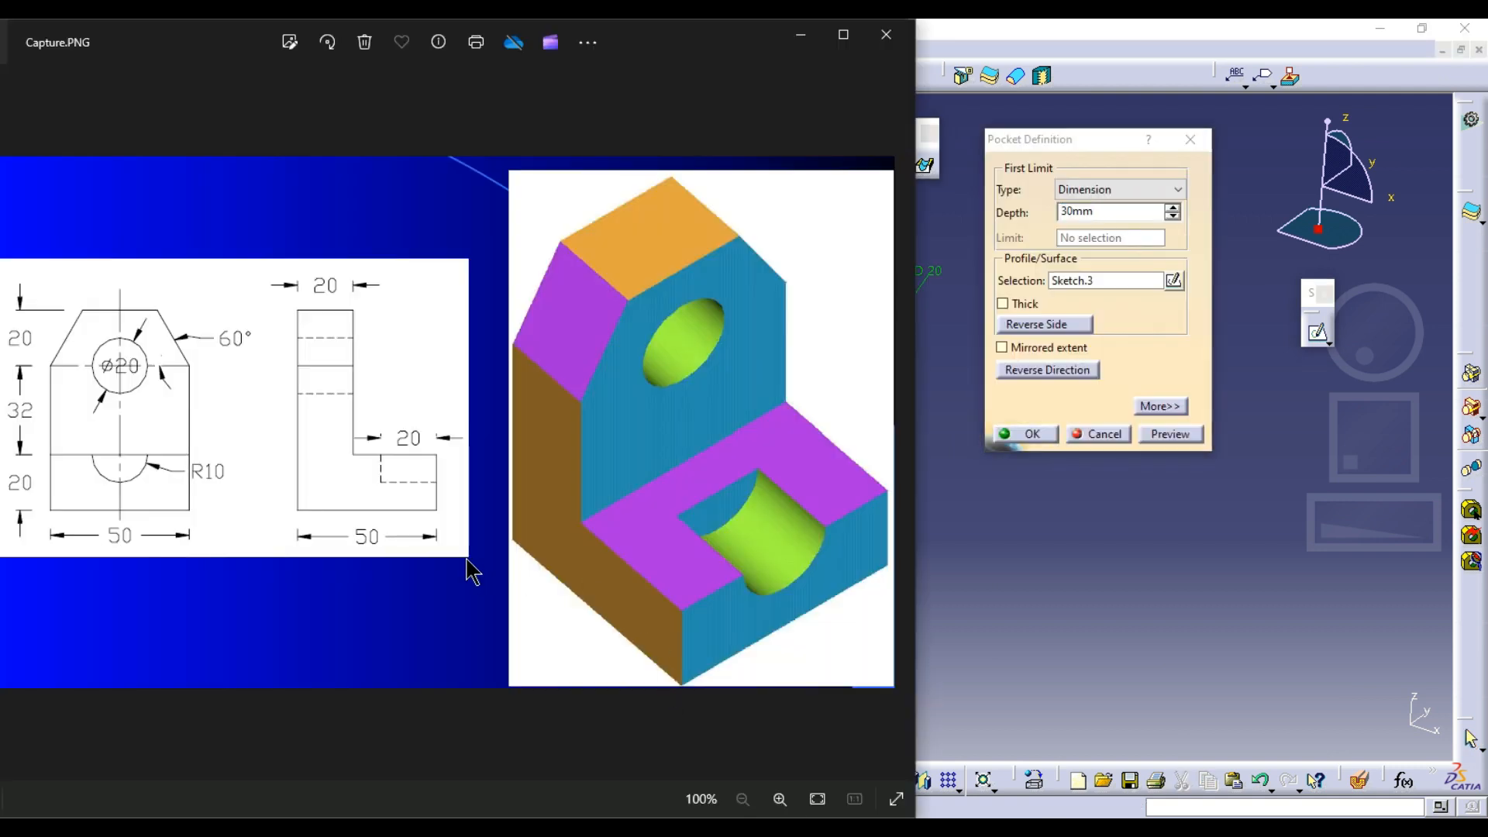
pyautogui.click(782, 828)
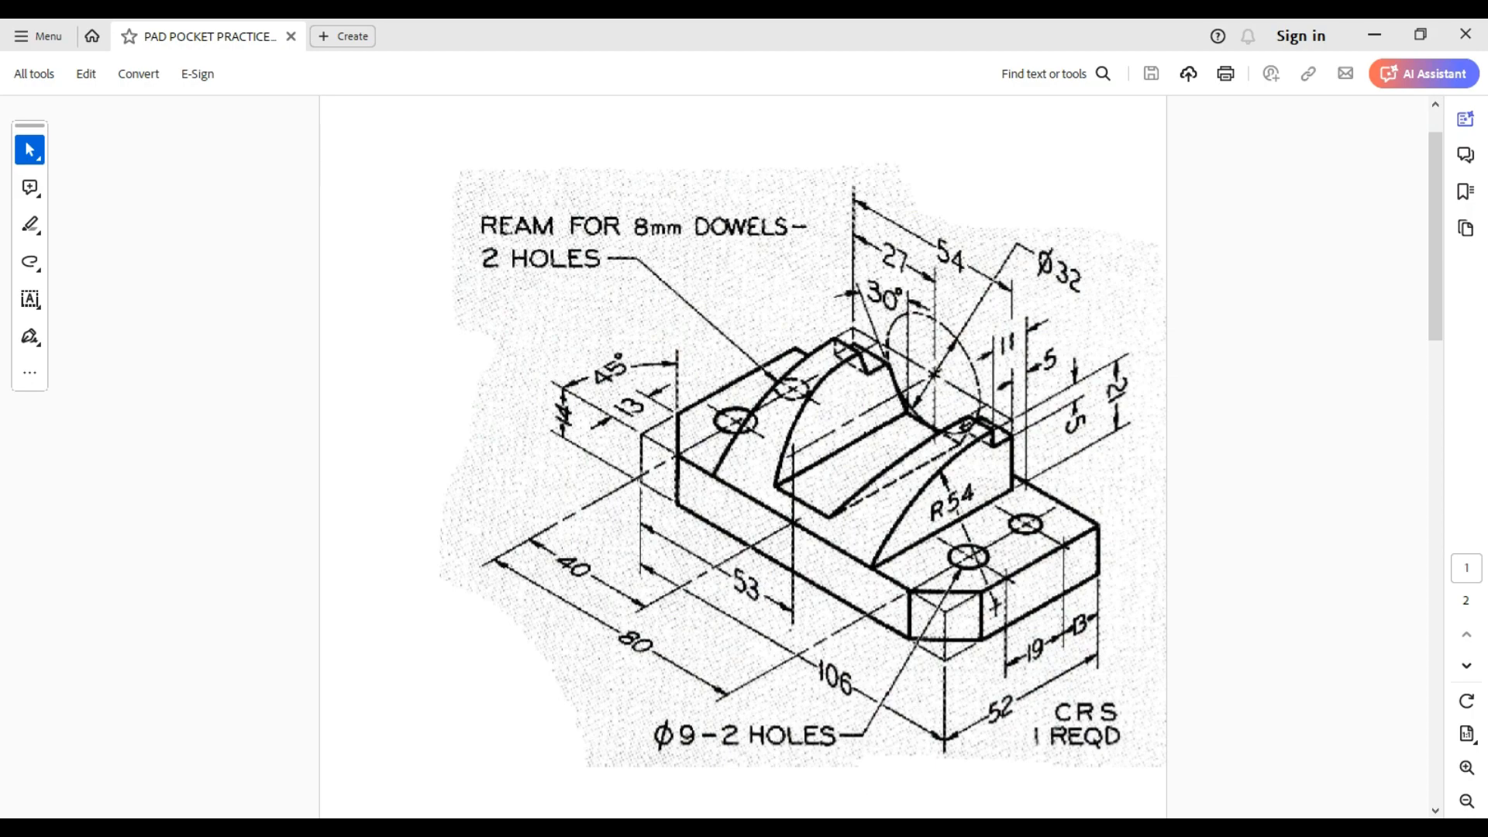
pyautogui.hotkey('alt', 'Tab')
pyautogui.hotkey('alt', 'Tab')
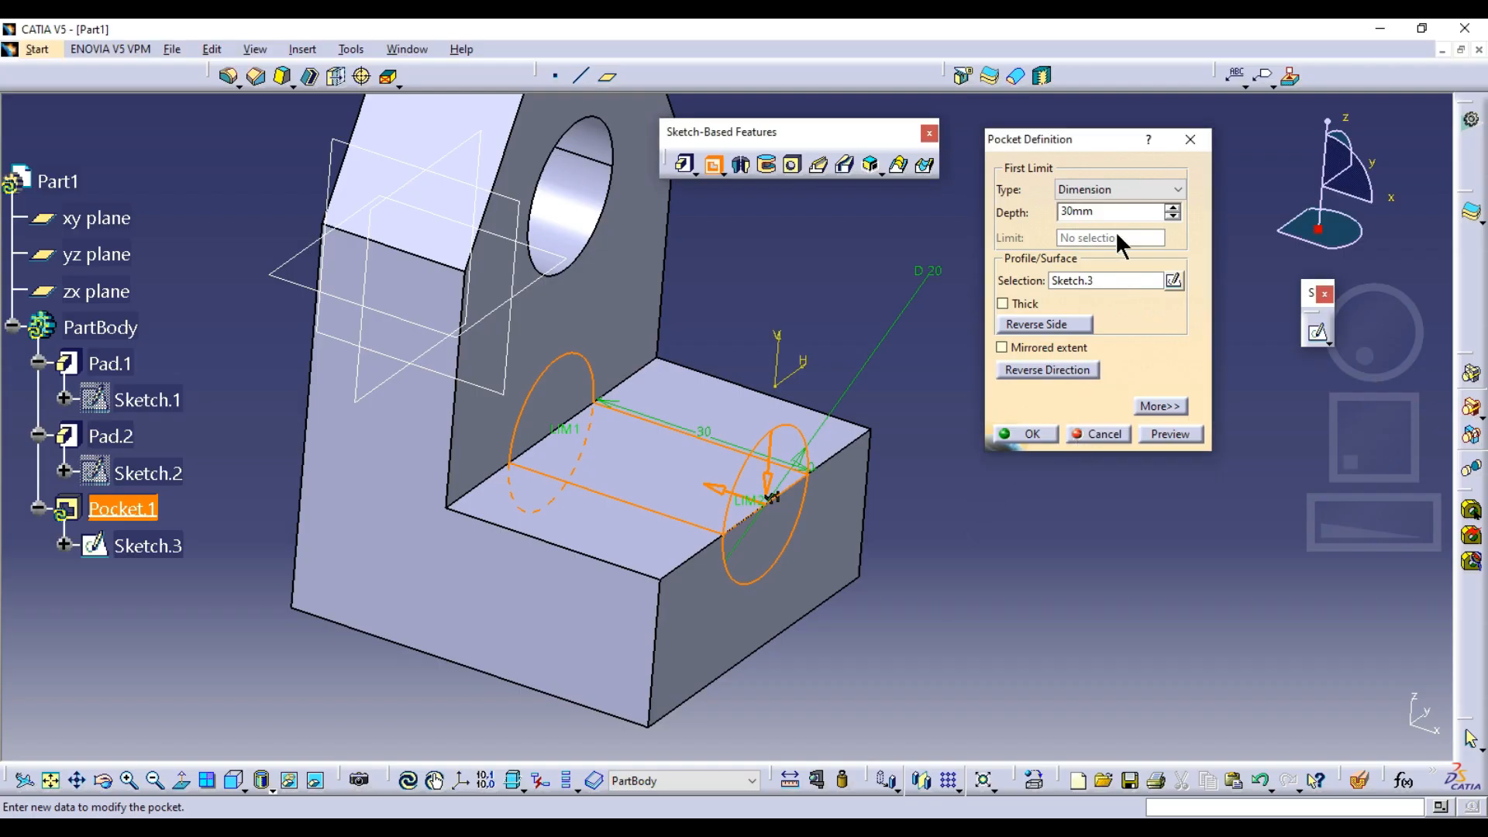
pyautogui.doubleClick(1040, 207)
pyautogui.write('20')
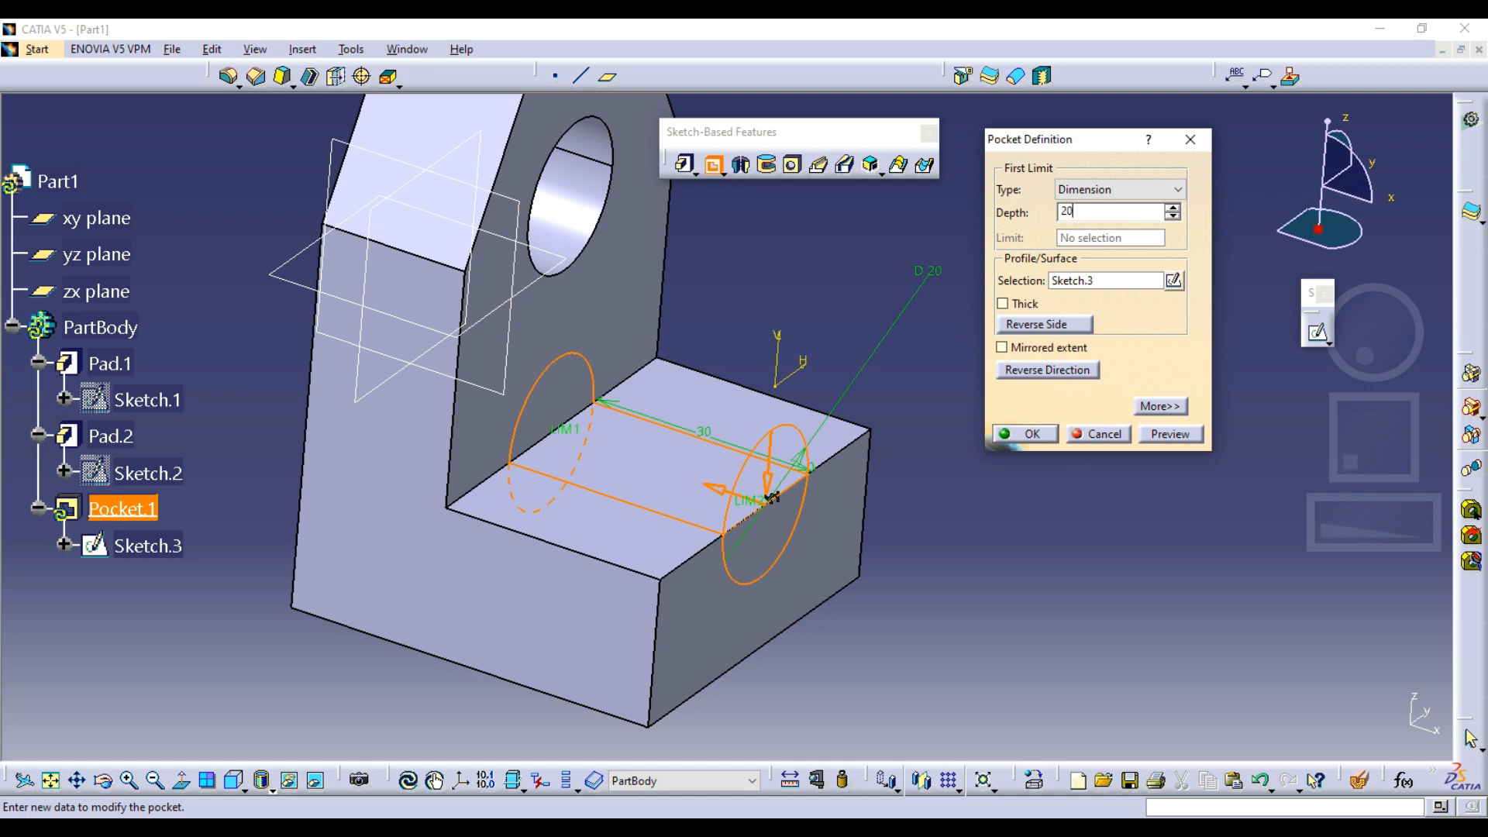
pyautogui.press('Return')
pyautogui.click(1097, 365)
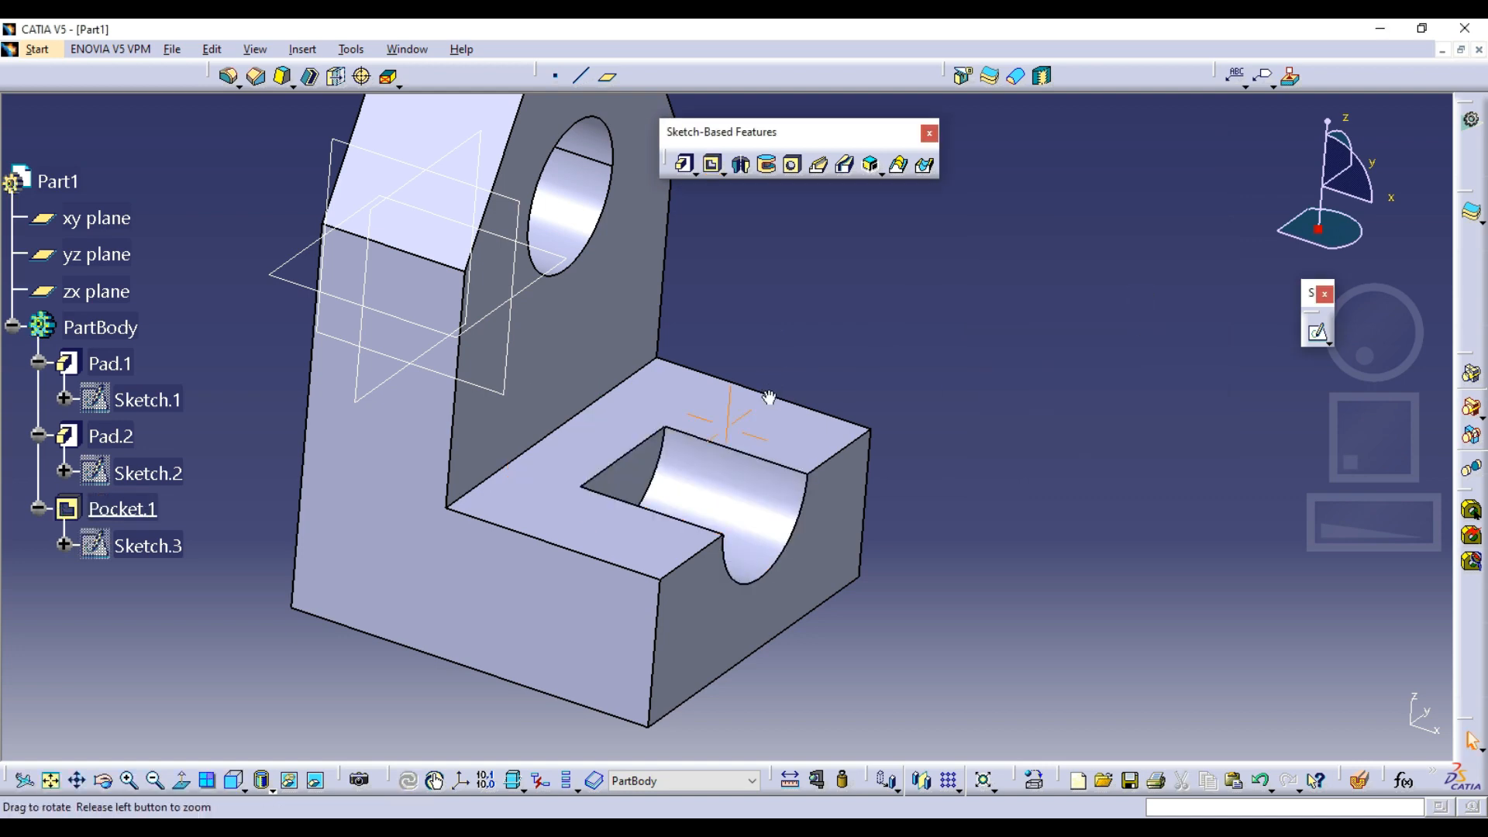
# Inspect the bracket in the standard front, right and left views, then from an angled view
pyautogui.moveTo(767, 398); pyautogui.dragTo(817, 471, button='middle')
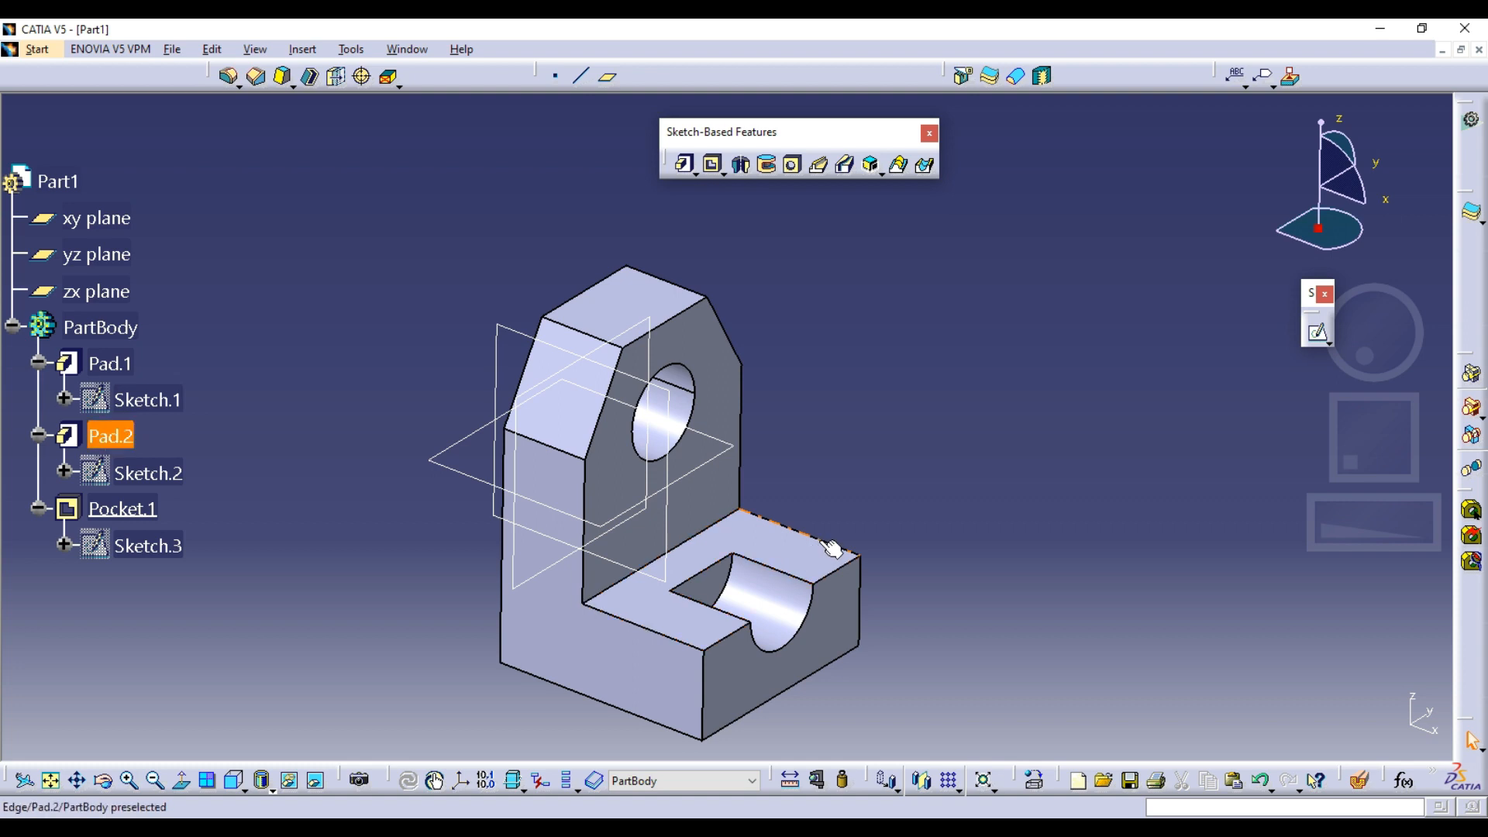
pyautogui.click(225, 785)
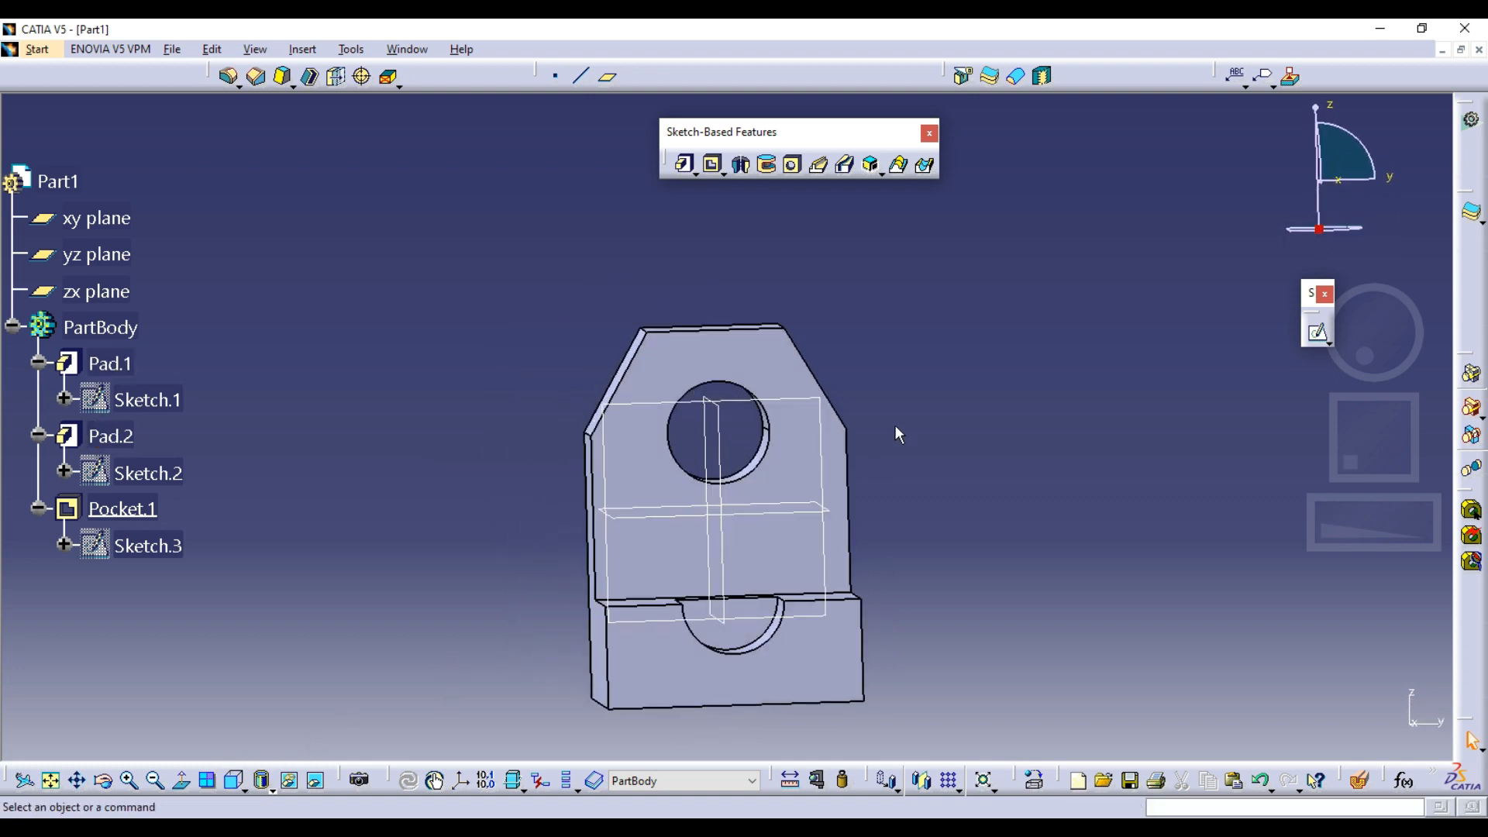
pyautogui.click(236, 783)
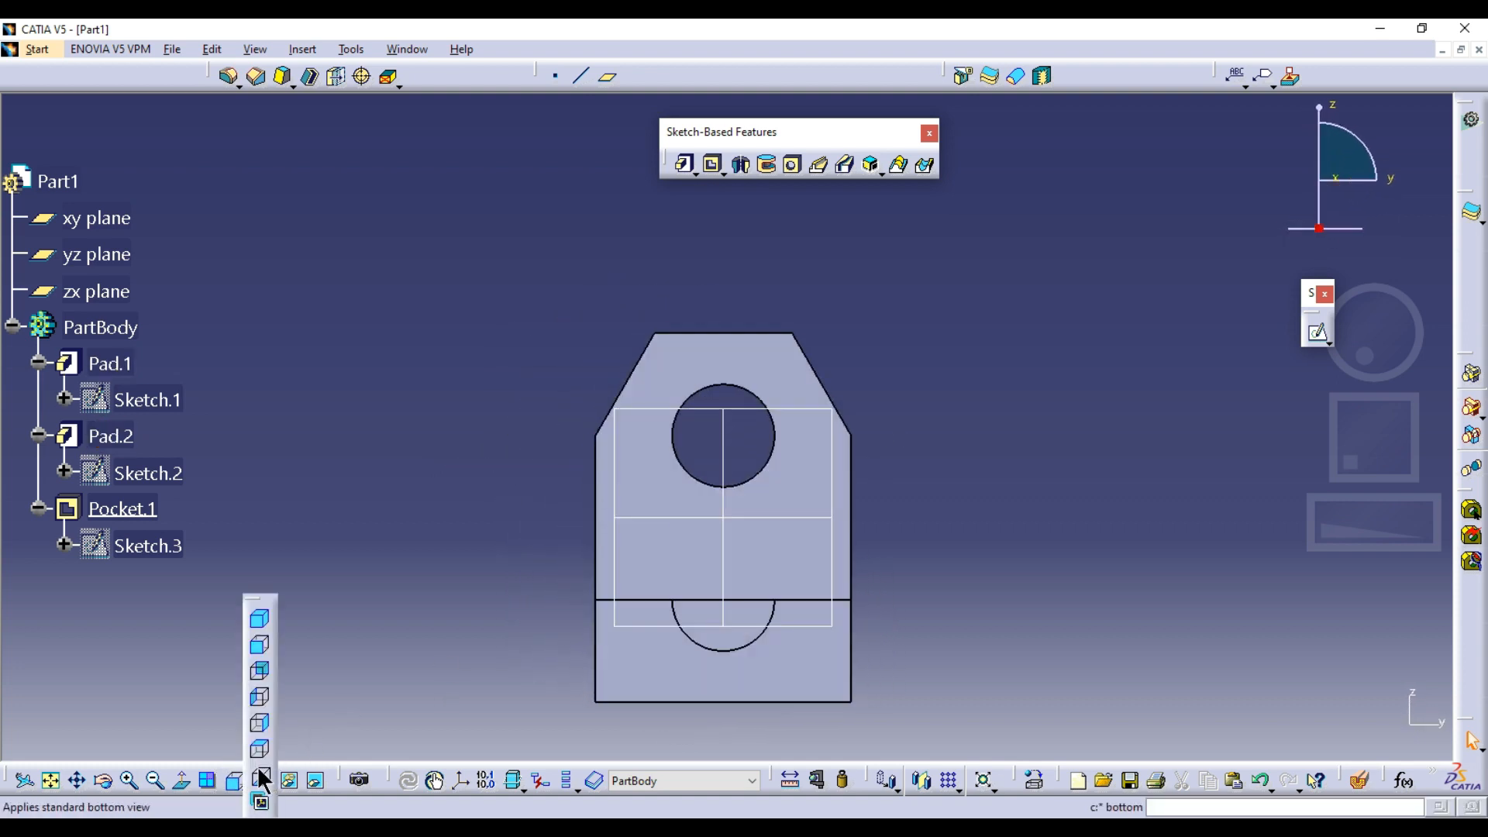
pyautogui.click(259, 717)
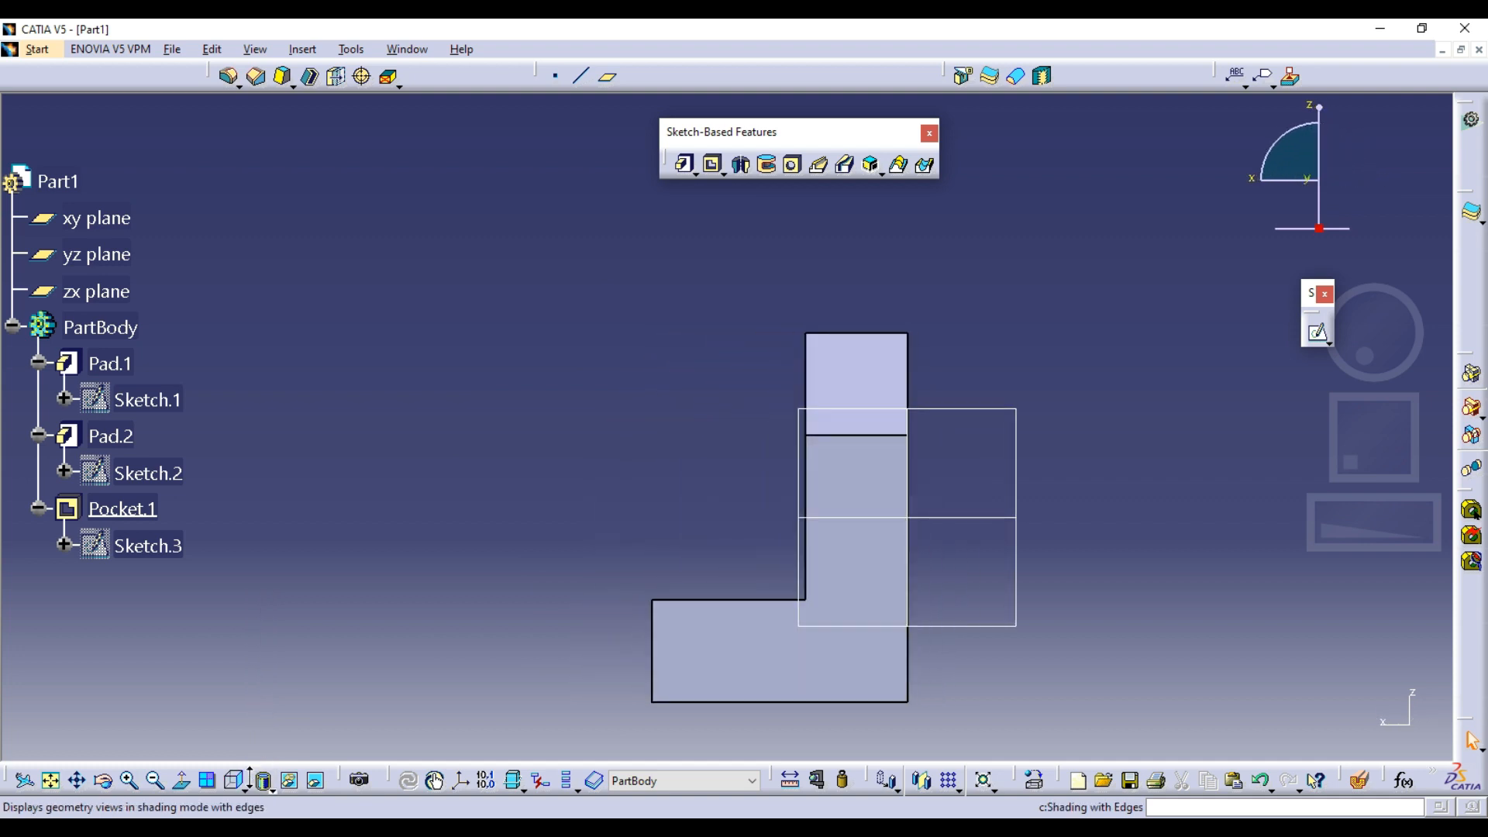
pyautogui.click(234, 781)
pyautogui.click(260, 698)
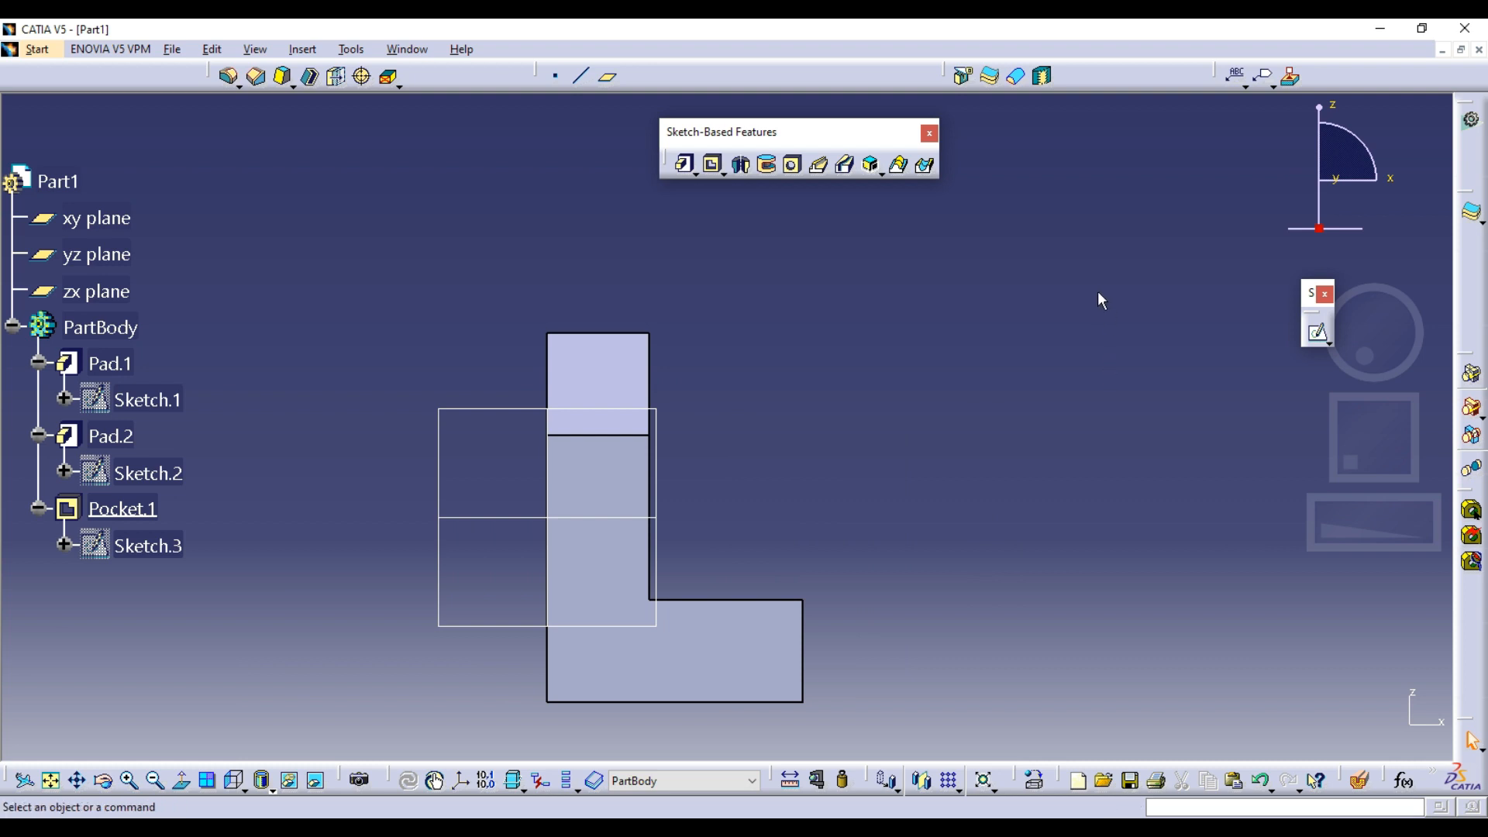
pyautogui.moveTo(624, 538); pyautogui.dragTo(613, 368, button='middle')
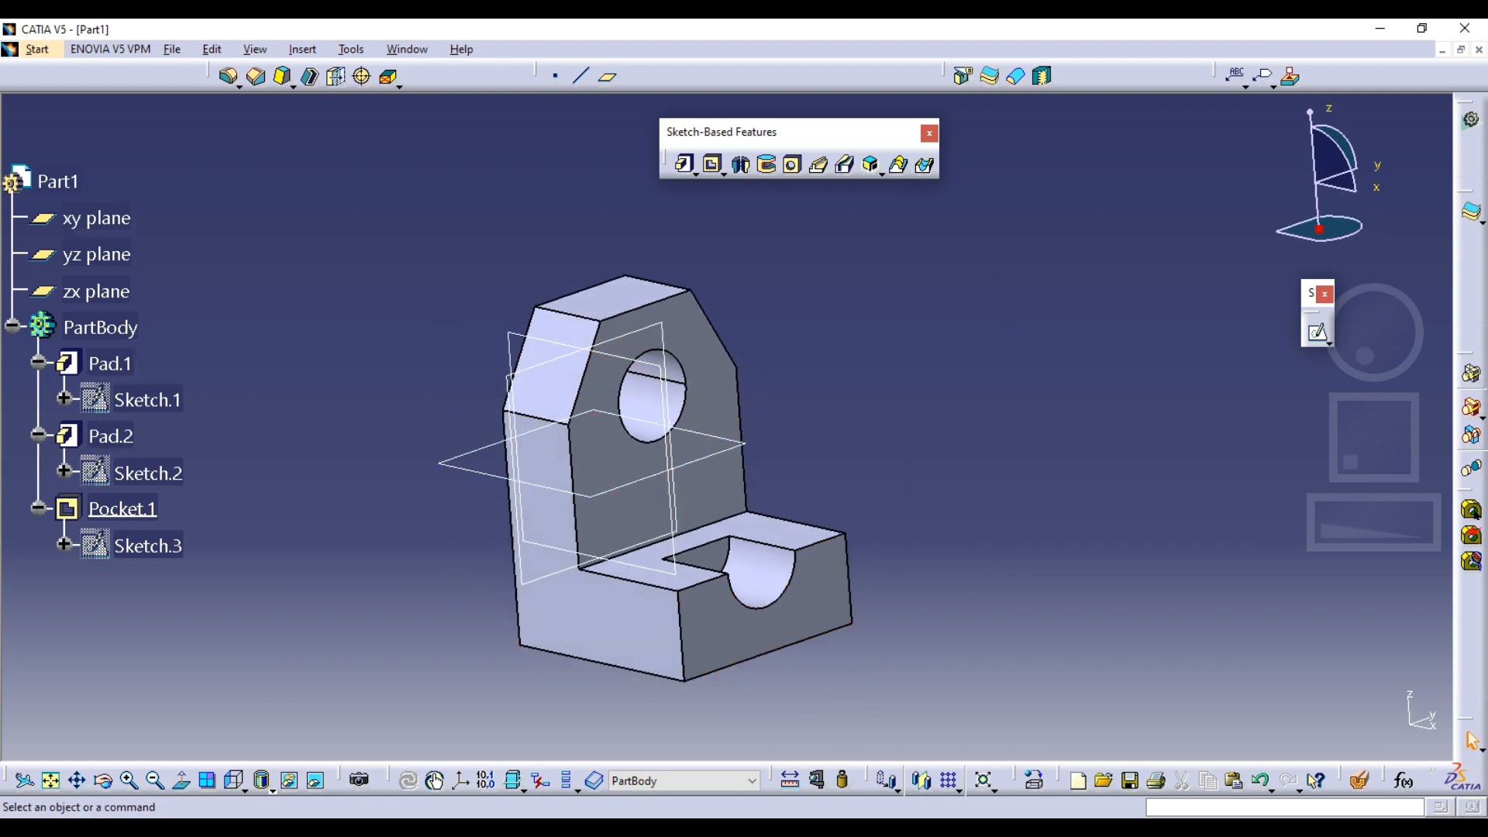
# Compare the bracket with the Capture.PNG drawing and return to CATIA
pyautogui.click(837, 728)
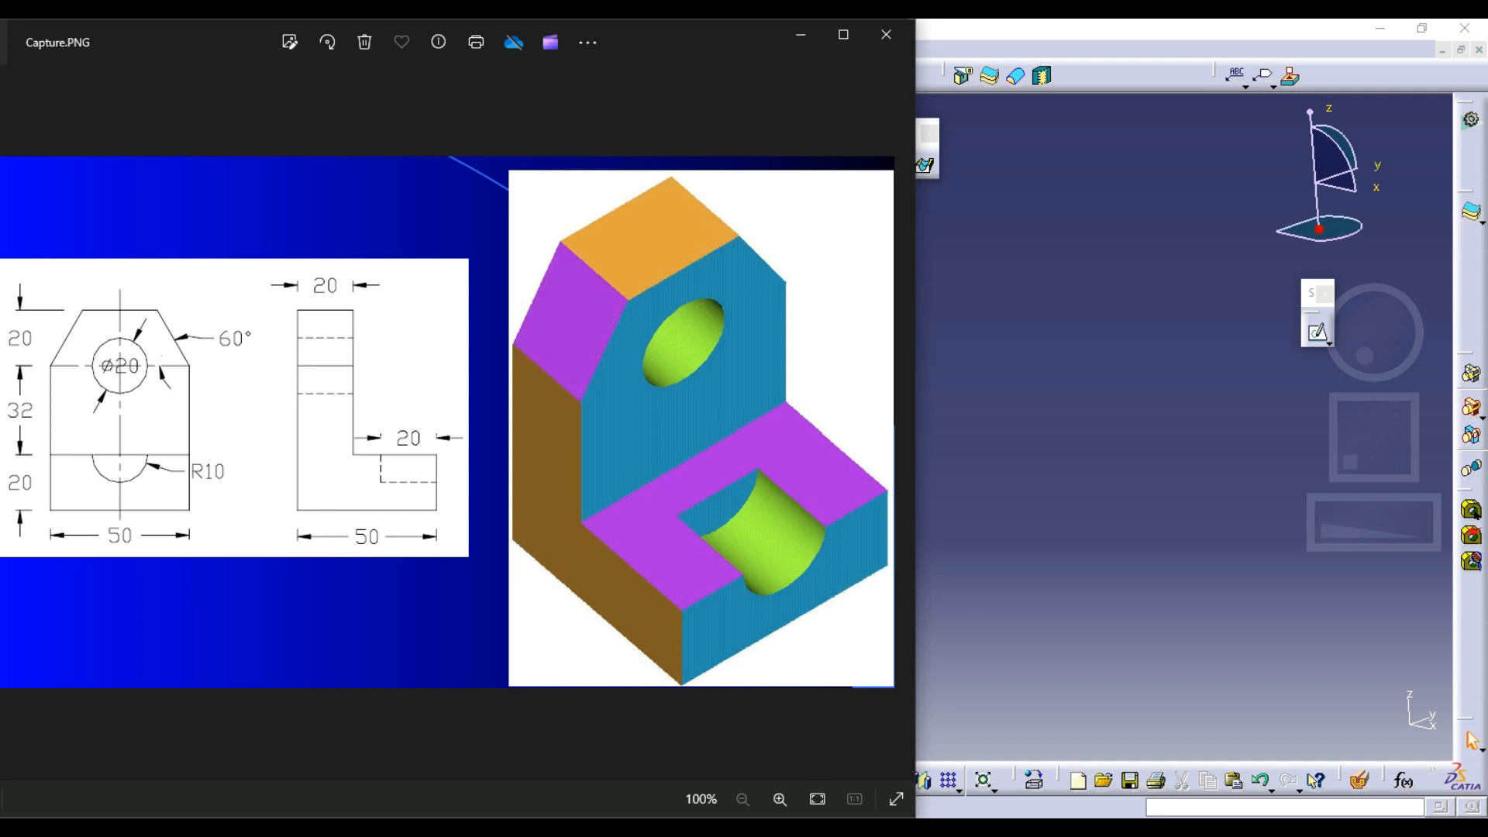
pyautogui.click(837, 829)
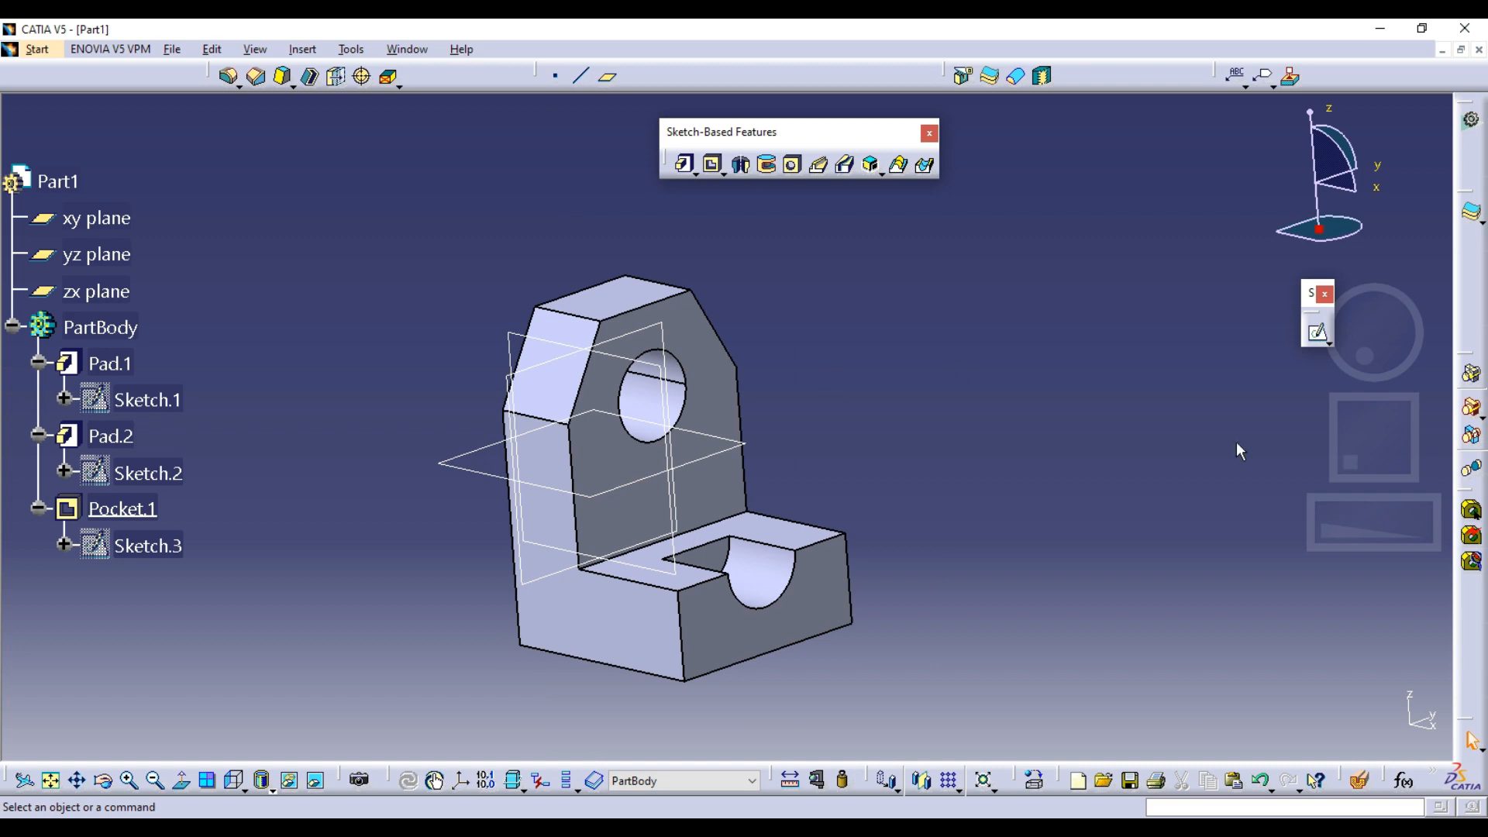
pyautogui.moveTo(732, 329)
pyautogui.mouseDown(button='middle')
pyautogui.moveTo(737, 415)
pyautogui.moveTo(749, 287)
pyautogui.mouseUp(button='middle')
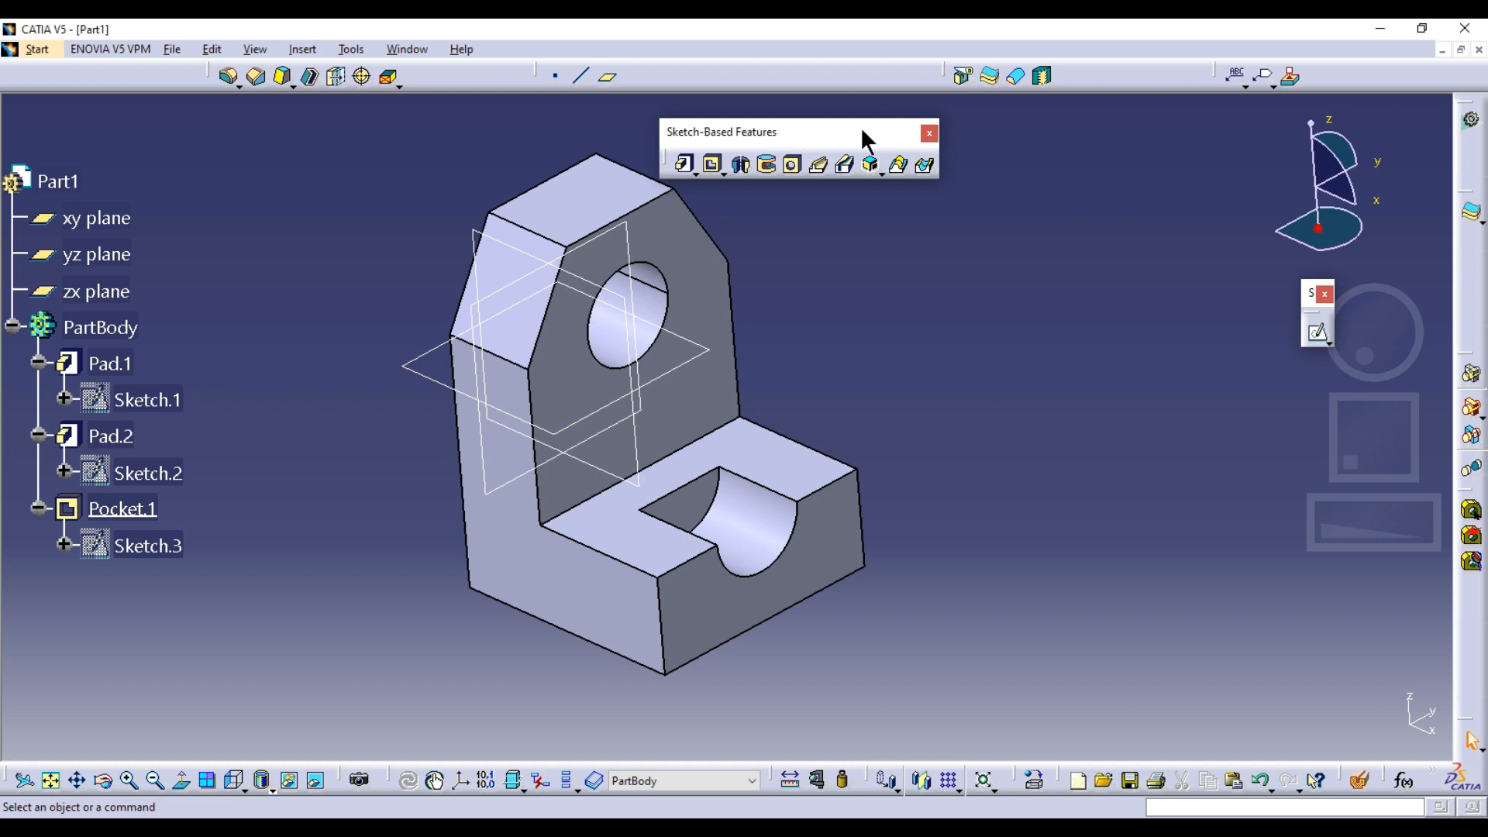
# Try a cyan fill colour on the holed front face of the upright plate and undo it
pyautogui.moveTo(863, 130); pyautogui.dragTo(952, 139)
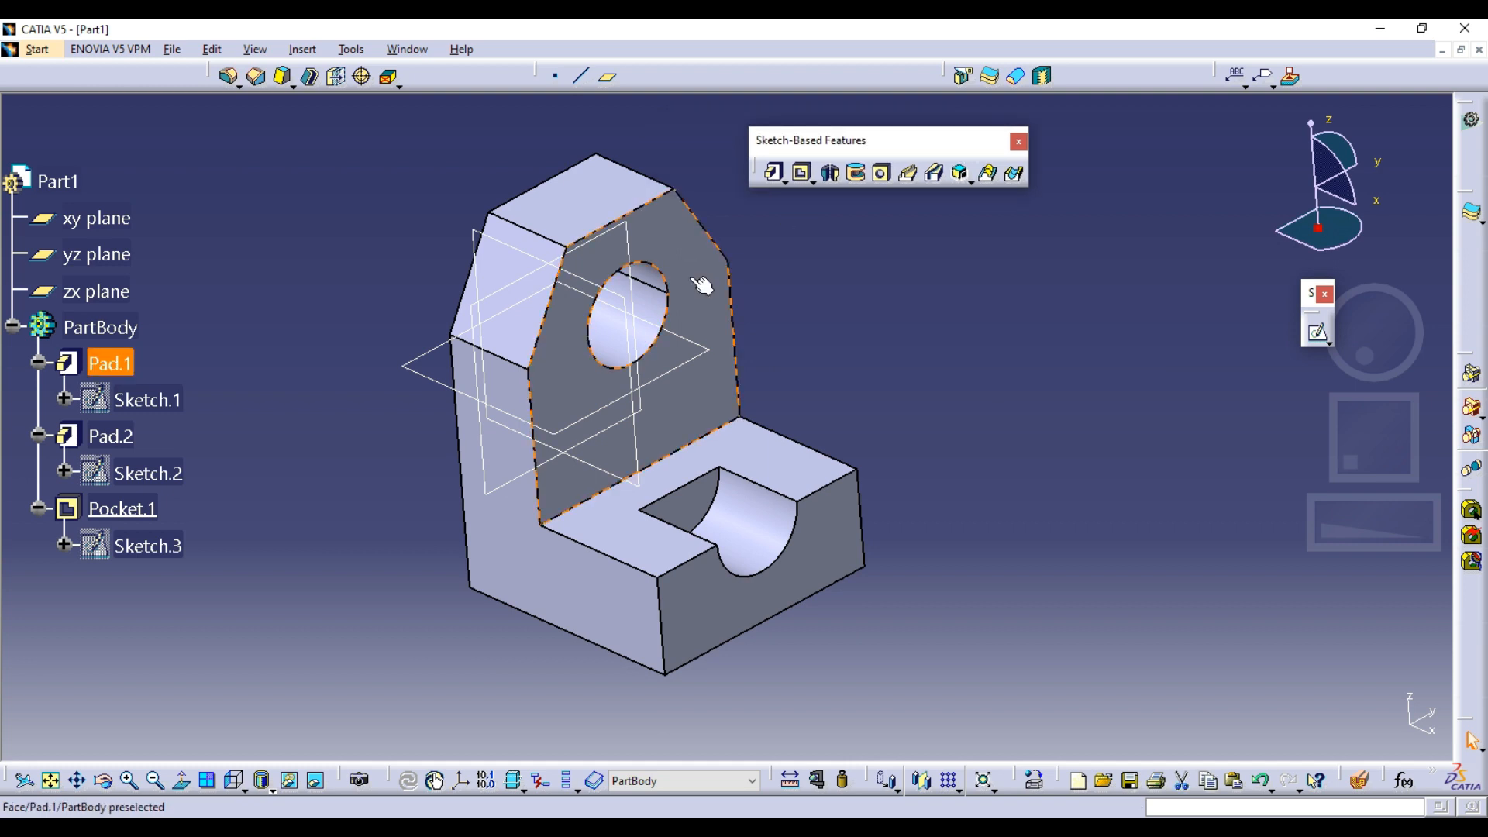
pyautogui.rightClick(693, 285)
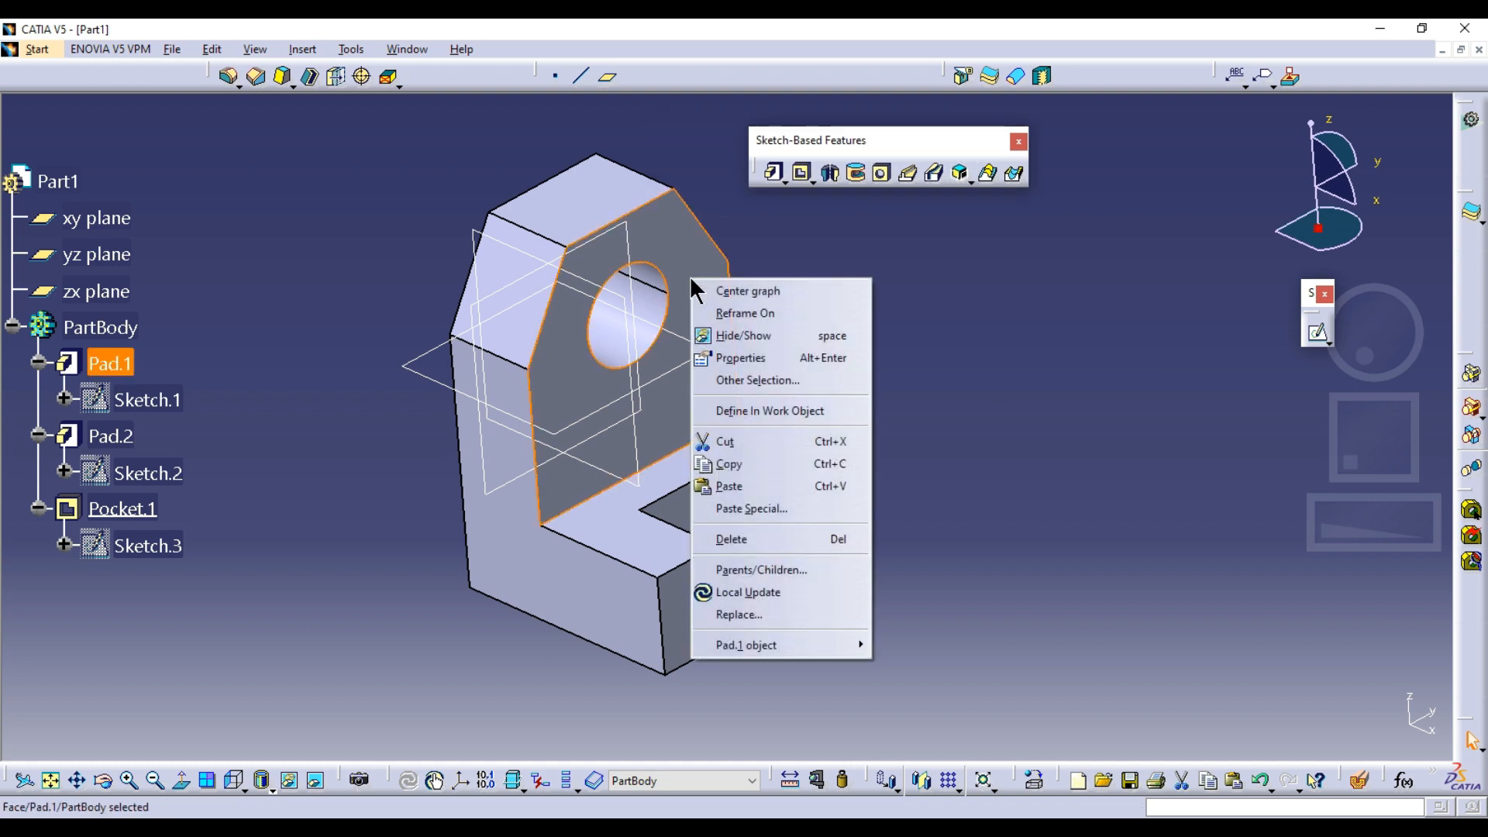
pyautogui.click(724, 360)
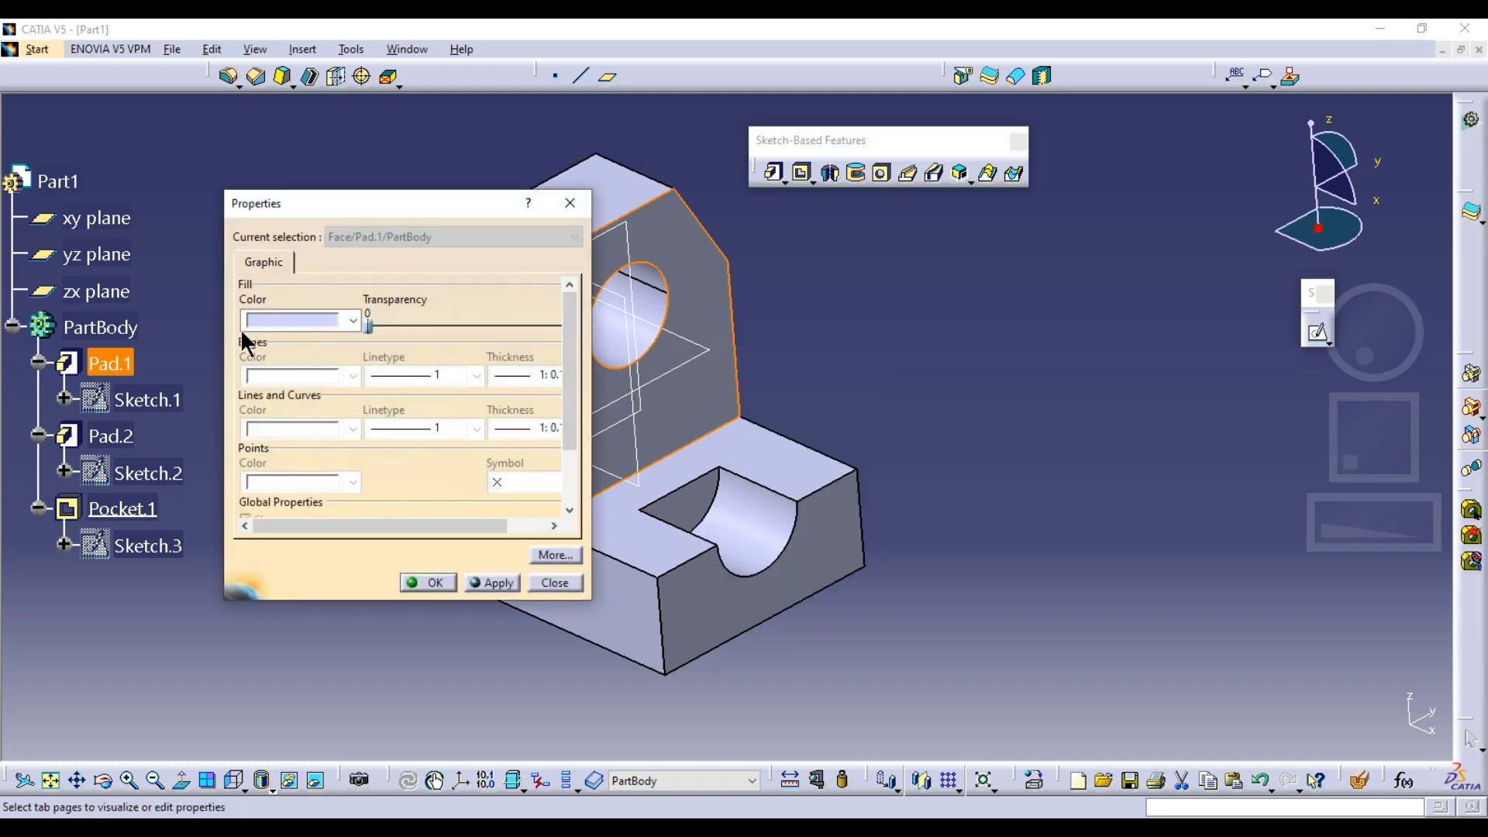
pyautogui.click(265, 318)
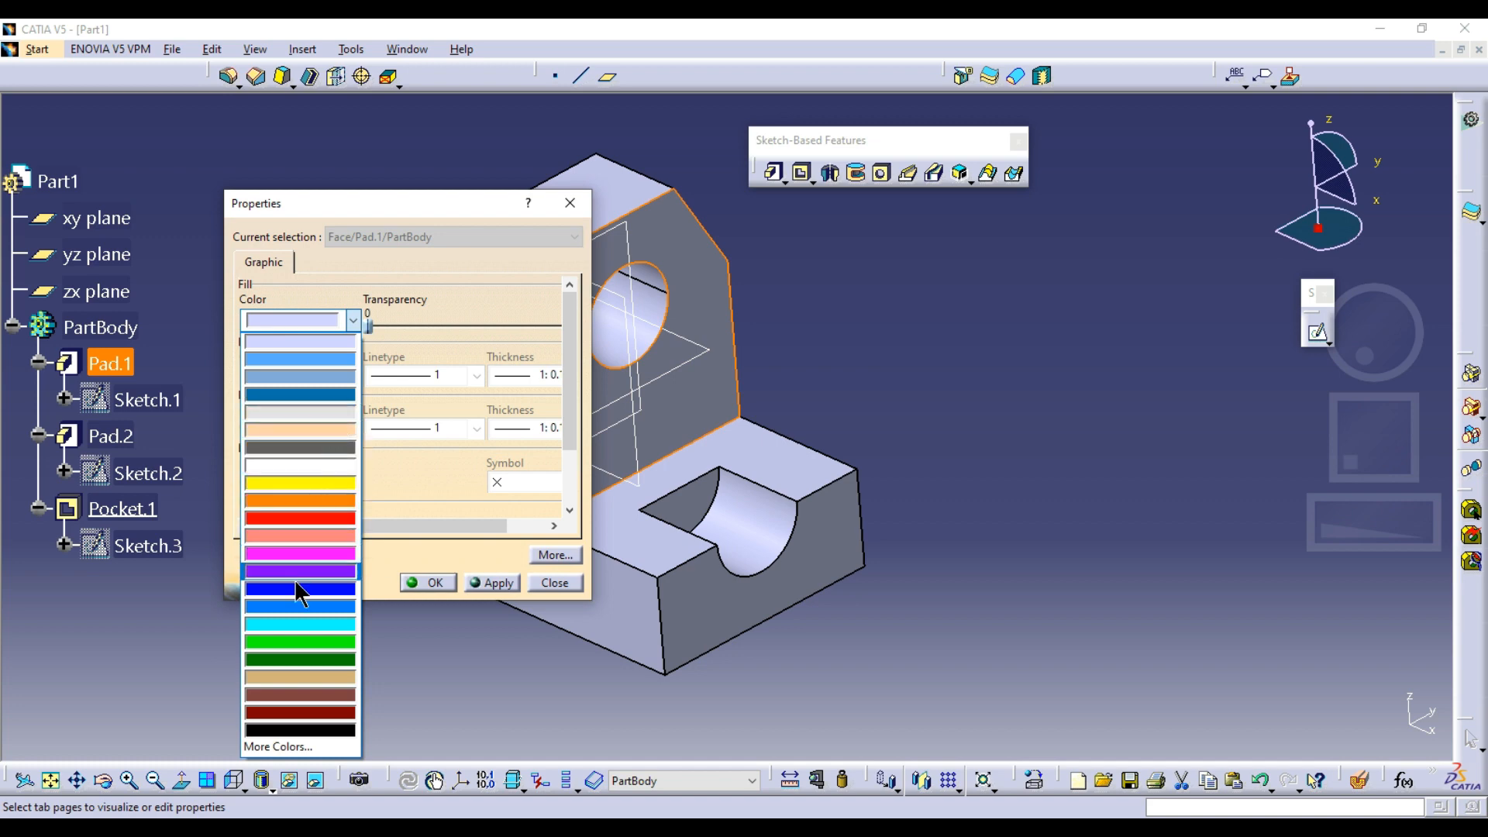
pyautogui.click(300, 624)
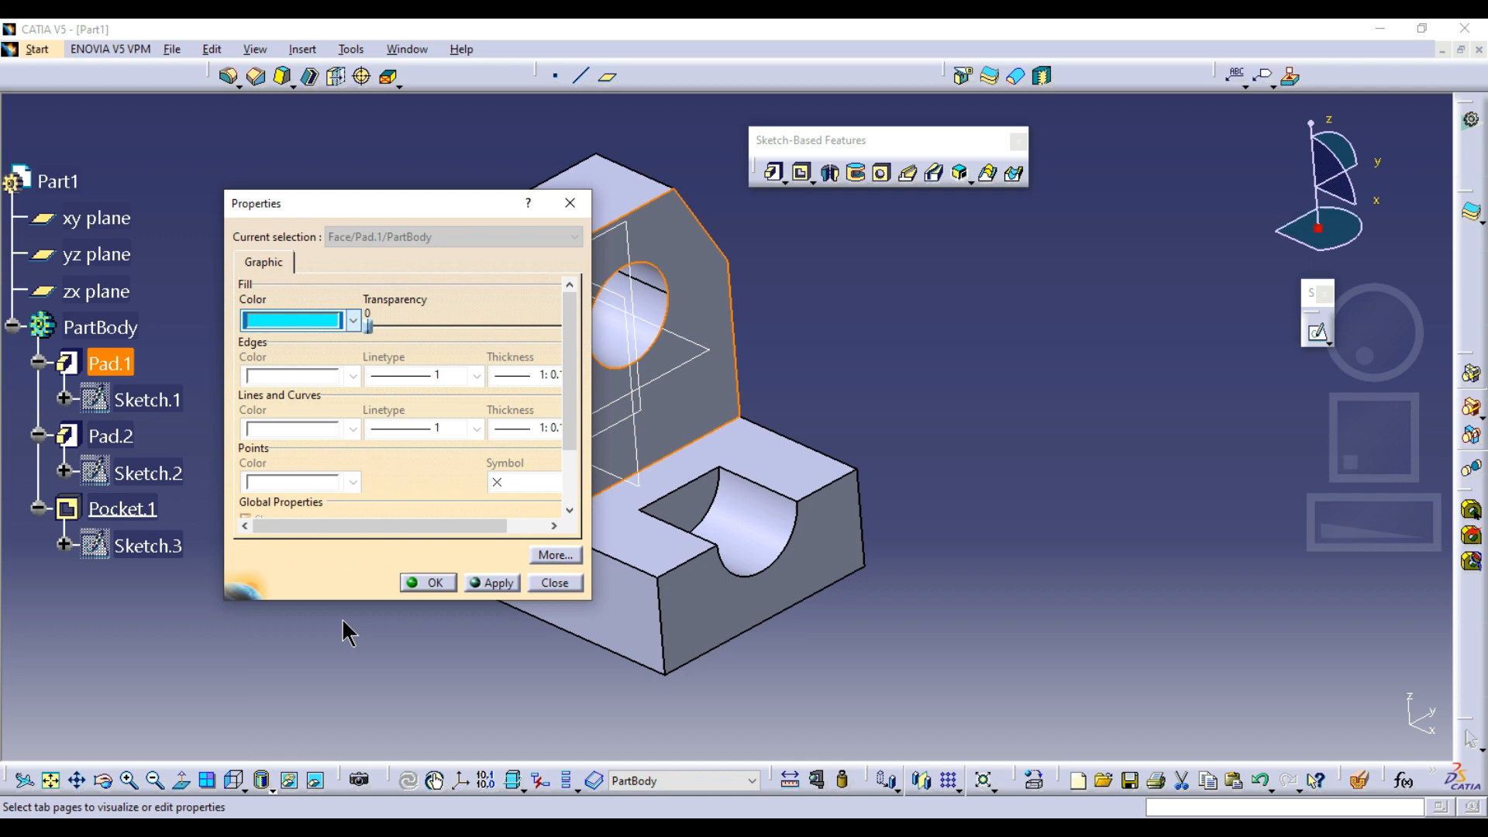
pyautogui.click(426, 583)
pyautogui.click(958, 372)
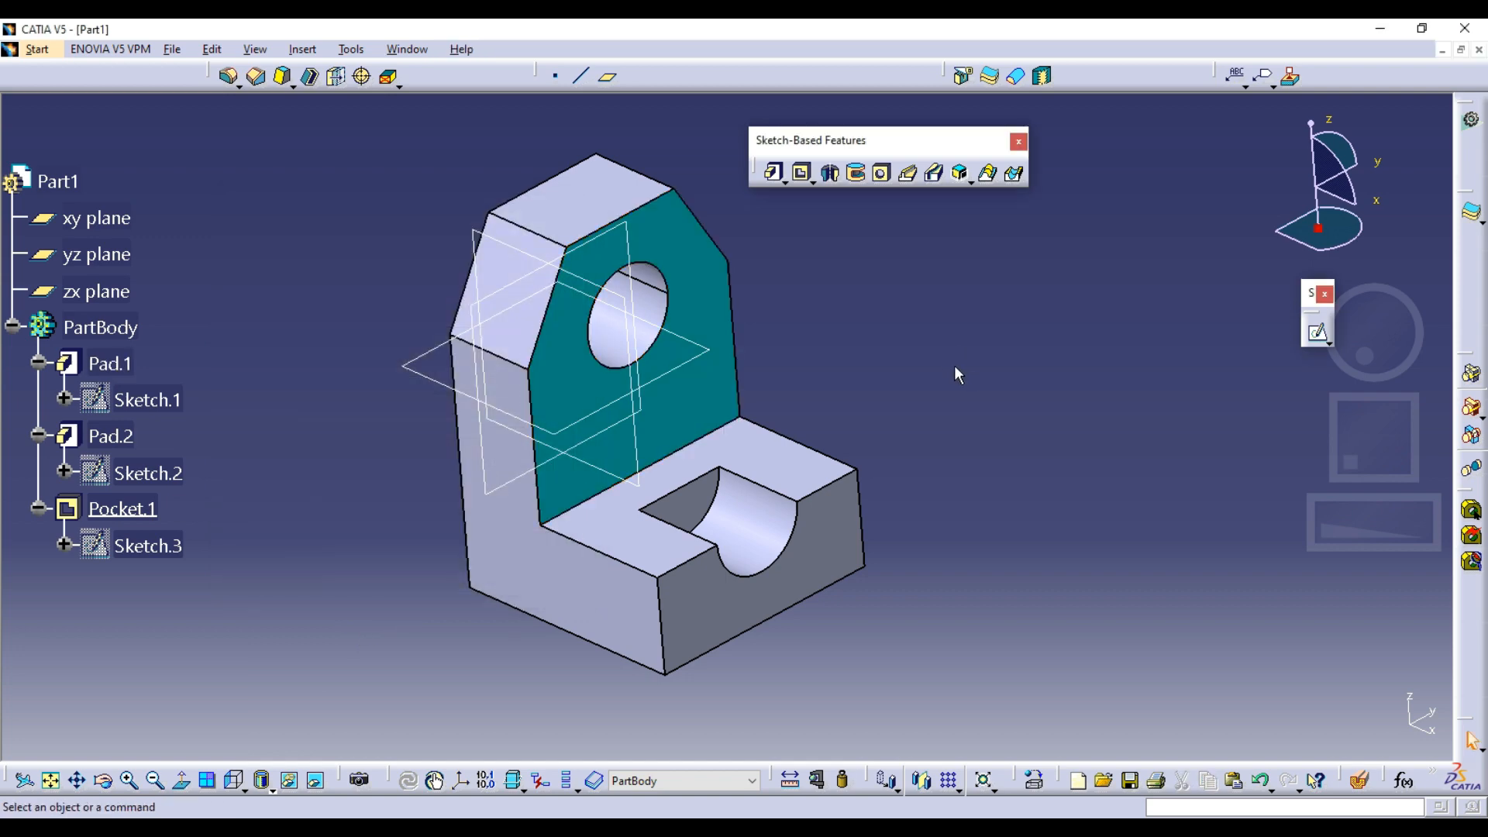
pyautogui.hotkey('ctrl', 'z')
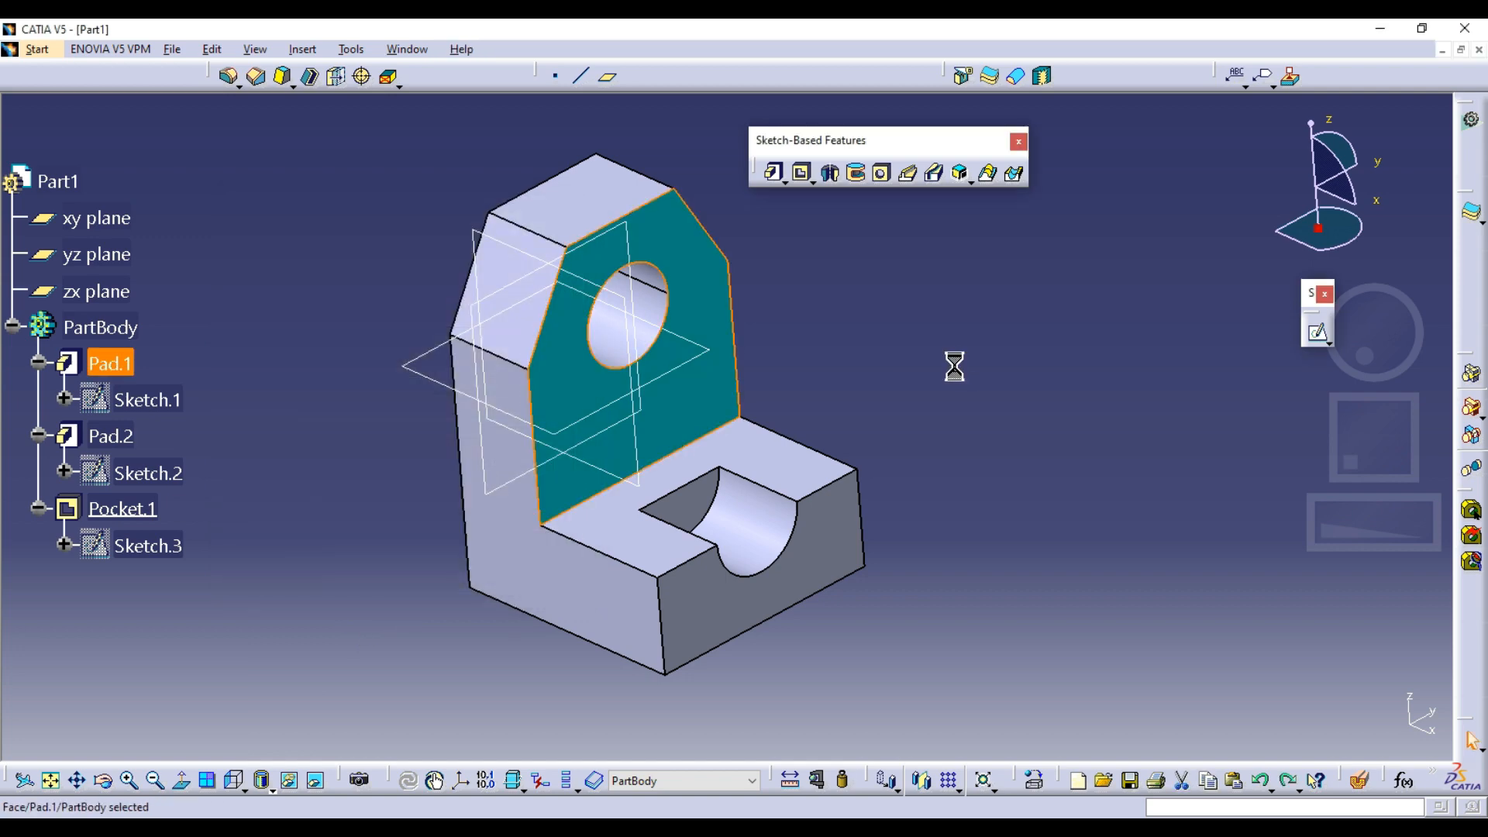
# Set a cyan fill colour on the plate's top and holed front faces and the foot's top and front faces together
pyautogui.click(632, 221)
pyautogui.keyDown('ctrl'); pyautogui.click(724, 329); pyautogui.keyUp('ctrl')
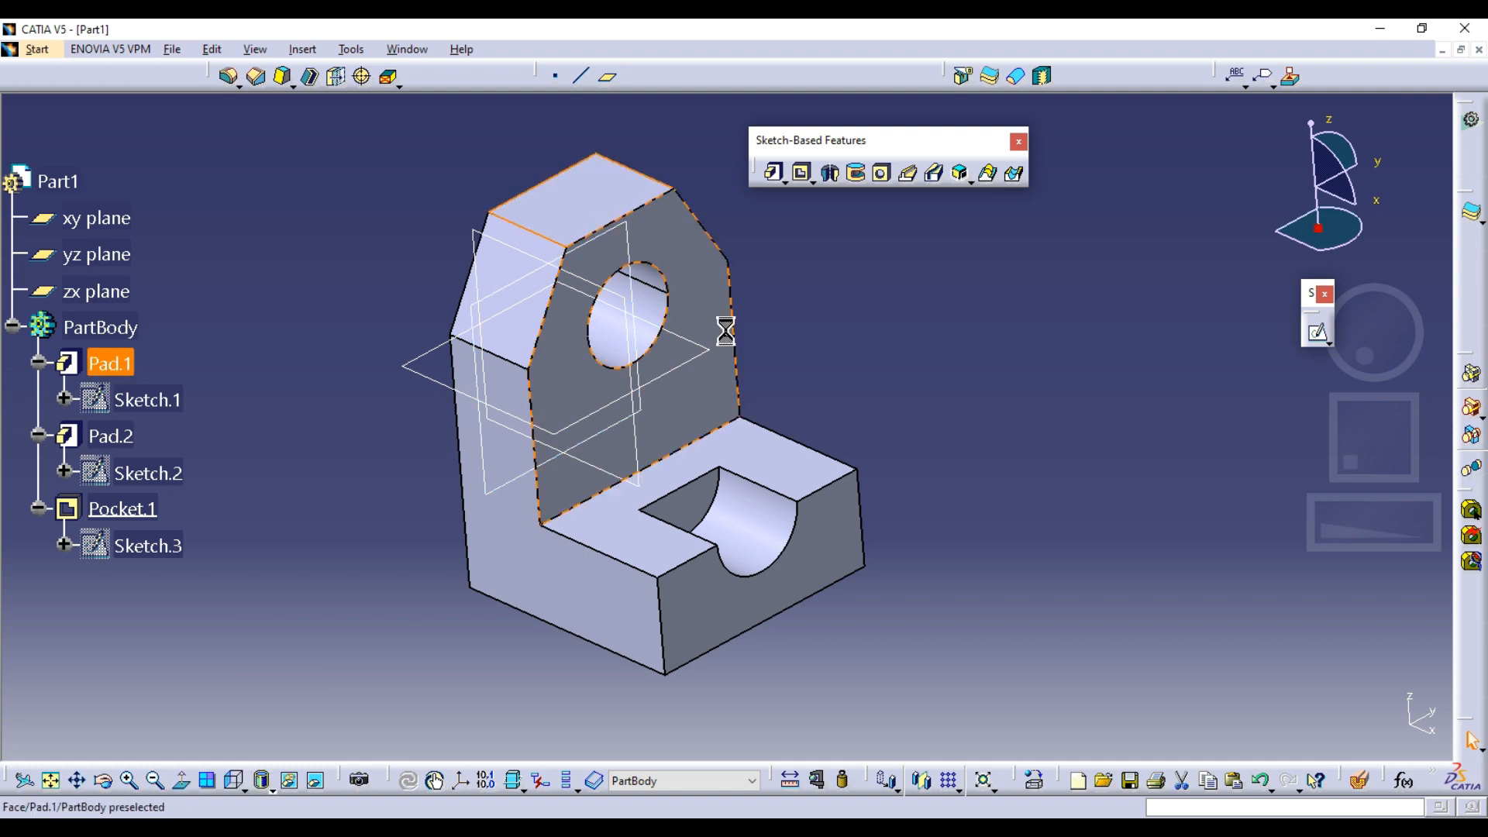
pyautogui.keyDown('ctrl'); pyautogui.click(758, 435); pyautogui.keyUp('ctrl')
pyautogui.keyDown('ctrl'); pyautogui.click(808, 540); pyautogui.keyUp('ctrl')
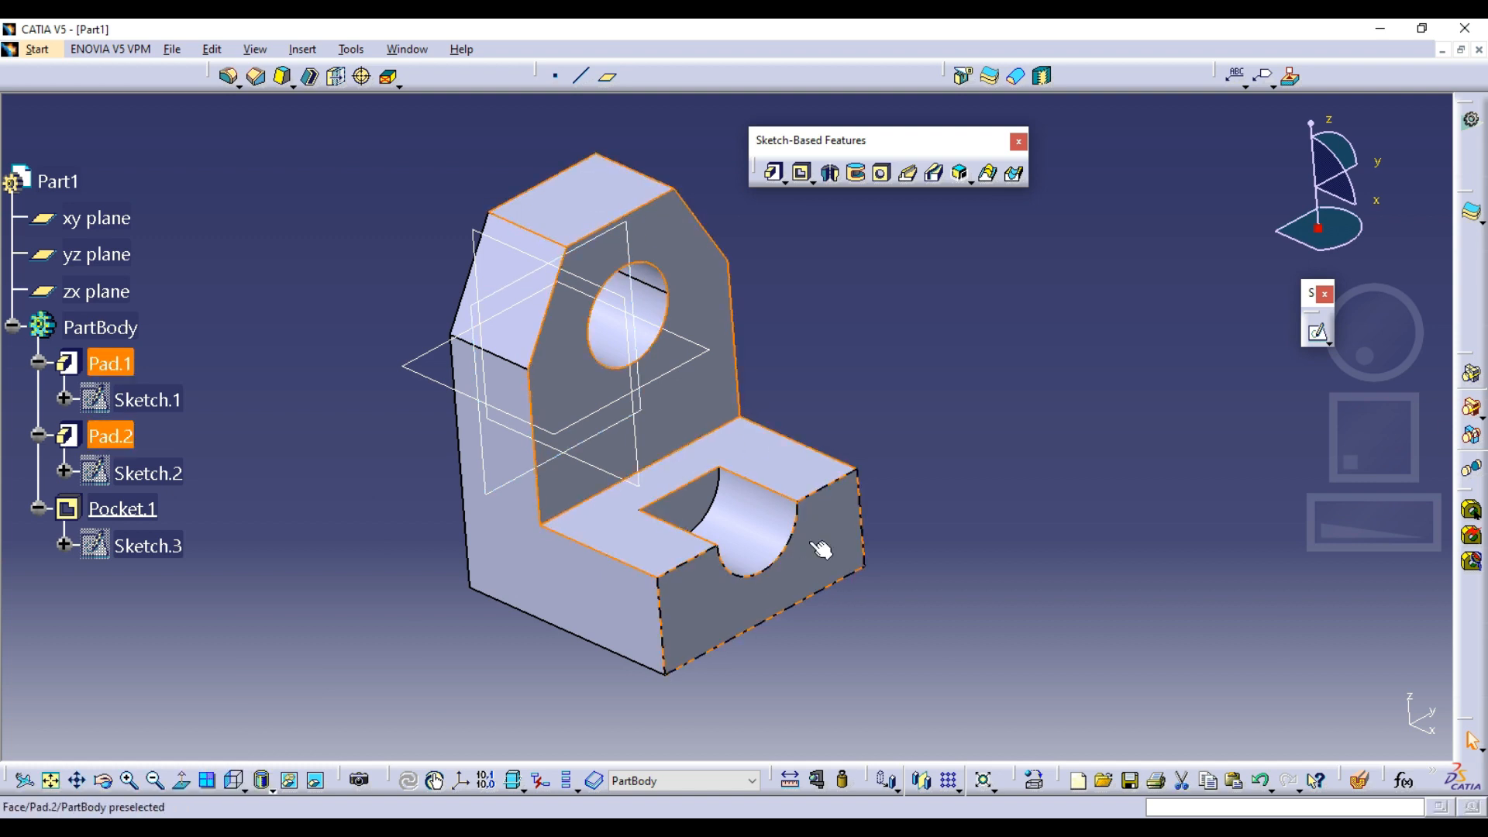
pyautogui.rightClick(808, 541)
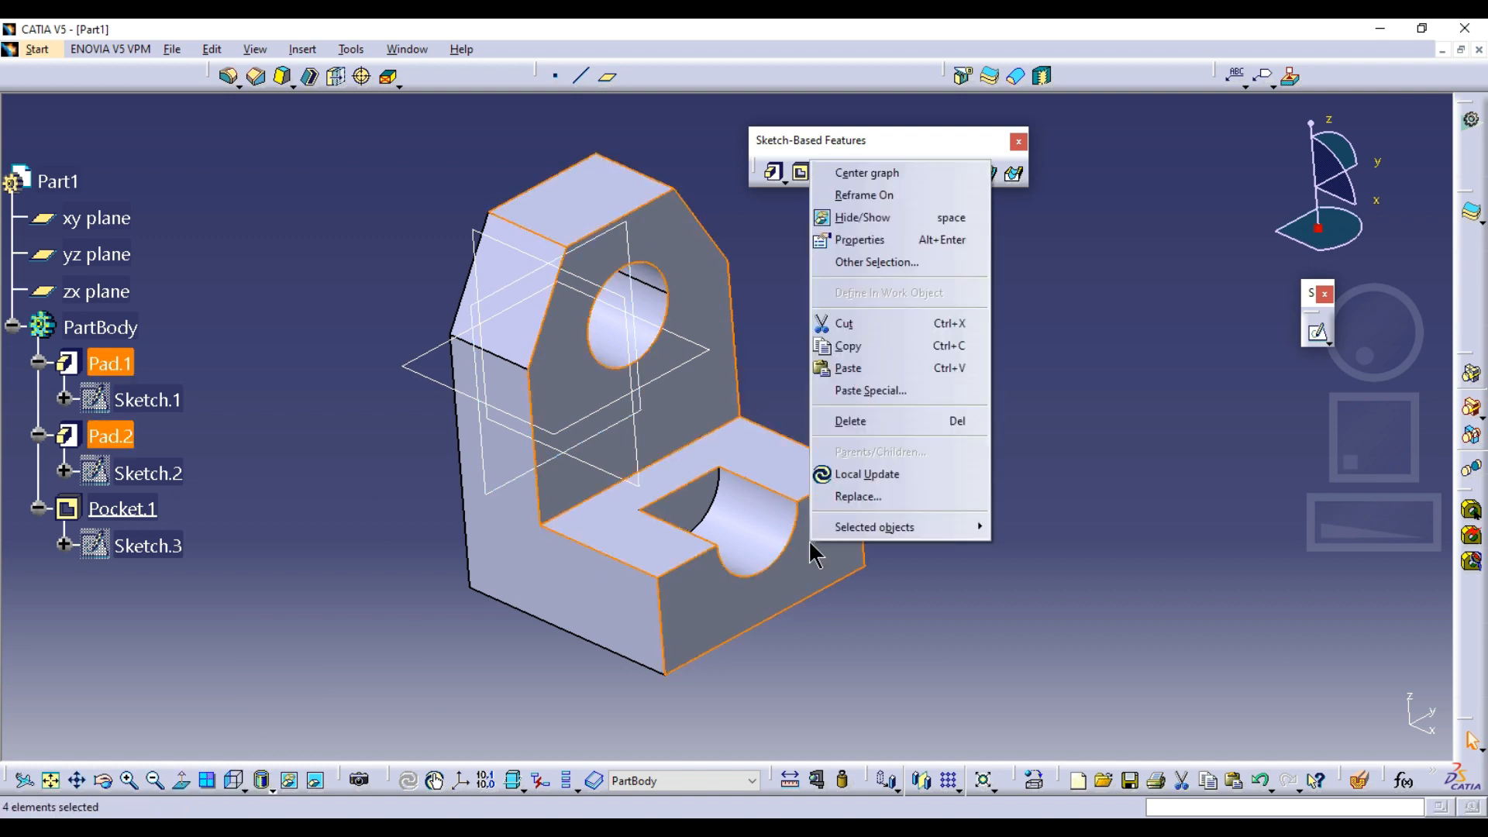
pyautogui.click(837, 236)
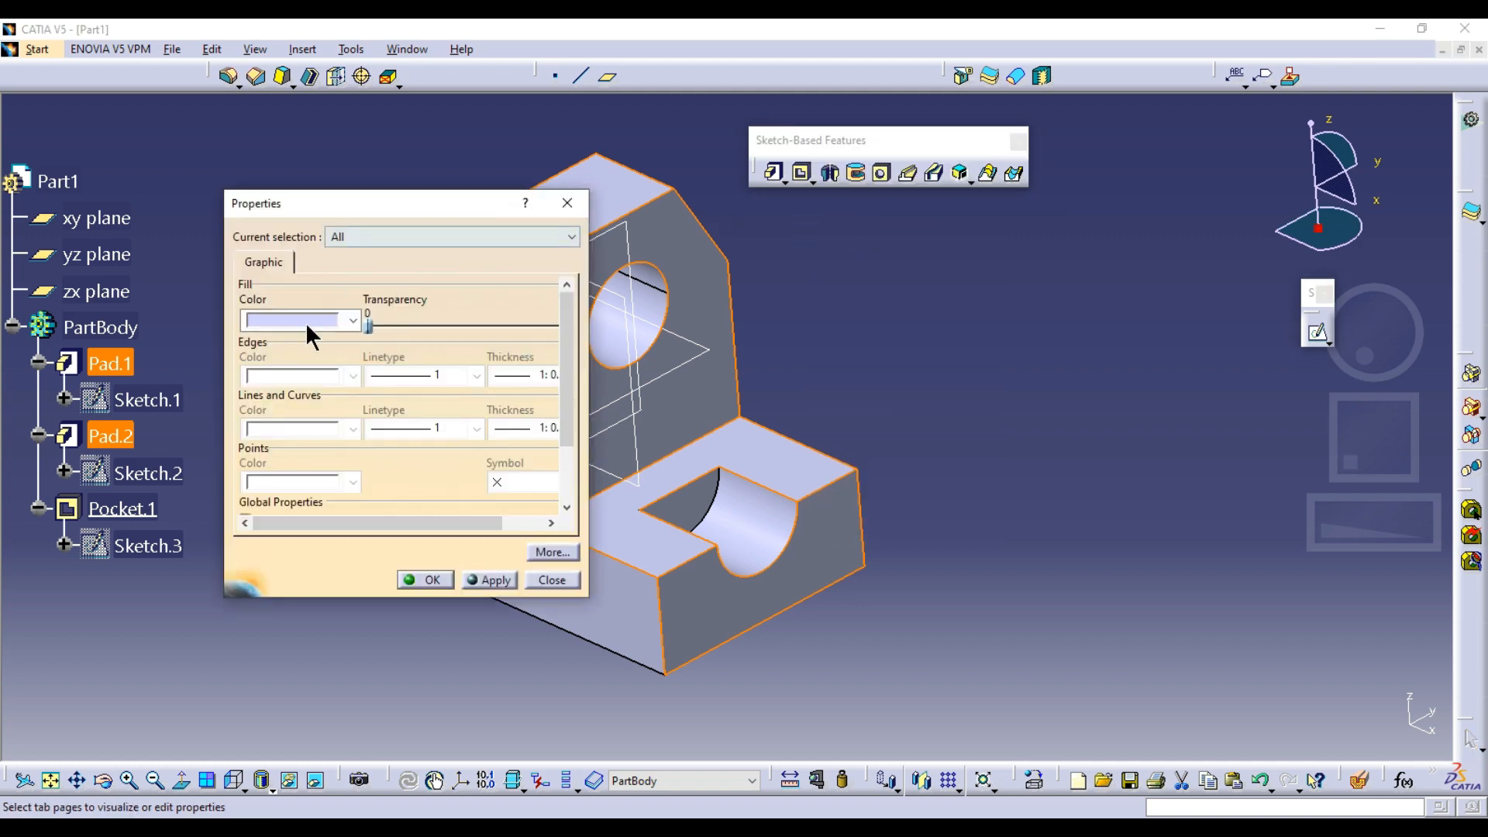
pyautogui.click(304, 321)
pyautogui.click(293, 624)
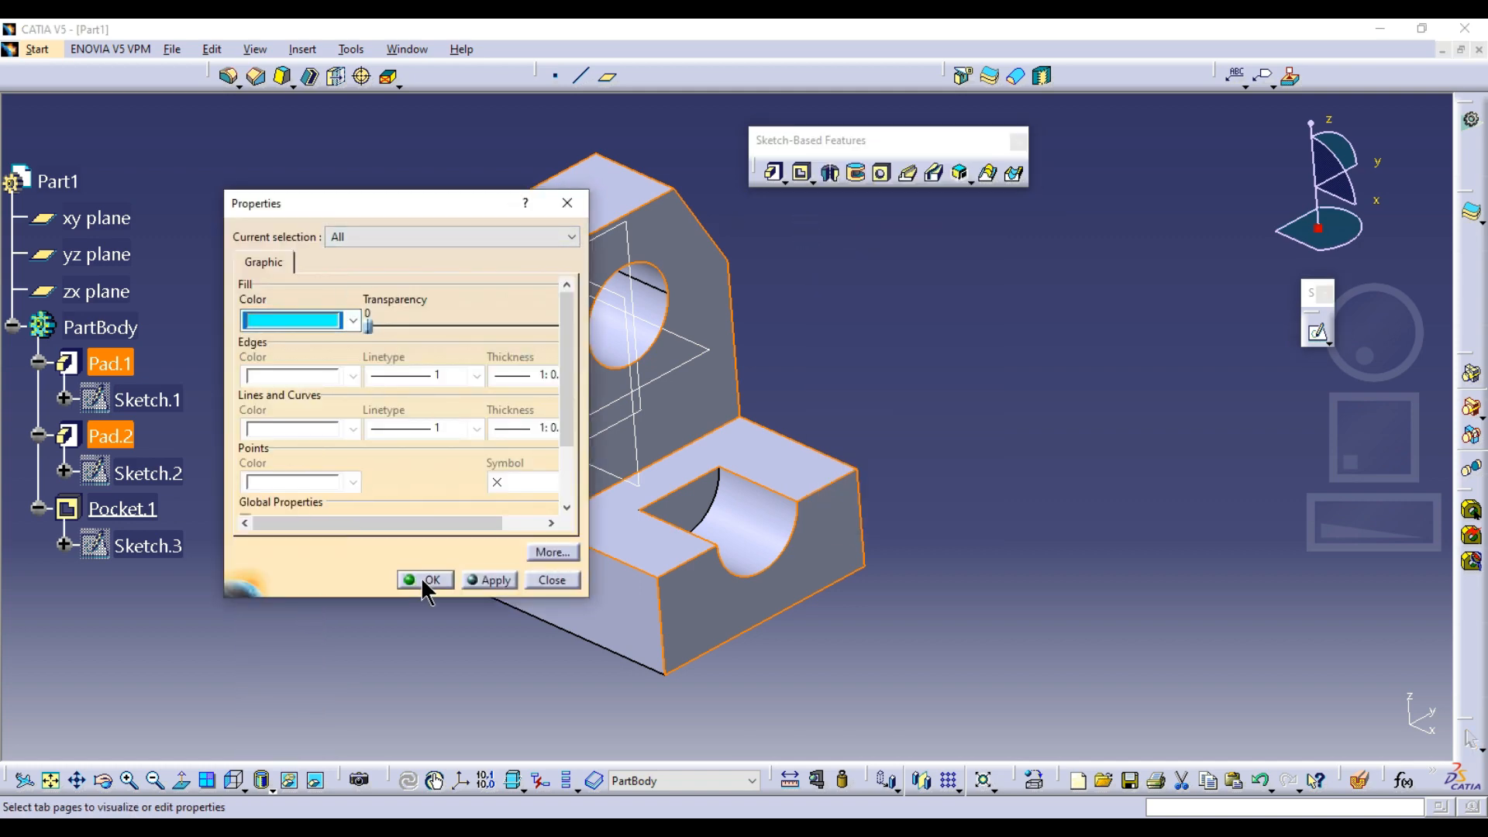
pyautogui.click(418, 577)
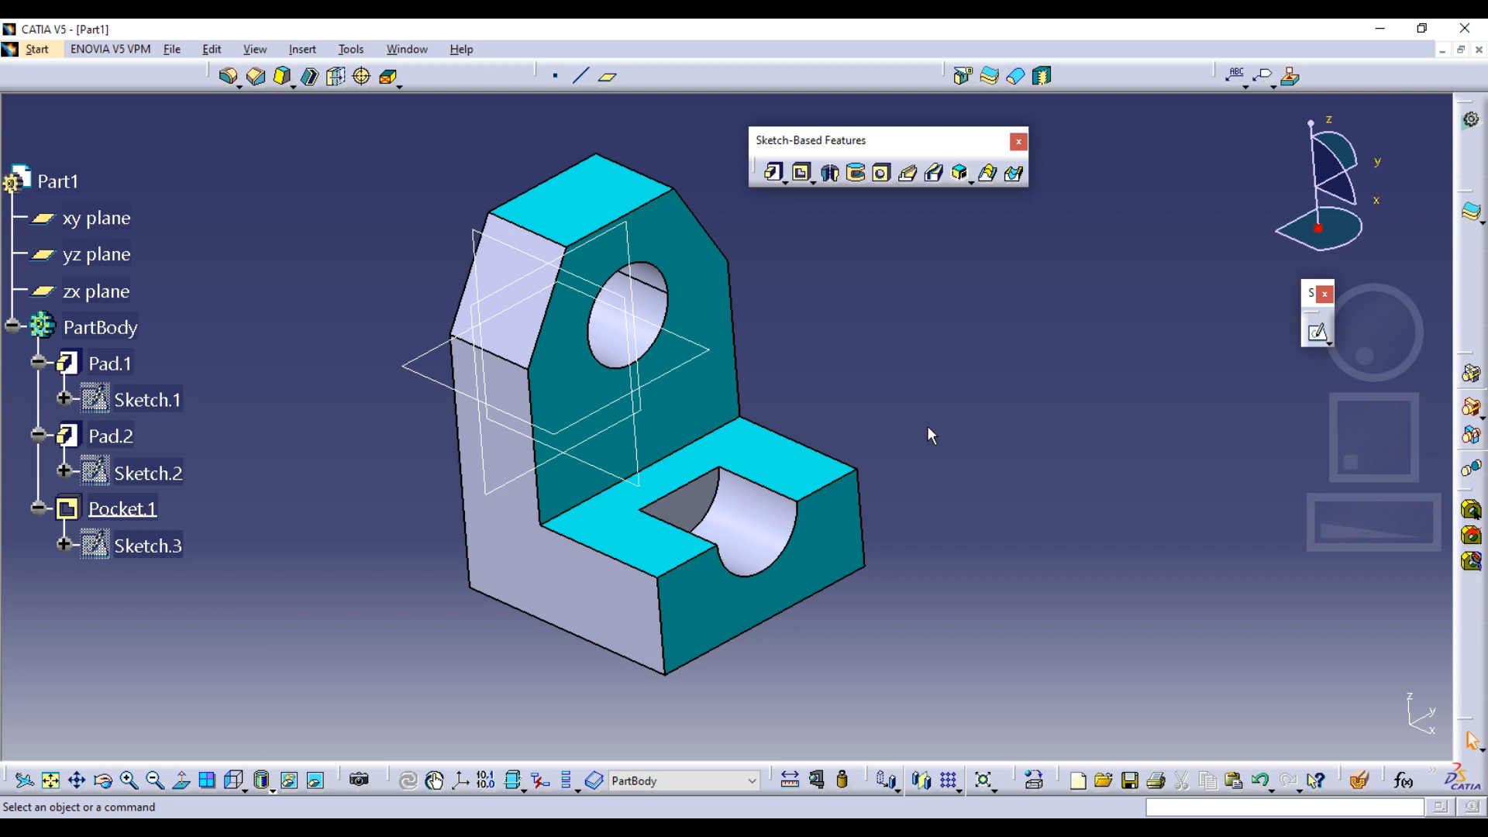
# Set the fill colour of the foot cutout's curved face to magenta
pyautogui.click(757, 522)
pyautogui.rightClick(744, 516)
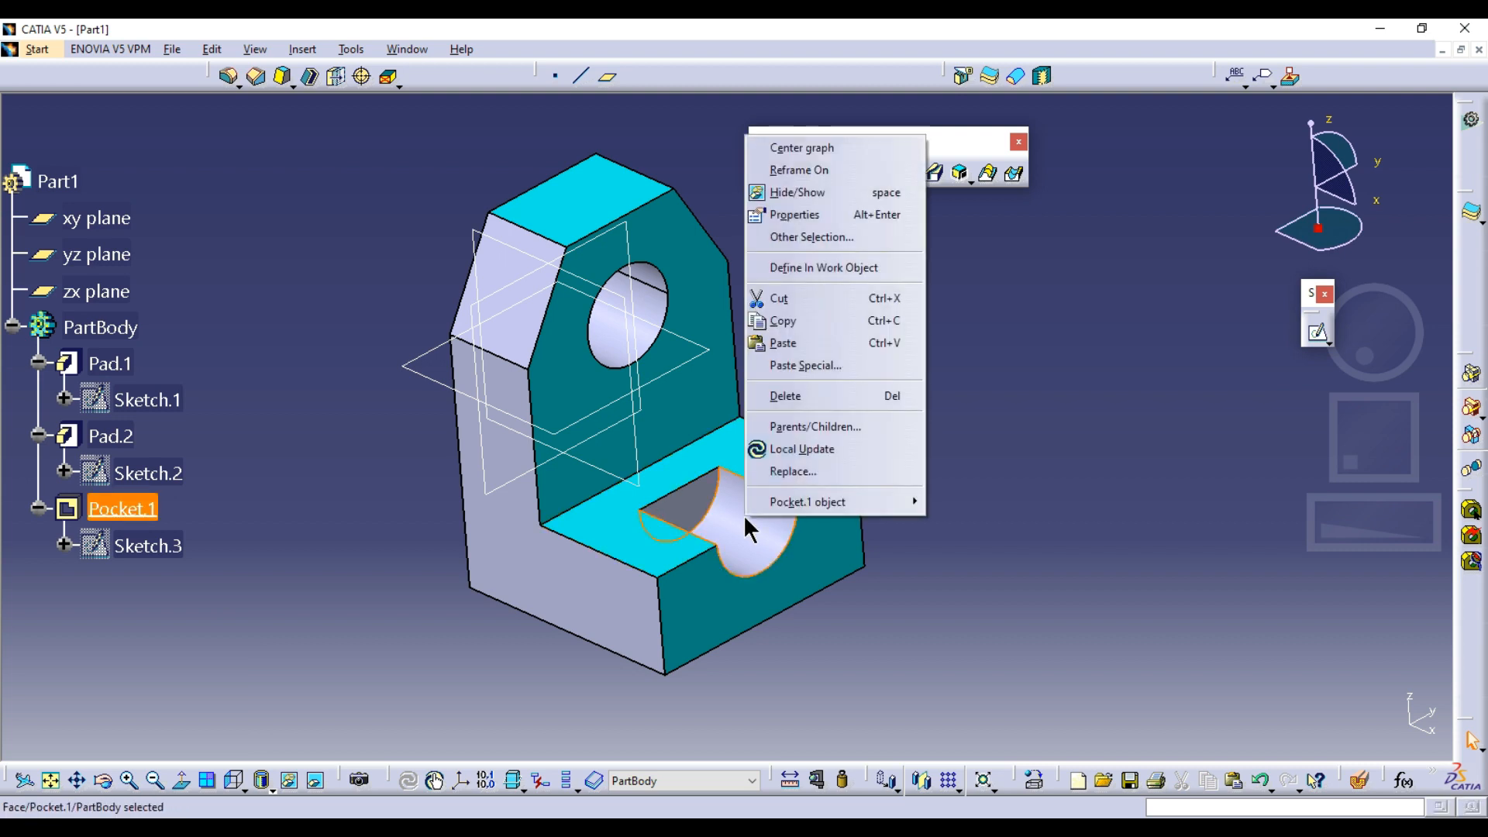
pyautogui.click(789, 215)
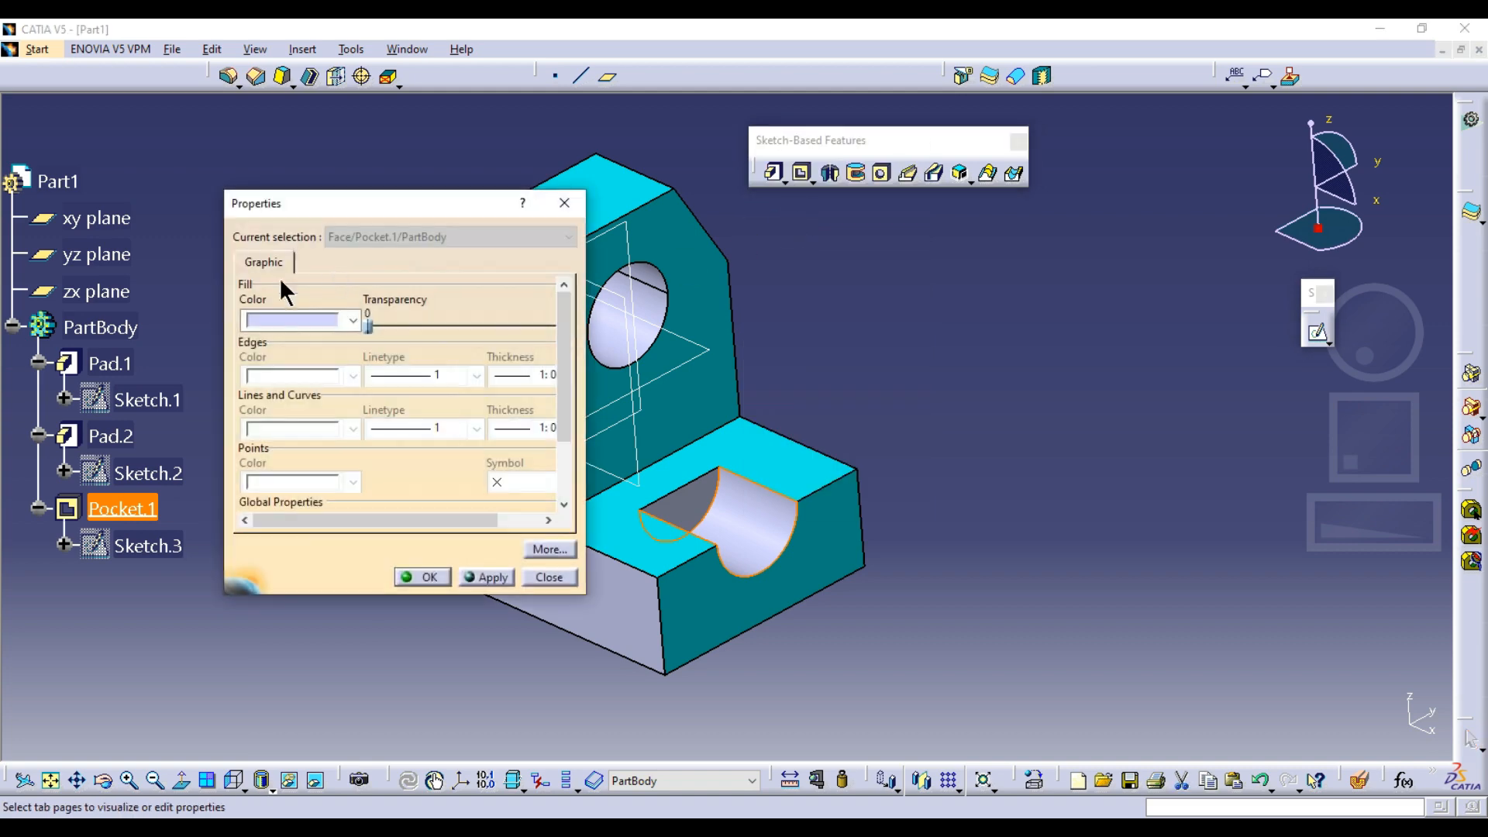
pyautogui.click(263, 320)
pyautogui.click(325, 552)
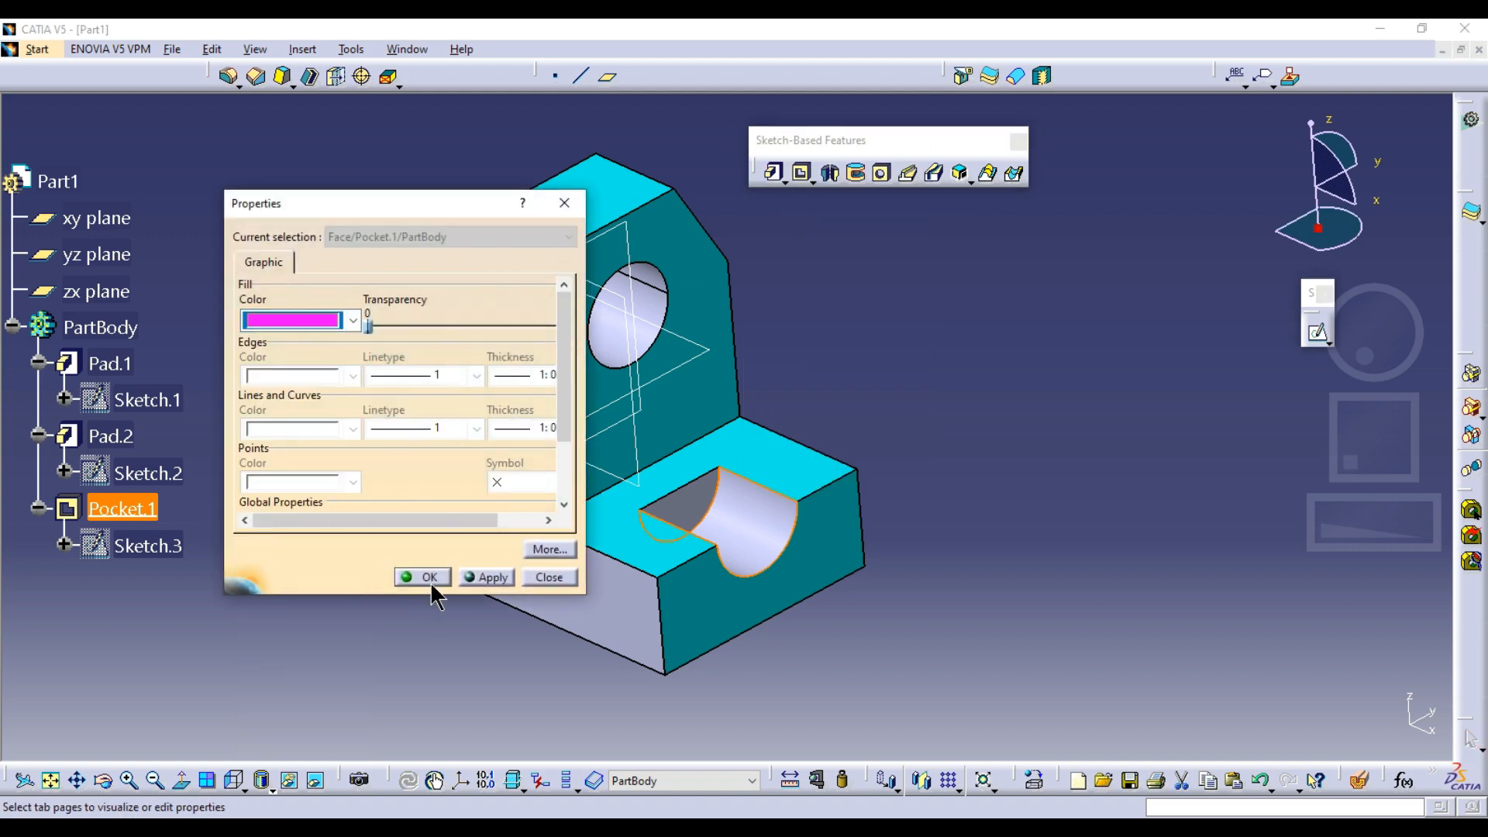
pyautogui.click(428, 578)
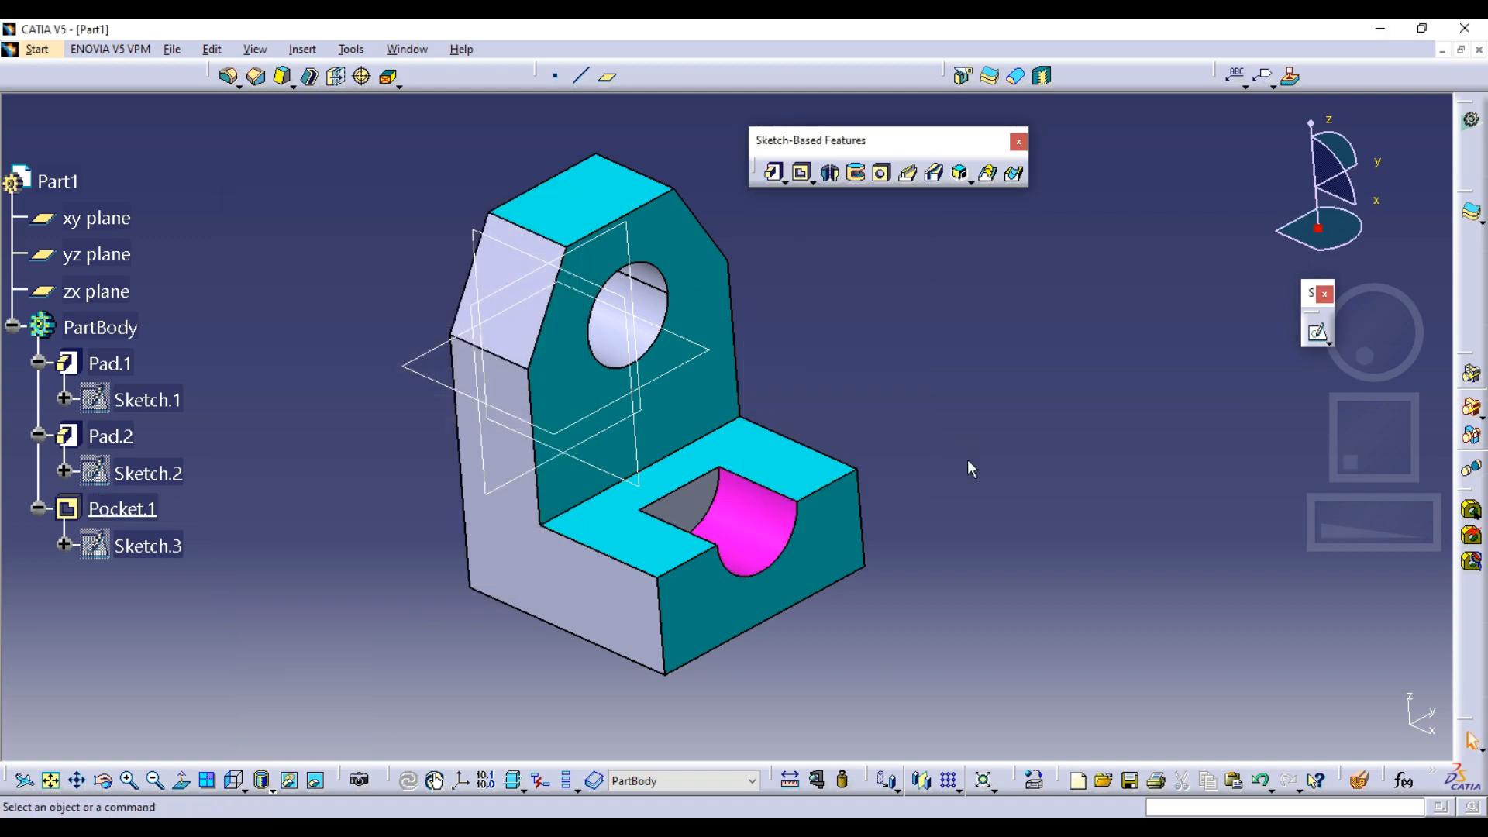
# Undo the magenta cutout colour and the cyan colour on the four plate and foot faces
pyautogui.hotkey('ctrl', 'z')
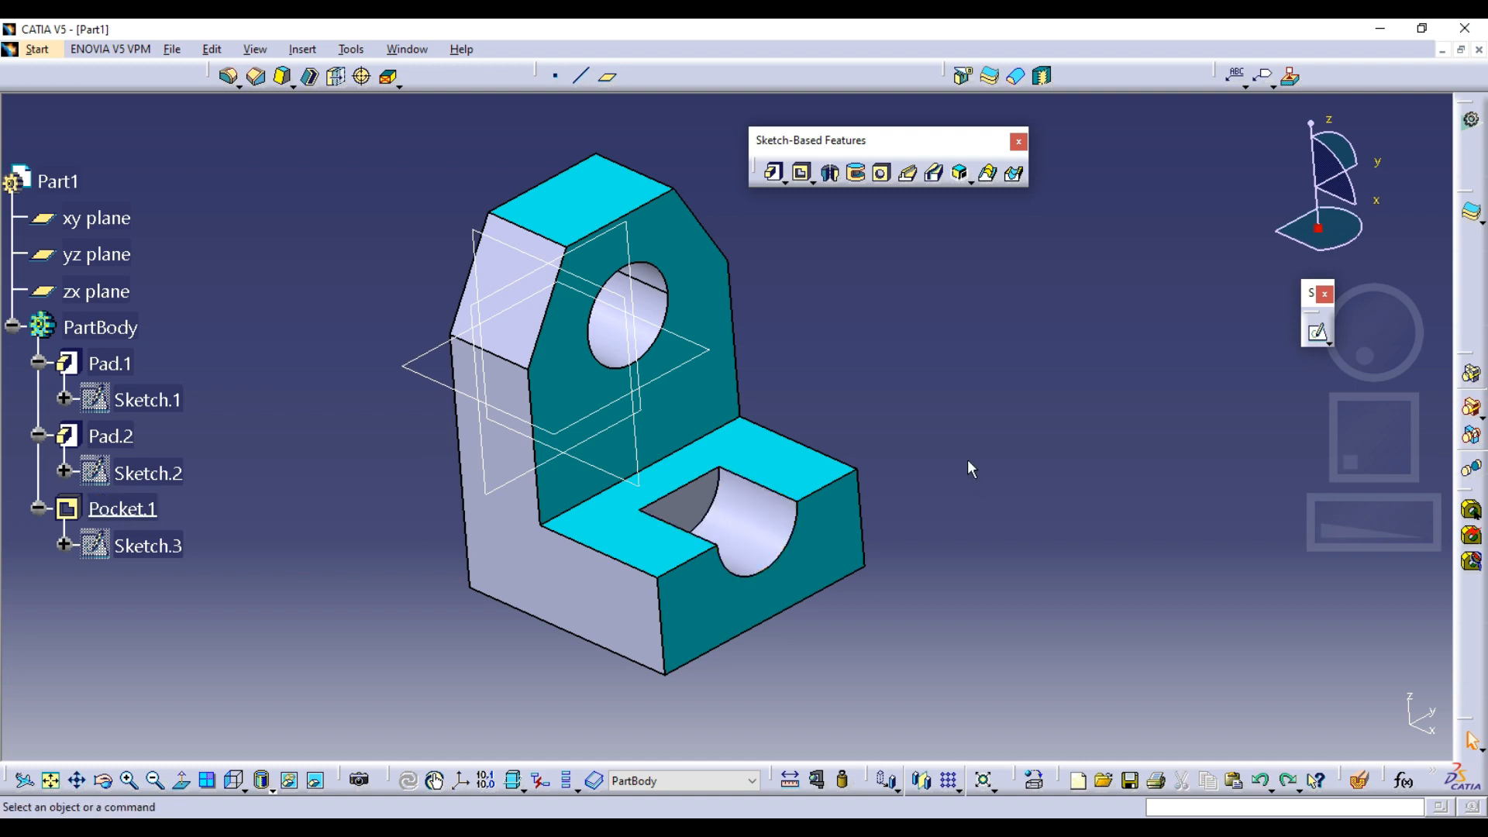
pyautogui.hotkey('ctrl', 'z')
pyautogui.click(969, 463)
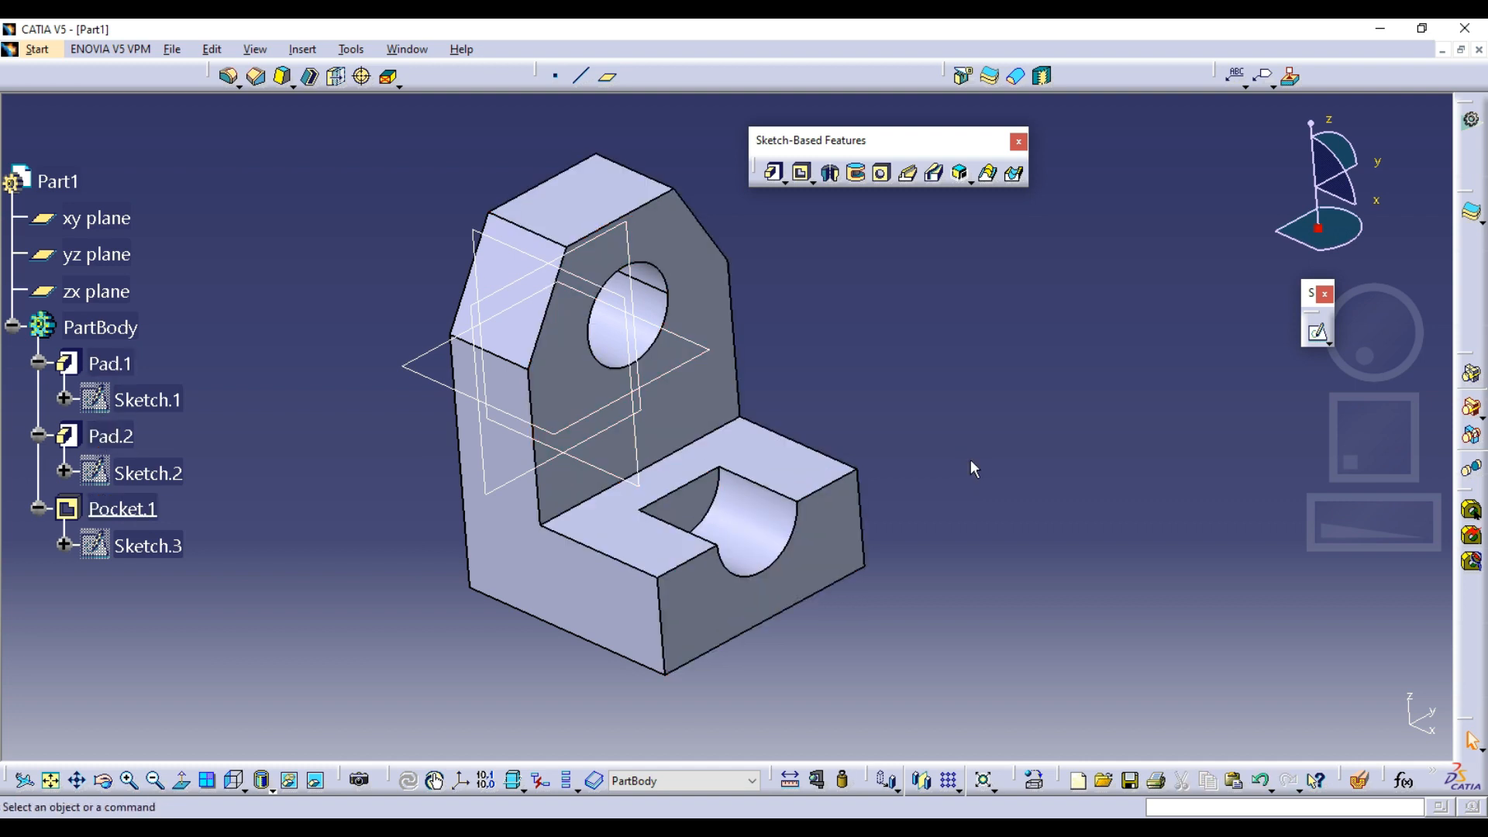
# Review the coloured bracket in Capture.PNG, return to CATIA and set the whole PartBody's fill colour to cyan
pyautogui.click(841, 828)
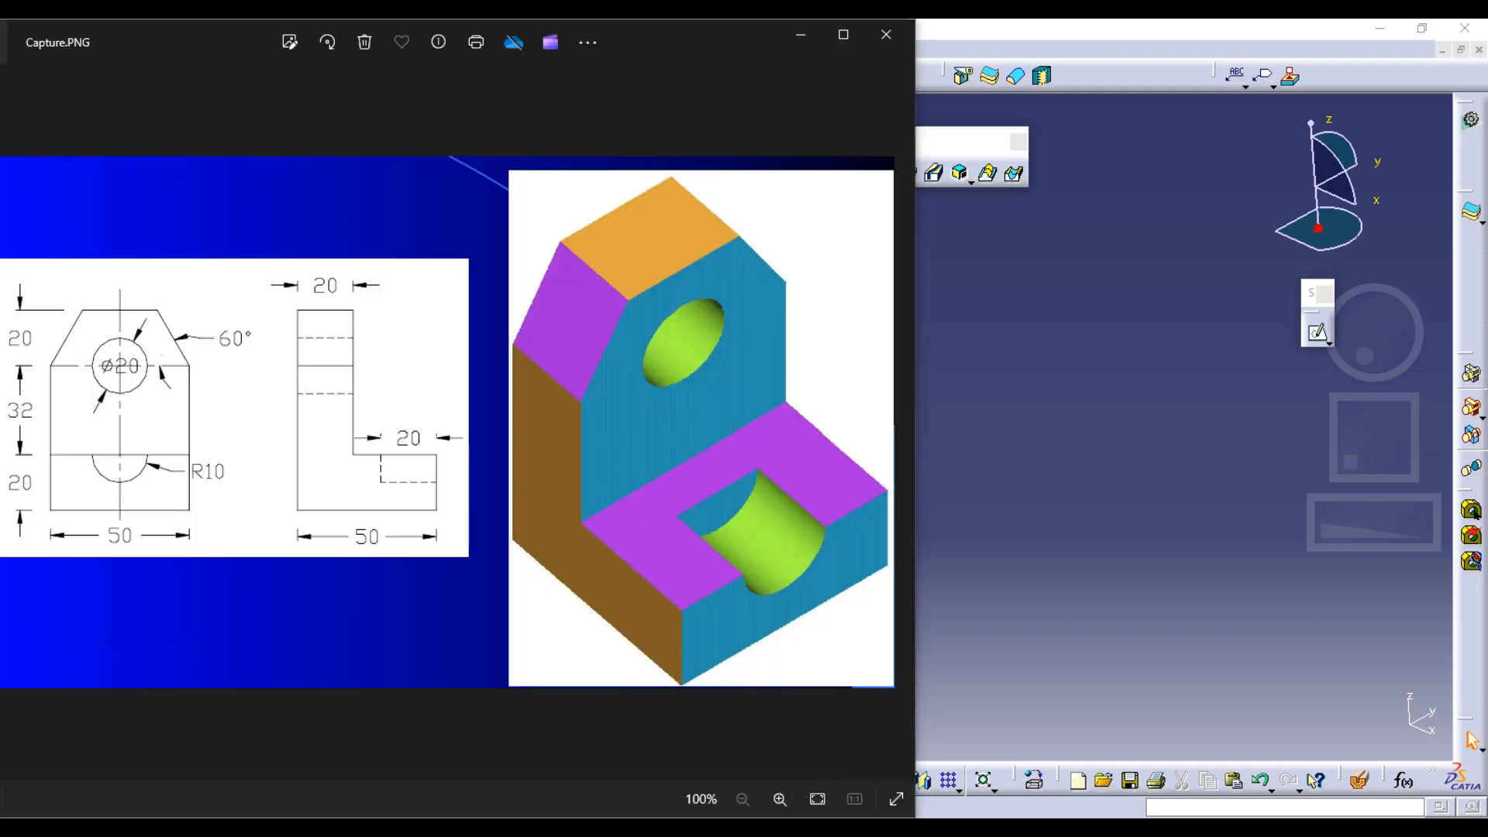
pyautogui.click(841, 827)
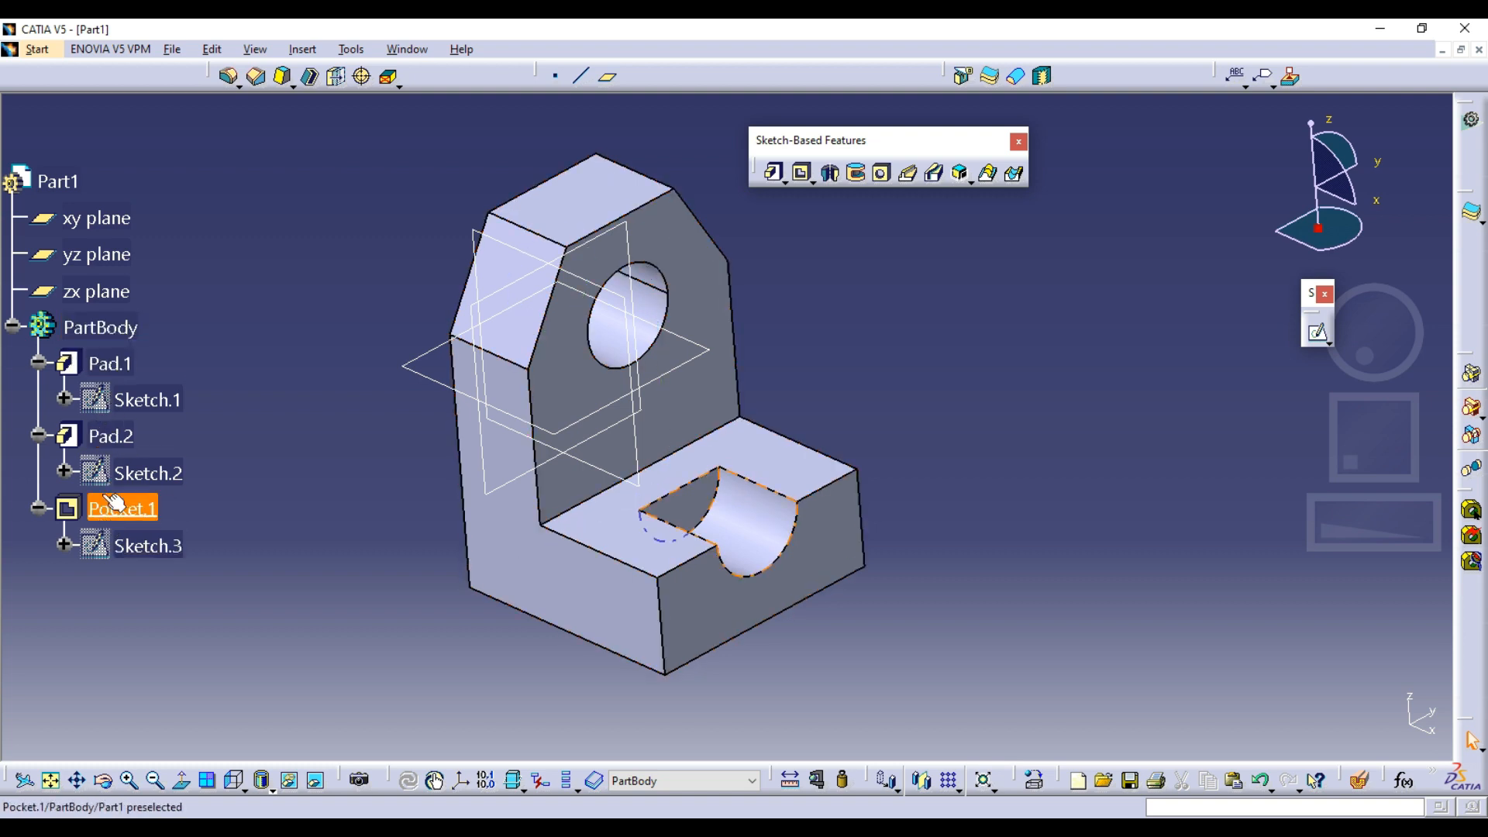
pyautogui.rightClick(114, 326)
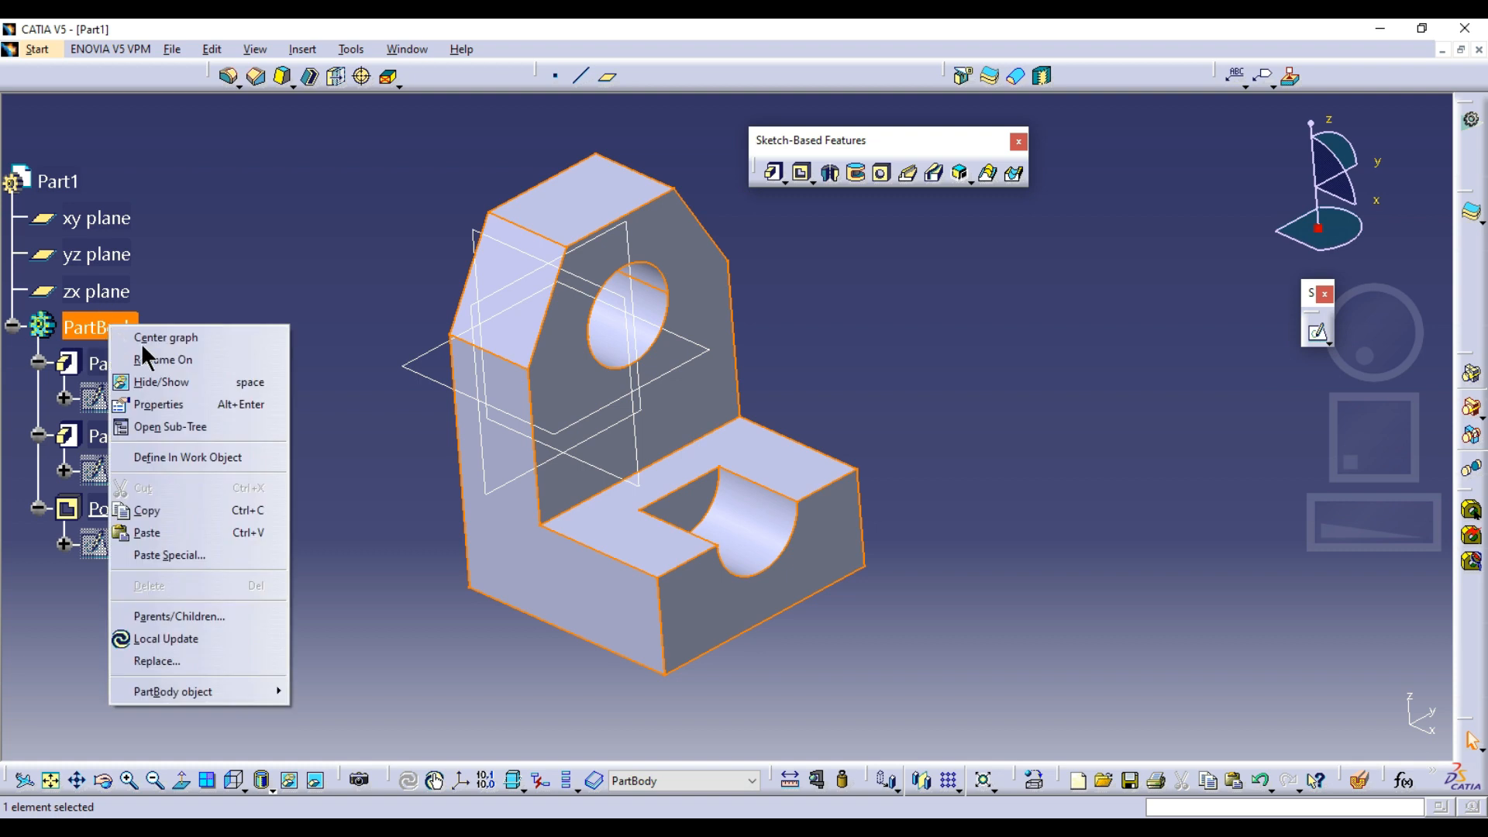
pyautogui.click(164, 402)
pyautogui.click(296, 320)
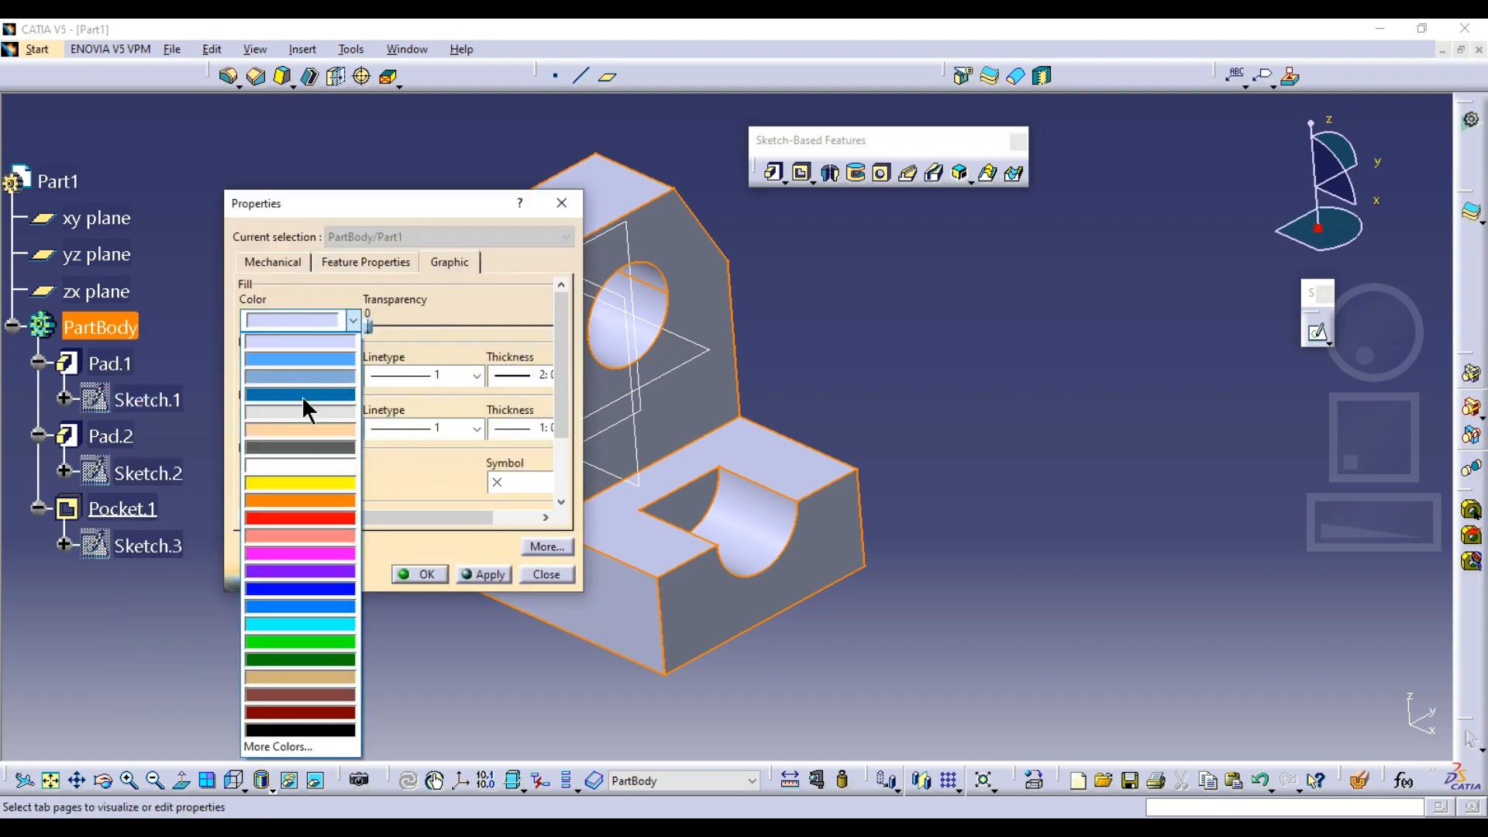
pyautogui.click(284, 620)
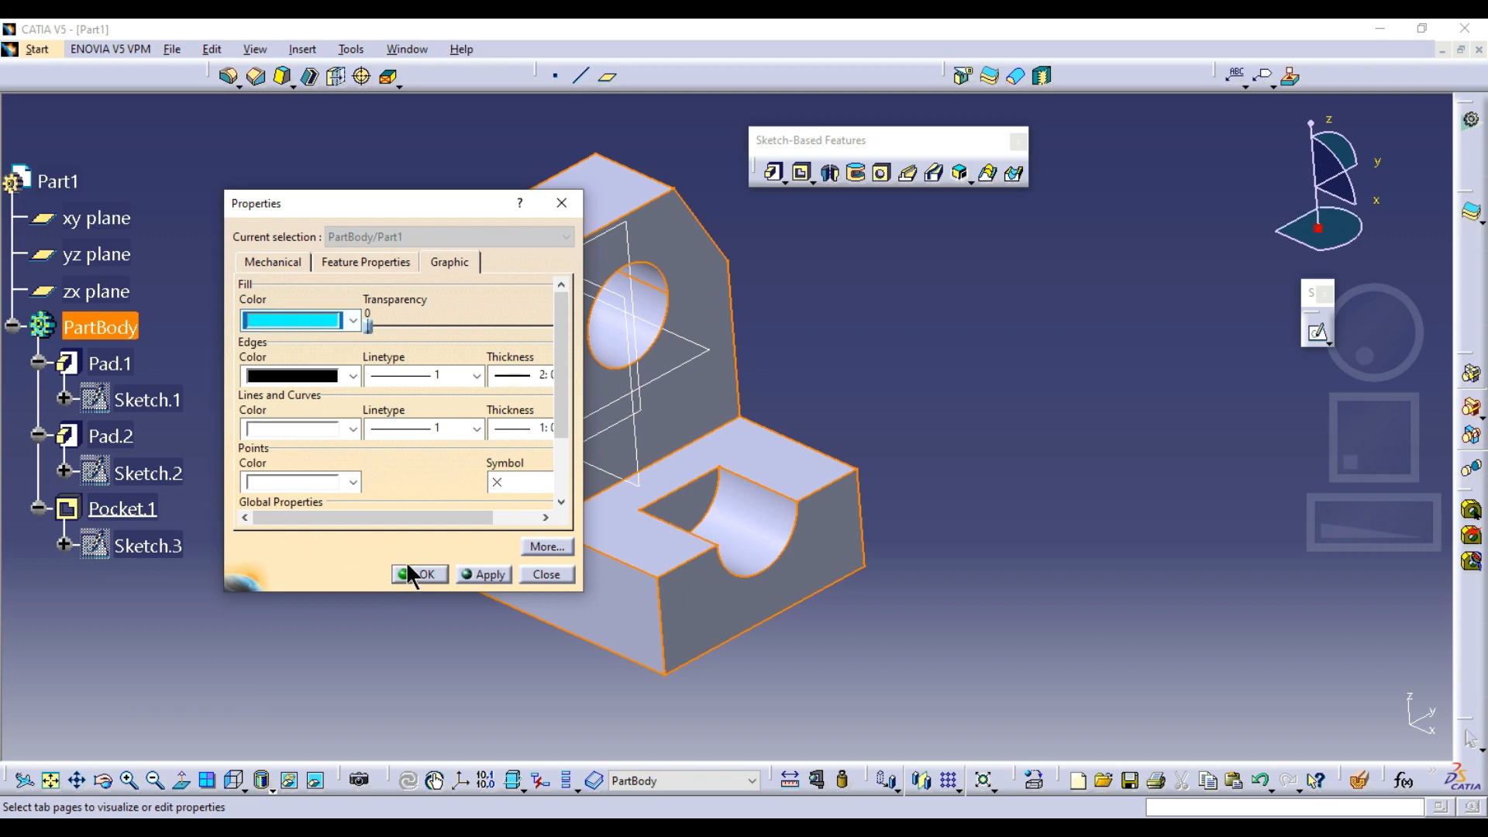
pyautogui.click(410, 574)
pyautogui.moveTo(823, 329); pyautogui.dragTo(872, 267, button='middle')
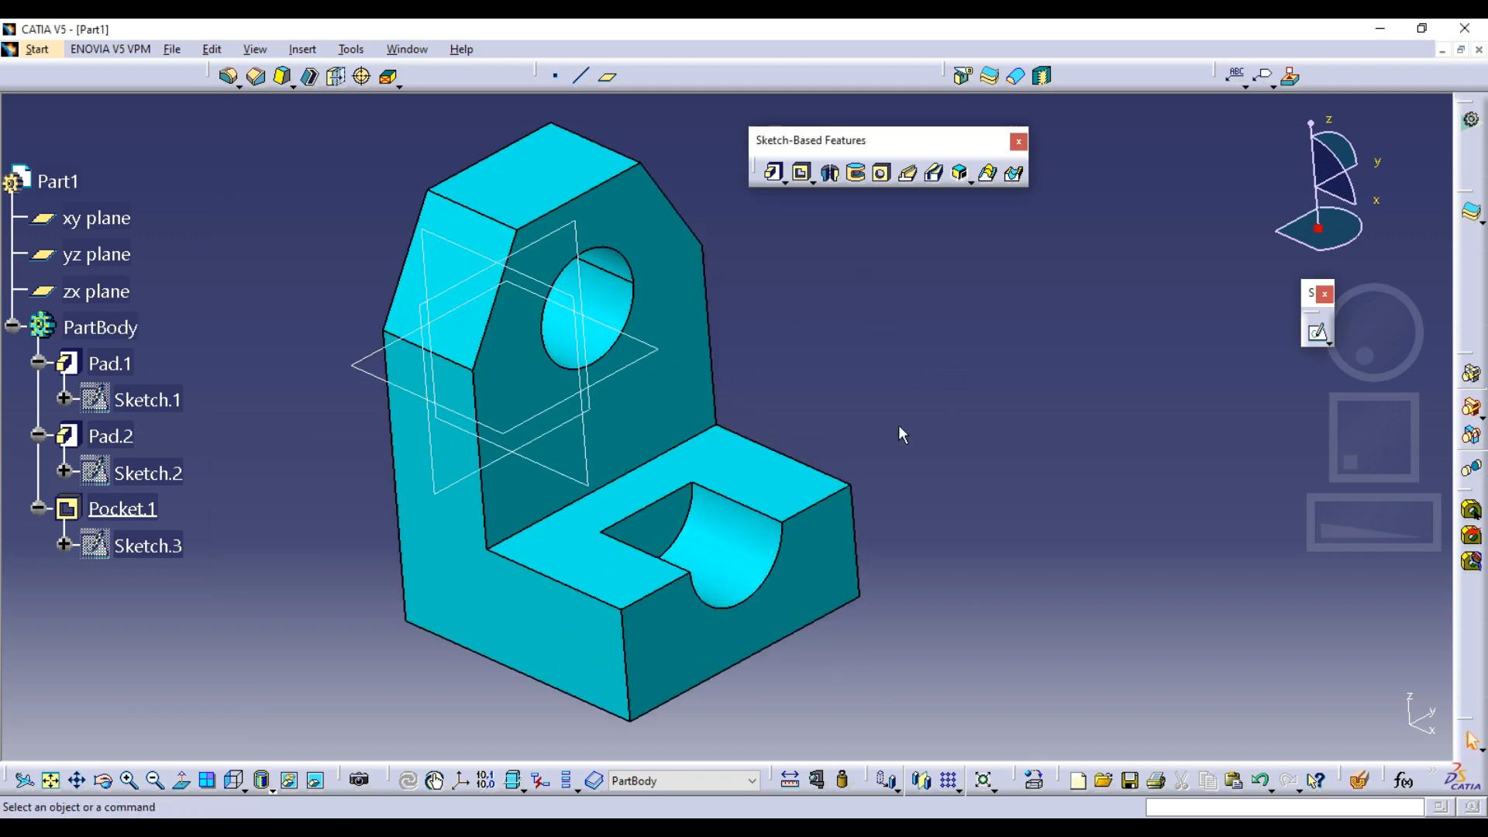
pyautogui.click(172, 49)
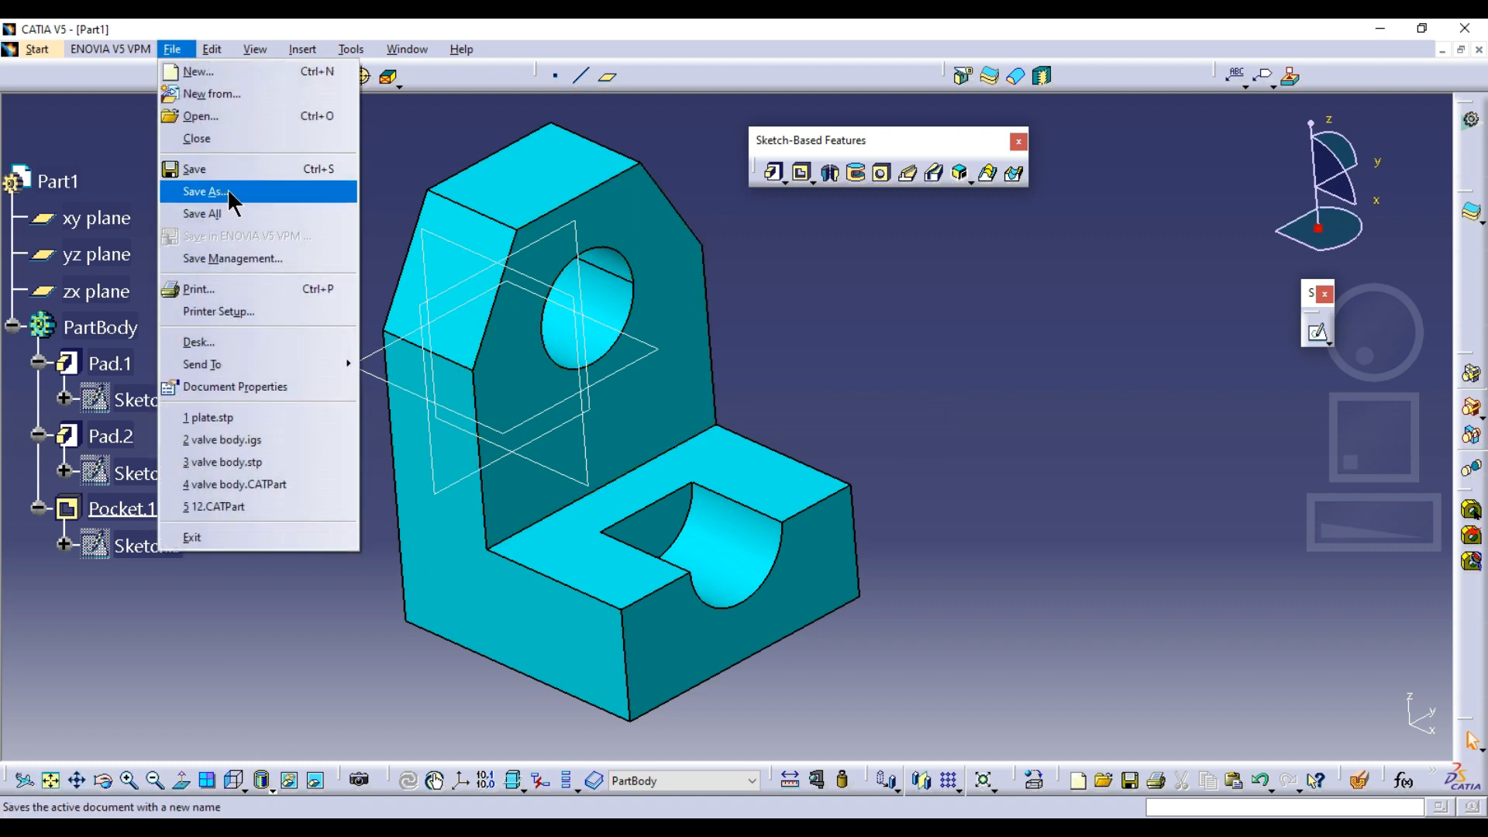
pyautogui.click(1052, 361)
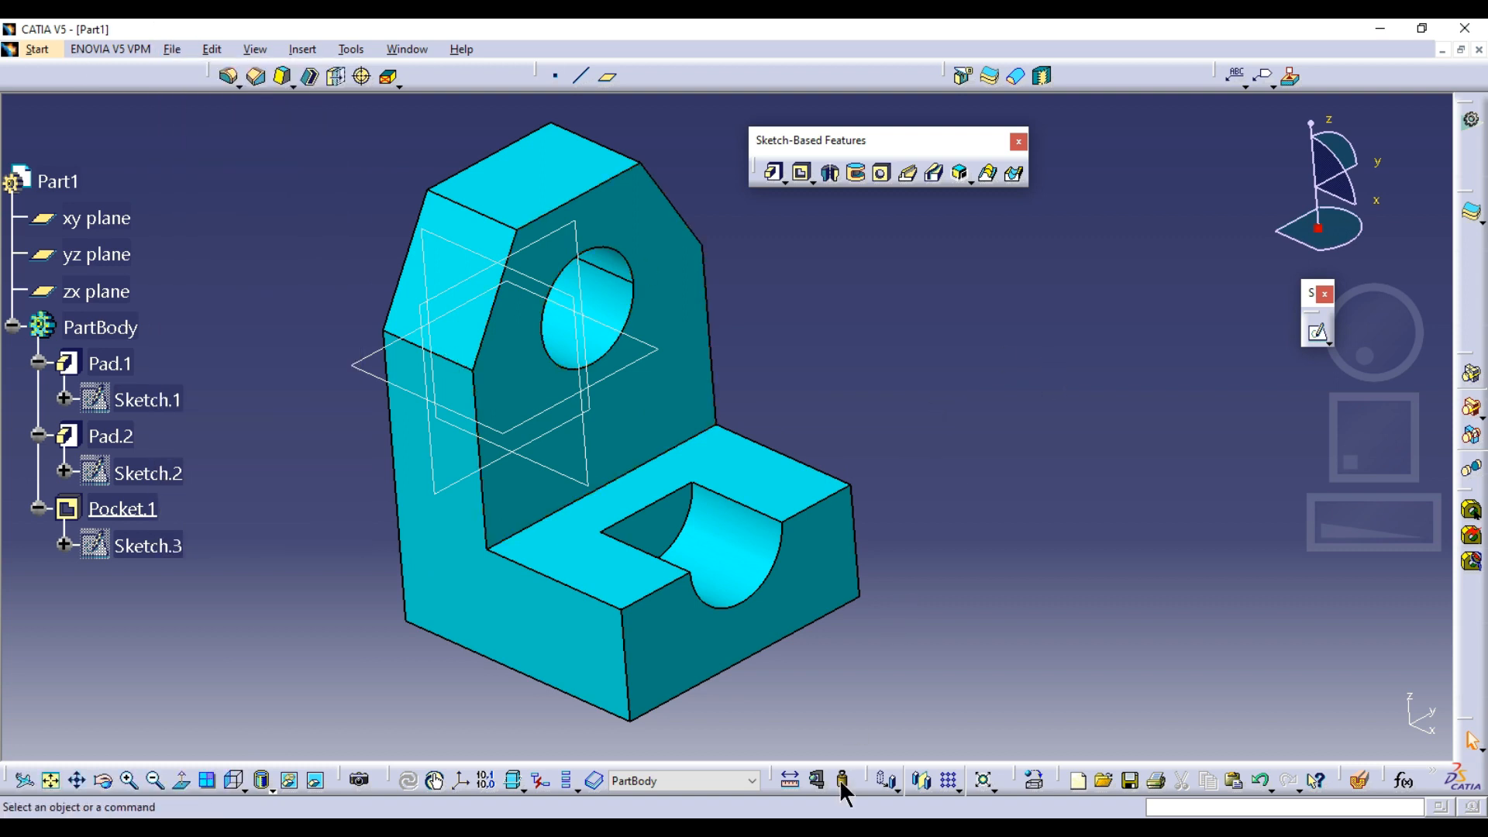
# Switch to the image viewer and bring up the Model - 2 drawing, Capture2.PNG
pyautogui.click(817, 830)
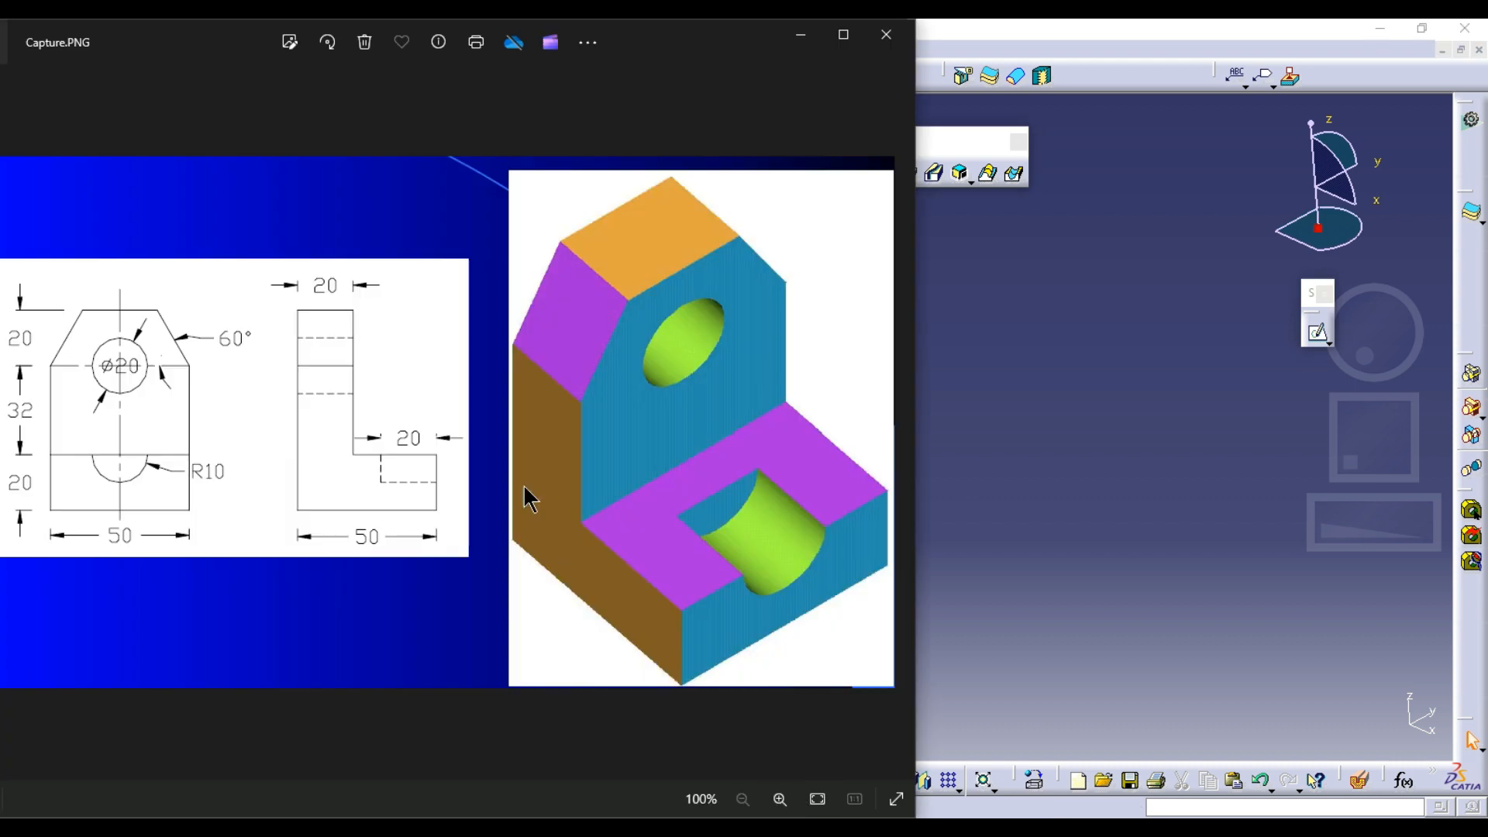
pyautogui.click(897, 425)
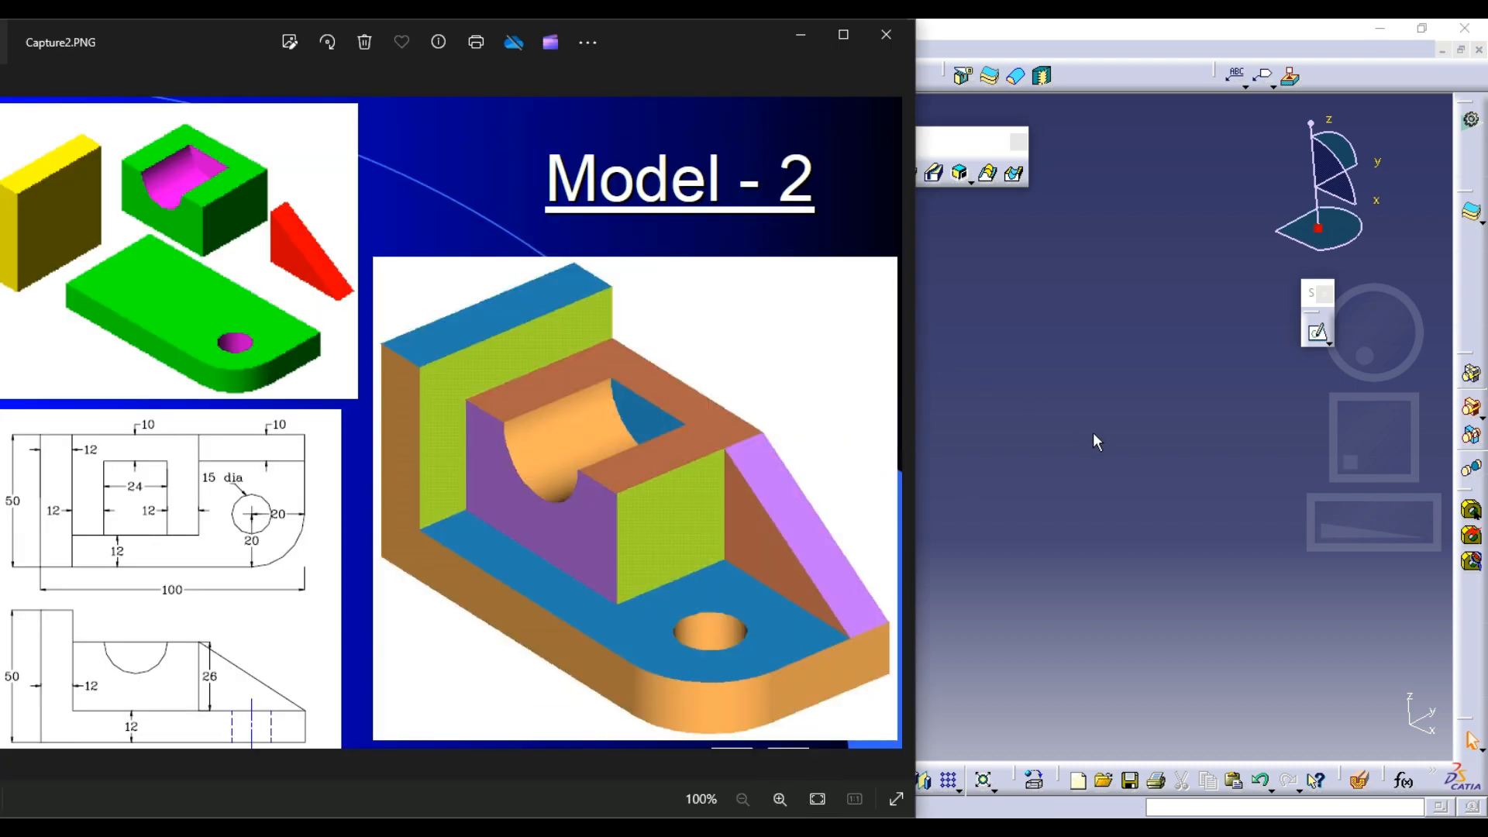
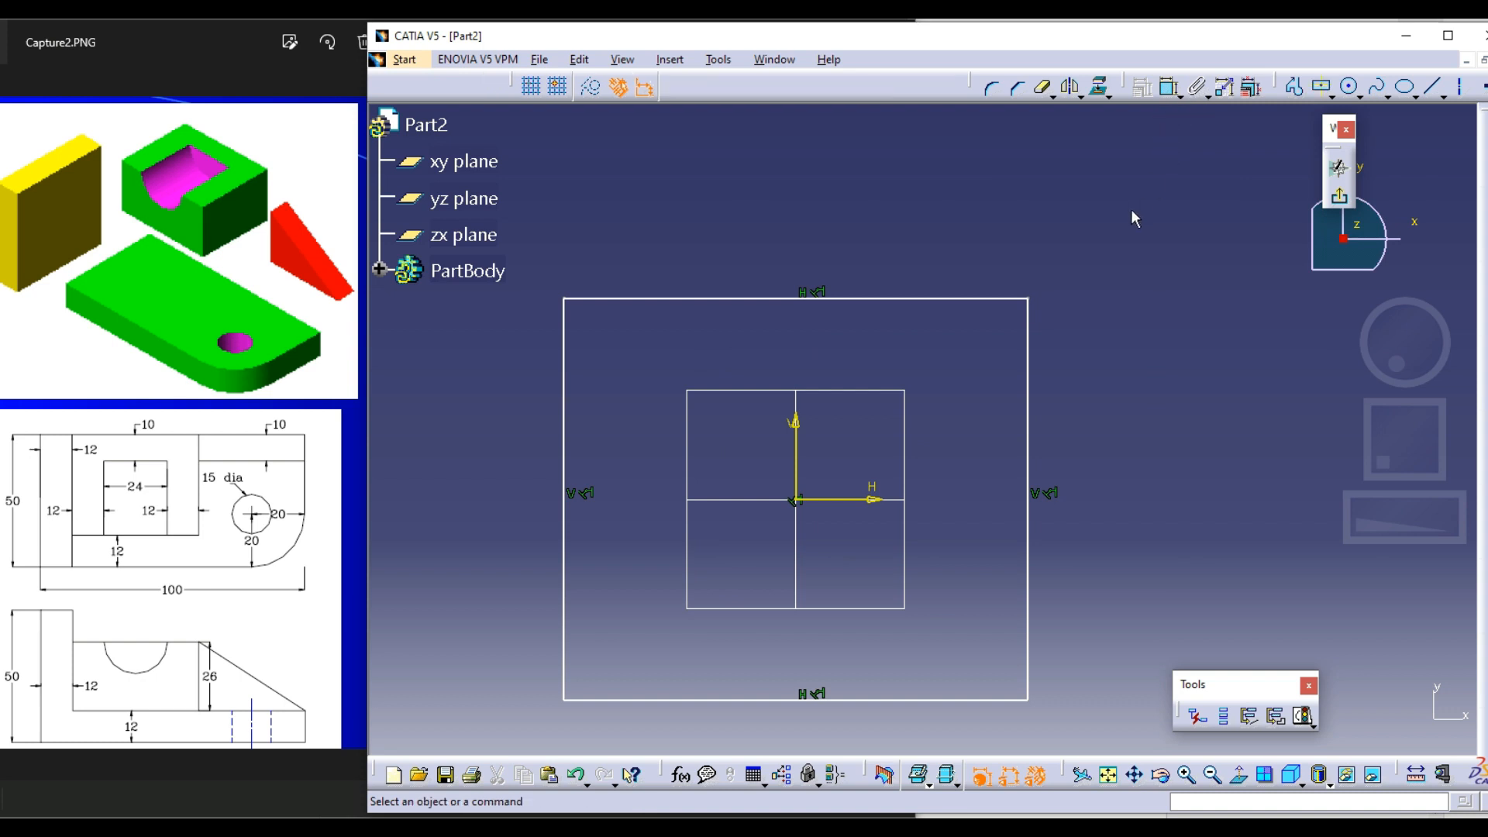
# Dimension the distance between the sketched rectangle's two vertical sides and set it to 100 mm
pyautogui.click(1169, 87)
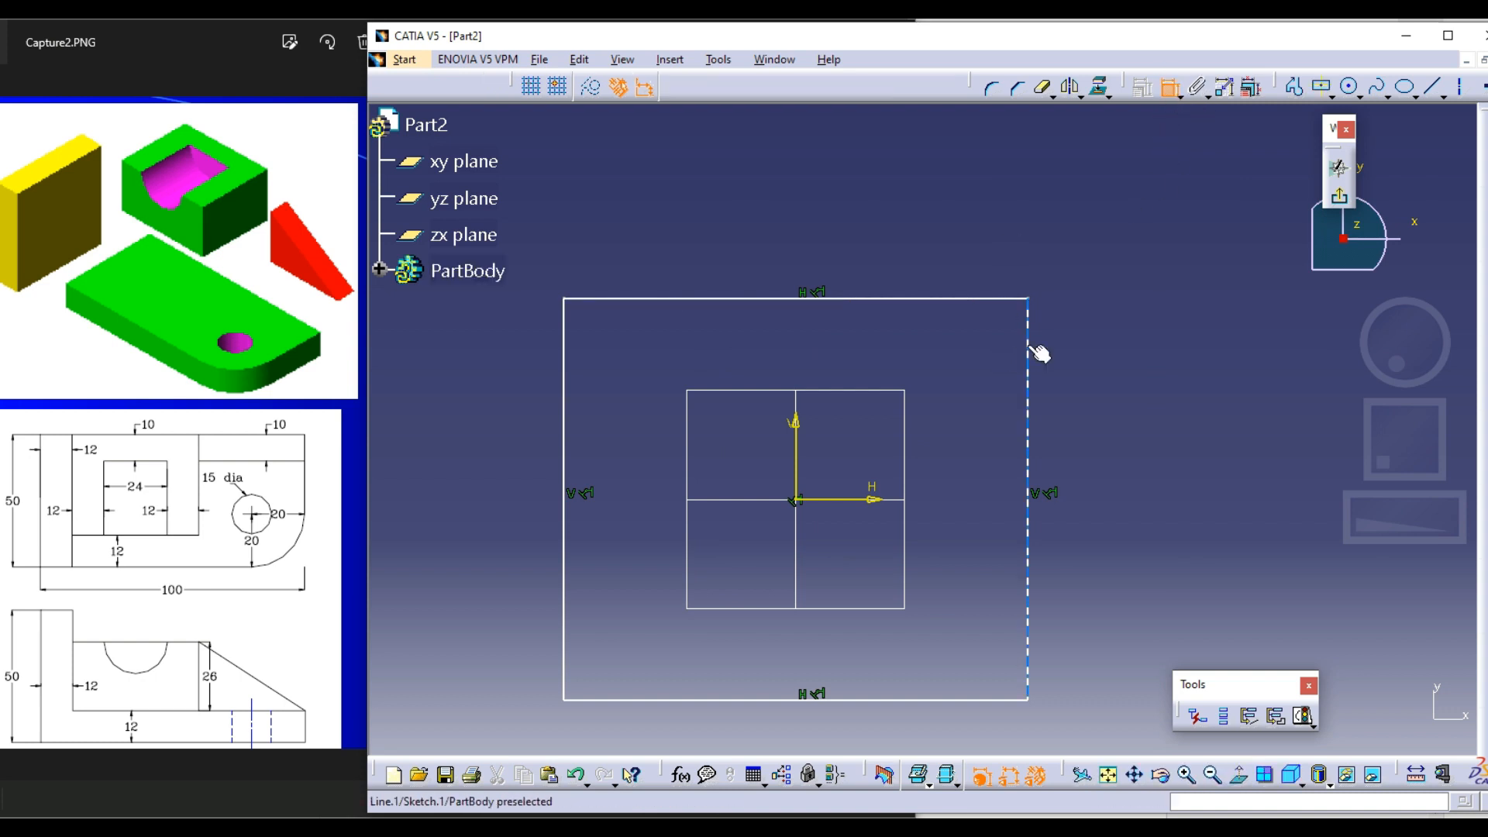
pyautogui.click(1028, 350)
pyautogui.click(575, 351)
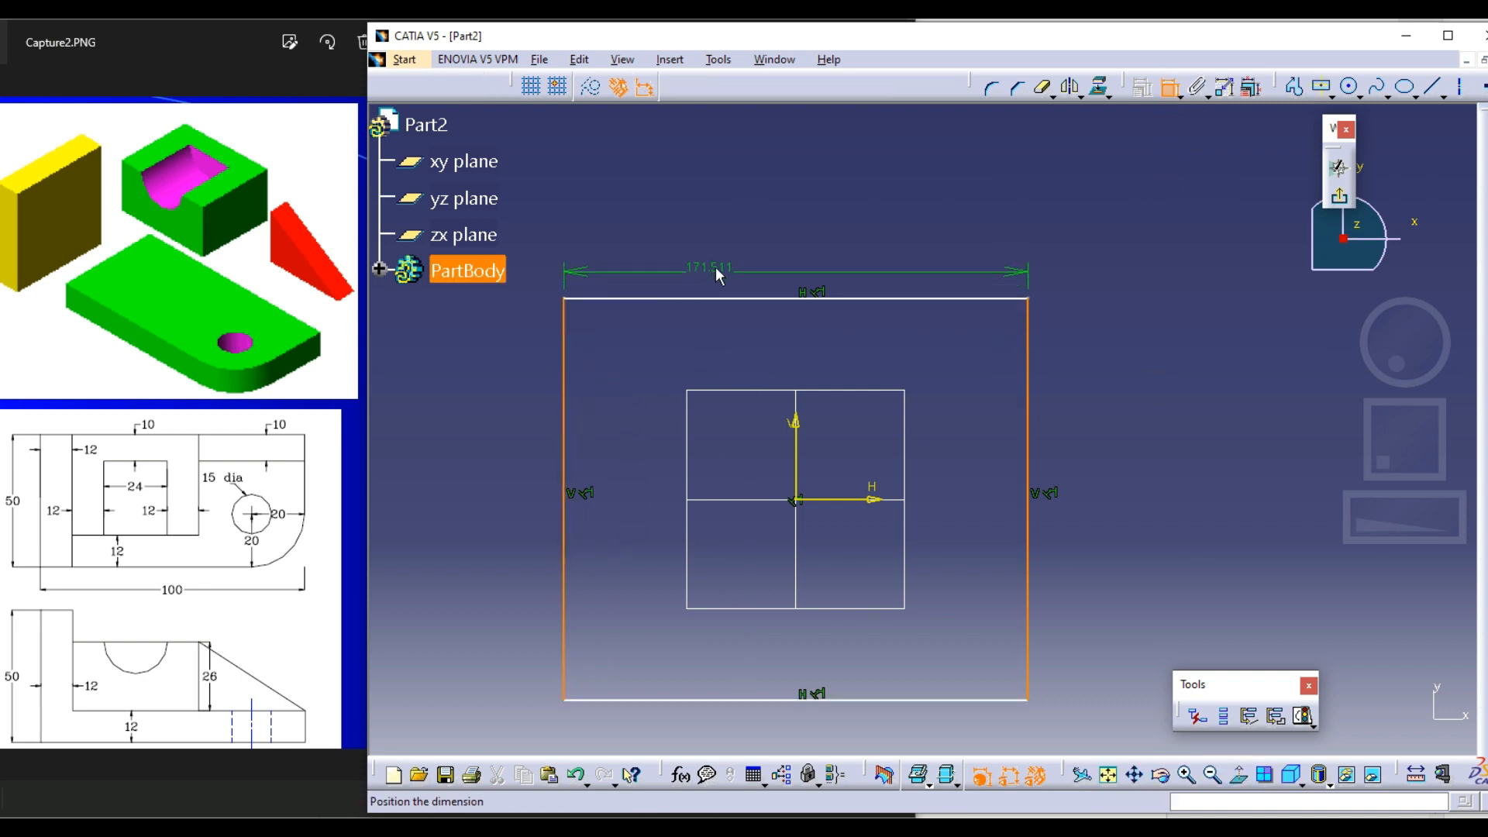
pyautogui.click(719, 269)
pyautogui.doubleClick(723, 269)
pyautogui.write('1')
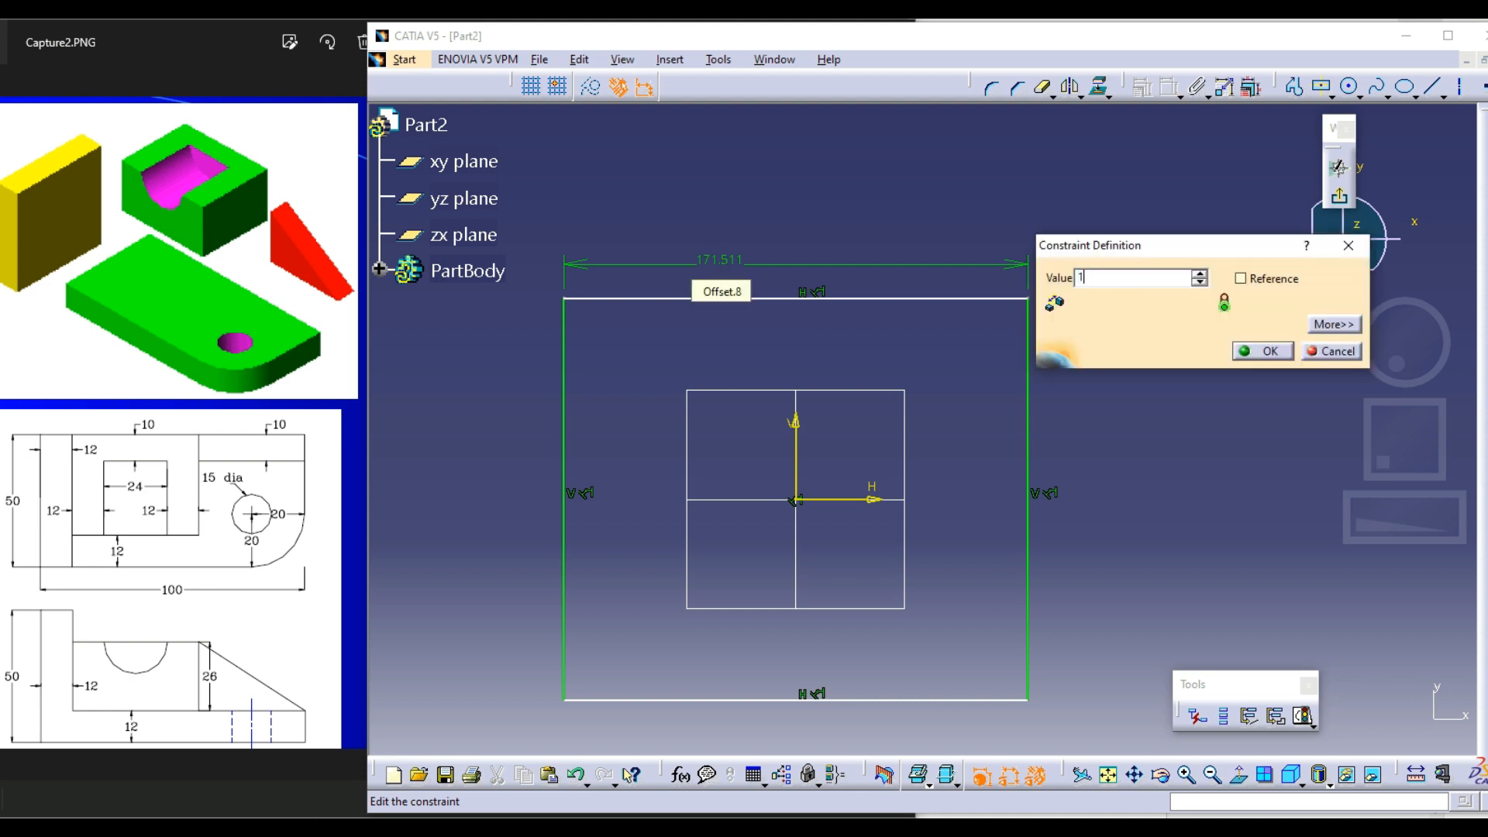
pyautogui.write('00mm')
pyautogui.press('Return')
# Try to dimension between the rectangle's horizontal sides, and undo the last width change
pyautogui.click(899, 299)
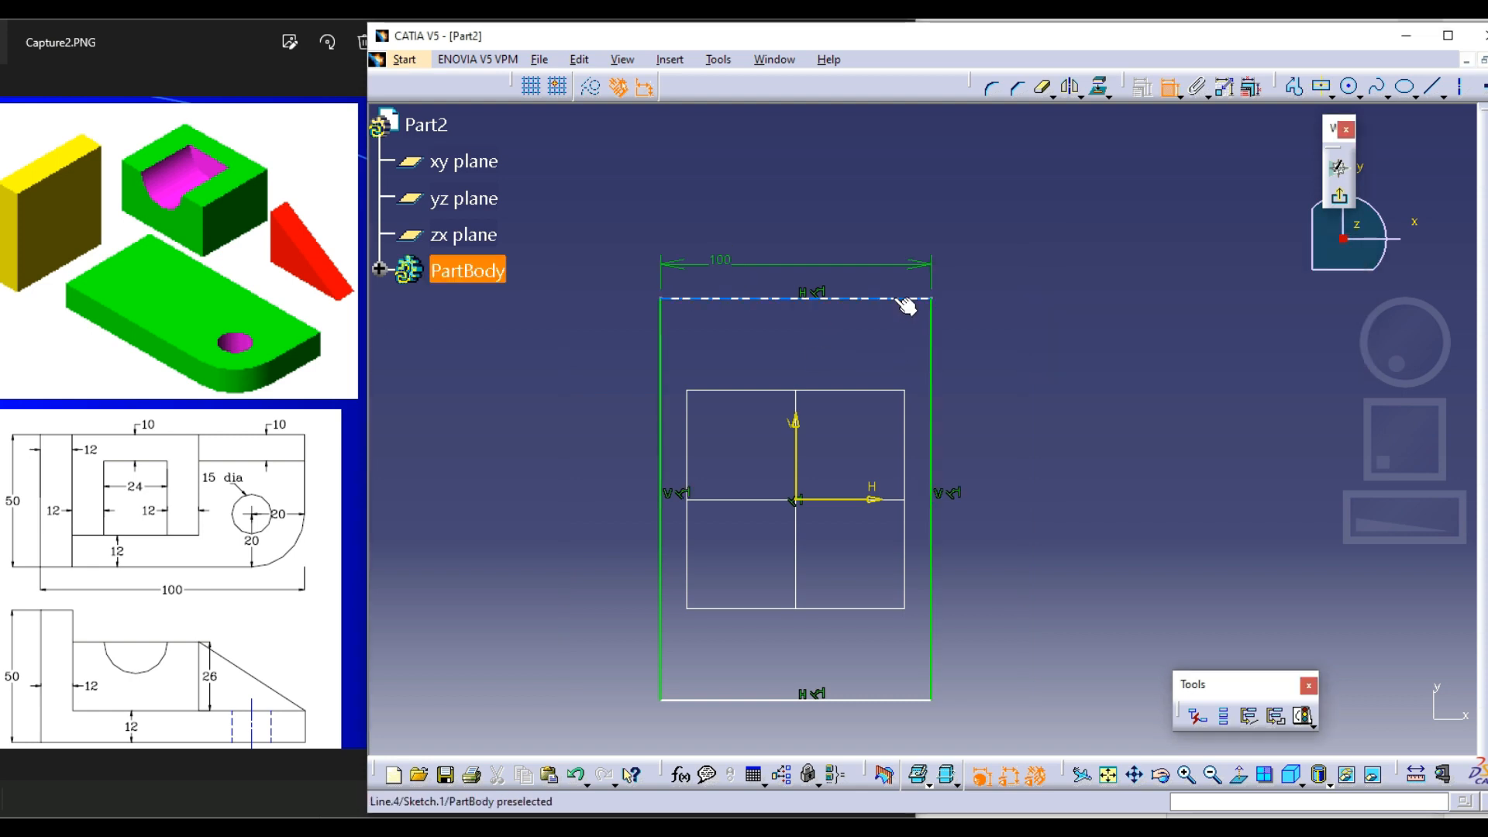
pyautogui.click(870, 703)
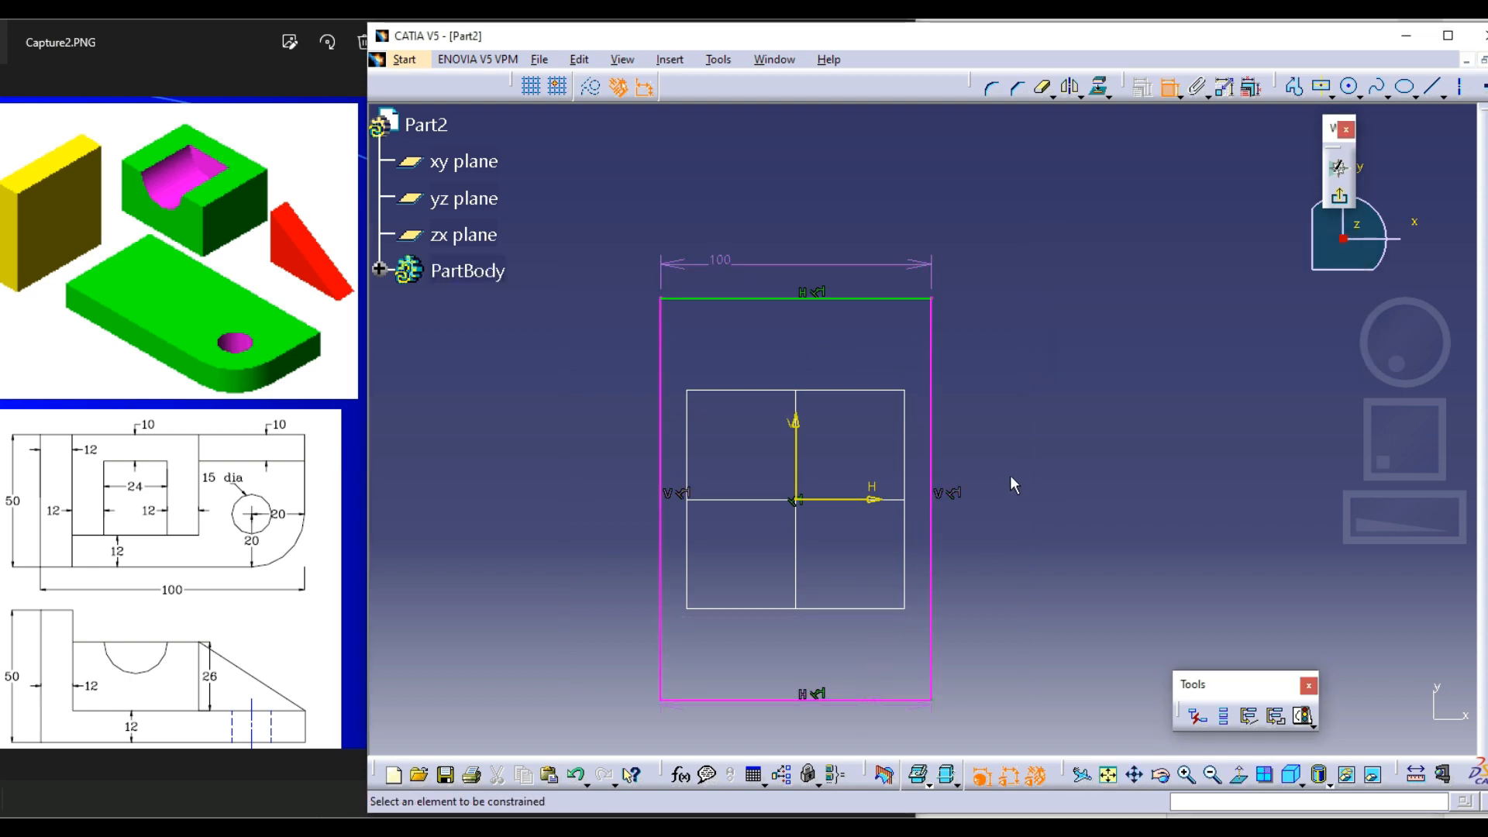
pyautogui.click(1164, 91)
pyautogui.hotkey('ctrl', 'z')
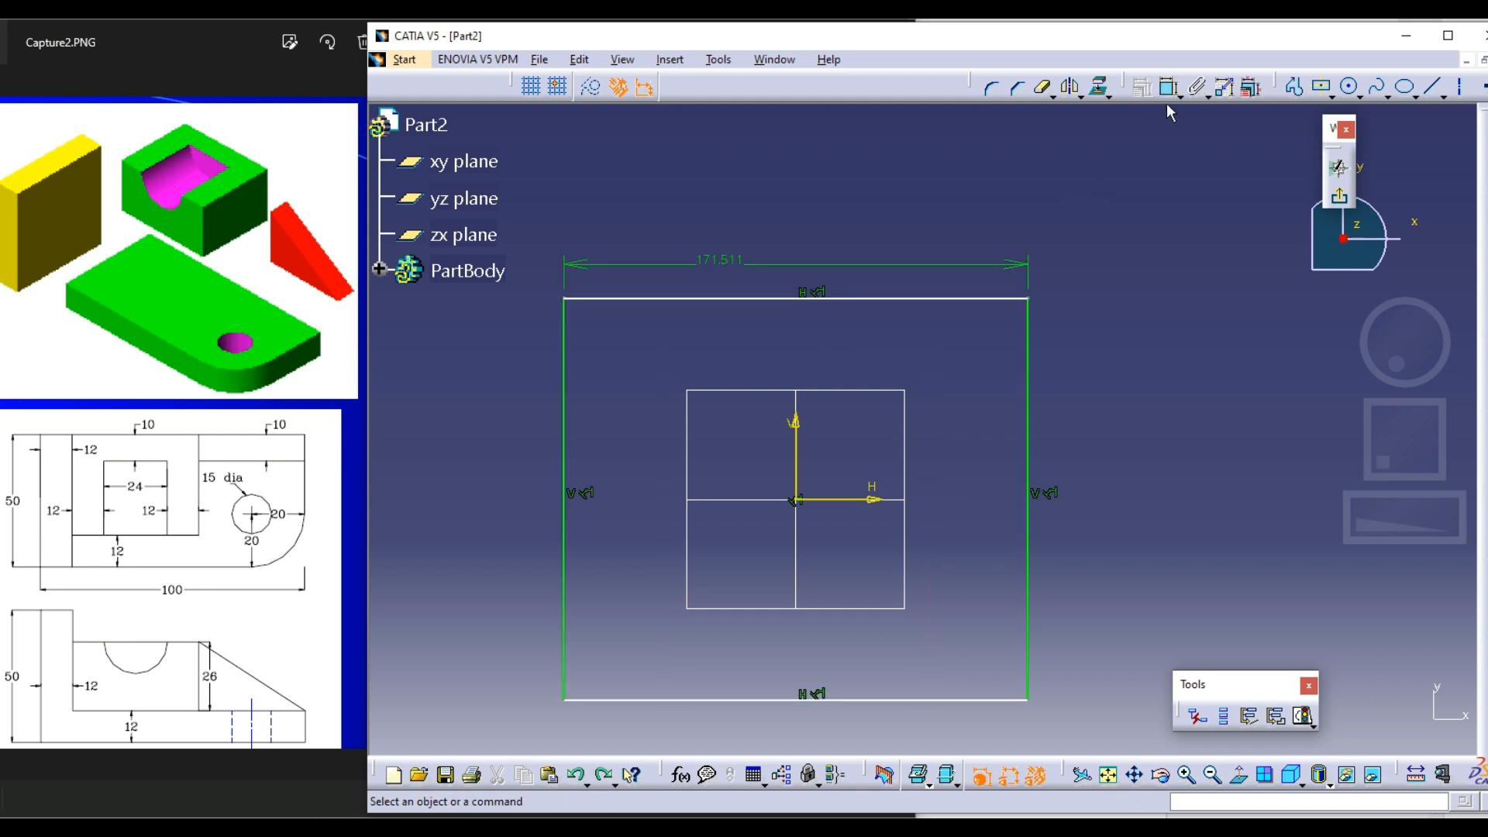
# Dimension the distance between the rectangle's two horizontal sides and set it to 50 mm
pyautogui.click(1170, 88)
pyautogui.click(973, 300)
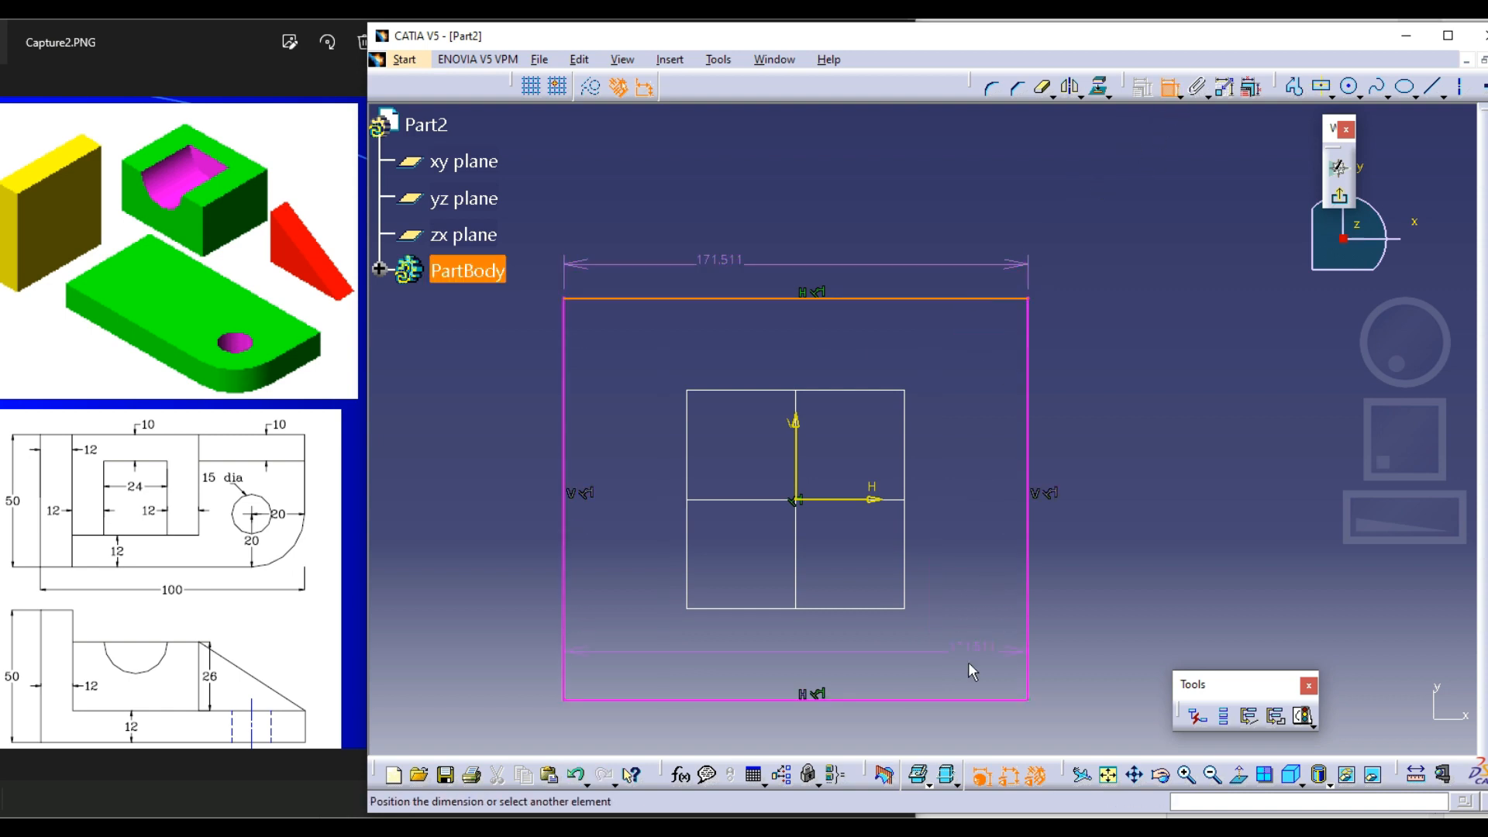
pyautogui.click(967, 701)
pyautogui.click(1128, 499)
pyautogui.doubleClick(1128, 493)
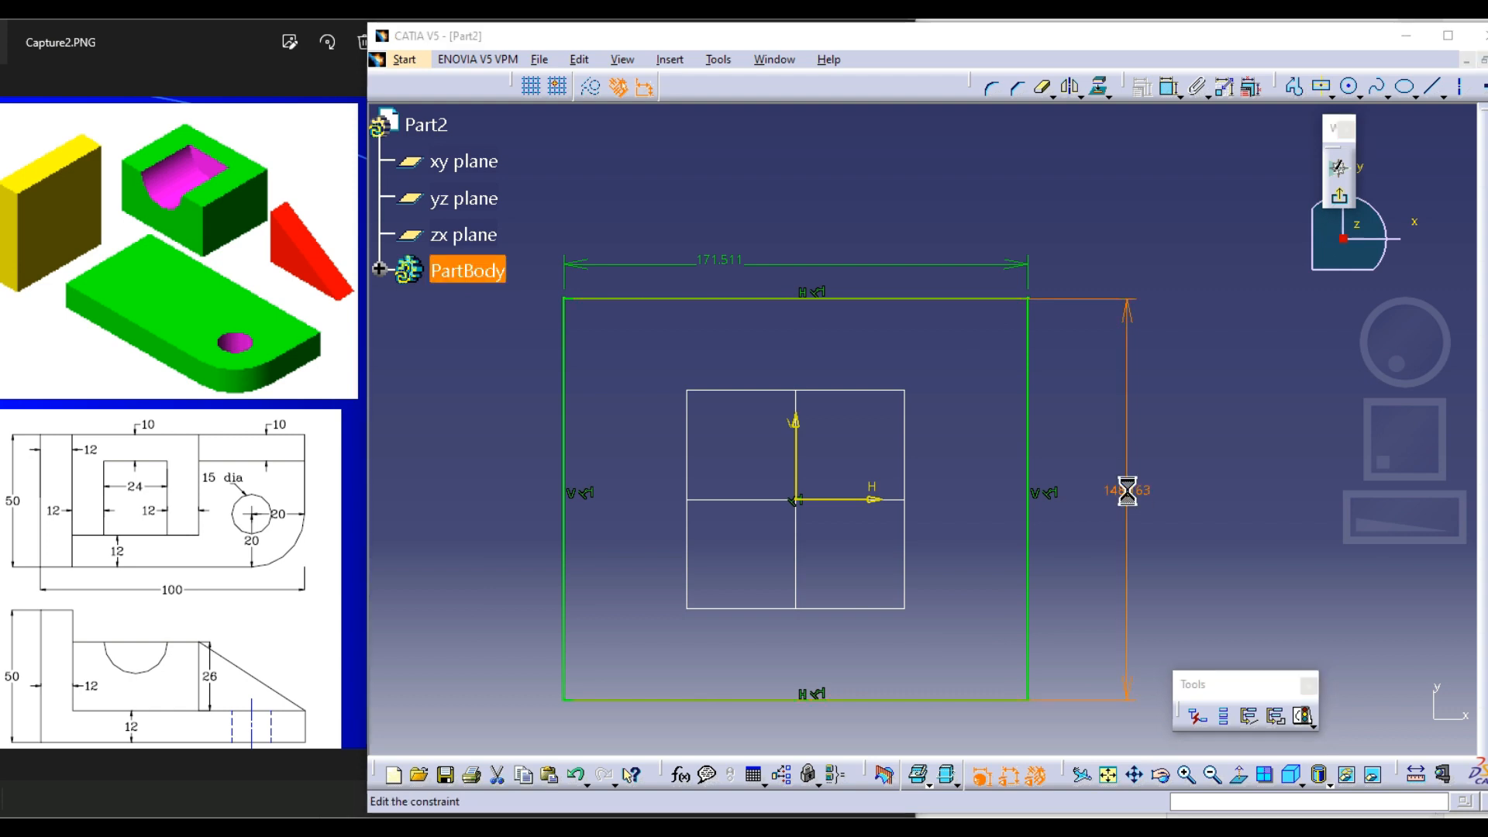
pyautogui.write('50')
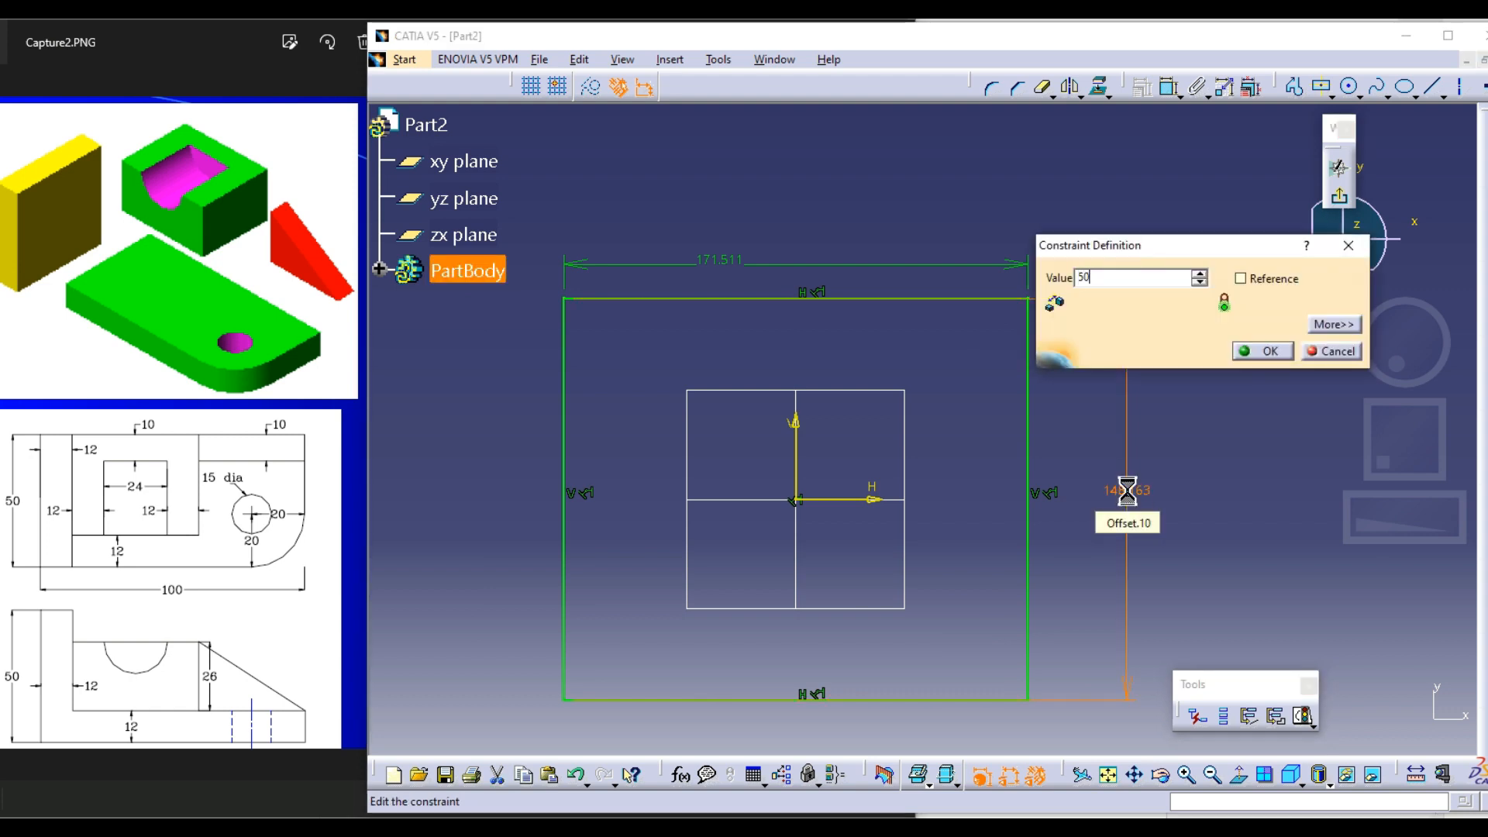
pyautogui.press('Return')
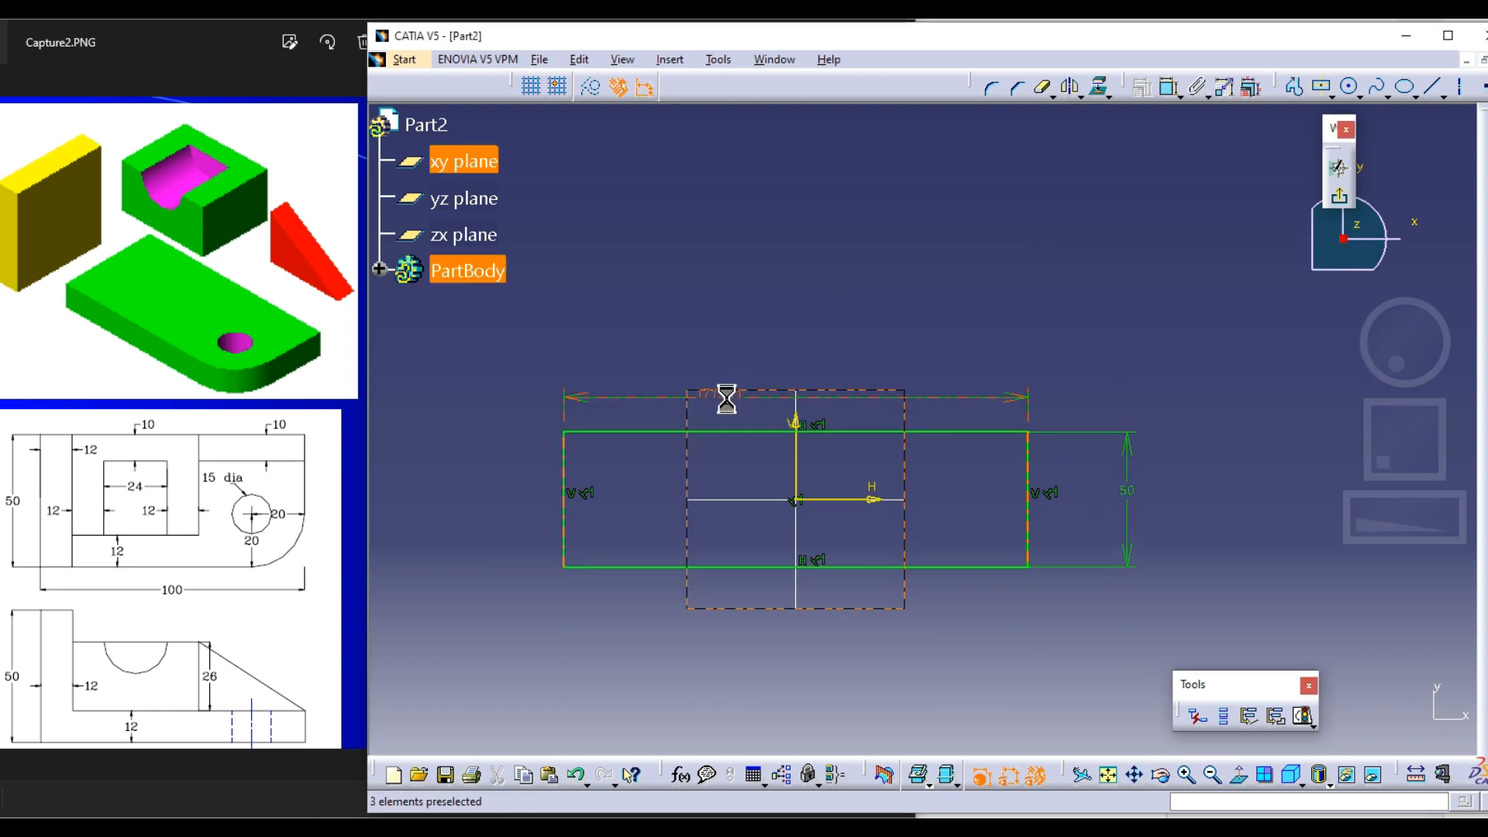
# Set the rectangle's width dimension to 100 mm and move the 50 mm height dimension closer to the profile
pyautogui.doubleClick(726, 397)
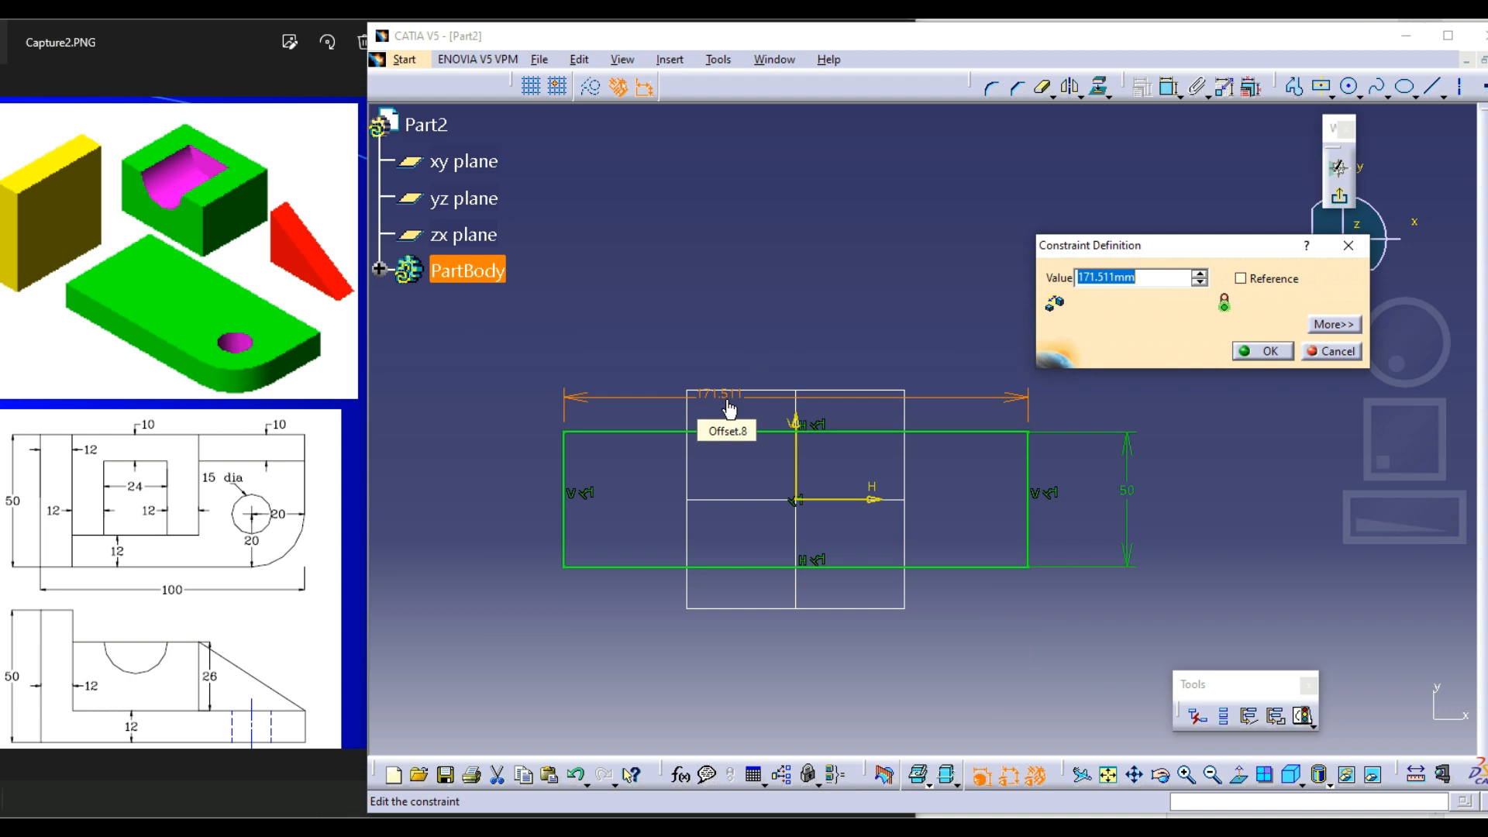
pyautogui.write('100')
pyautogui.press('Return')
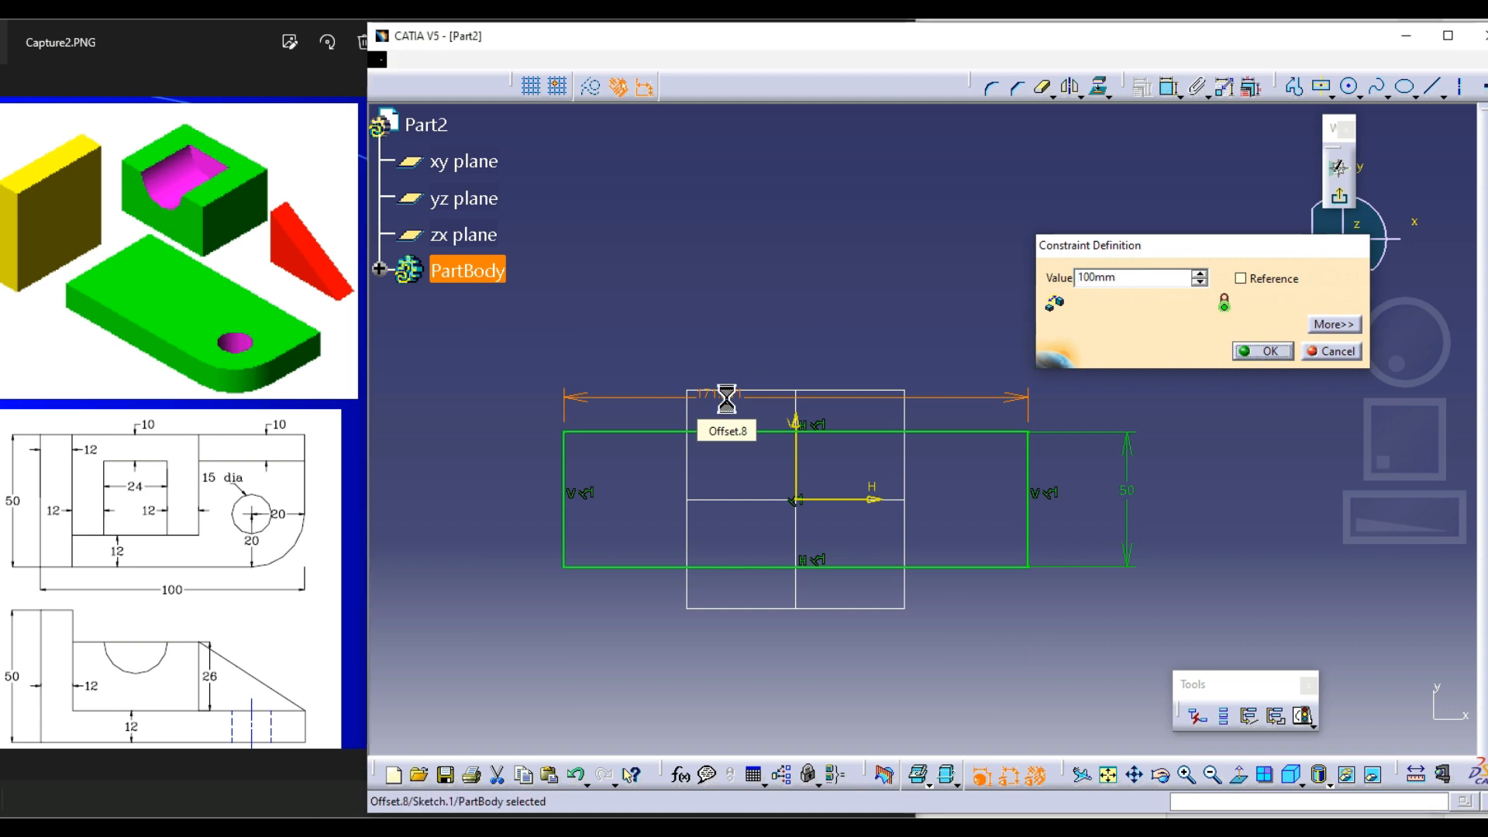
pyautogui.moveTo(1225, 444); pyautogui.dragTo(1017, 463)
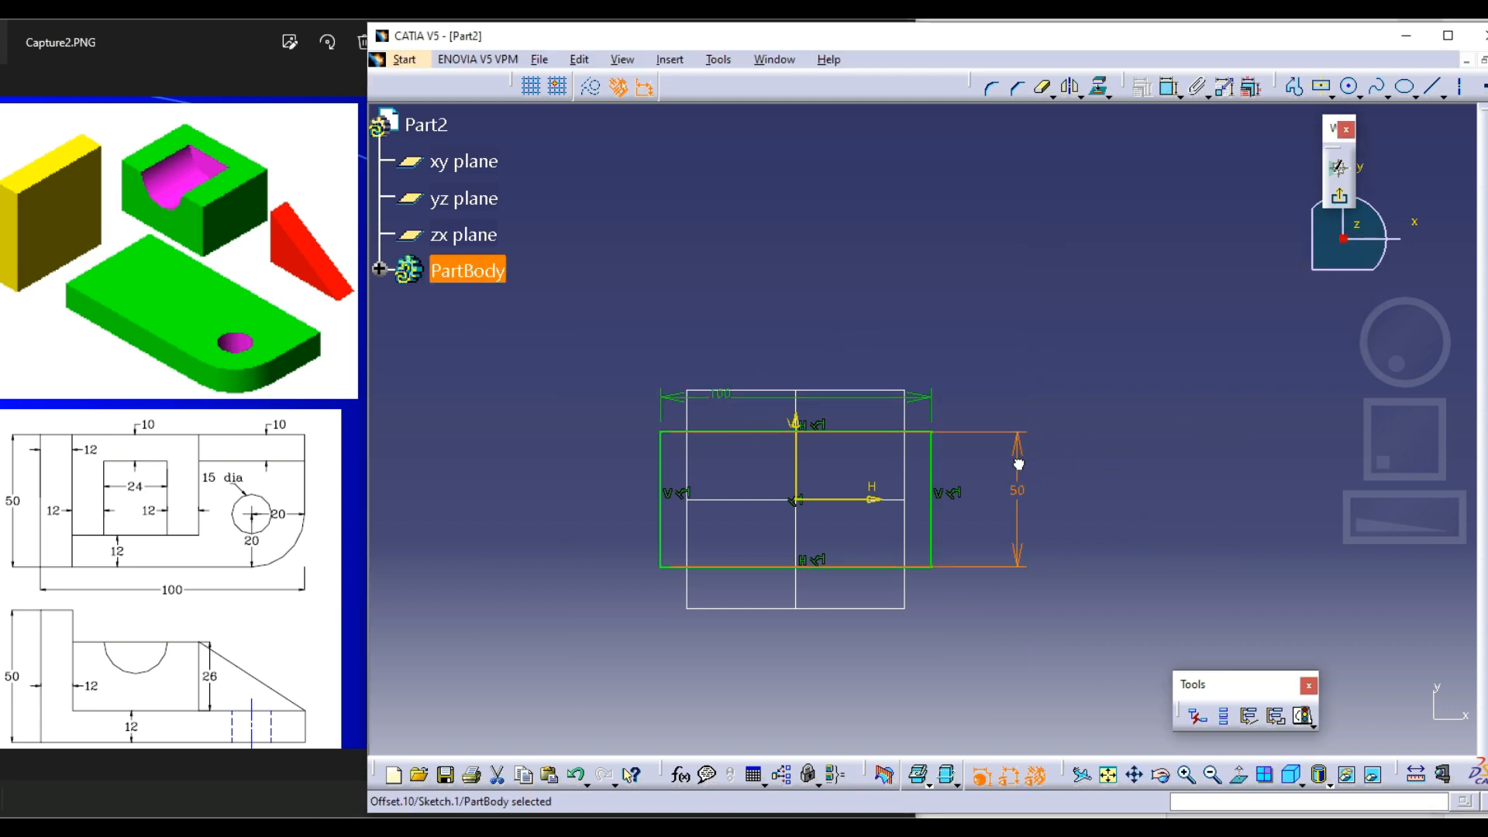
pyautogui.moveTo(1016, 464)
pyautogui.mouseDown(button='middle')
pyautogui.moveTo(1020, 392)
pyautogui.moveTo(1091, 279)
pyautogui.moveTo(1079, 296)
pyautogui.mouseUp(button='middle')
pyautogui.click(1124, 302)
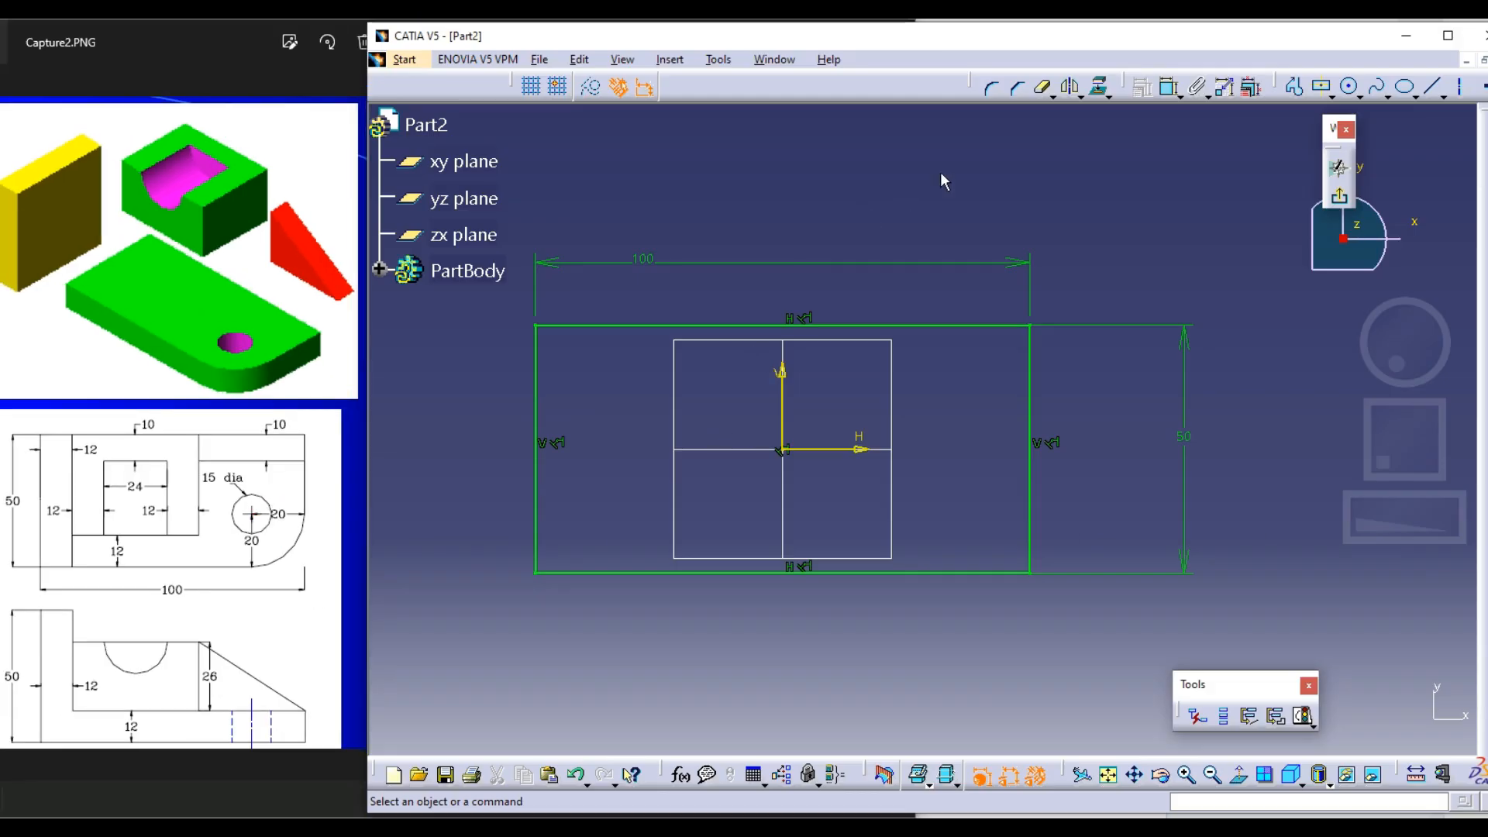
# Round the rectangle's lower-right corner with the Corner tool and set its radius to 20 mm
pyautogui.click(990, 88)
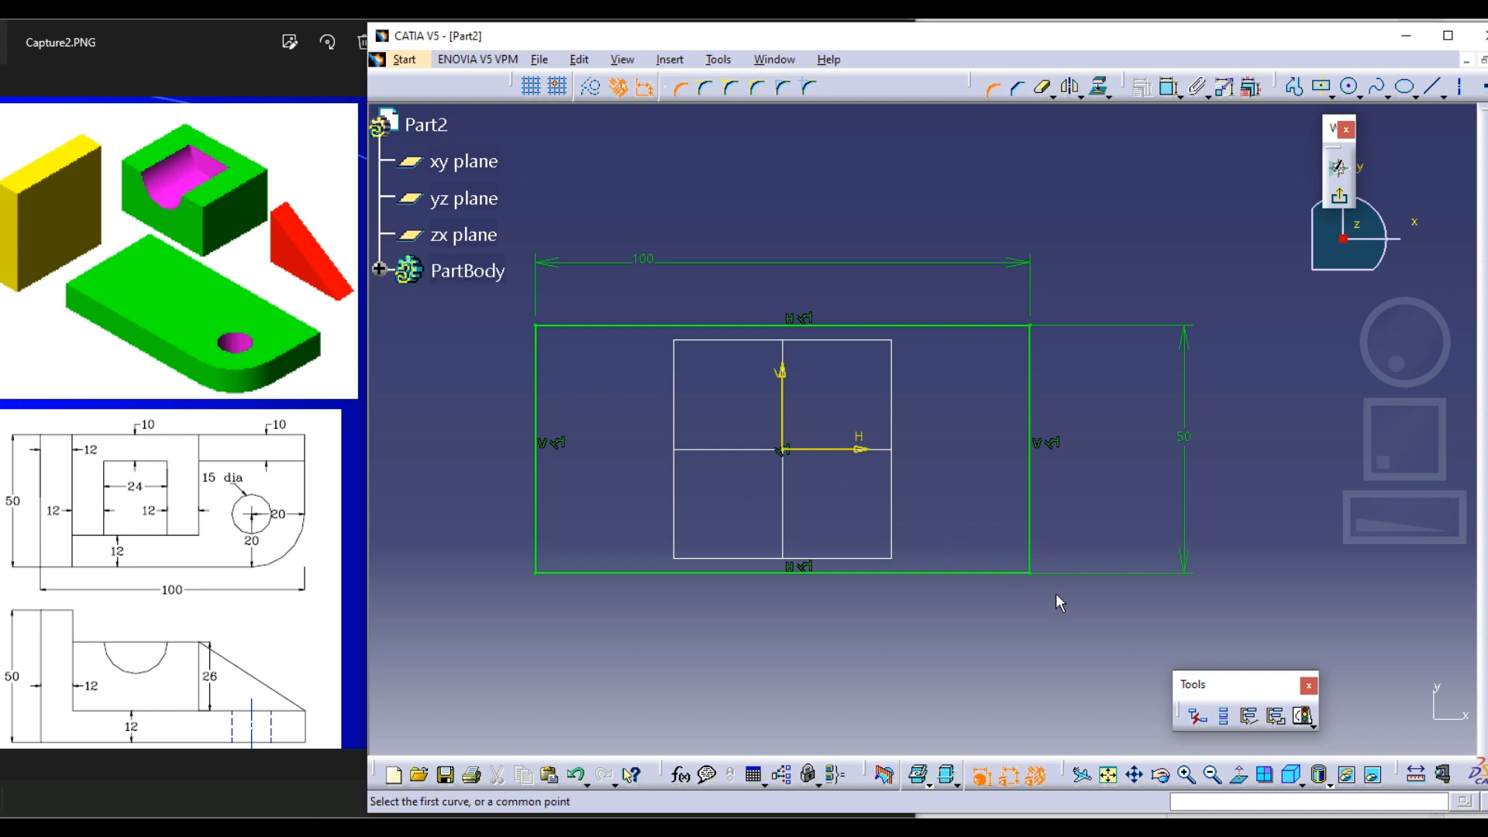
pyautogui.click(1029, 572)
pyautogui.click(1010, 547)
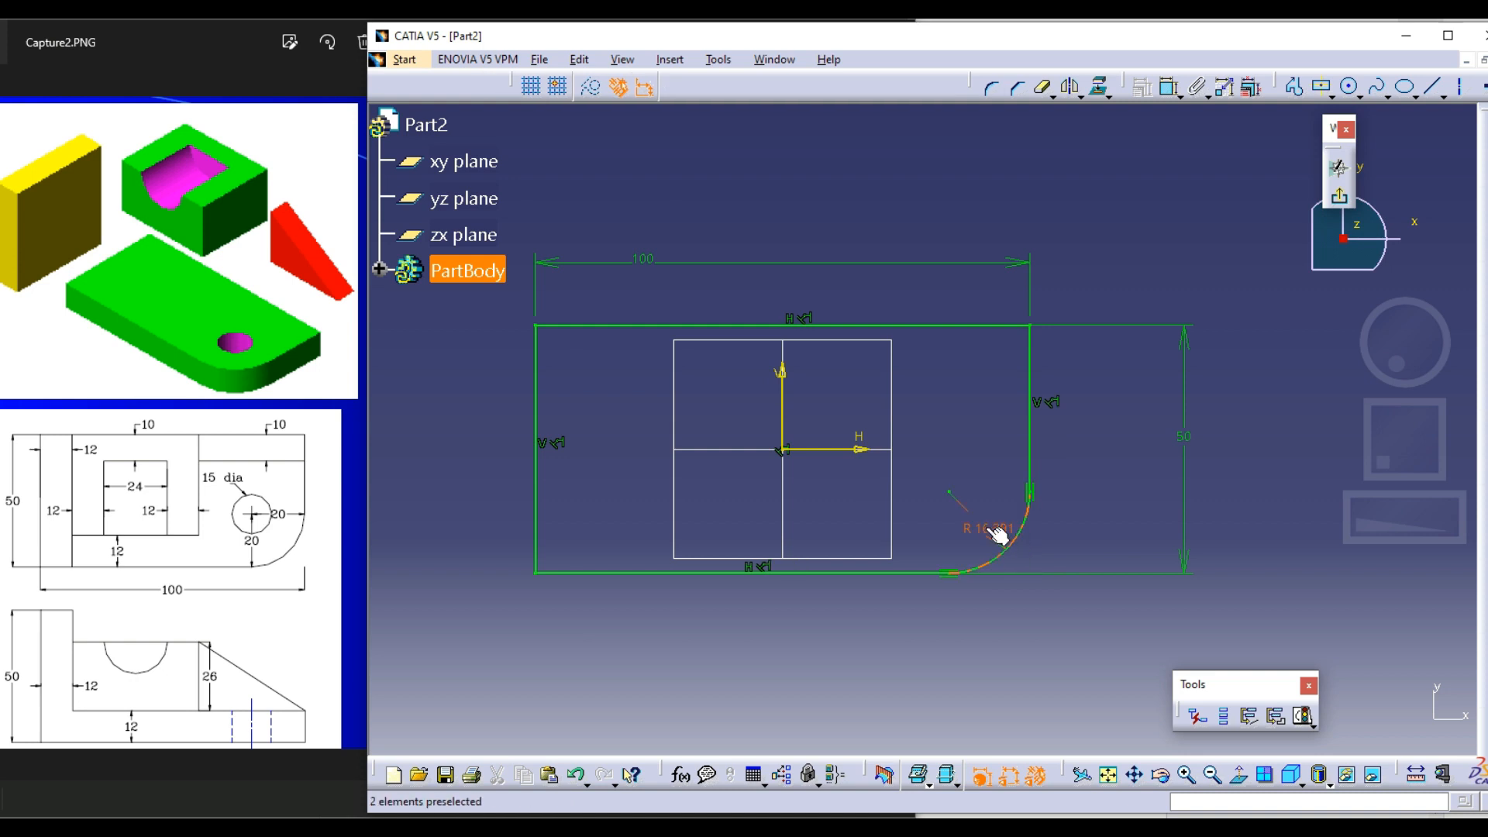
pyautogui.doubleClick(985, 527)
pyautogui.write('20mm')
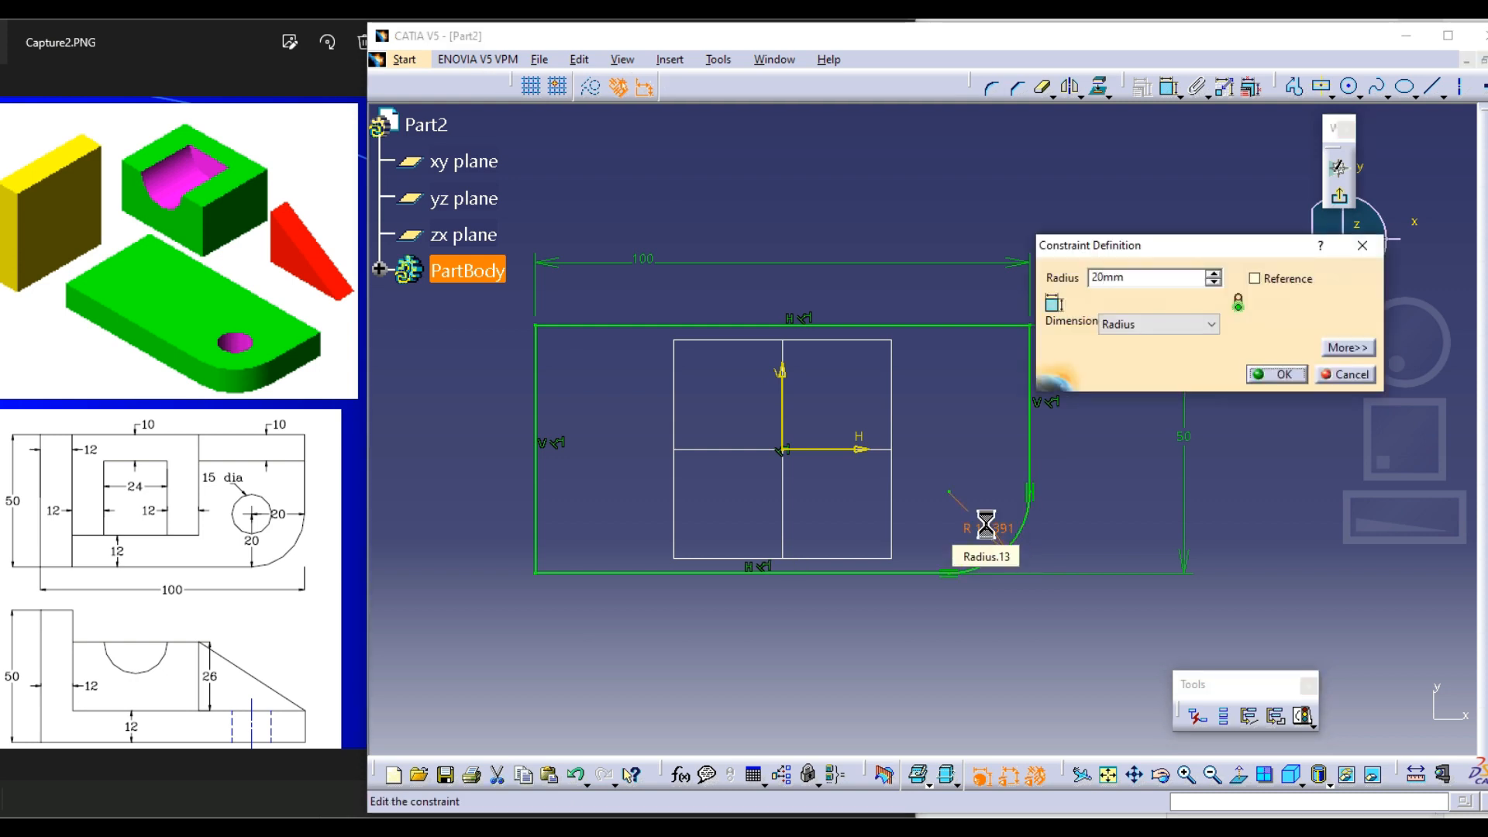
pyautogui.press('Return')
pyautogui.keyDown('ctrl'); pyautogui.moveTo(1103, 477); pyautogui.dragTo(1105, 460, button='middle'); pyautogui.keyUp('ctrl')
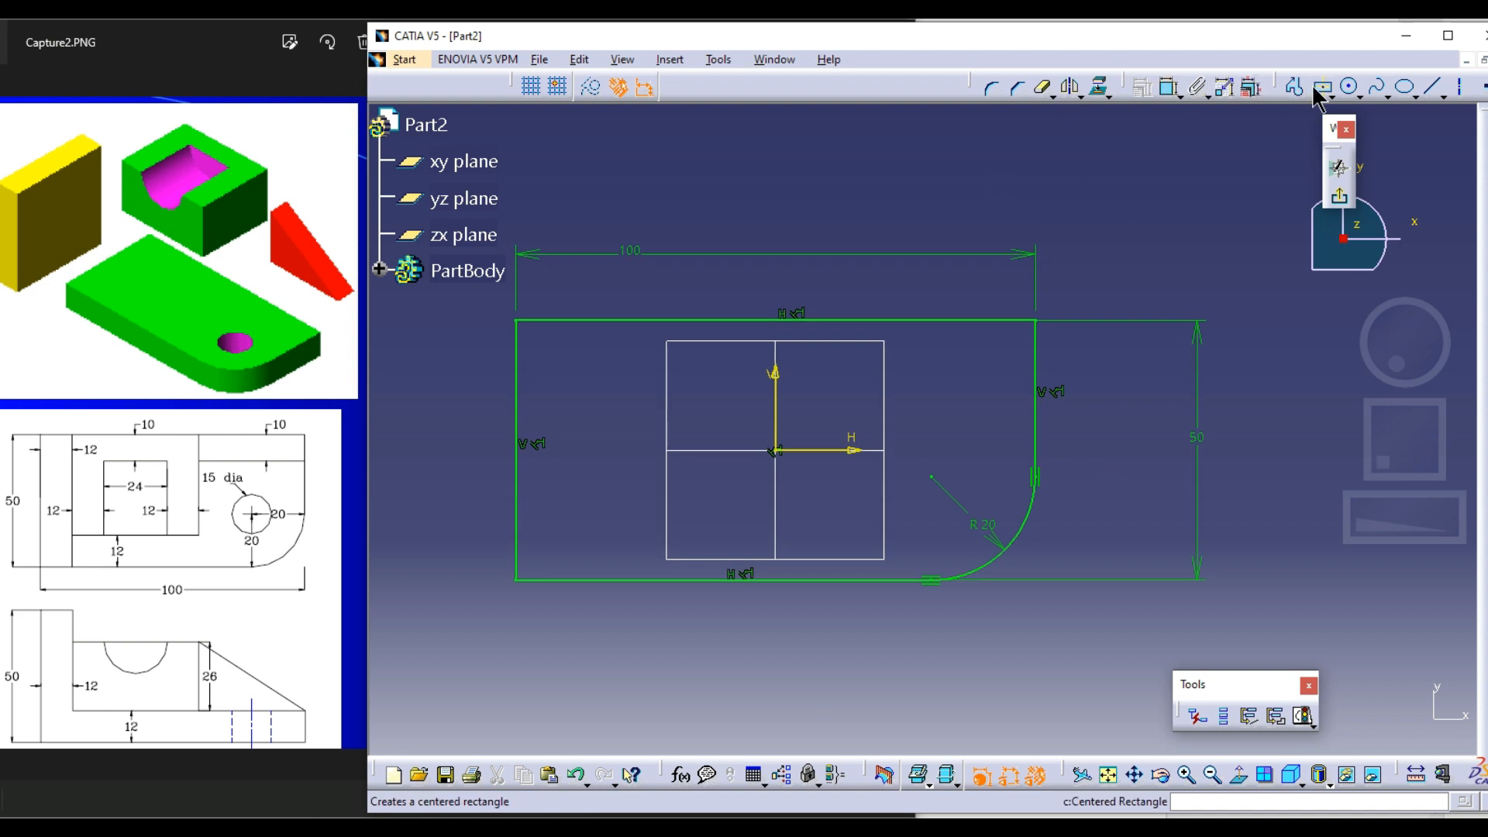
# Draw a circle about 13.6 mm in diameter centred on the rounded corner's centre point
pyautogui.click(1349, 86)
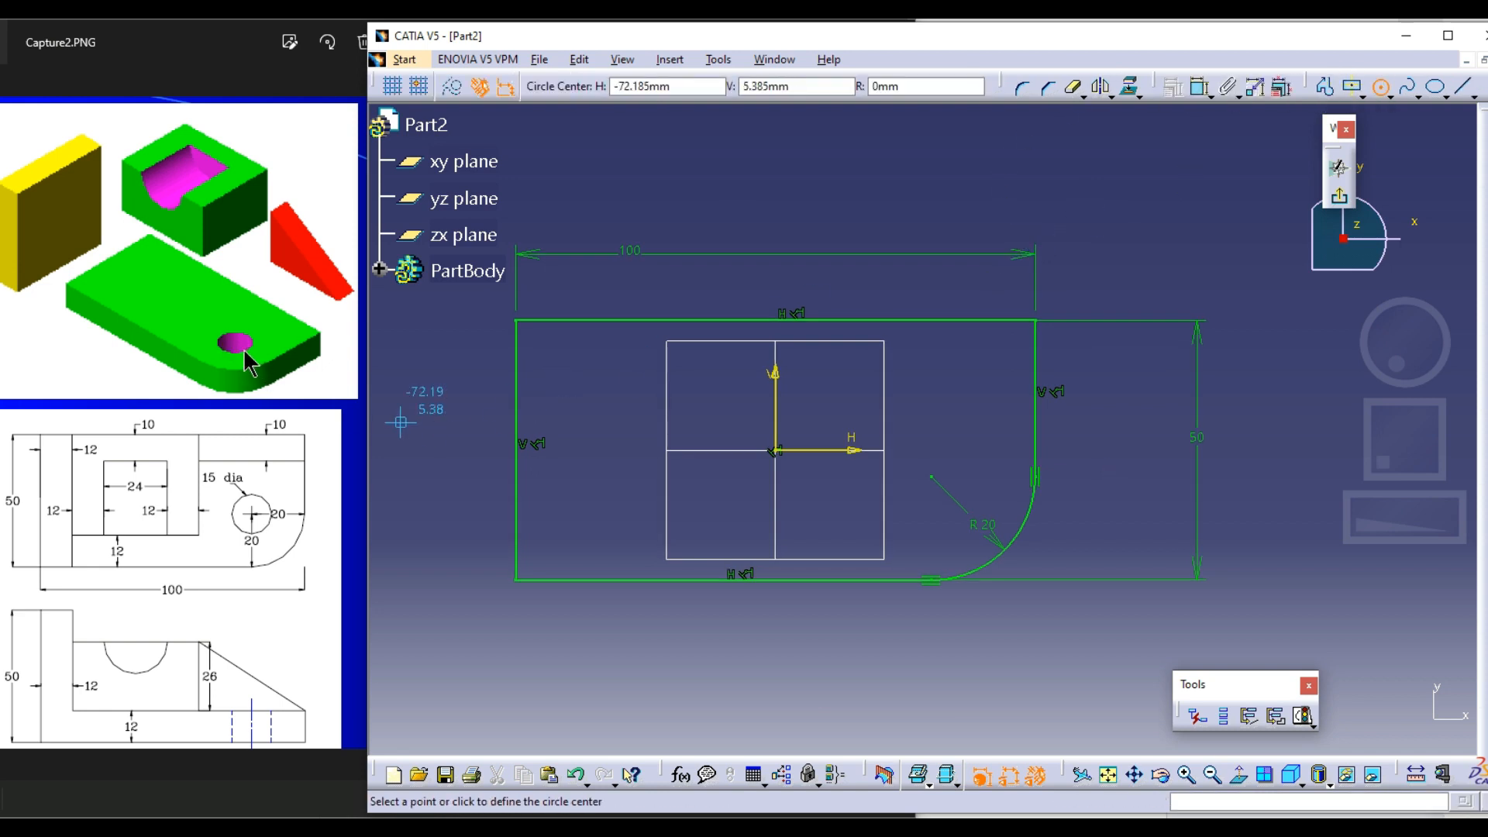
pyautogui.click(931, 477)
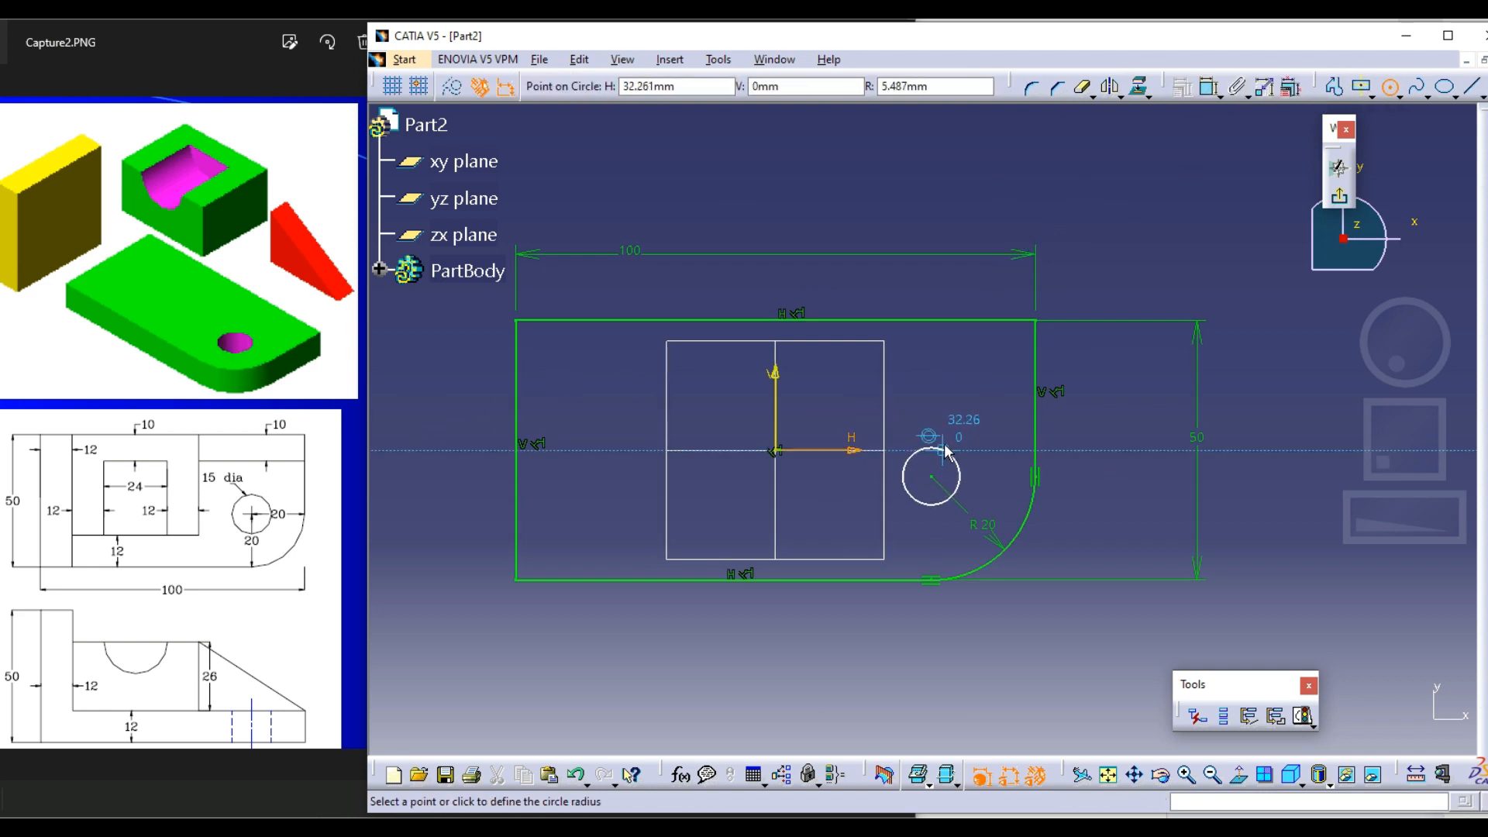
pyautogui.click(945, 443)
# Dimension the circle's diameter, set it to 15 mm and exit the sketch
pyautogui.click(1169, 89)
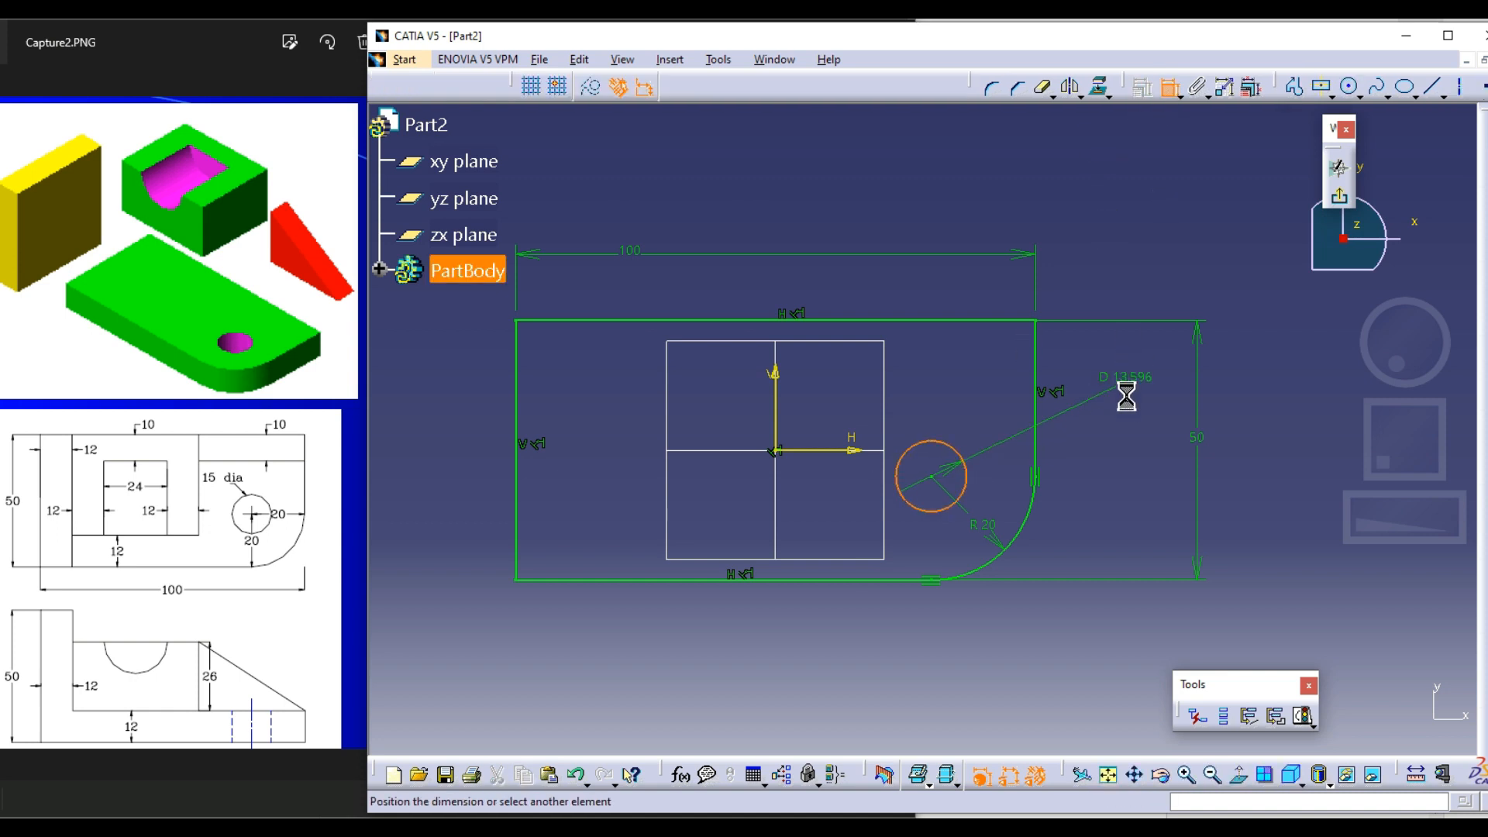
pyautogui.click(1129, 396)
pyautogui.doubleClick(1130, 403)
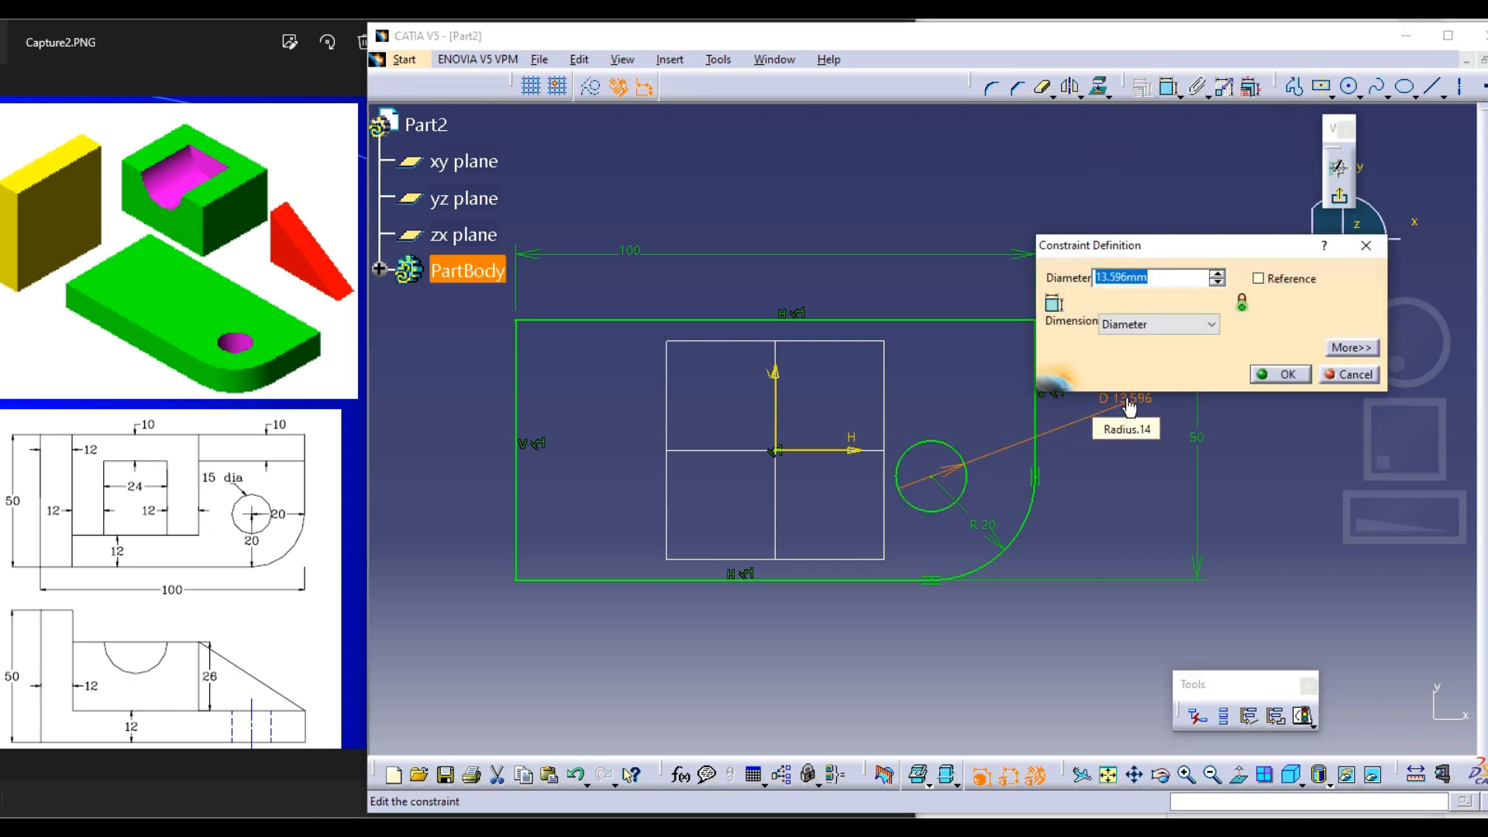
pyautogui.write('15')
pyautogui.press('Return')
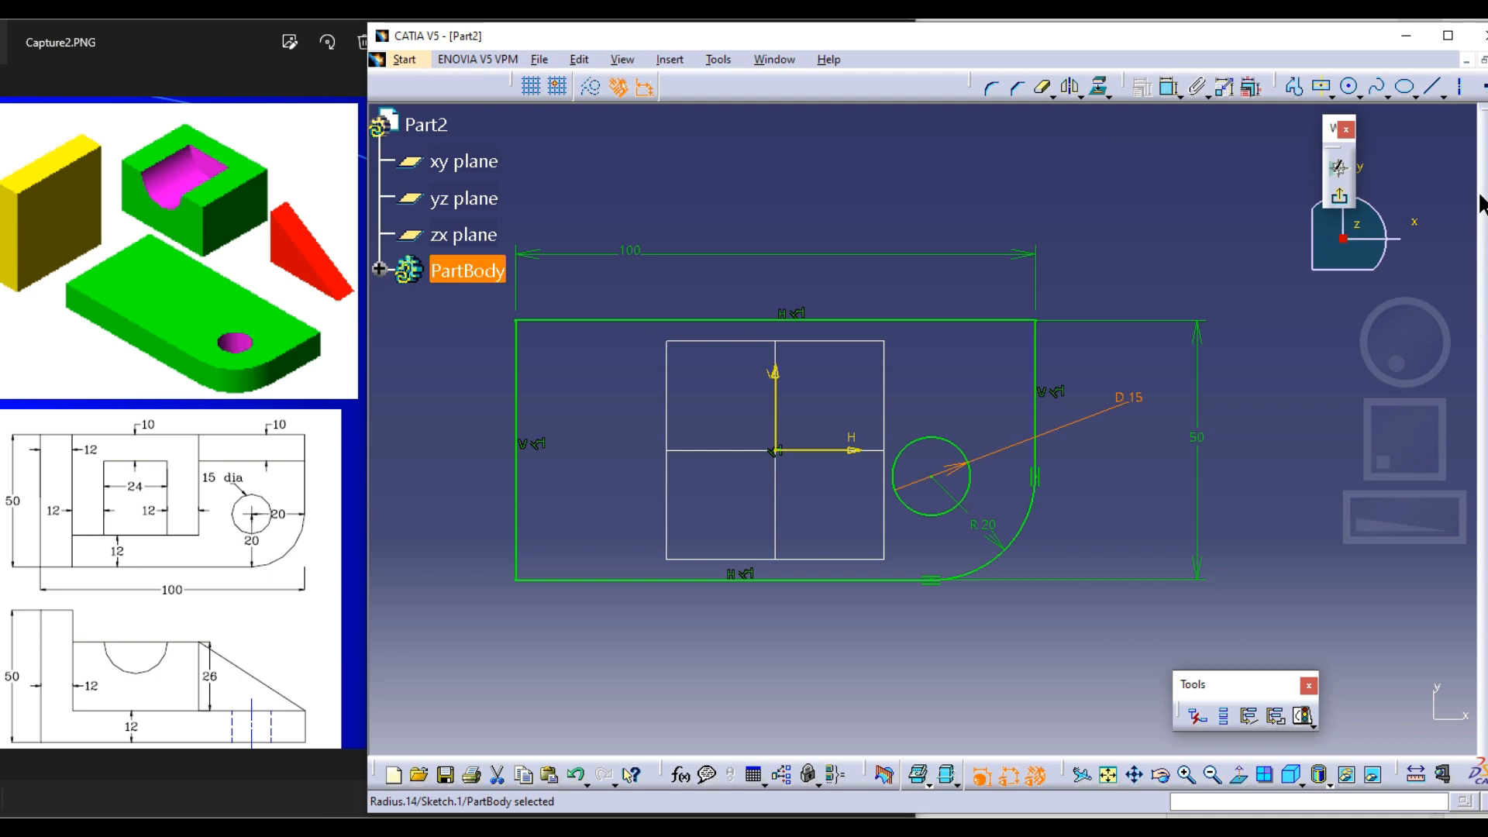
pyautogui.click(1339, 196)
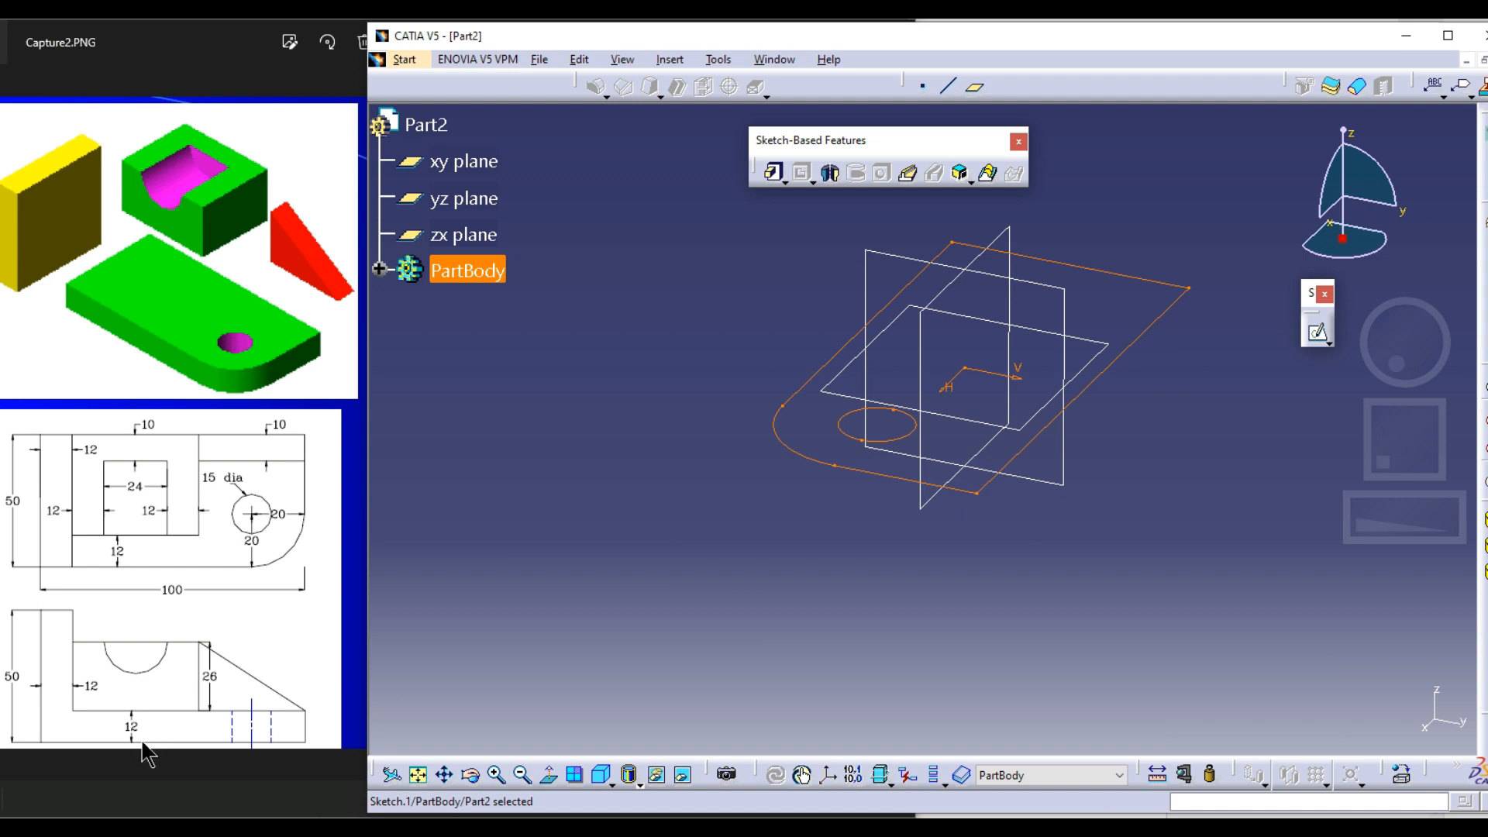
# Pad the base plate sketch to a length of 12 mm
pyautogui.moveTo(827, 591); pyautogui.dragTo(757, 206, button='middle')
pyautogui.click(775, 174)
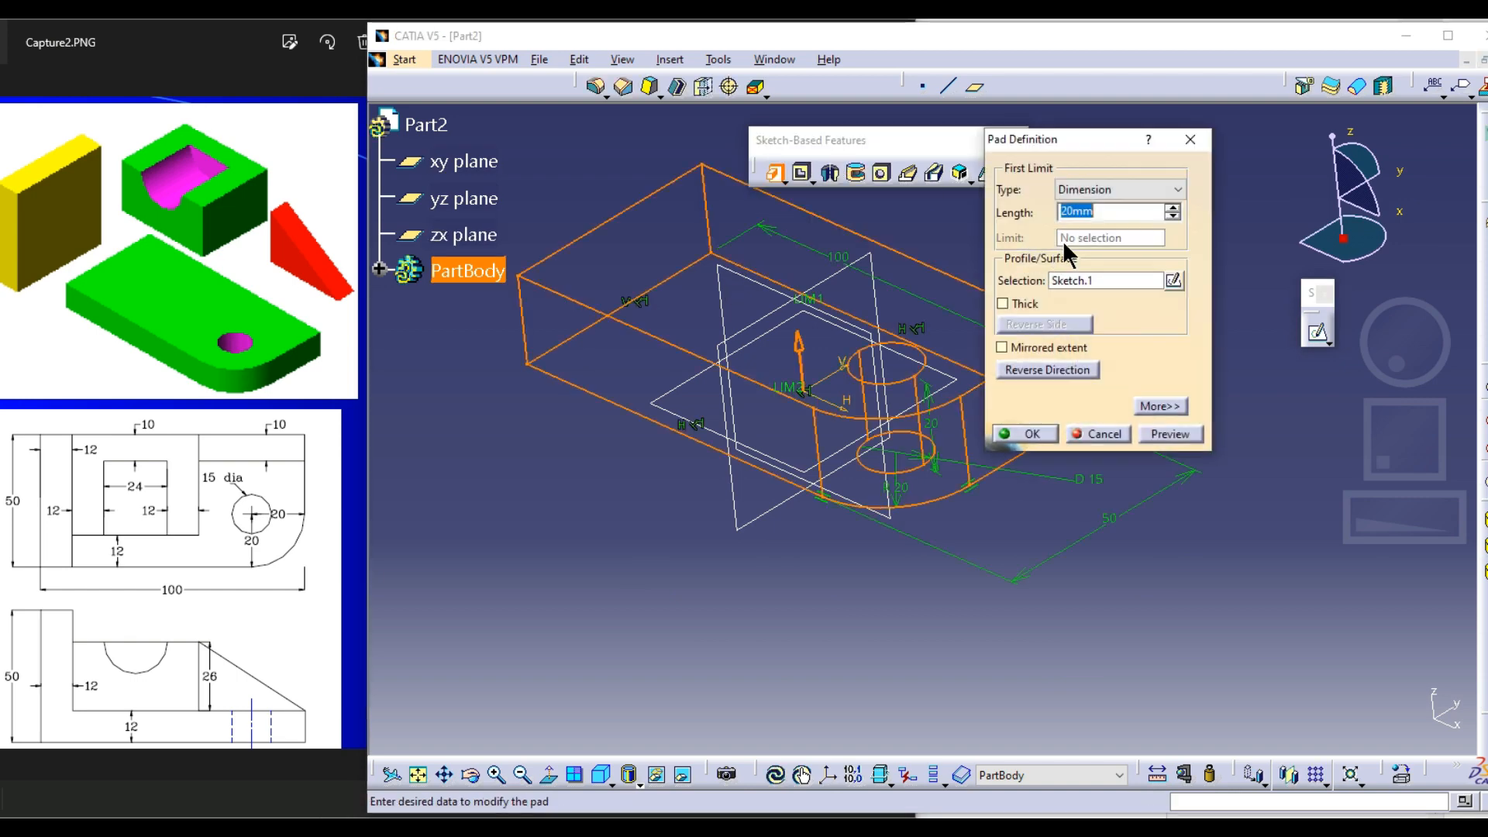
pyautogui.write('12')
pyautogui.click(1027, 434)
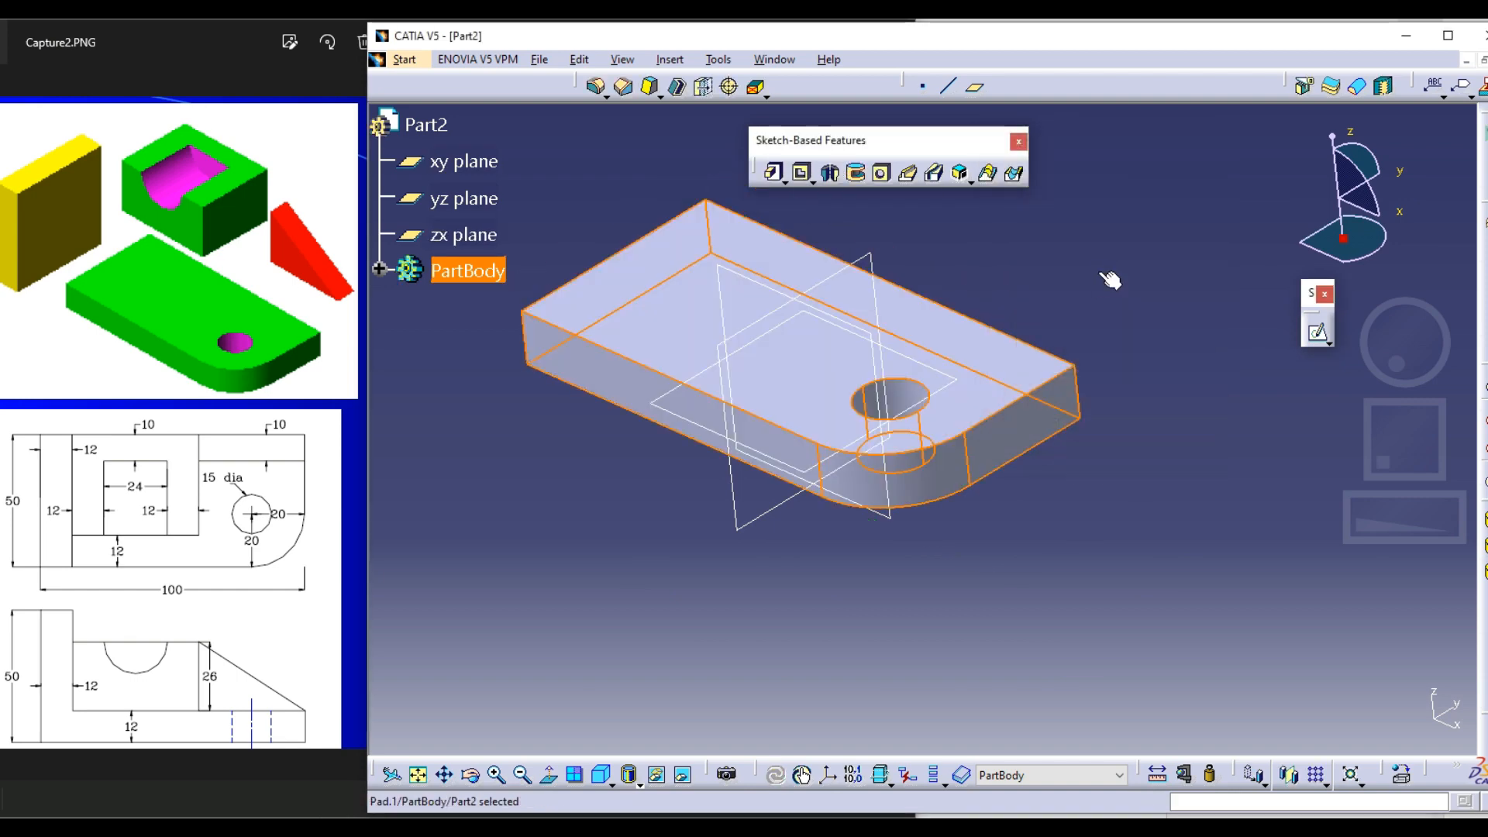
pyautogui.moveTo(782, 479); pyautogui.dragTo(998, 491, button='middle')
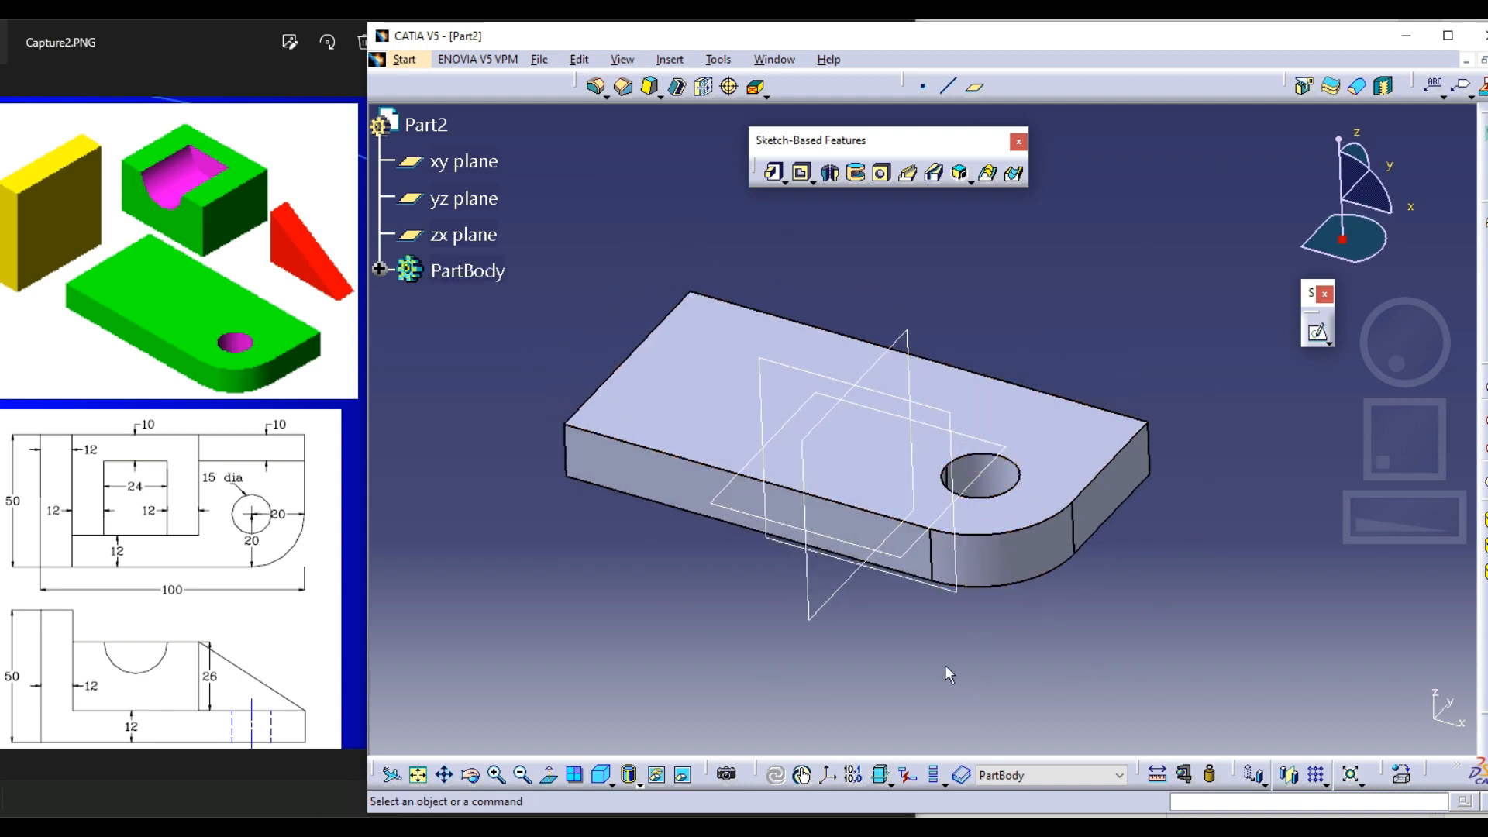
# Examine the base plate in the standard top view and from oblique angles, comparing its orientation with the Model - 2 drawing
pyautogui.click(606, 778)
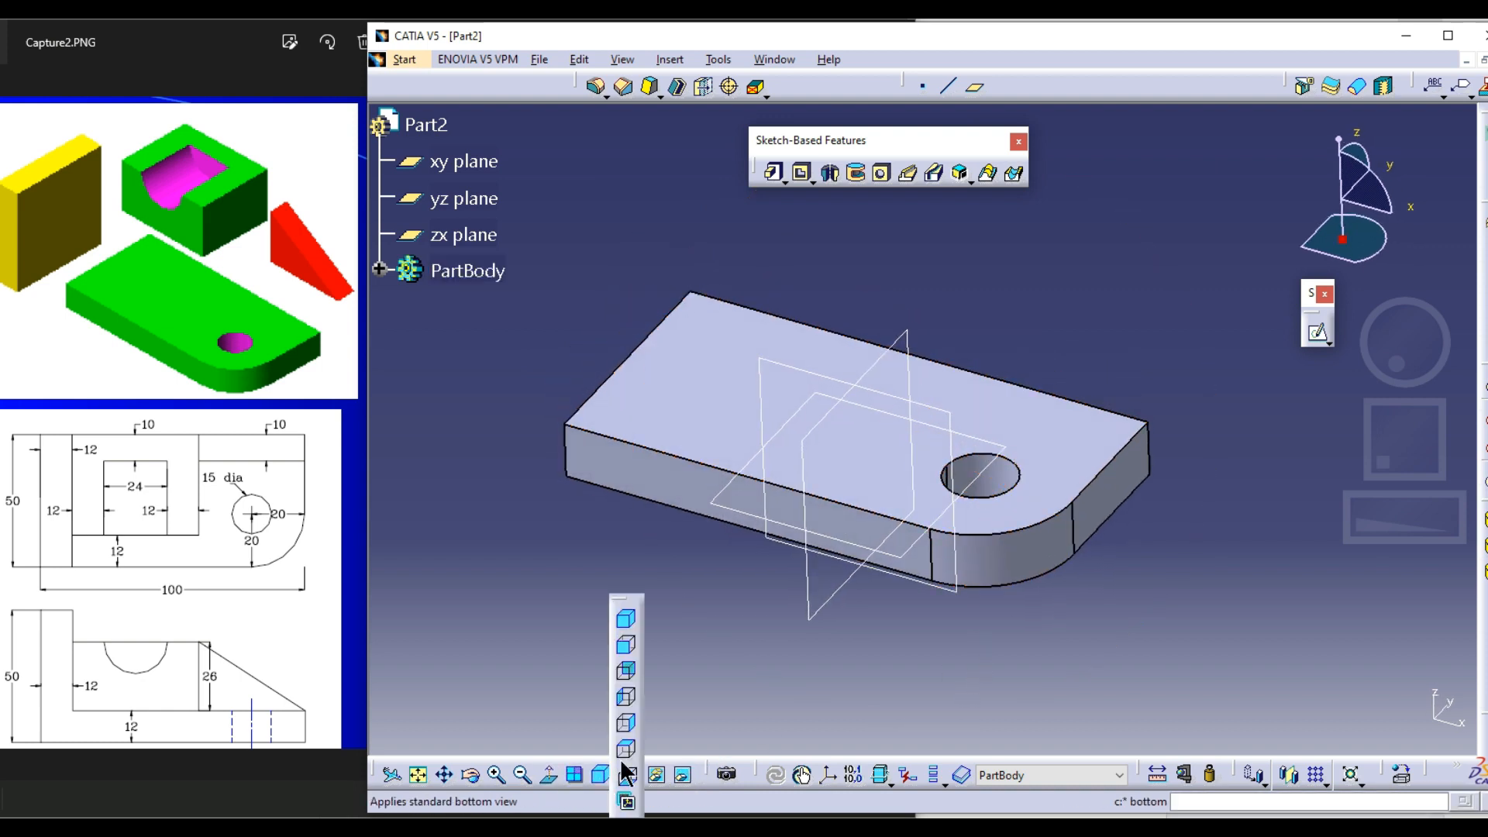
pyautogui.click(627, 751)
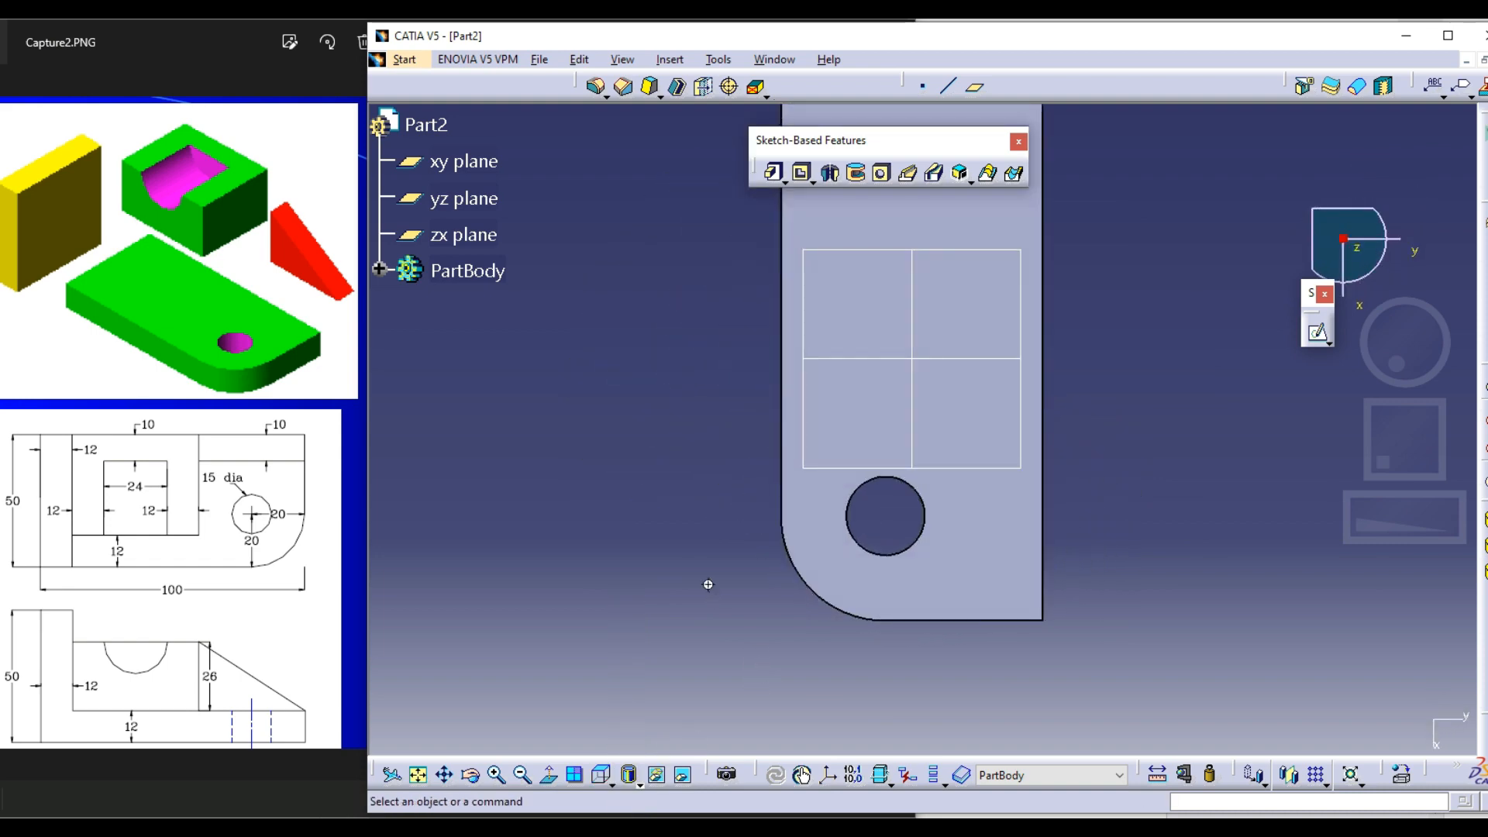
pyautogui.moveTo(708, 584); pyautogui.dragTo(733, 645, button='middle')
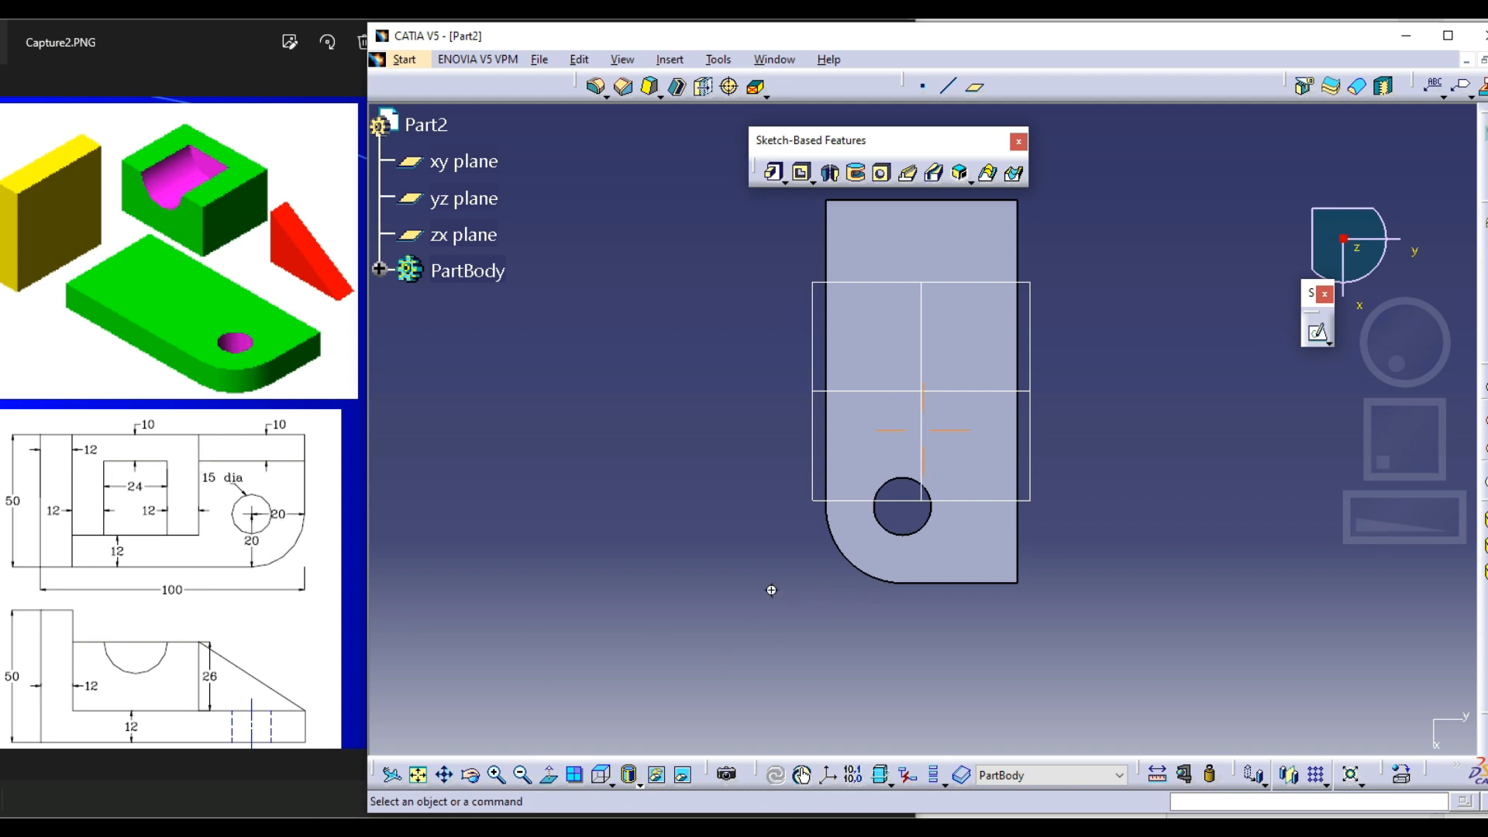
pyautogui.moveTo(771, 589); pyautogui.dragTo(772, 616, button='middle')
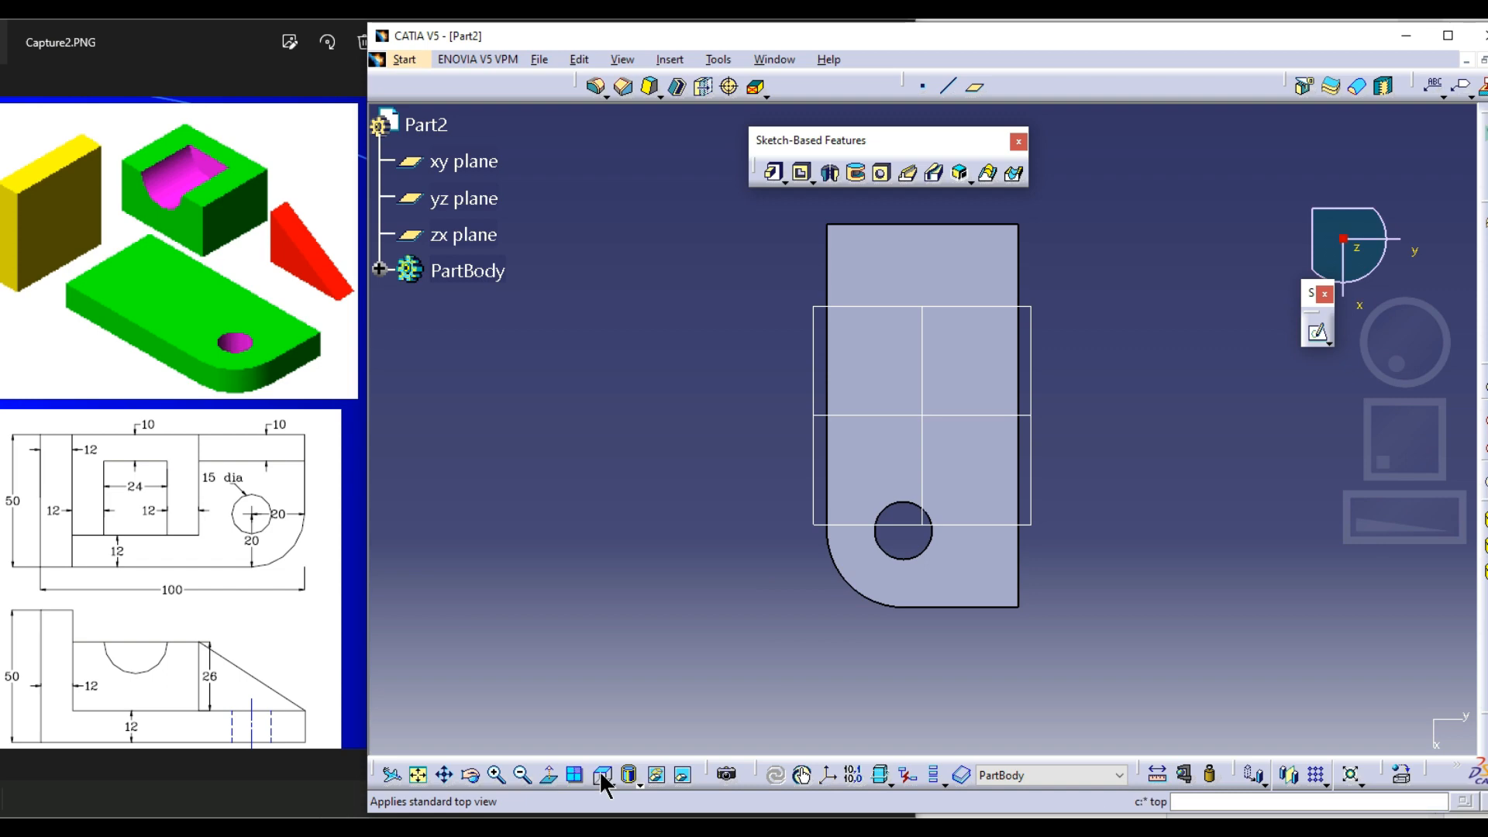
pyautogui.moveTo(889, 646); pyautogui.dragTo(690, 416, button='middle')
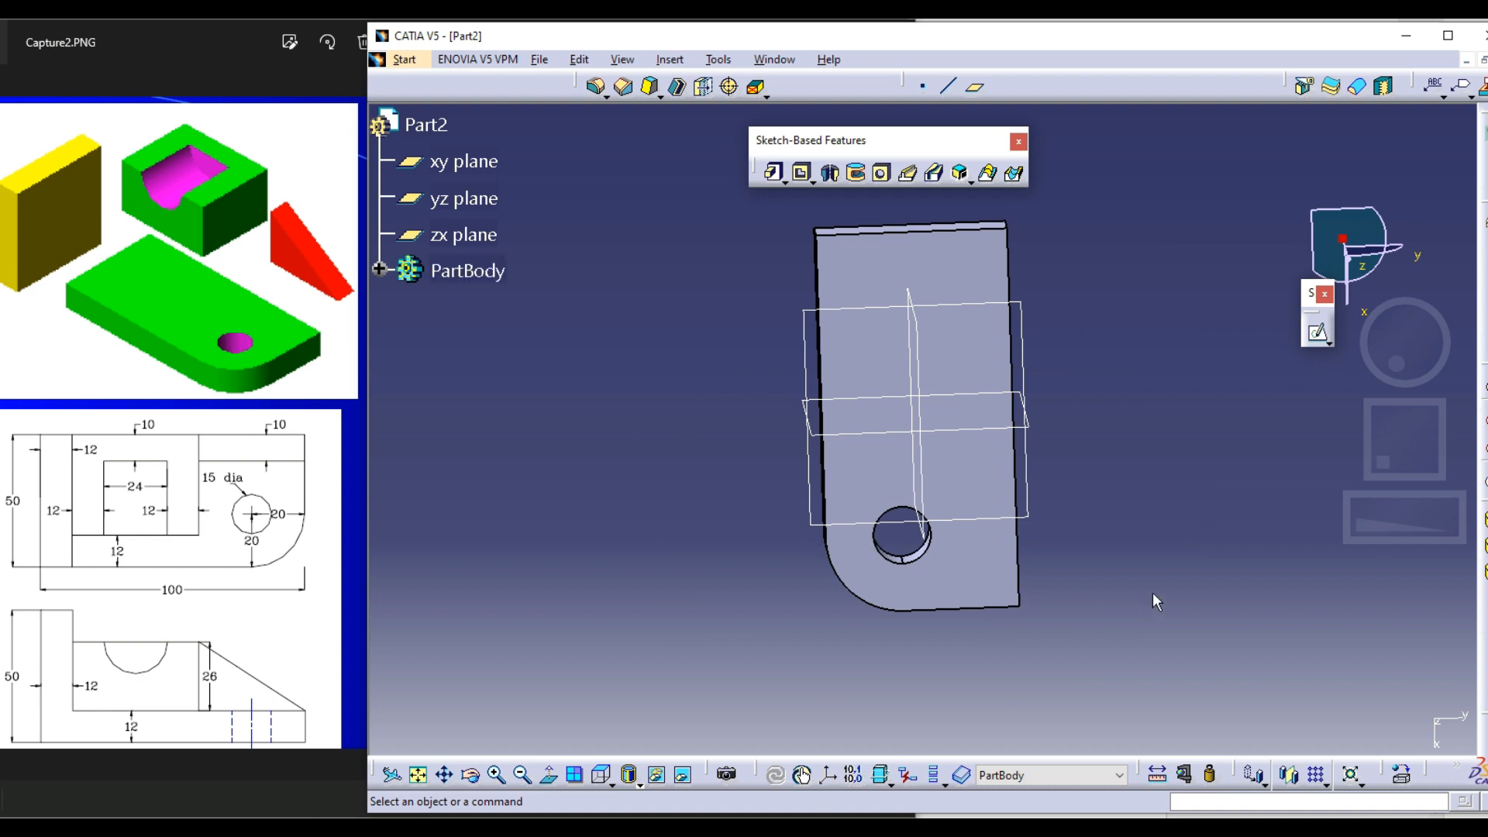
pyautogui.moveTo(765, 731); pyautogui.dragTo(952, 624, button='middle')
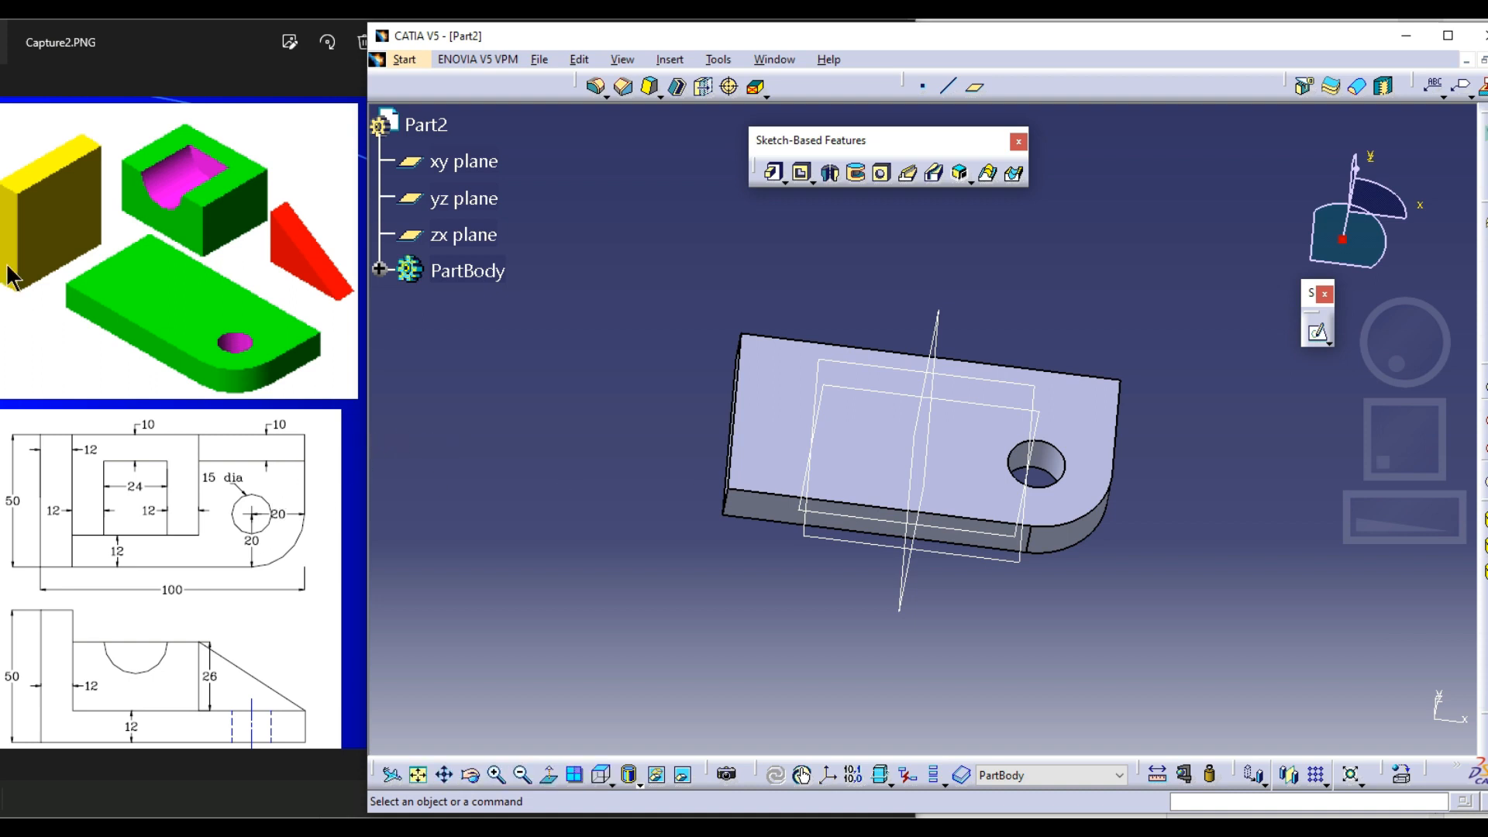
pyautogui.moveTo(727, 505); pyautogui.dragTo(779, 367, button='middle')
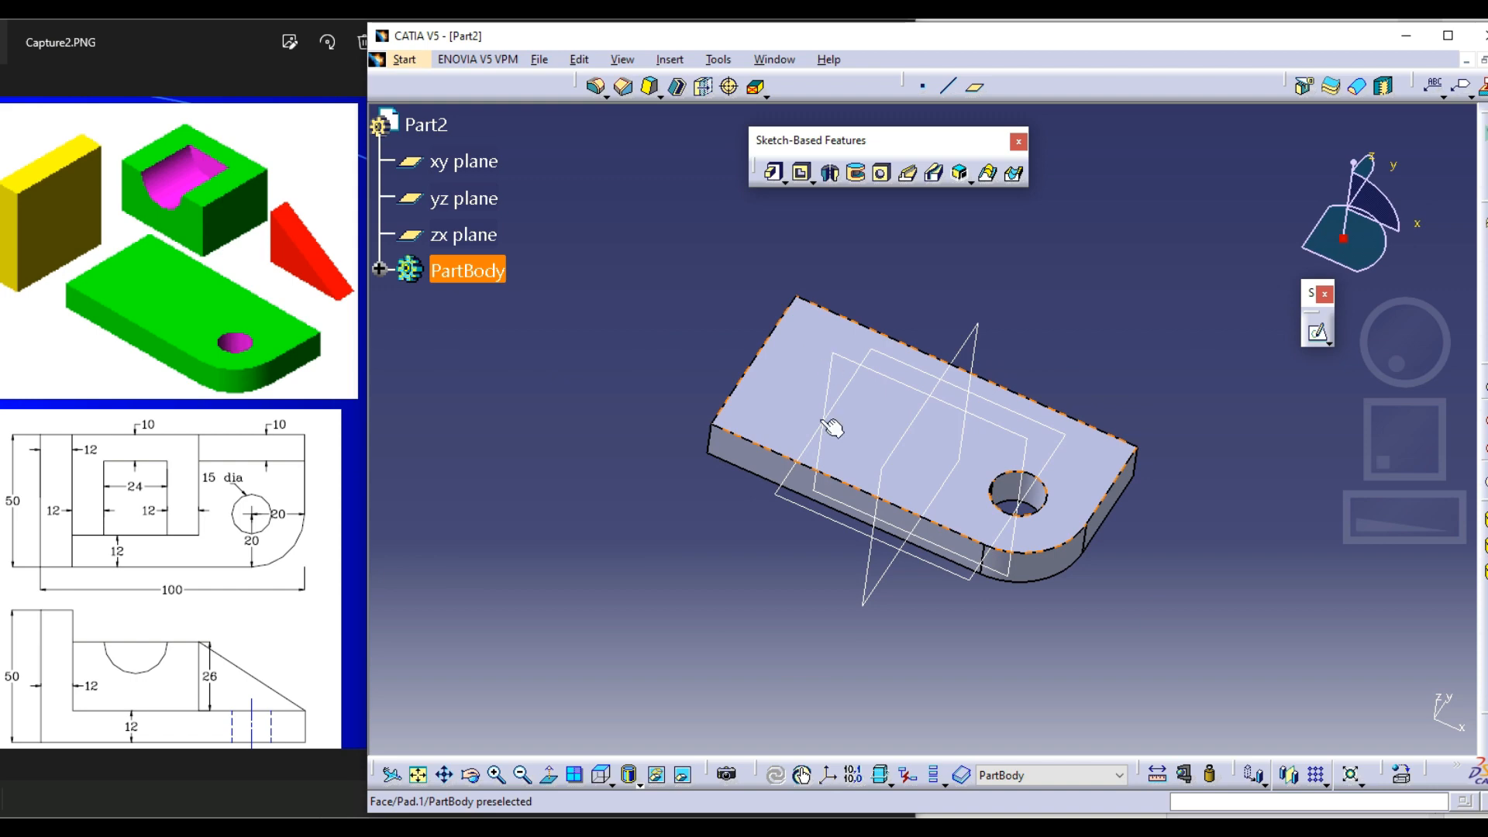
pyautogui.moveTo(830, 425); pyautogui.dragTo(834, 354, button='middle')
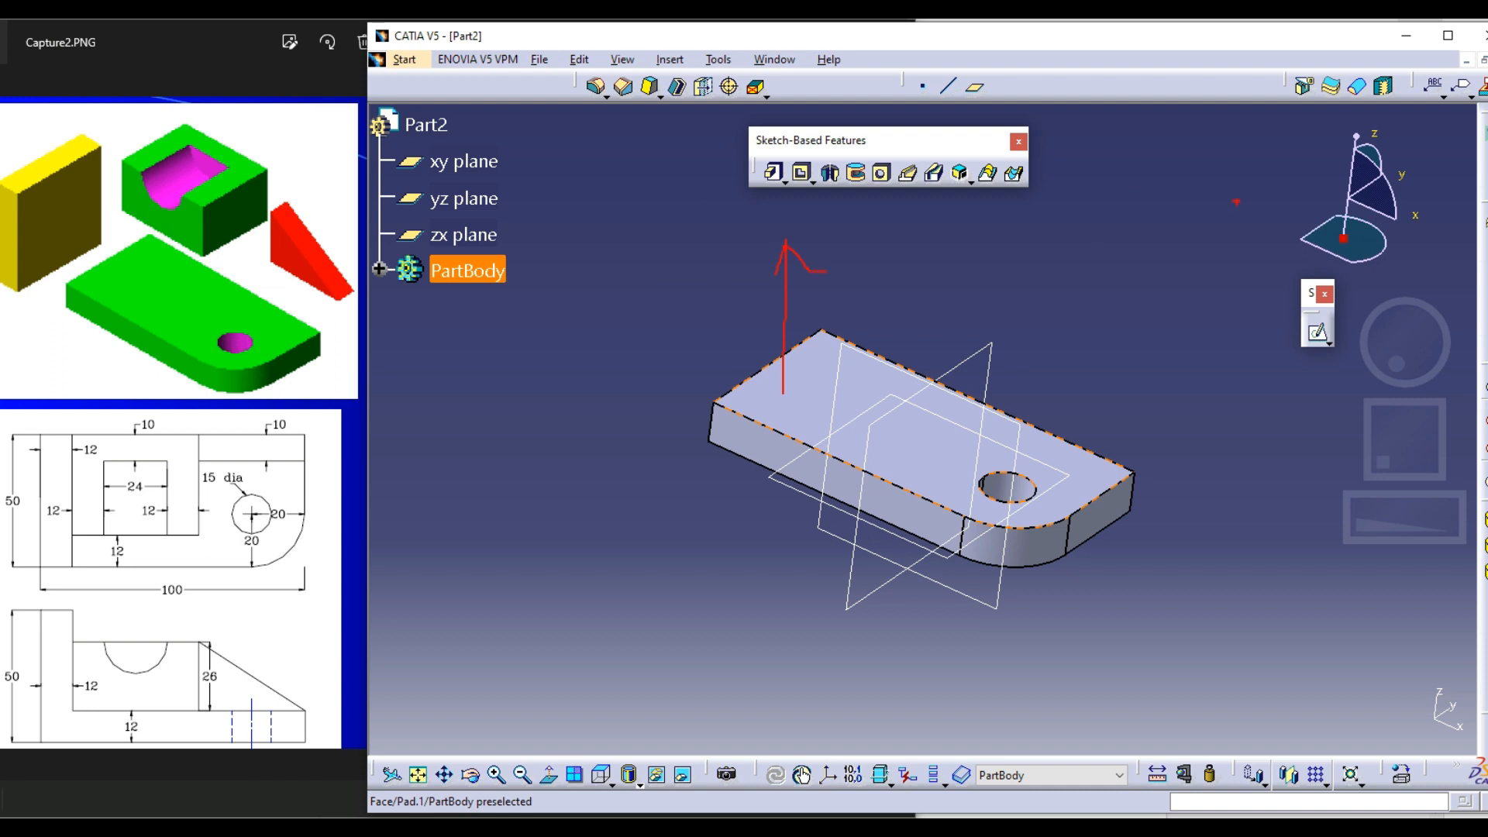
# Start a sketch on the base plate's upper face and project its two long straight edges and square-cornered short edge as construction elements
pyautogui.click(1318, 332)
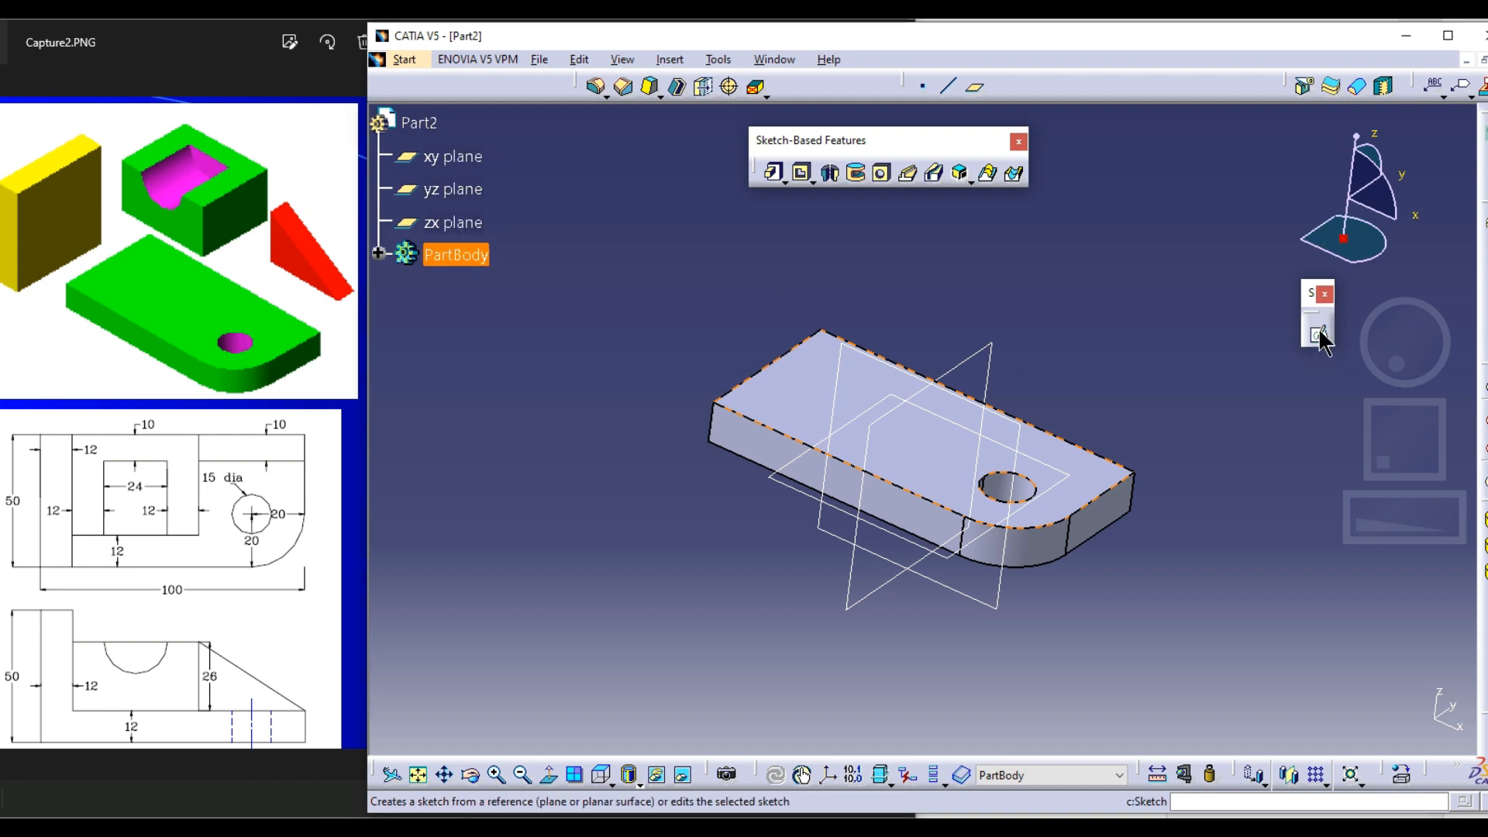
pyautogui.click(799, 389)
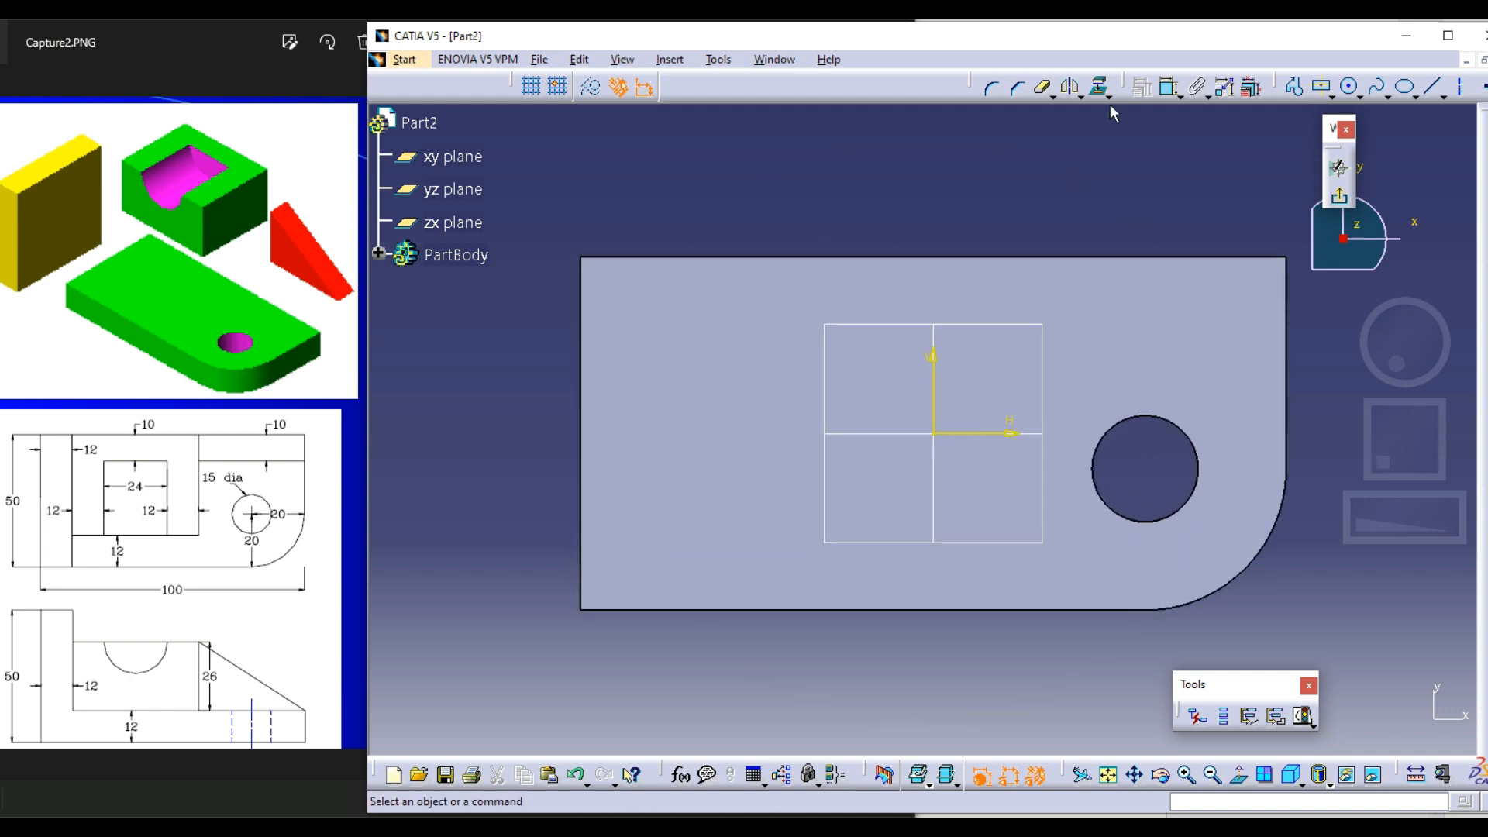
pyautogui.click(1095, 86)
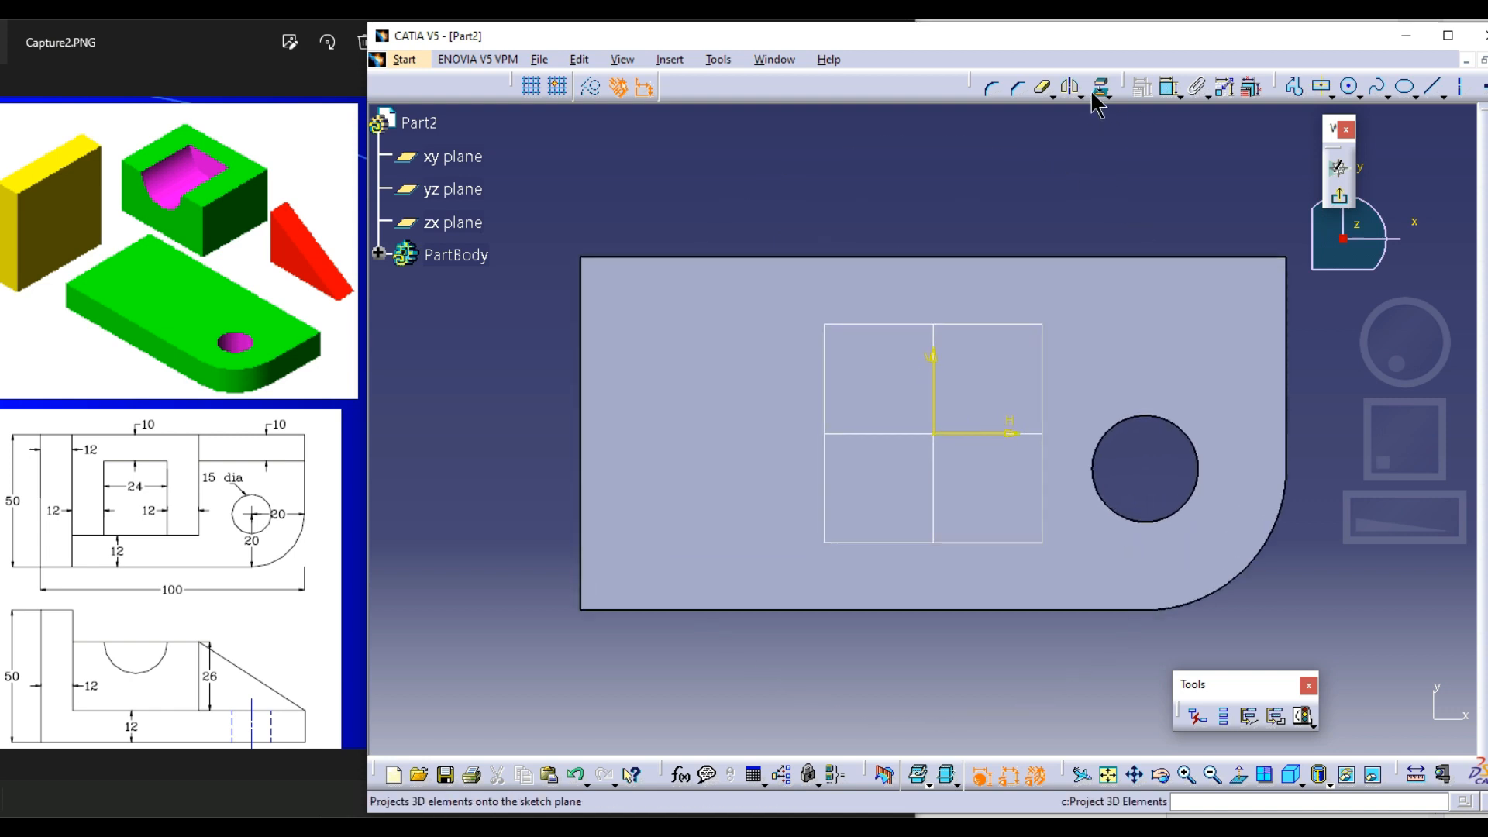
pyautogui.click(592, 87)
pyautogui.click(637, 256)
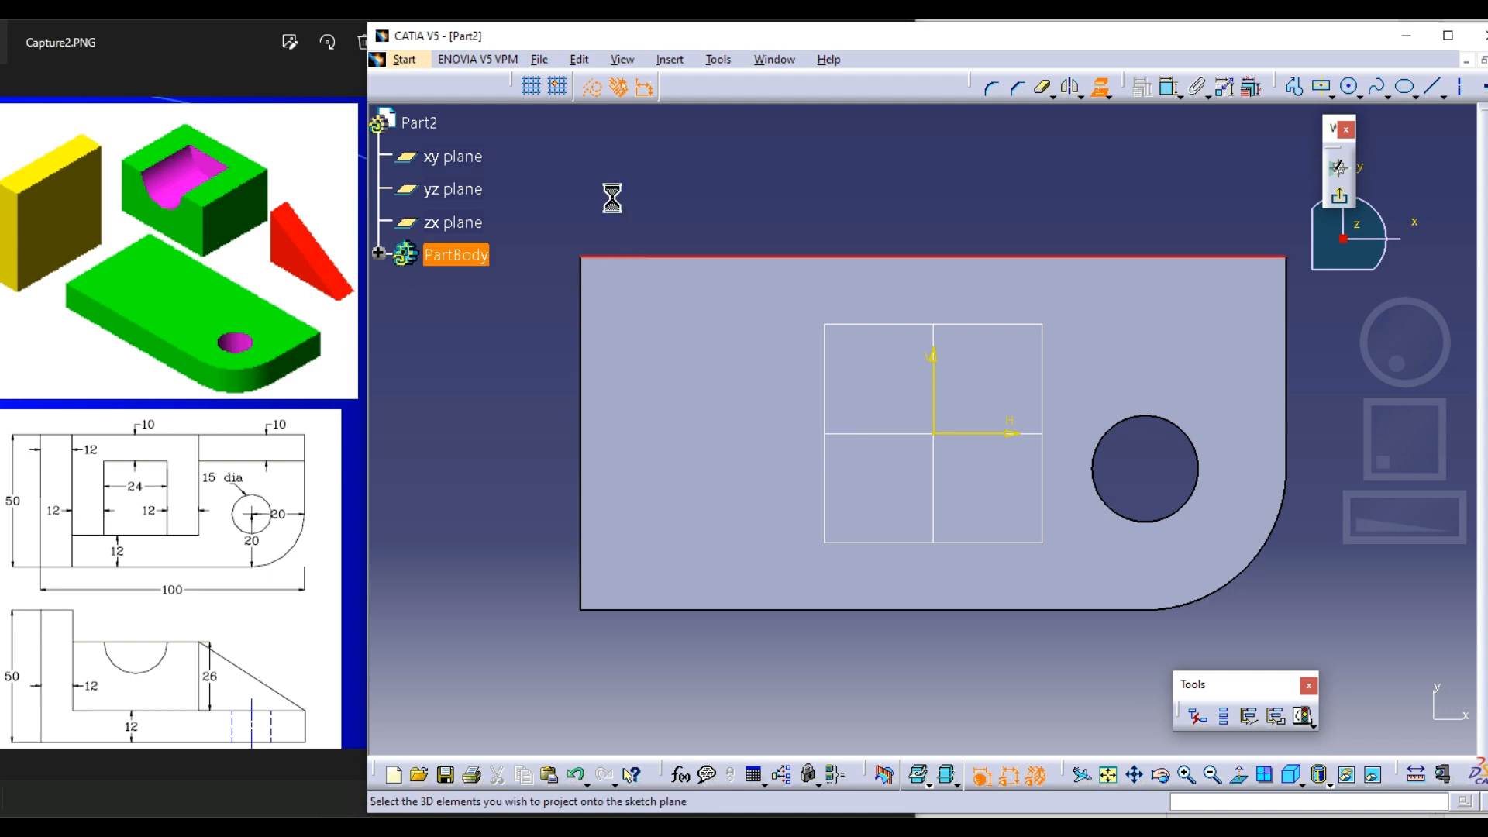
pyautogui.click(581, 326)
pyautogui.click(630, 610)
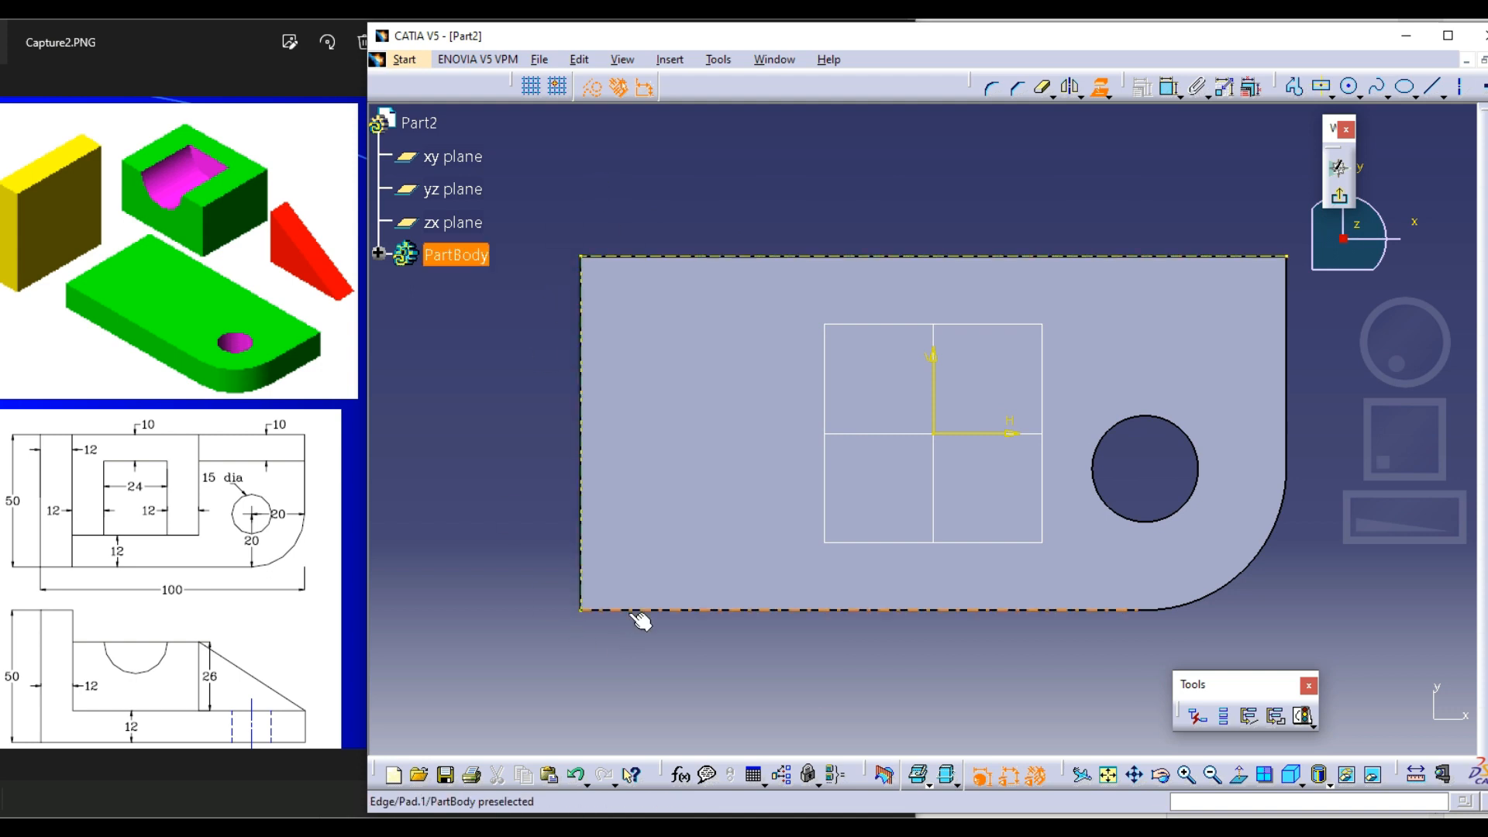
pyautogui.click(592, 89)
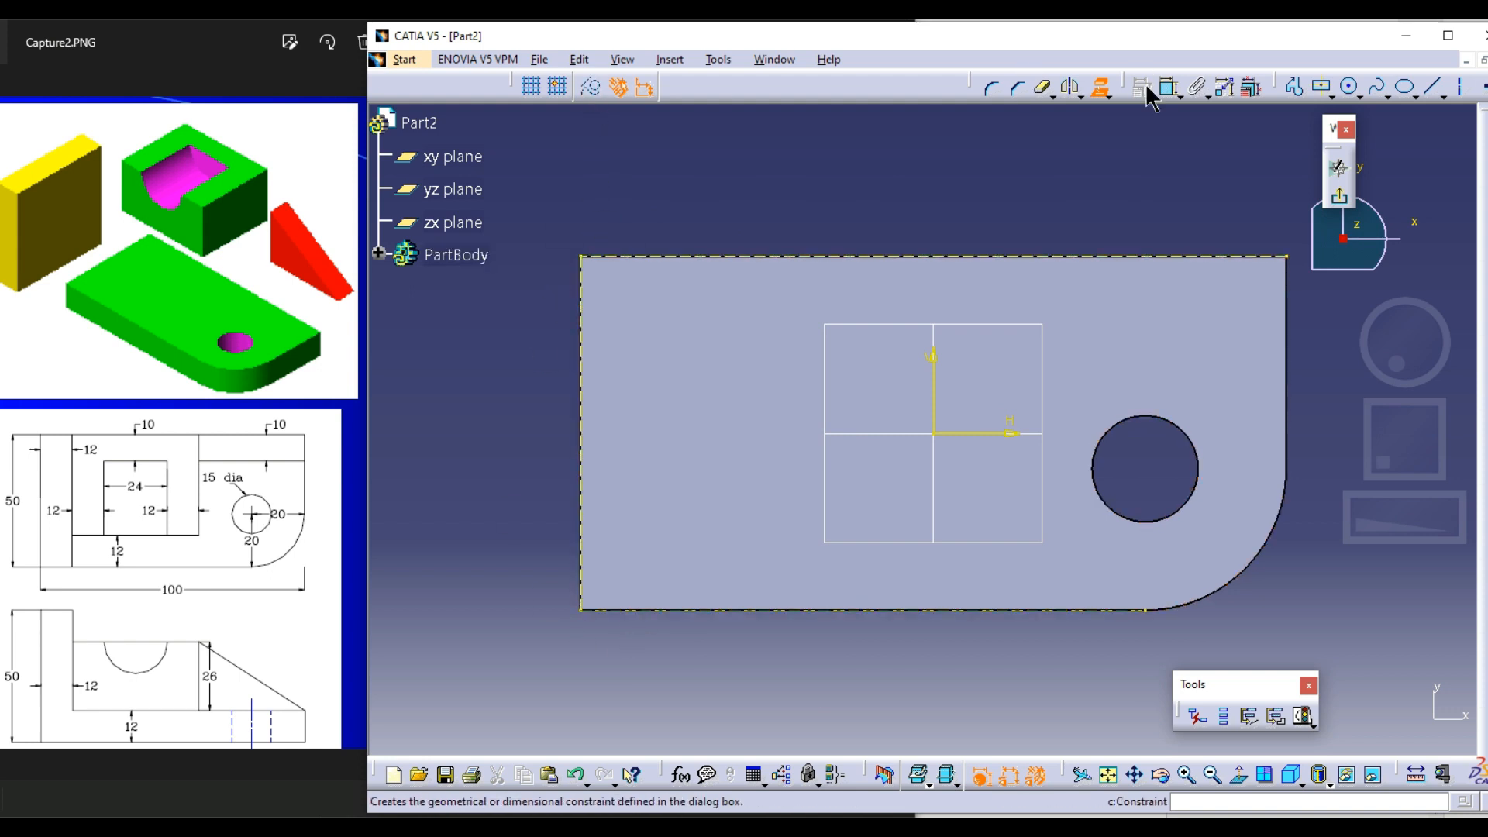
pyautogui.click(1100, 88)
# Draw a rectangle about 12 mm wide along the plate's square-cornered short edge, spanning the plate's full 50 mm depth
pyautogui.click(1330, 93)
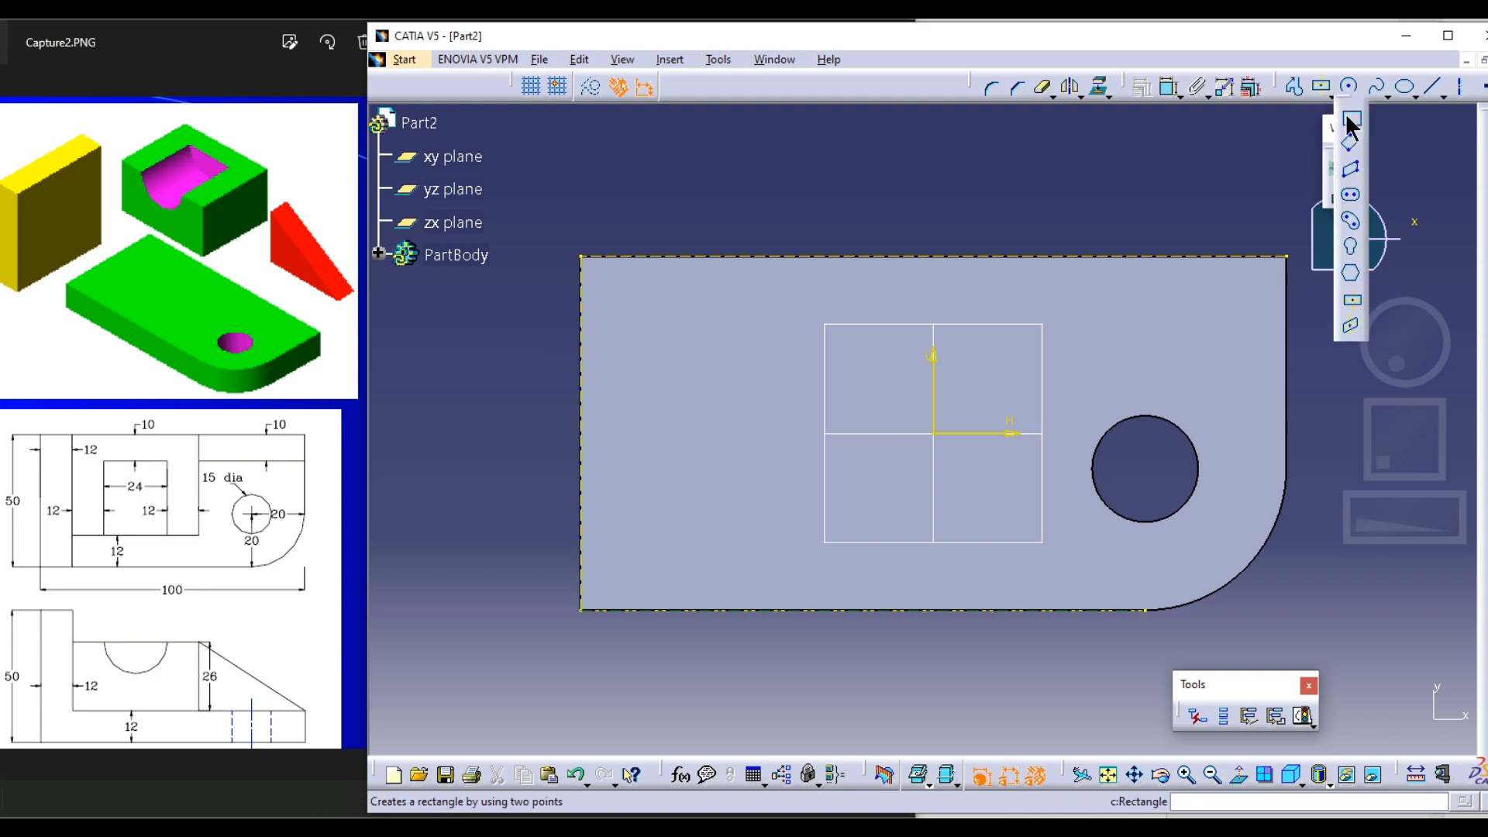
pyautogui.click(1347, 117)
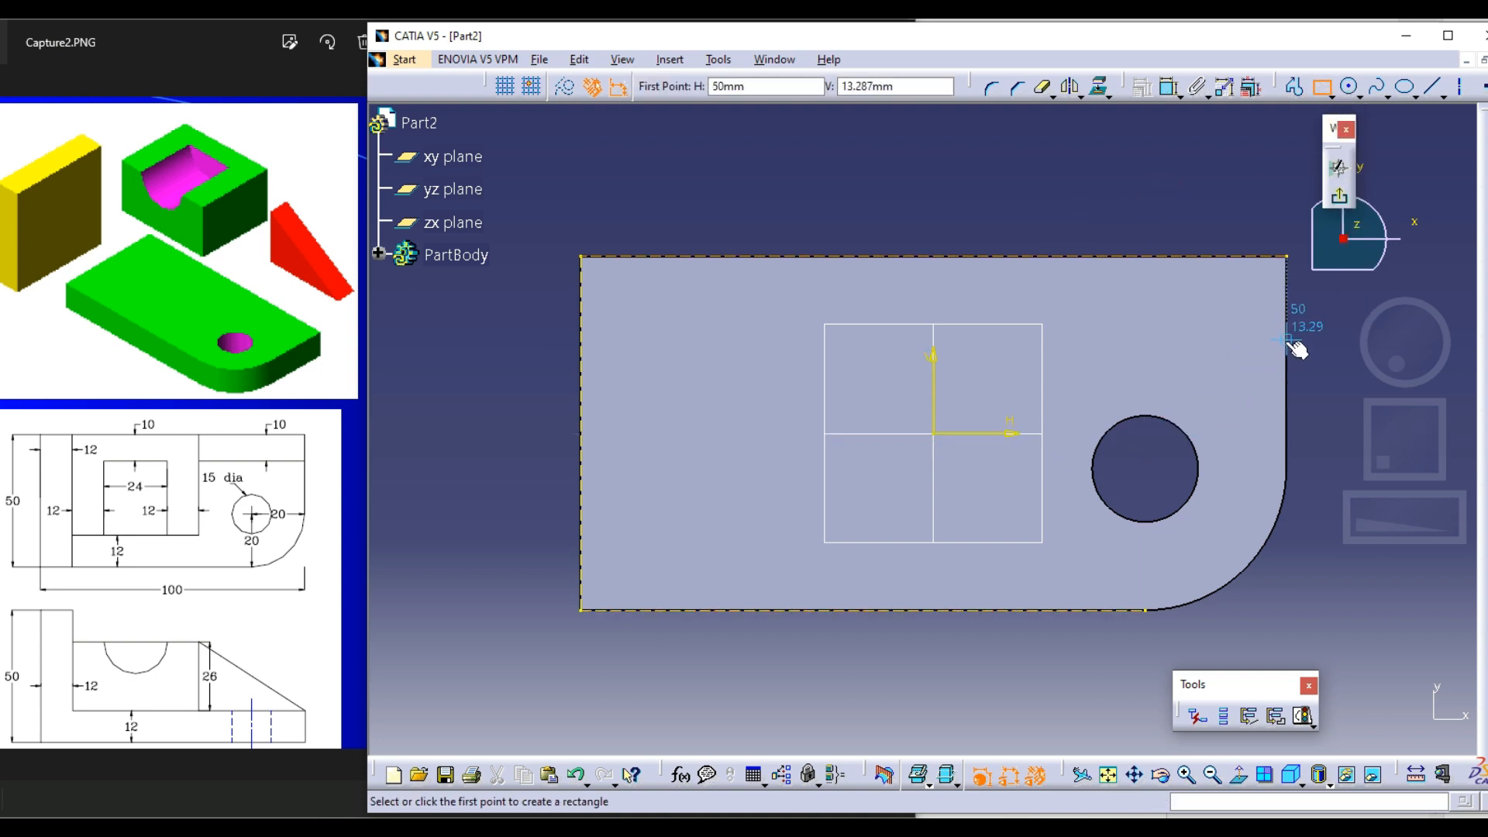
pyautogui.click(581, 256)
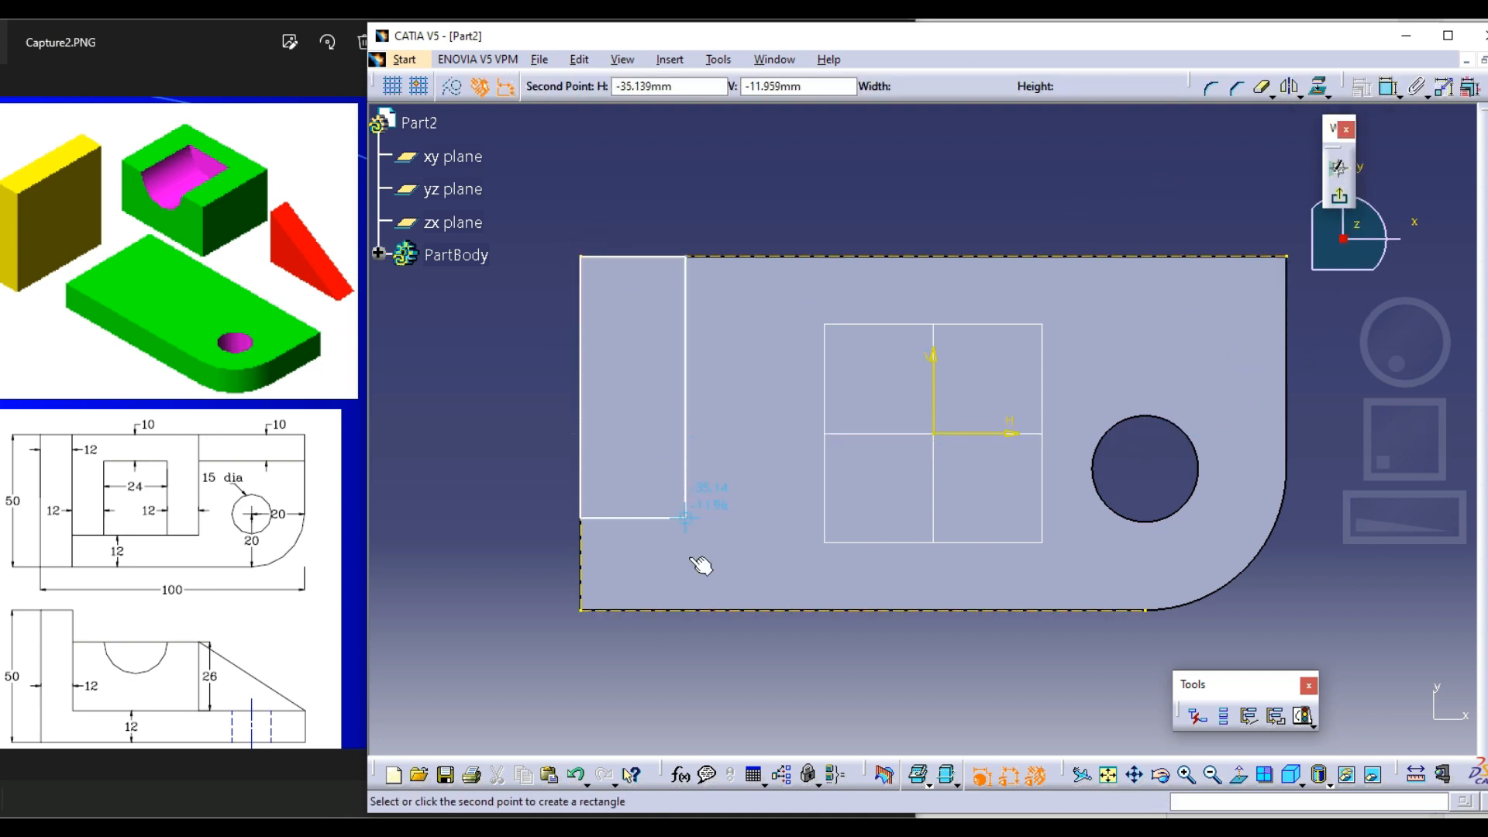
pyautogui.click(664, 610)
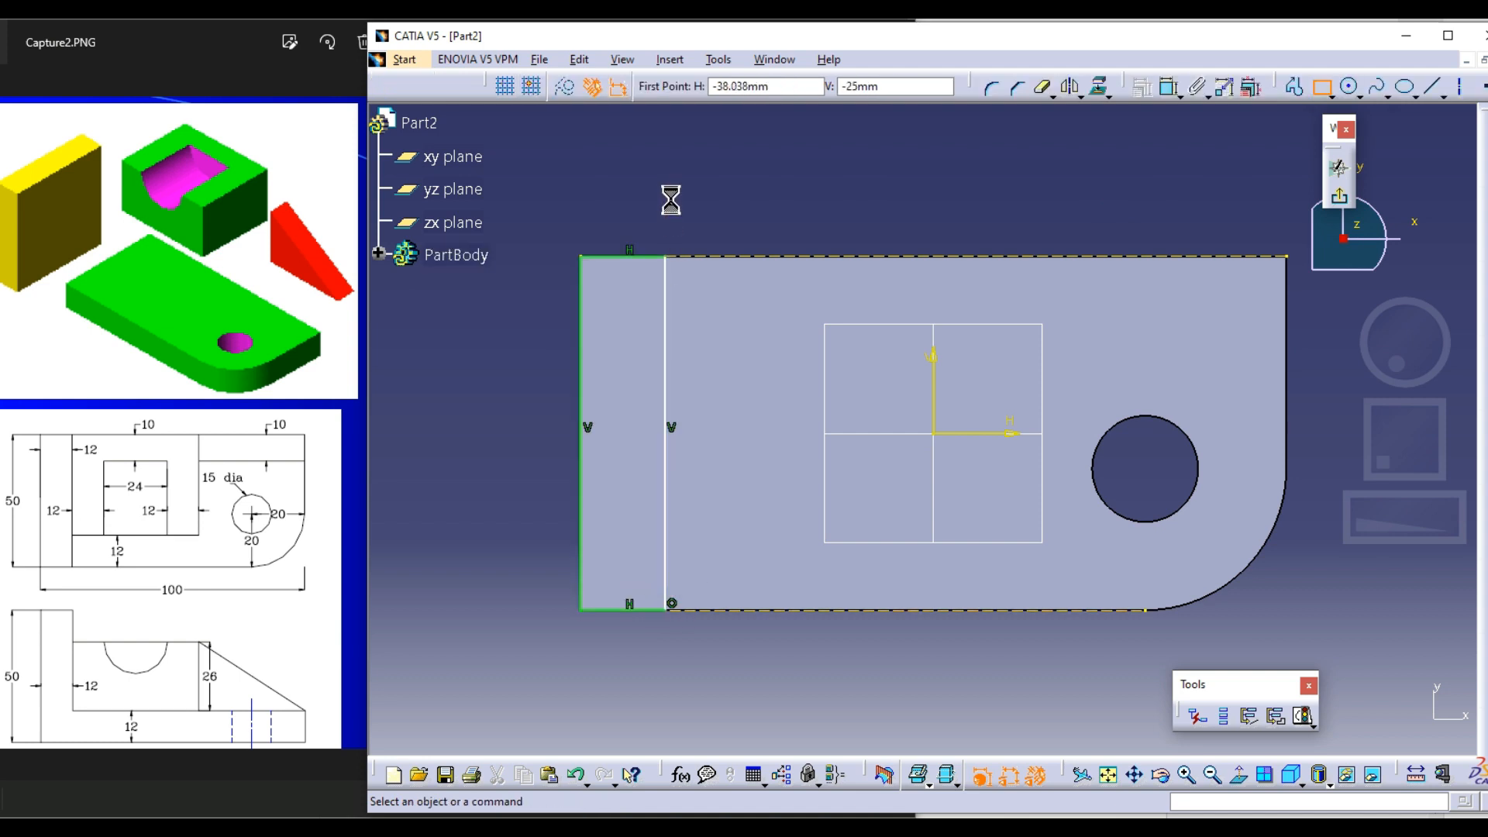
# Dimension the rectangle's short side, set it to 12 mm and exit the sketch
pyautogui.click(1142, 87)
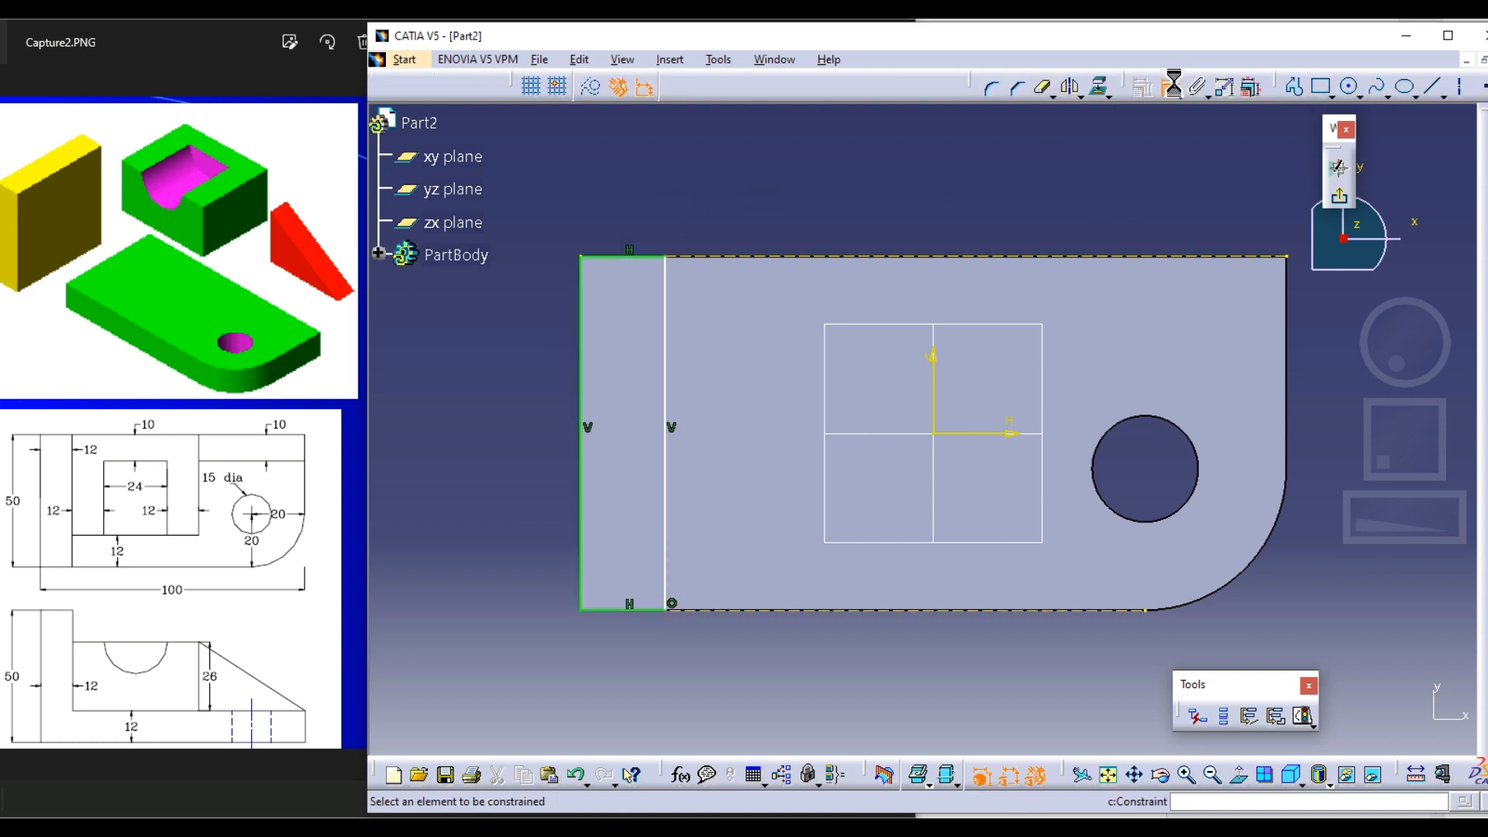
pyautogui.click(655, 256)
pyautogui.click(620, 221)
pyautogui.doubleClick(620, 221)
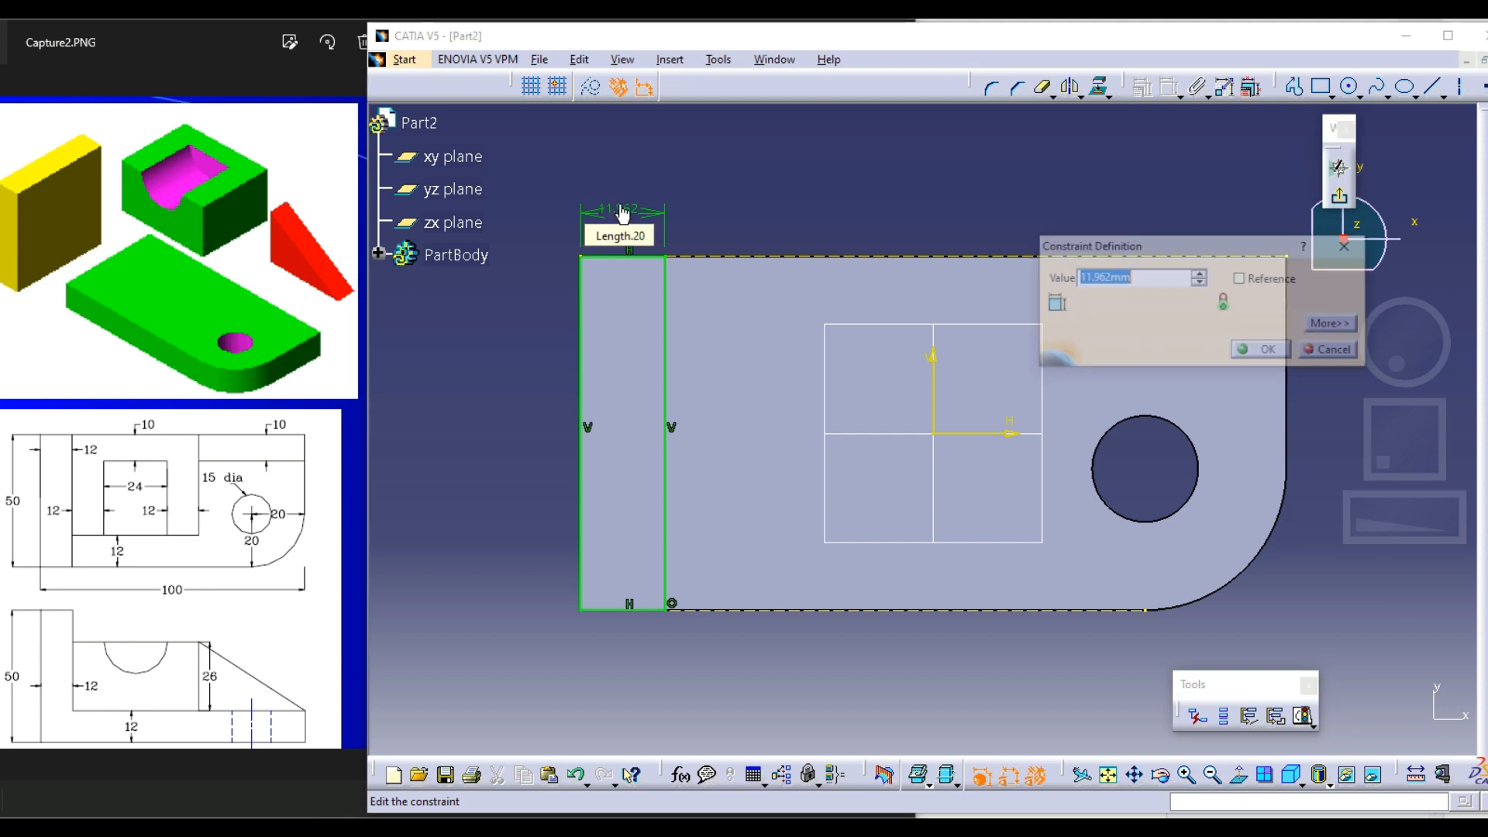
pyautogui.write('12mm')
pyautogui.press('Return')
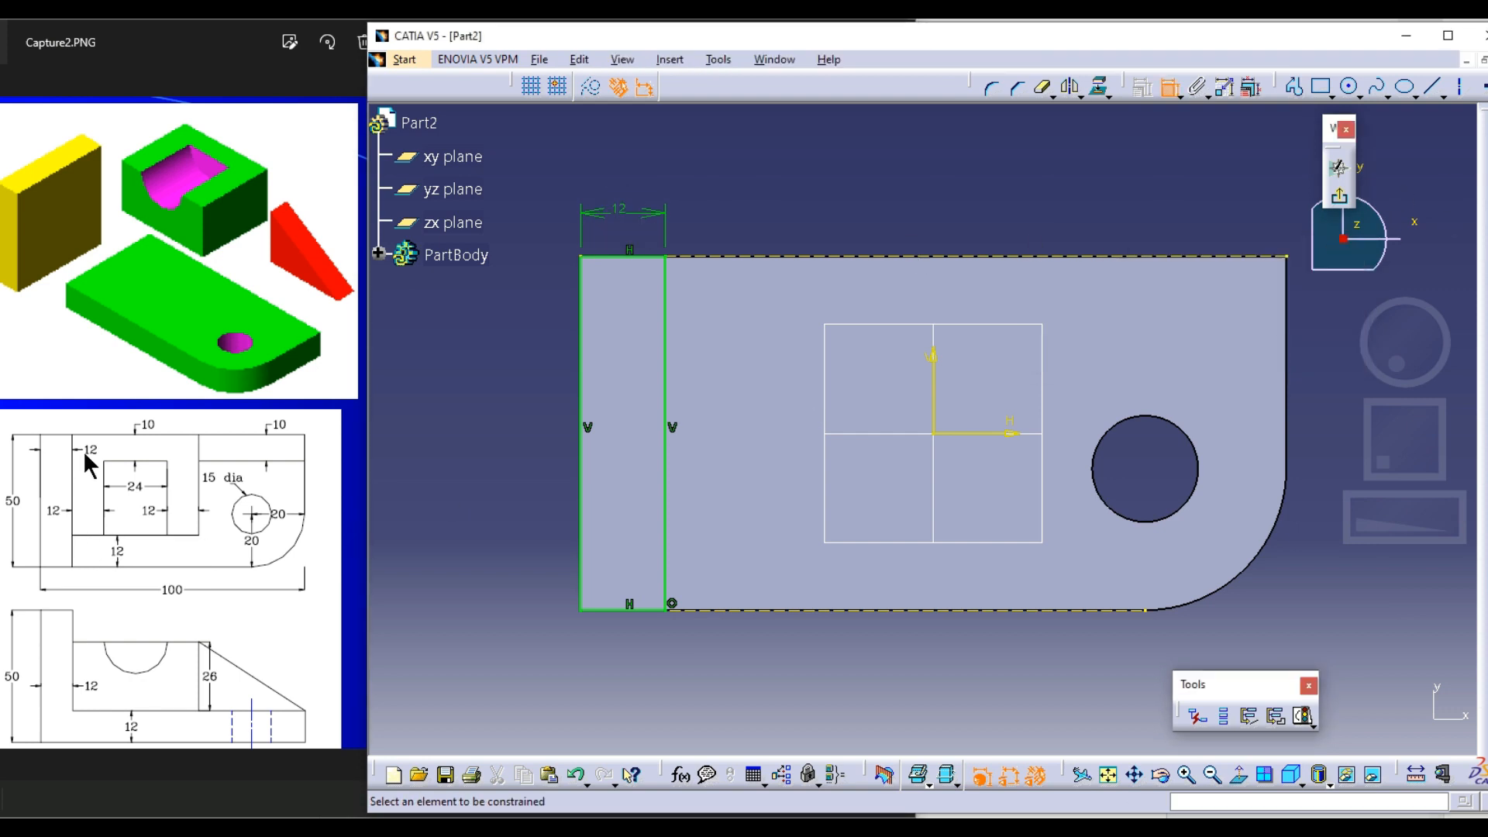
pyautogui.click(1339, 195)
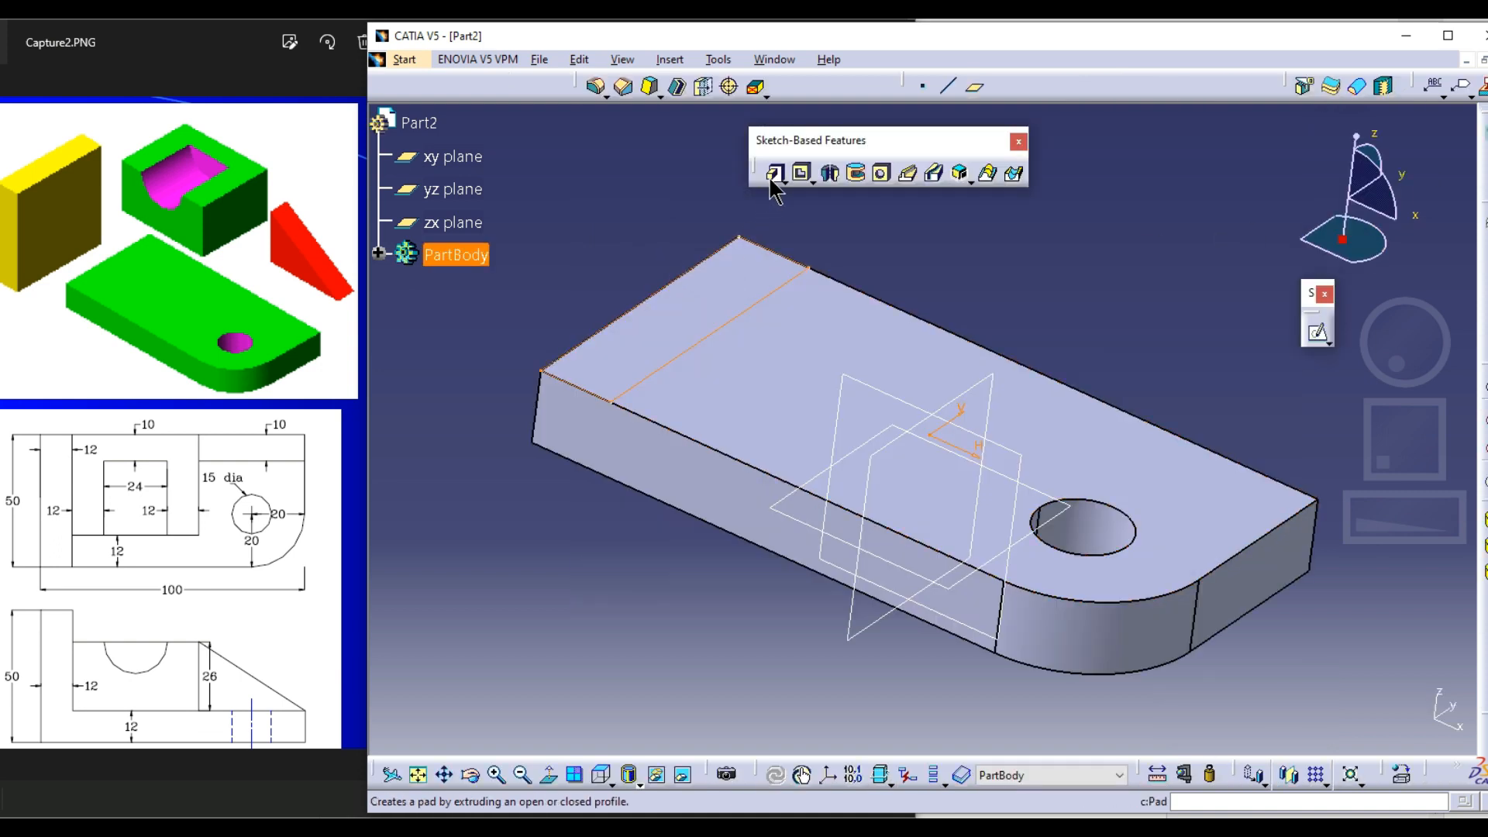
# Pad the rectangle sketch upward to a length of 38 mm to form the upright wall
pyautogui.click(773, 172)
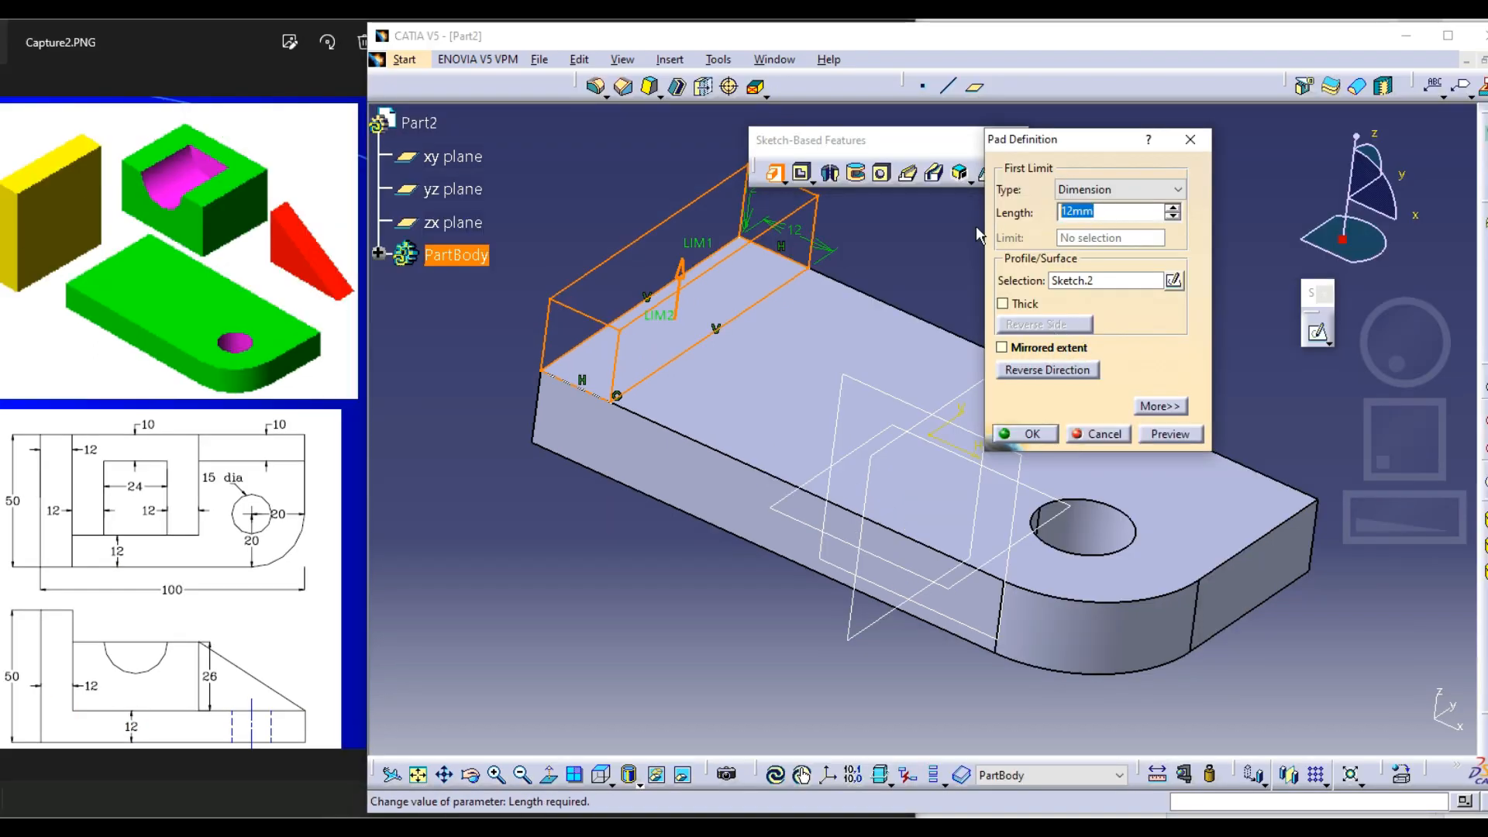
pyautogui.write('3')
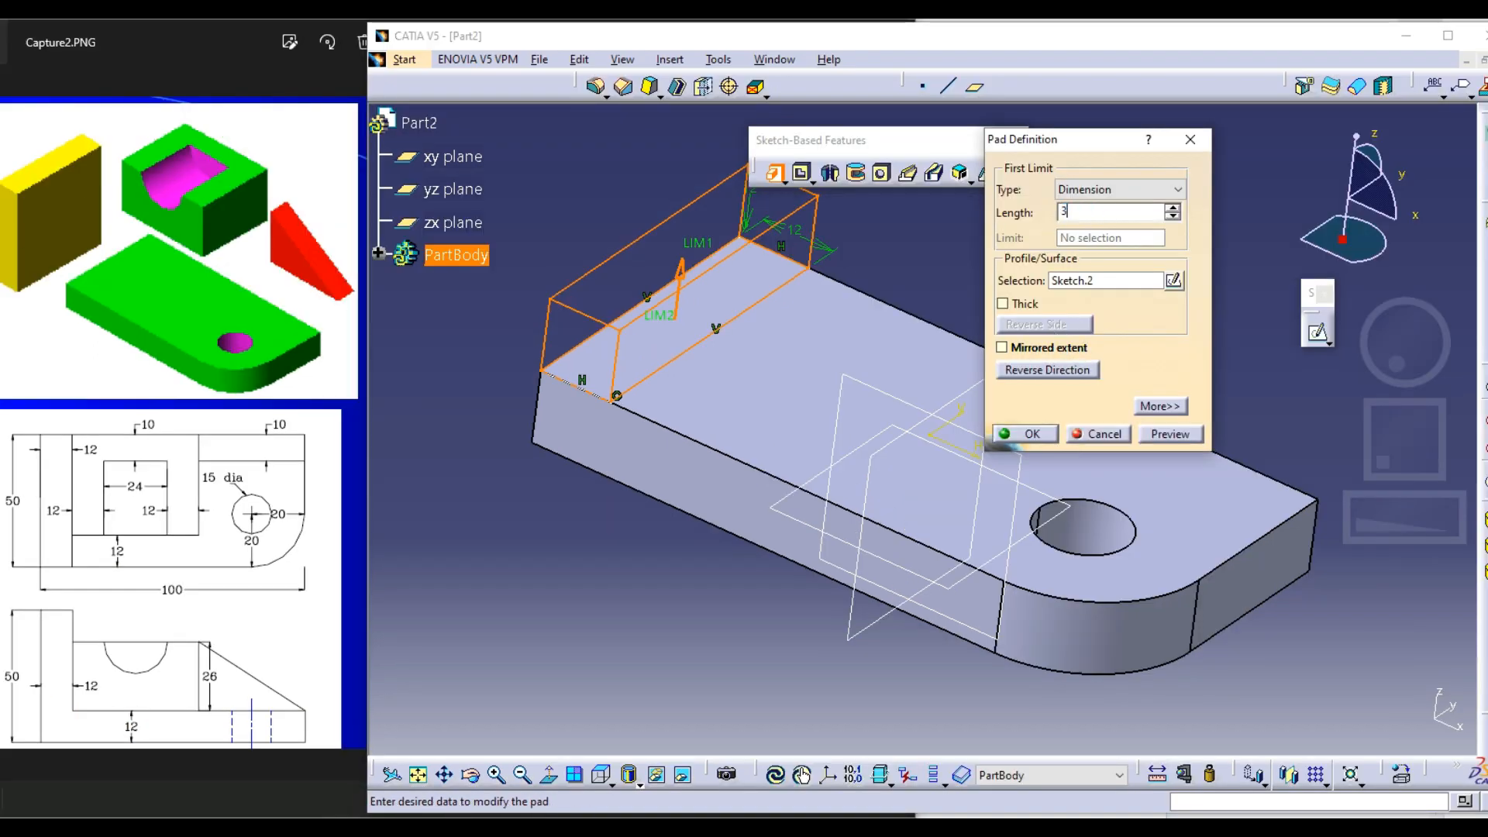
pyautogui.write('8')
pyautogui.press('Return')
pyautogui.click(1020, 264)
pyautogui.moveTo(1020, 263); pyautogui.dragTo(1036, 398, button='middle')
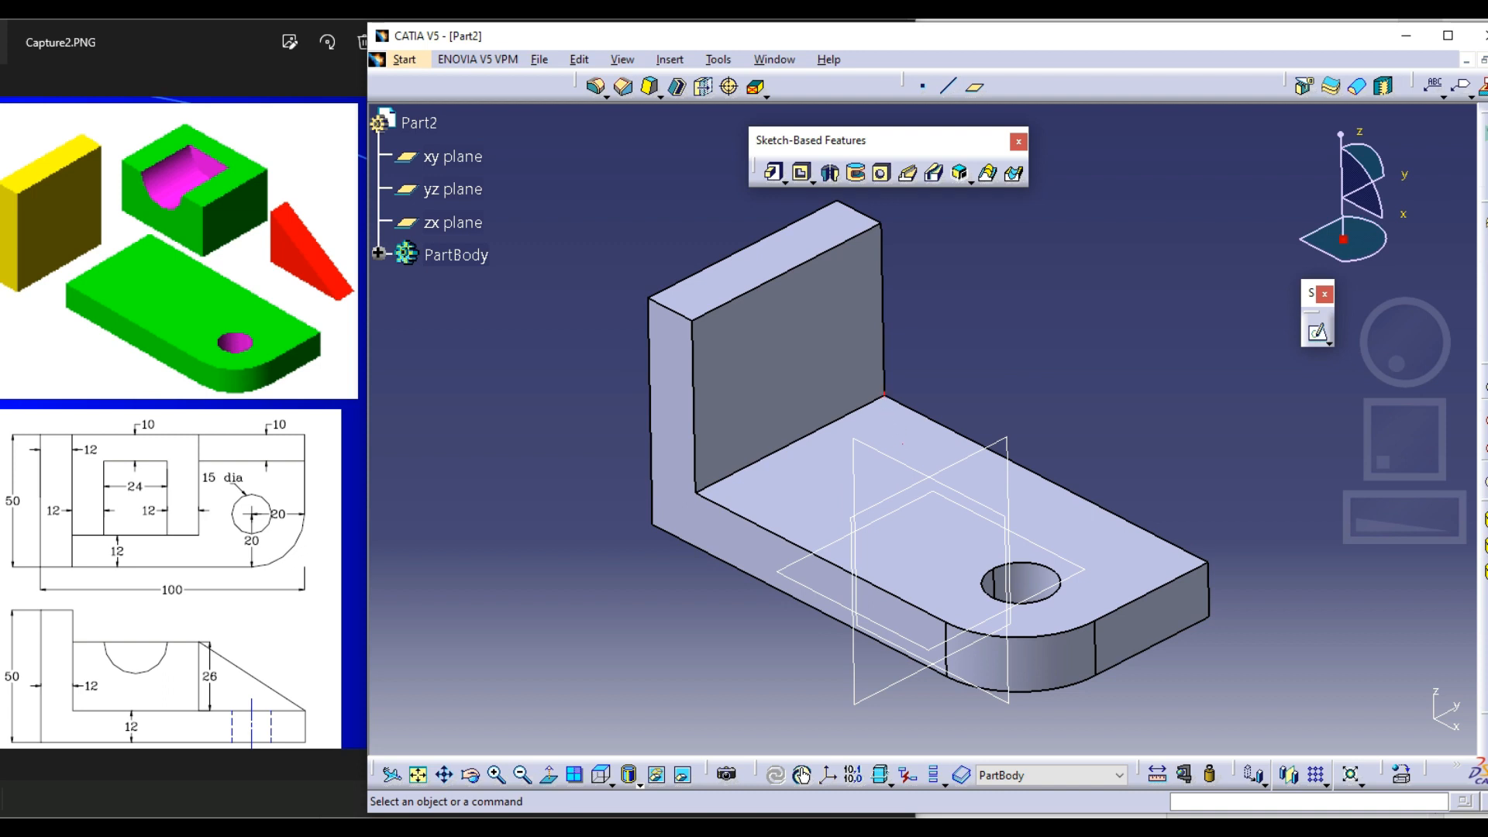
pyautogui.moveTo(888, 508); pyautogui.dragTo(973, 466)
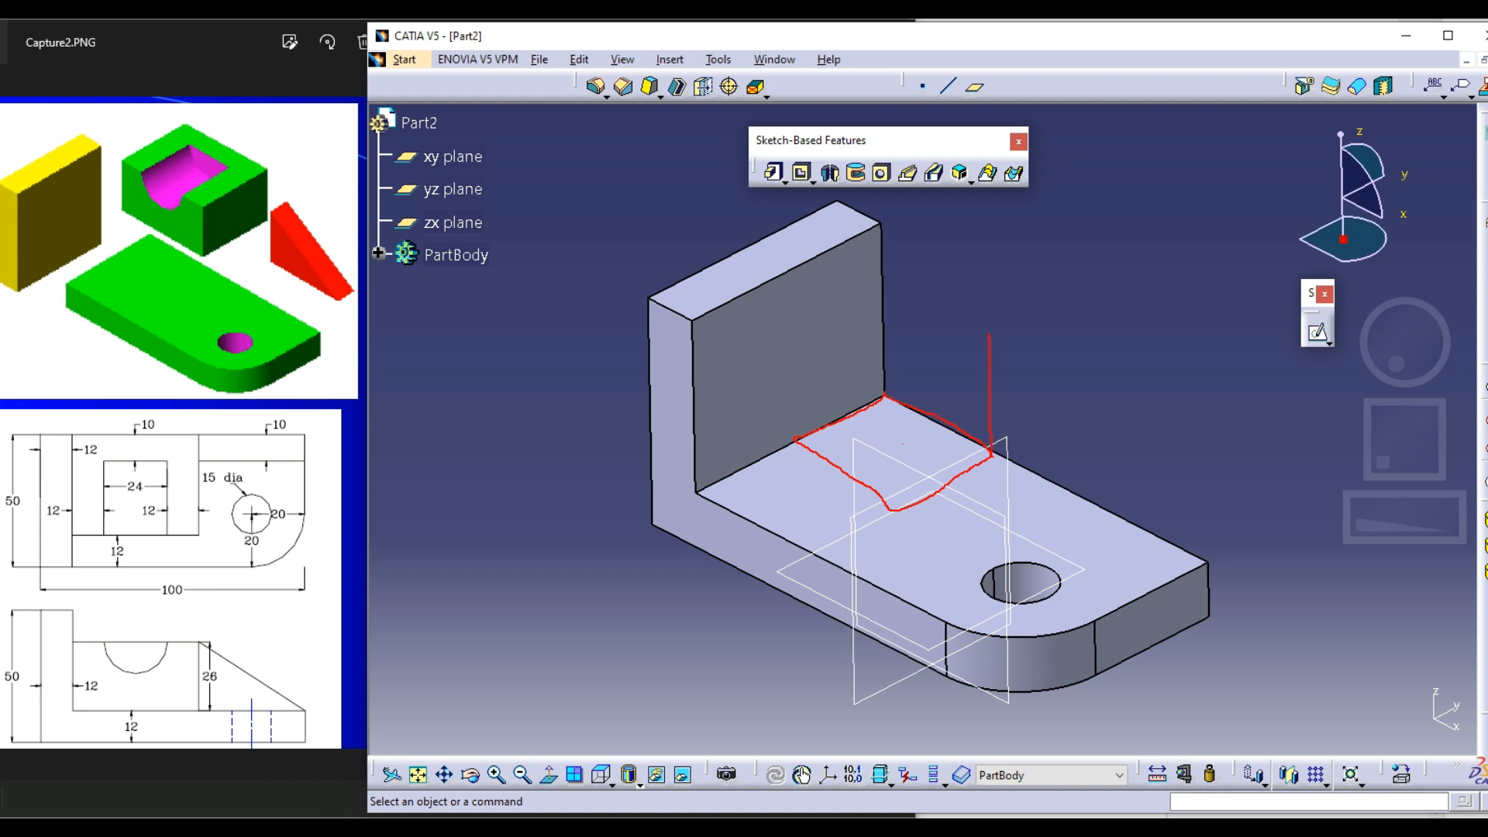
pyautogui.moveTo(882, 311)
pyautogui.mouseDown()
pyautogui.moveTo(808, 338)
pyautogui.moveTo(900, 426)
pyautogui.moveTo(896, 486)
pyautogui.mouseUp()
pyautogui.moveTo(901, 431); pyautogui.dragTo(968, 380)
pyautogui.moveTo(786, 353); pyautogui.dragTo(789, 428)
pyautogui.press('Escape')
# Start a sketch on the plate's upper face and project its straight rear edge and the wall's base edge as construction elements
pyautogui.click(1318, 333)
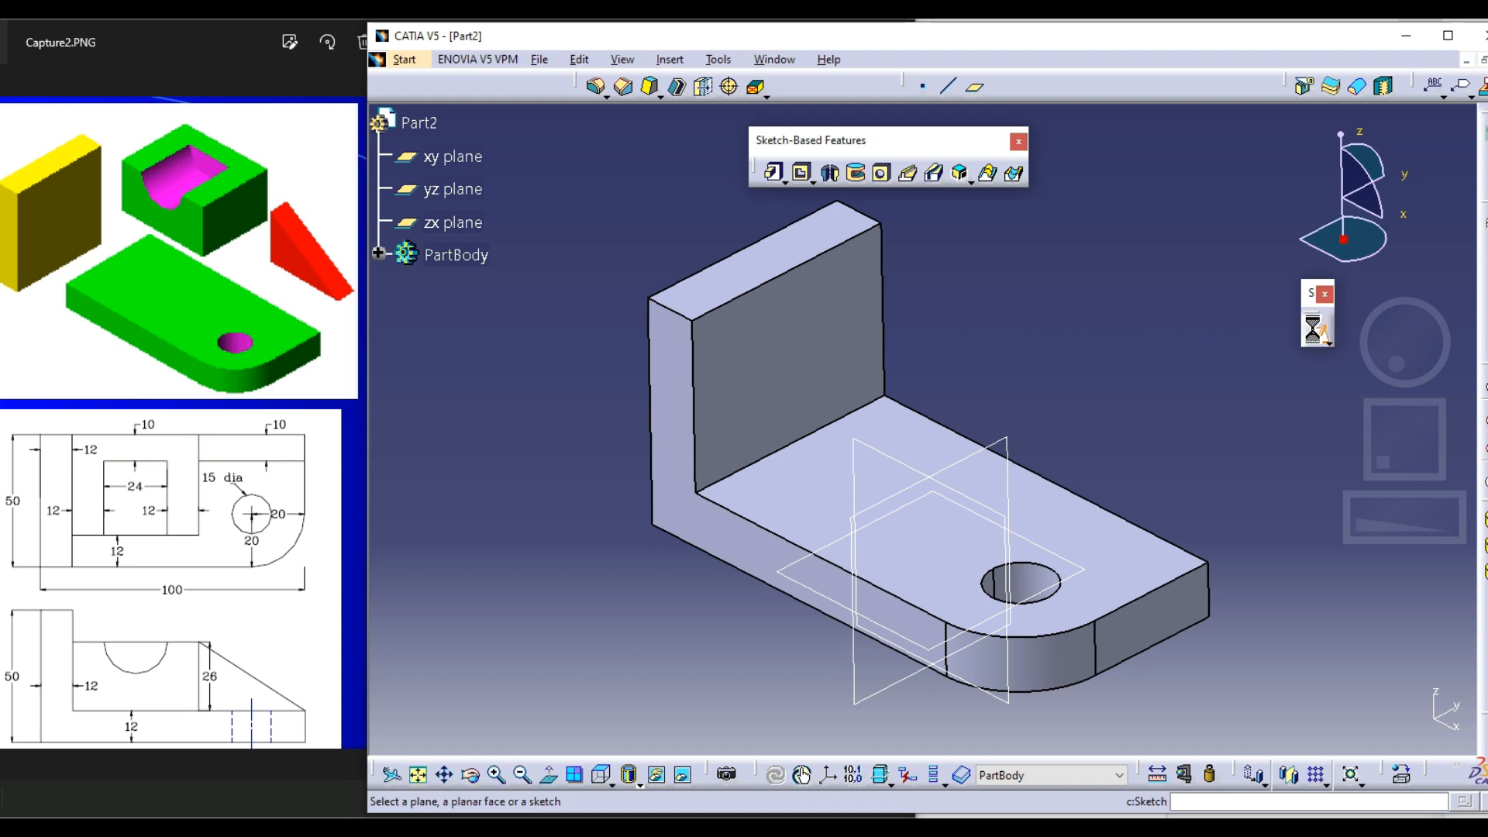
pyautogui.click(1114, 530)
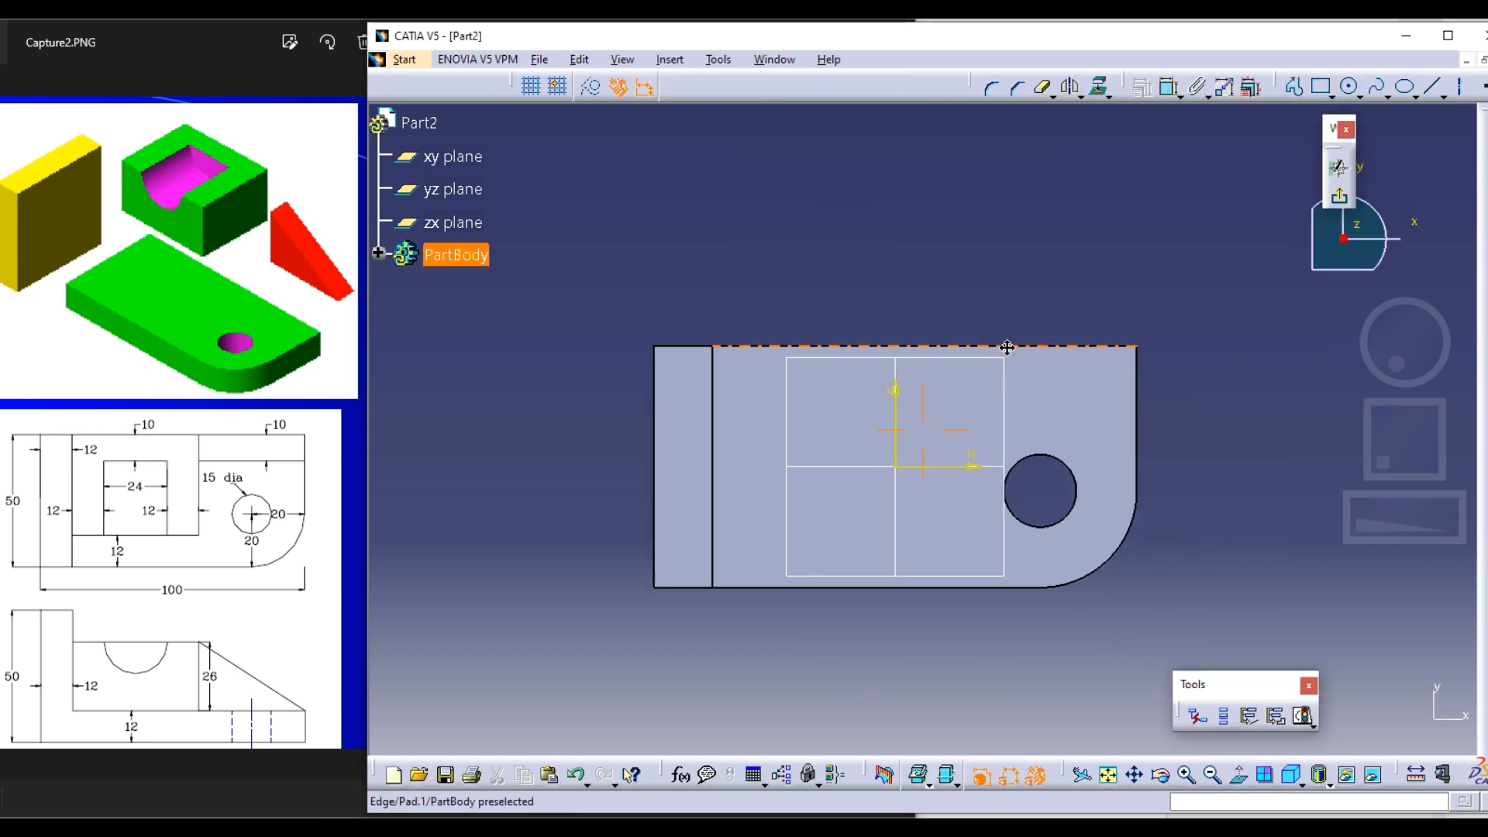
pyautogui.click(586, 89)
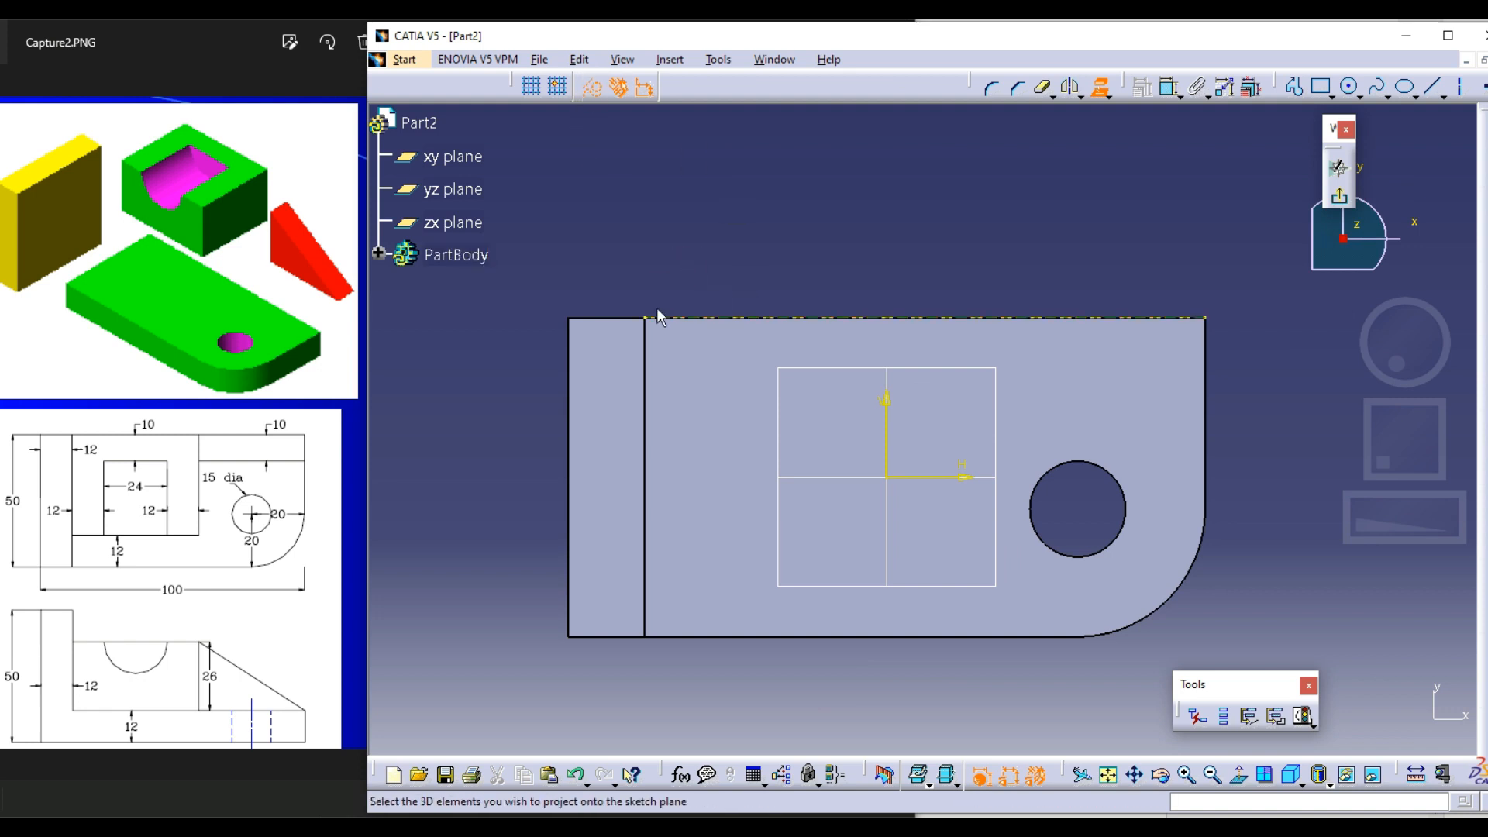
pyautogui.click(645, 350)
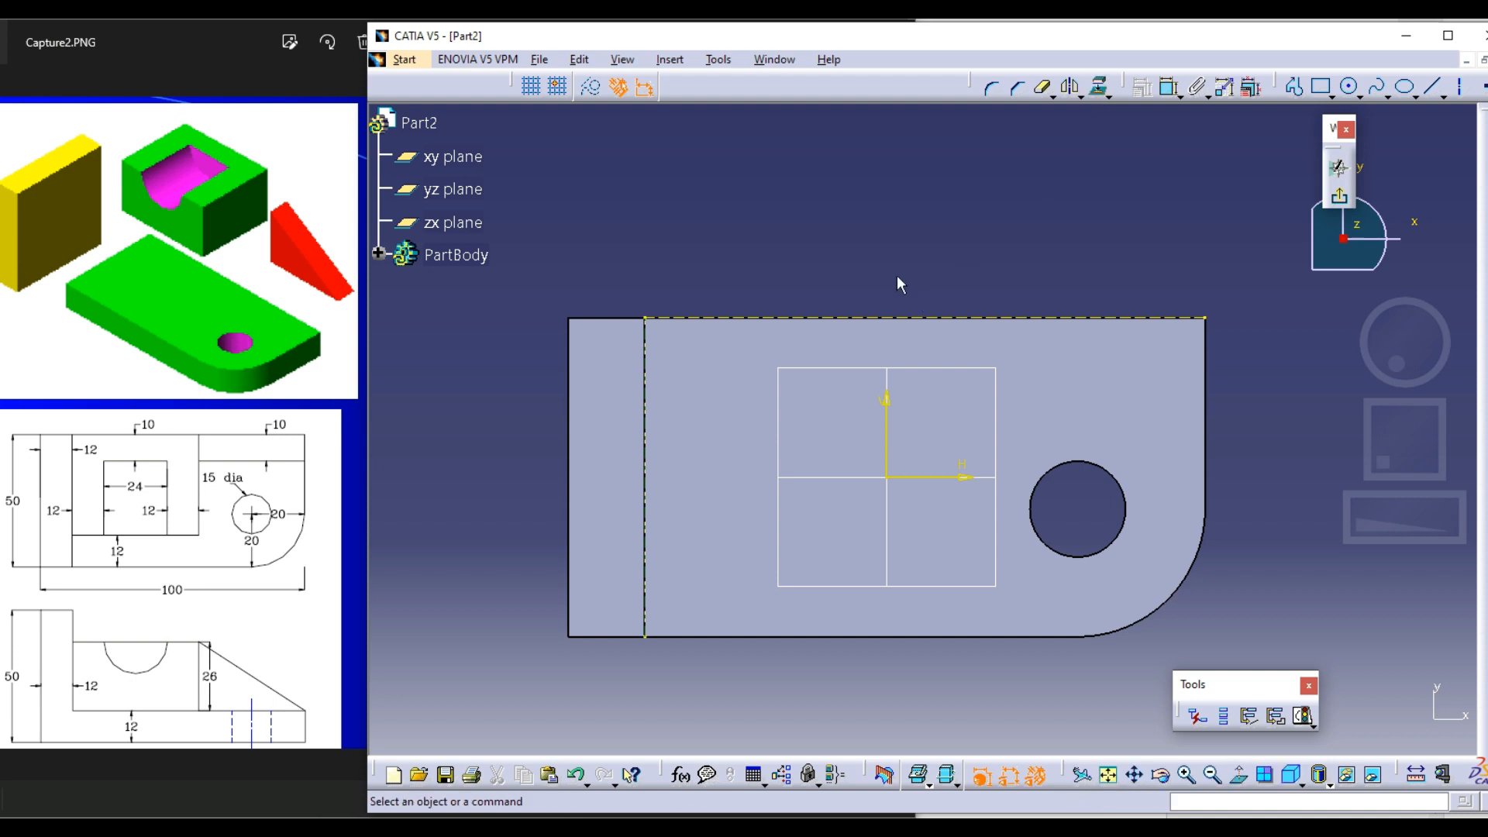
# Draw a rectangle about 42 mm wide and 32 mm deep from the corner where the two projected edges meet
pyautogui.click(1321, 86)
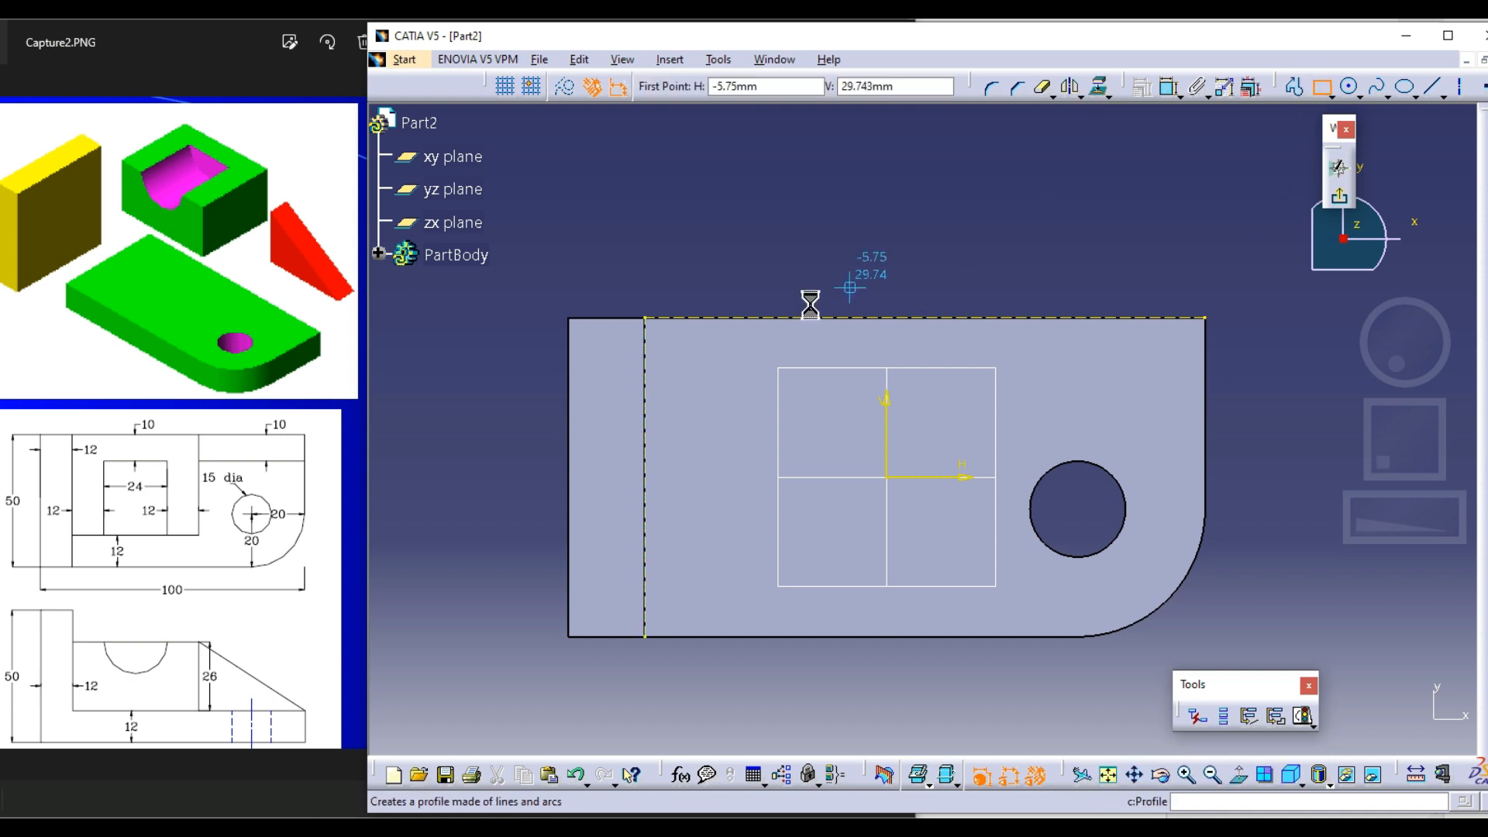
pyautogui.click(649, 321)
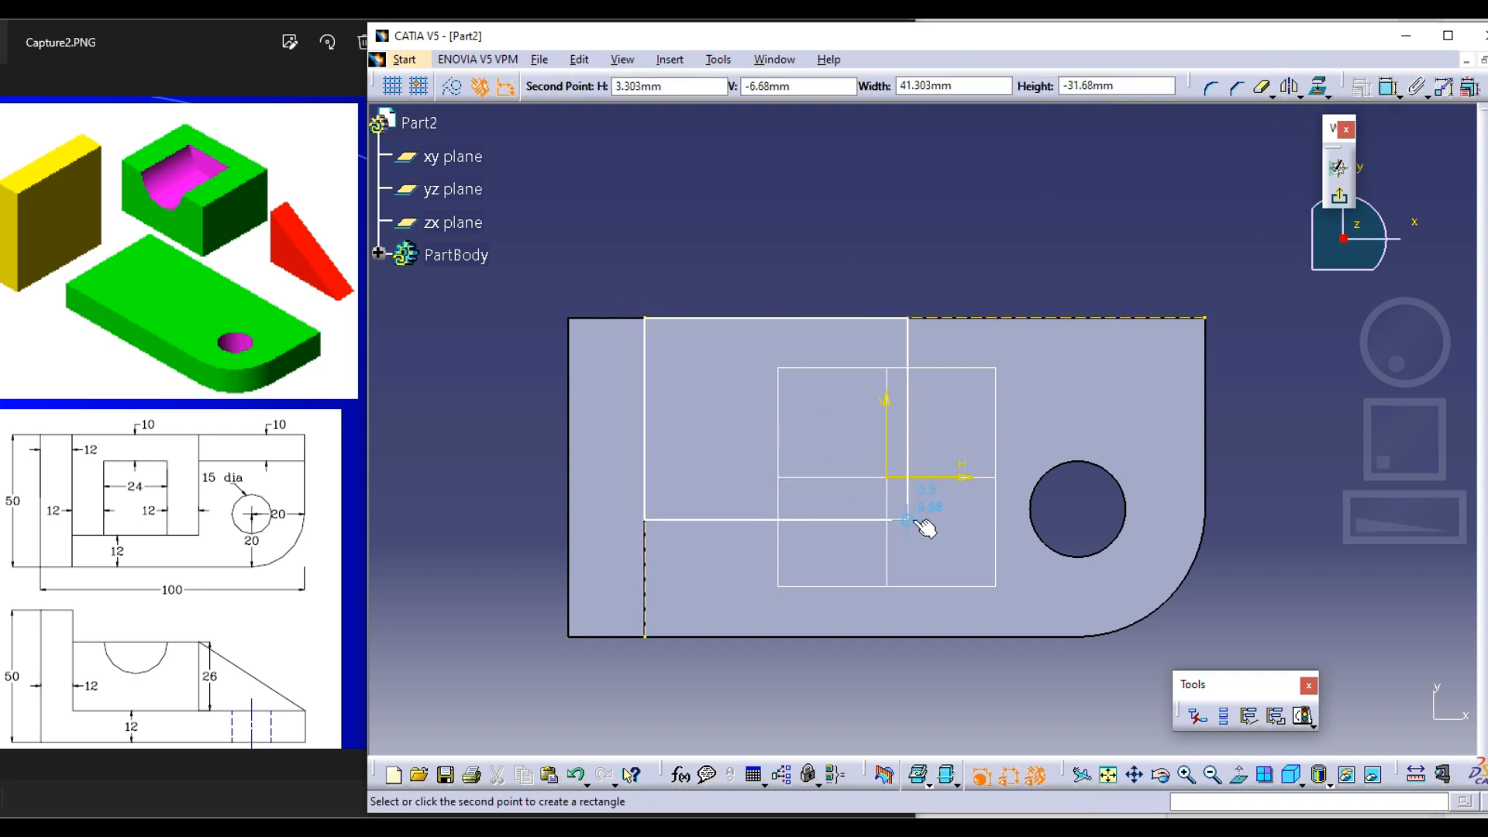
pyautogui.click(913, 519)
pyautogui.click(800, 179)
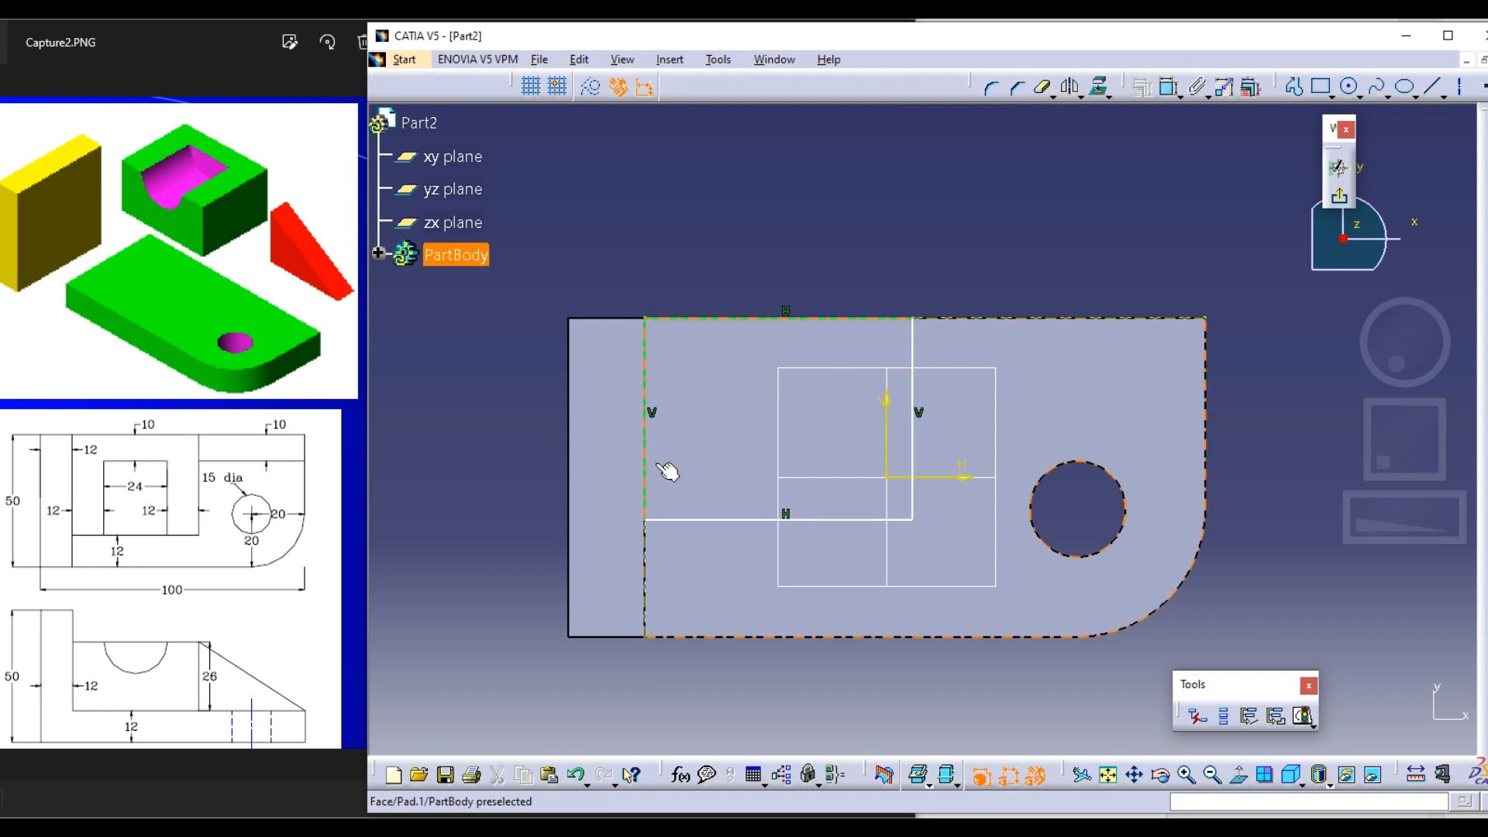
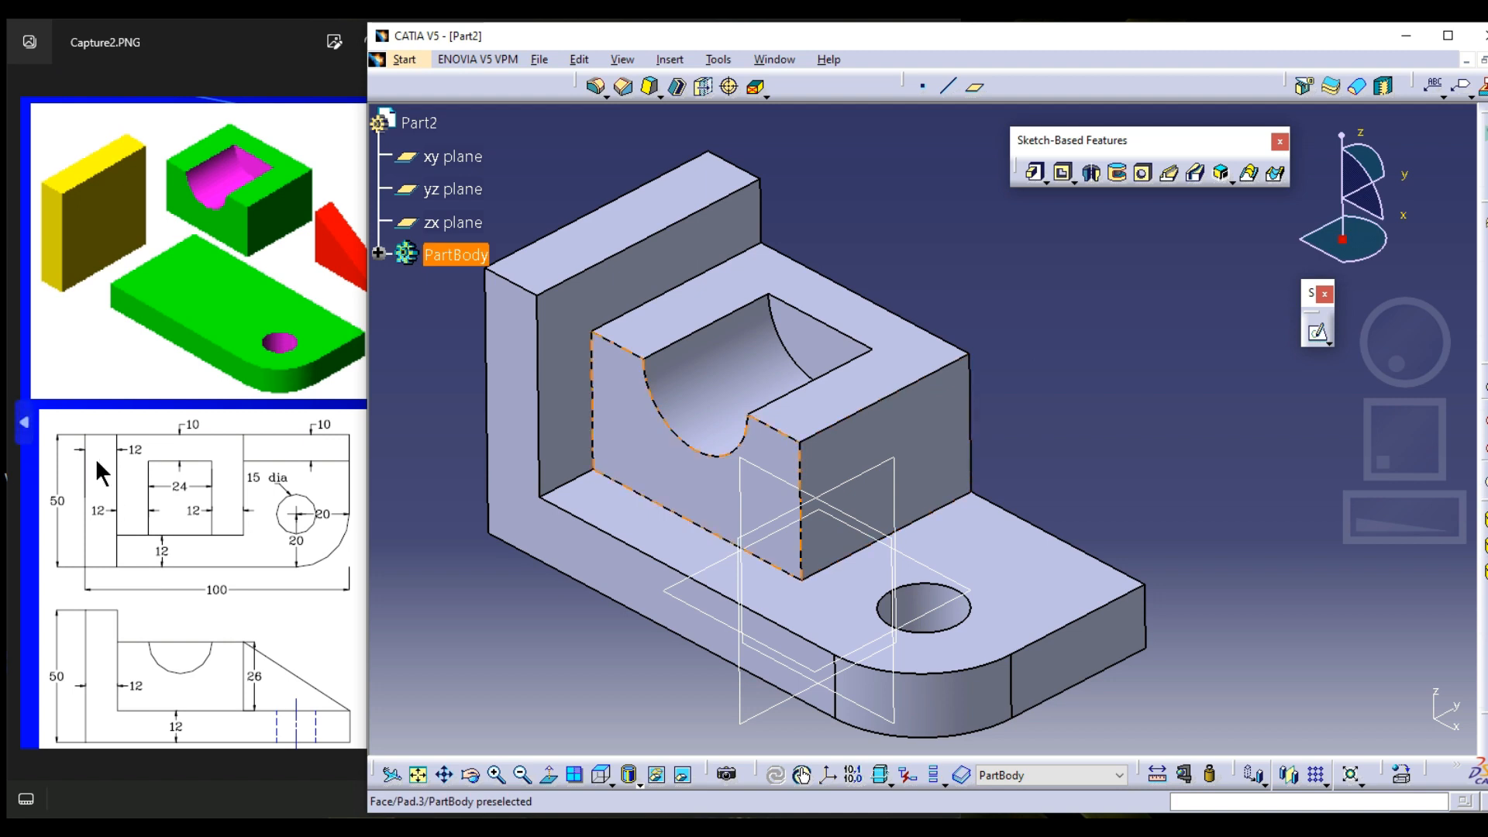
# Start a sketch on the plate's upper face and project its straight rear edge and the block's end edge as construction elements
pyautogui.click(306, 324)
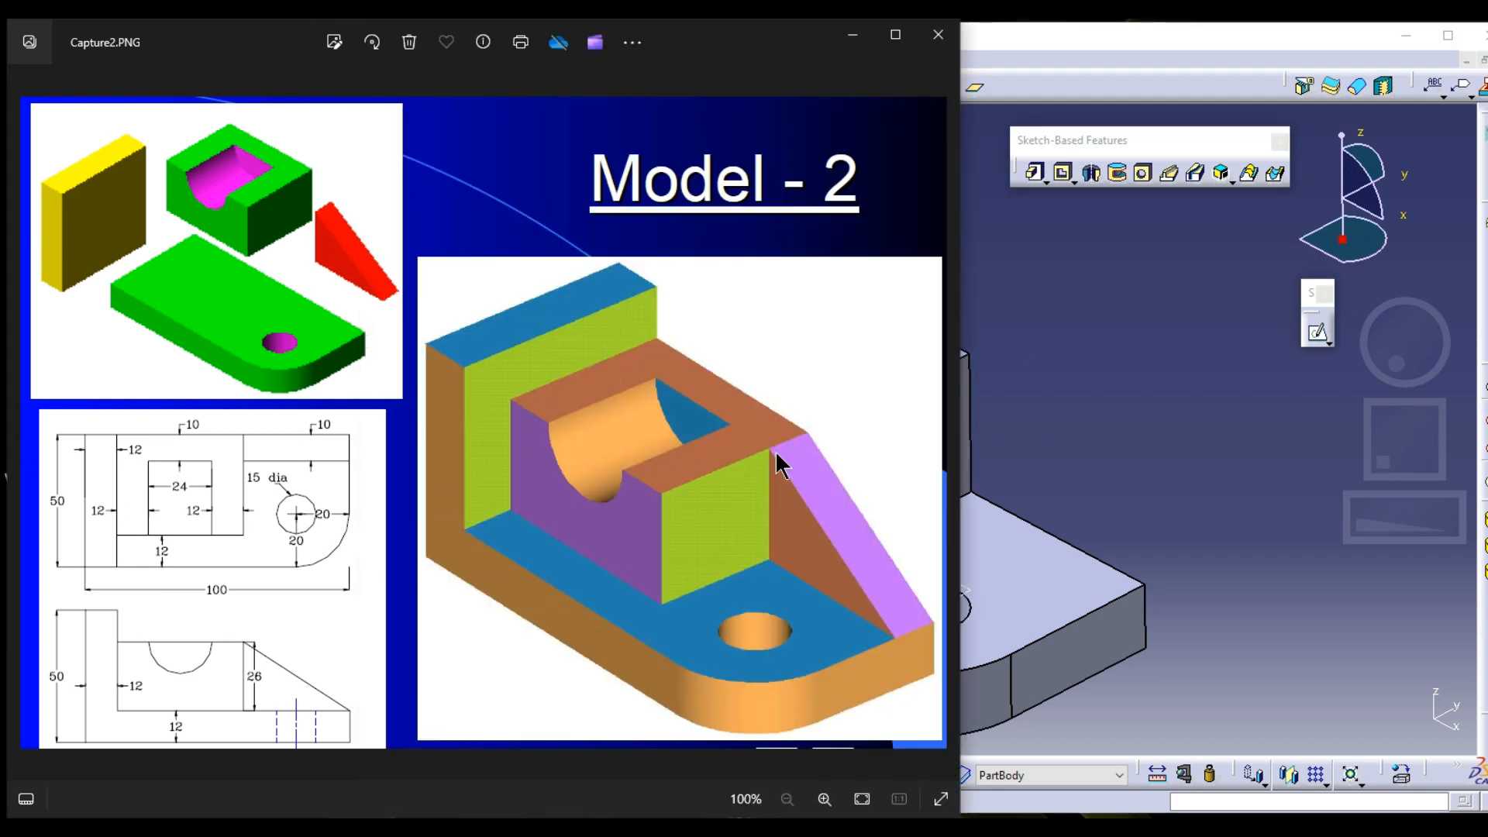
pyautogui.click(1181, 395)
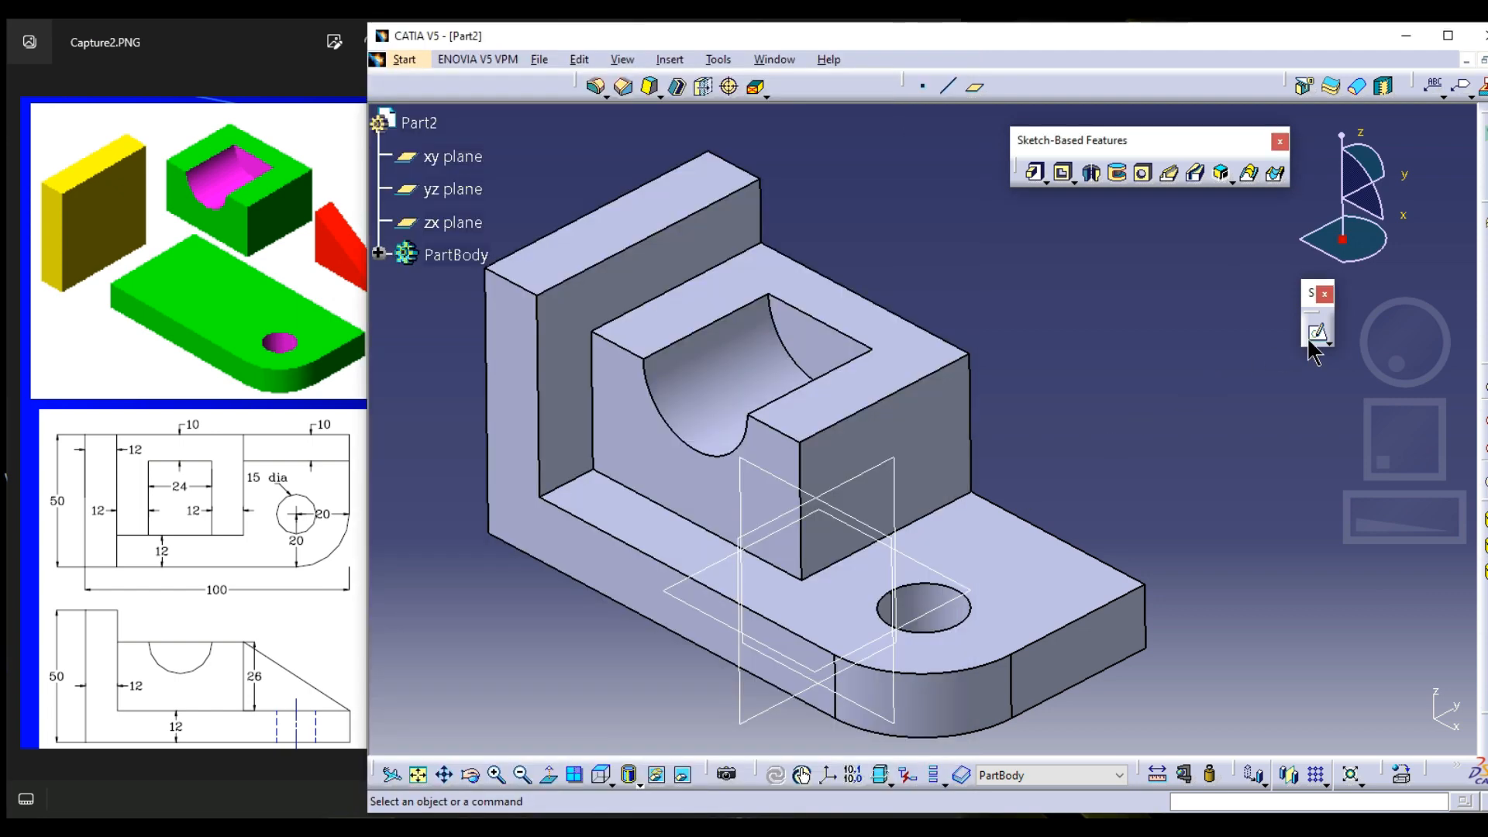
pyautogui.click(1051, 561)
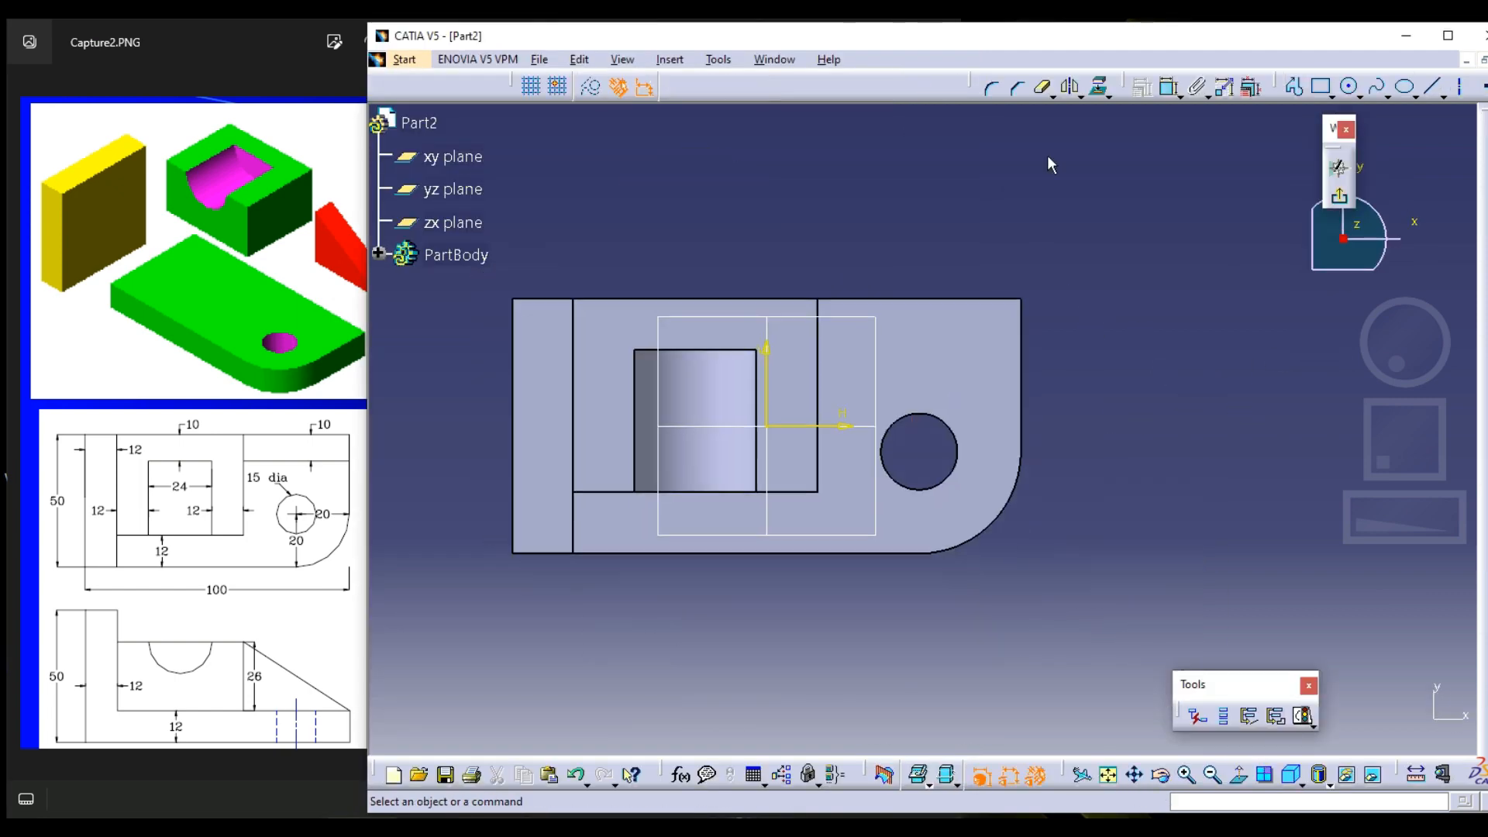
pyautogui.click(1099, 86)
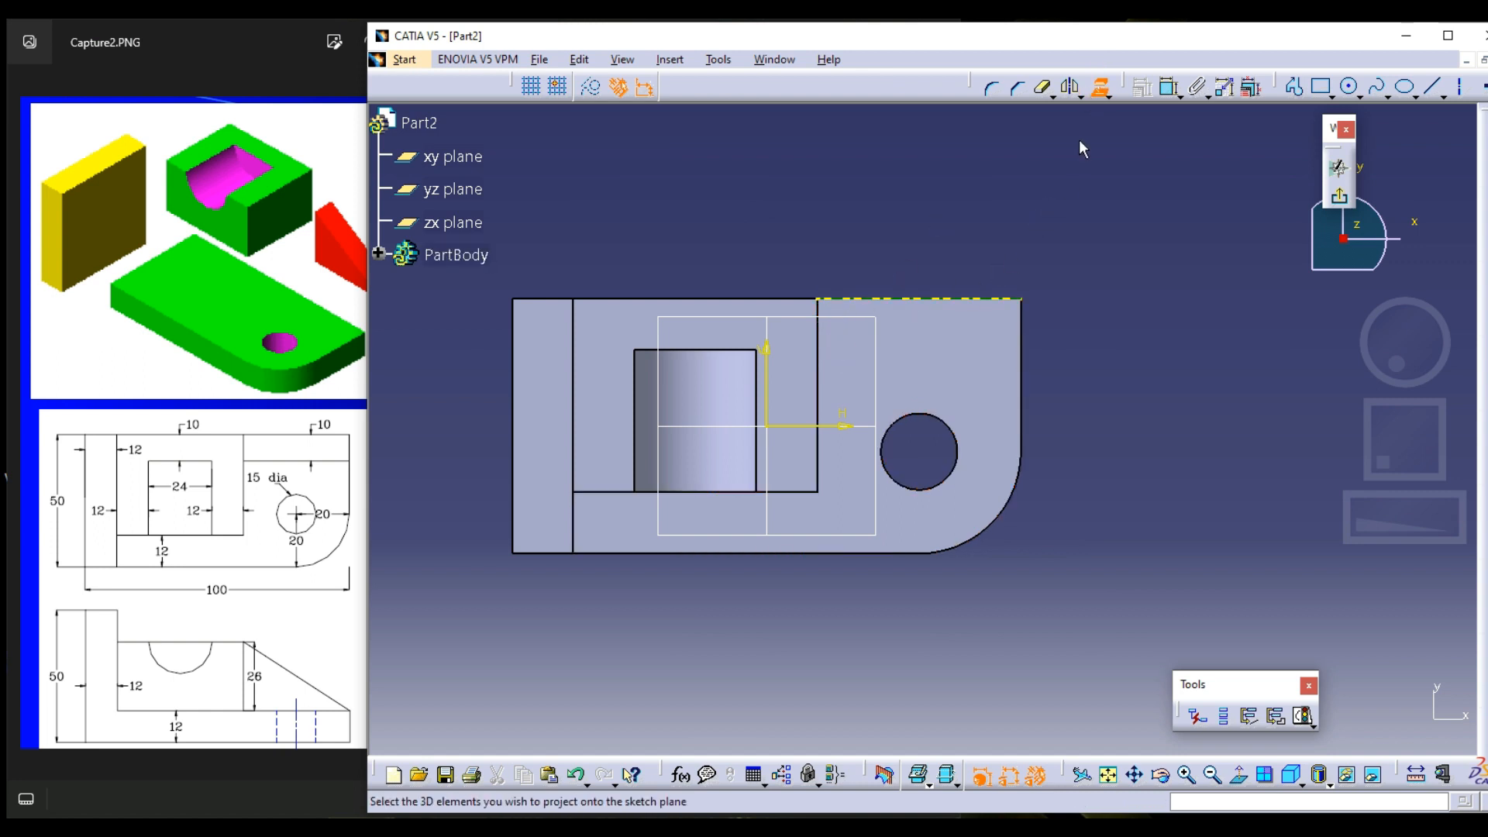
pyautogui.click(1099, 87)
pyautogui.click(1099, 86)
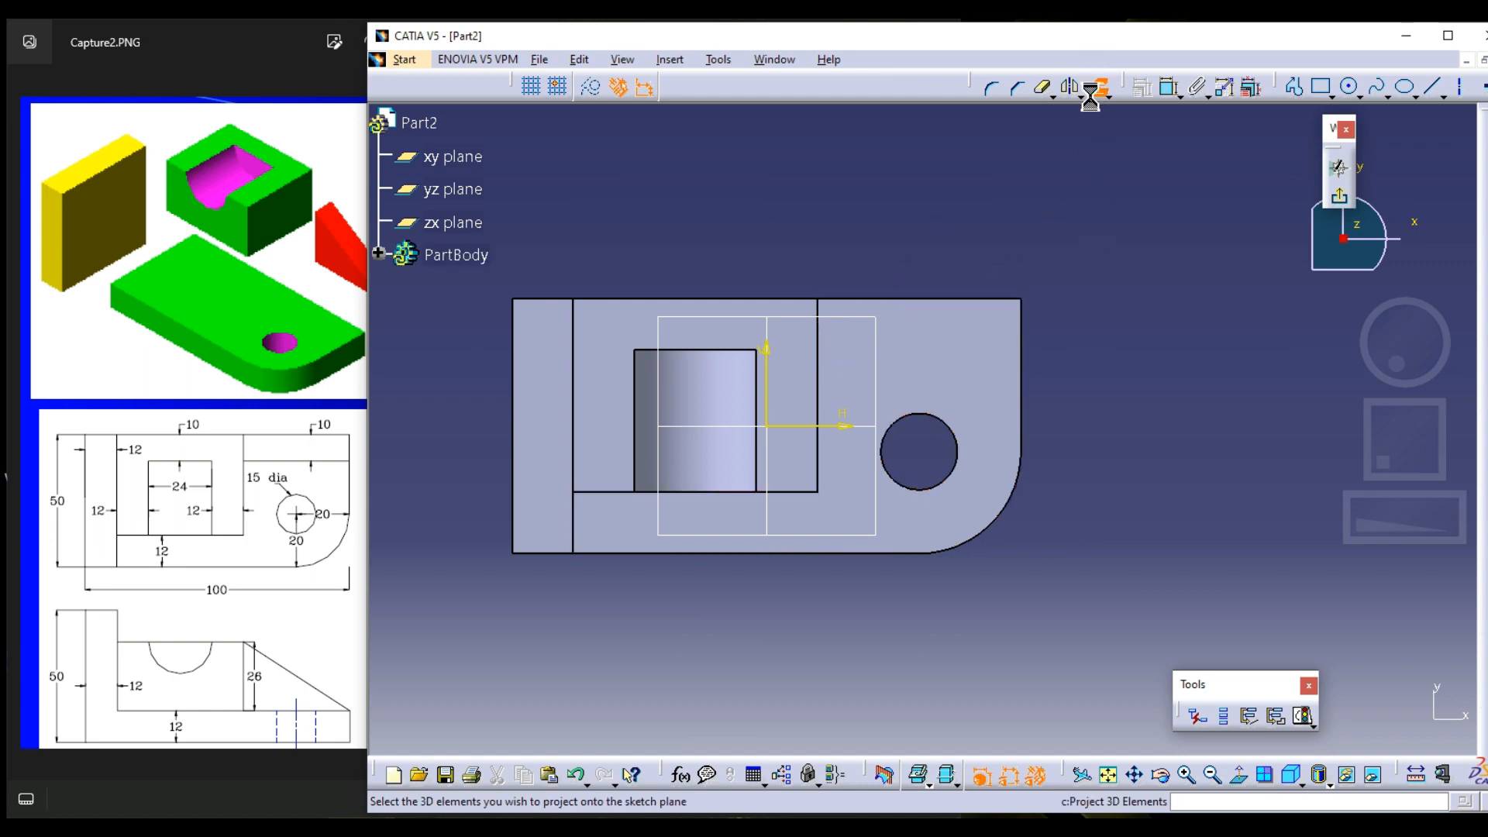
pyautogui.click(591, 86)
pyautogui.click(912, 300)
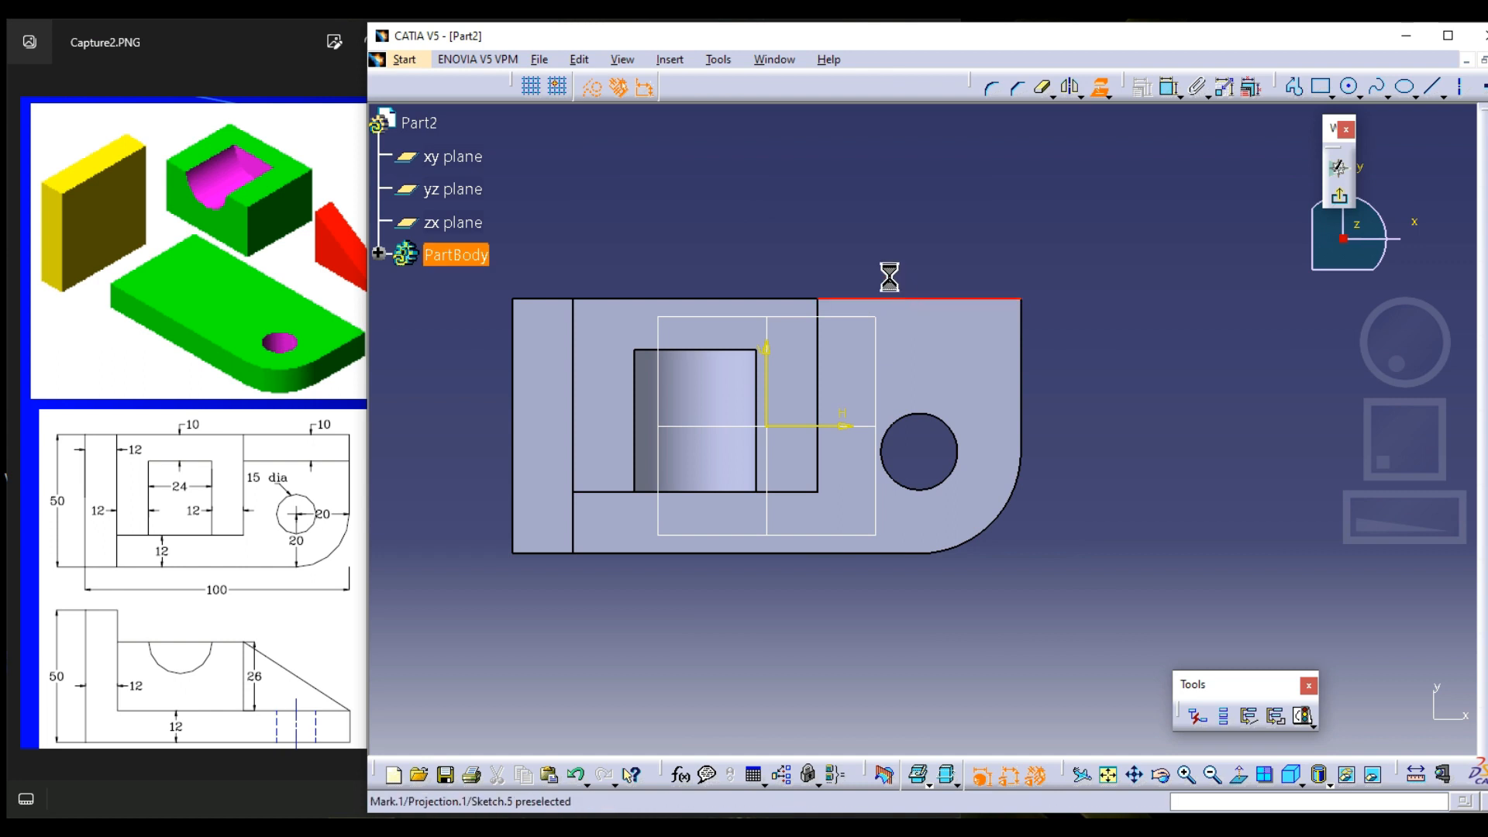
pyautogui.click(820, 351)
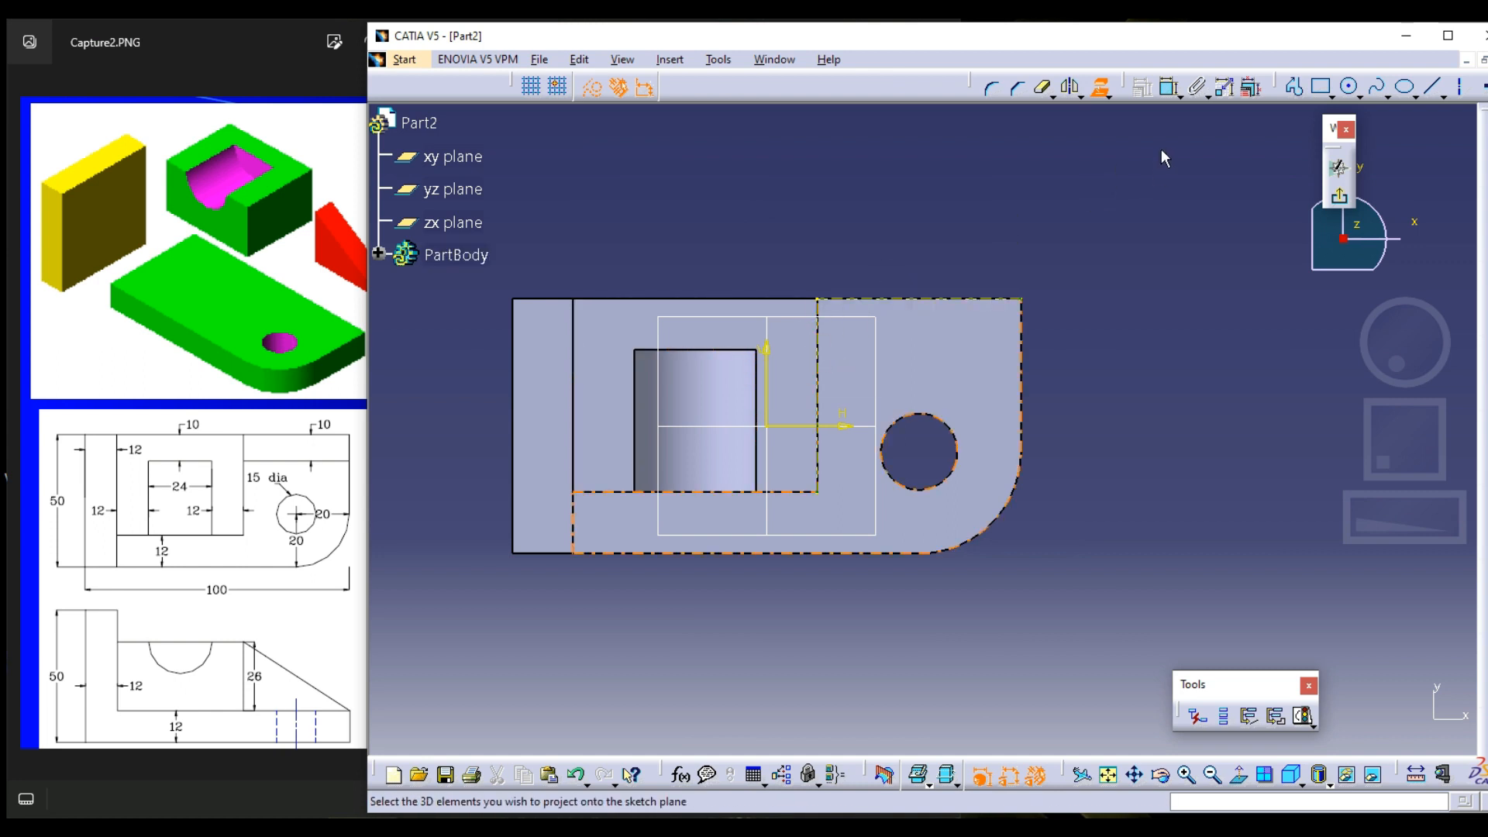
# Draw a standard rectangle 40 mm wide and about 10 mm deep from the projected edges' corner to the plate's end edge
pyautogui.click(1321, 86)
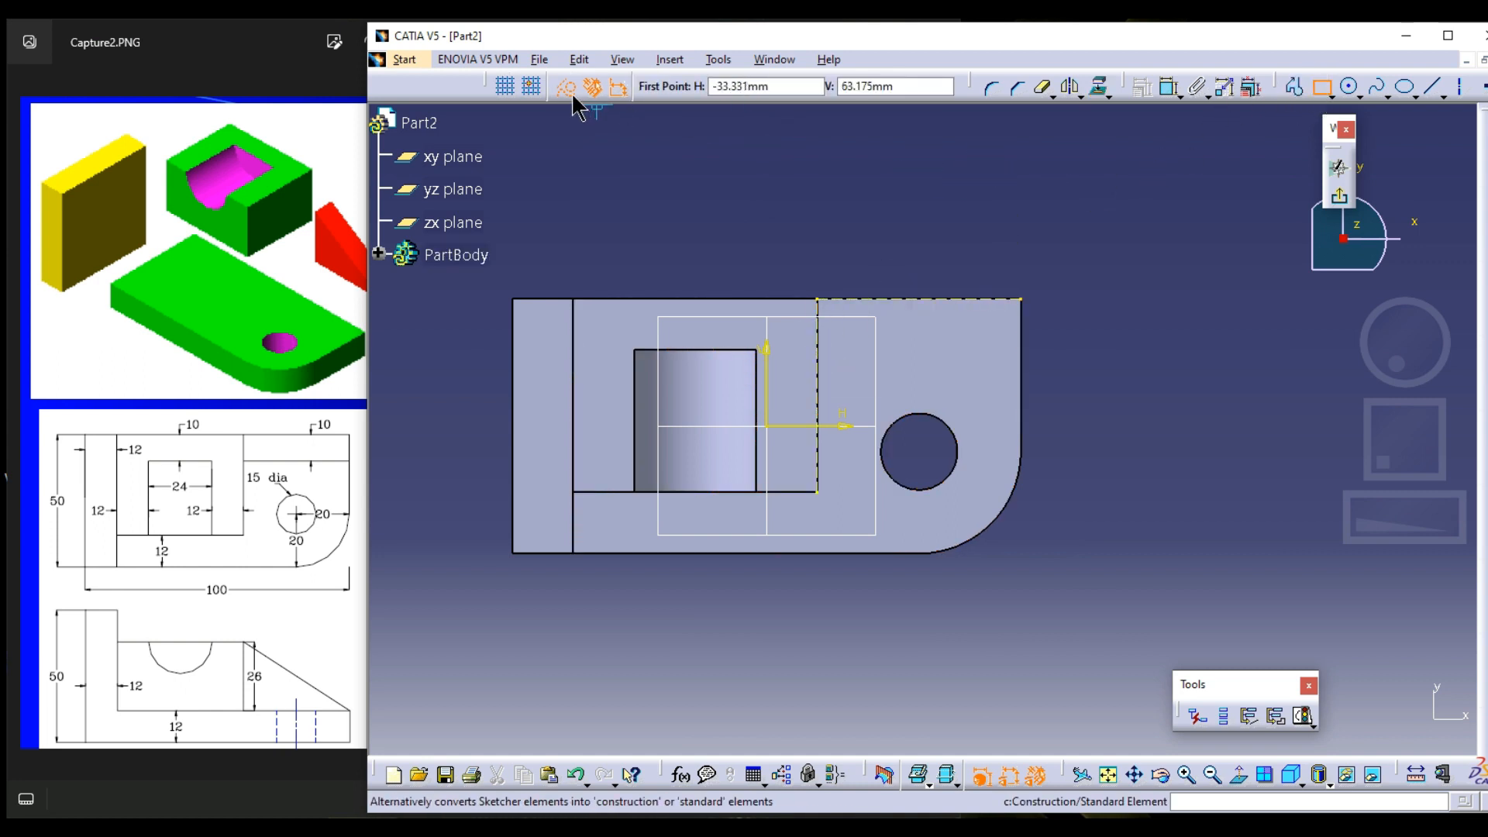
pyautogui.click(565, 86)
pyautogui.click(818, 299)
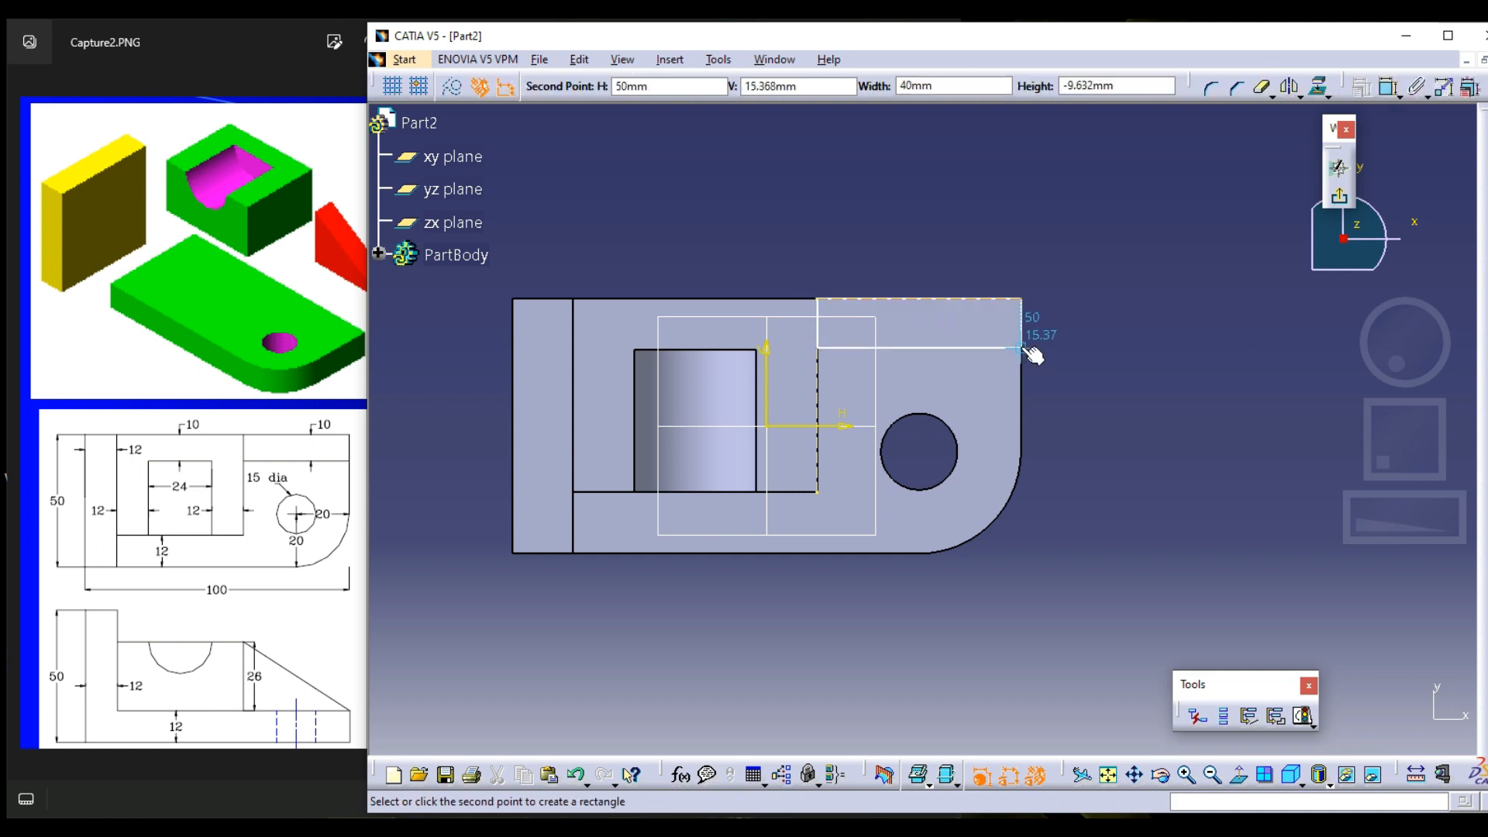
pyautogui.click(1021, 348)
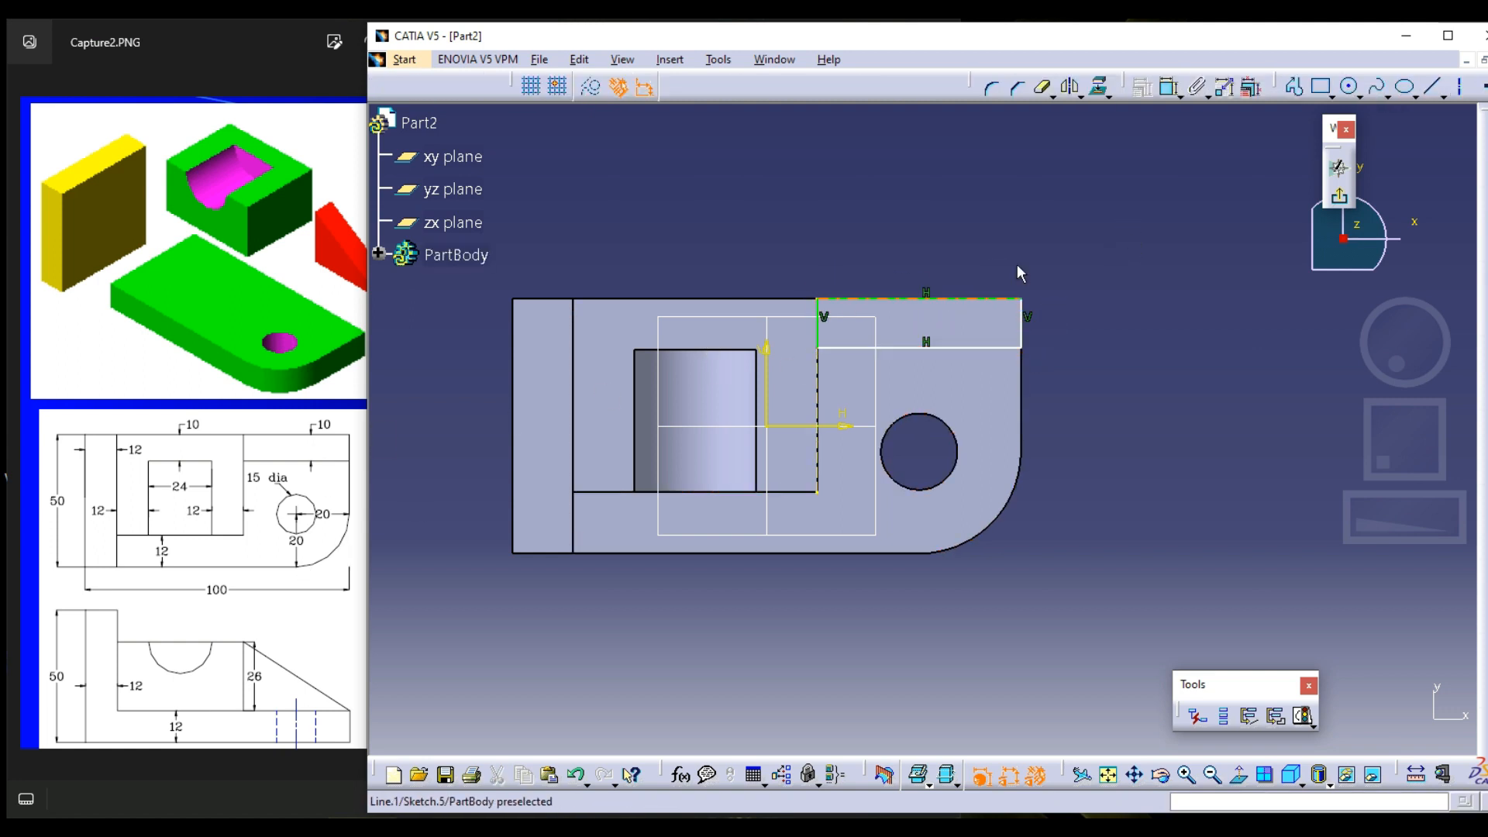
# Dimension the rectangle's depth and set it to 10 mm
pyautogui.click(1167, 89)
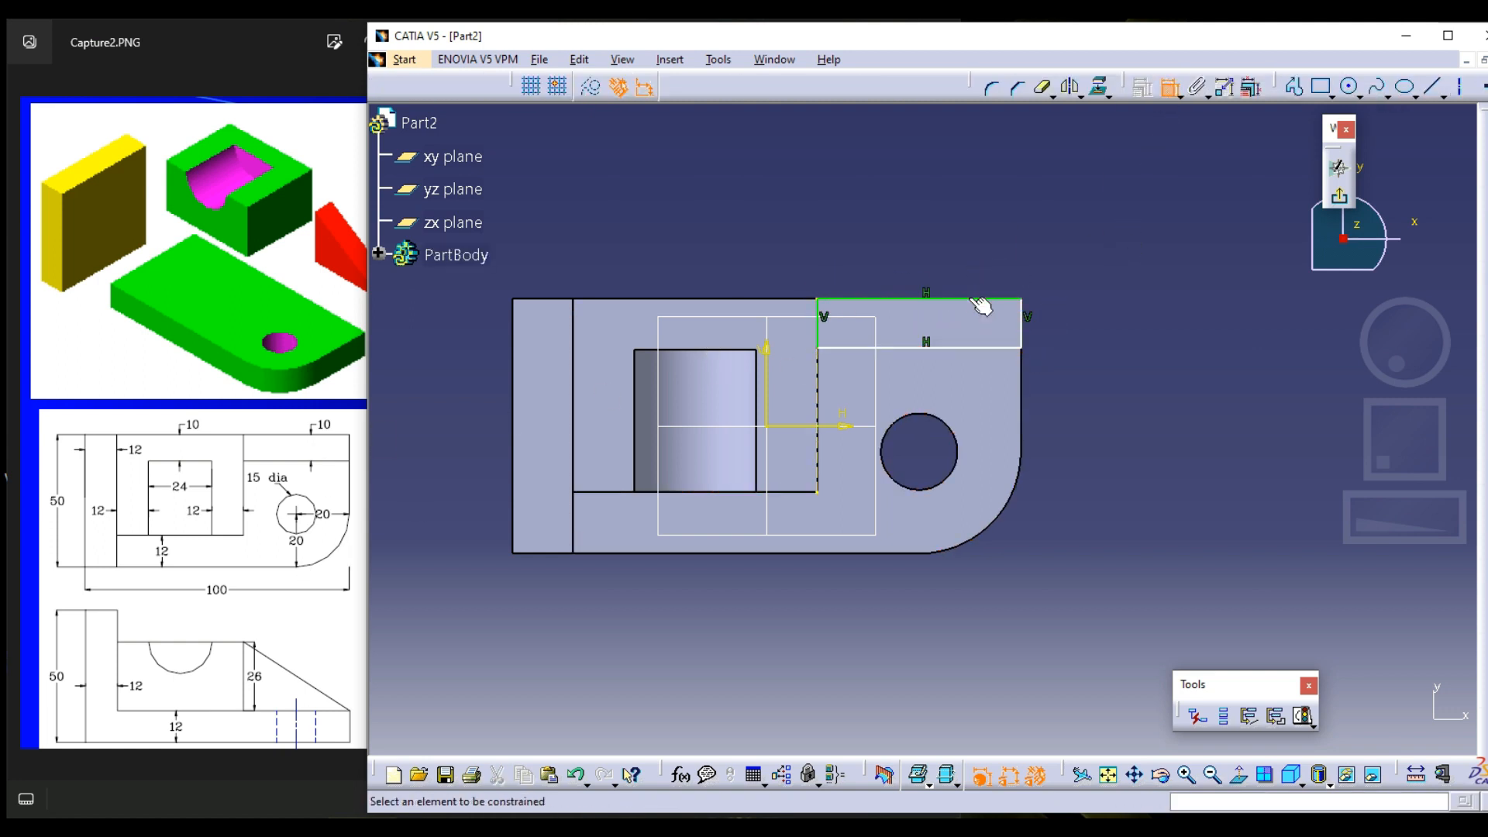
pyautogui.click(980, 306)
pyautogui.click(945, 215)
pyautogui.doubleClick(943, 211)
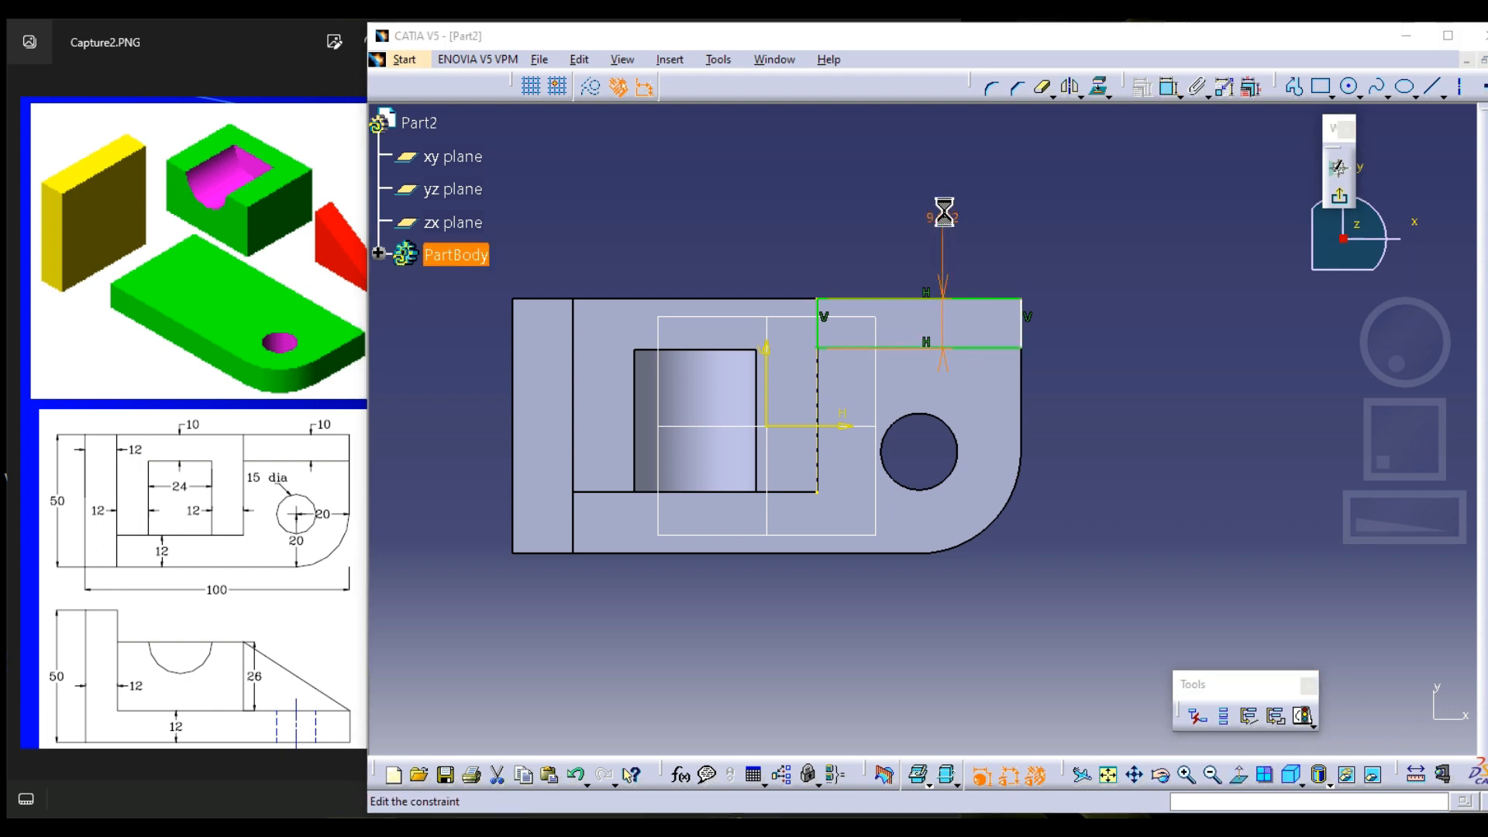
pyautogui.write('10')
pyautogui.press('Return')
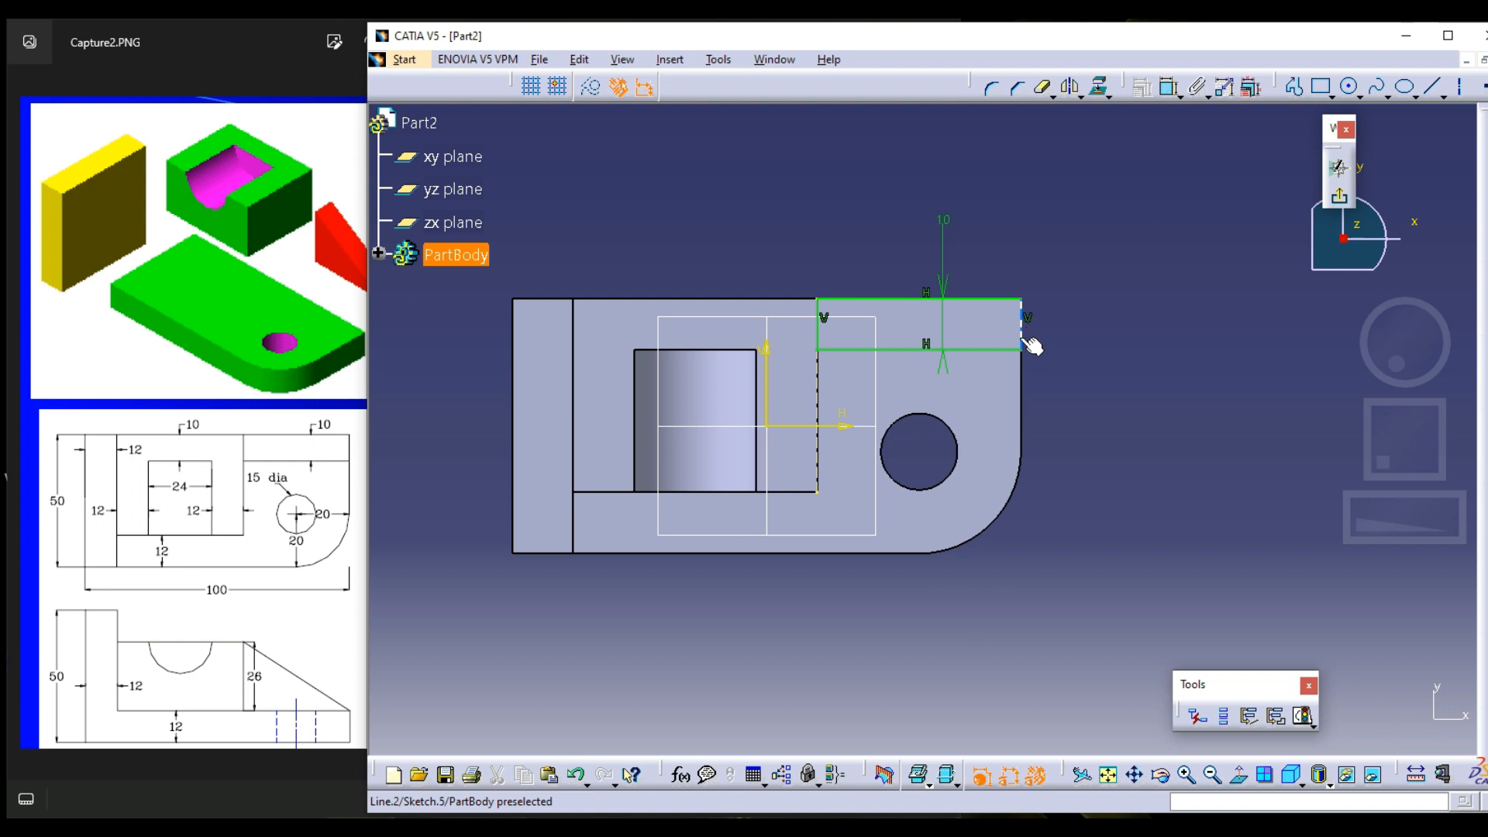
# Make the rectangle's outer short side coincident with the plate's straight end edge and exit the sketch
pyautogui.keyDown('ctrl'); pyautogui.click(1023, 372); pyautogui.keyUp('ctrl')
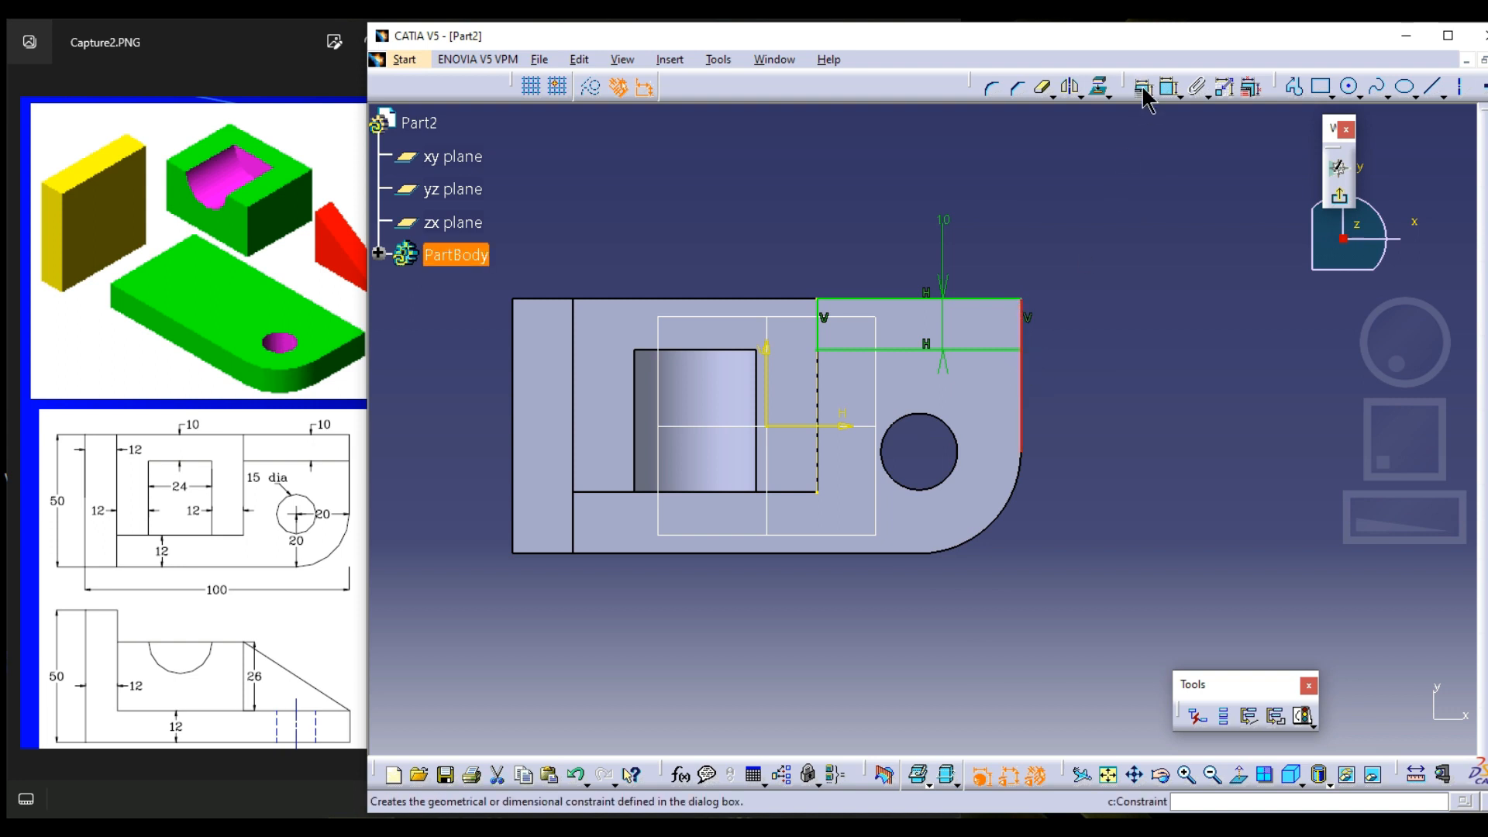
pyautogui.click(1143, 87)
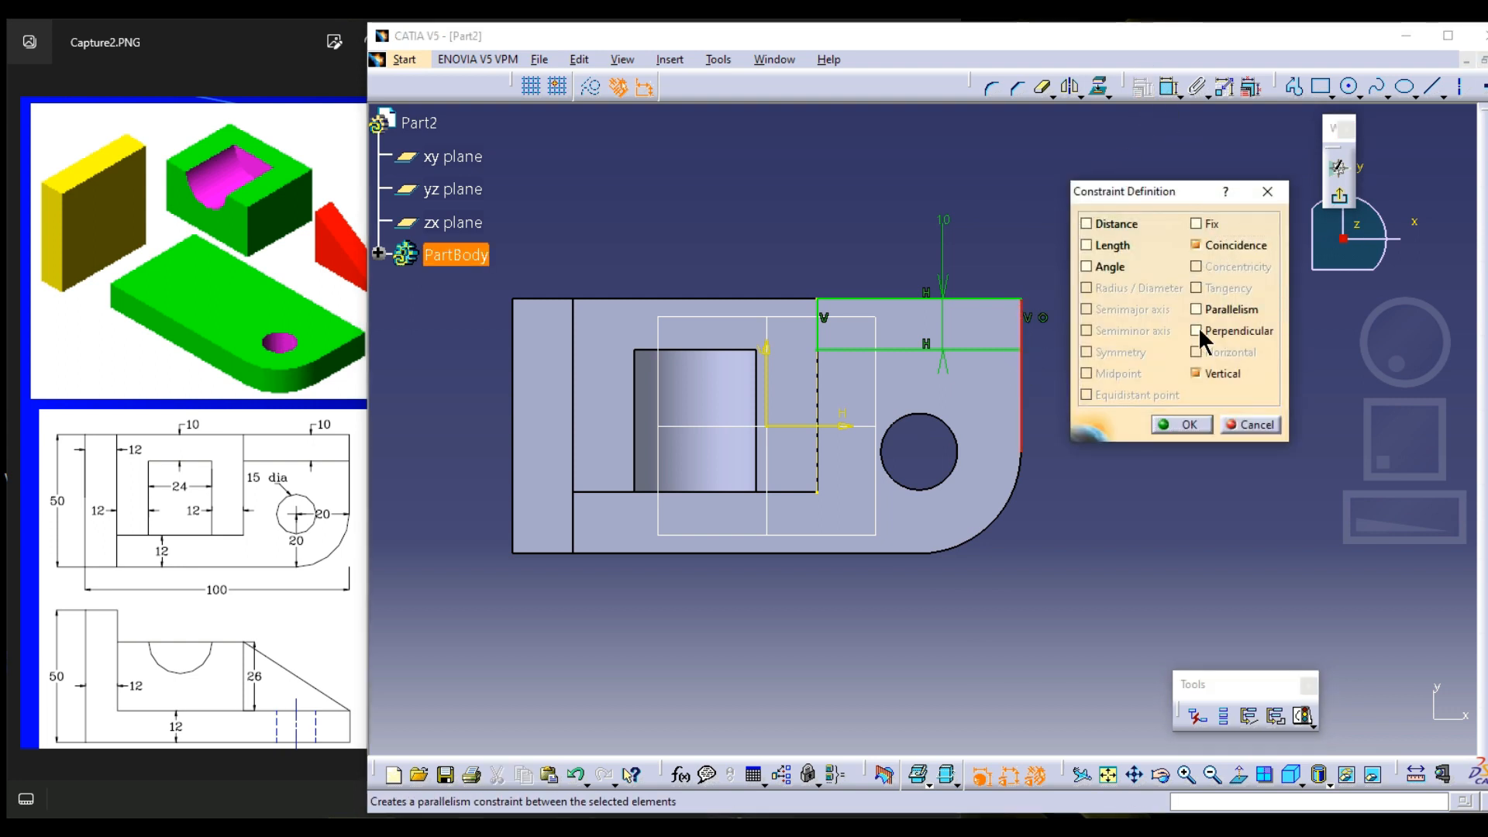
pyautogui.click(1183, 424)
pyautogui.click(1338, 196)
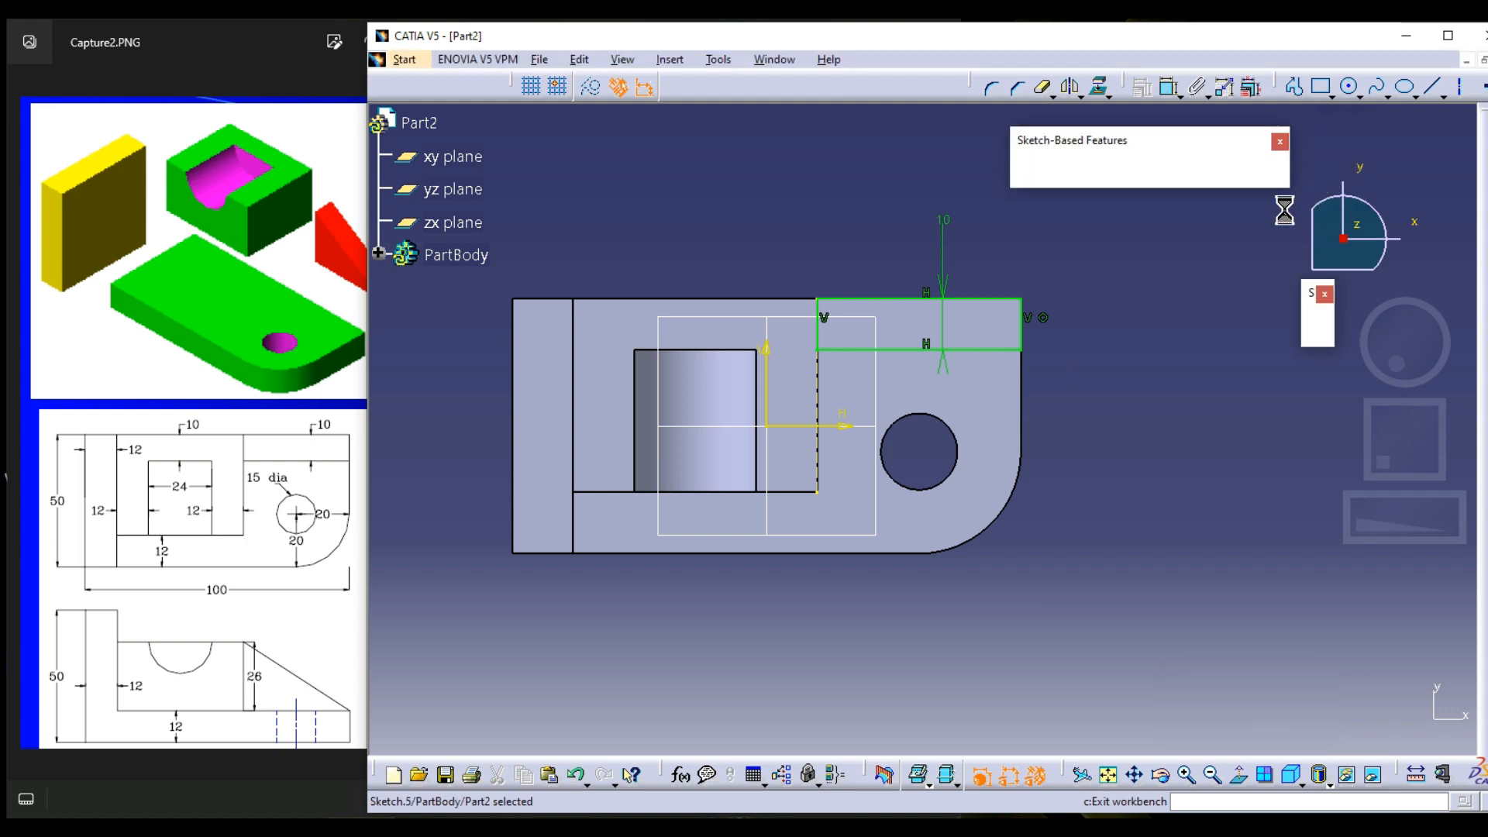
# Pad the rectangle sketch with the Up to plane limit, using the block's top face as the limit
pyautogui.click(1035, 172)
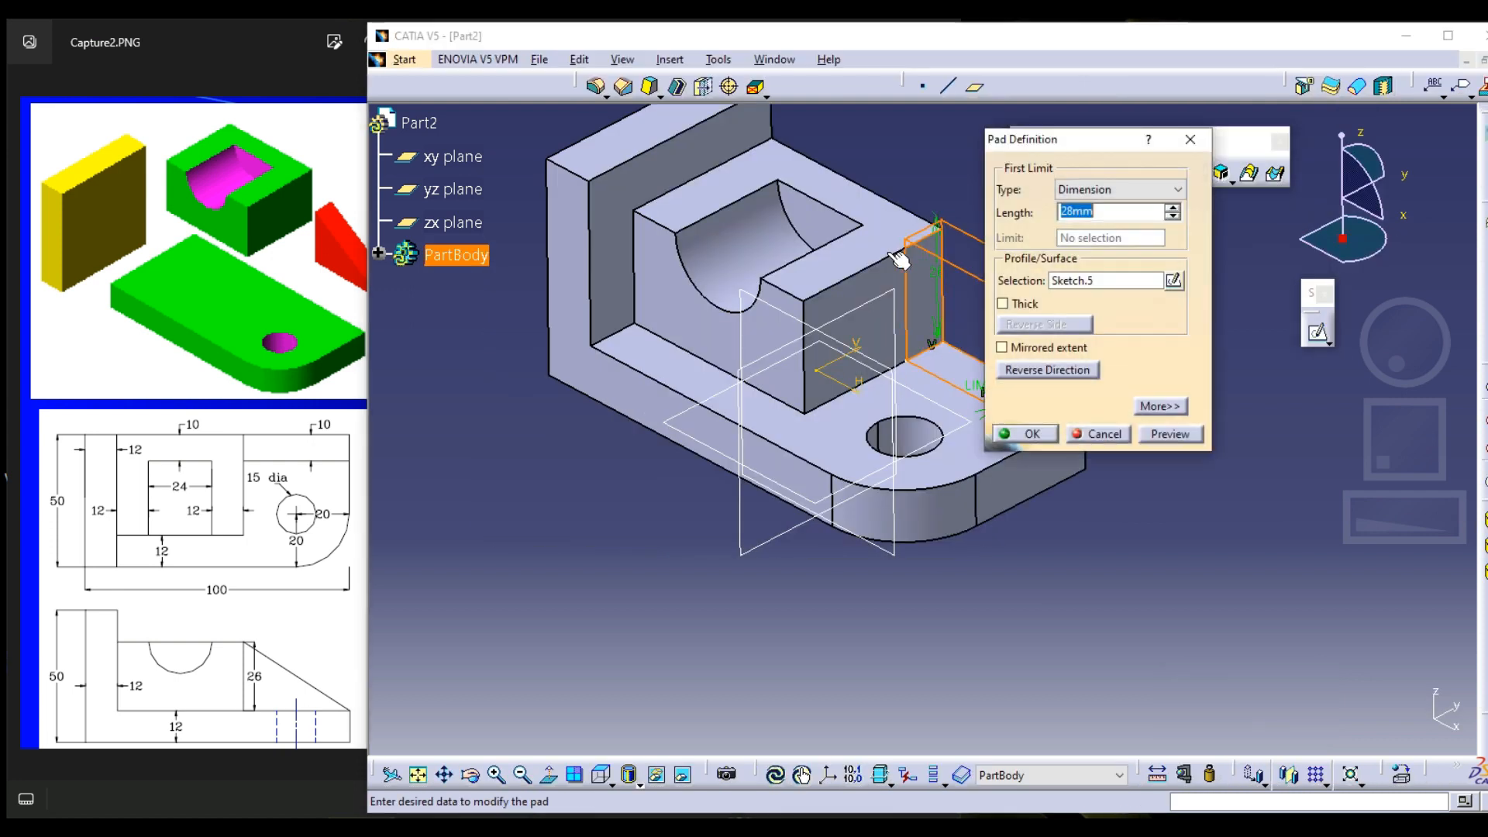
pyautogui.click(1121, 192)
pyautogui.click(1103, 251)
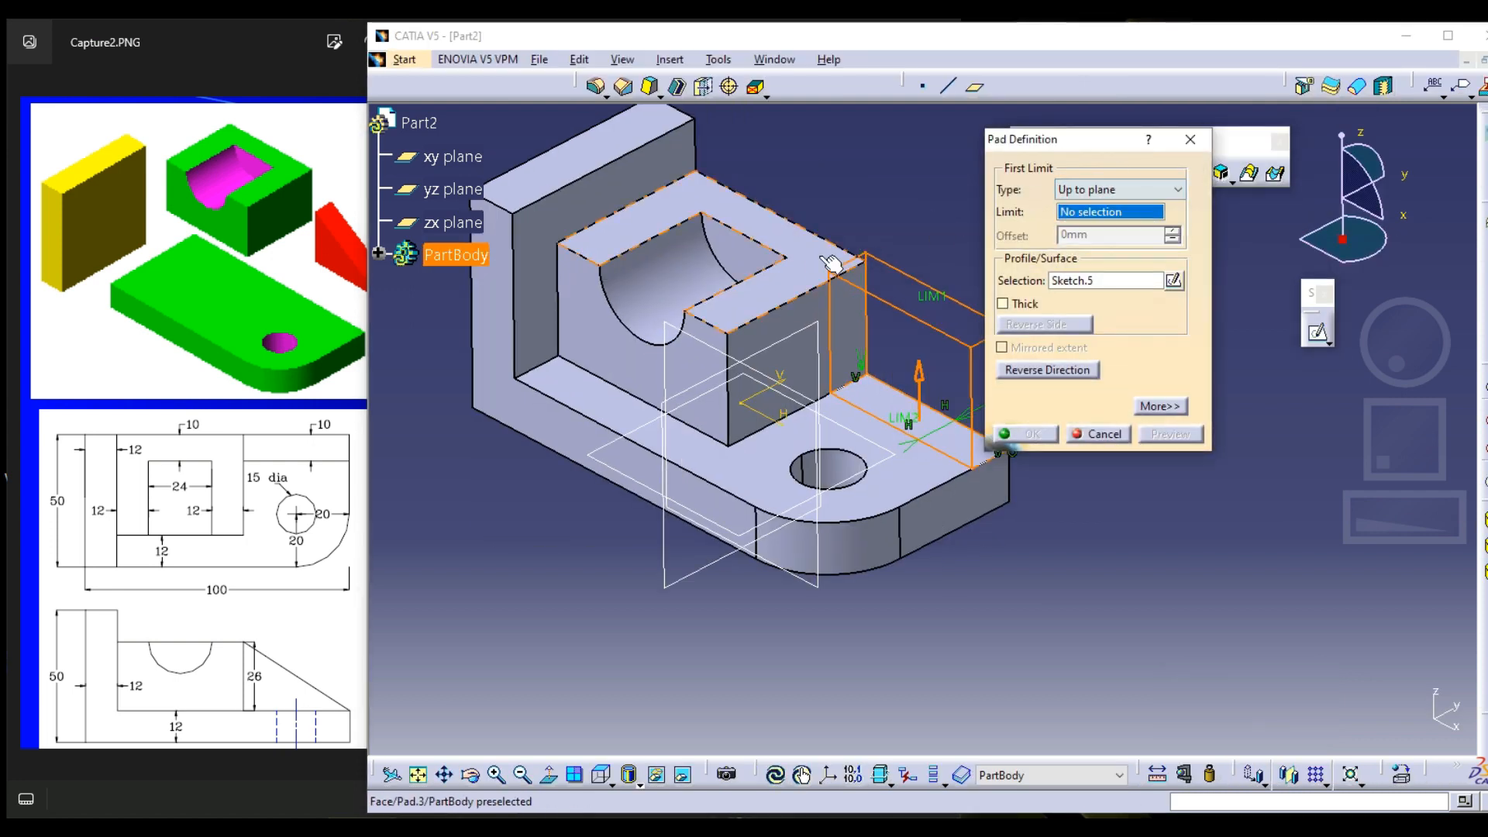
pyautogui.click(814, 264)
pyautogui.click(1033, 434)
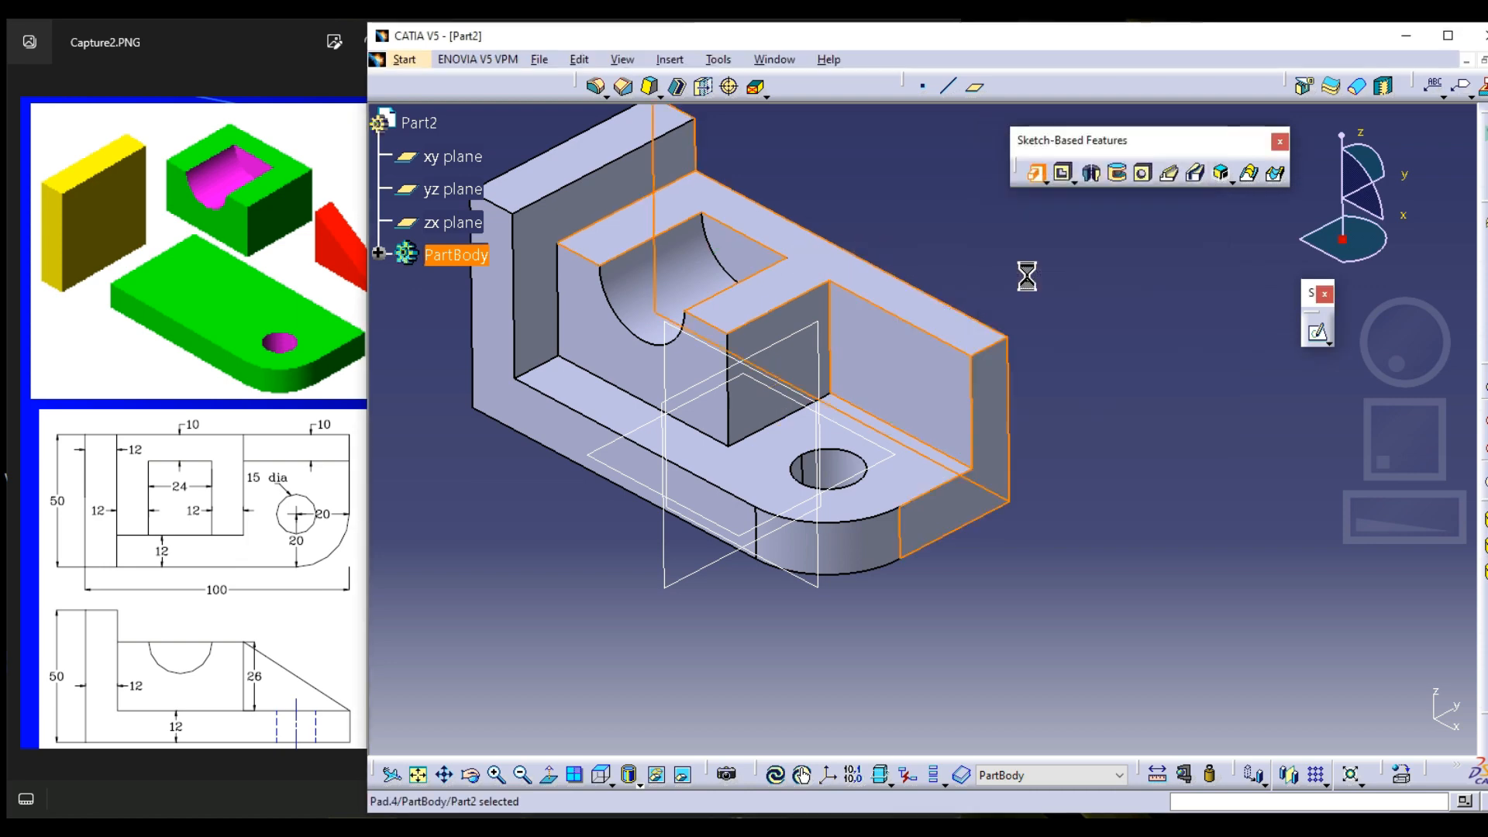
# Start a sketch on the thin pad's front face and project its top edge and outer vertical edge as standard elements
pyautogui.click(1317, 331)
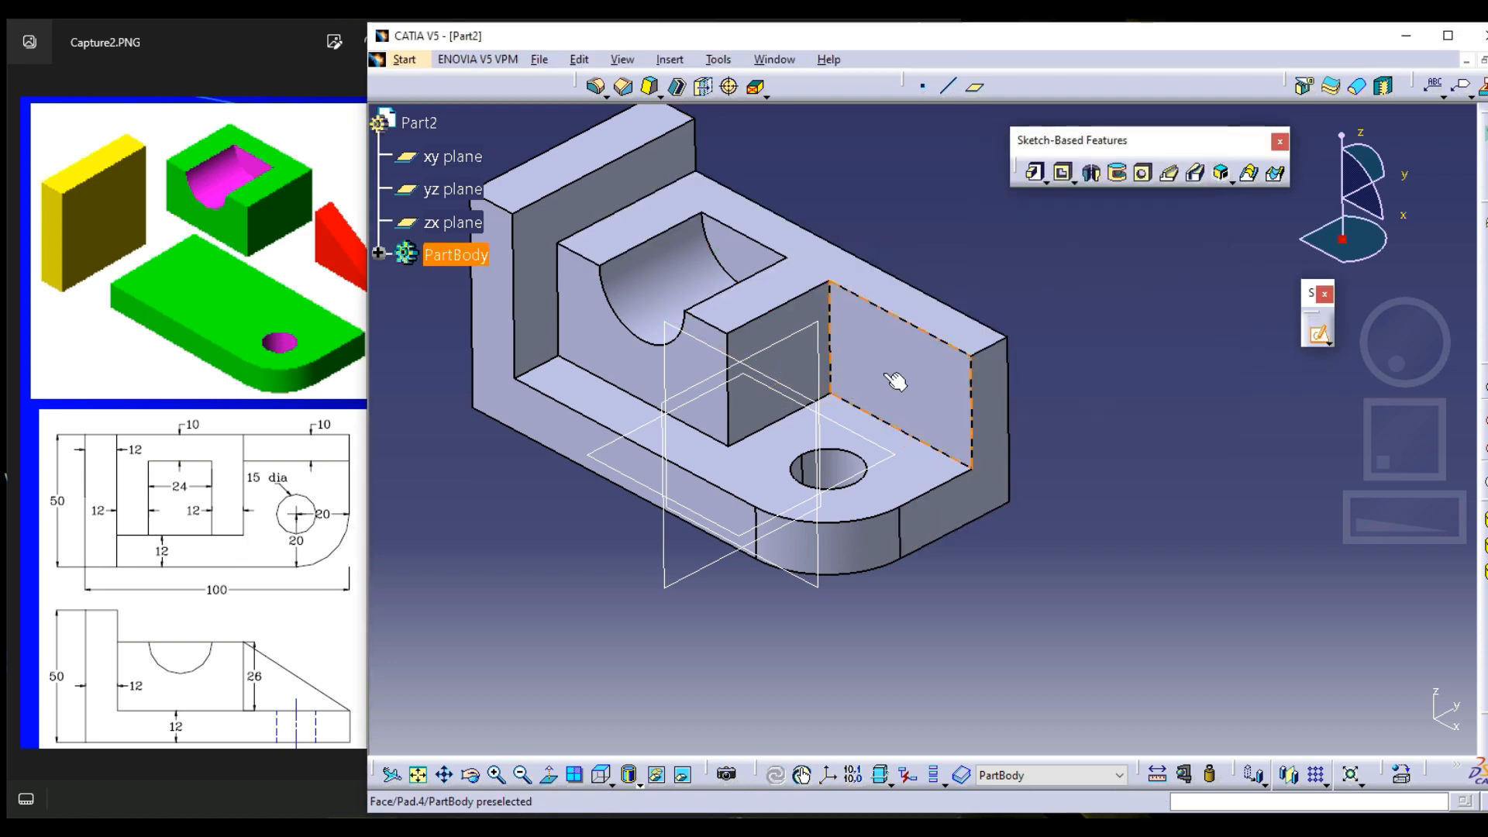
pyautogui.click(891, 375)
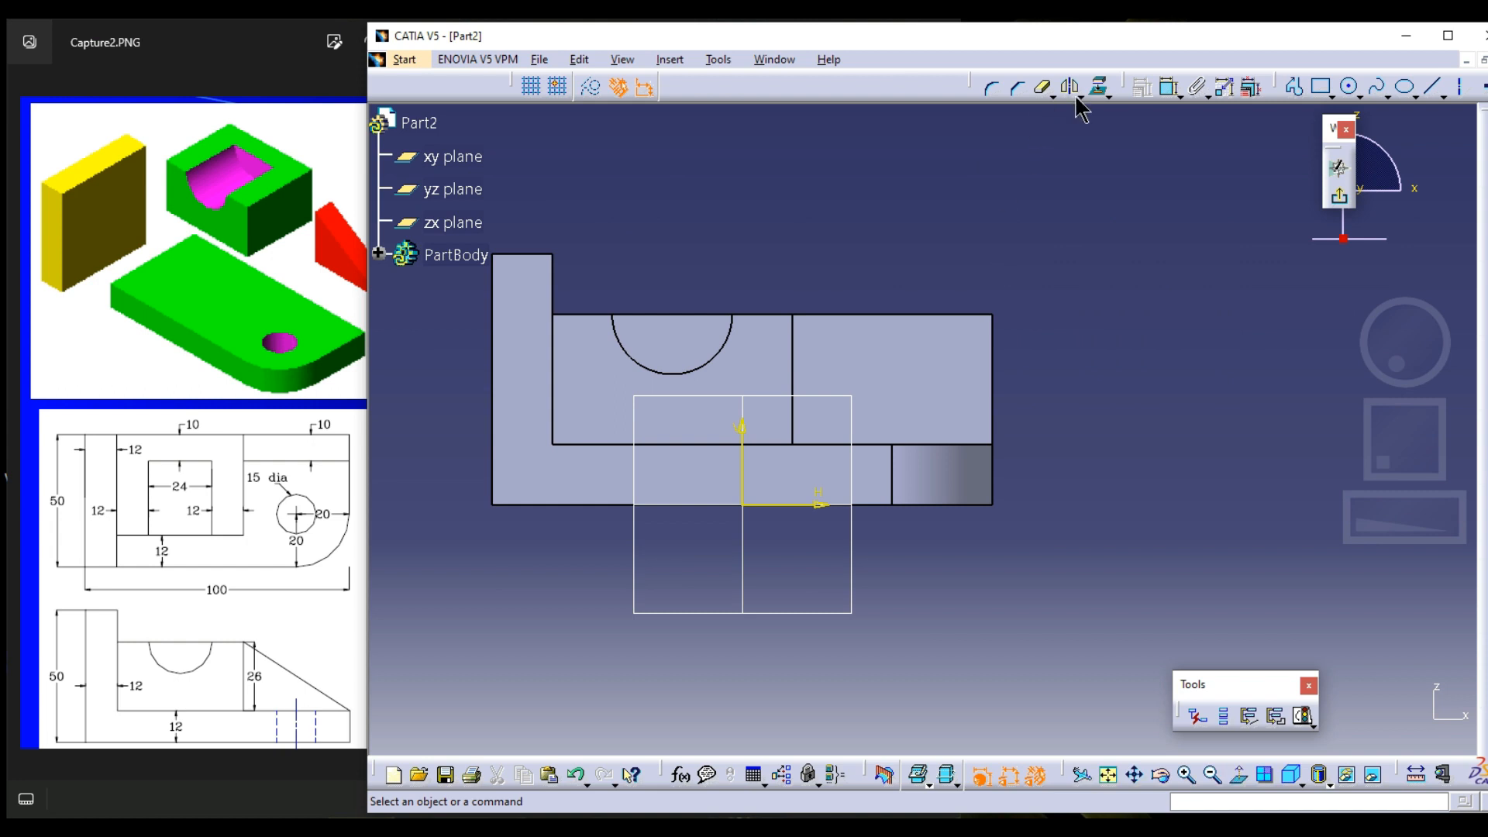
pyautogui.click(1100, 87)
pyautogui.click(599, 93)
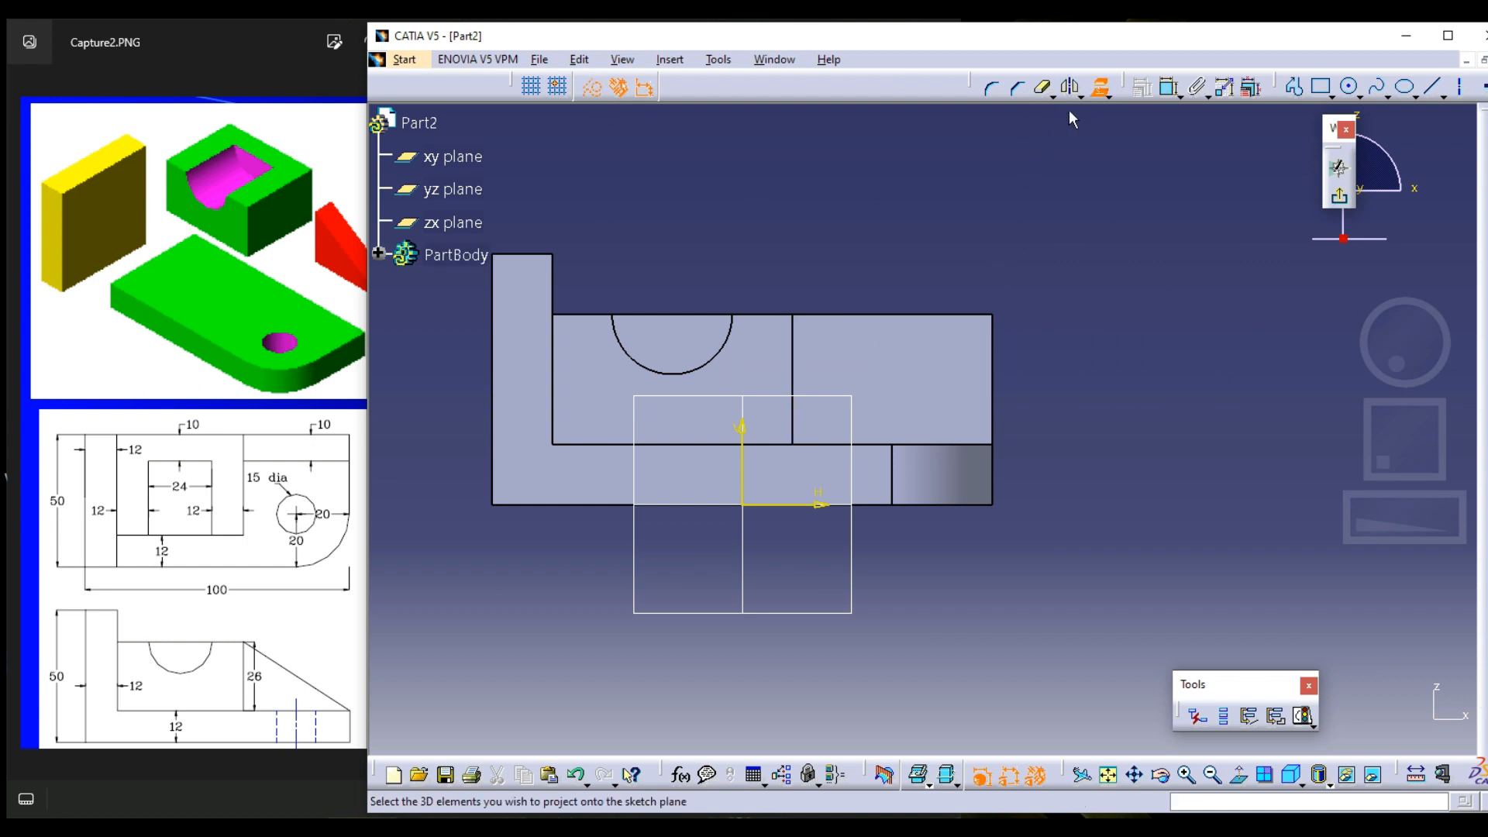
pyautogui.click(1094, 90)
pyautogui.click(592, 88)
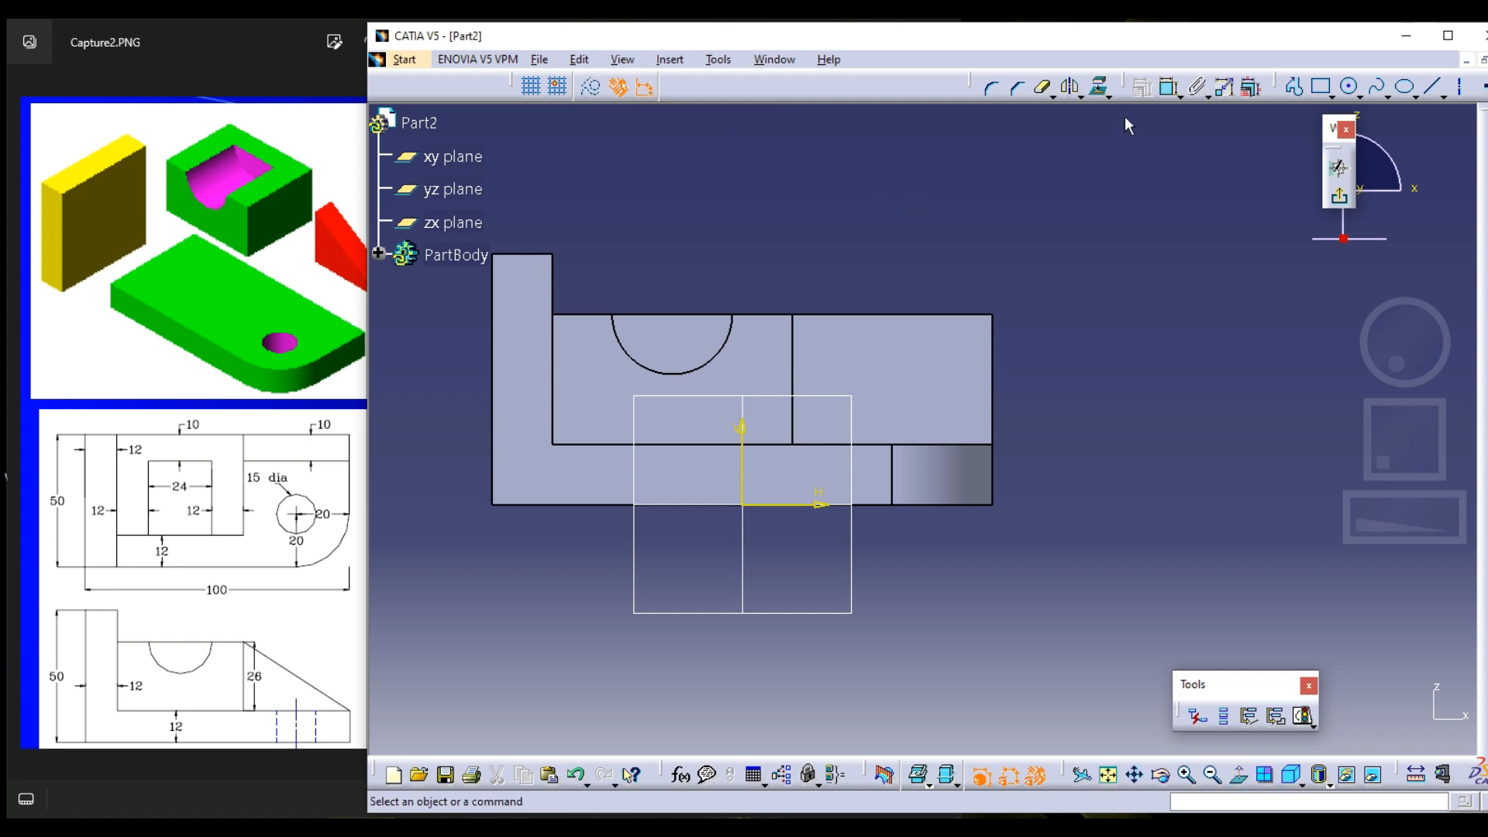
pyautogui.click(1099, 88)
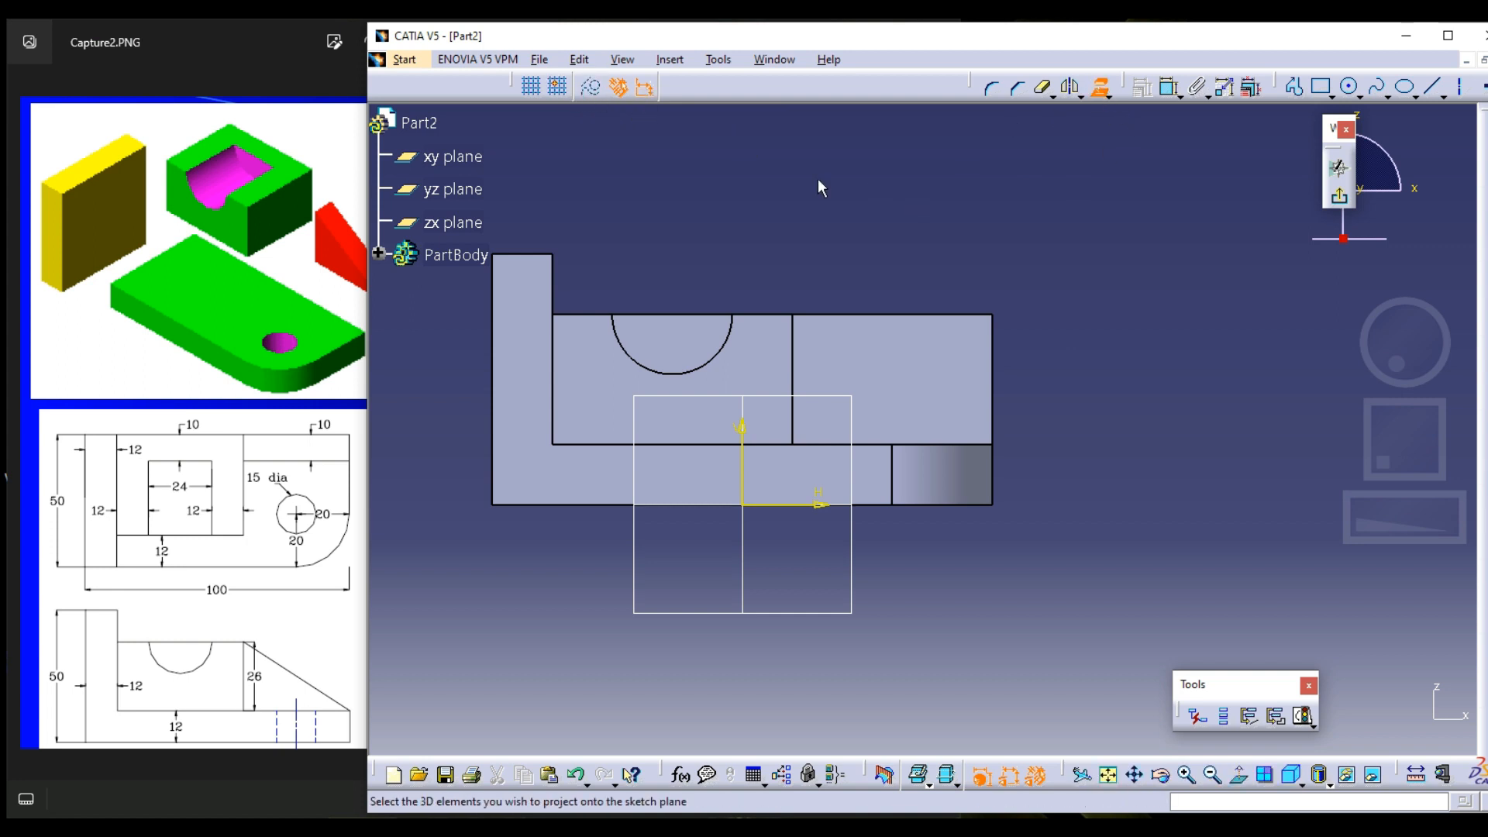
pyautogui.click(920, 316)
pyautogui.click(994, 377)
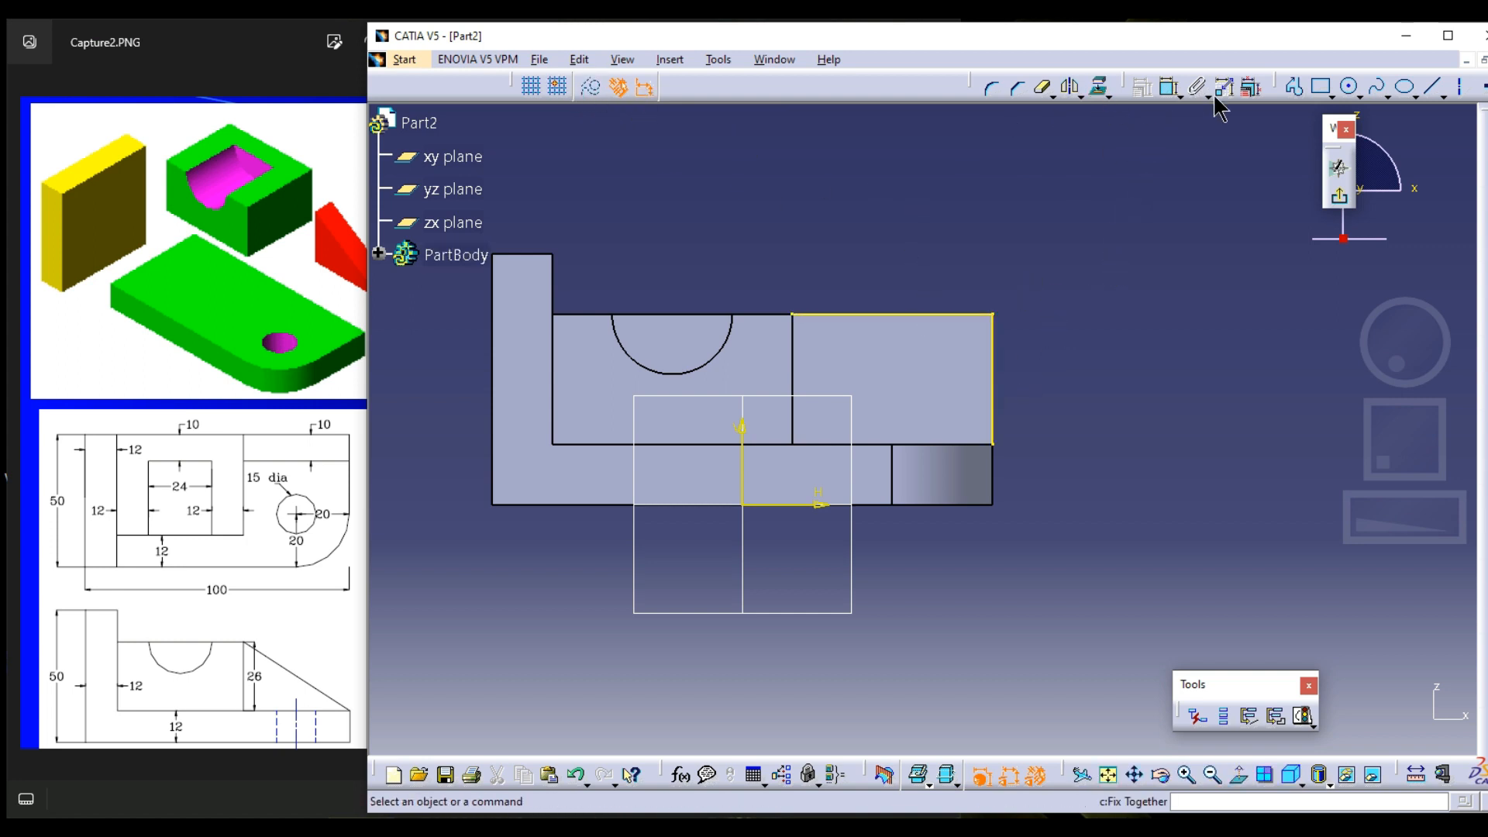
# Close the triangular profile with a diagonal line from the block's top corner to the plate's upper end corner
pyautogui.click(1294, 87)
pyautogui.click(792, 314)
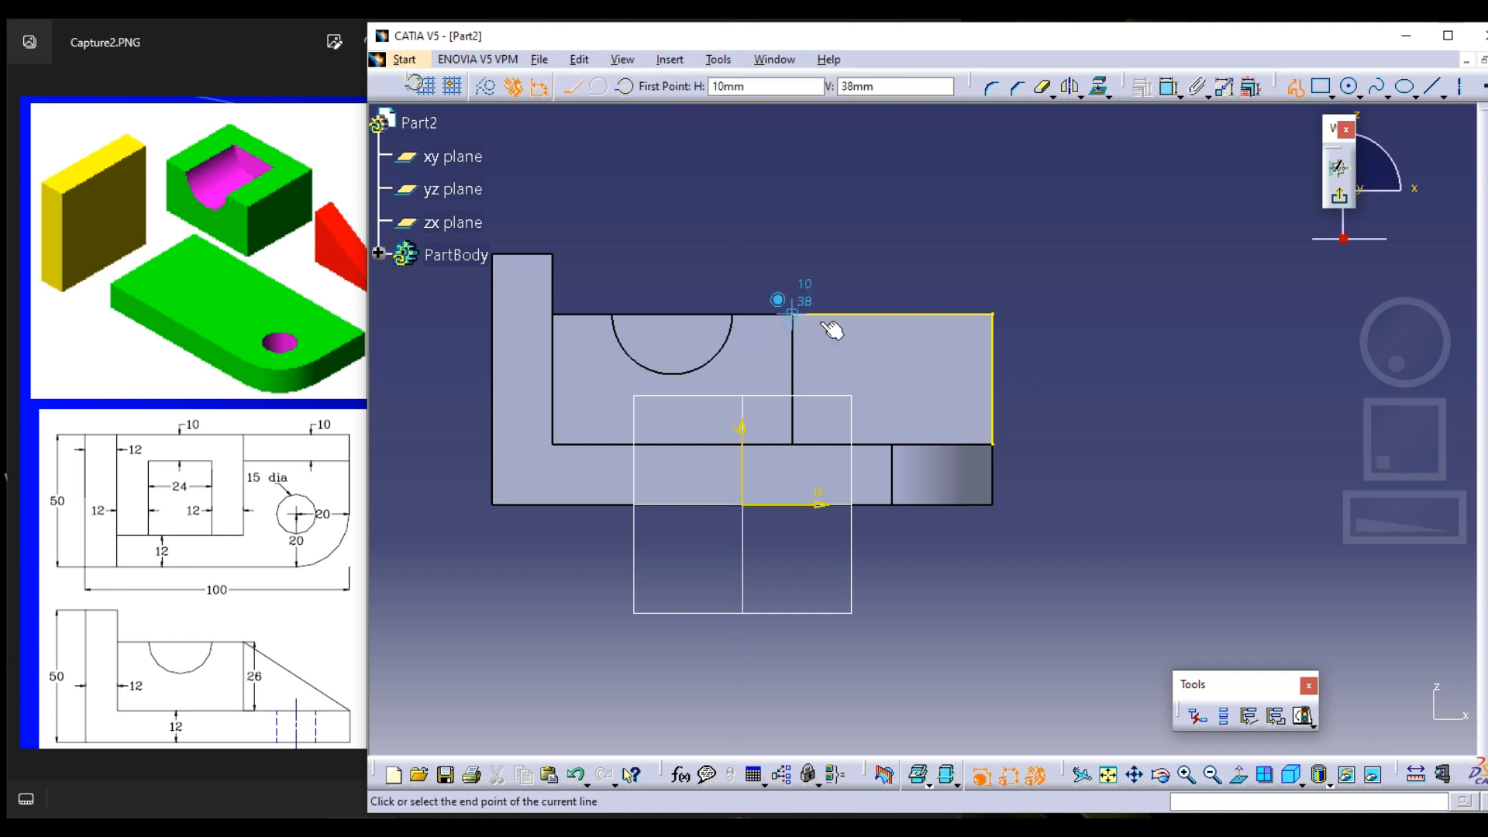
pyautogui.doubleClick(993, 444)
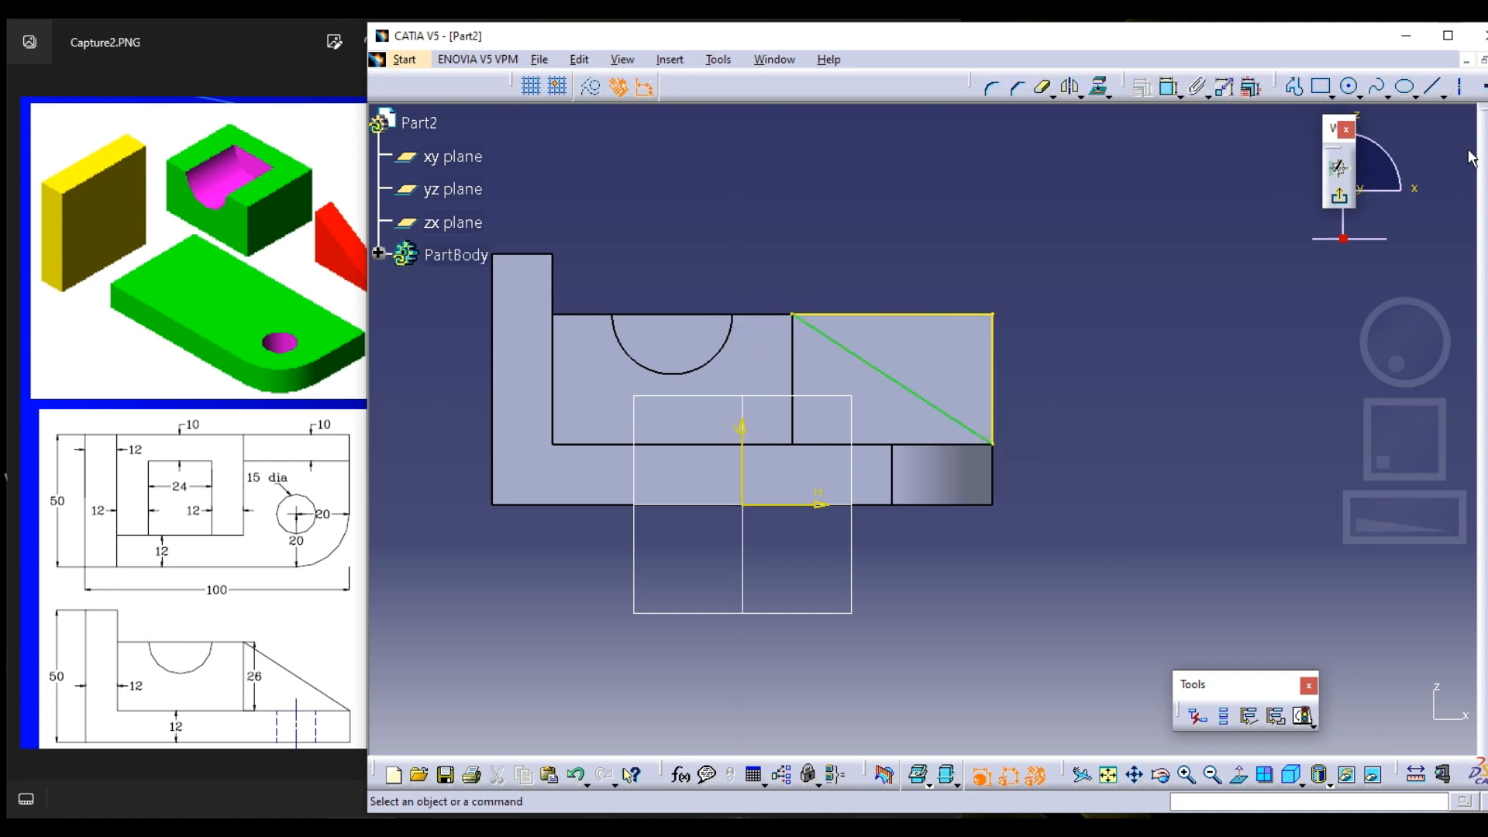
# Exit the sketch and cut the triangular profile from the thin pad as a pocket 28 mm deep
pyautogui.click(1340, 196)
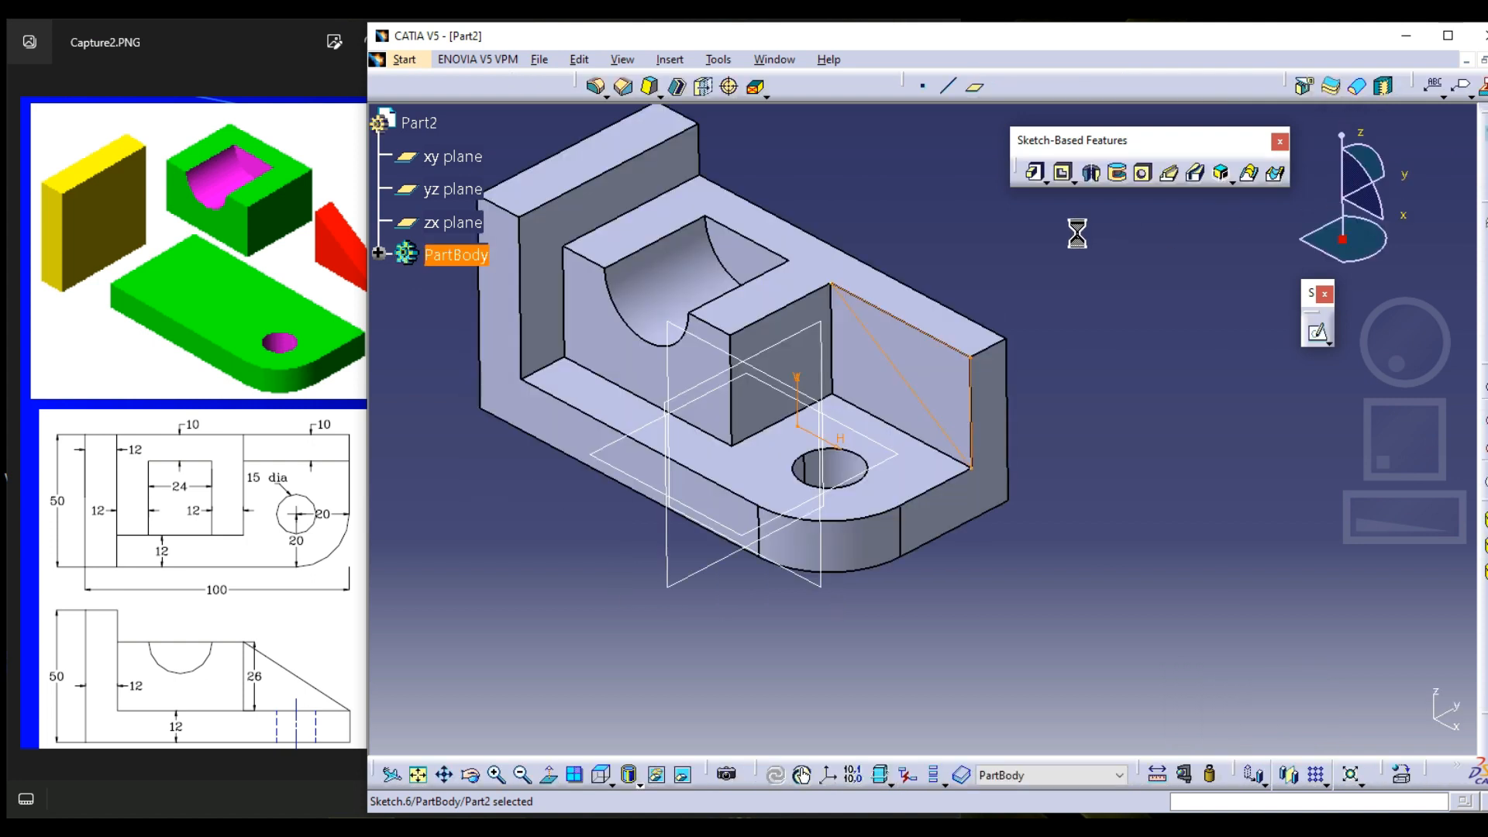
pyautogui.click(1065, 173)
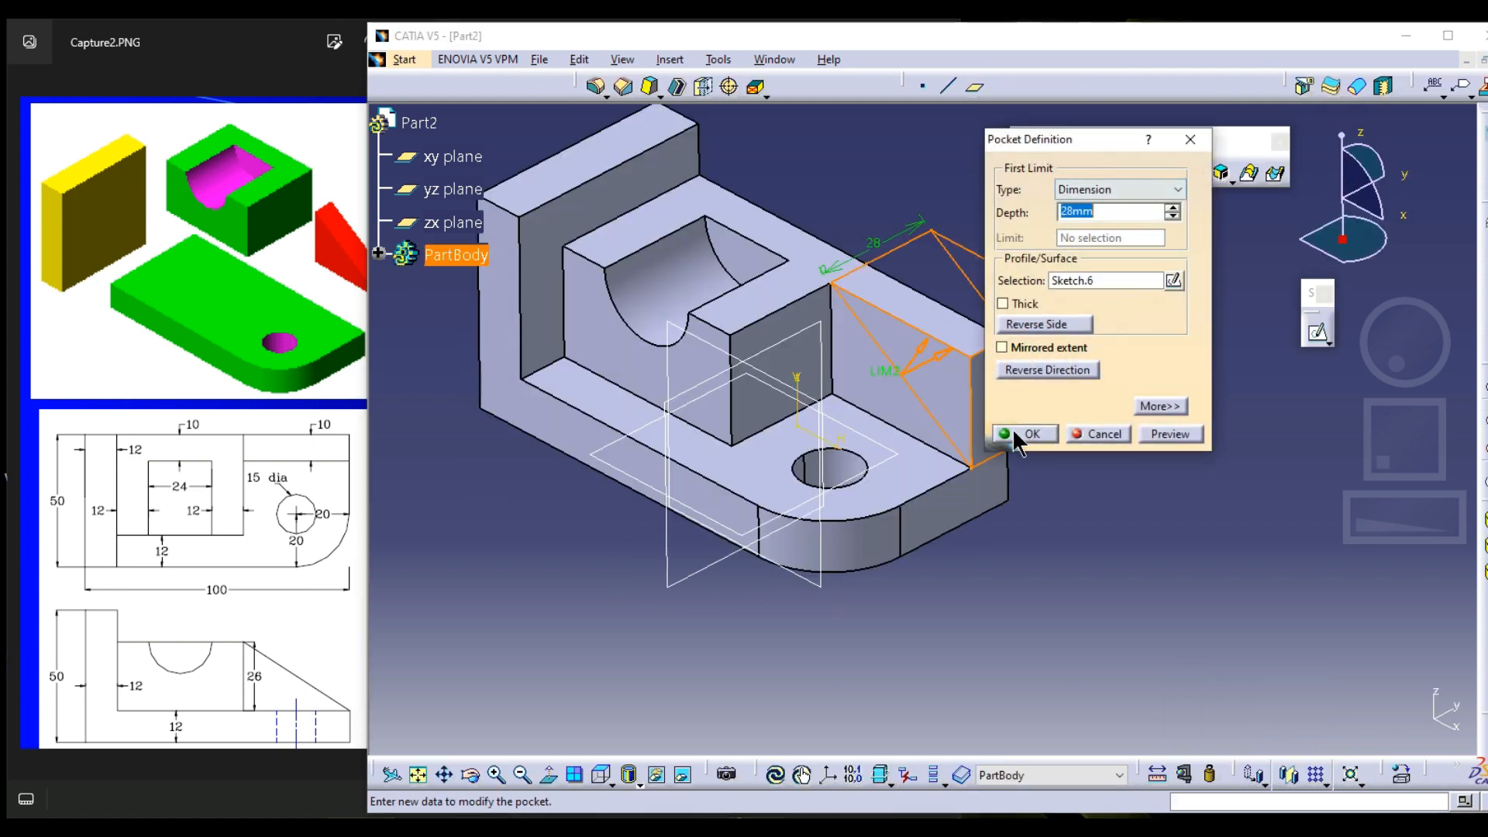
pyautogui.click(1014, 429)
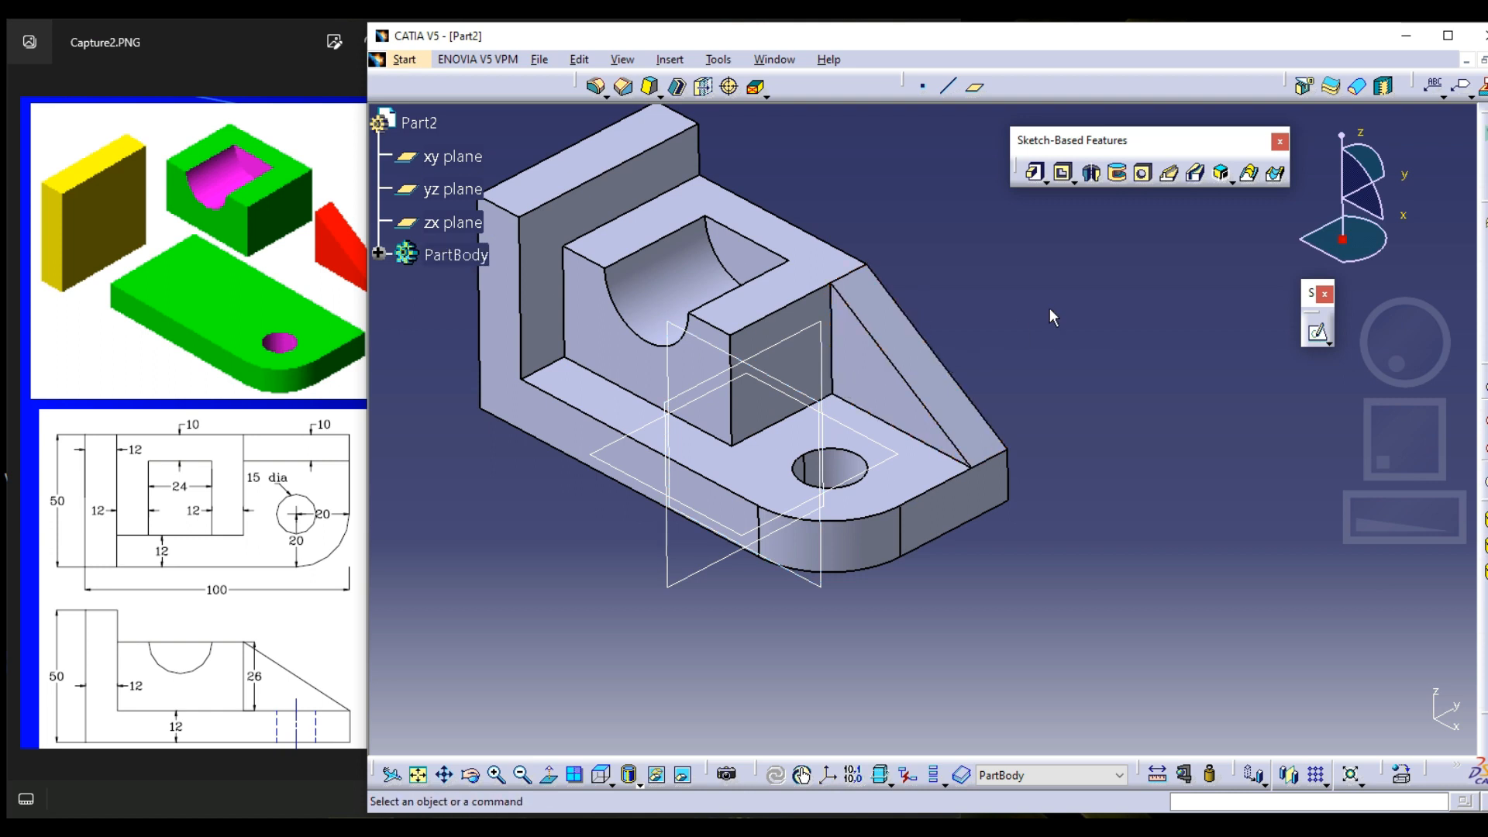
# Undo the triangular pocket and the thin pad together with their sketches
pyautogui.hotkey('ctrl', 'z')
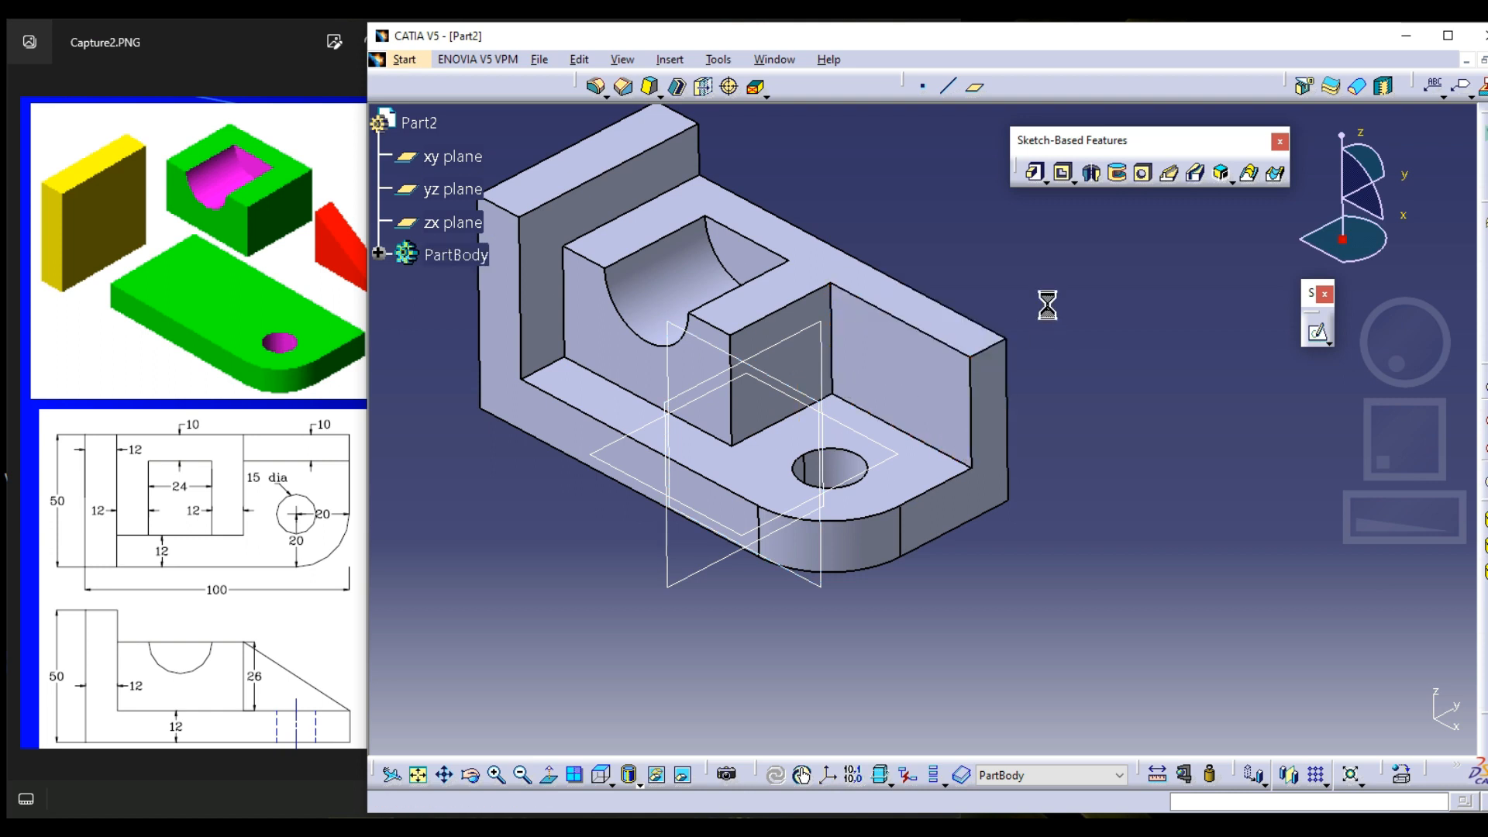
pyautogui.hotkey('ctrl', 'y')
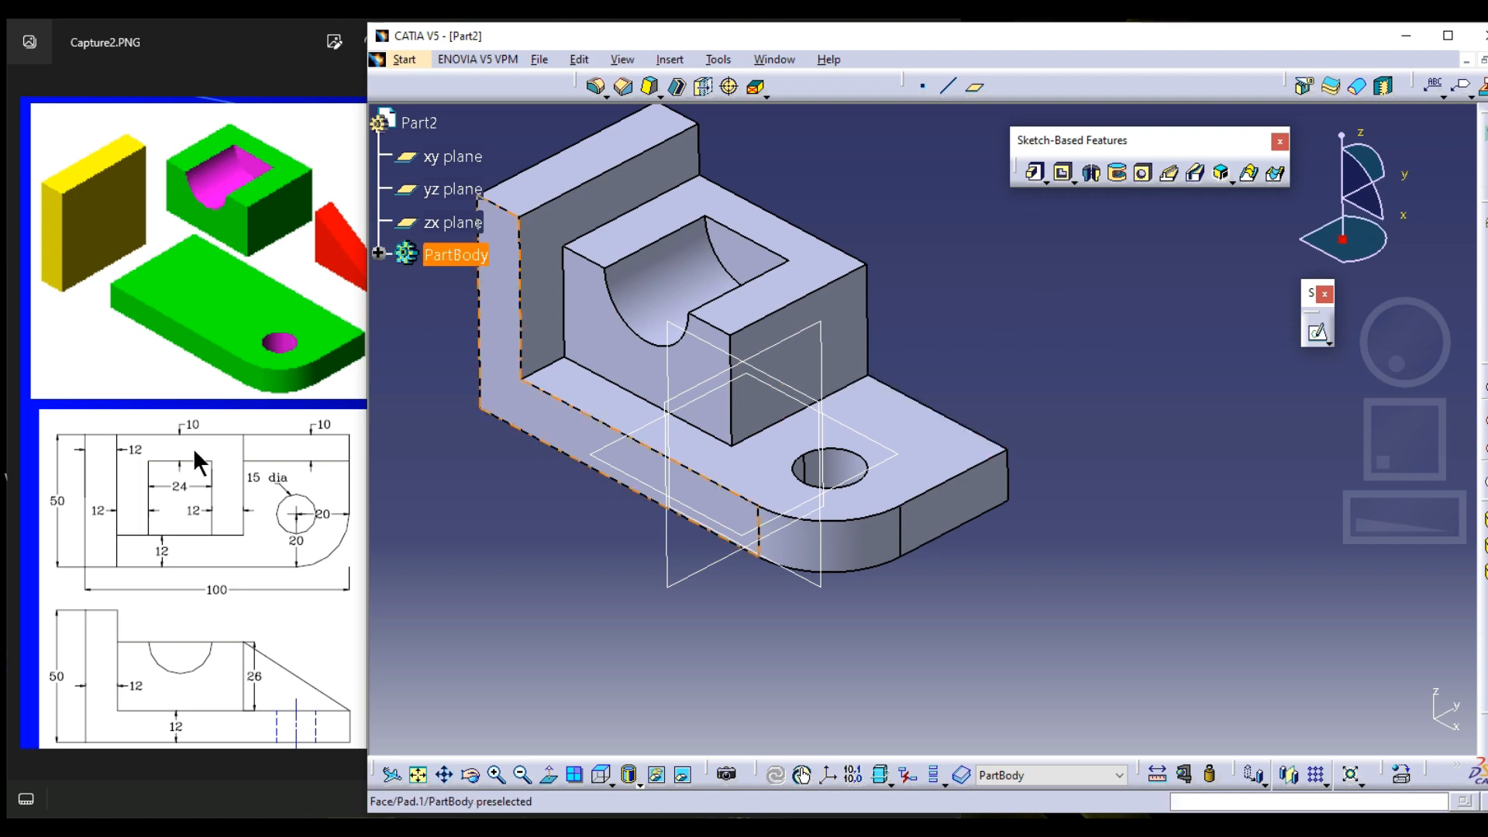
# Start a sketch on the part's flat back face and project the block's vertical end edge and the base plate's upper edge
pyautogui.click(193, 448)
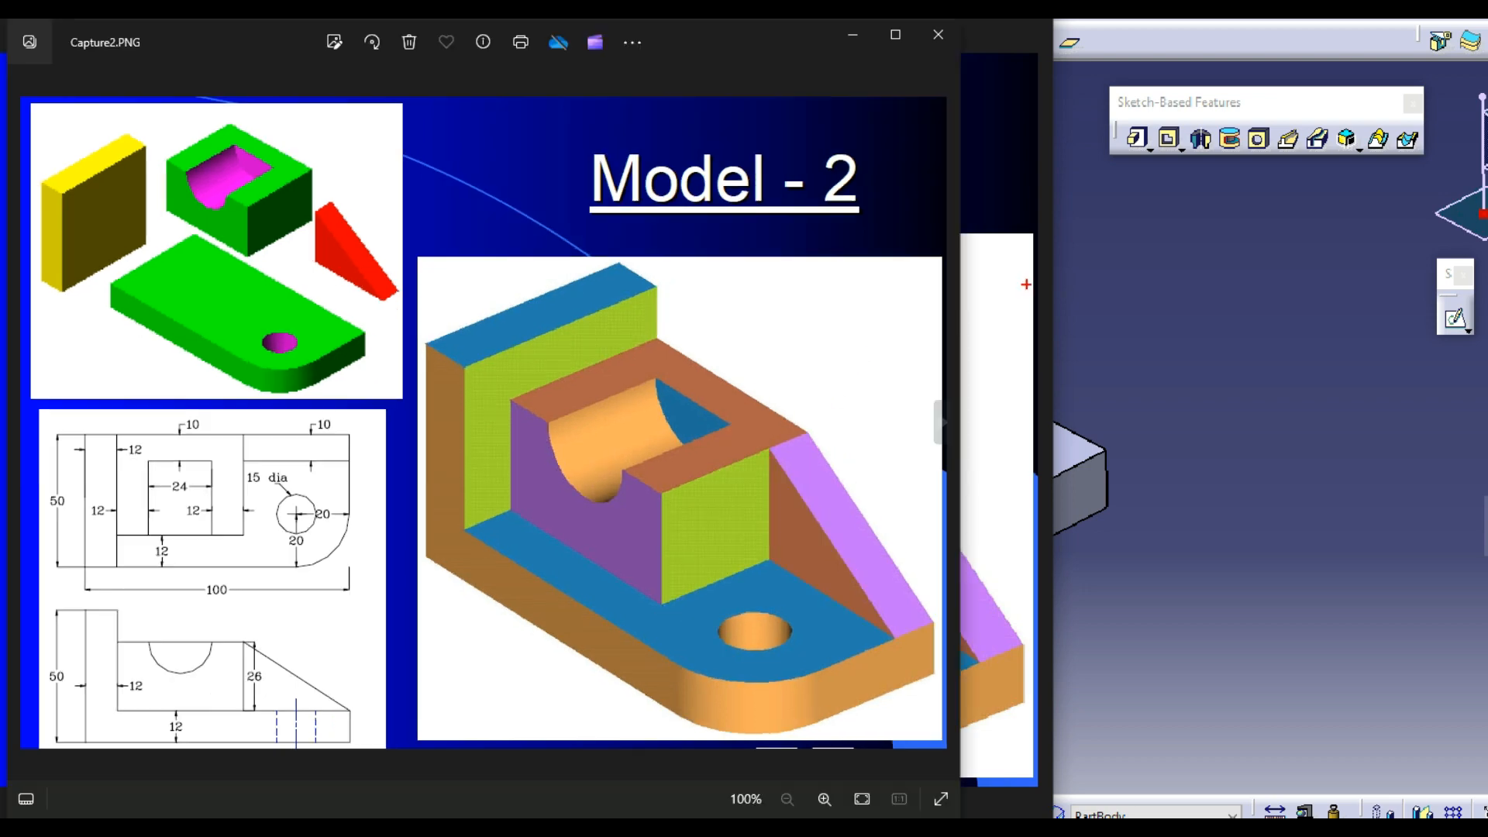
pyautogui.click(1043, 305)
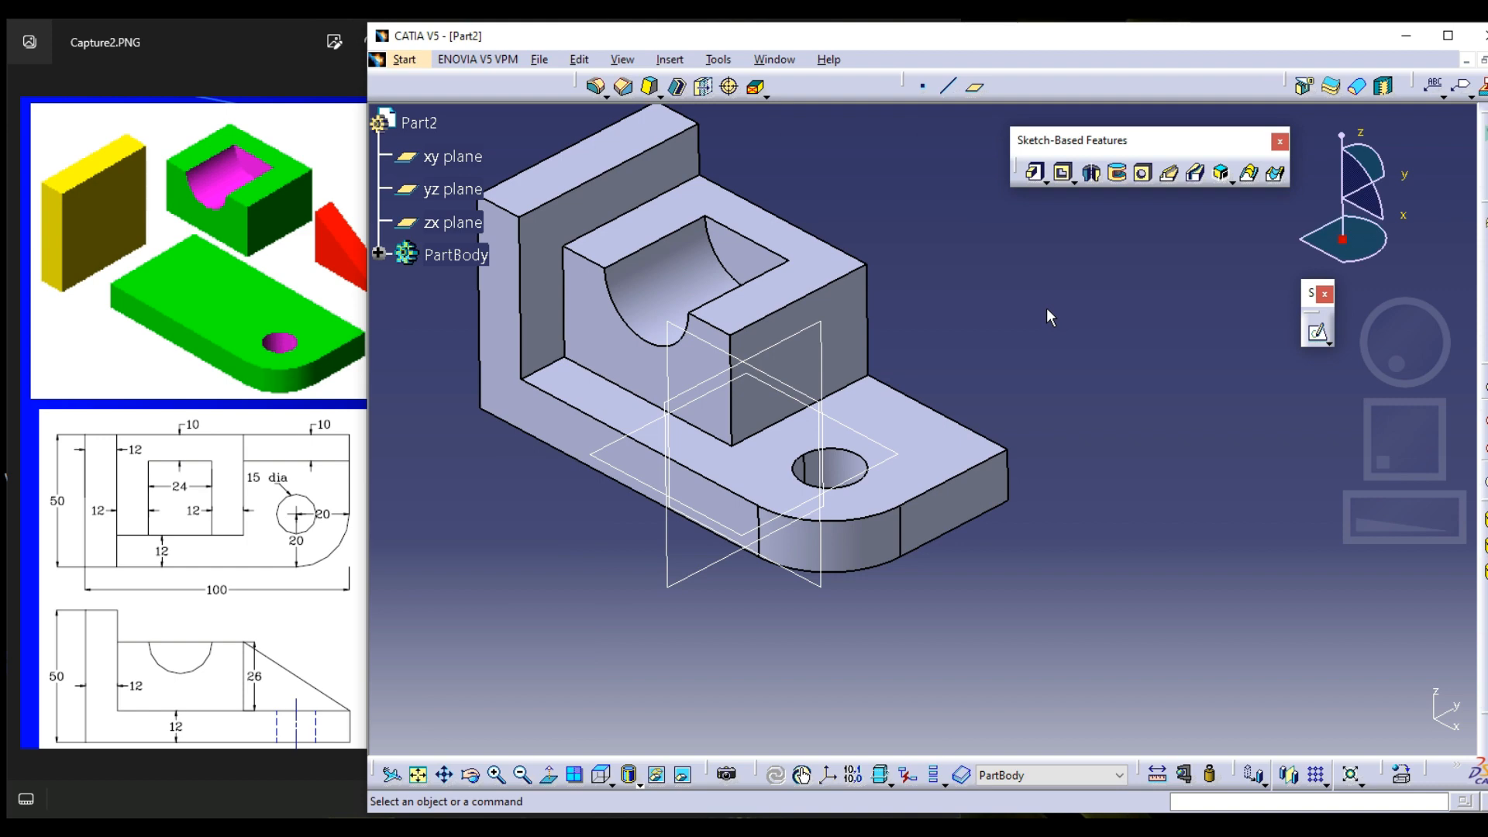
pyautogui.click(1318, 333)
pyautogui.moveTo(1051, 395); pyautogui.dragTo(1085, 324, button='middle')
pyautogui.click(1155, 270)
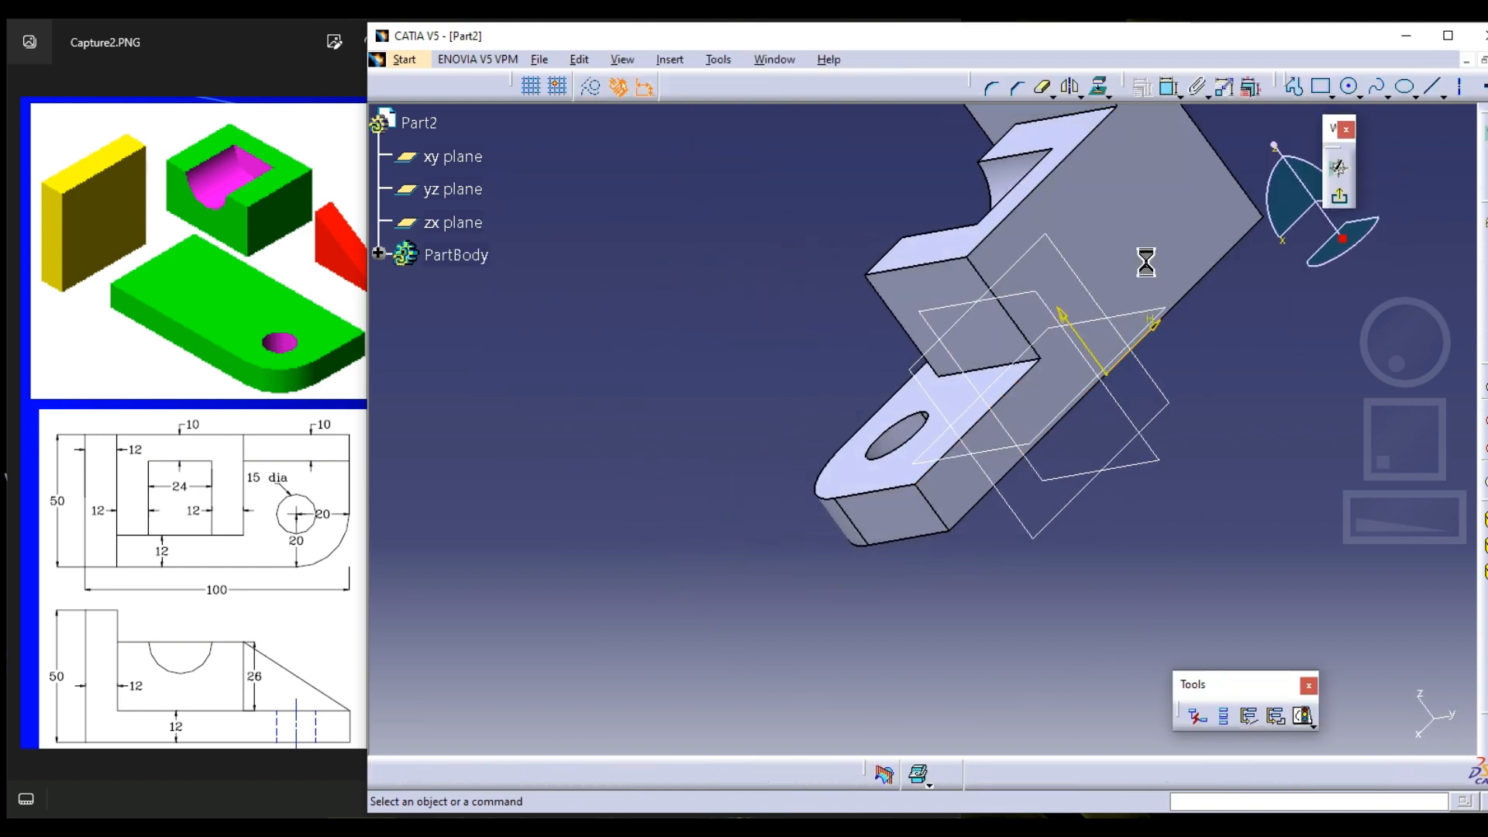
pyautogui.click(1099, 86)
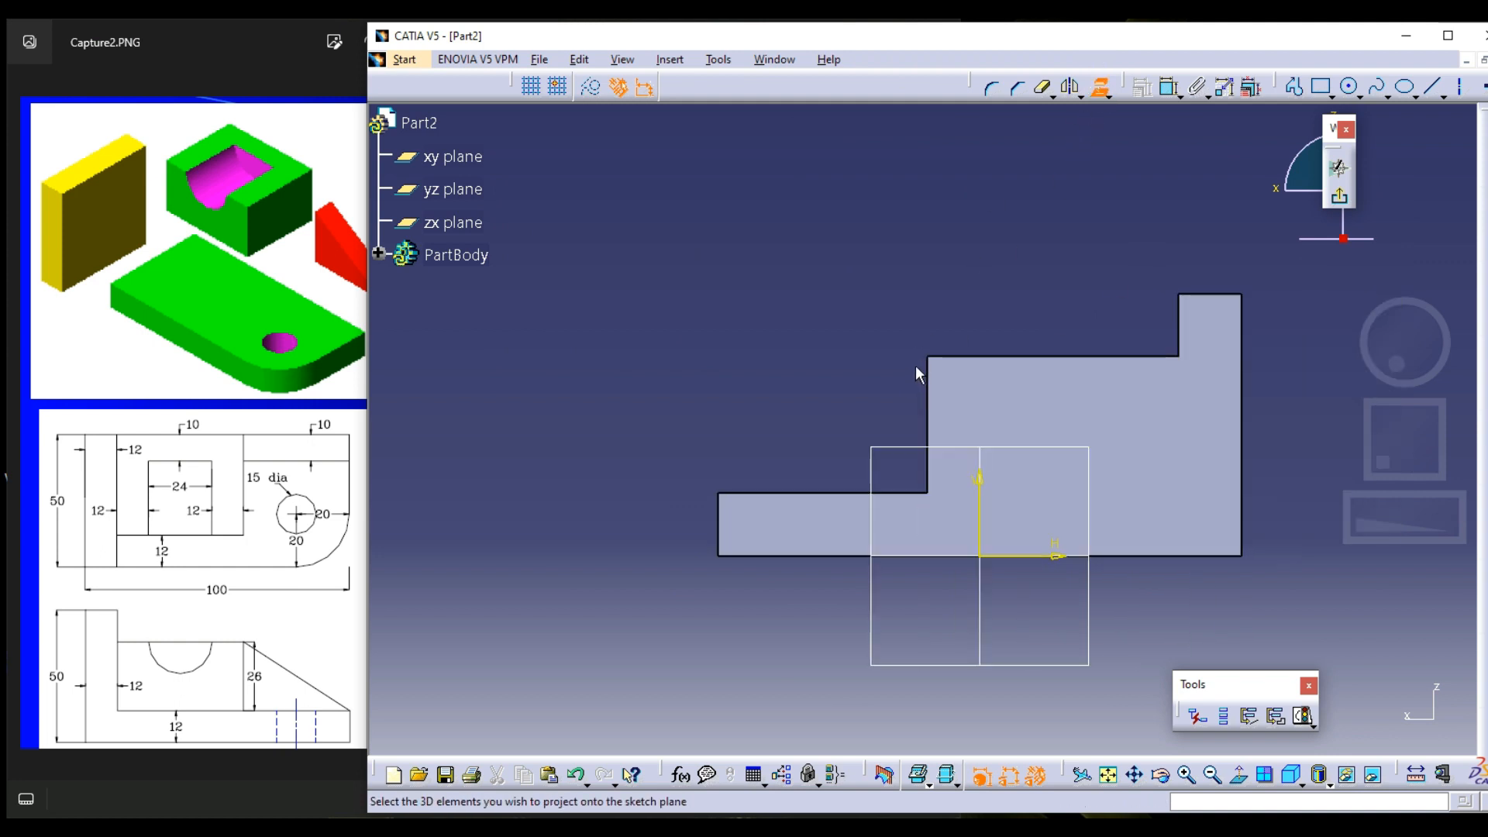
pyautogui.click(926, 398)
pyautogui.click(803, 493)
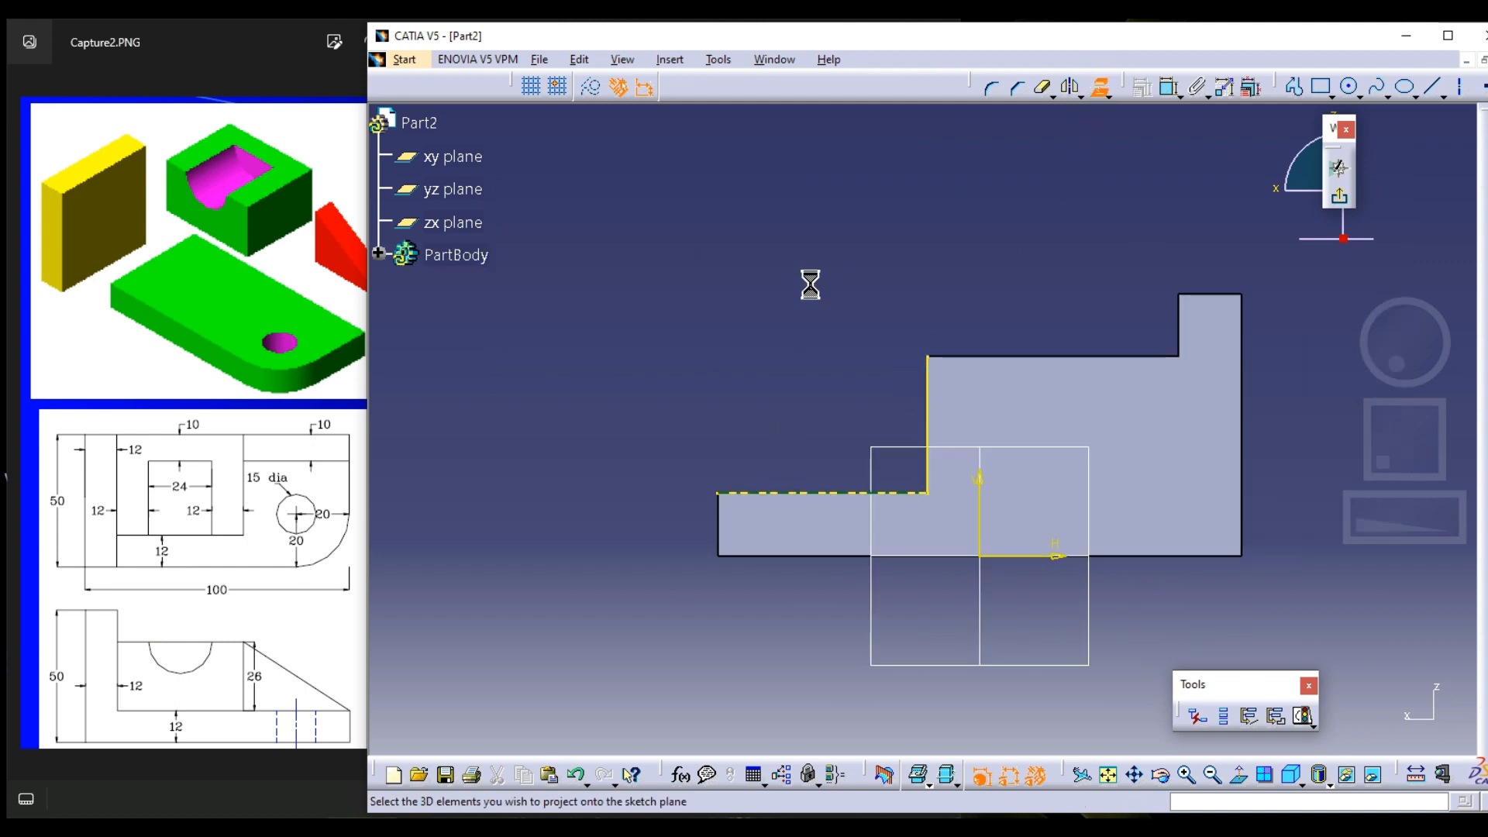
# Close the rib triangle with a diagonal line from the plate's upper end corner to the block's top corner and exit the sketch
pyautogui.click(1293, 86)
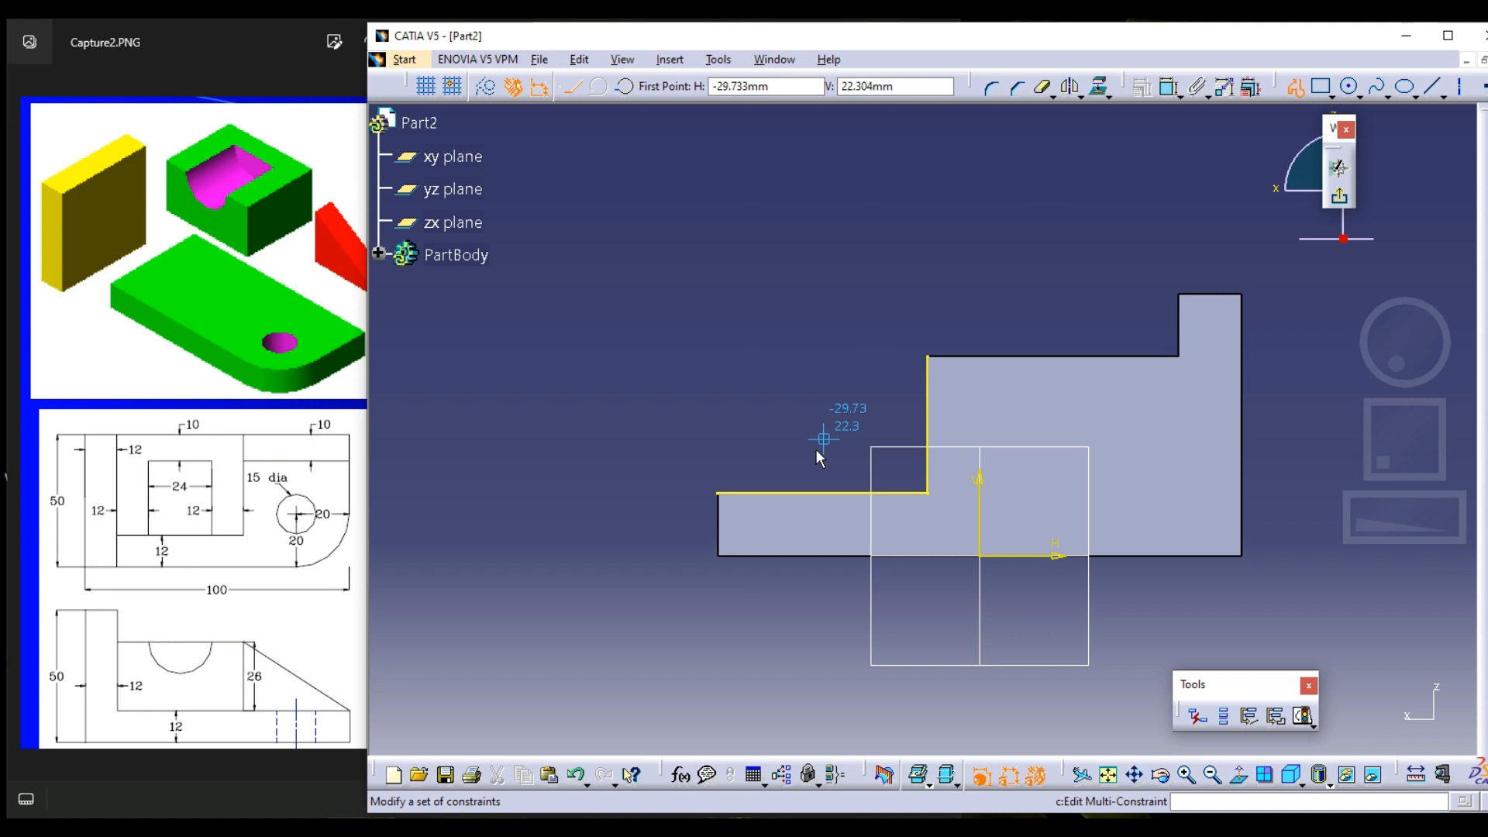
pyautogui.click(719, 493)
pyautogui.click(928, 357)
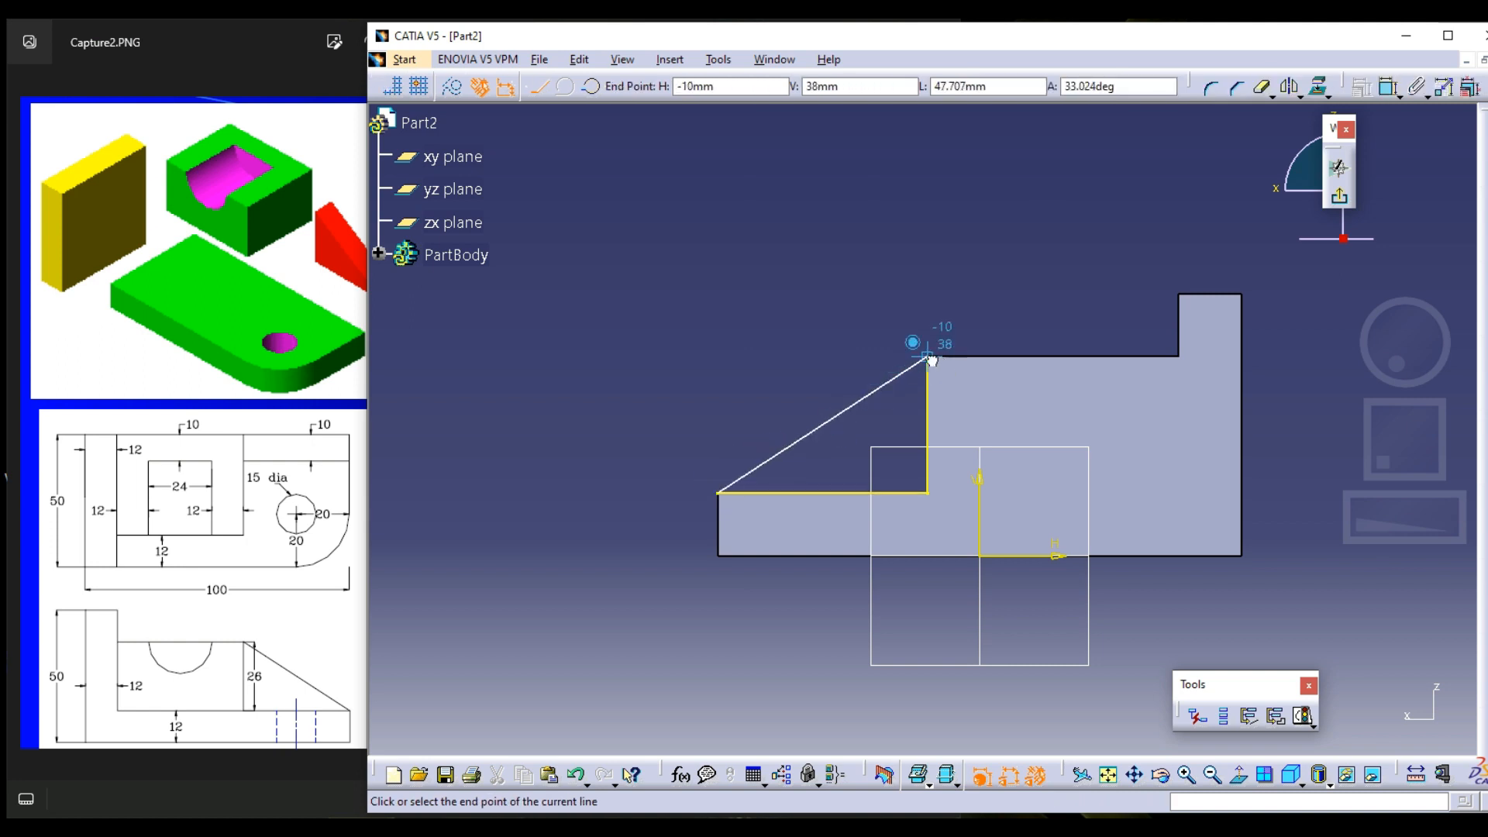
pyautogui.click(1340, 196)
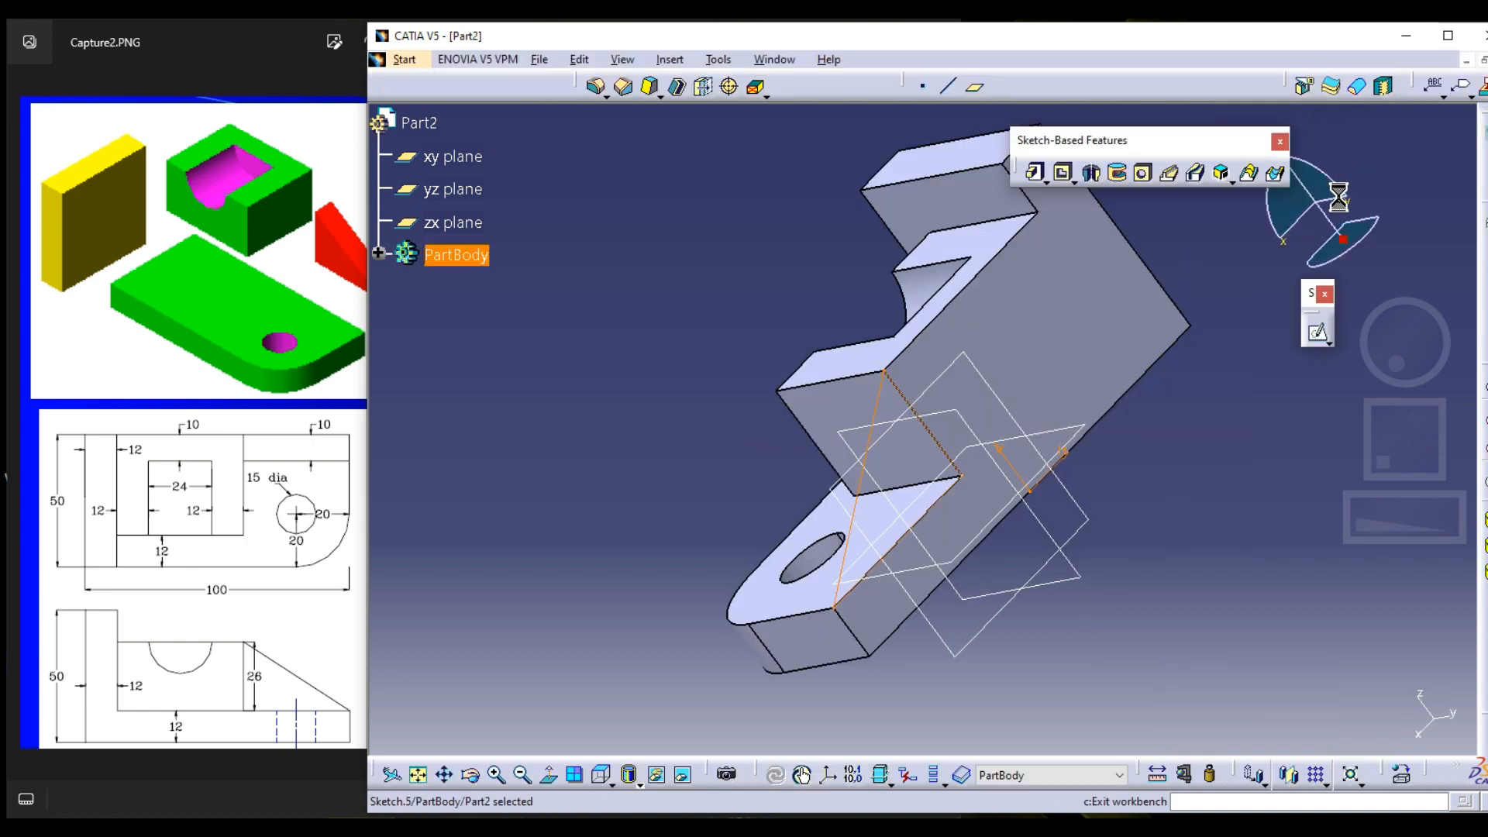
# Pad the triangular sketch 10 mm in the reversed direction, into the body, as the rib
pyautogui.click(1033, 173)
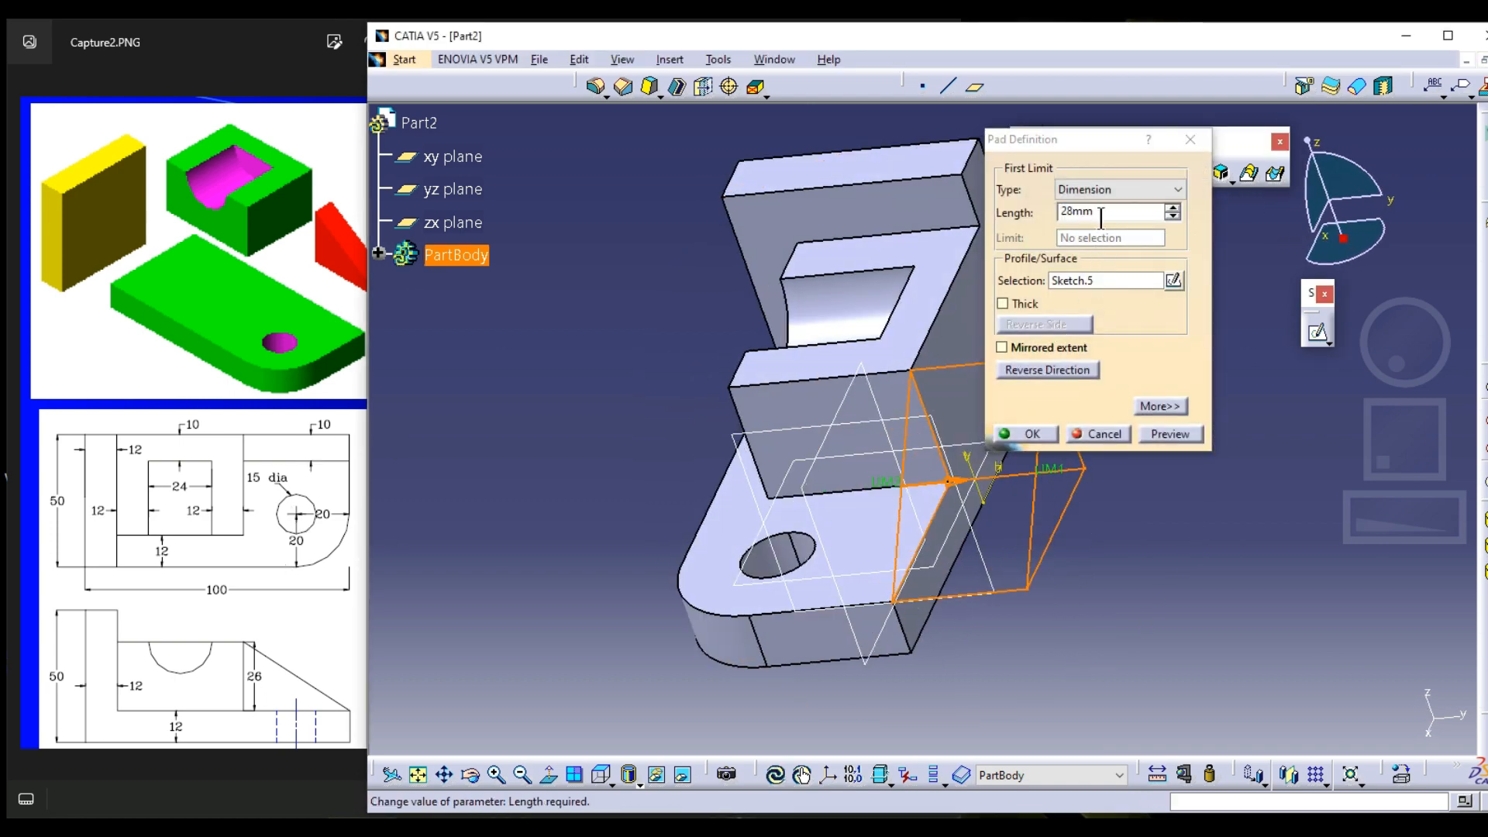
pyautogui.click(1026, 221)
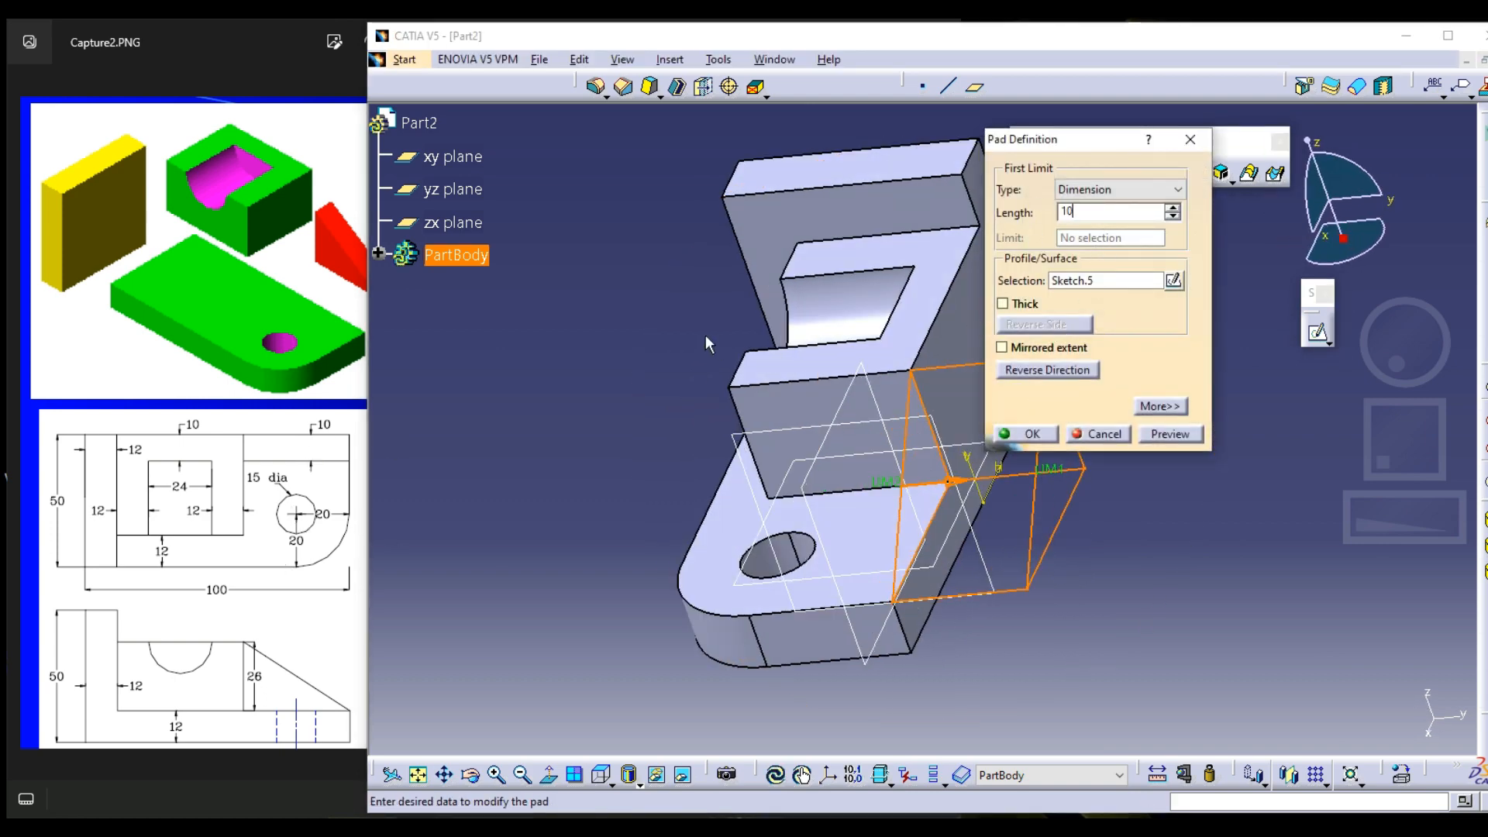
pyautogui.moveTo(686, 349); pyautogui.dragTo(763, 436, button='middle')
pyautogui.click(1055, 370)
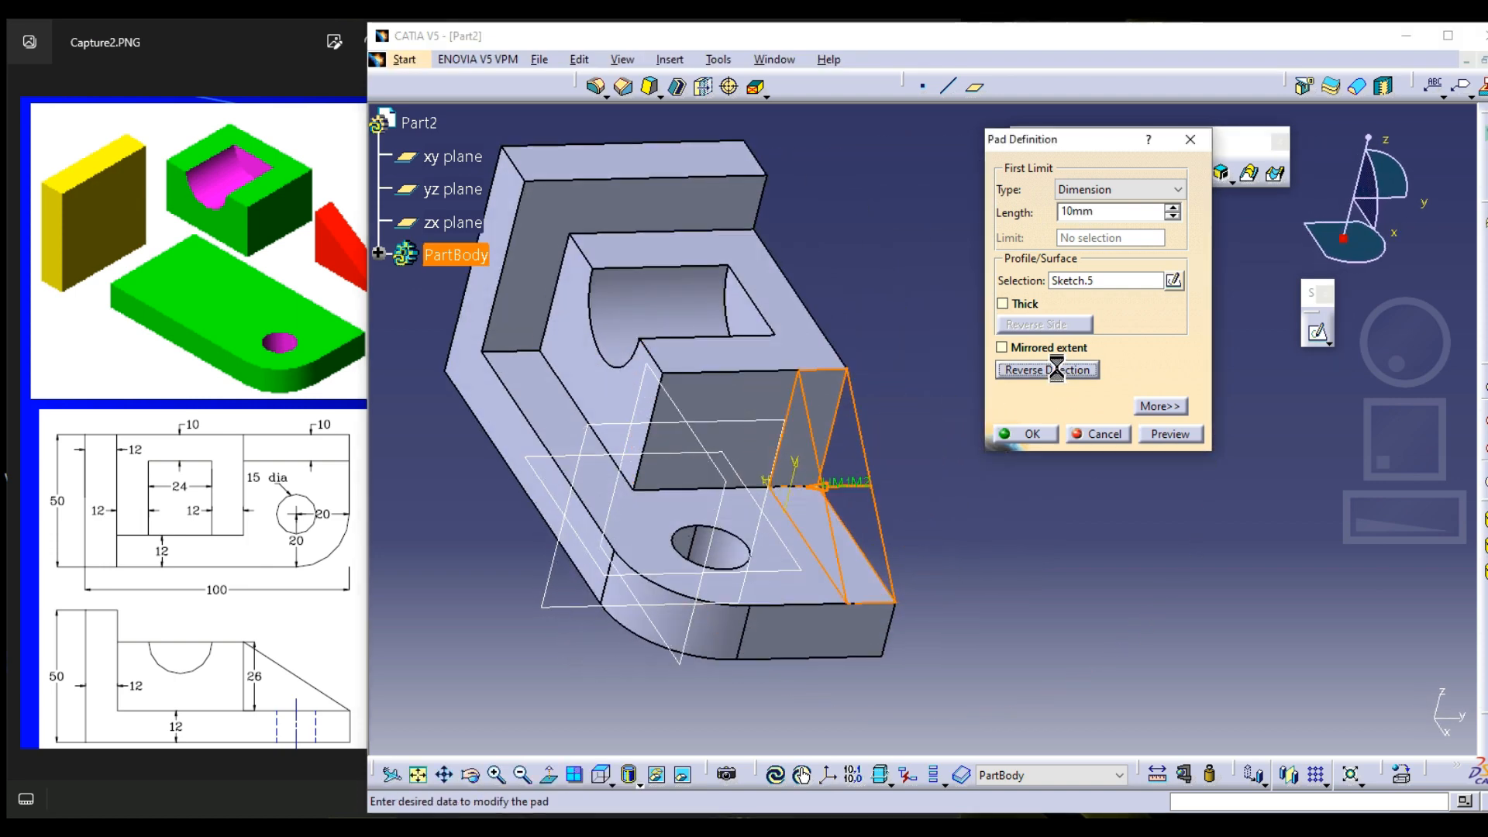
pyautogui.click(1032, 436)
pyautogui.moveTo(1038, 372); pyautogui.dragTo(1077, 277, button='middle')
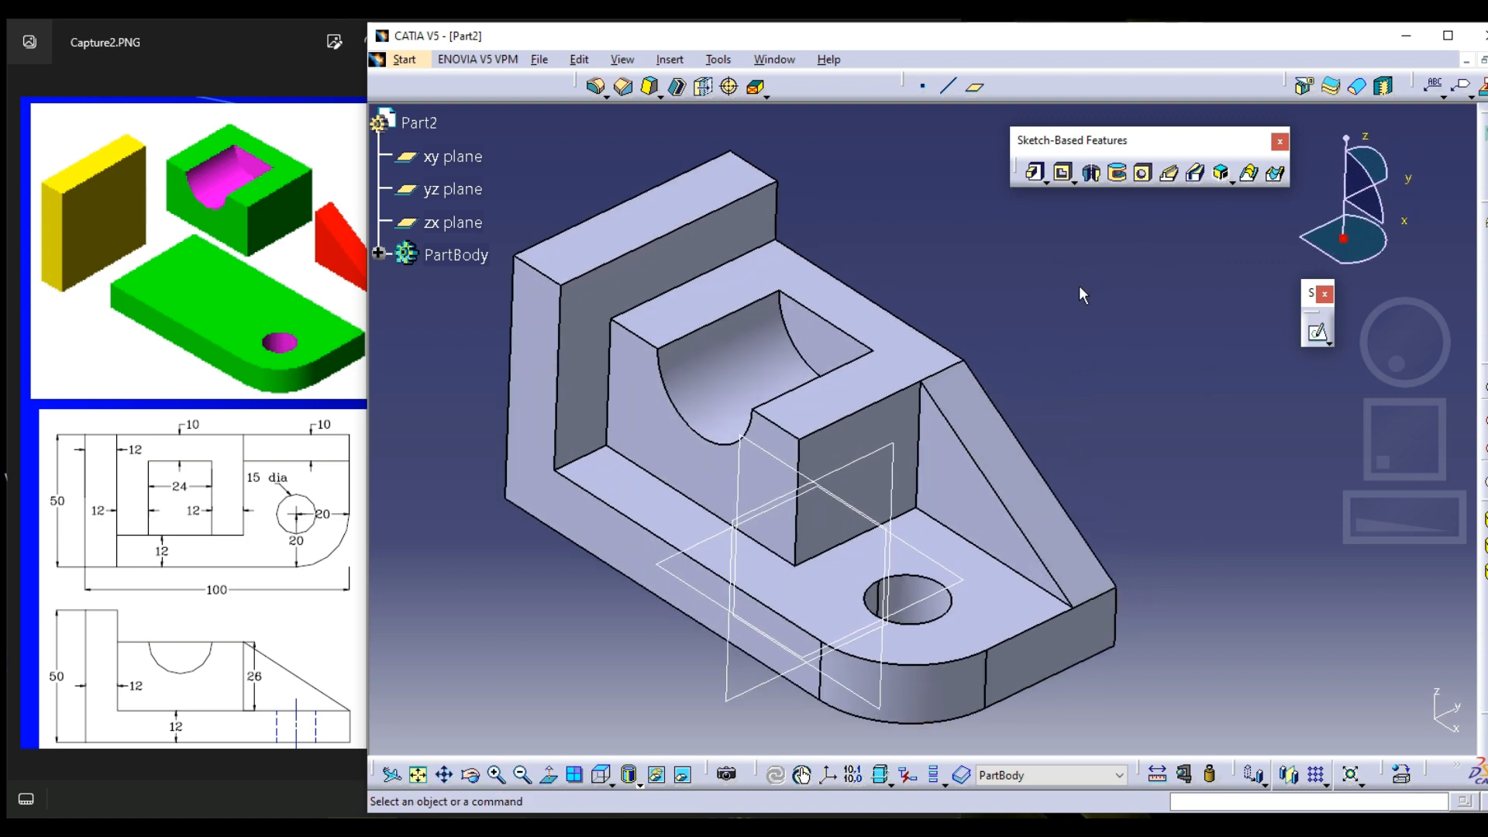
# Switch to the image viewer, advance to the Model - 4 drawing in Capture4.PNG, and return to CATIA
pyautogui.click(331, 409)
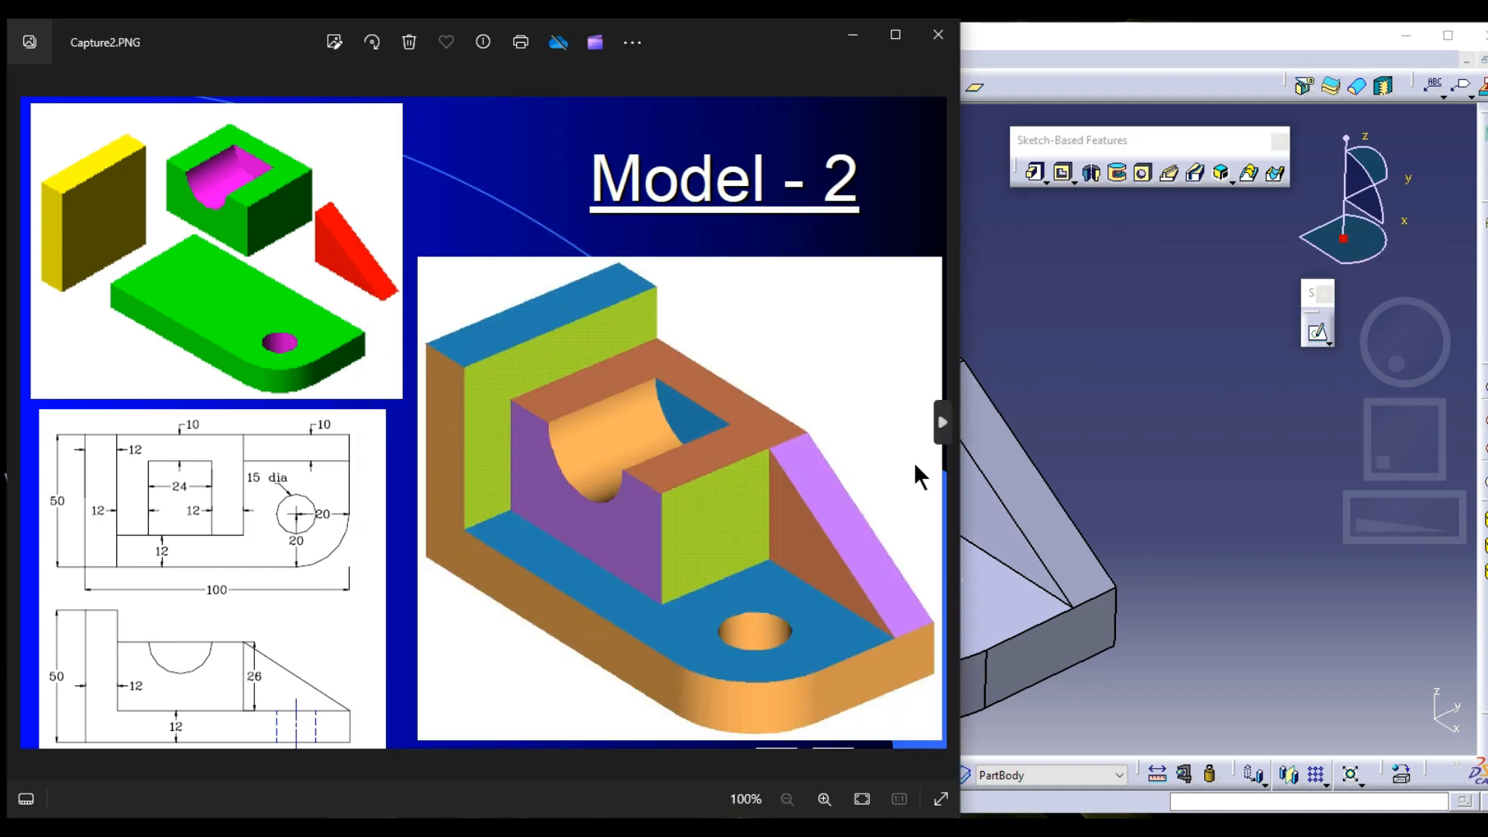
pyautogui.click(940, 425)
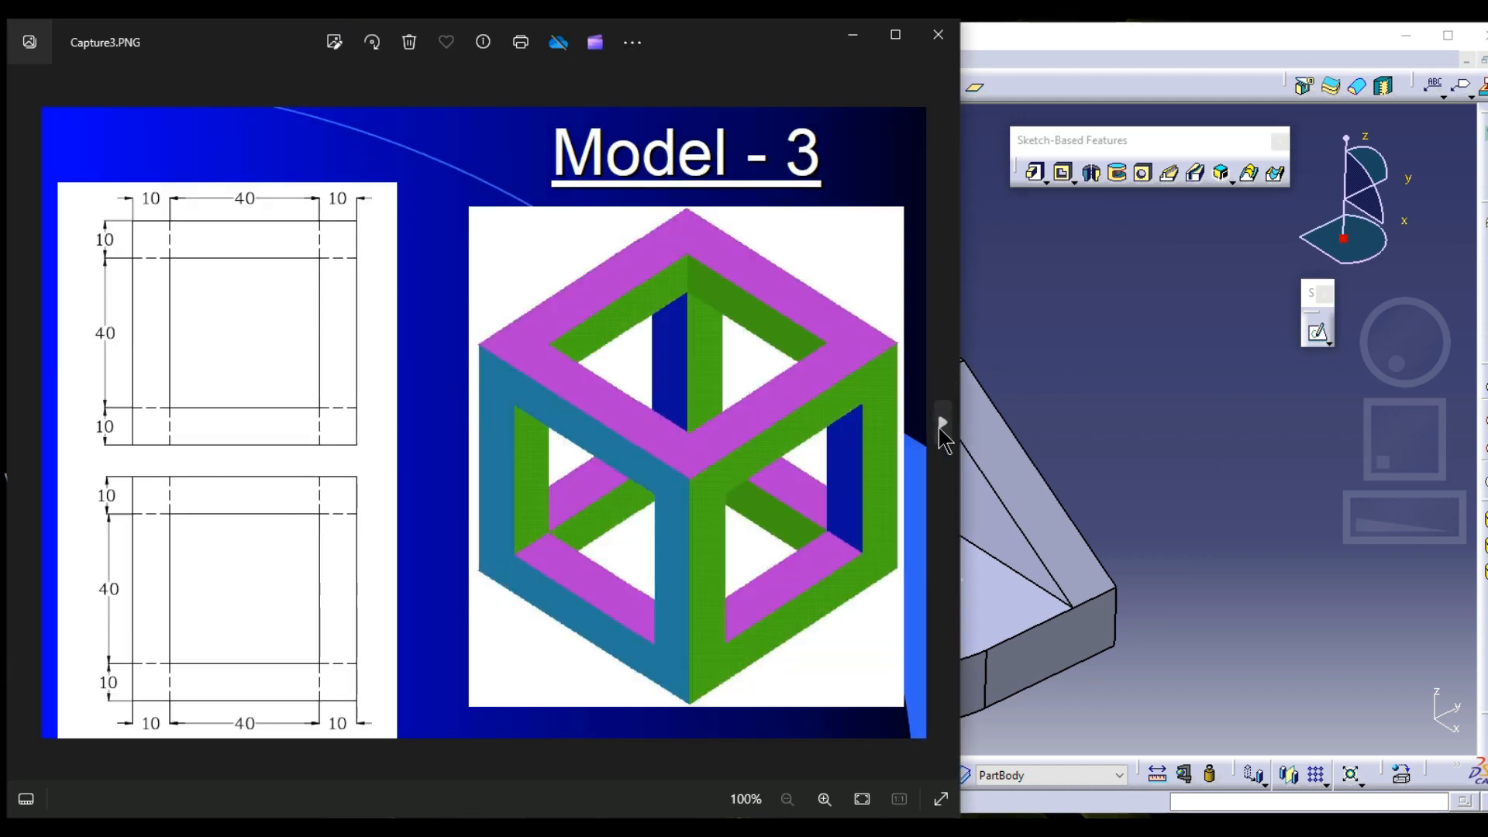
pyautogui.click(940, 425)
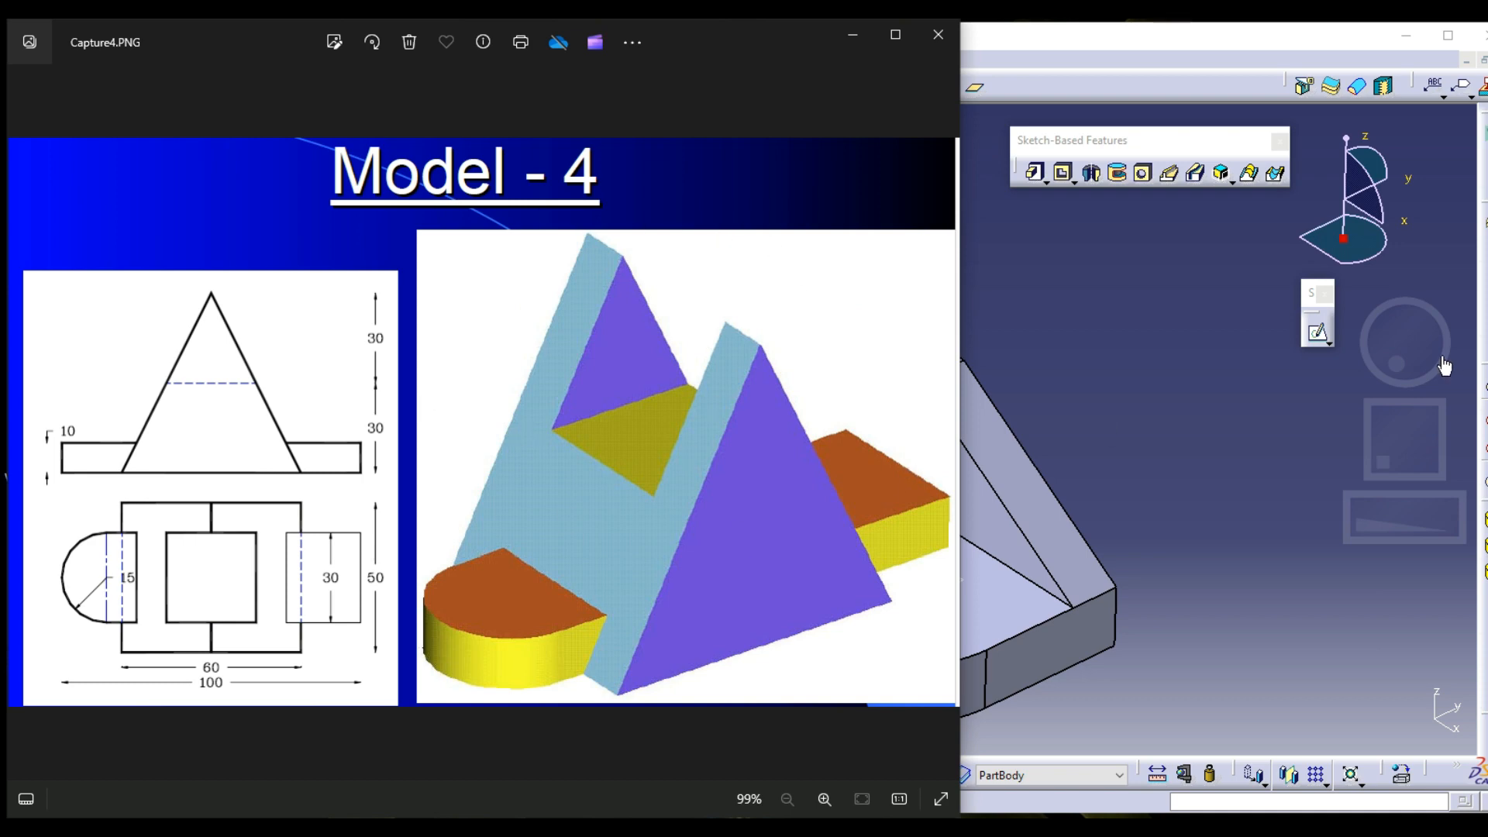
pyautogui.click(1048, 289)
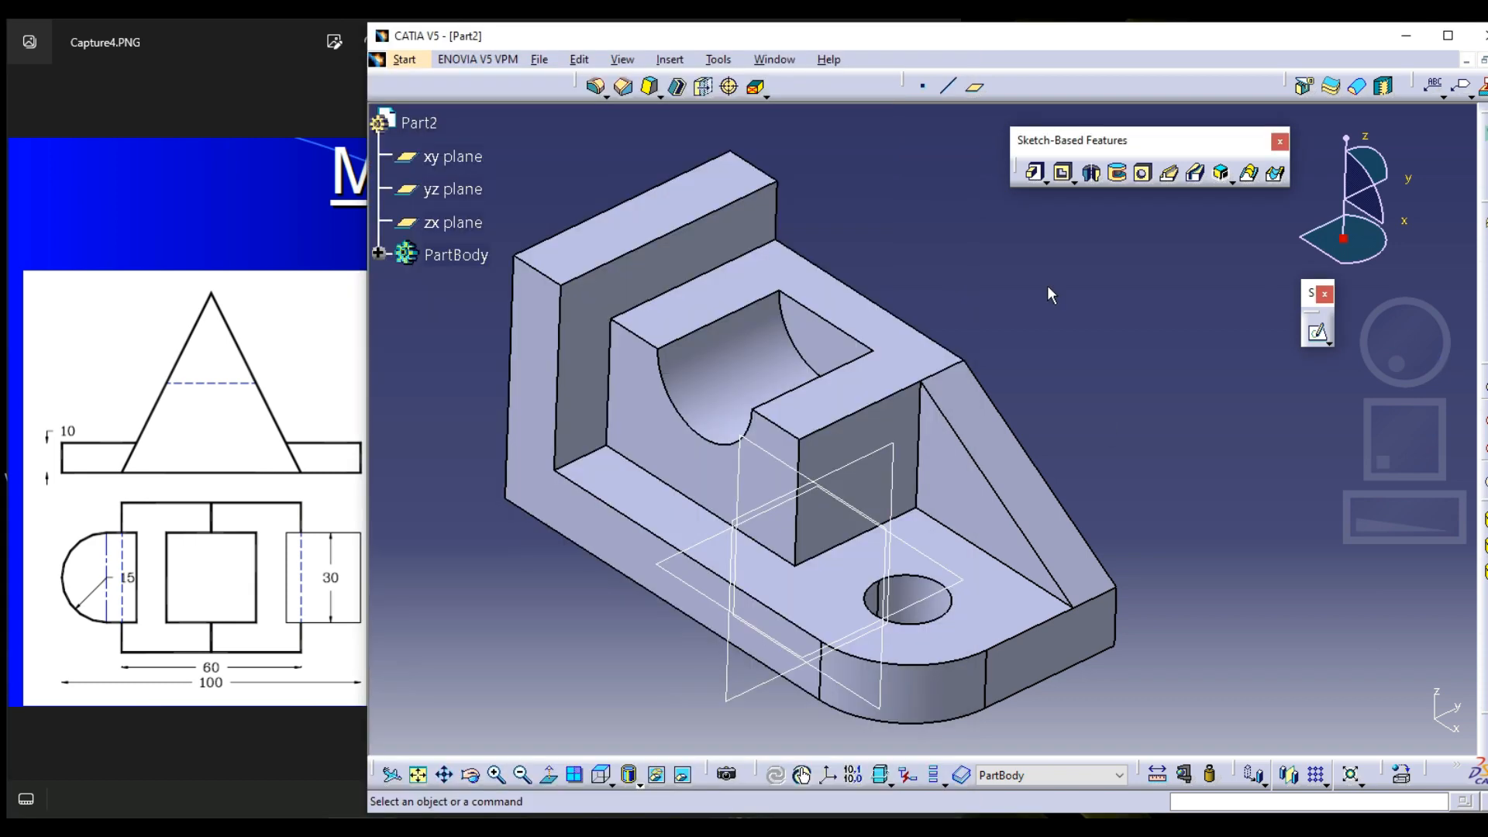
# Create a new document of type Part
pyautogui.hotkey('ctrl', 'n')
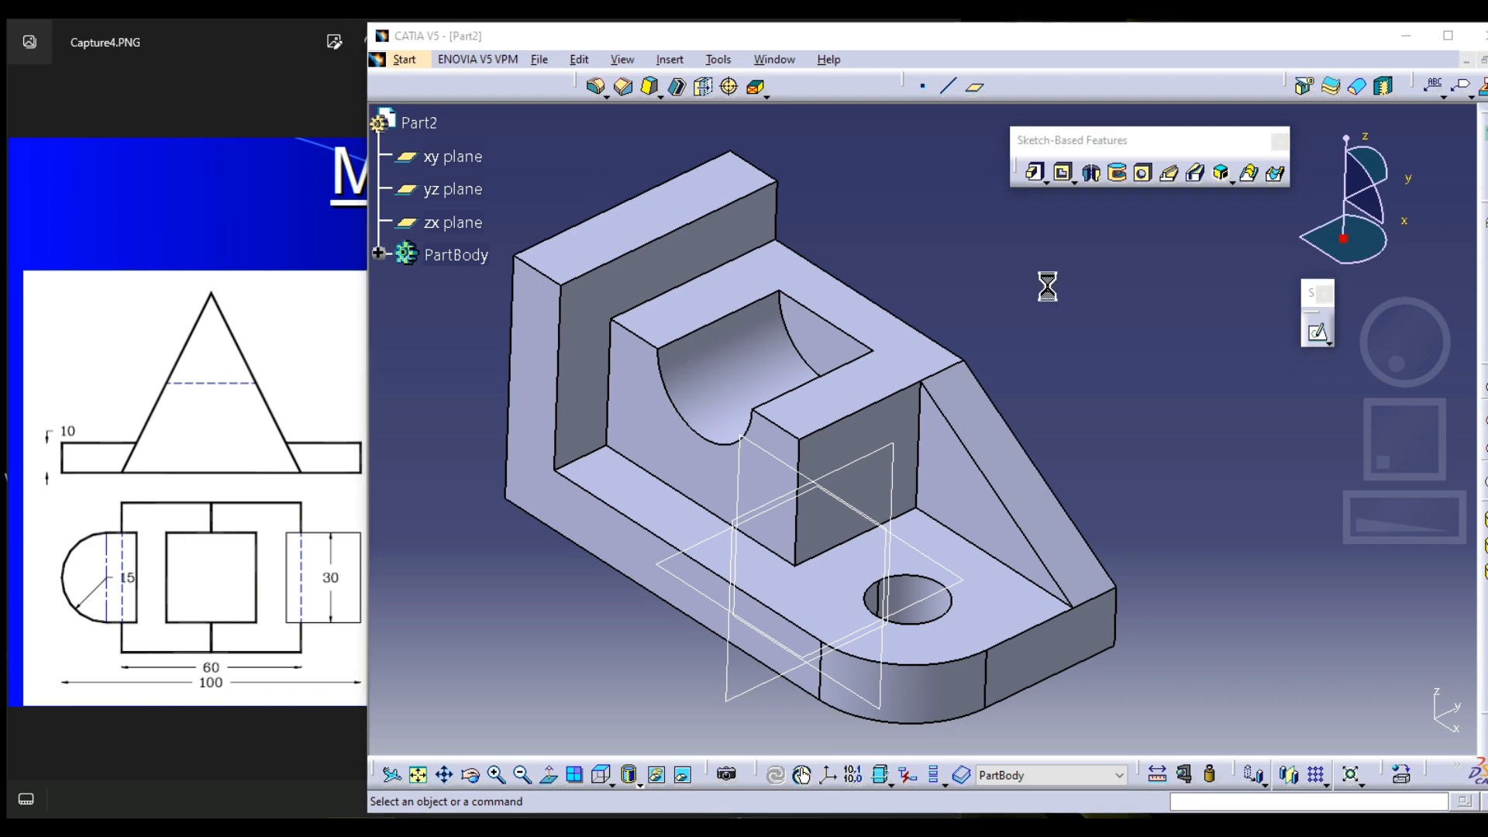
pyautogui.write('part')
pyautogui.press('Return')
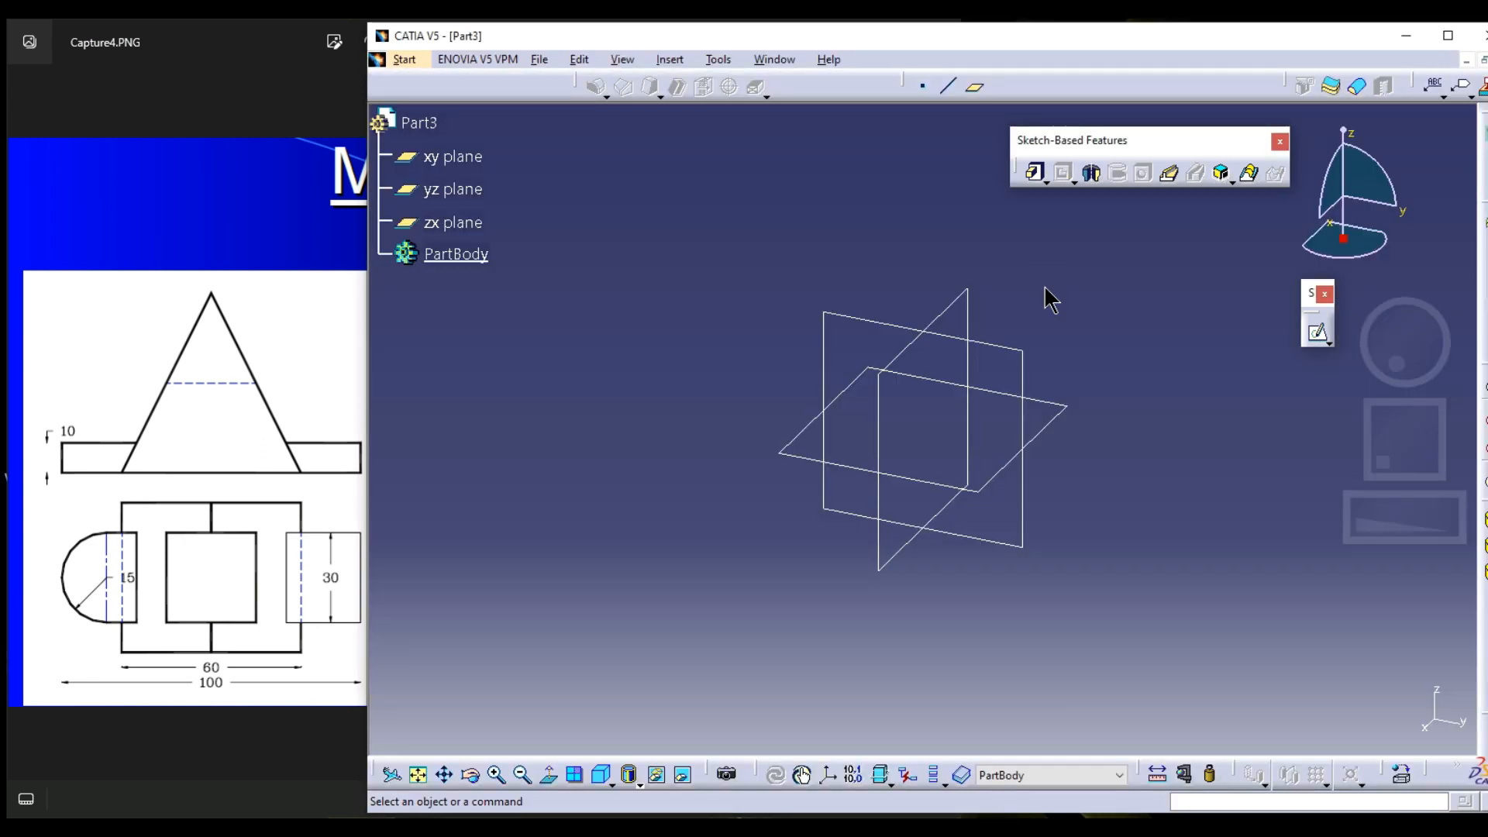
# Check the Model - 4 drawing, set the front view, and start a sketch on the yz plane
pyautogui.click(1317, 330)
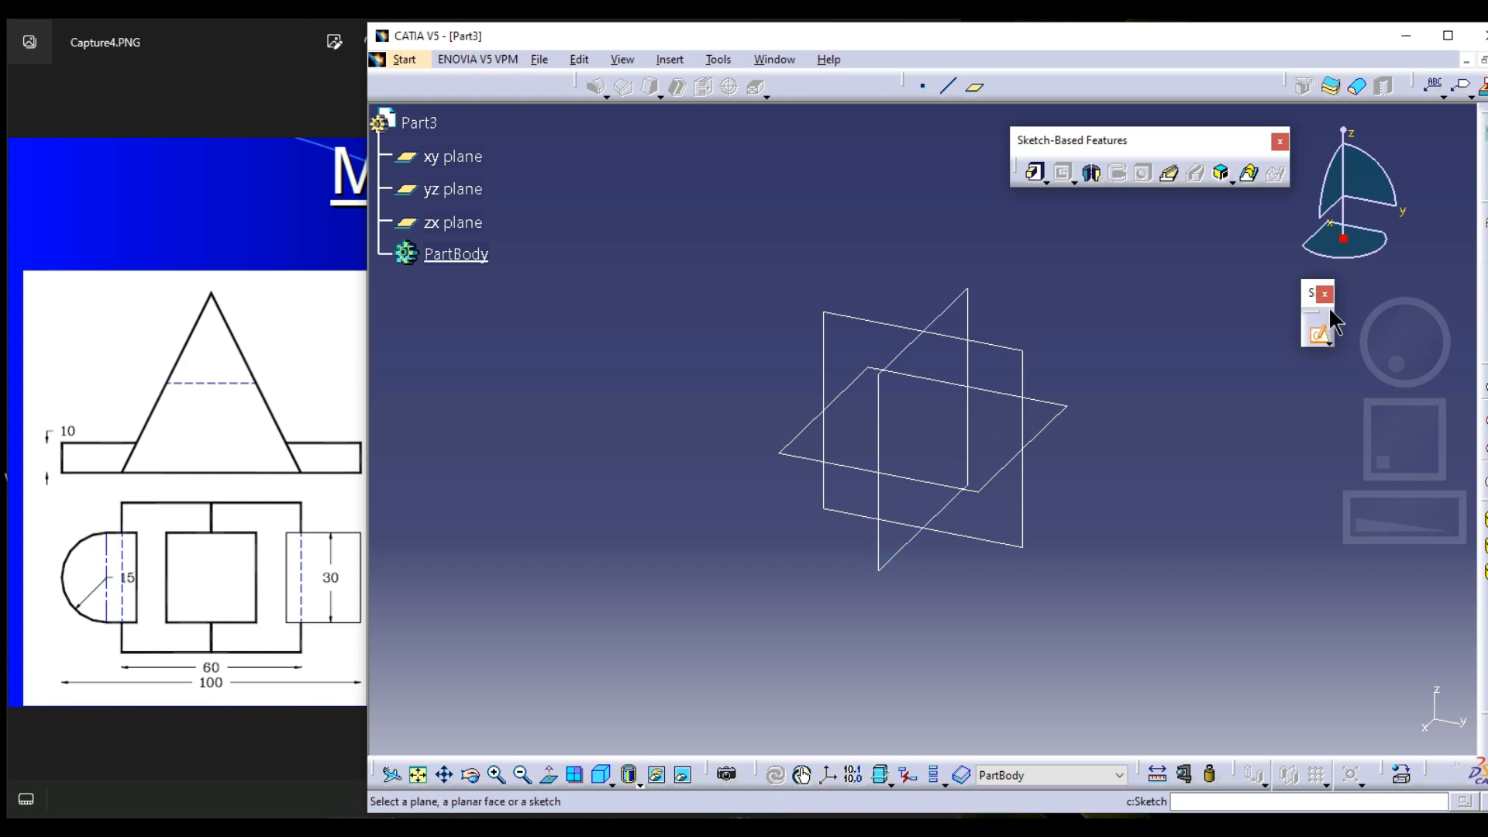
pyautogui.click(274, 382)
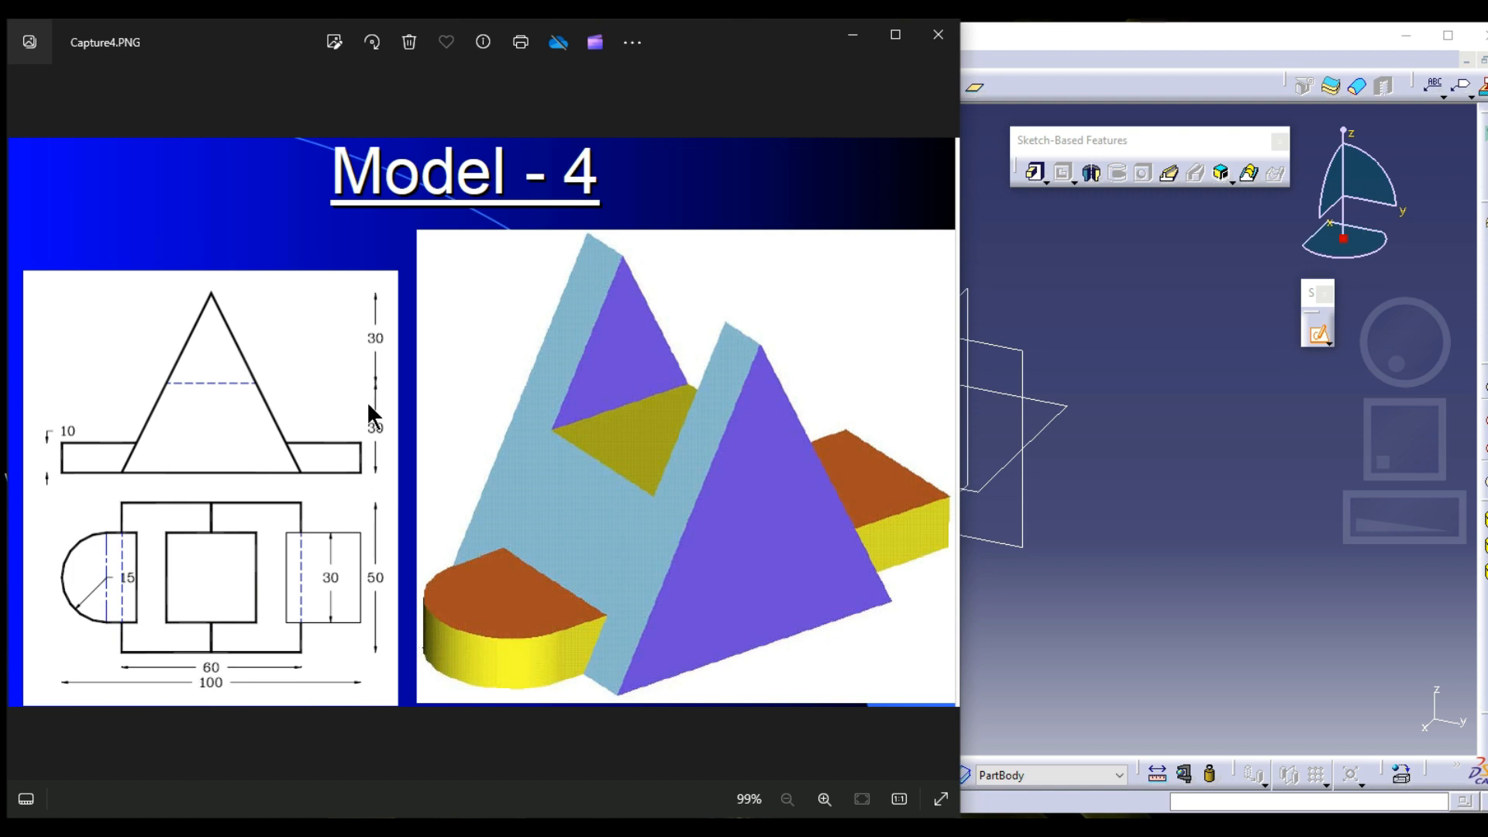
pyautogui.click(750, 826)
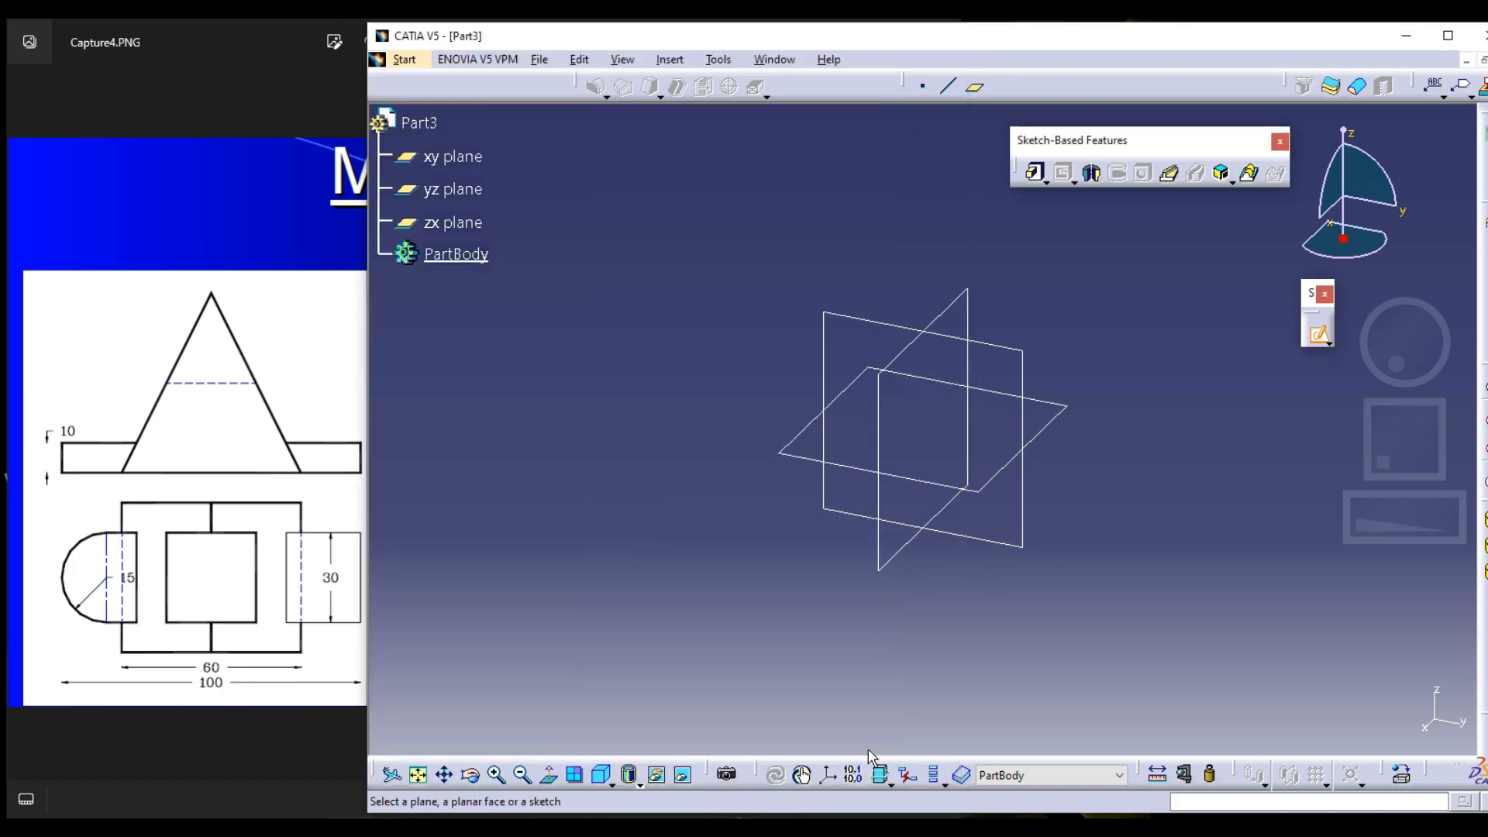
pyautogui.click(609, 782)
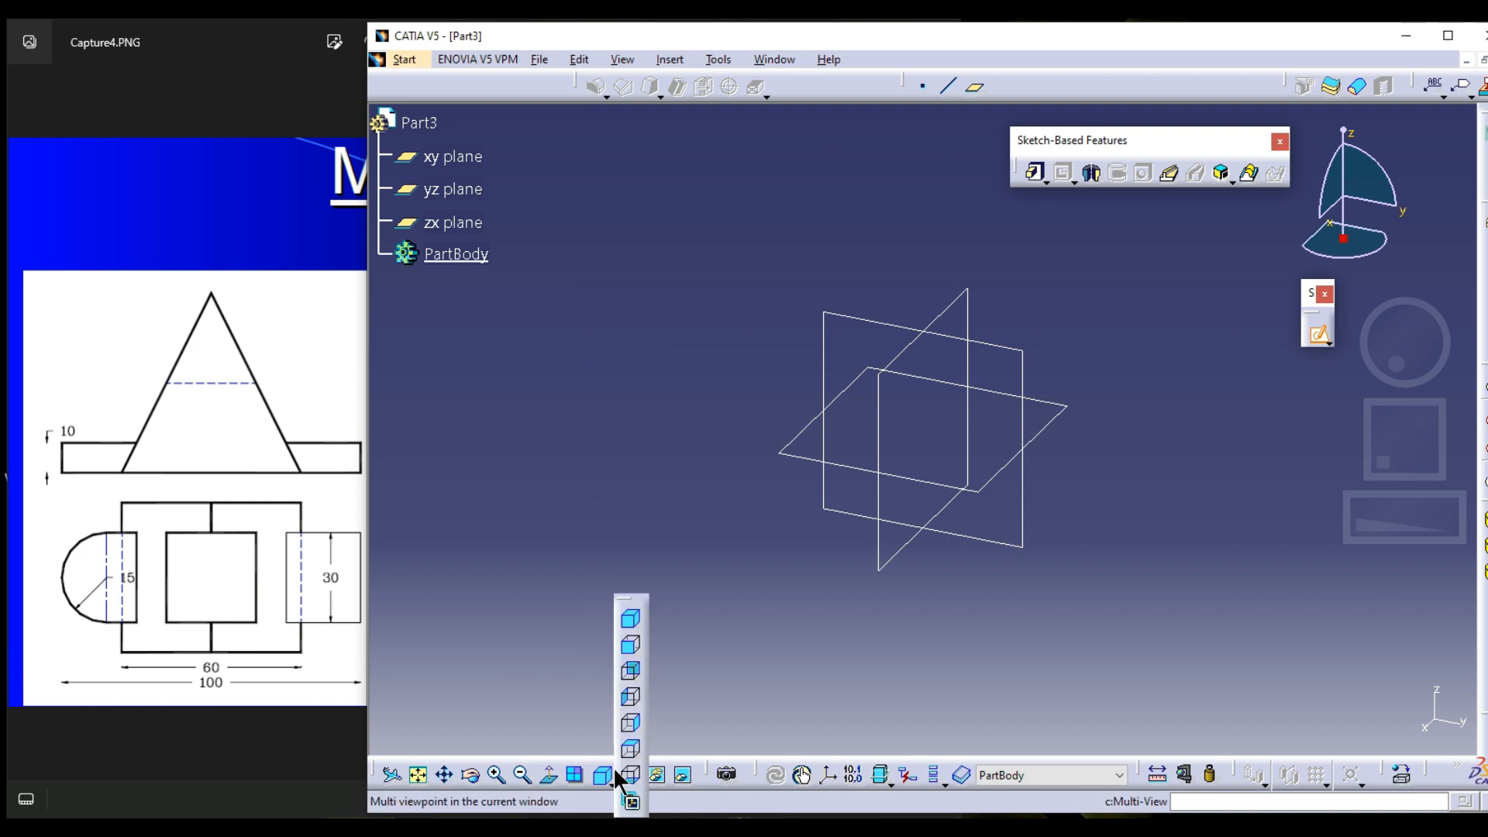
pyautogui.click(635, 644)
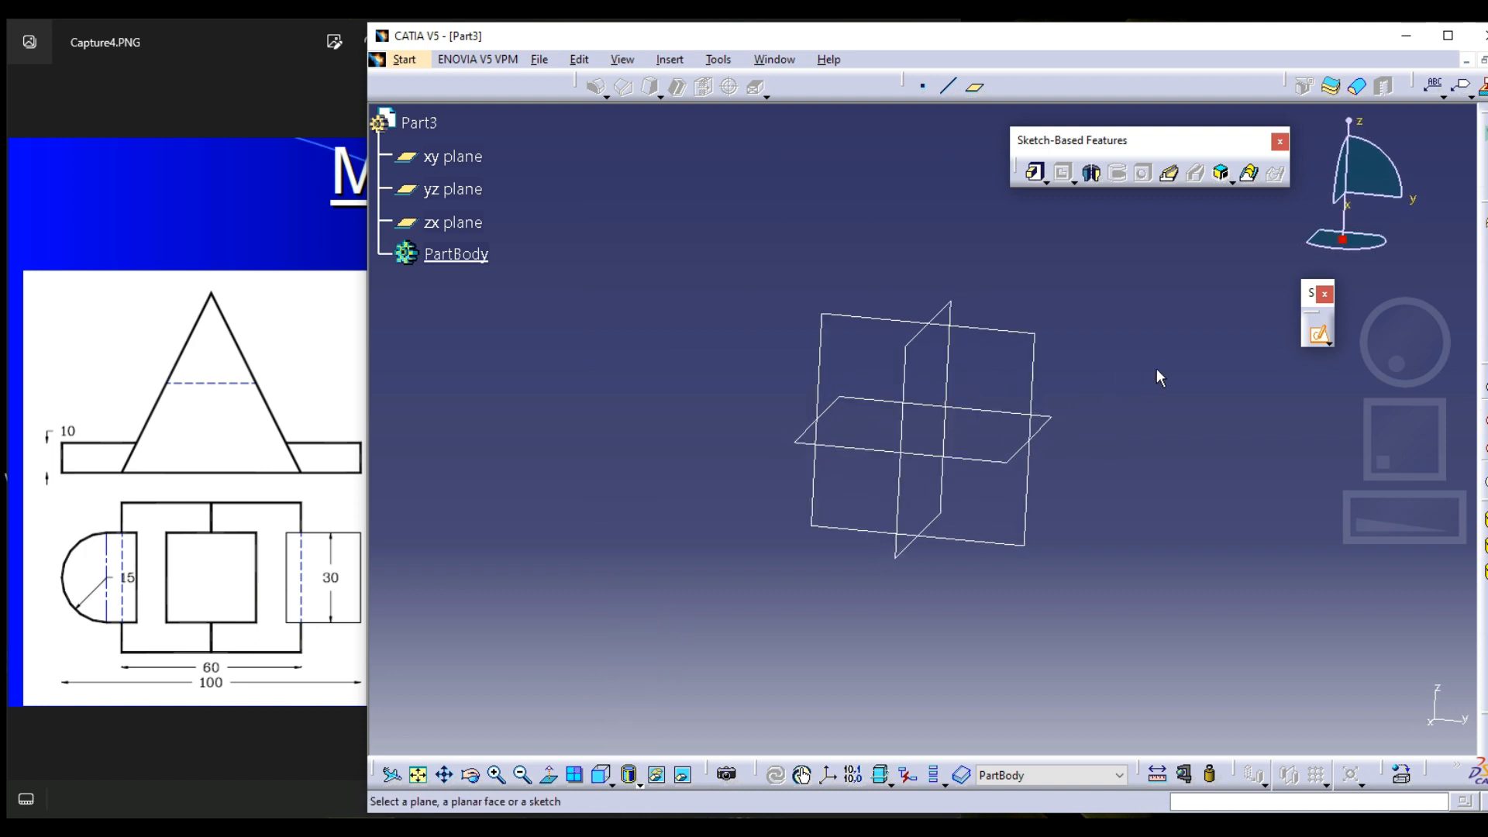
pyautogui.click(1006, 322)
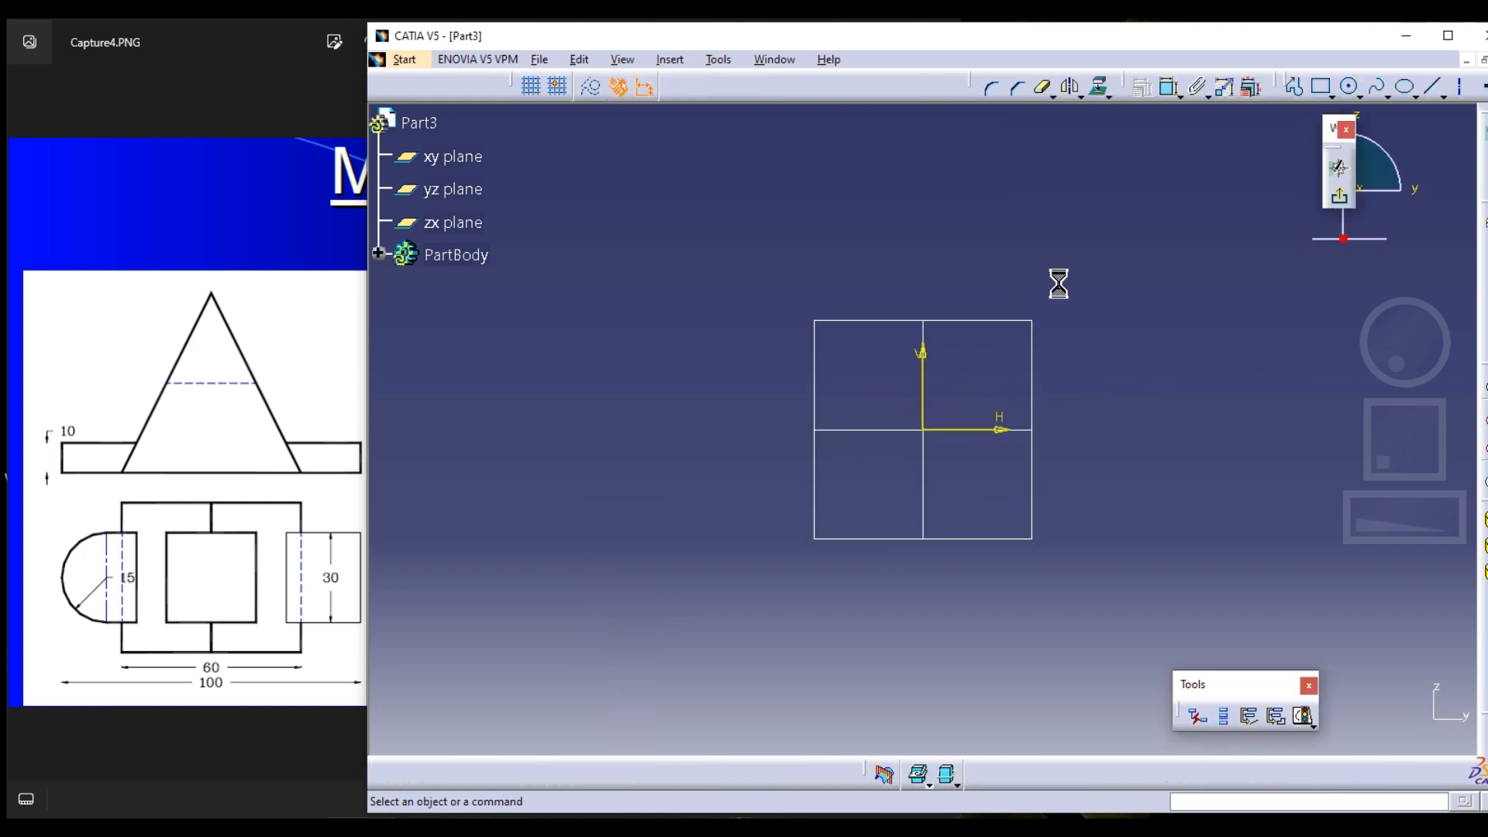
# Draw a horizontal base line about 152 mm long along the H axis, extending symmetrically from the origin
pyautogui.click(1432, 87)
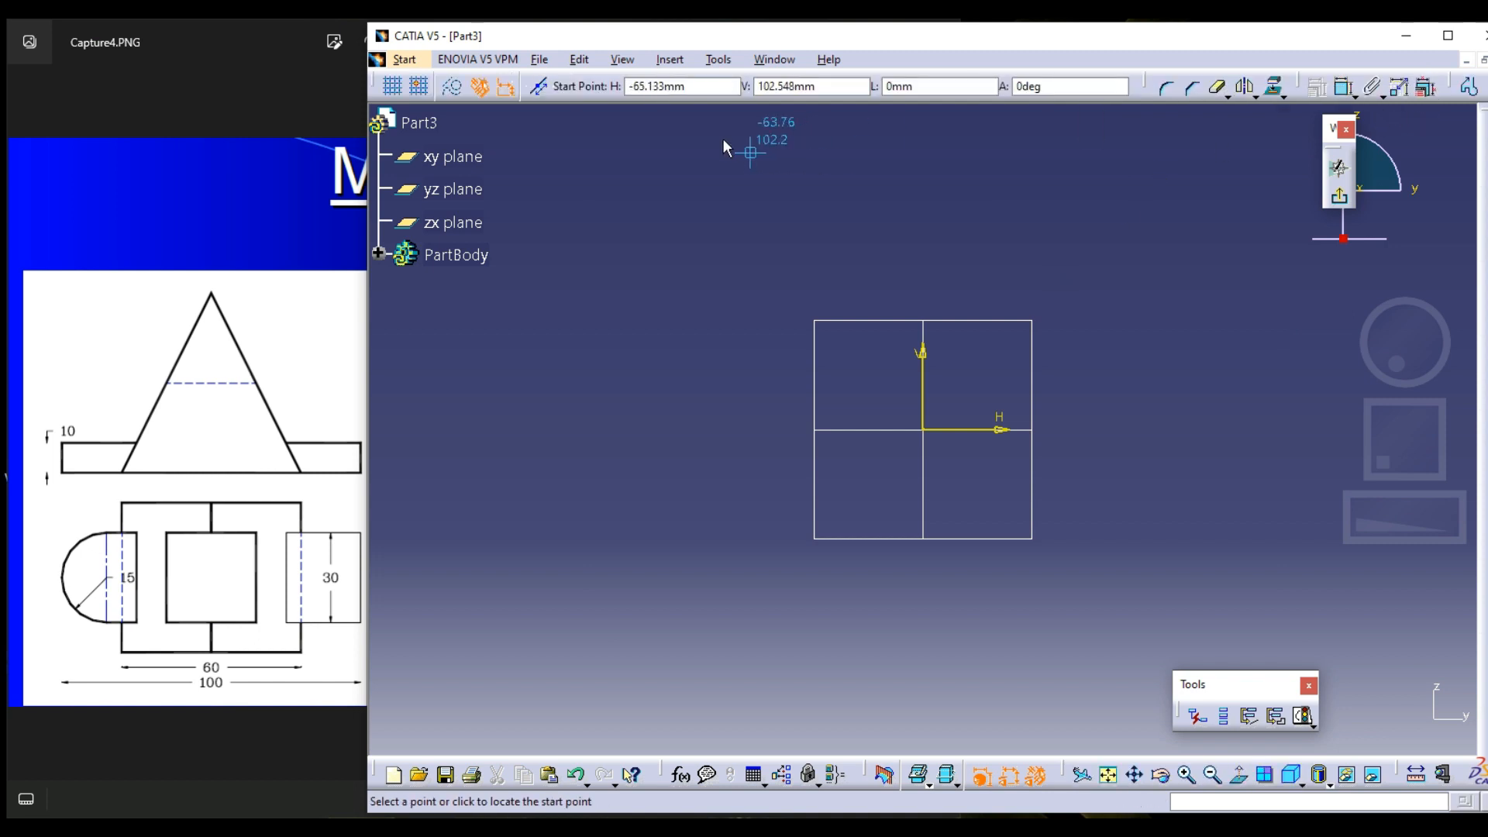
pyautogui.click(924, 430)
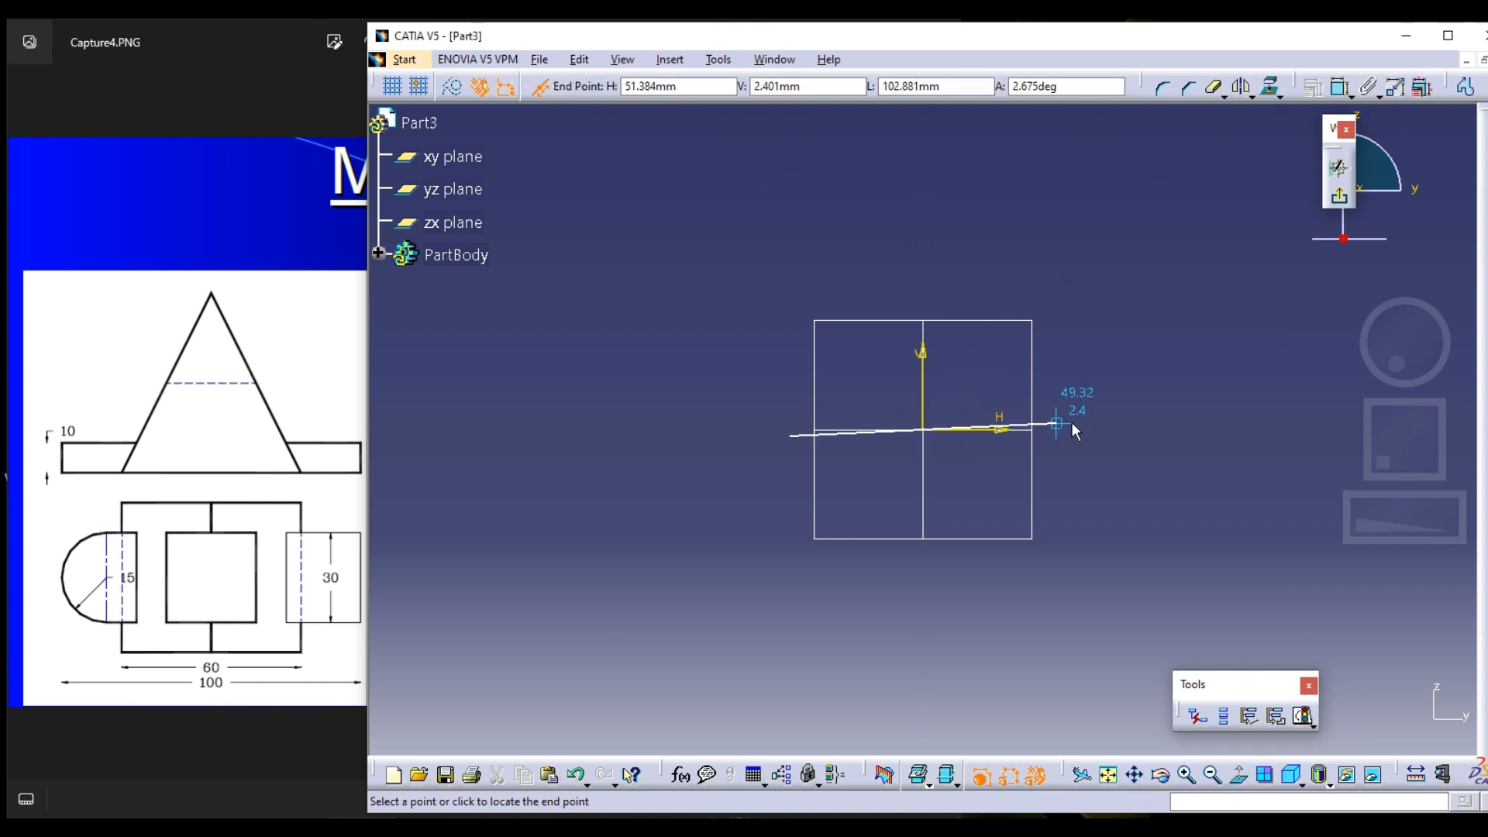
pyautogui.click(1128, 431)
pyautogui.click(1161, 221)
pyautogui.moveTo(1160, 221); pyautogui.dragTo(1106, 267, button='middle')
# Complete the triangle with two sloping lines from the base line's ends to an apex about 121 mm up the vertical axis
pyautogui.click(1295, 87)
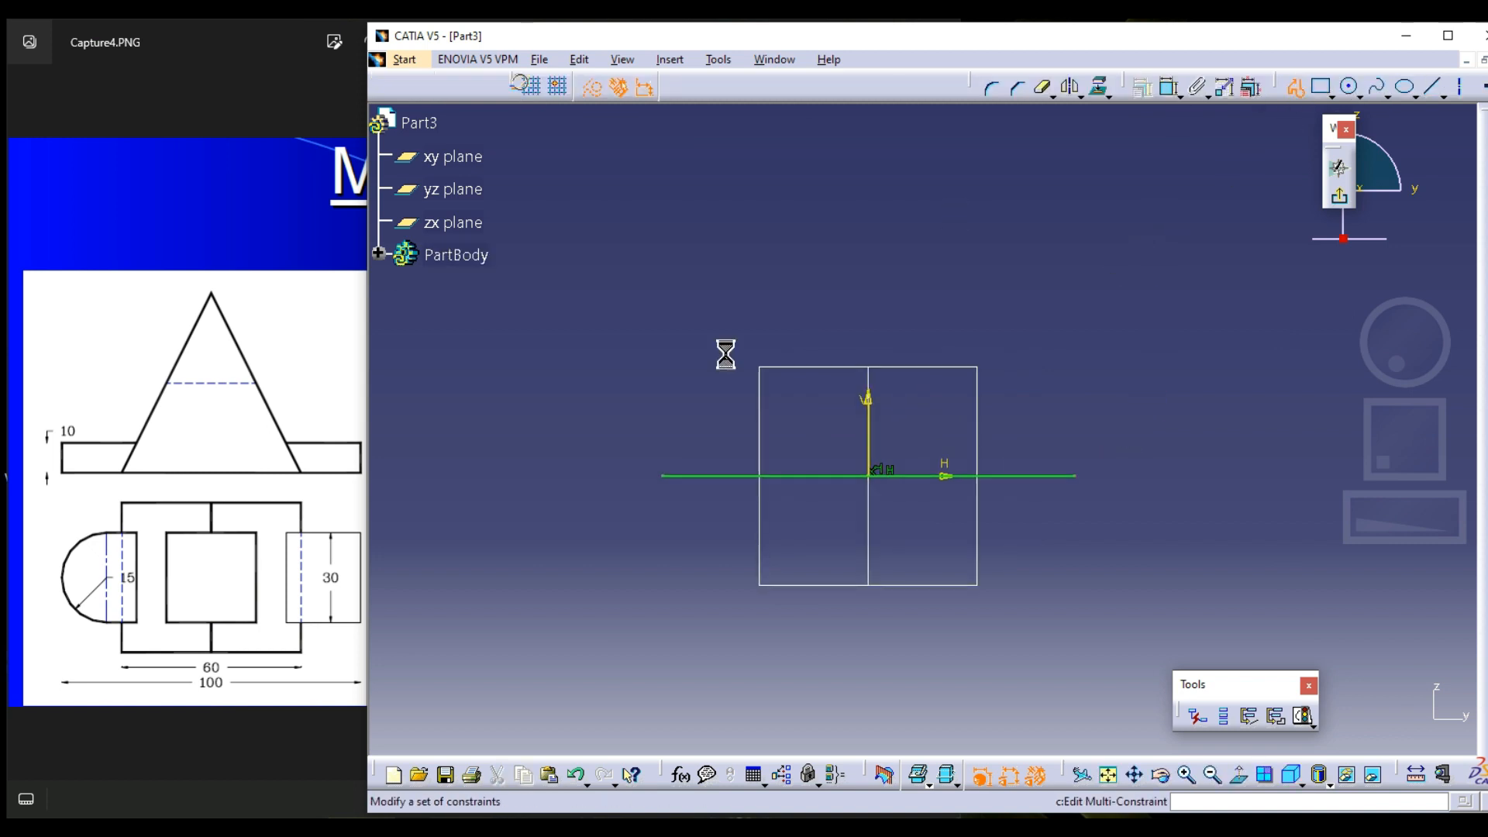
pyautogui.click(665, 476)
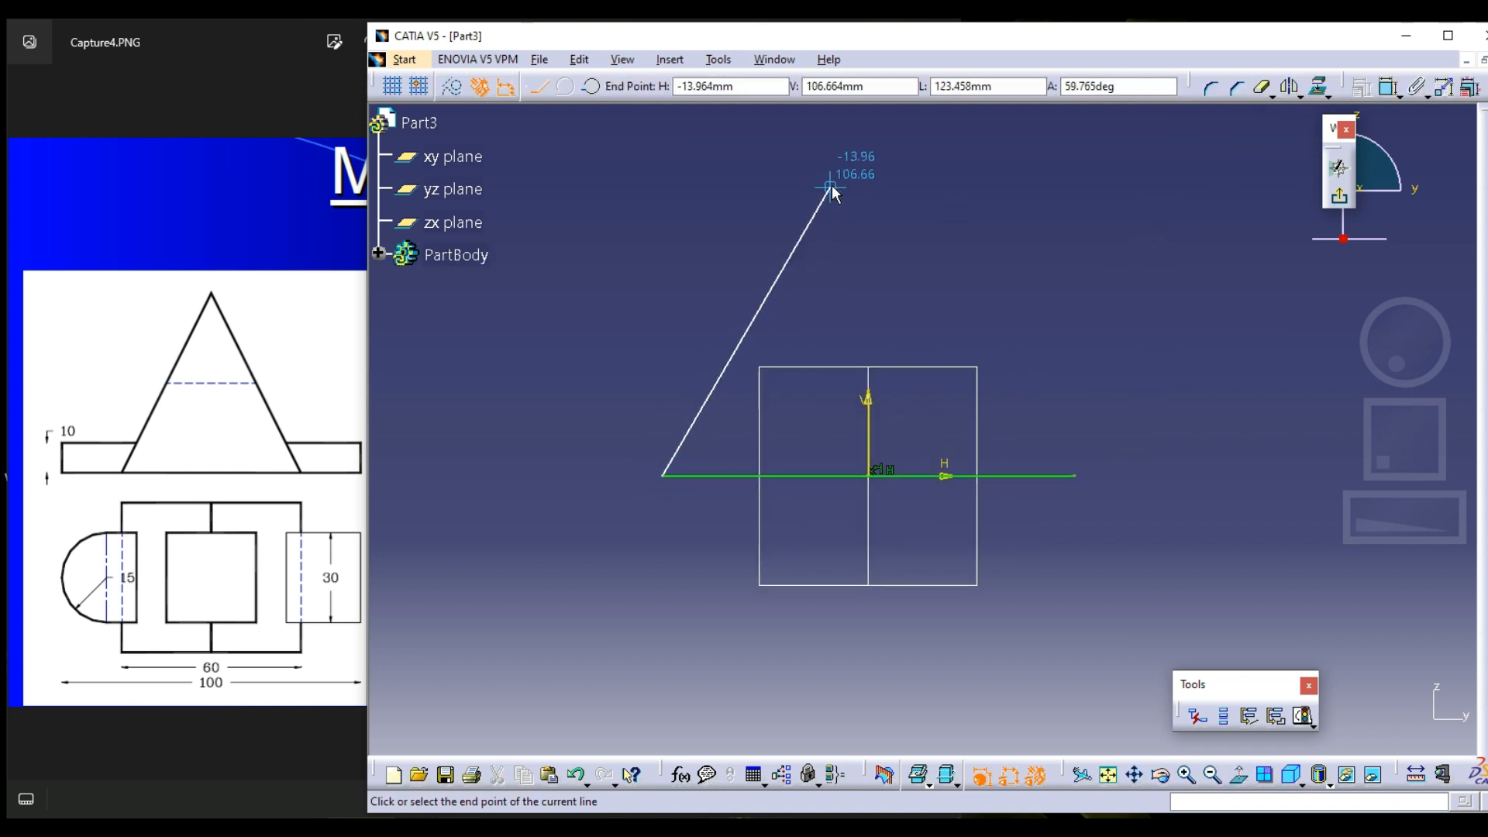
pyautogui.click(868, 149)
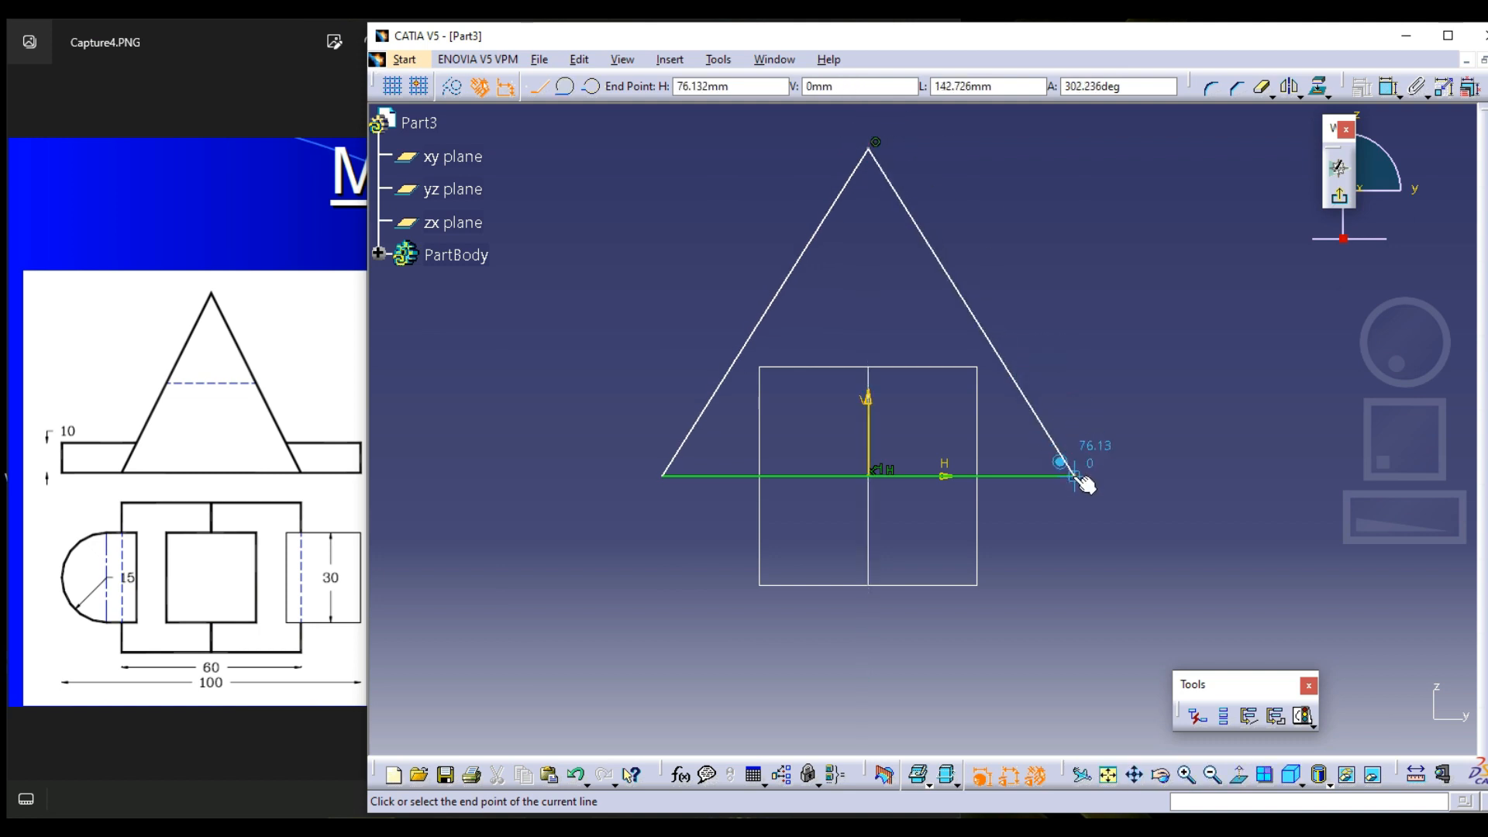
pyautogui.doubleClick(1072, 475)
pyautogui.moveTo(1140, 279); pyautogui.dragTo(1124, 326, button='middle')
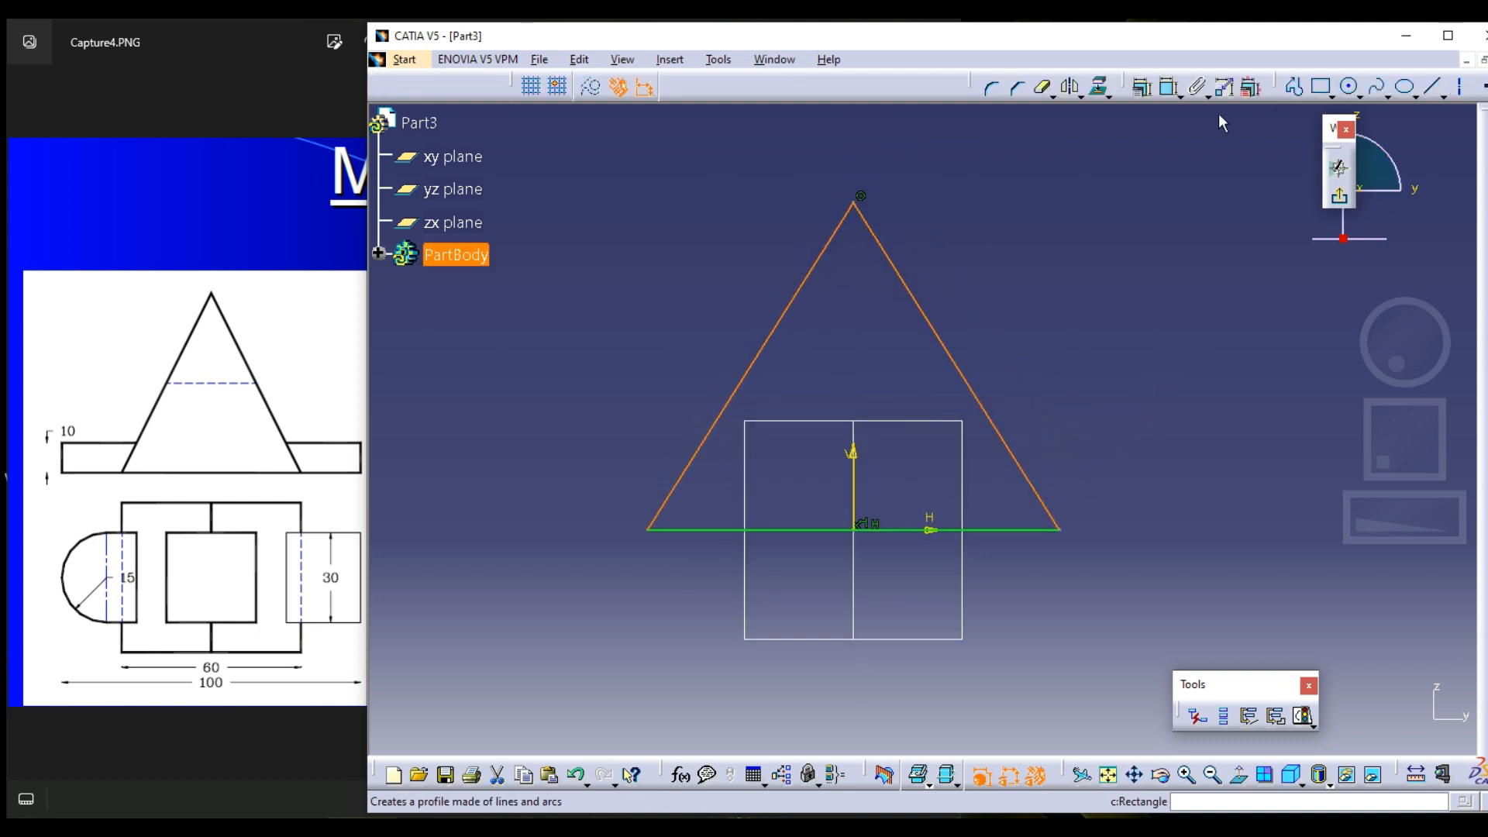
pyautogui.click(1168, 190)
# Constrain the triangle's sloping side along the vertical measure direction and set the height to 60 mm, per the Model - 4 drawing
pyautogui.click(1169, 87)
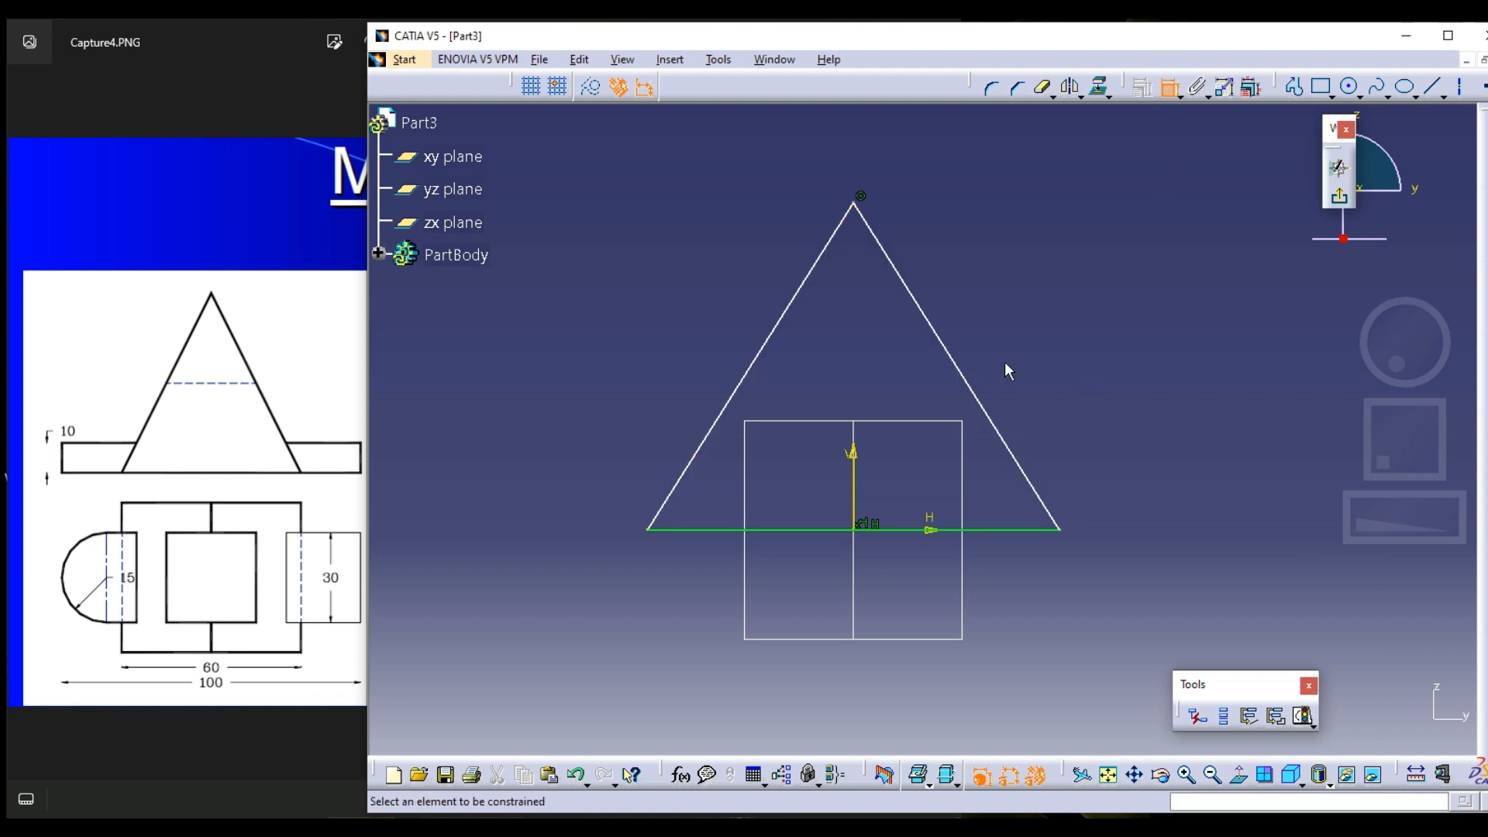
pyautogui.click(350, 420)
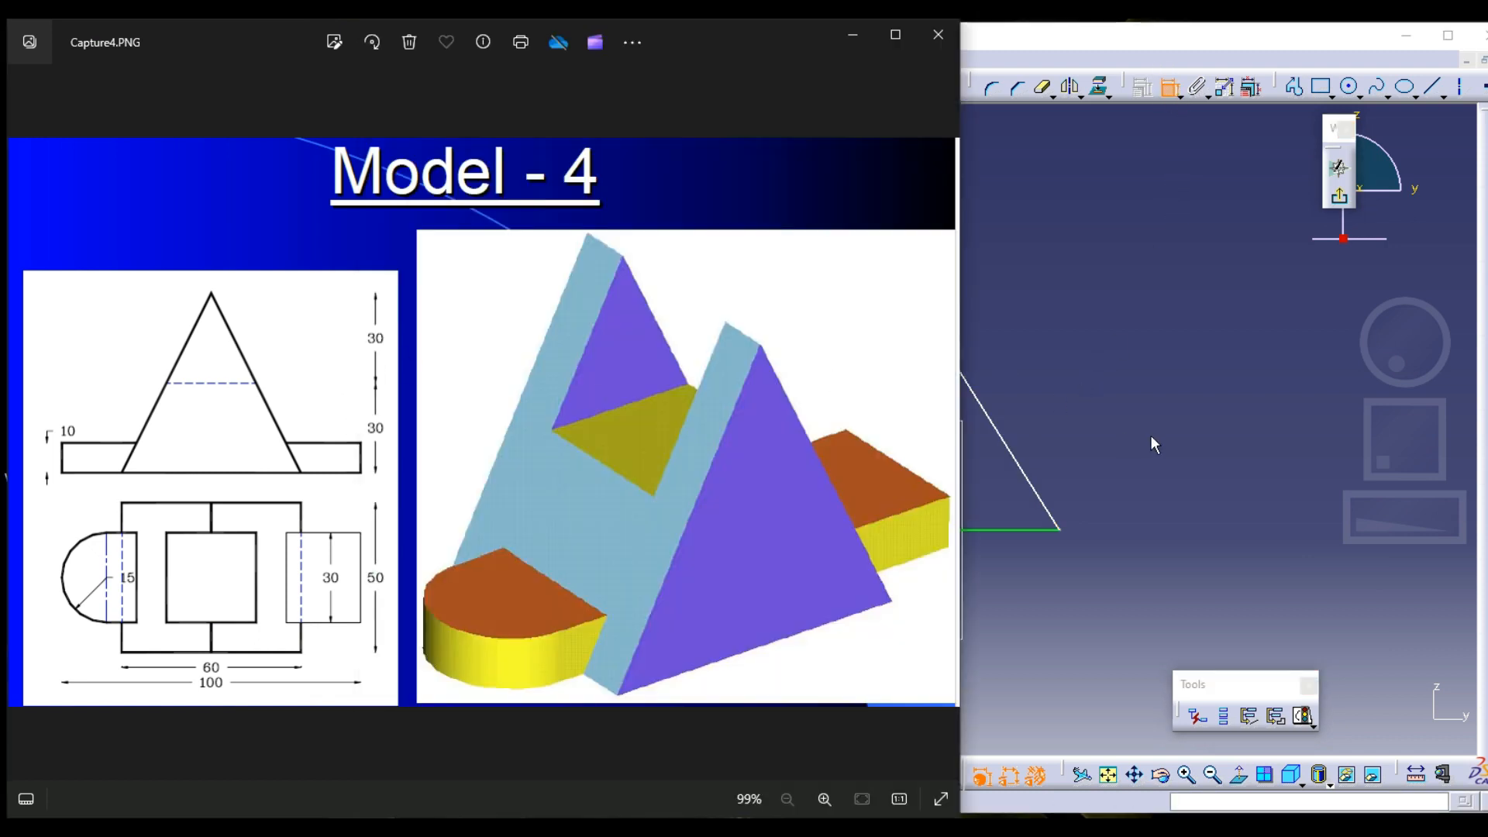
pyautogui.click(1086, 407)
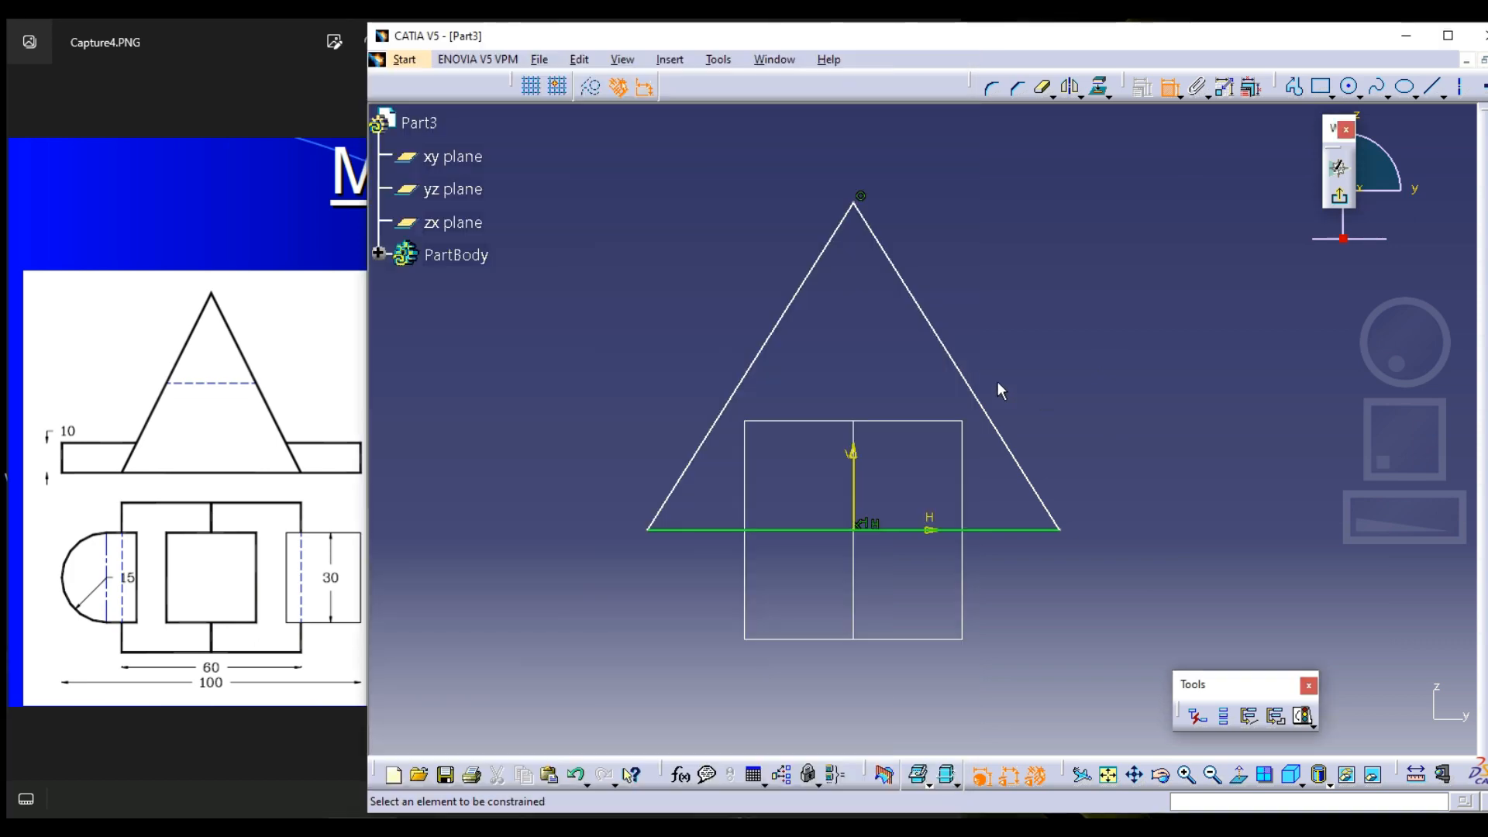
pyautogui.click(886, 260)
pyautogui.rightClick(1086, 301)
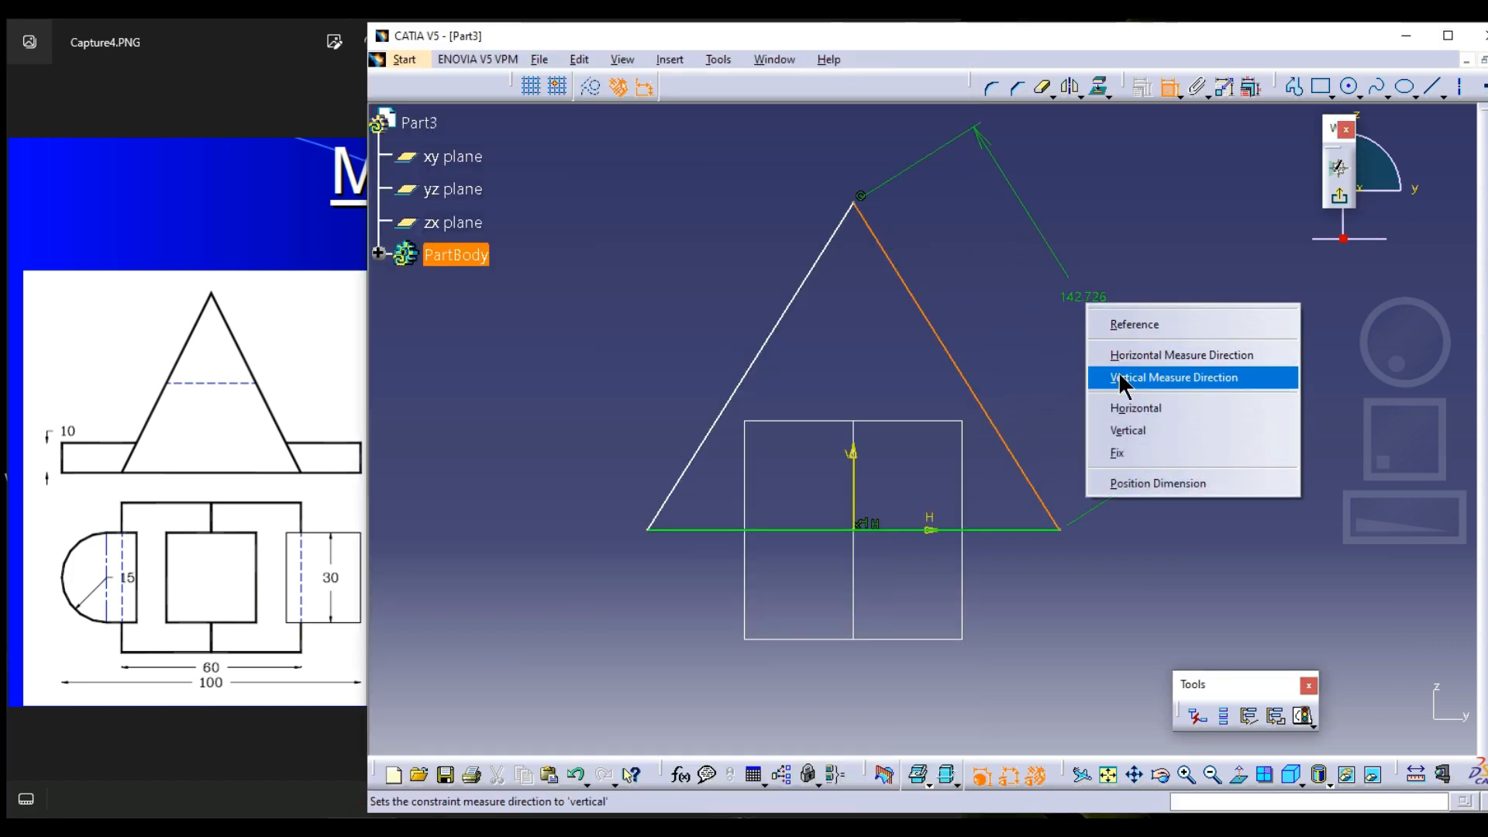
pyautogui.click(1121, 379)
pyautogui.click(1114, 328)
pyautogui.doubleClick(1113, 325)
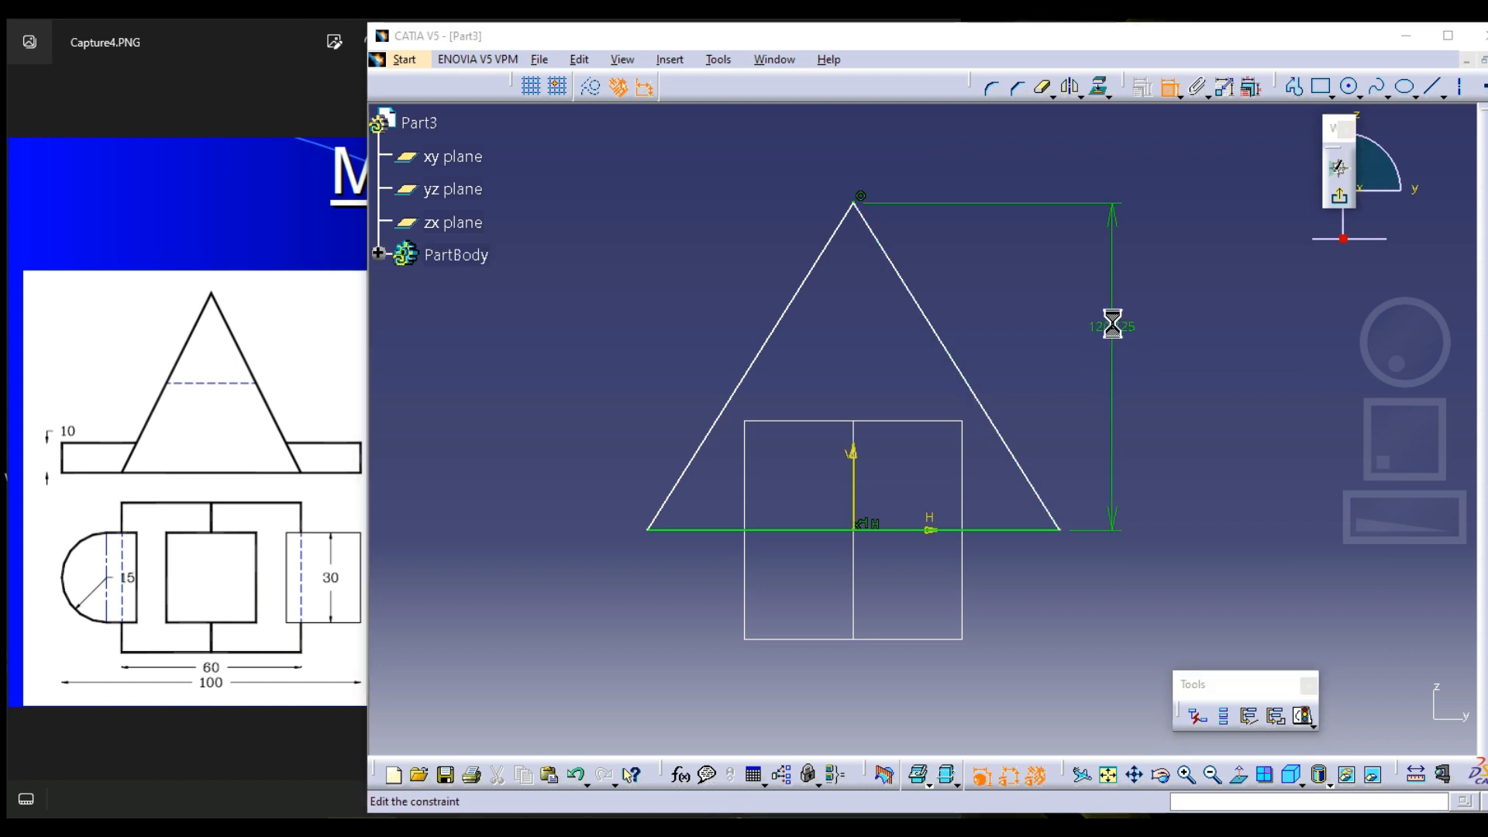
pyautogui.press('Return')
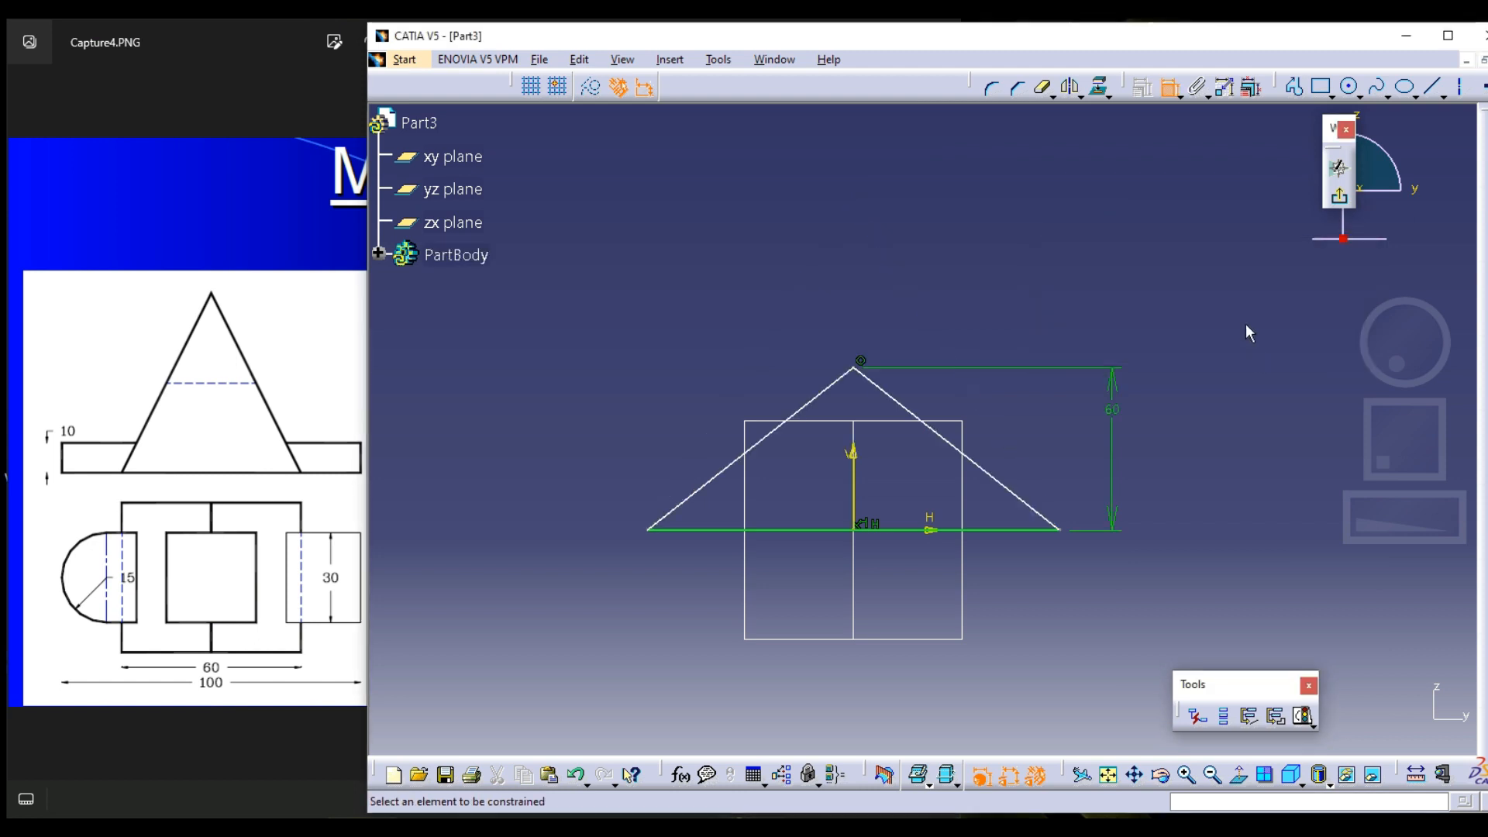
# Check the base width in the Model - 4 drawing and dimension the triangle's base line to 60 mm
pyautogui.click(341, 380)
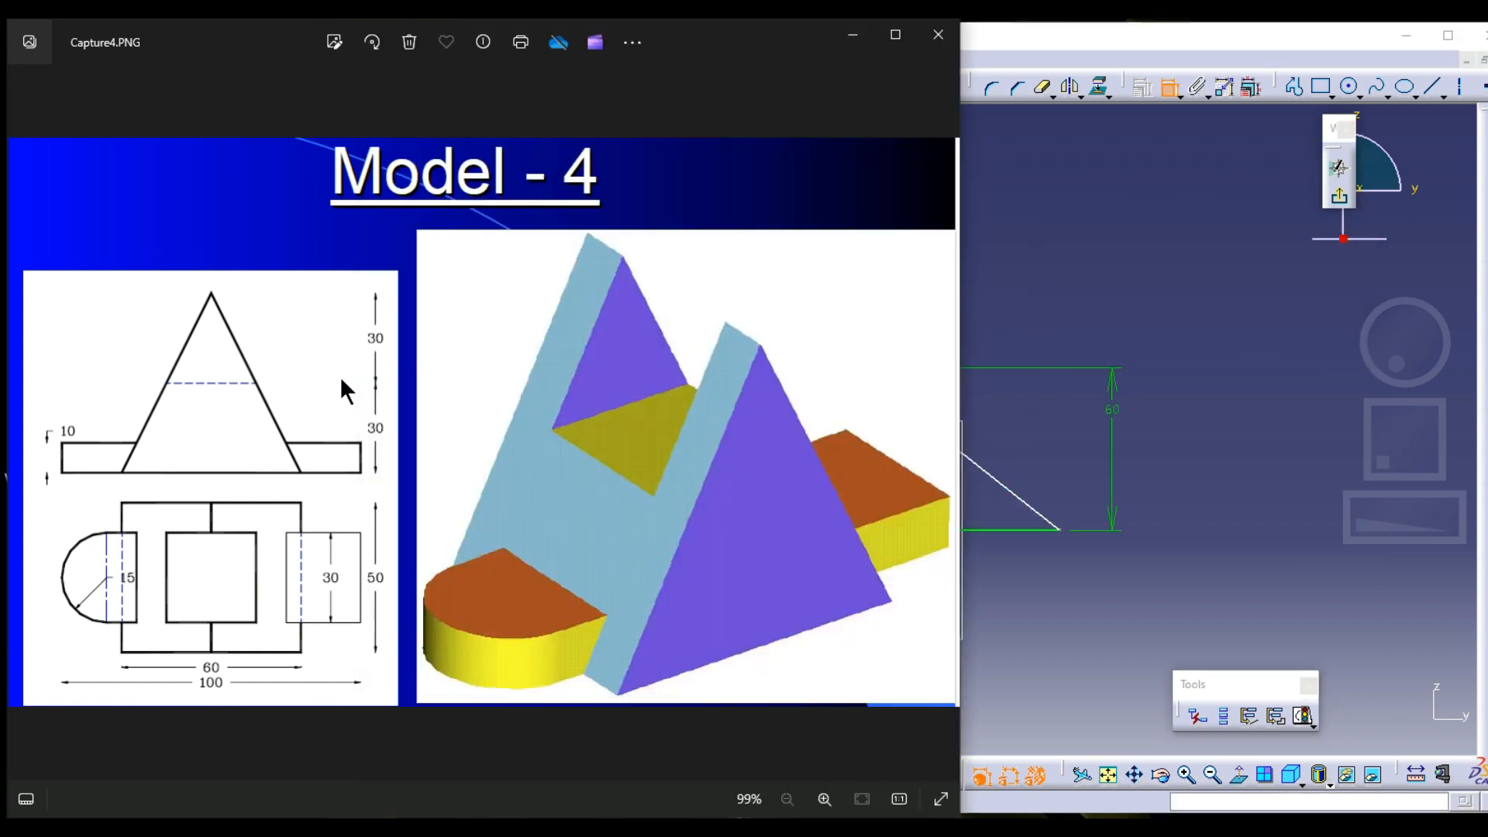
pyautogui.click(1005, 485)
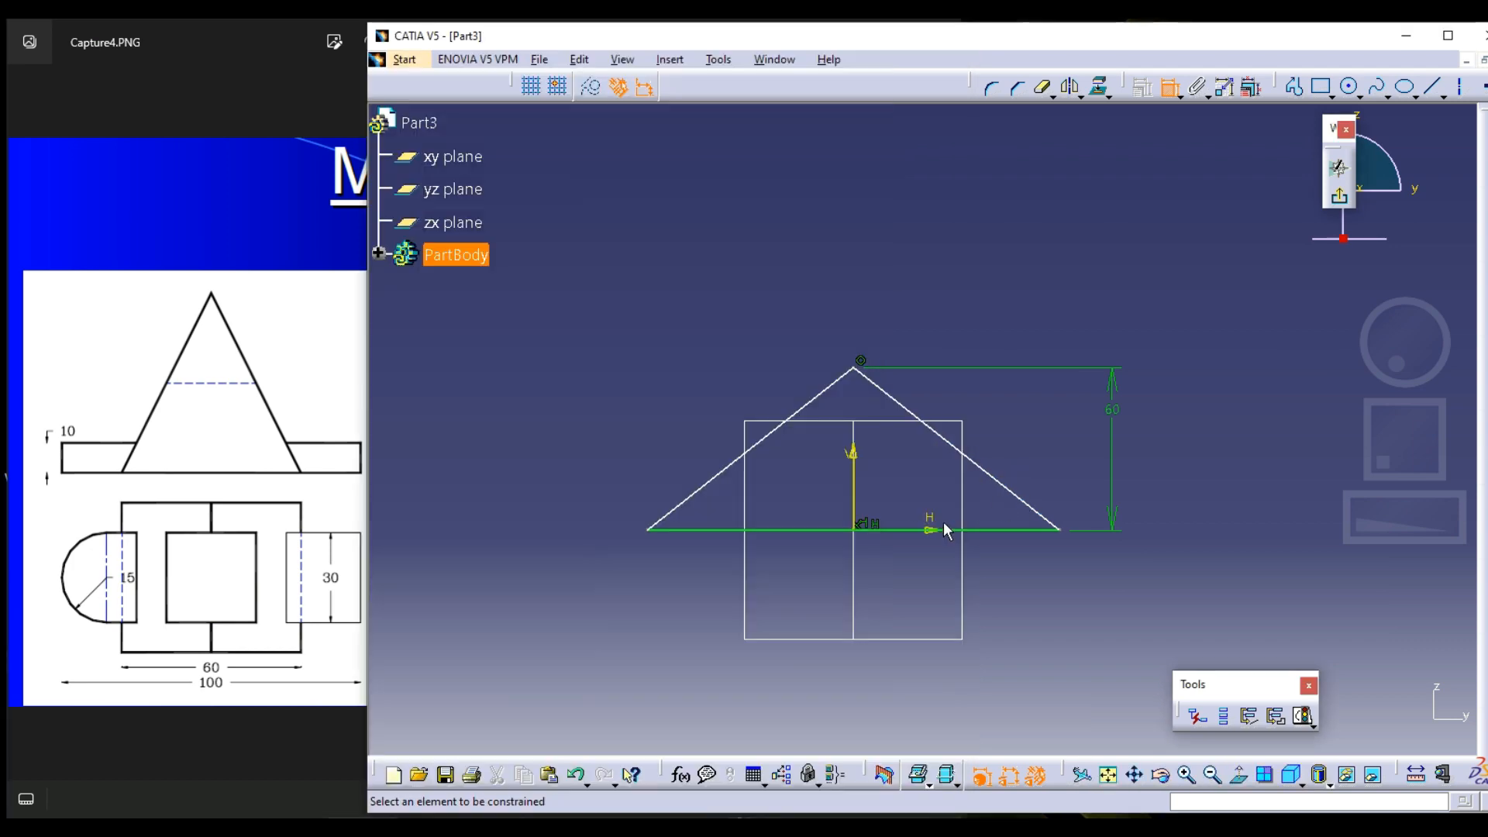
pyautogui.click(919, 529)
pyautogui.click(885, 567)
pyautogui.doubleClick(888, 574)
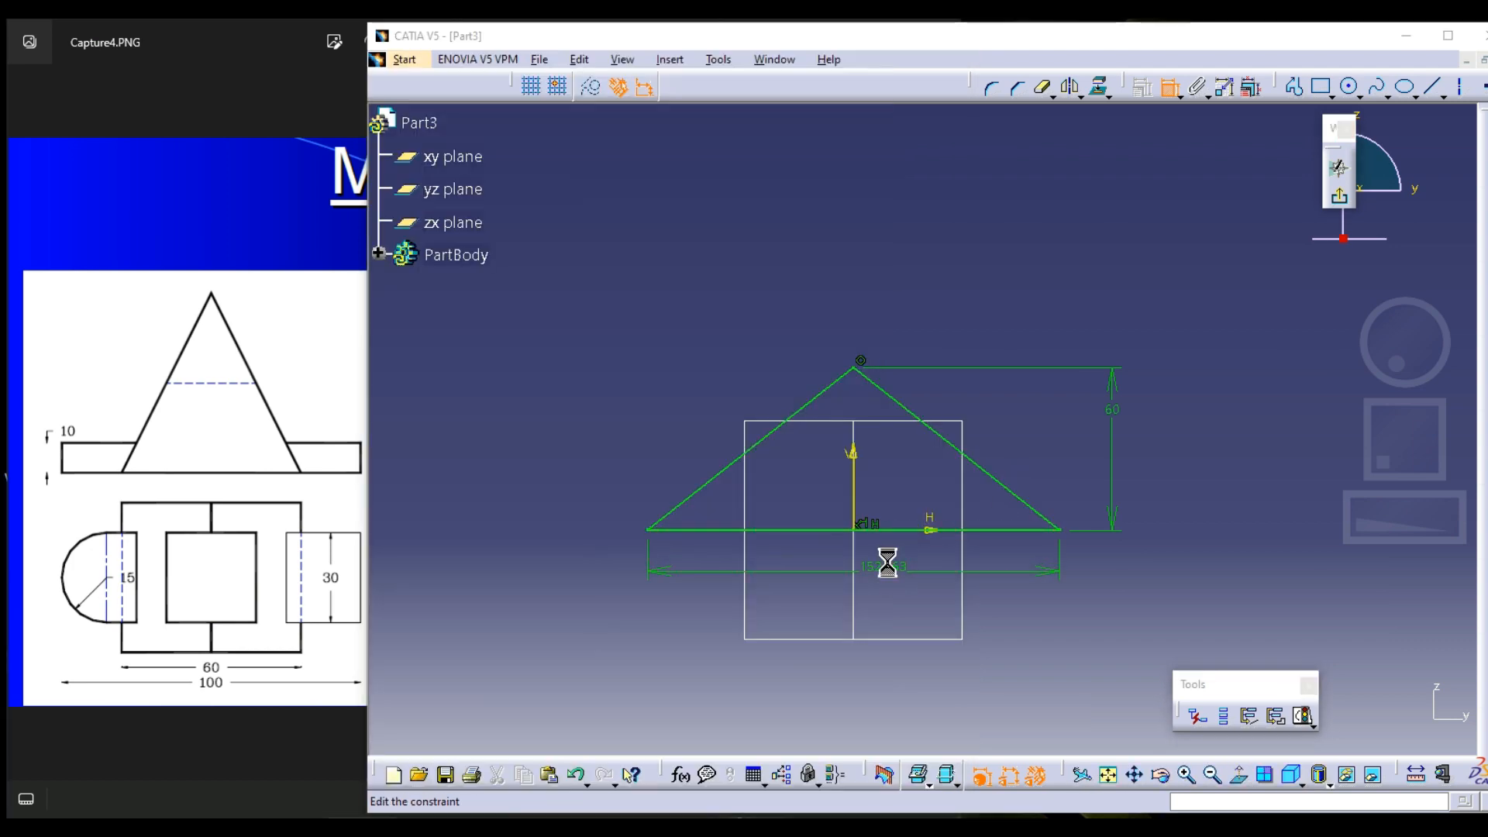
pyautogui.write('60')
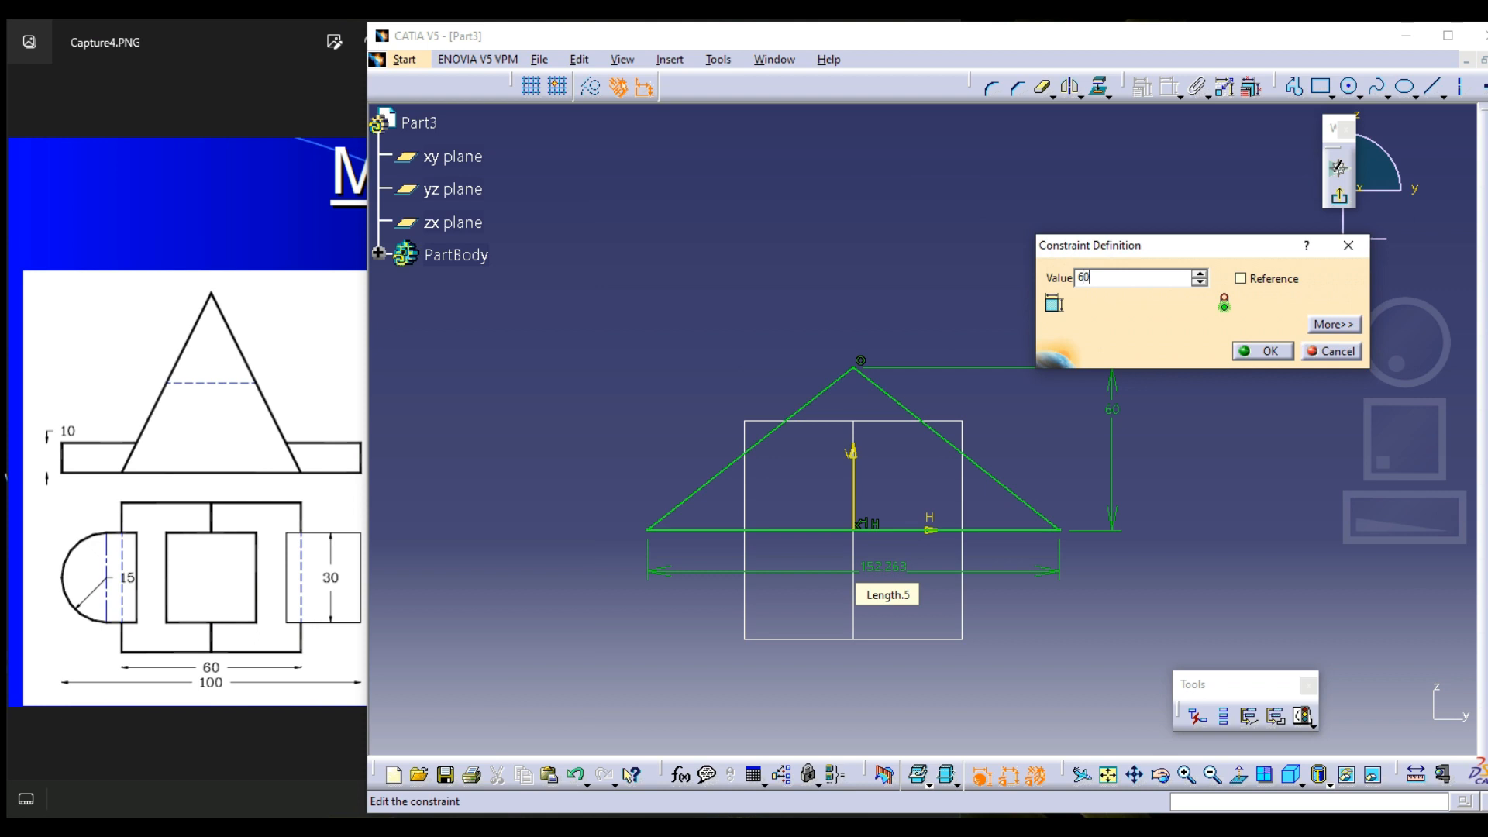
pyautogui.press('Return')
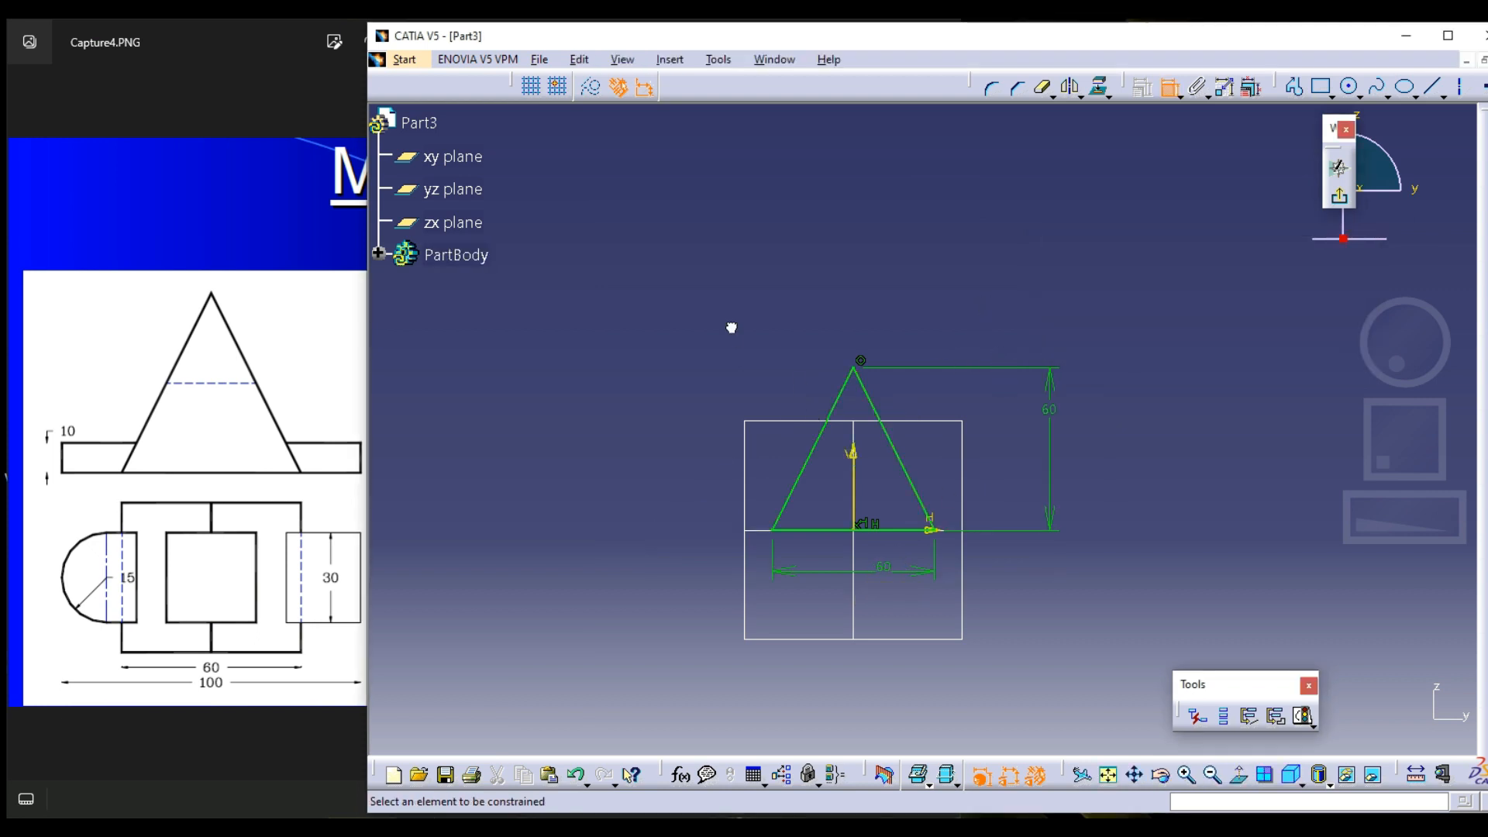
pyautogui.moveTo(772, 377); pyautogui.dragTo(799, 295, button='middle')
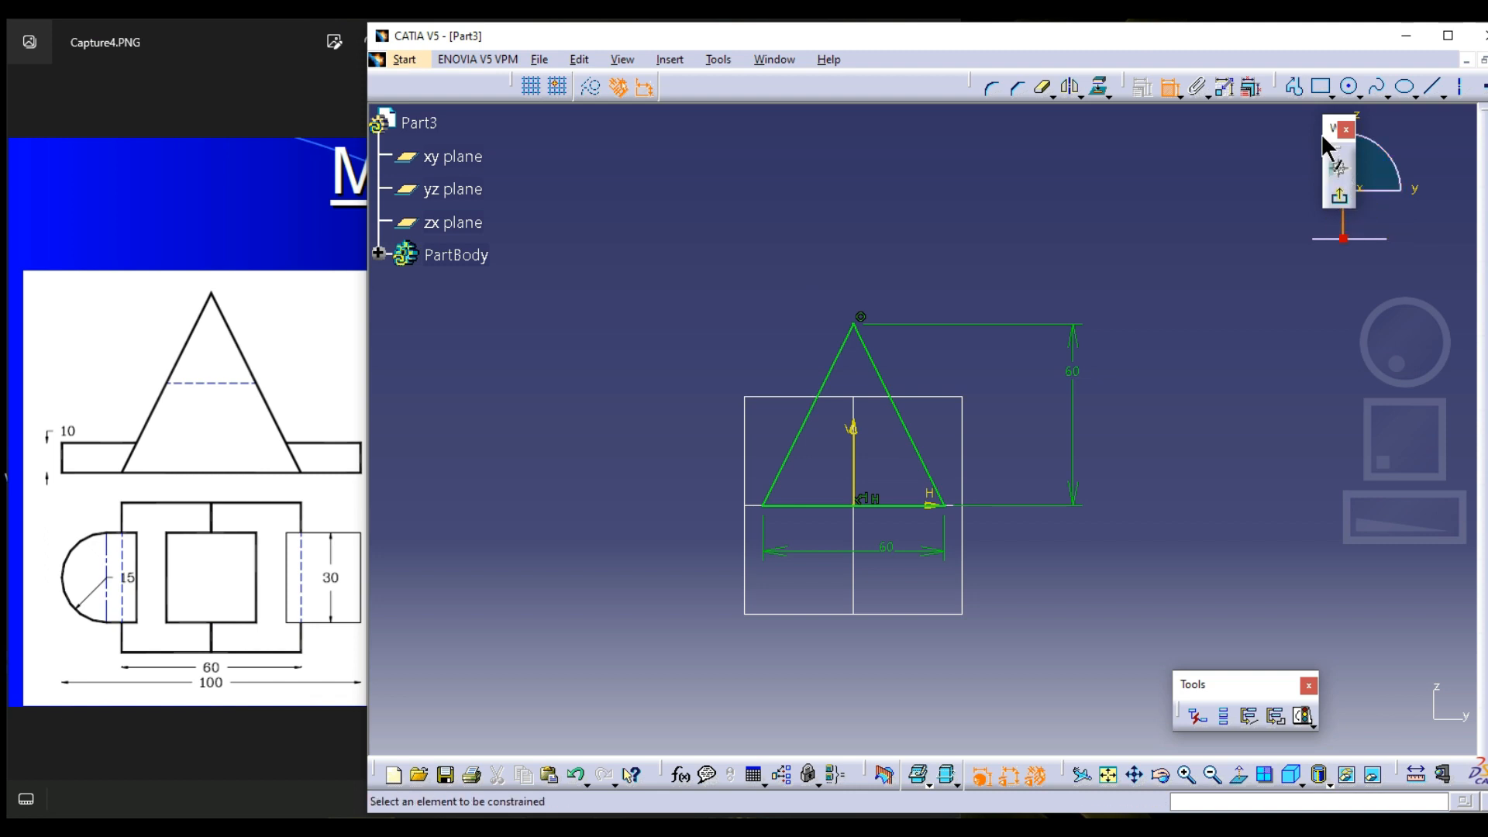
# Maximize the modelling window and exit the triangle sketch
pyautogui.moveTo(1326, 132); pyautogui.dragTo(1160, 167)
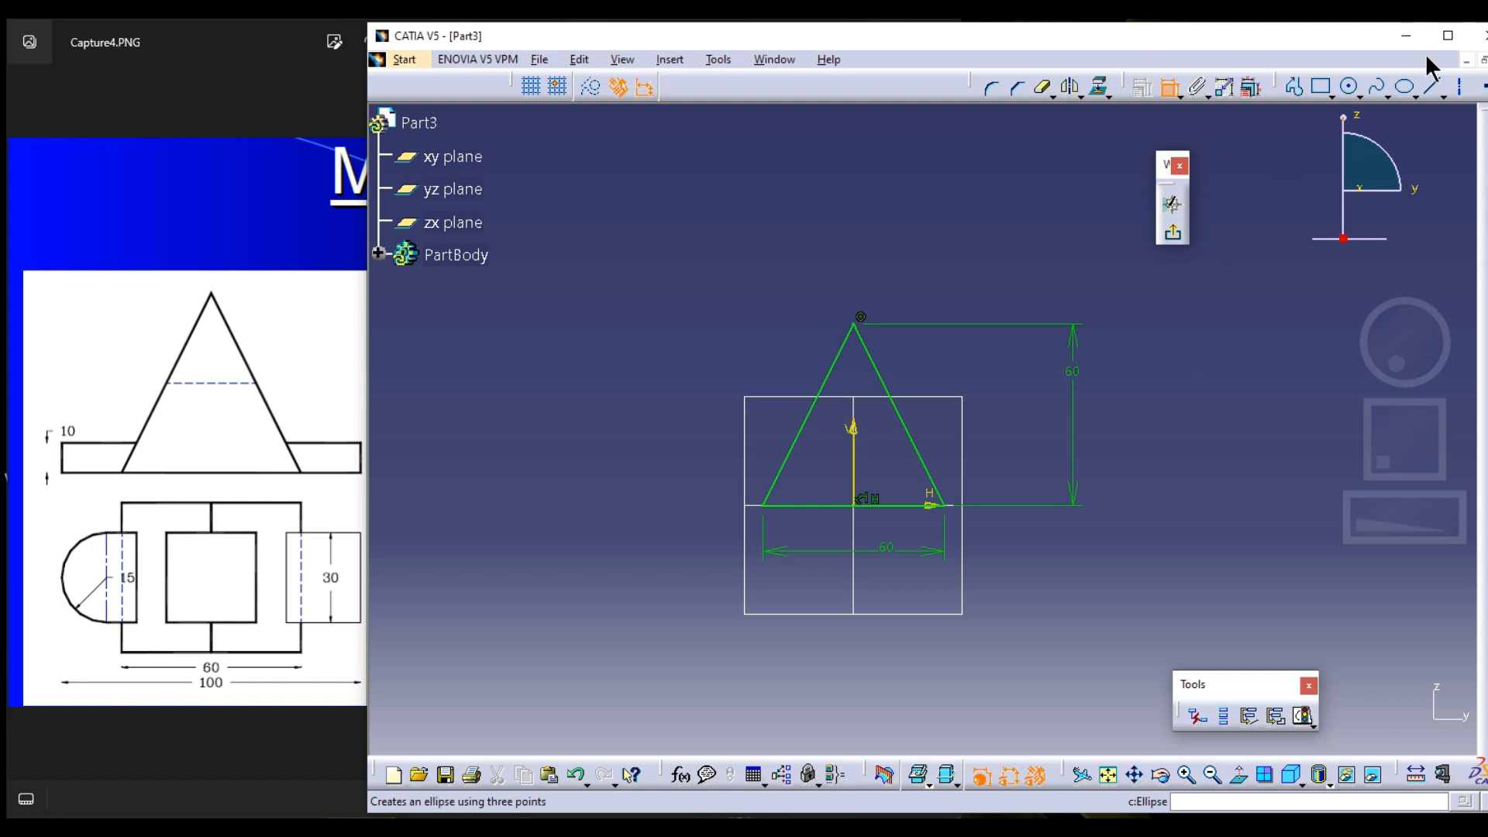
pyautogui.click(1443, 35)
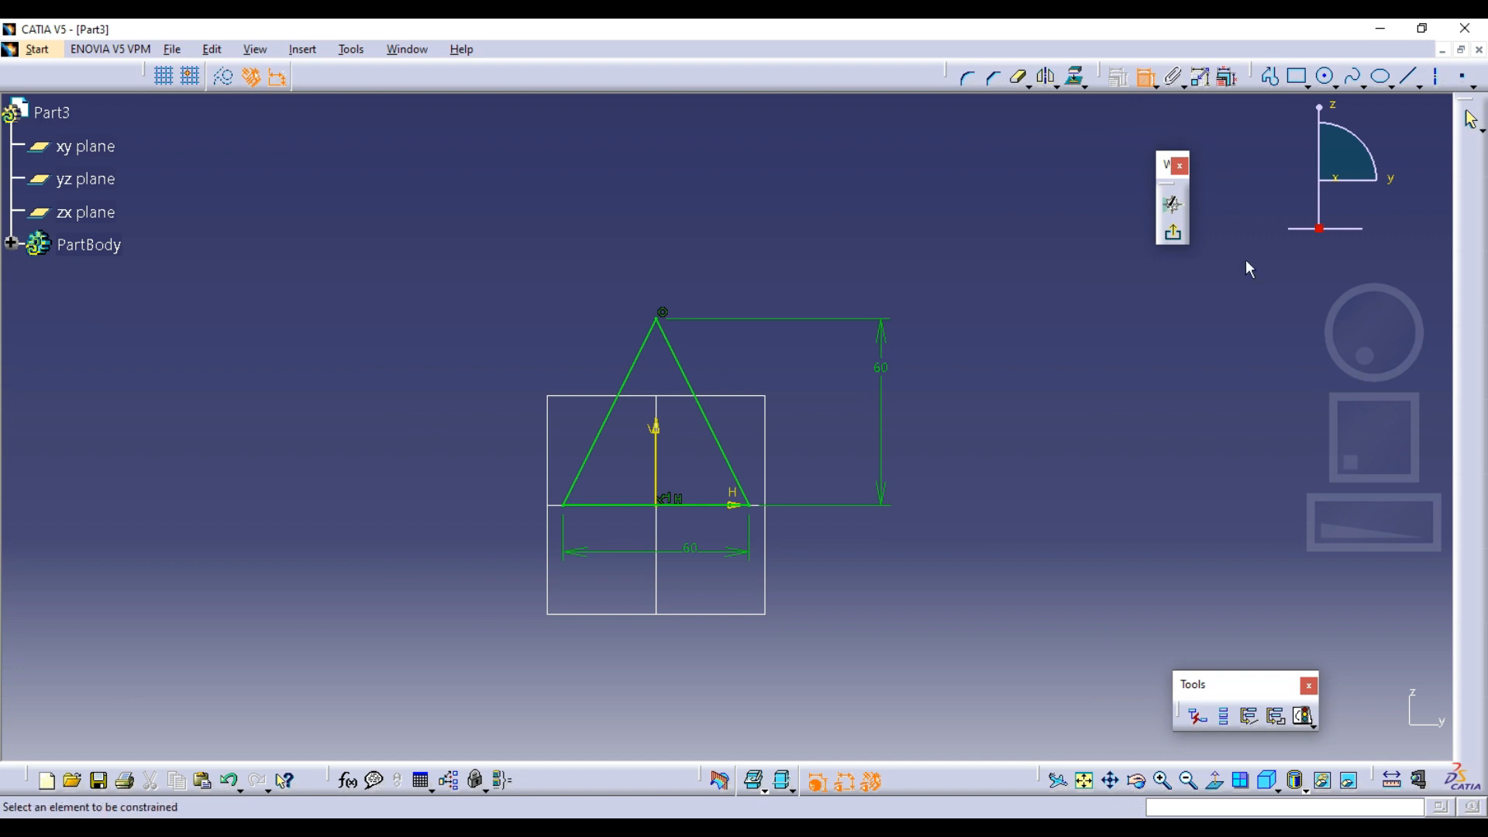
pyautogui.click(1172, 233)
# Pad the triangle sketch 25 mm with mirrored extent after checking the overall thickness in the drawing
pyautogui.click(1039, 172)
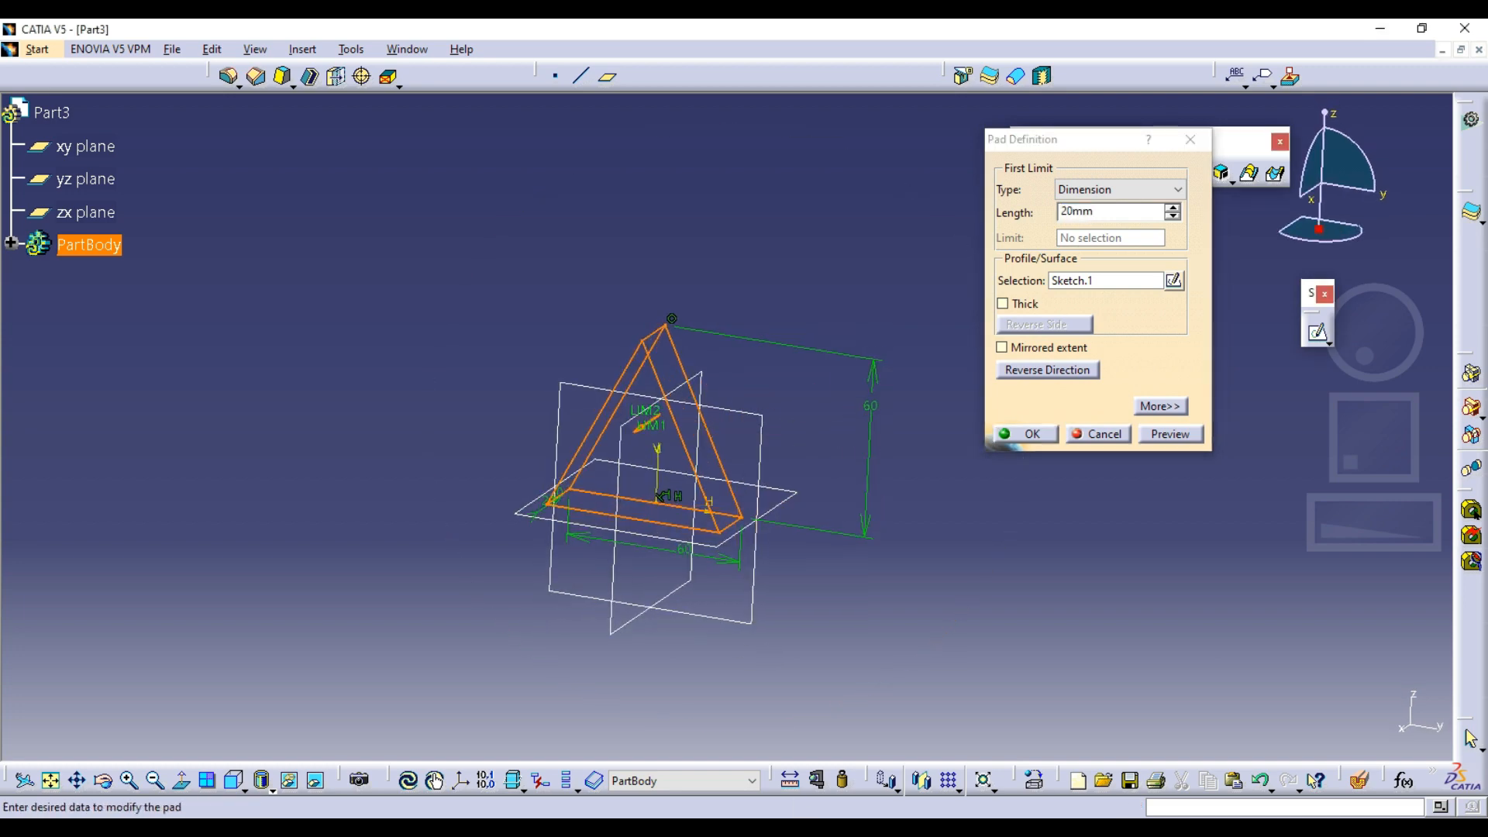
pyautogui.hotkey('alt', 'Tab')
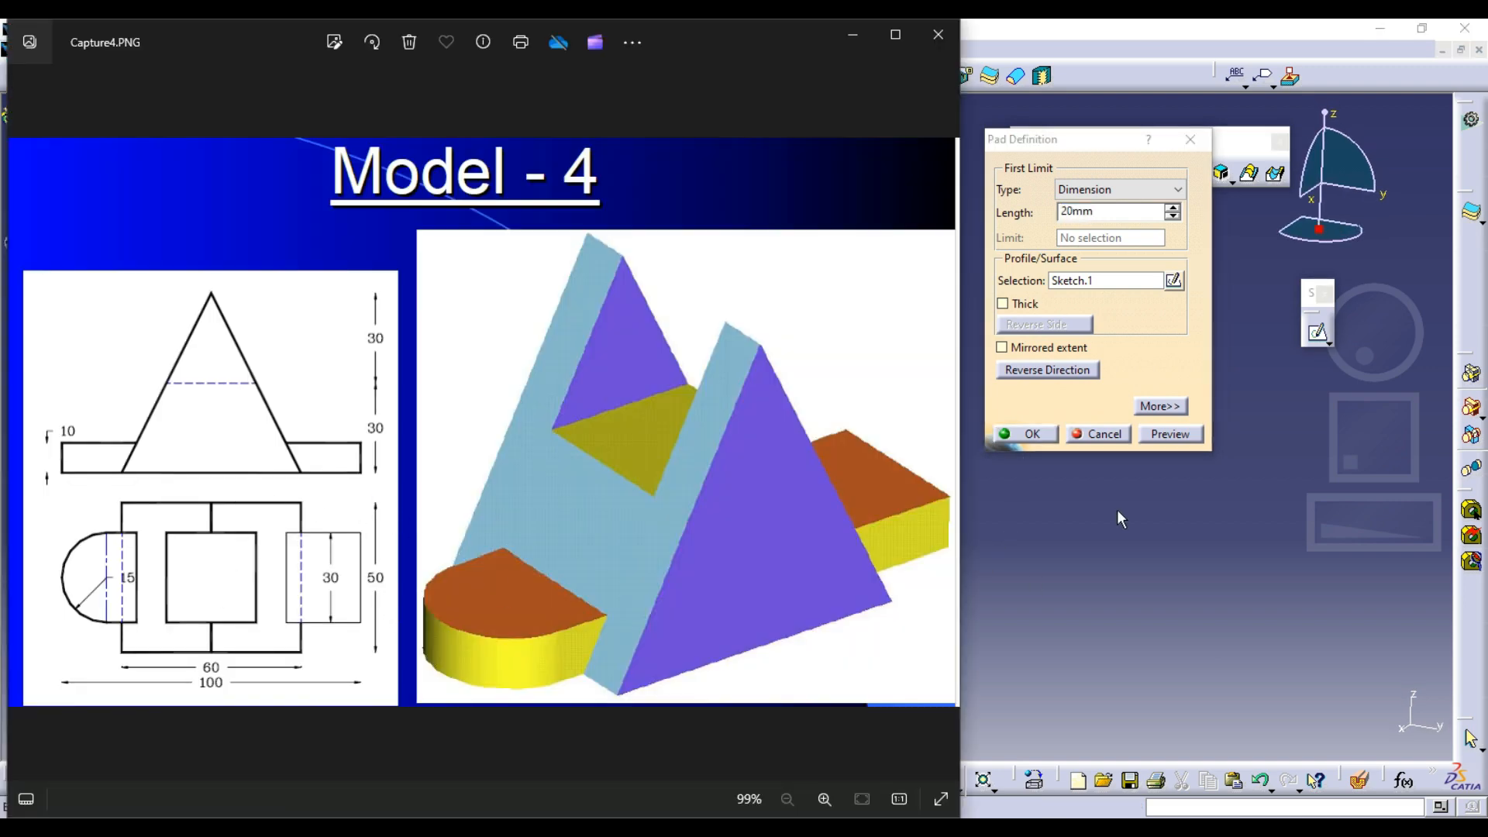
pyautogui.hotkey('alt', 'Tab')
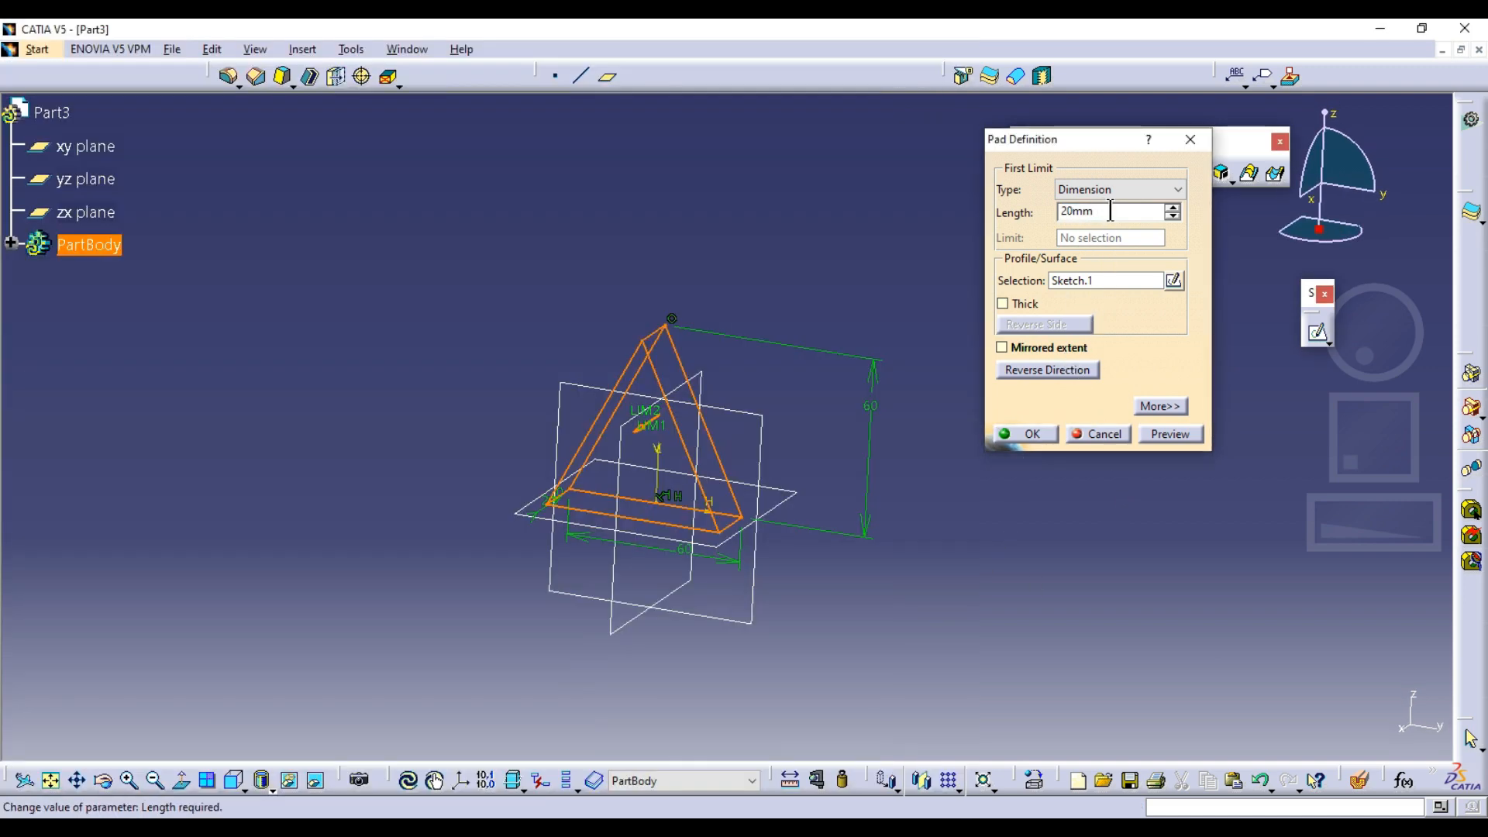
pyautogui.moveTo(1110, 211); pyautogui.dragTo(1004, 205)
pyautogui.write('25')
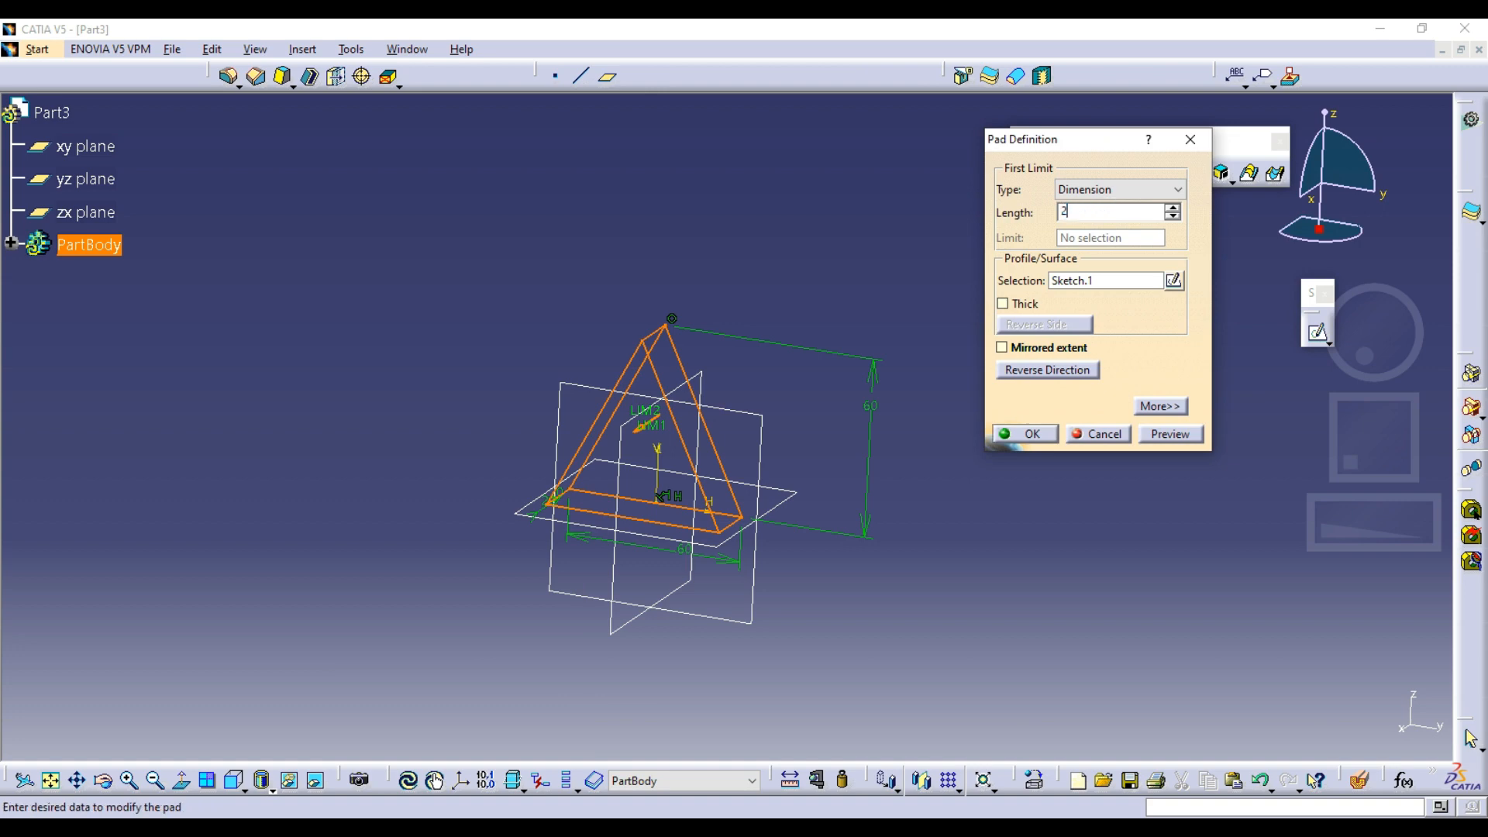
pyautogui.click(1030, 347)
pyautogui.click(1008, 437)
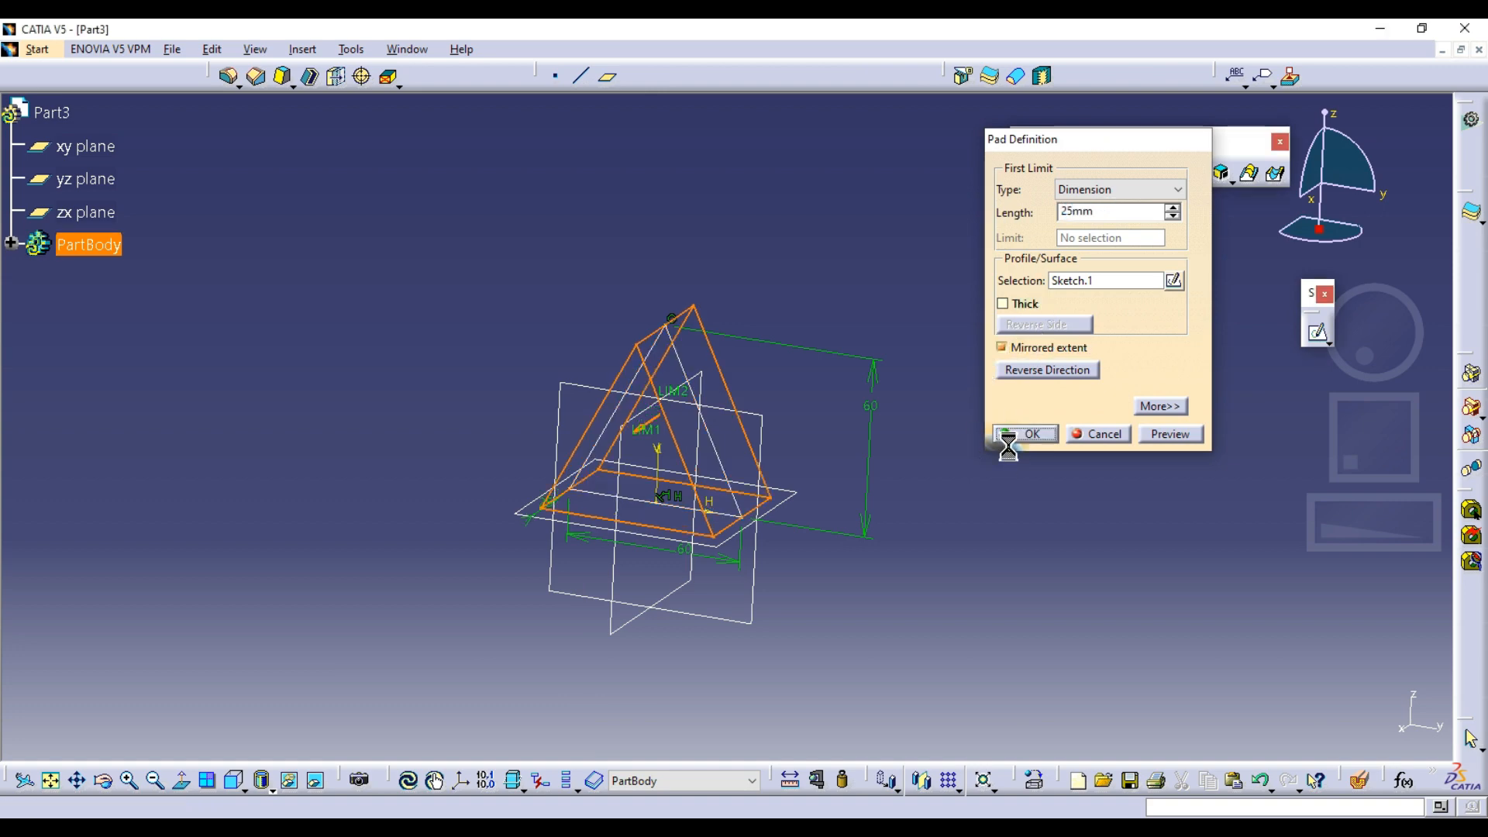
pyautogui.moveTo(727, 303); pyautogui.dragTo(701, 341, button='middle')
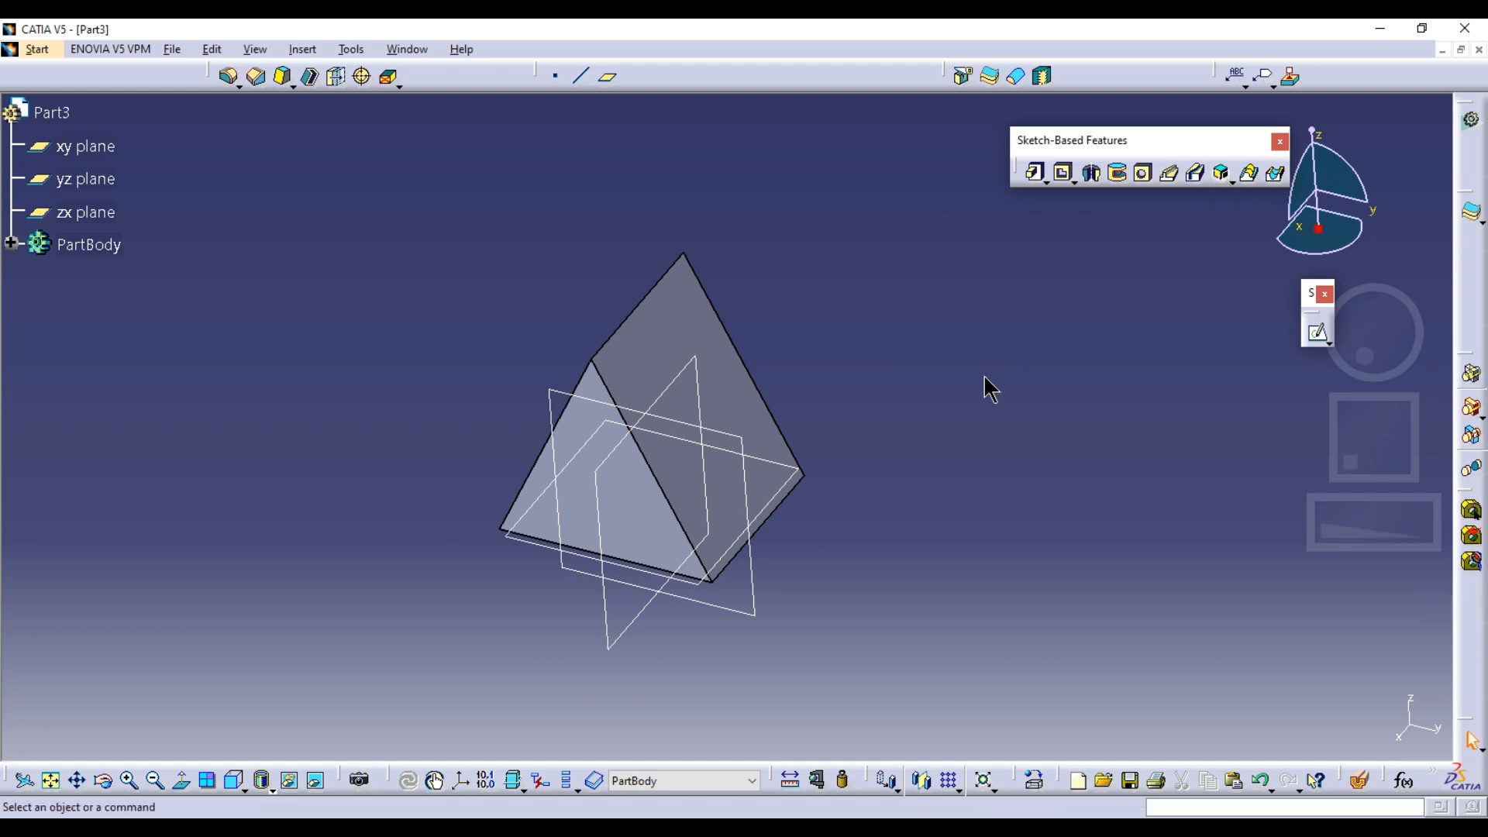
# Examine the Model - 4 drawing for the cut between the two triangular plates and compare it with the padded solid
pyautogui.moveTo(984, 377); pyautogui.dragTo(970, 358)
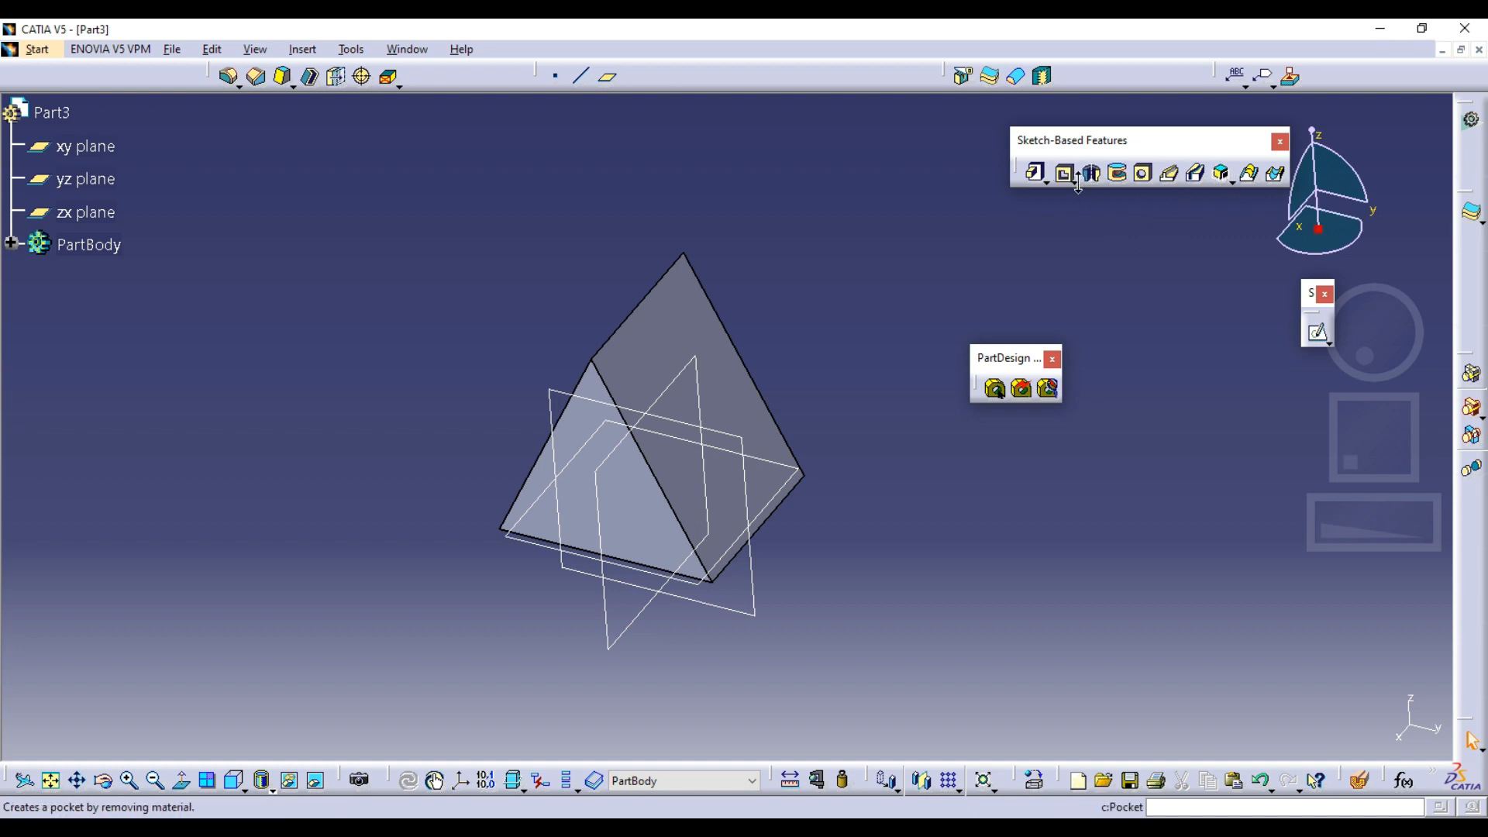
pyautogui.doubleClick(1022, 364)
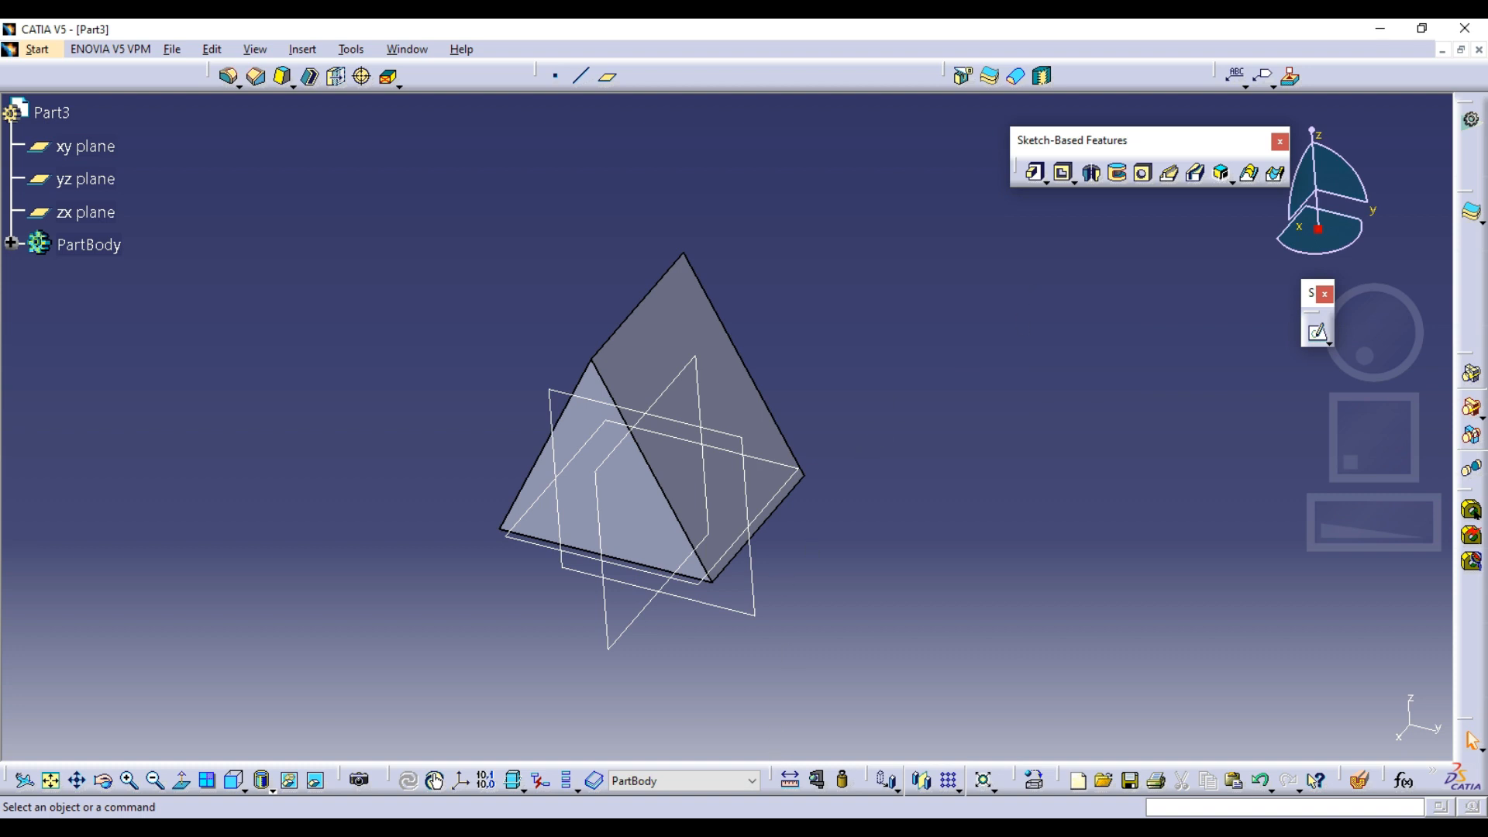
pyautogui.click(794, 829)
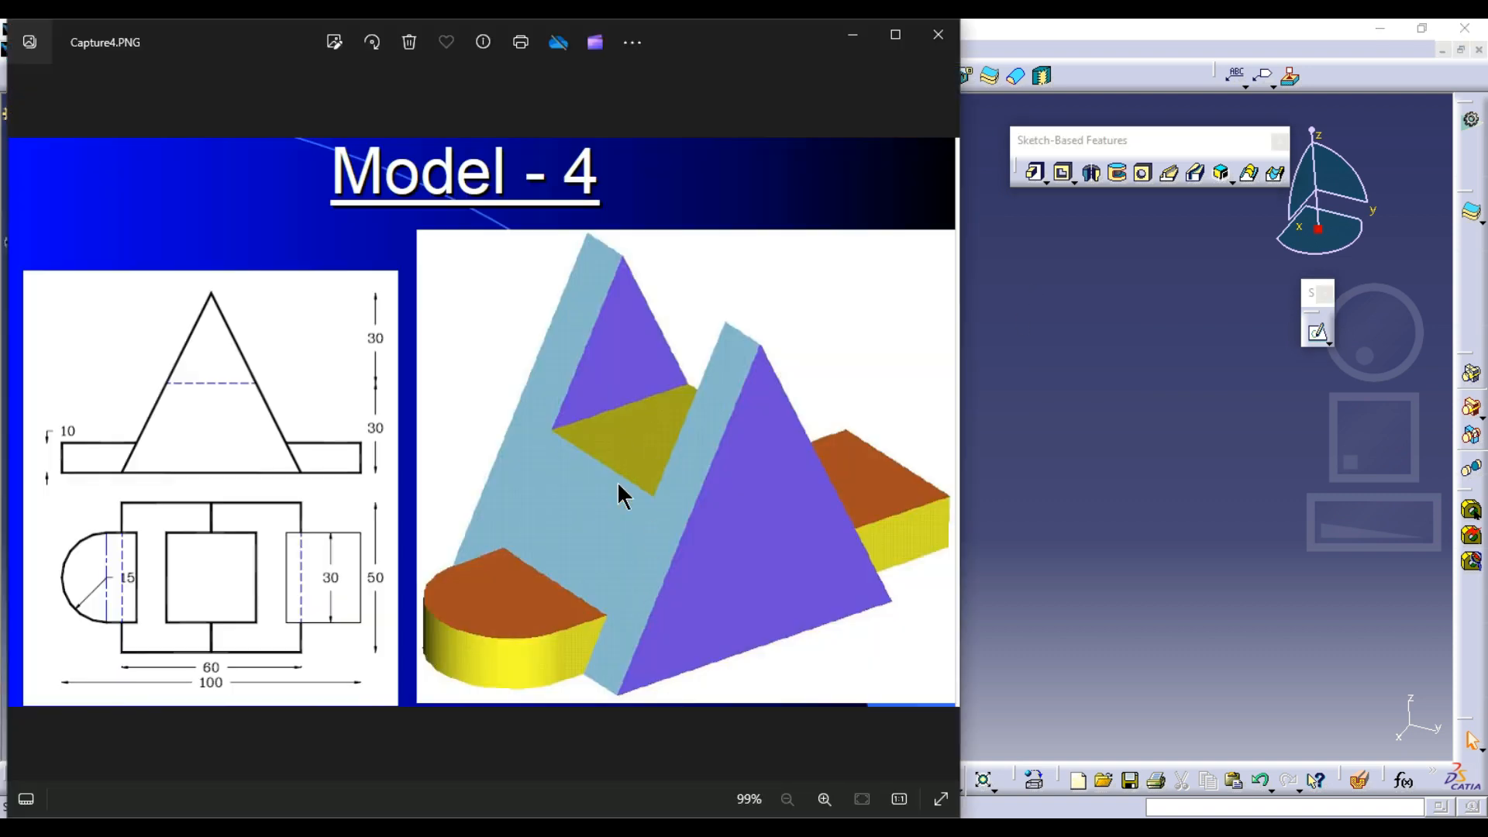
pyautogui.click(1189, 496)
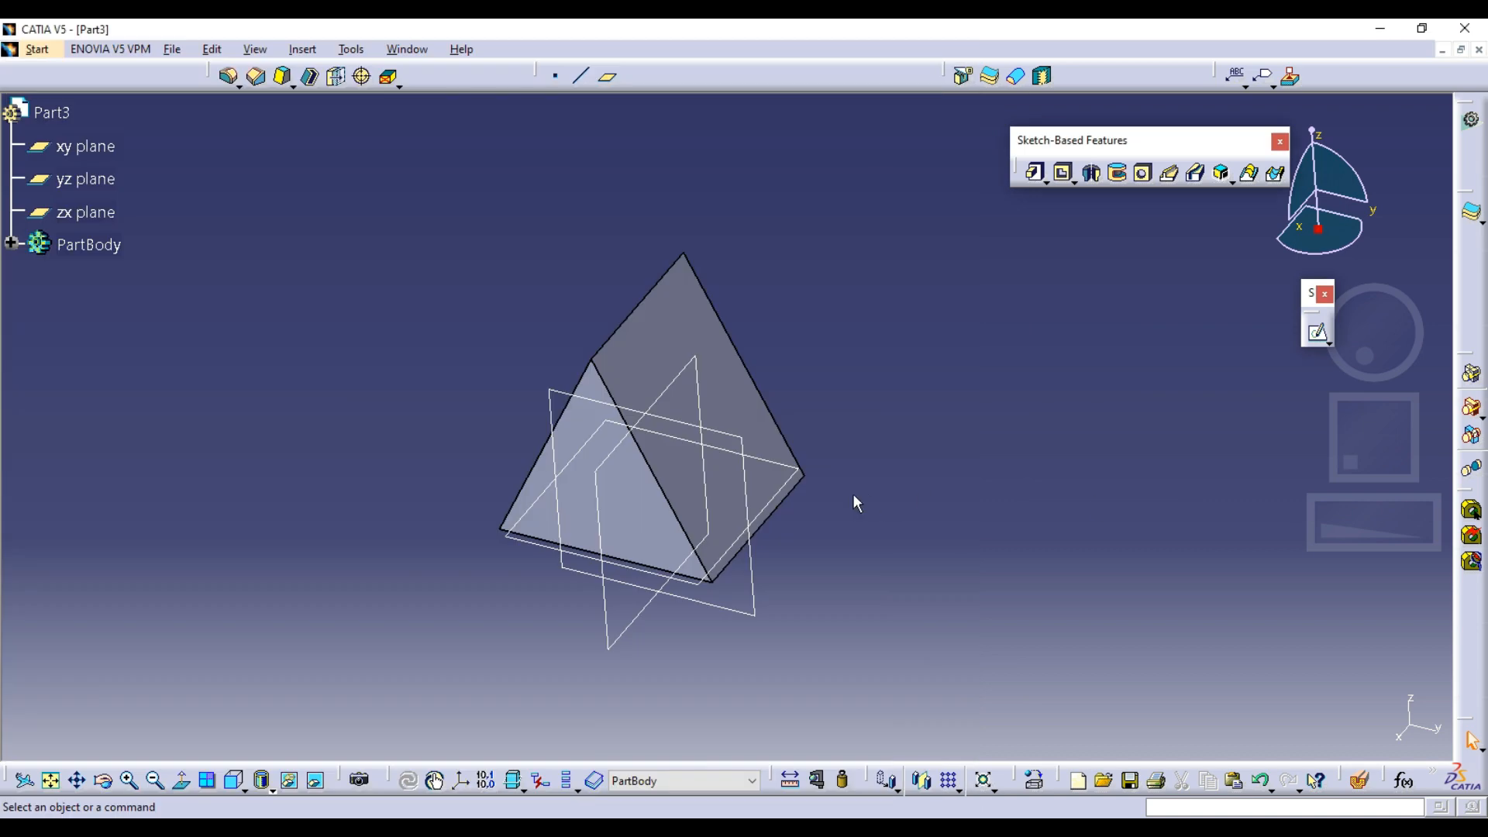
pyautogui.moveTo(853, 496); pyautogui.dragTo(819, 383, button='middle')
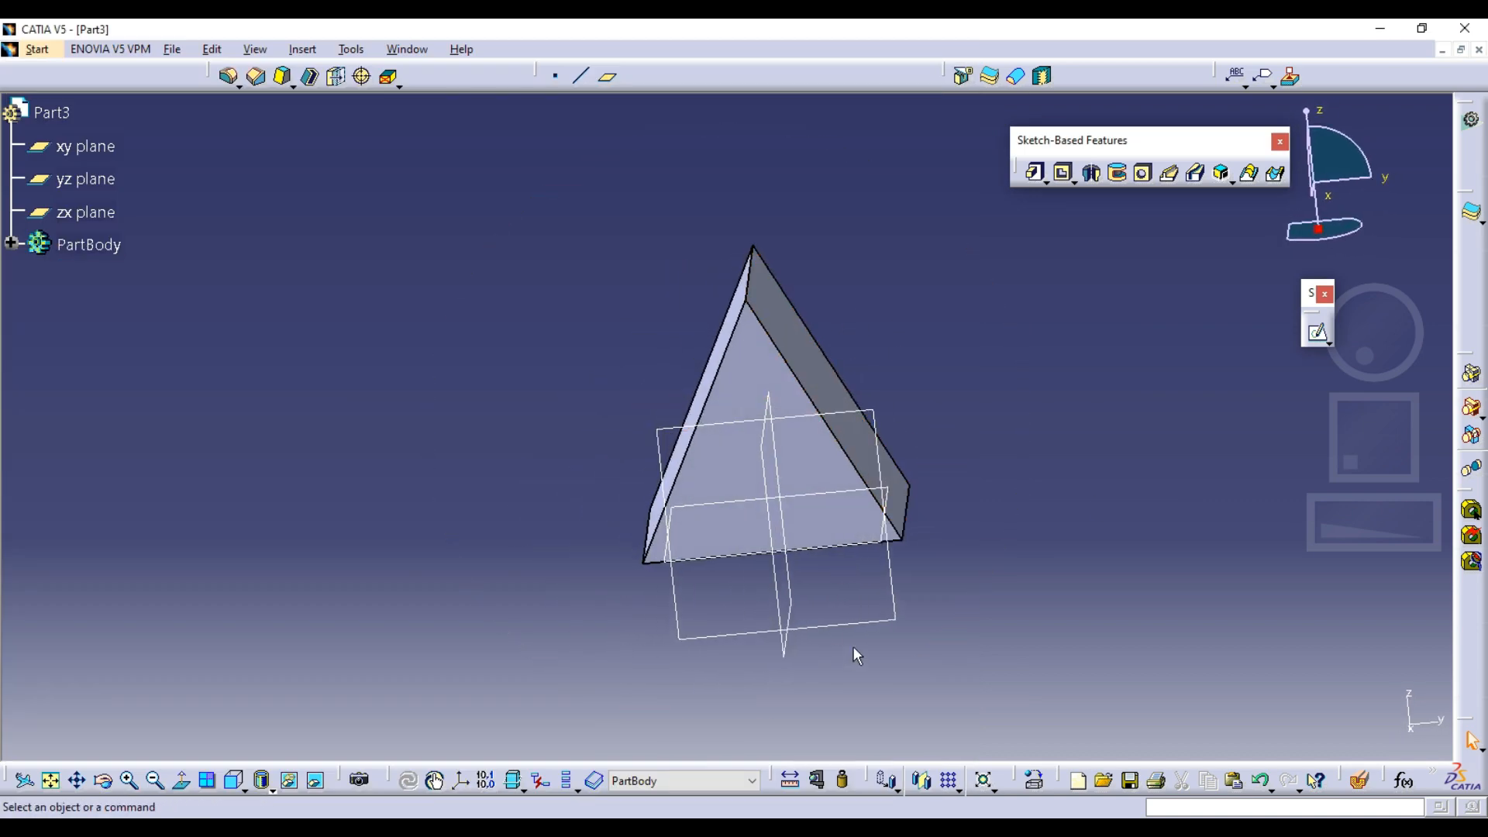
# Start a sketch on the pad's sloping face on the positive y side
pyautogui.click(824, 385)
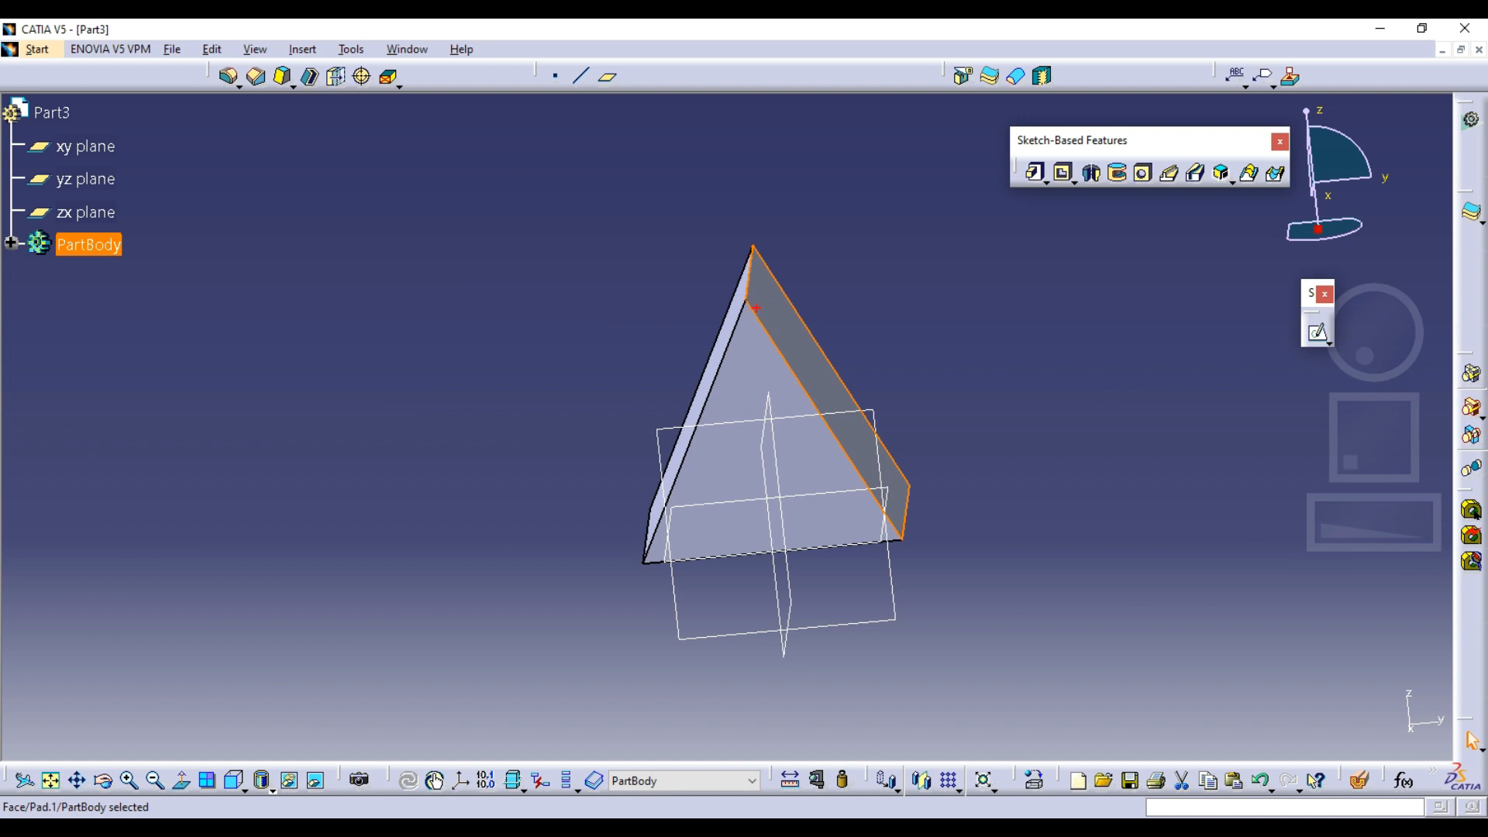
pyautogui.moveTo(754, 309); pyautogui.dragTo(544, 435)
pyautogui.moveTo(827, 425); pyautogui.dragTo(577, 597)
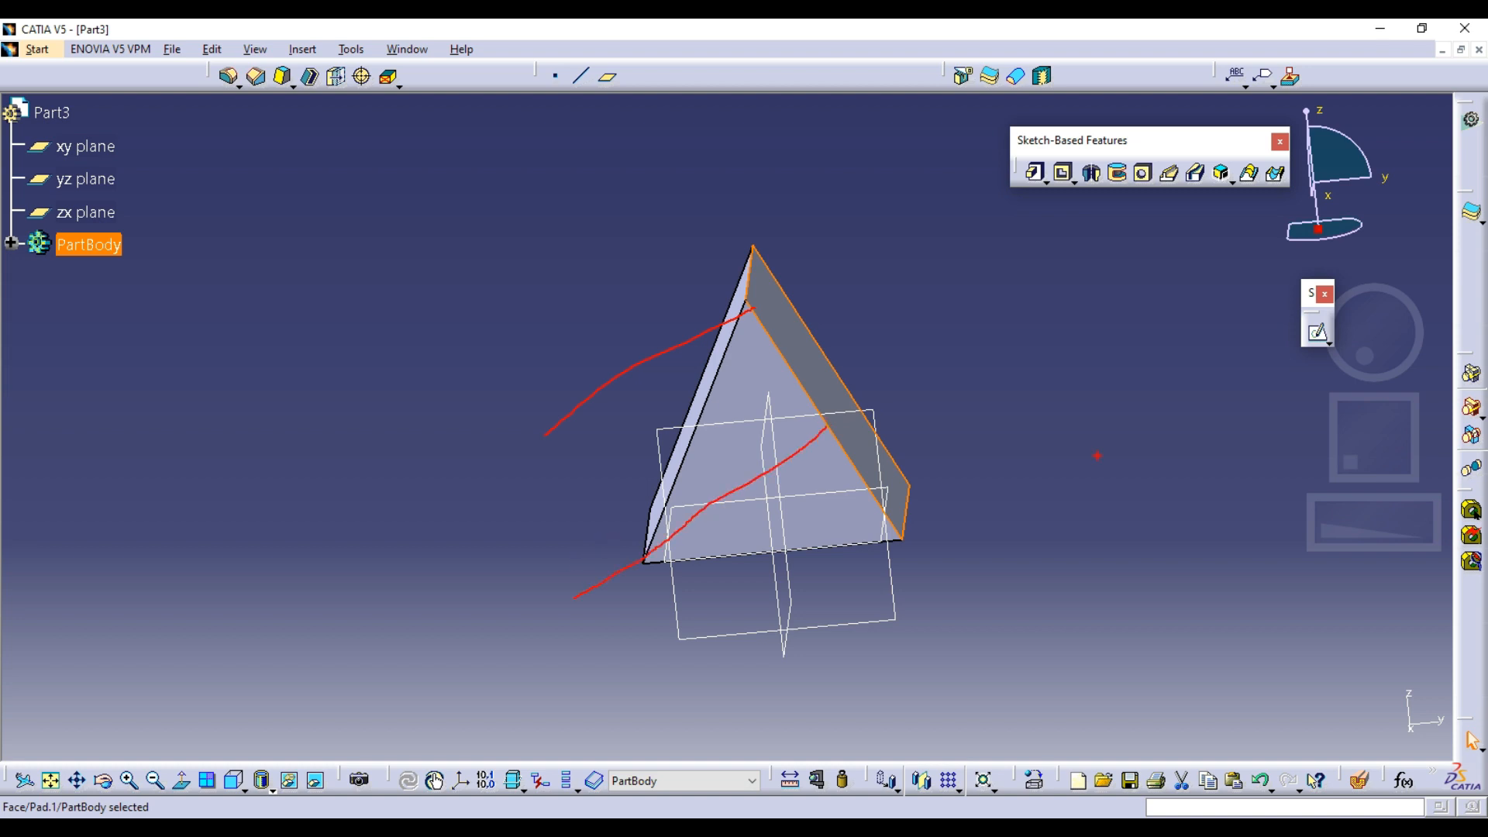
pyautogui.press('Escape')
pyautogui.click(1318, 331)
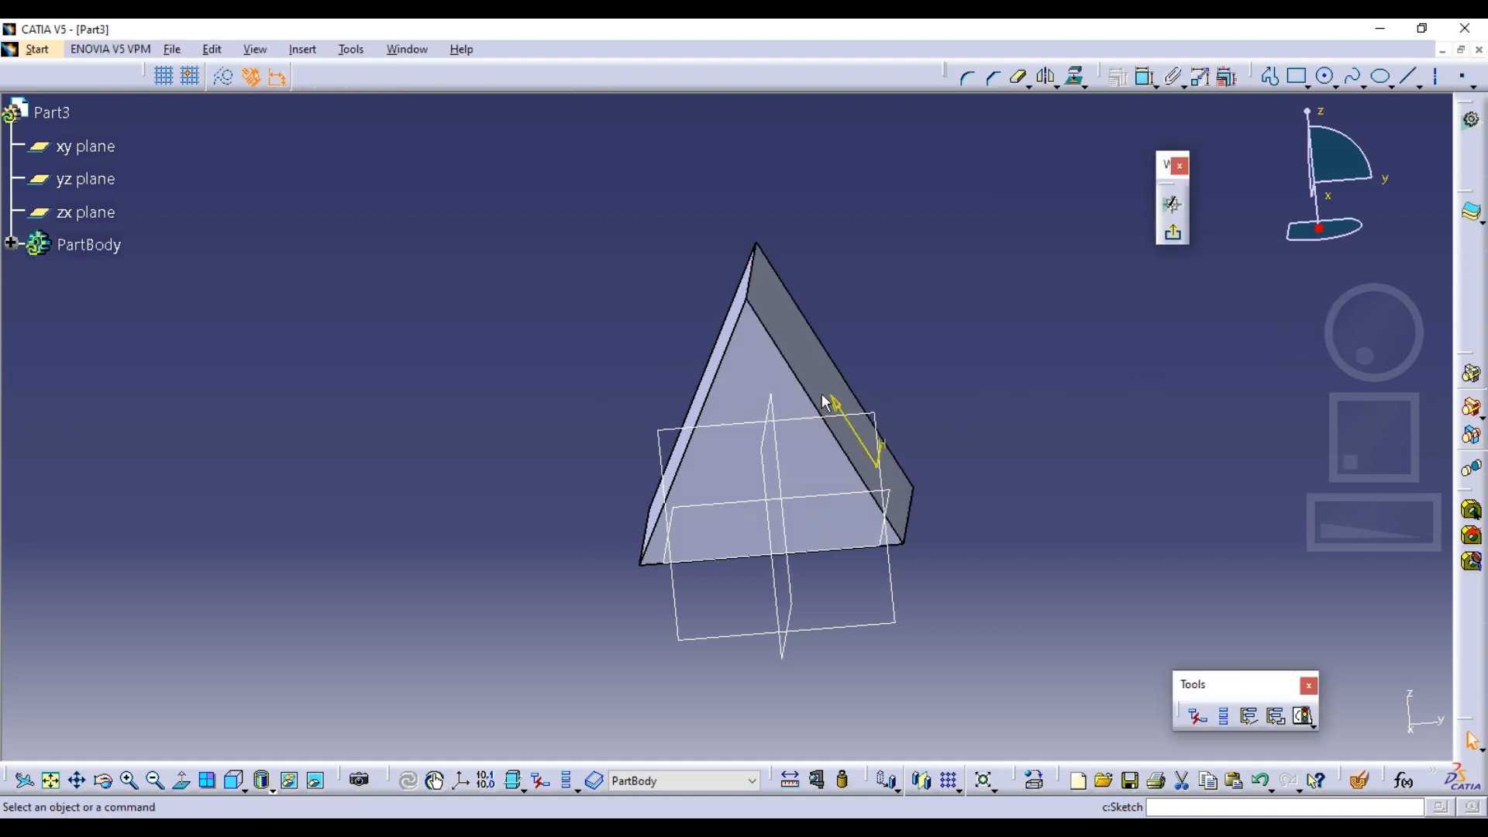
pyautogui.click(1083, 782)
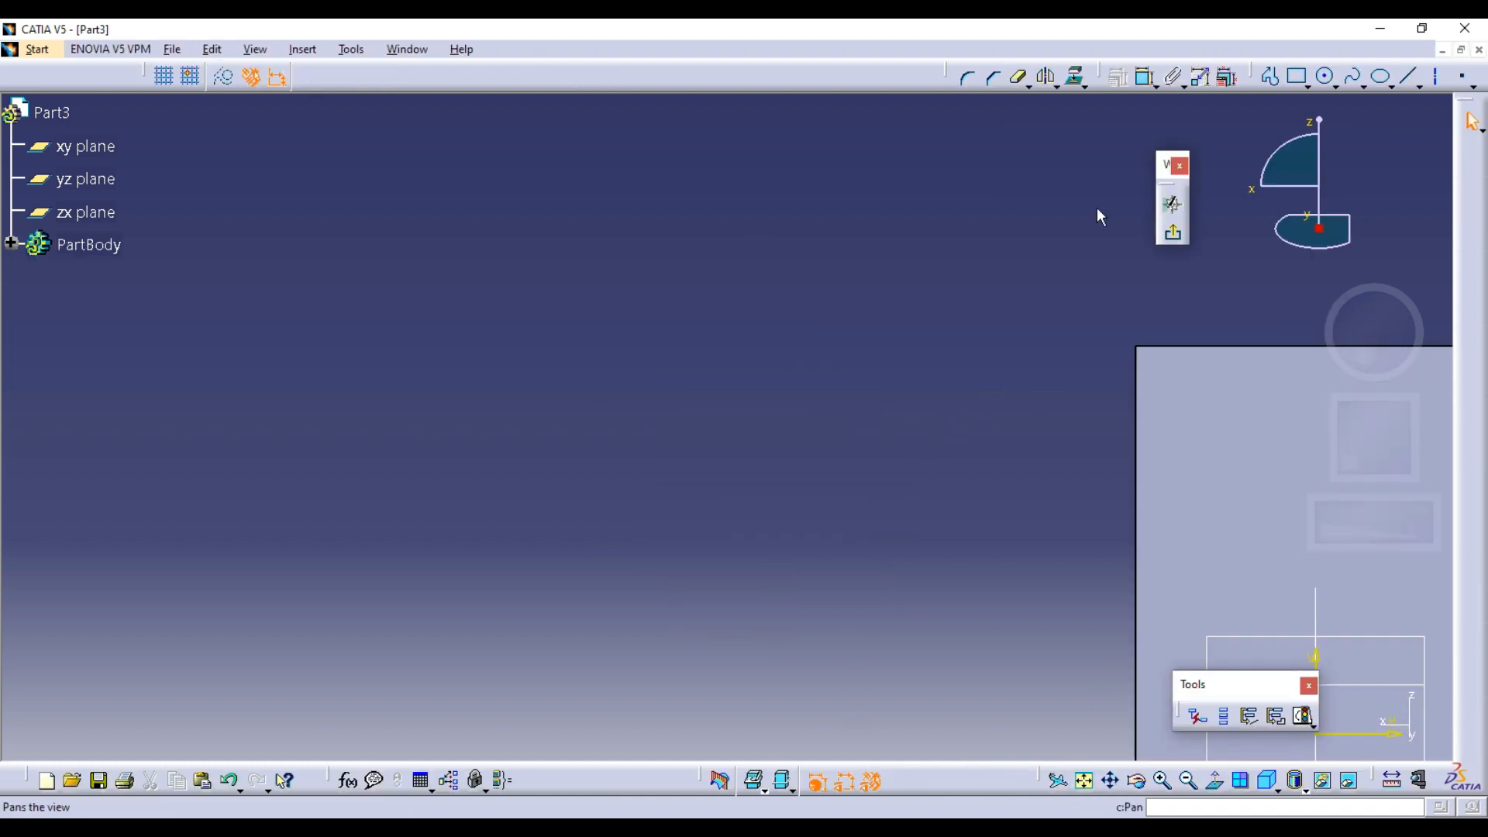
# Draw a rectangle across the upper edge of the sloping face, inside its side edges, and exit the sketch
pyautogui.click(1297, 76)
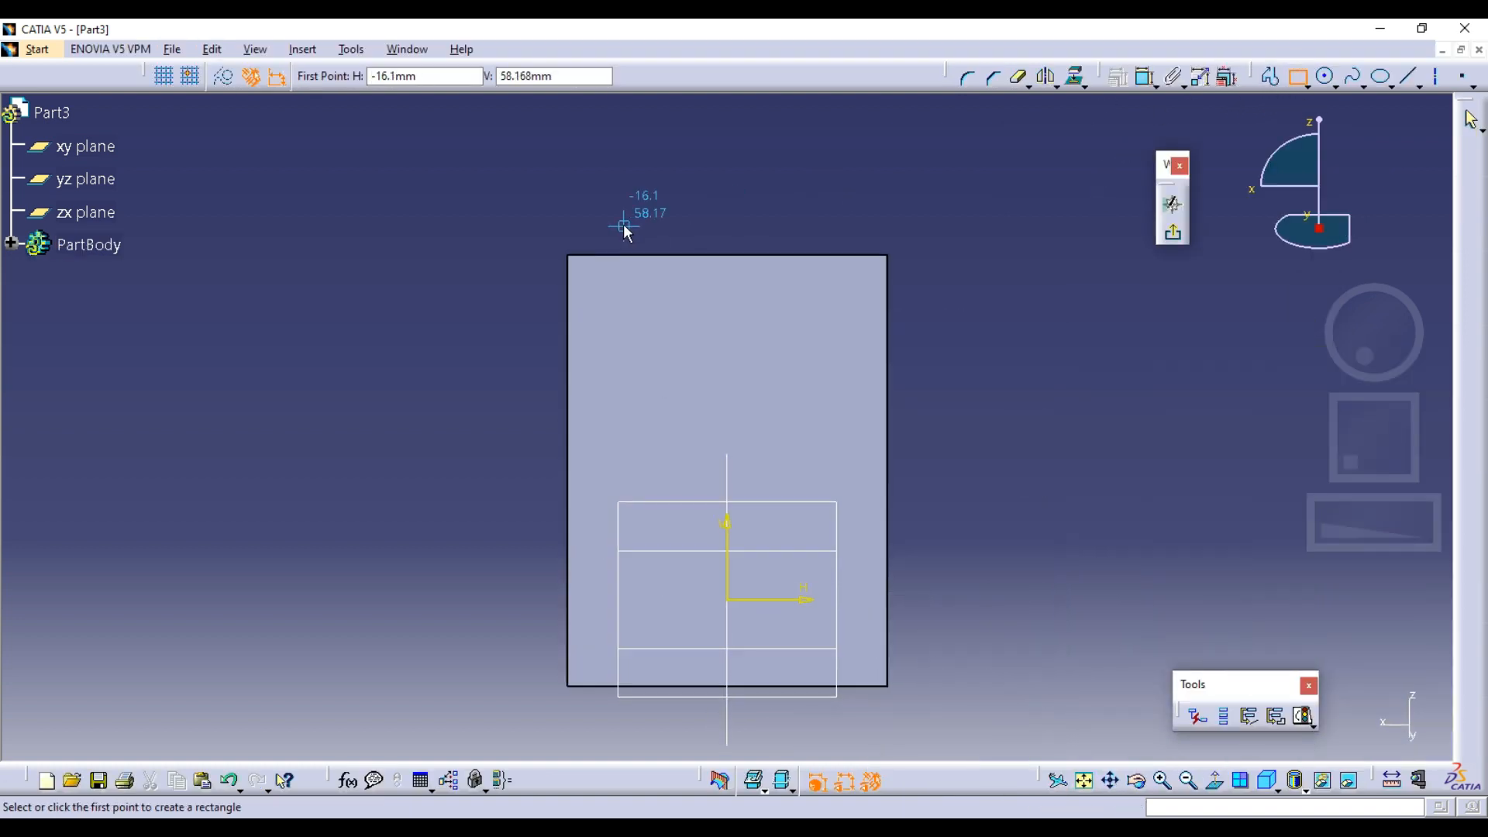
pyautogui.click(646, 212)
pyautogui.click(827, 414)
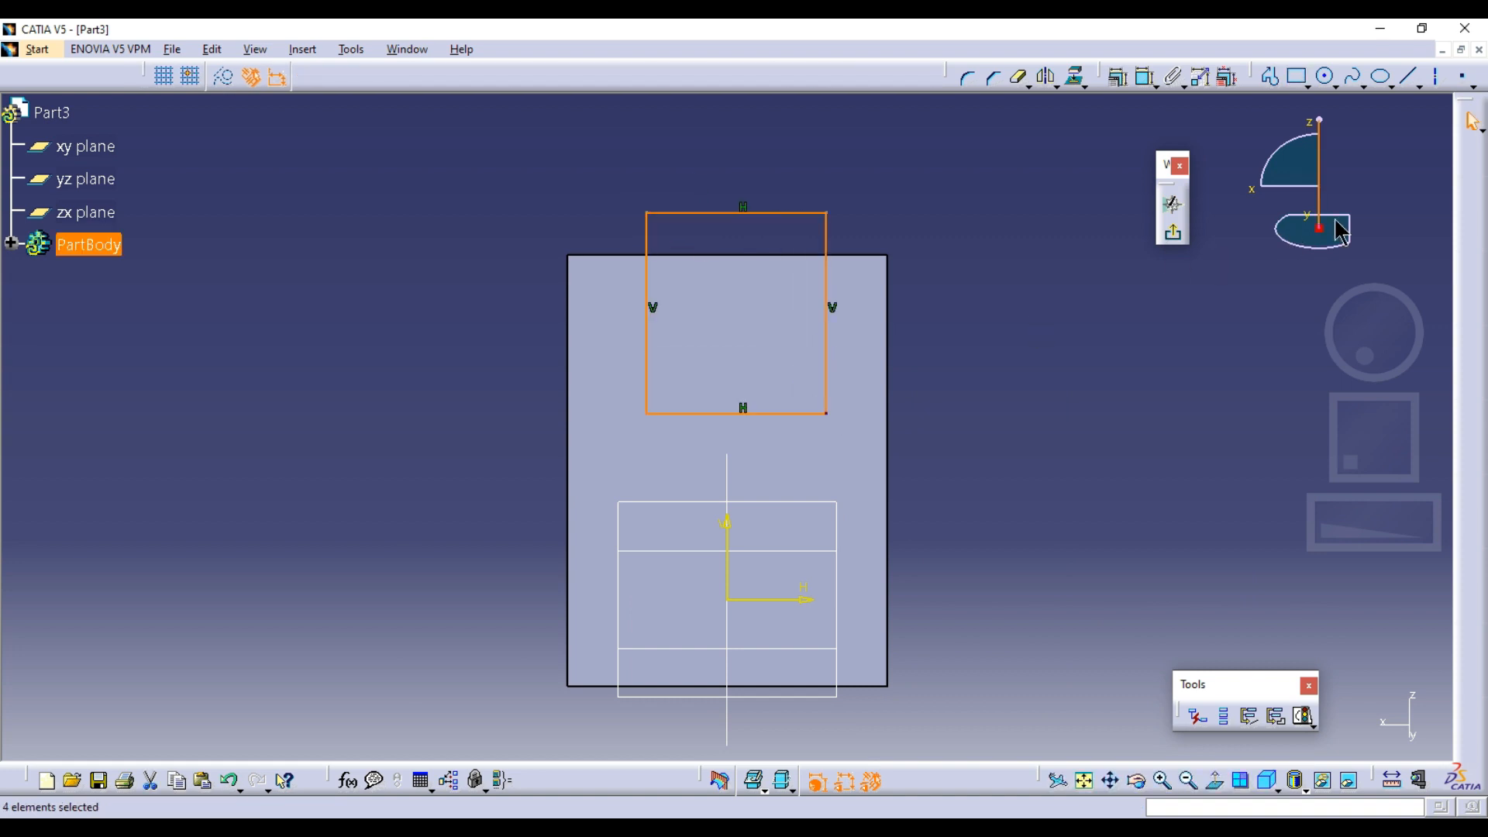
pyautogui.click(1173, 232)
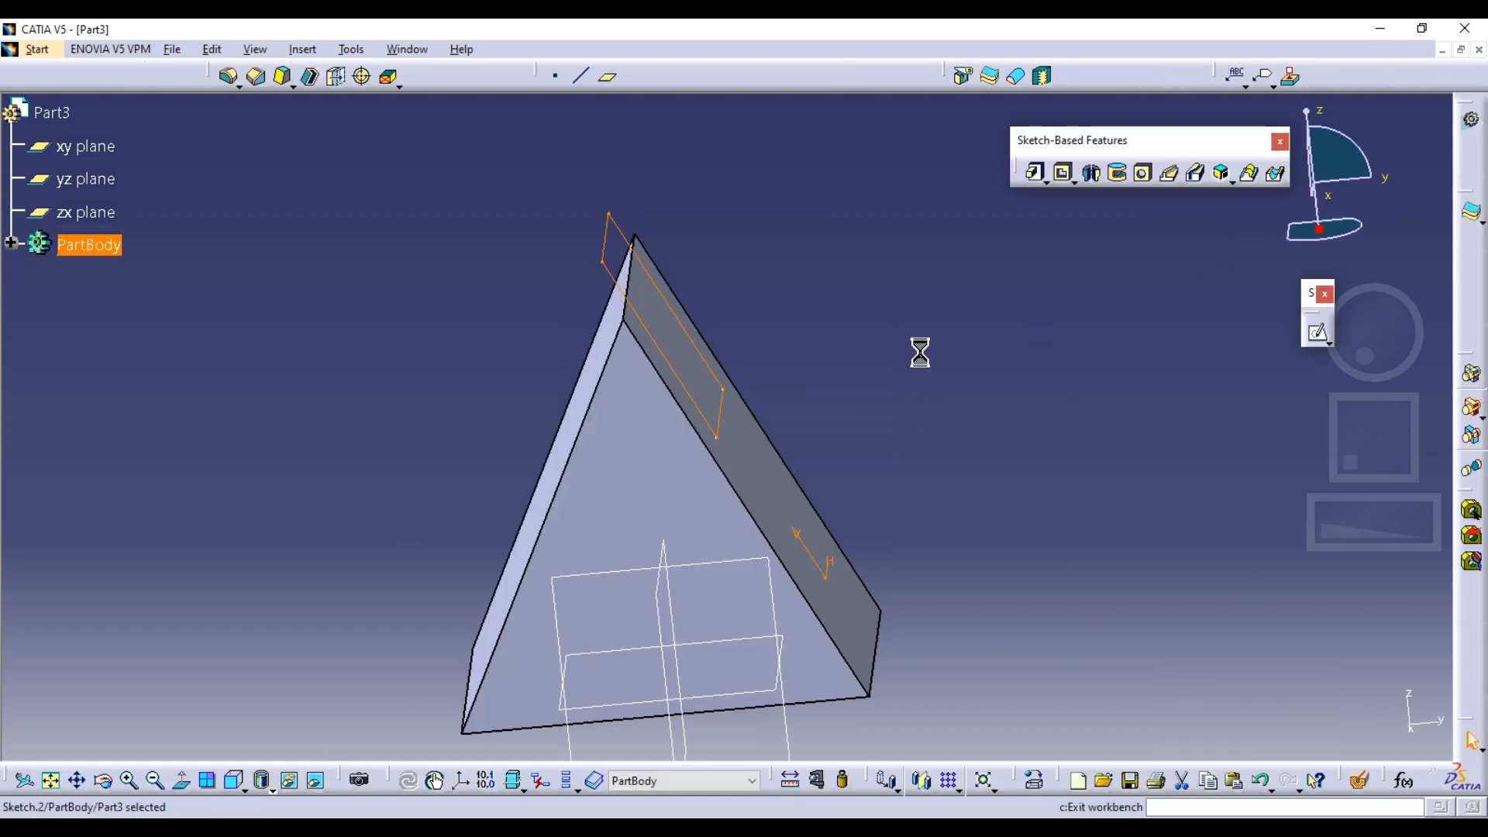
# Cut a pocket 66 mm deep from the rectangle sketch through the top of the triangular solid
pyautogui.click(1062, 172)
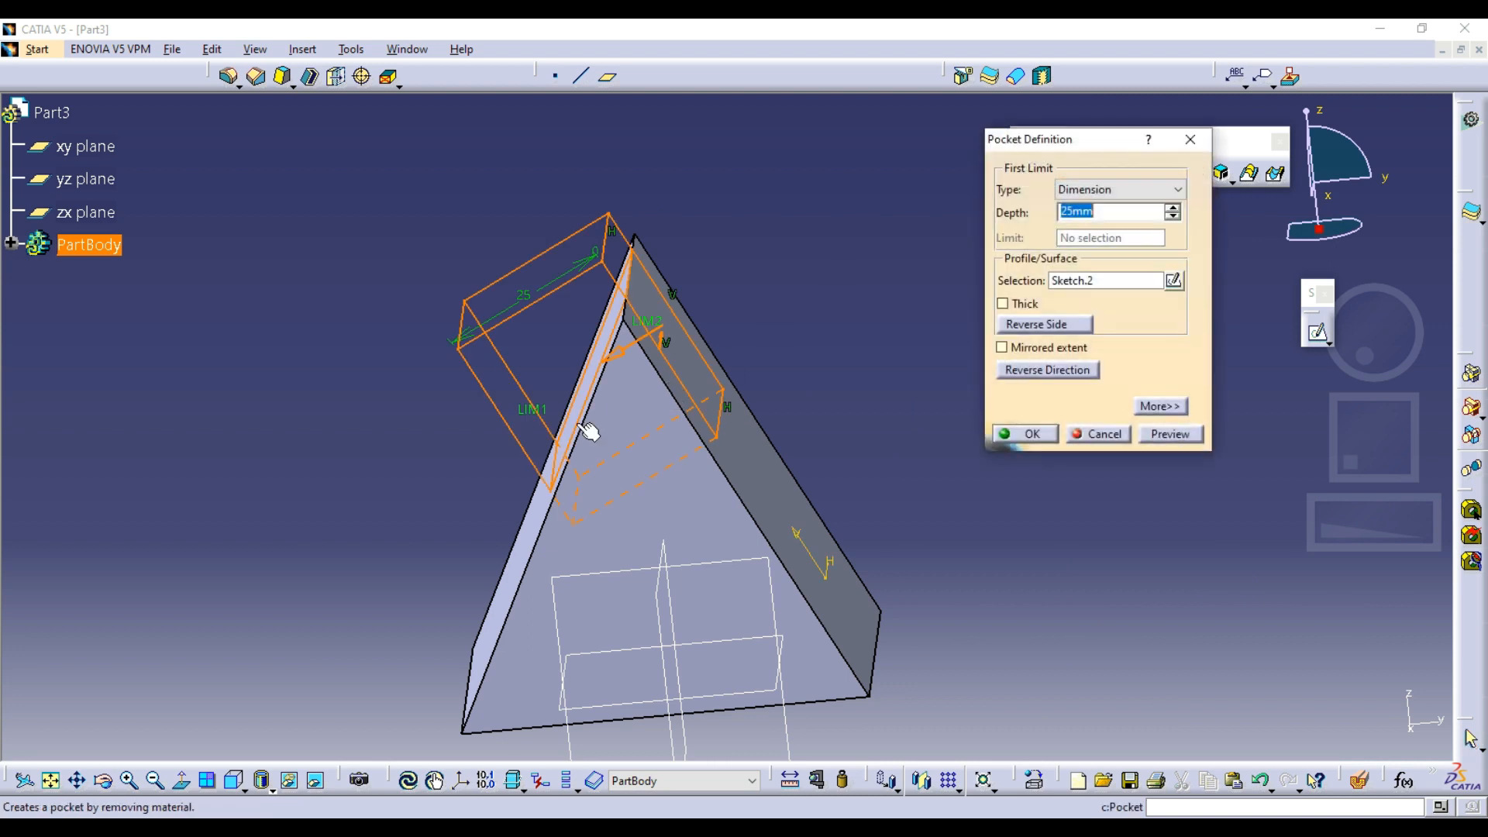
pyautogui.moveTo(589, 432); pyautogui.dragTo(256, 511)
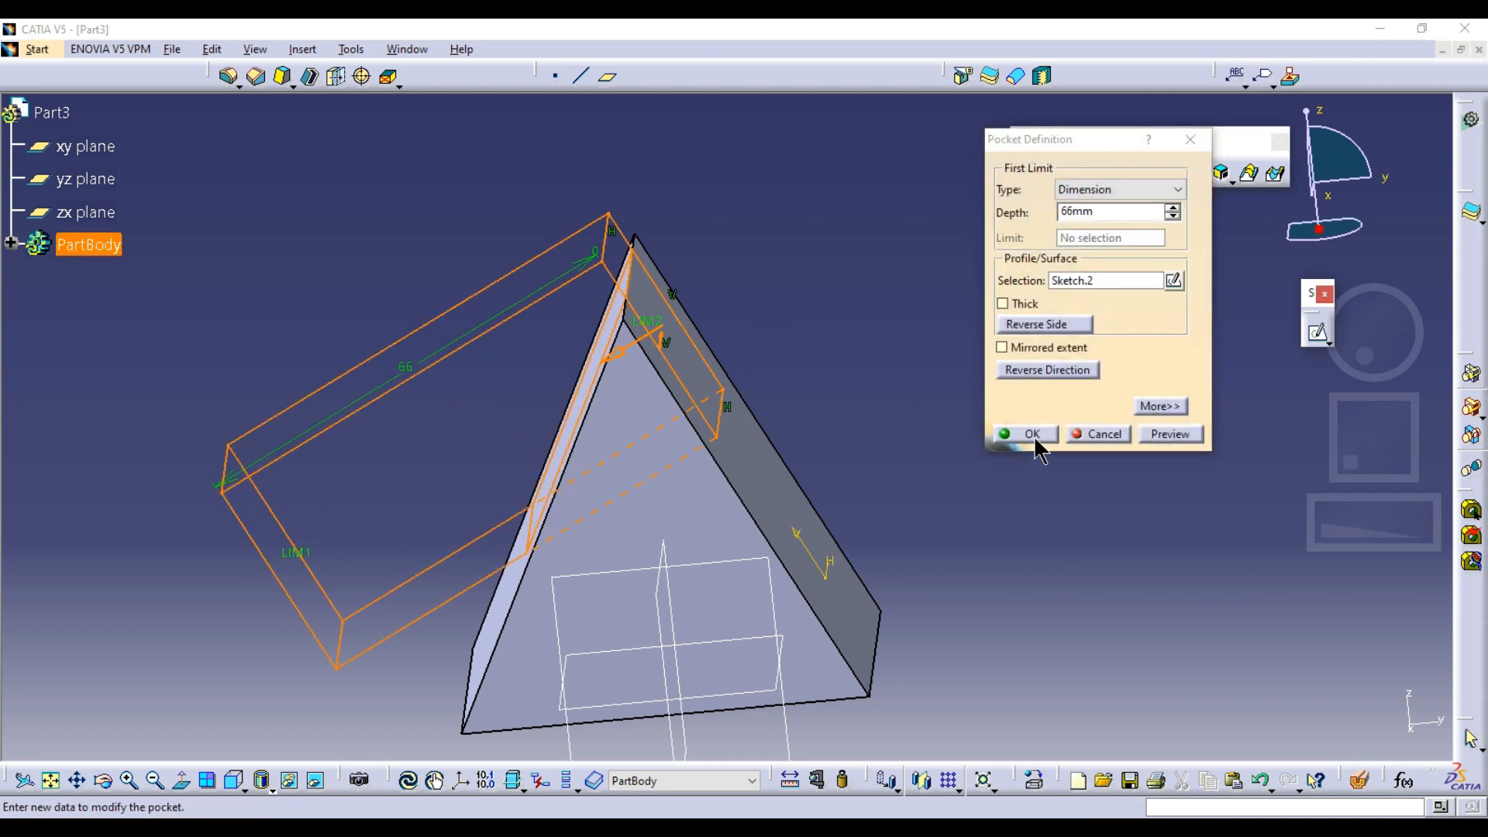
pyautogui.click(1033, 434)
pyautogui.moveTo(737, 346)
pyautogui.mouseDown(button='middle')
pyautogui.moveTo(870, 389)
pyautogui.moveTo(734, 375)
pyautogui.mouseUp(button='middle')
pyautogui.click(771, 455)
pyautogui.moveTo(818, 410); pyautogui.dragTo(930, 336, button='middle')
pyautogui.click(933, 327)
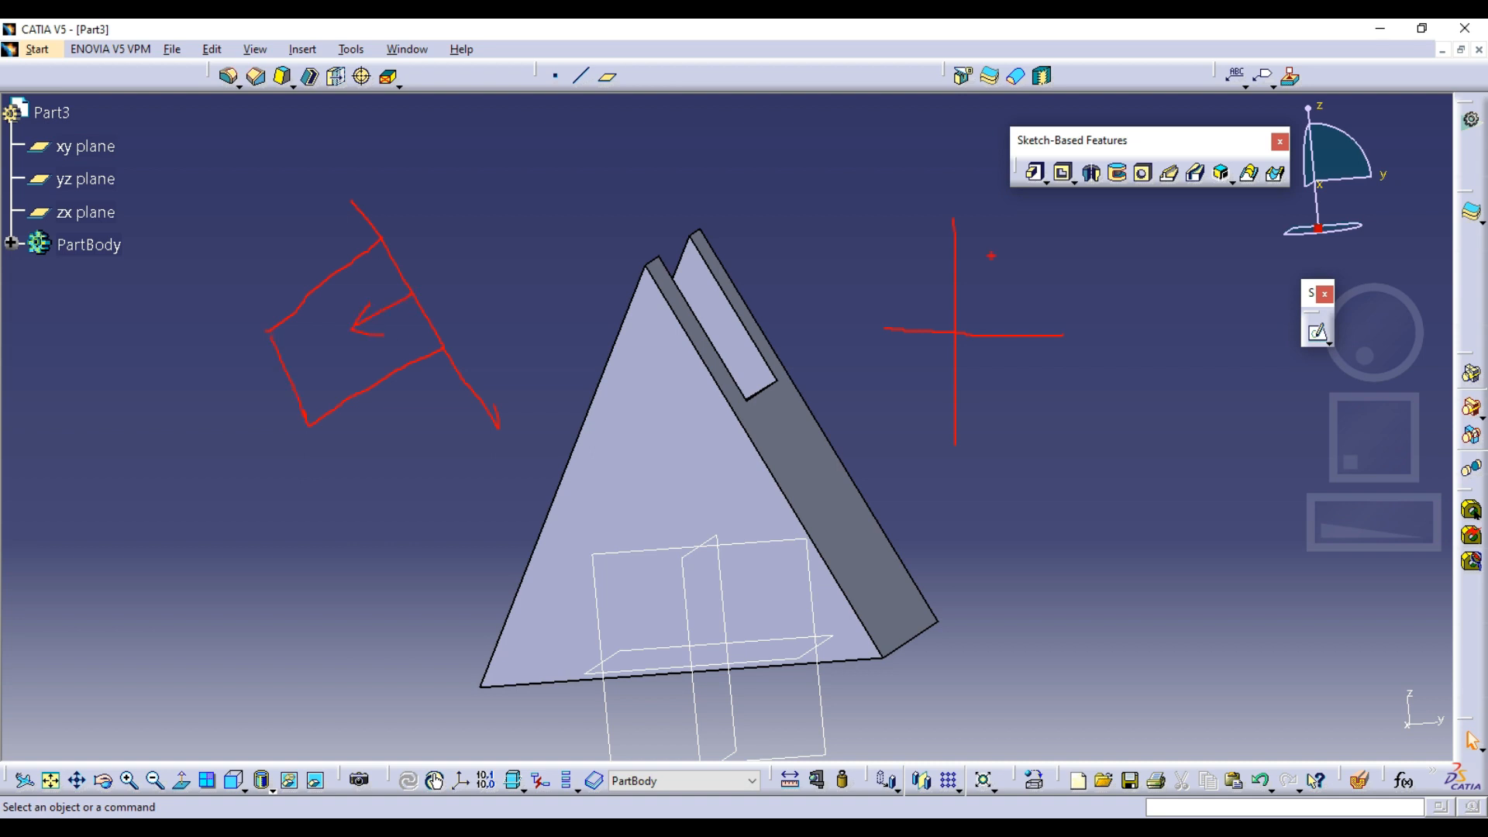
# Undo the pocket and remove its rectangle sketch from the sloping face of the triangular solid
pyautogui.moveTo(922, 273)
pyautogui.mouseDown(button='middle')
pyautogui.moveTo(788, 352)
pyautogui.moveTo(814, 492)
pyautogui.moveTo(826, 410)
pyautogui.mouseUp(button='middle')
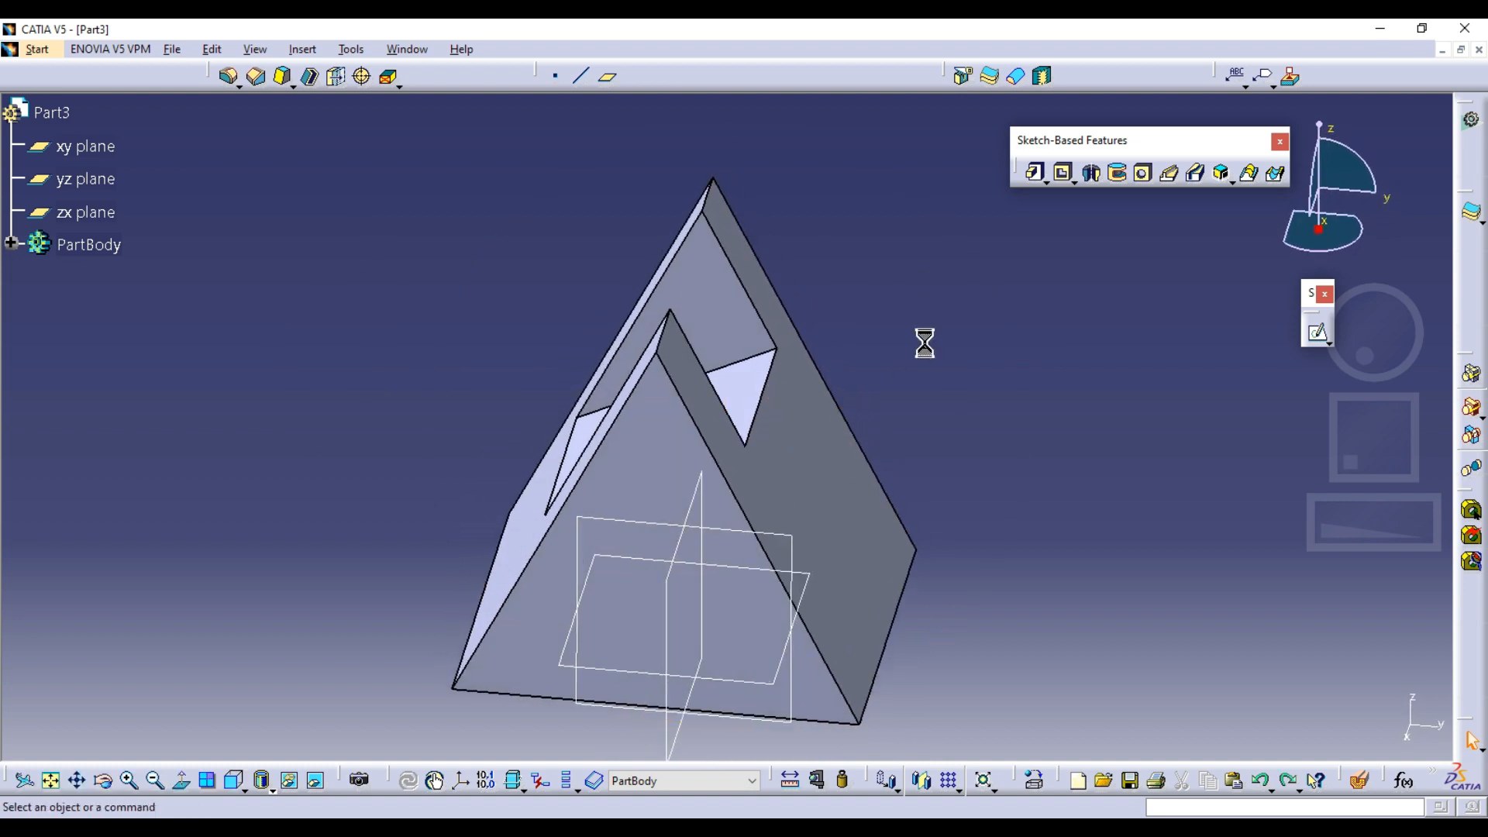
pyautogui.click(831, 428)
pyautogui.click(874, 393)
pyautogui.hotkey('ctrl', 'z')
pyautogui.hotkey('ctrl', 'z')
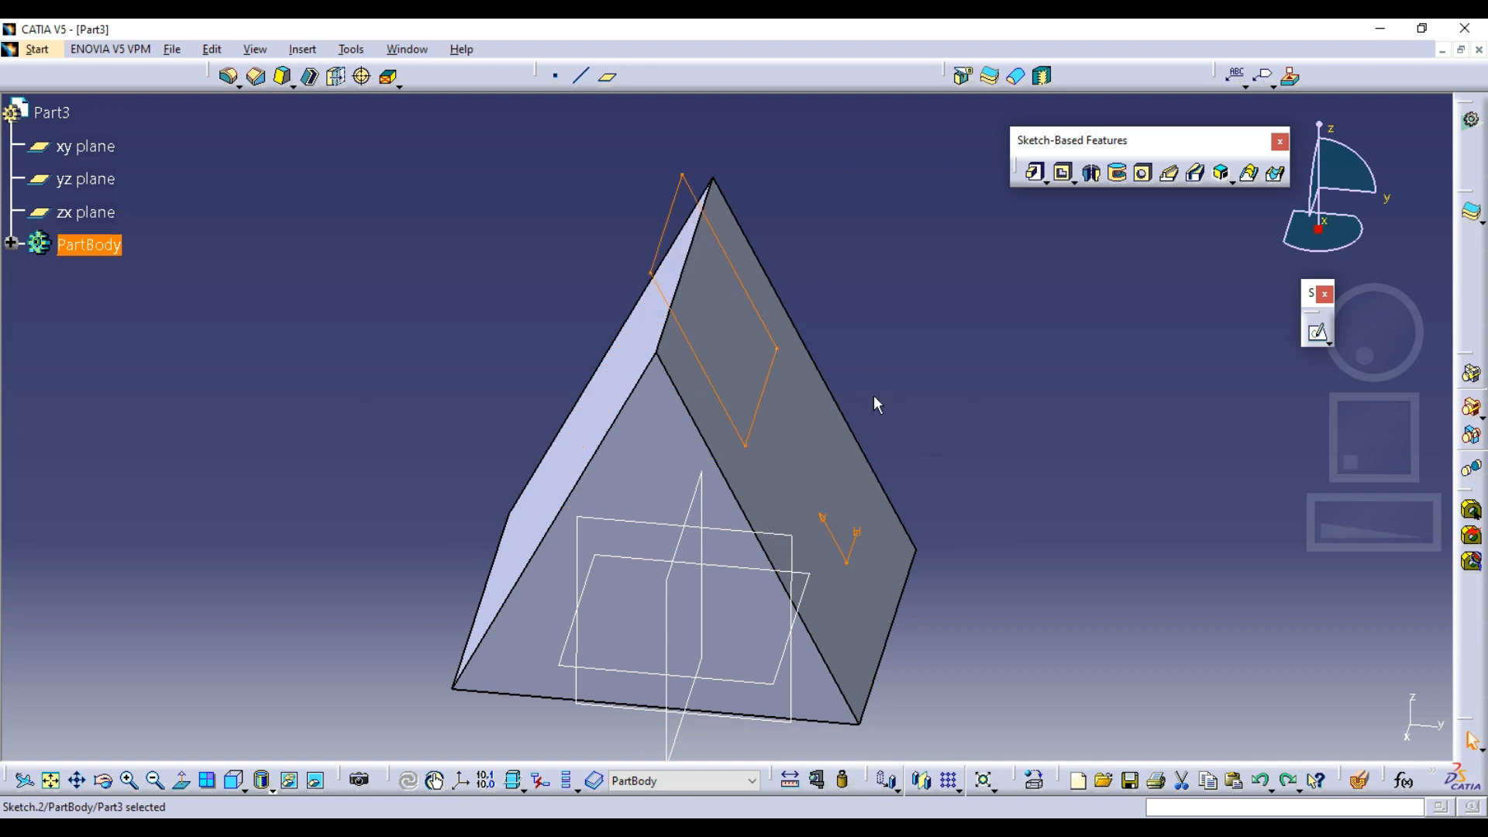
pyautogui.click(910, 396)
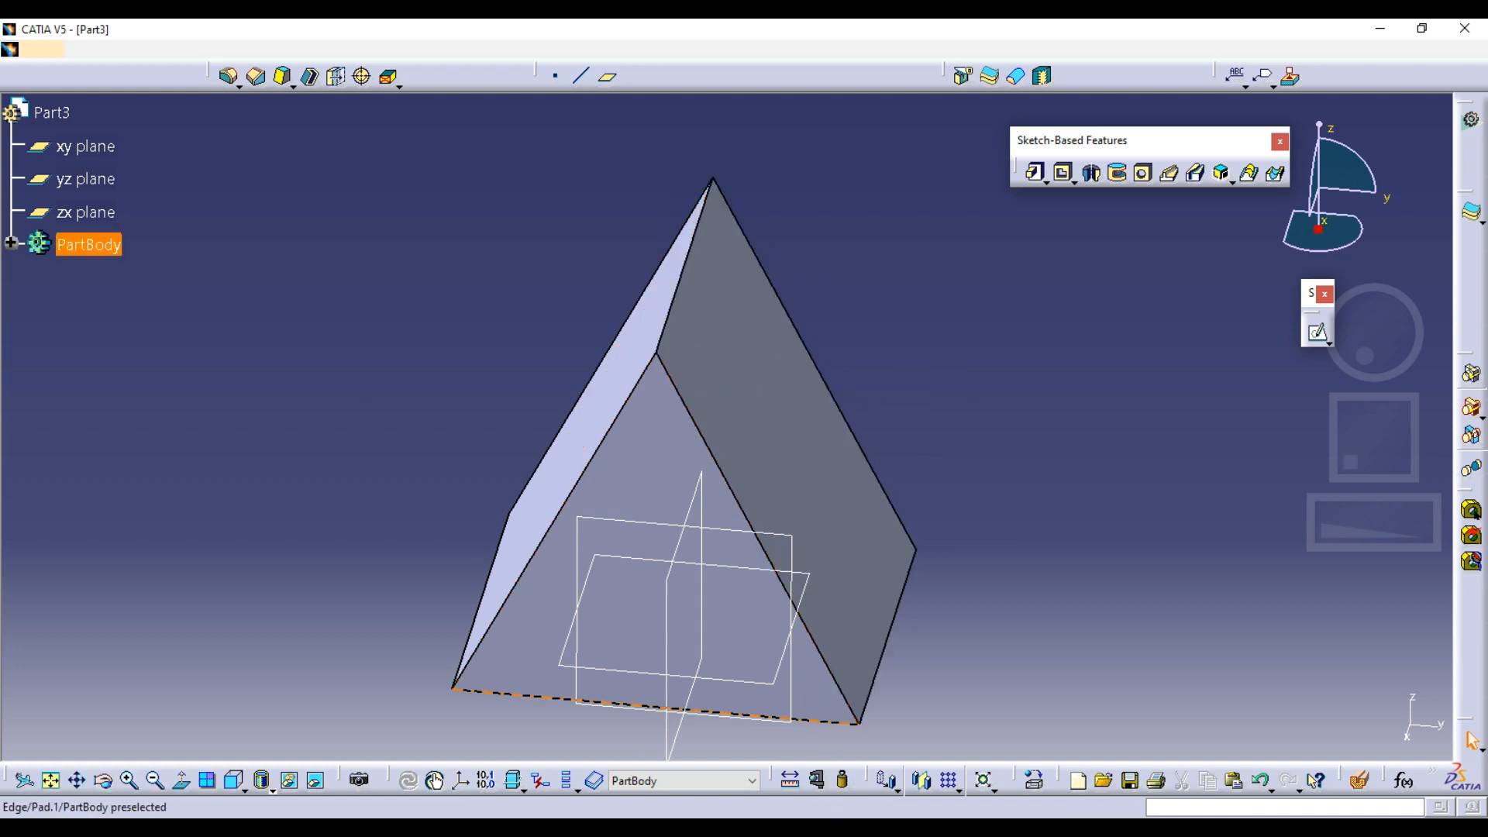
# Check the slot in the Model - 4 drawing, minimise the PDF reader window, and start a sketch on the zx plane
pyautogui.hotkey('alt', 'Tab')
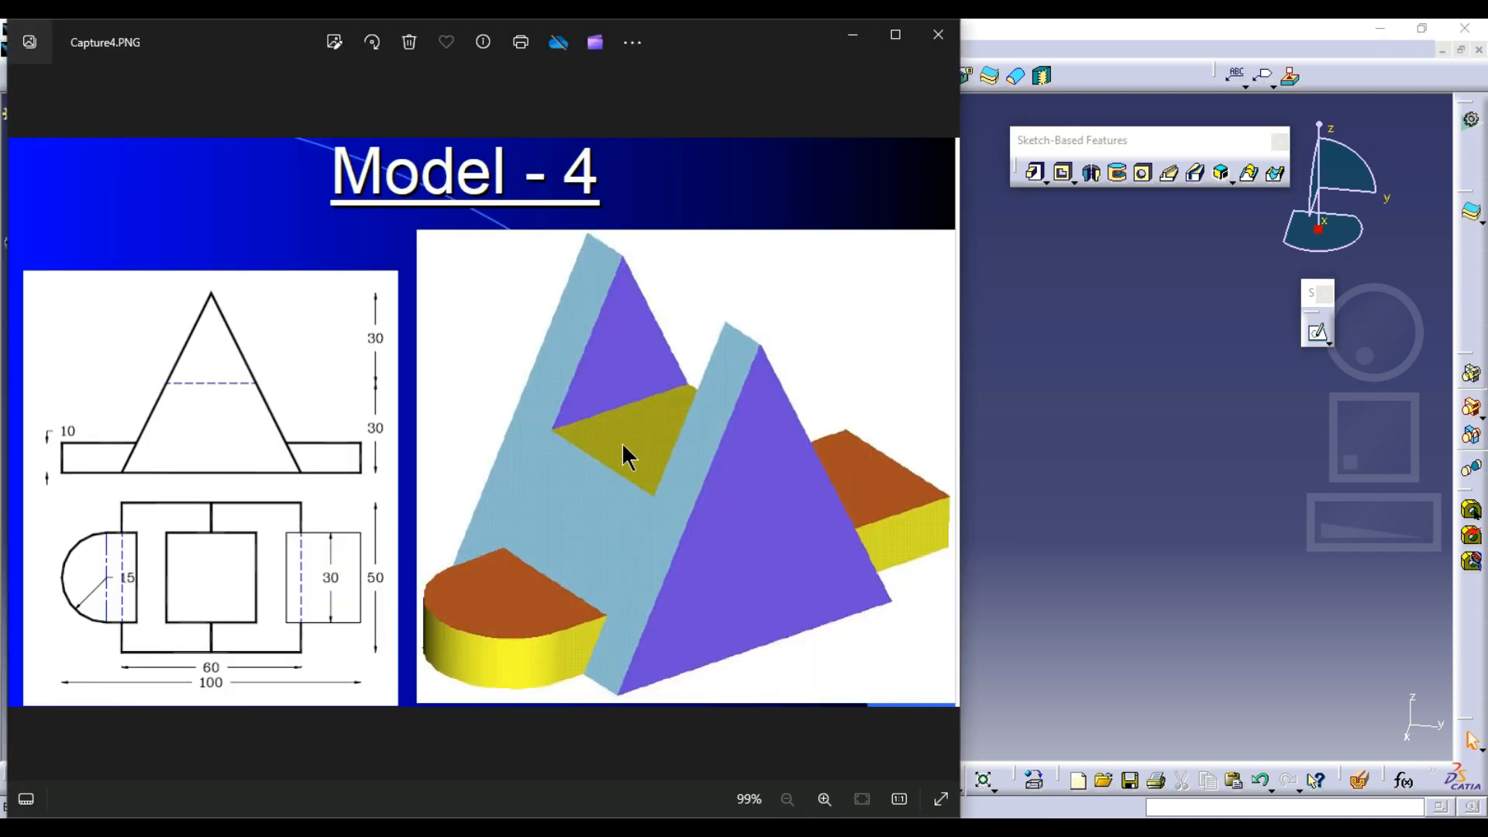
pyautogui.hotkey('alt', 'Tab')
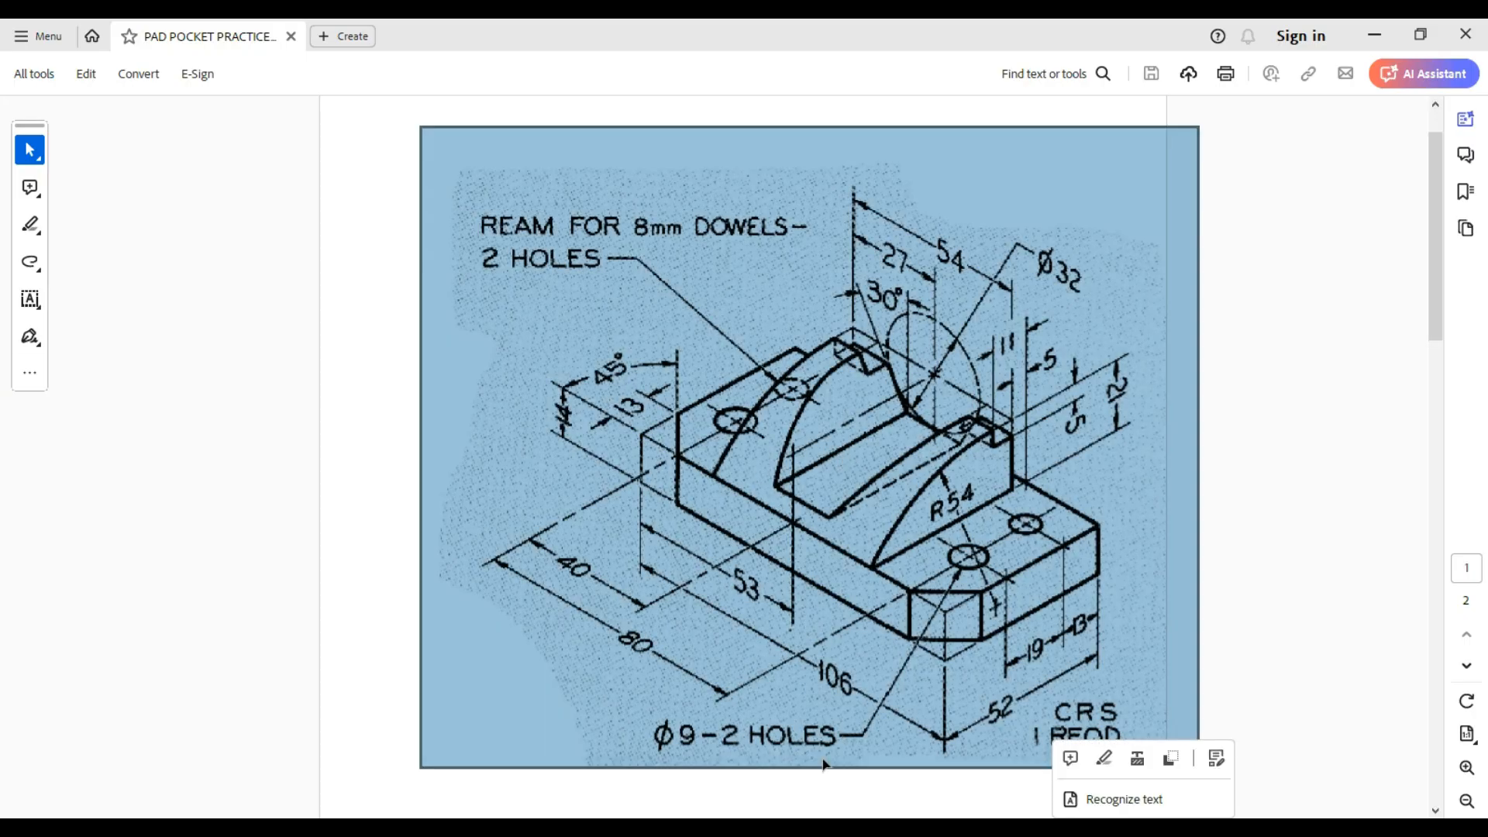
pyautogui.hotkey('alt', 'Tab')
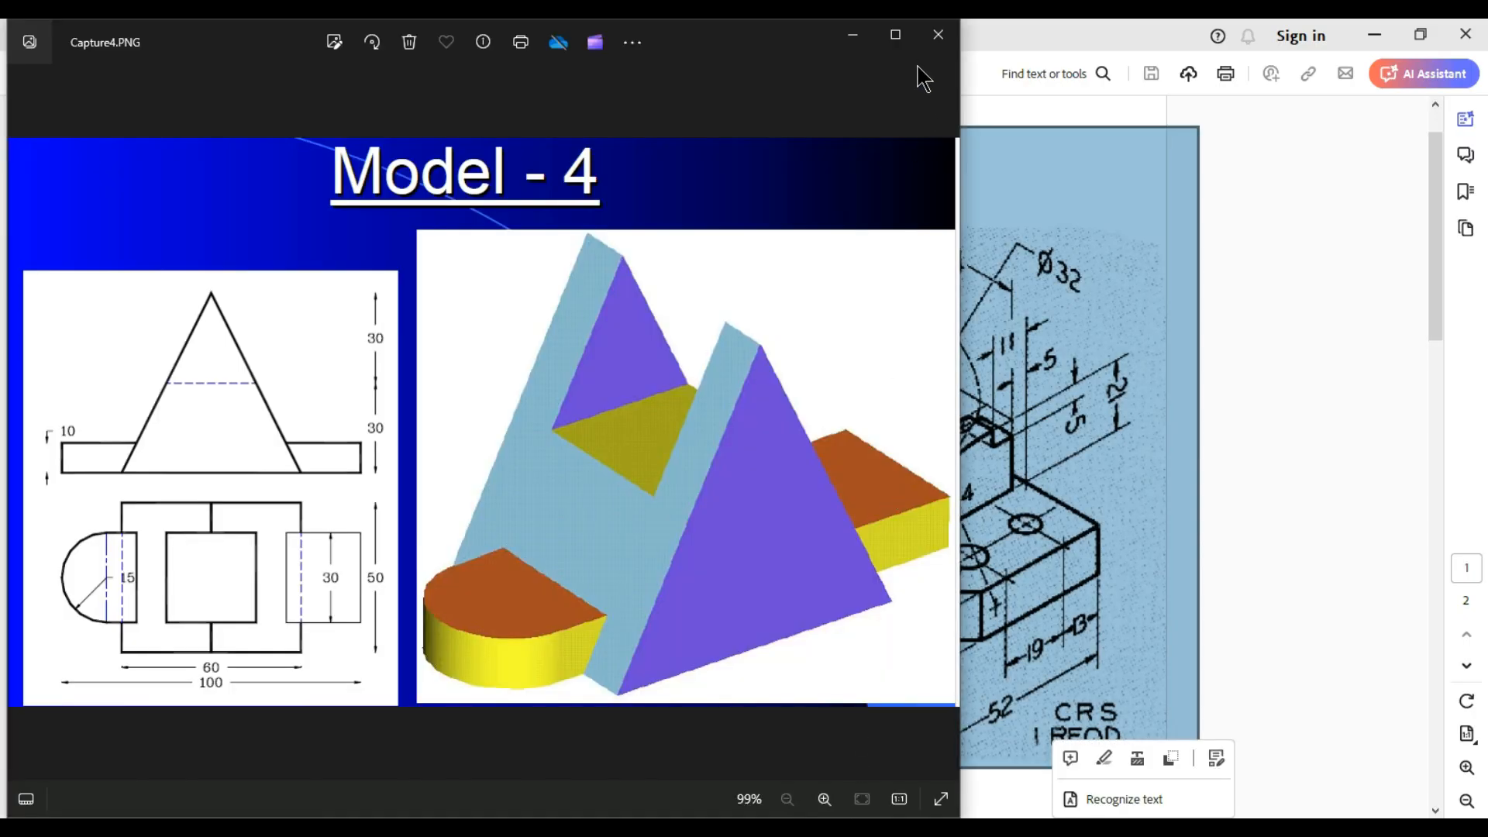
pyautogui.click(1375, 34)
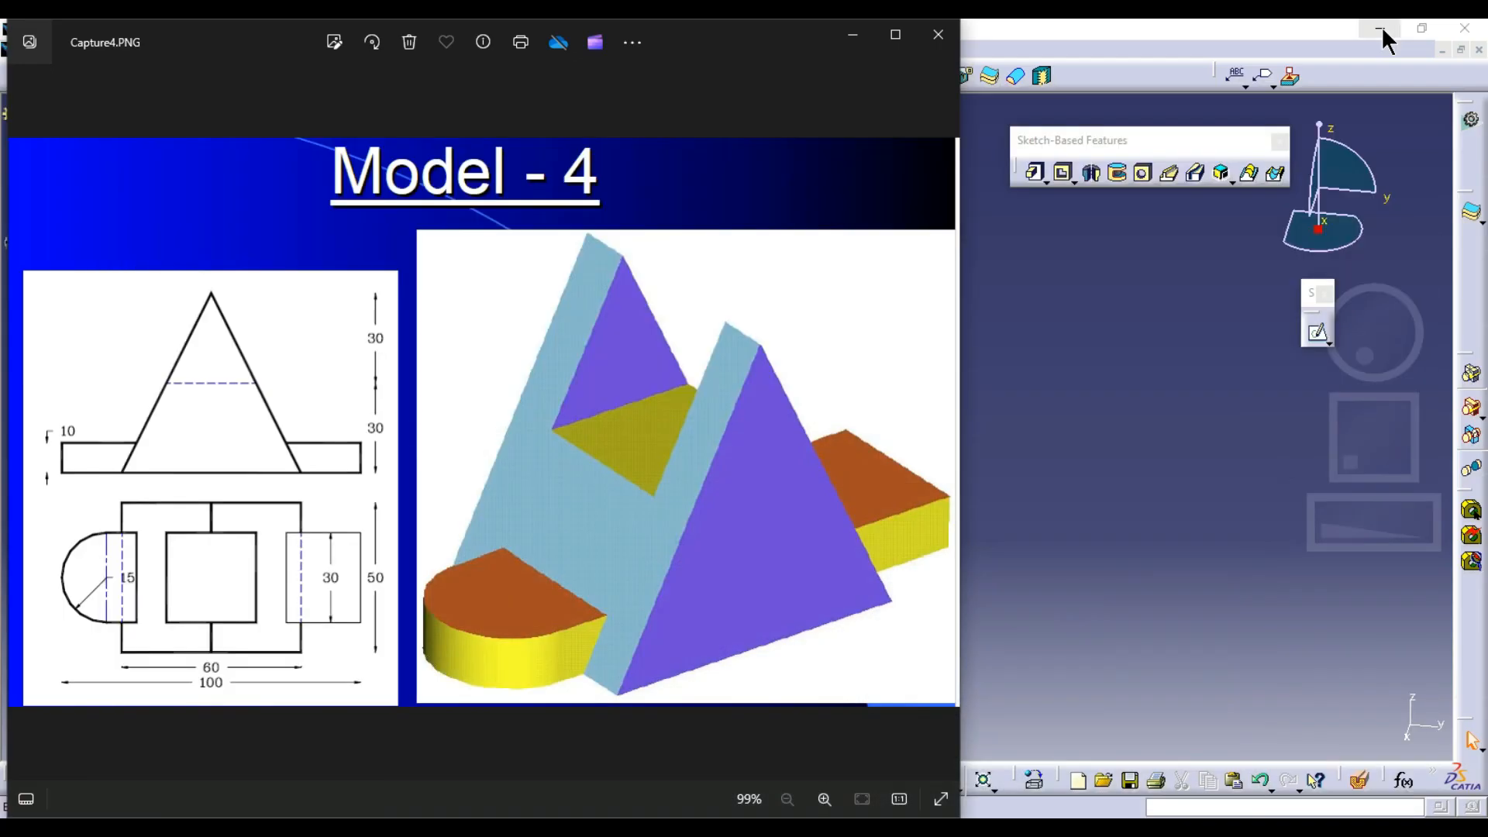
pyautogui.click(1125, 406)
pyautogui.moveTo(774, 524); pyautogui.dragTo(835, 346, button='middle')
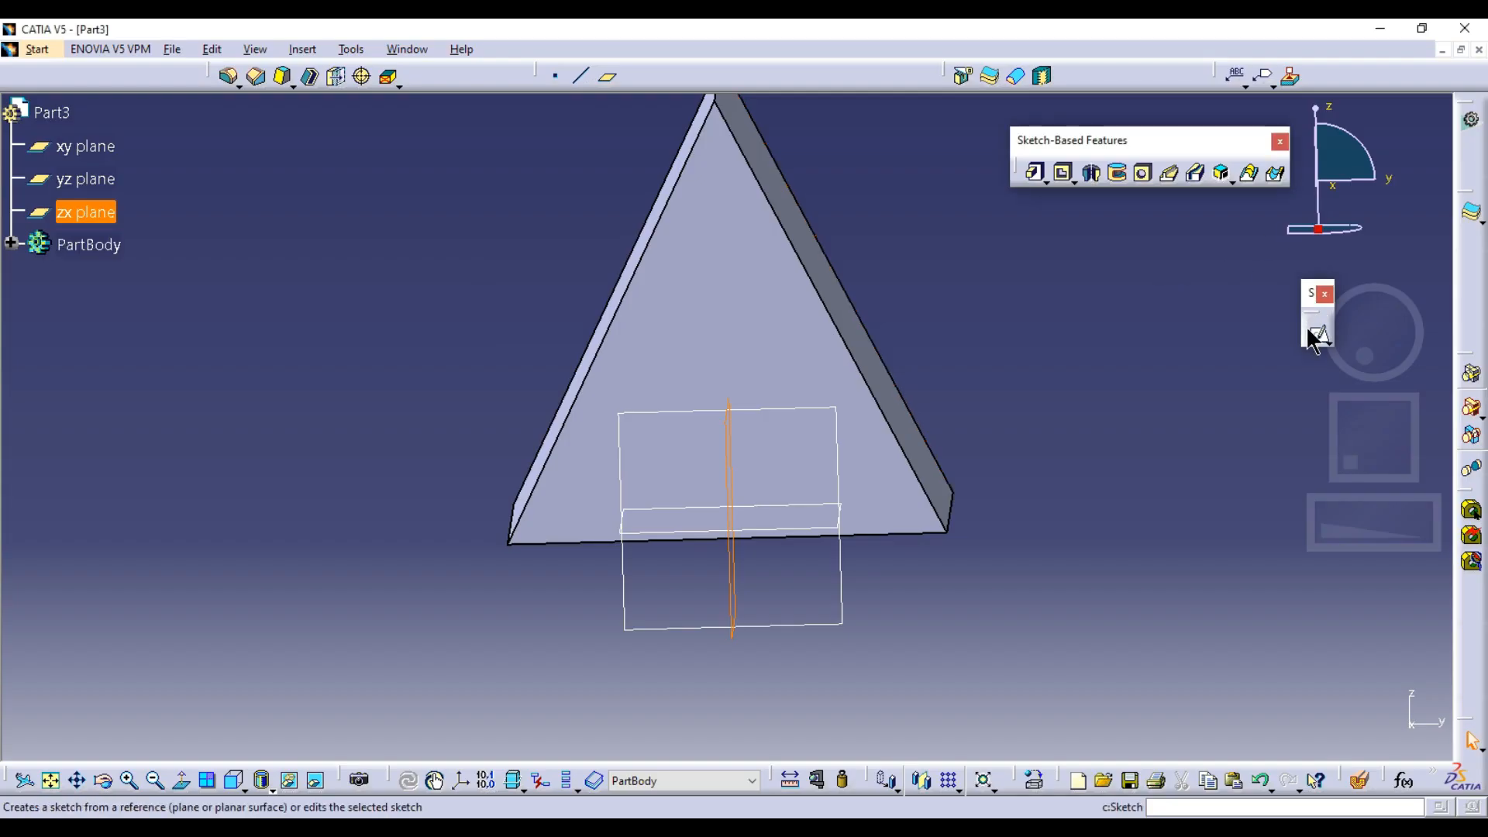
pyautogui.click(1317, 317)
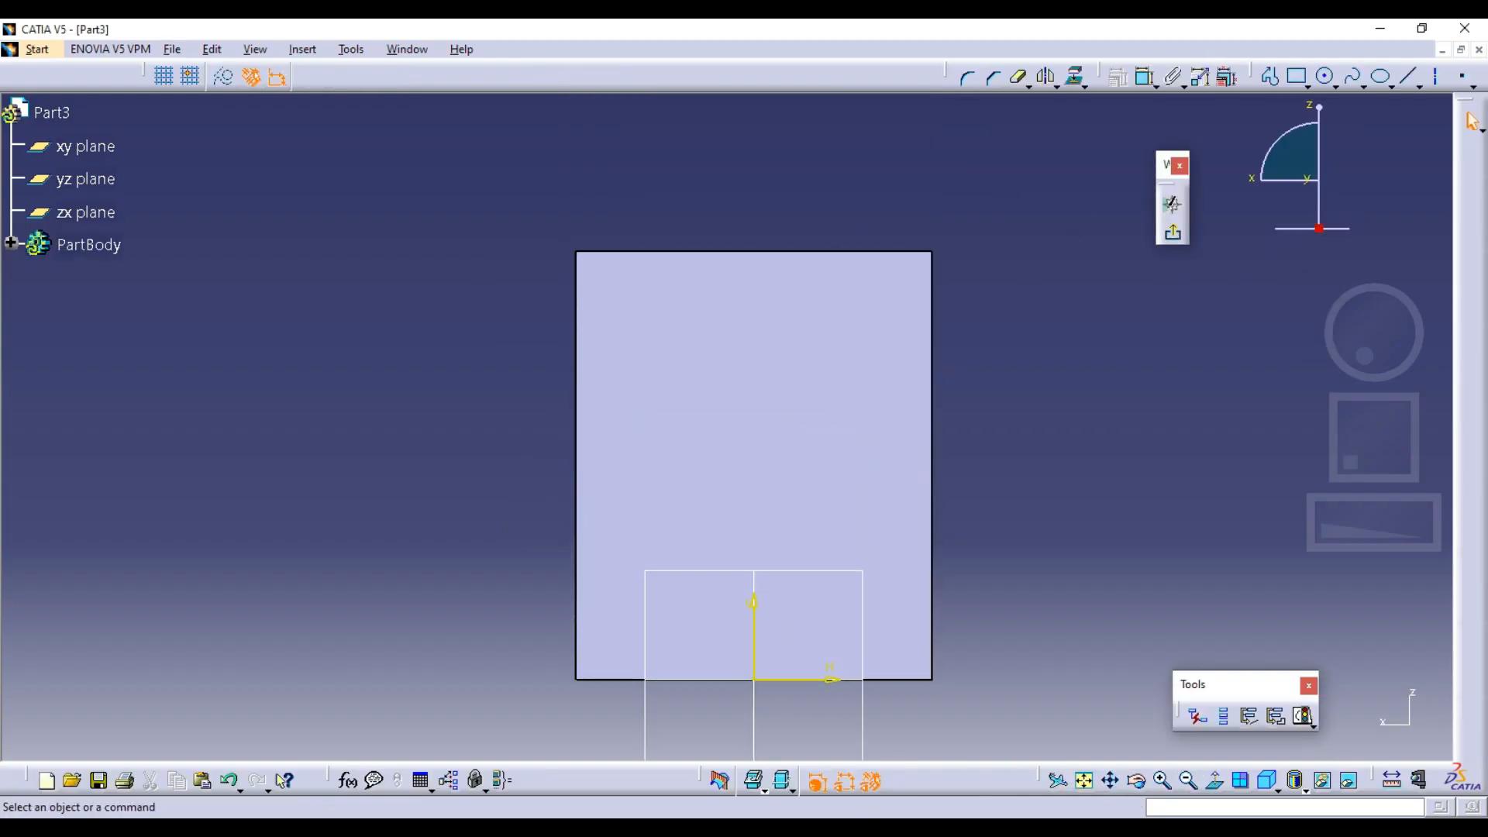
# Draw a centered rectangle about 23 mm wide and 28 mm high on the vertical axis, crossing the solid's top edge
pyautogui.hotkey('alt', 'Tab')
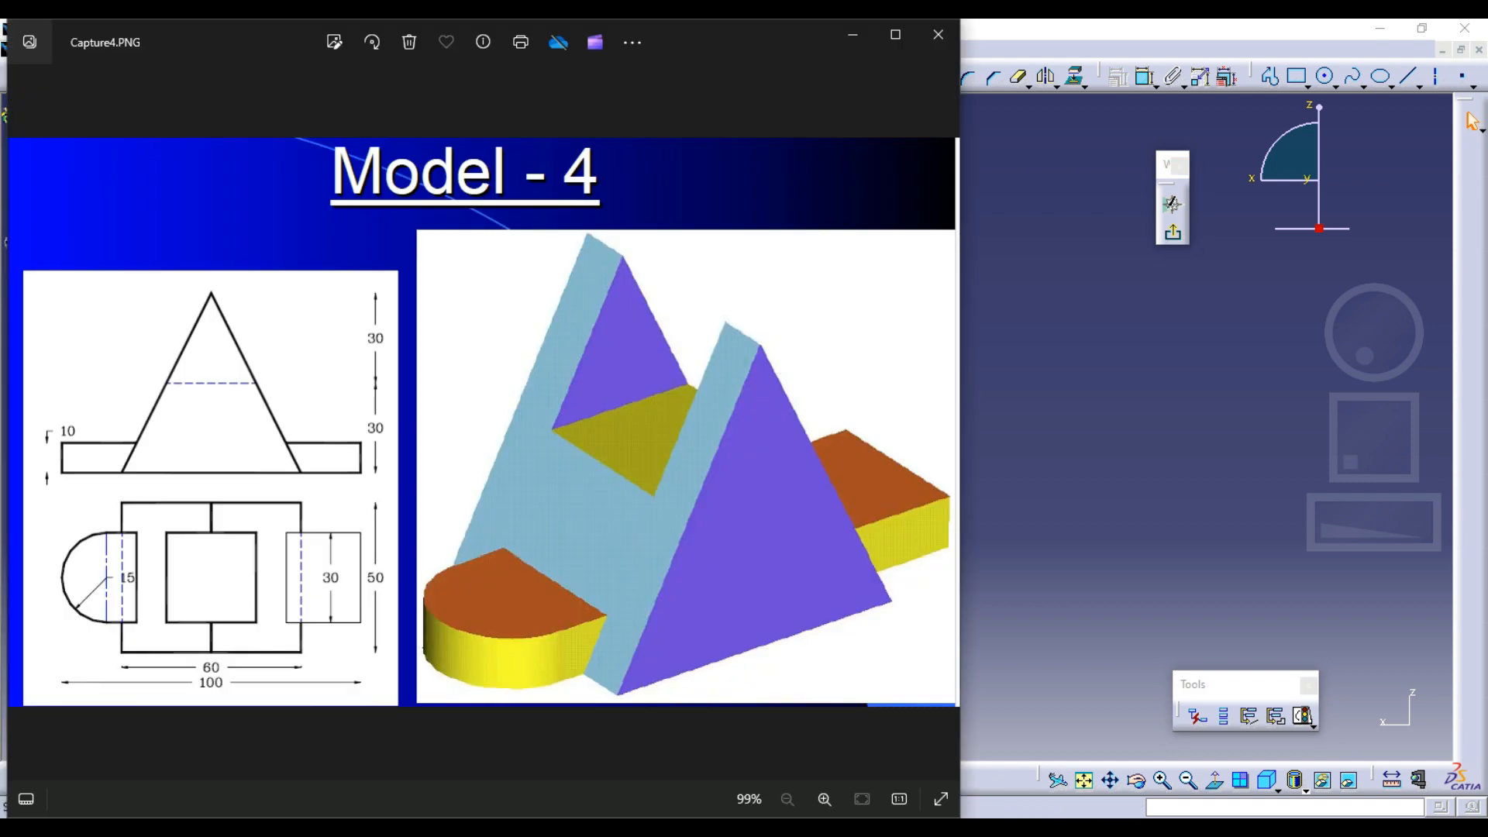
pyautogui.hotkey('alt', 'Tab')
pyautogui.click(1306, 85)
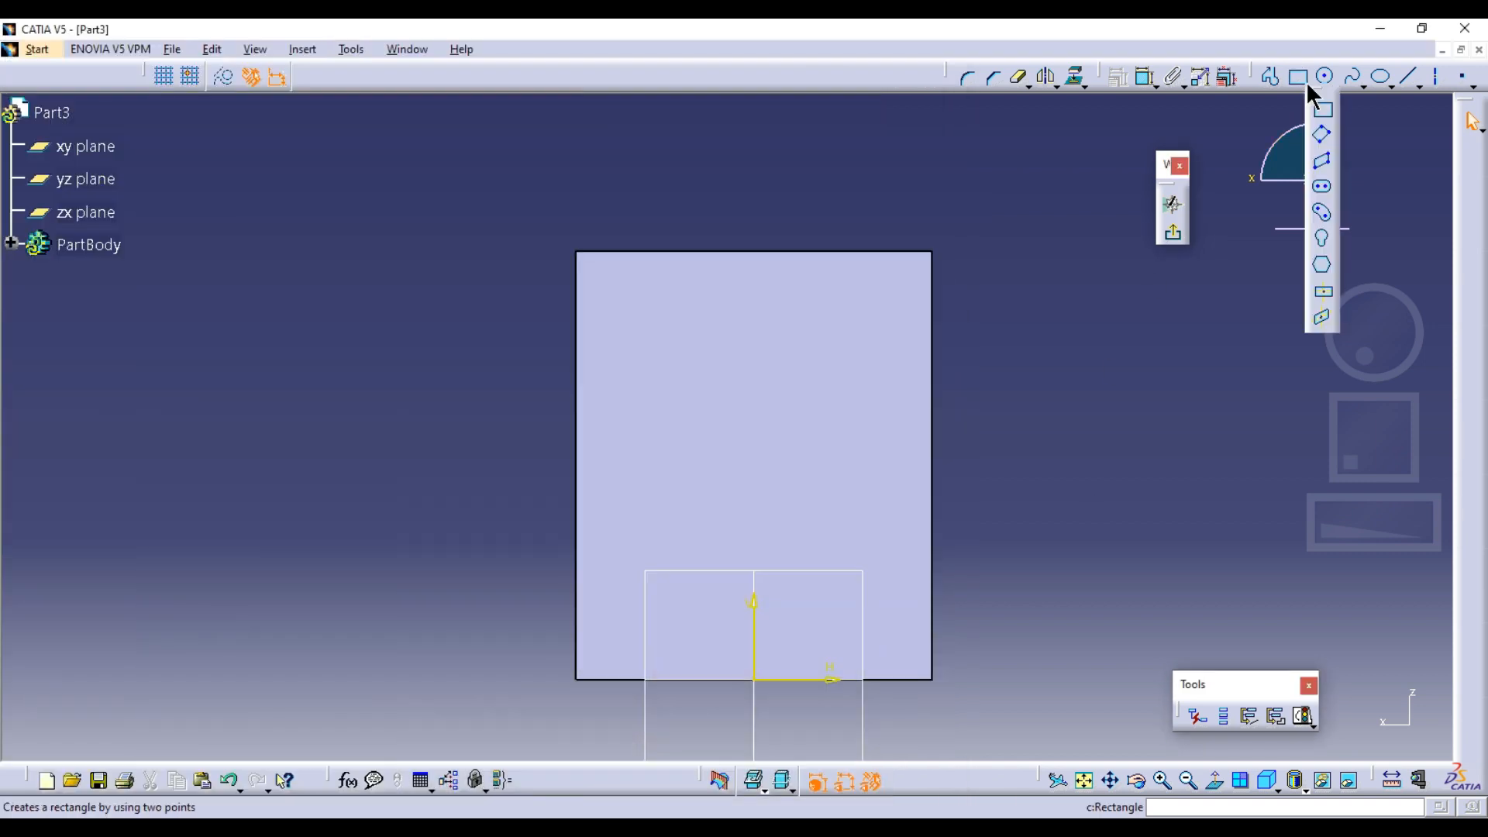
pyautogui.click(1328, 287)
pyautogui.click(754, 307)
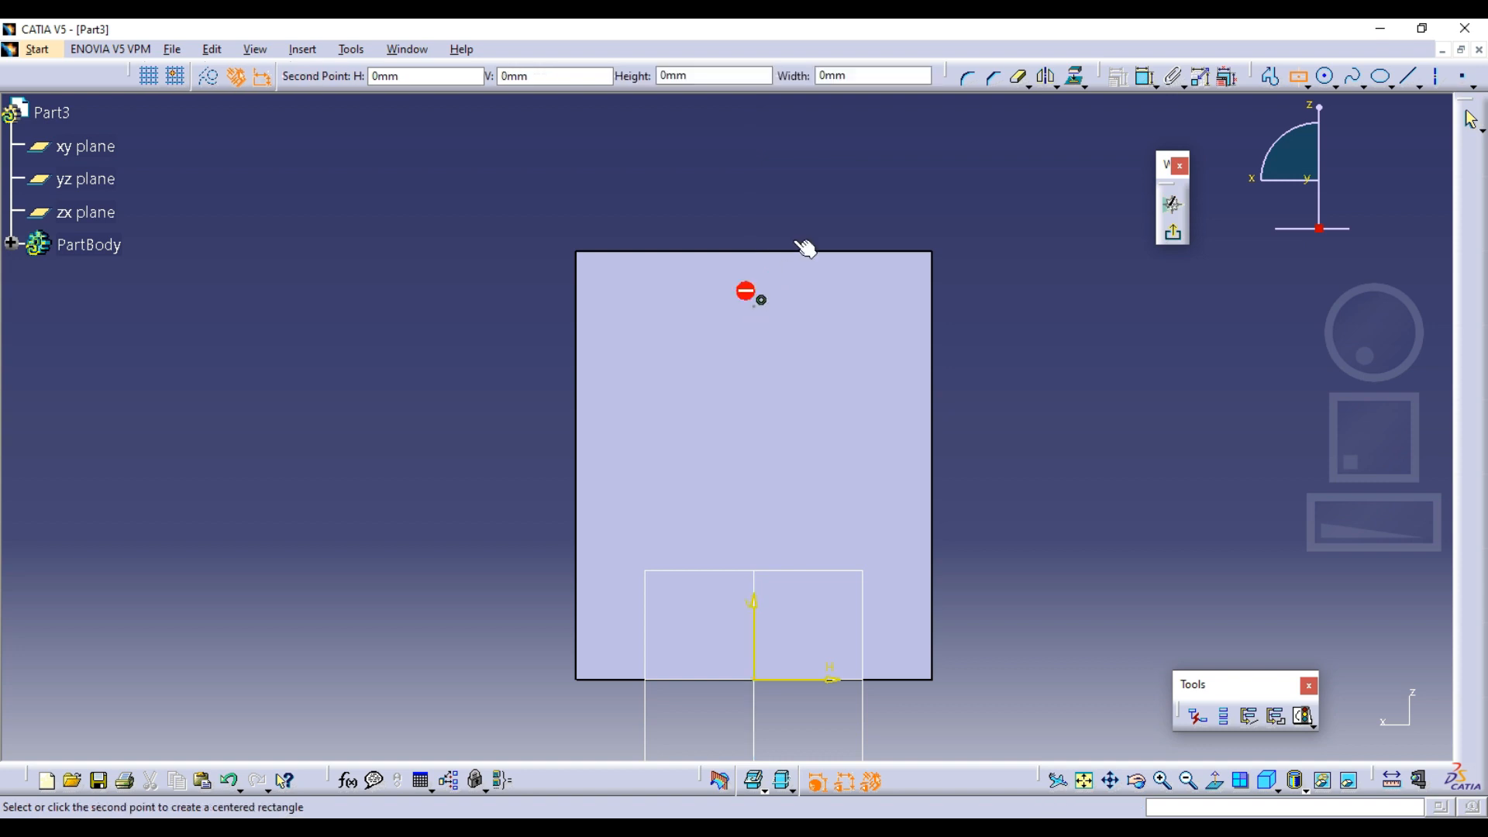
pyautogui.click(838, 206)
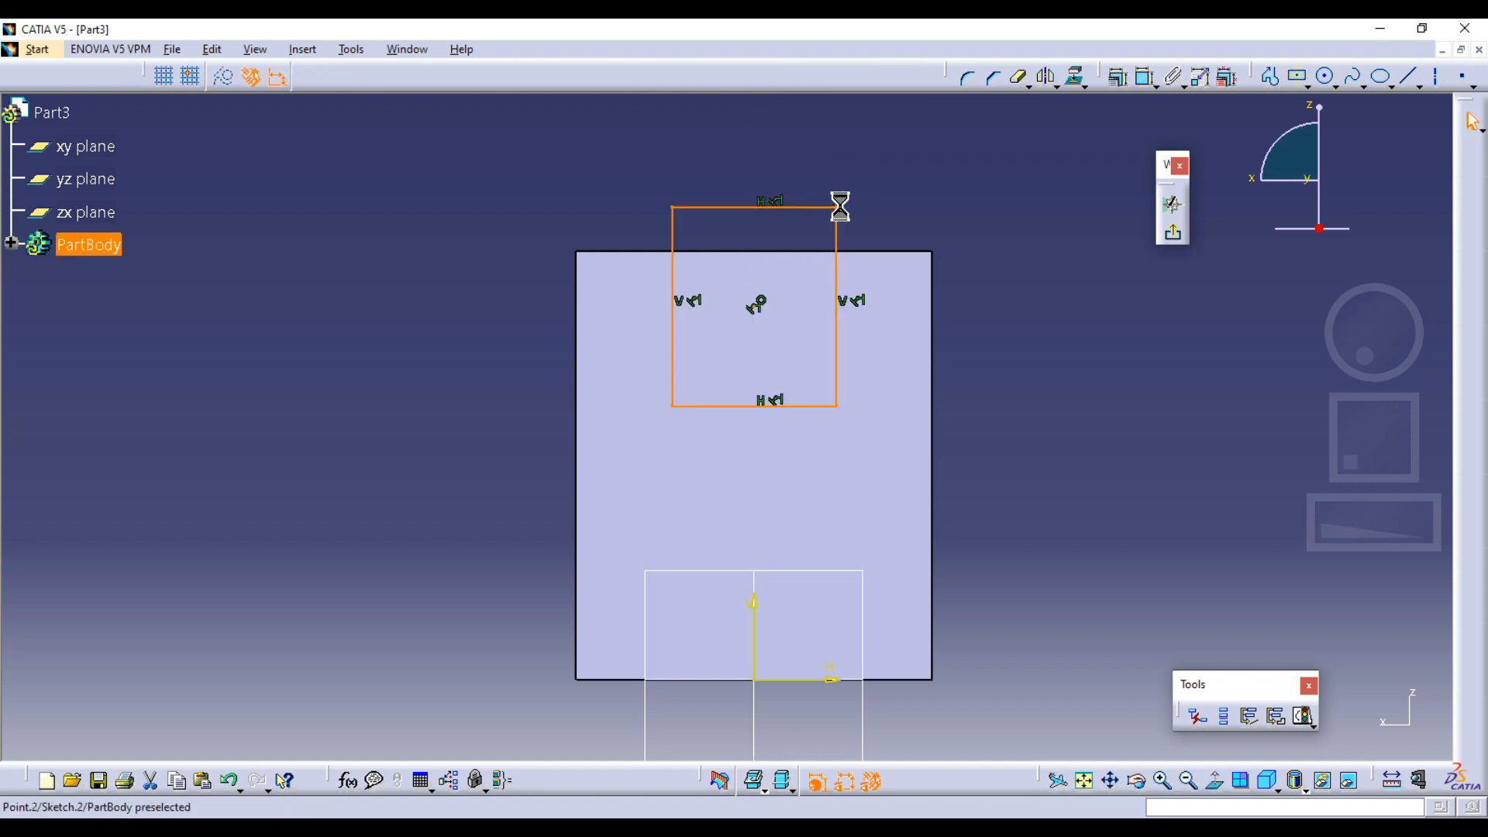
# Dimension the rectangle's width between its vertical sides and set it to 30 mm
pyautogui.click(1147, 77)
pyautogui.click(835, 239)
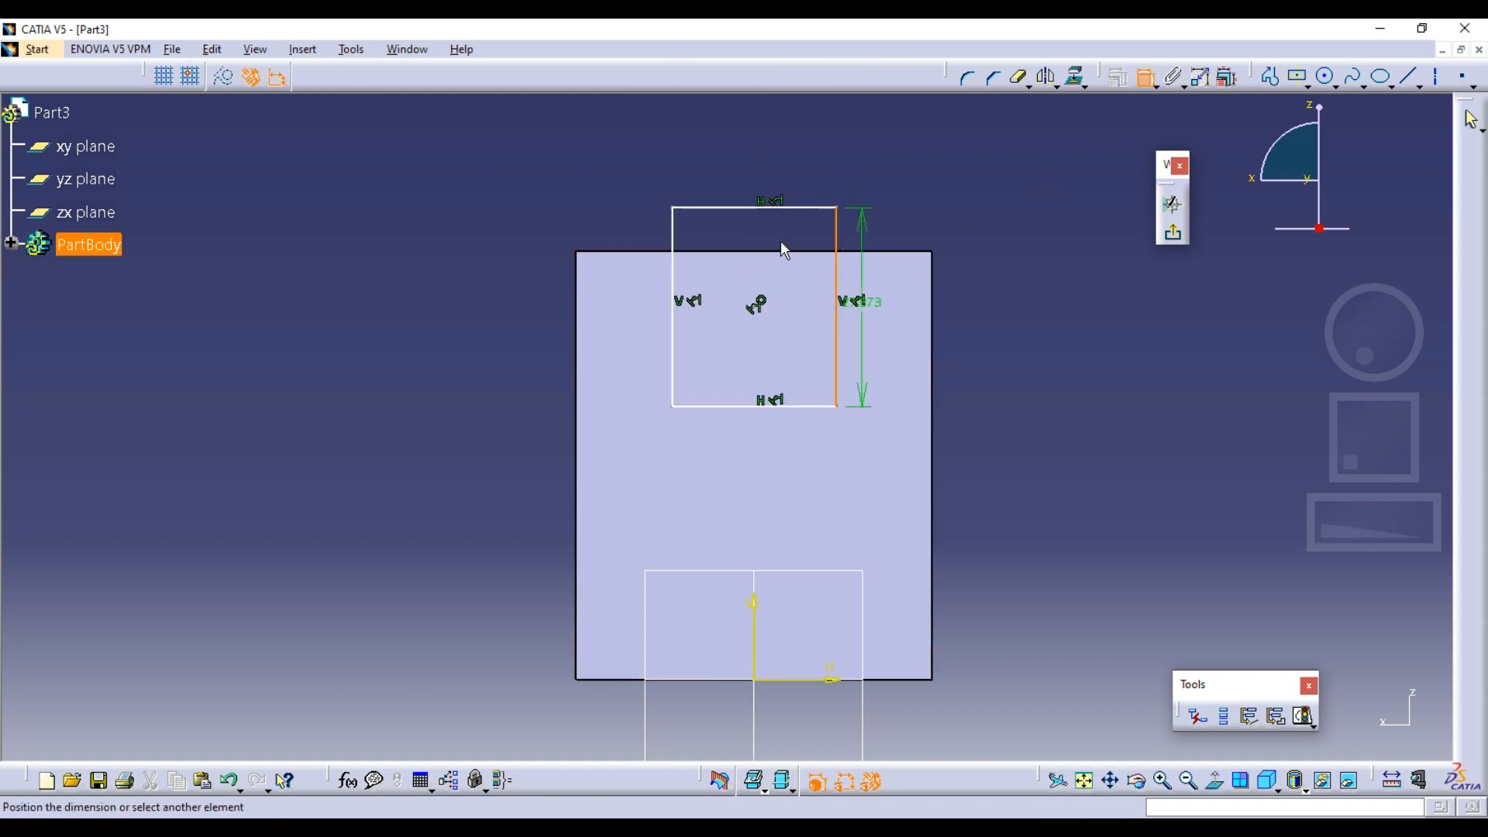
pyautogui.click(673, 234)
pyautogui.click(737, 165)
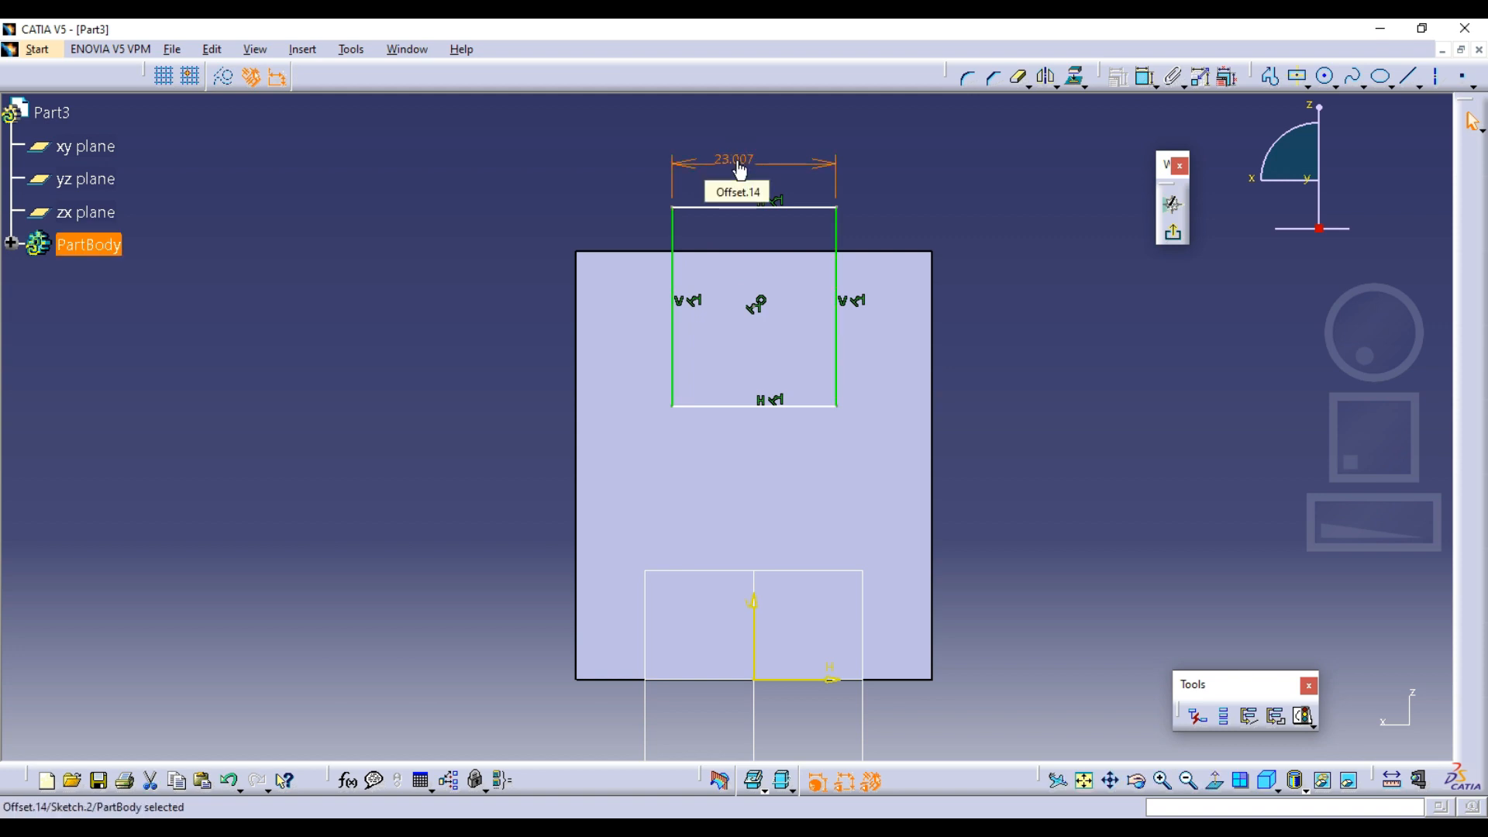
pyautogui.doubleClick(740, 164)
pyautogui.write('30')
pyautogui.press('Return')
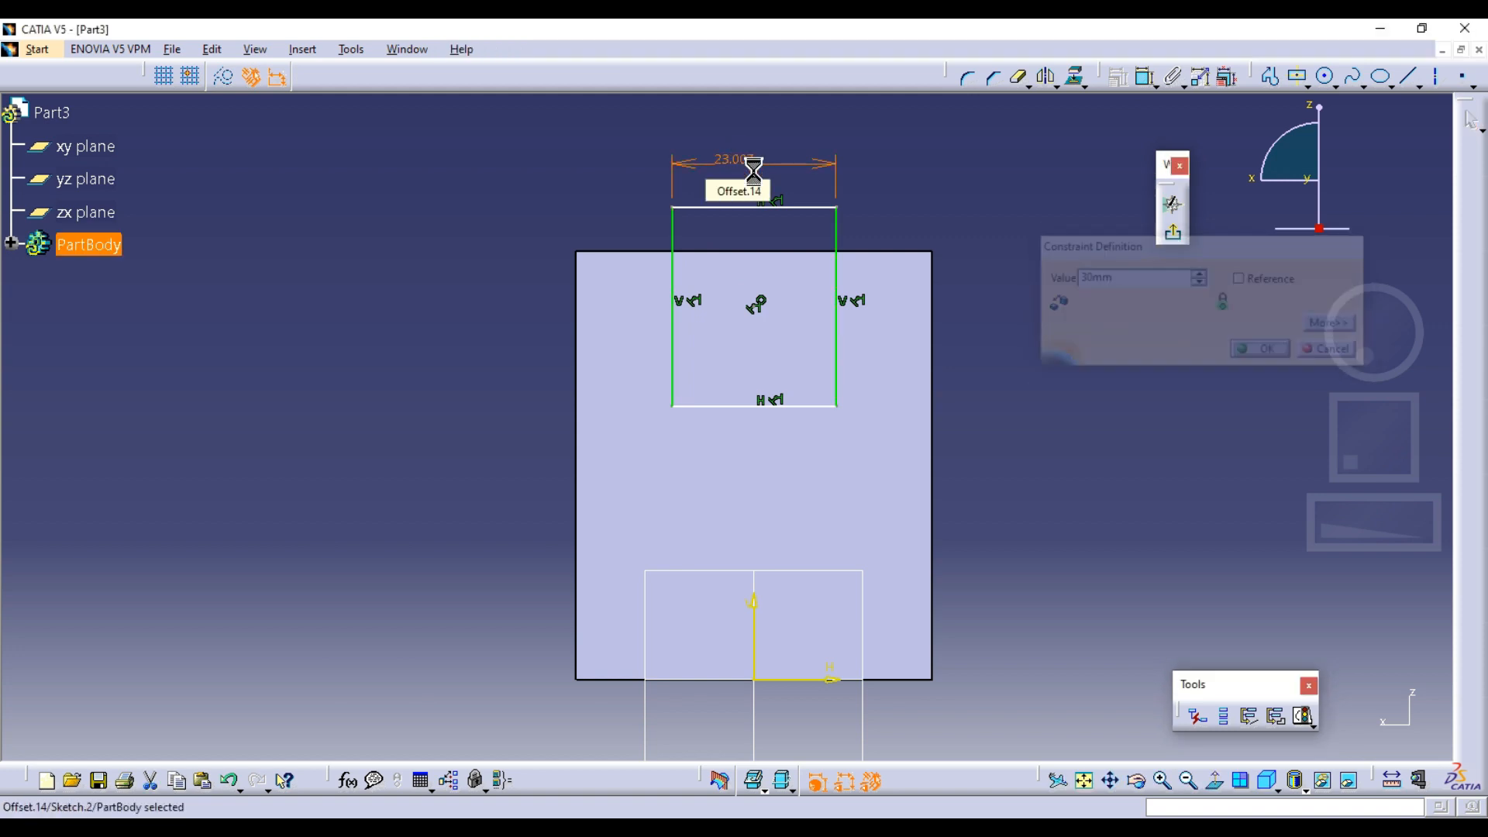
# Dimension the distance from the rectangle's lower side to the solid's top edge and set it to 30 mm
pyautogui.click(1144, 76)
pyautogui.click(809, 405)
pyautogui.click(497, 333)
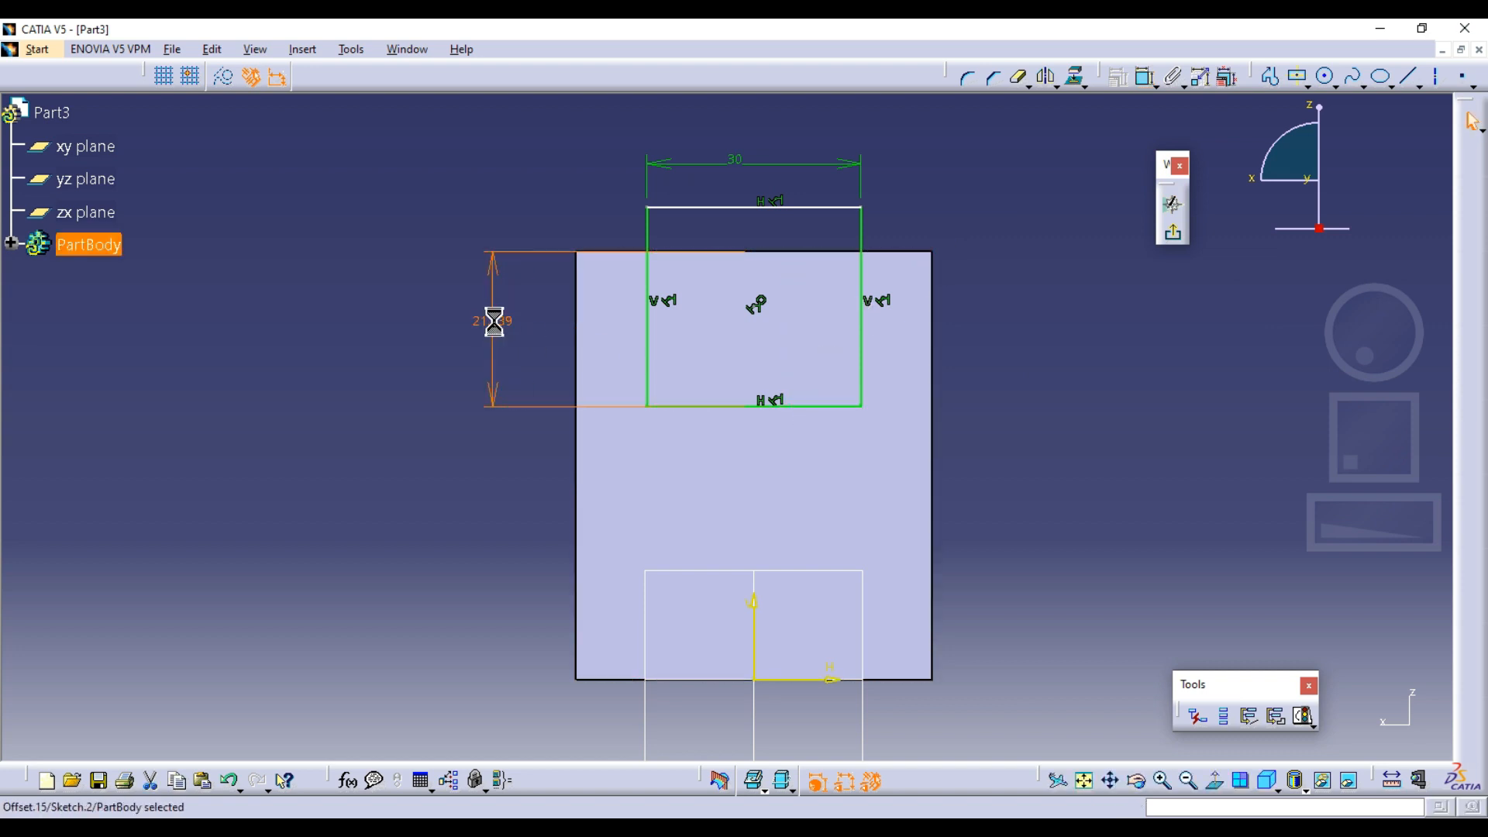
pyautogui.doubleClick(496, 322)
pyautogui.write('30mm')
pyautogui.press('Return')
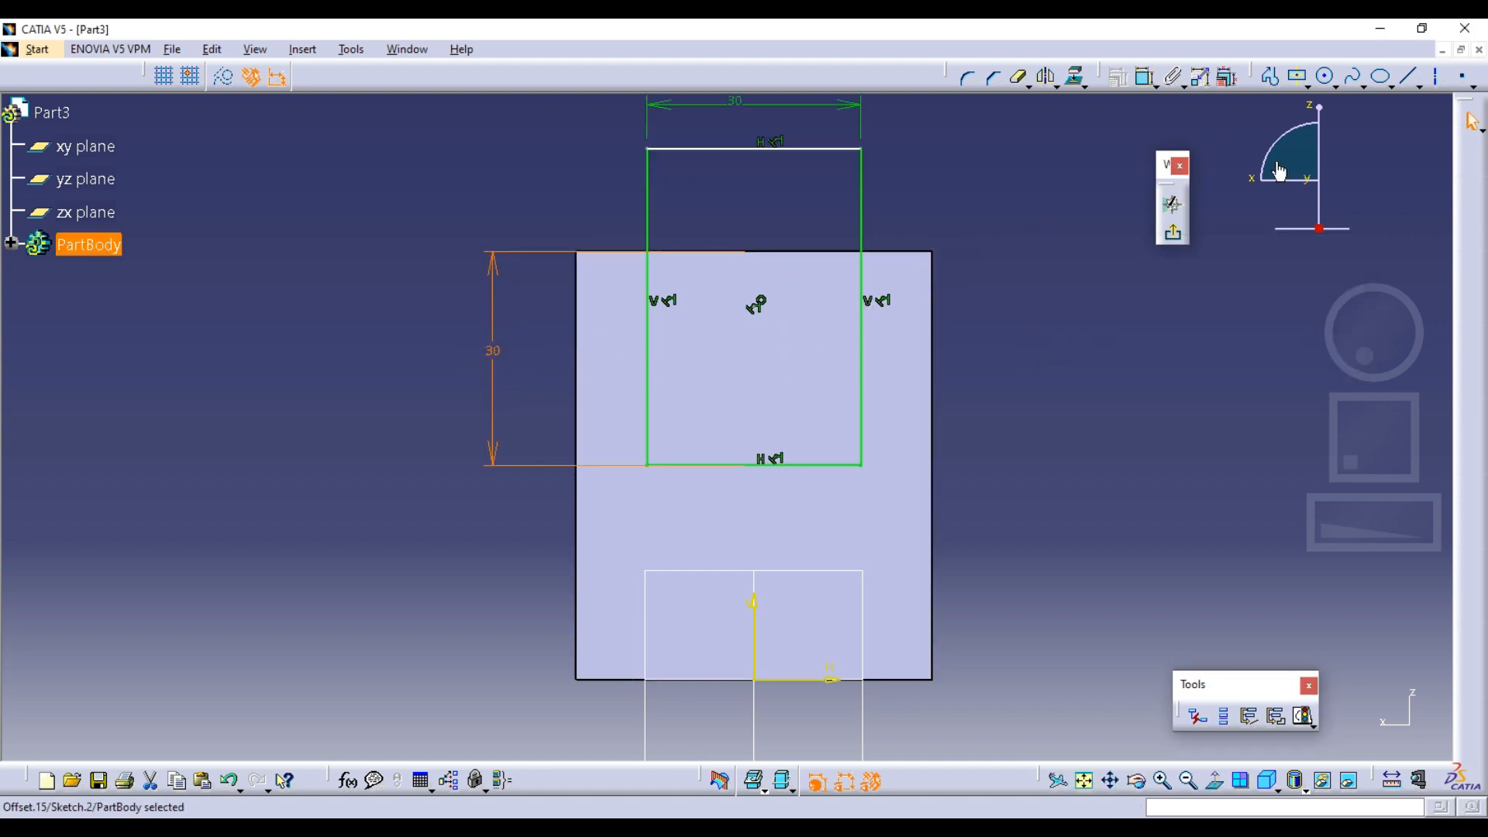
# Exit the sketch and cut a pocket from it, 25 mm deep with mirrored extent, through the top of the solid
pyautogui.click(1173, 235)
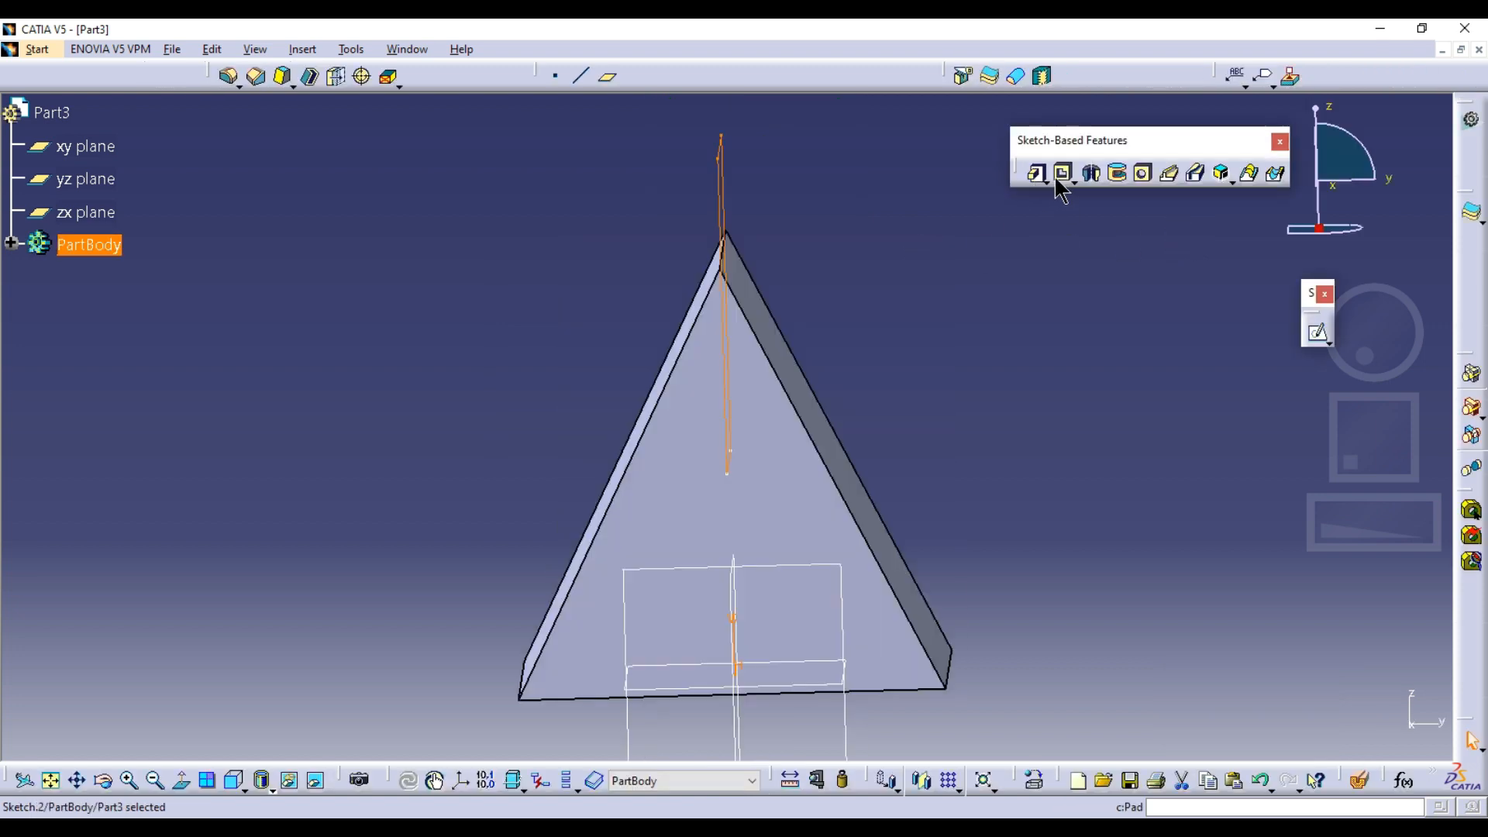
pyautogui.click(1057, 175)
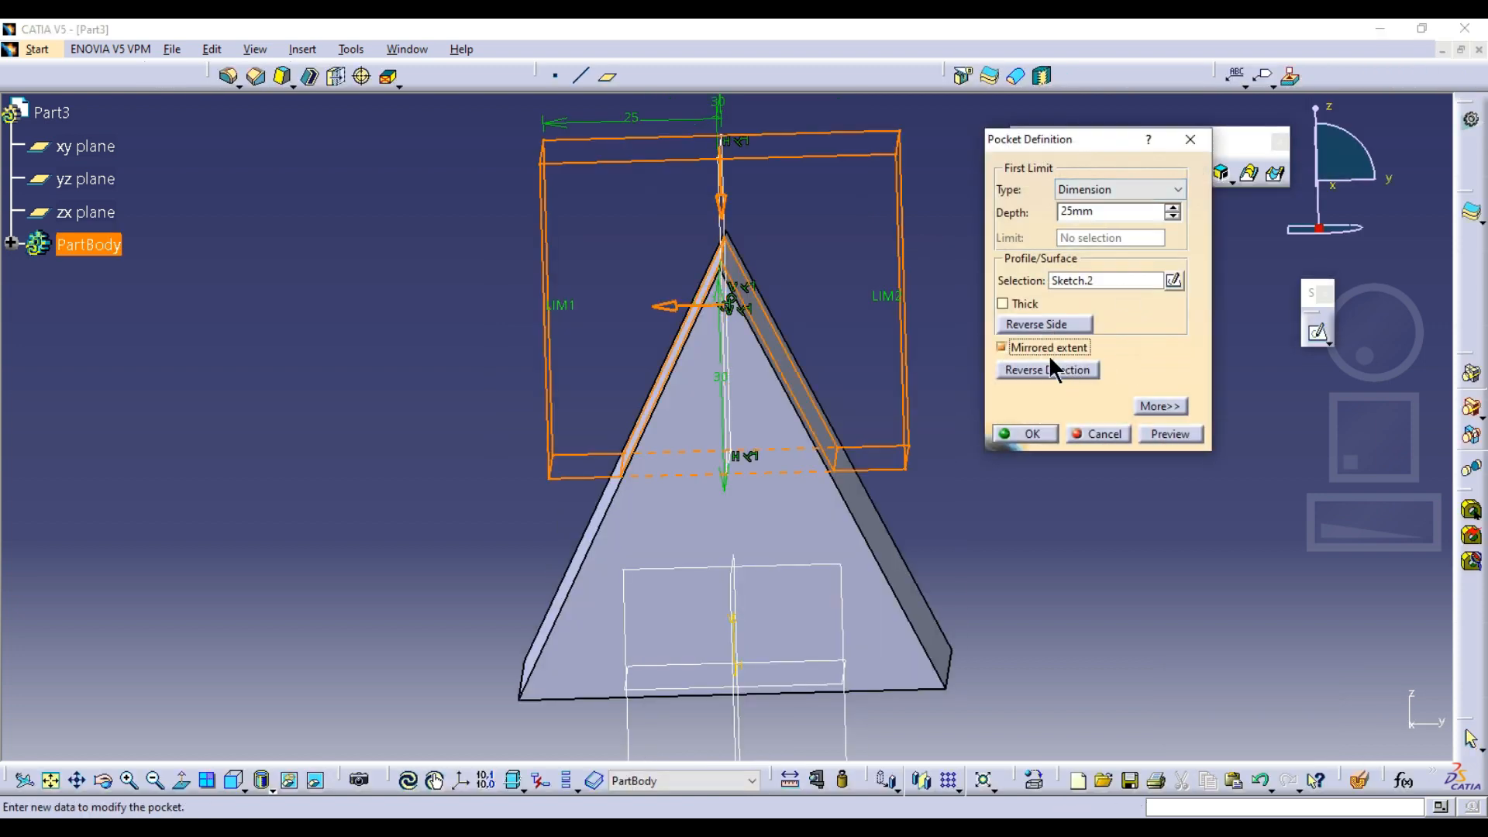
pyautogui.moveTo(815, 233); pyautogui.dragTo(895, 308, button='middle')
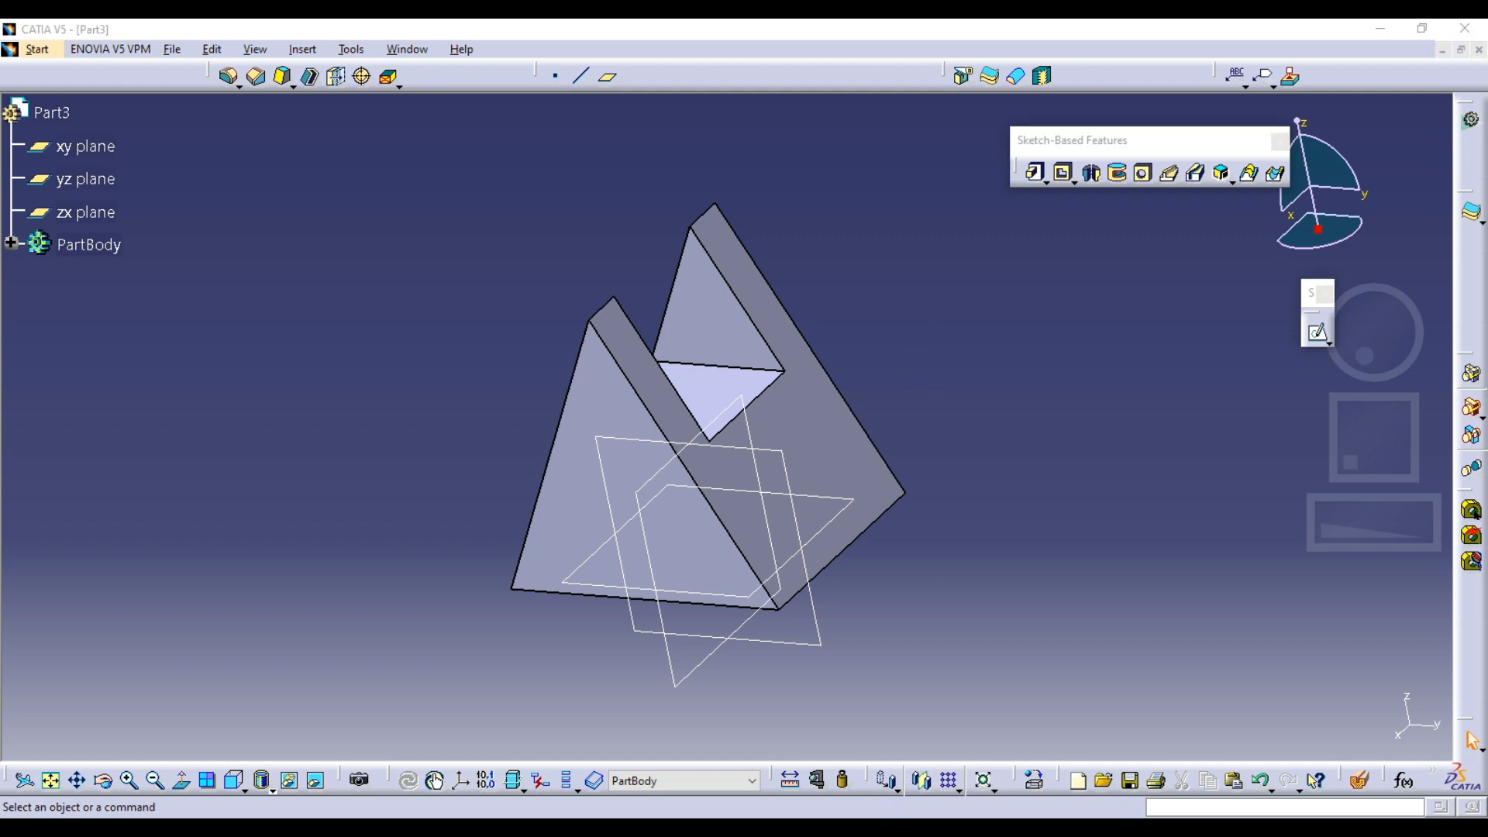
# Start a sketch on the bottom face of the slotted solid and view it normal to the sketch plane
pyautogui.hotkey('alt', 'Tab')
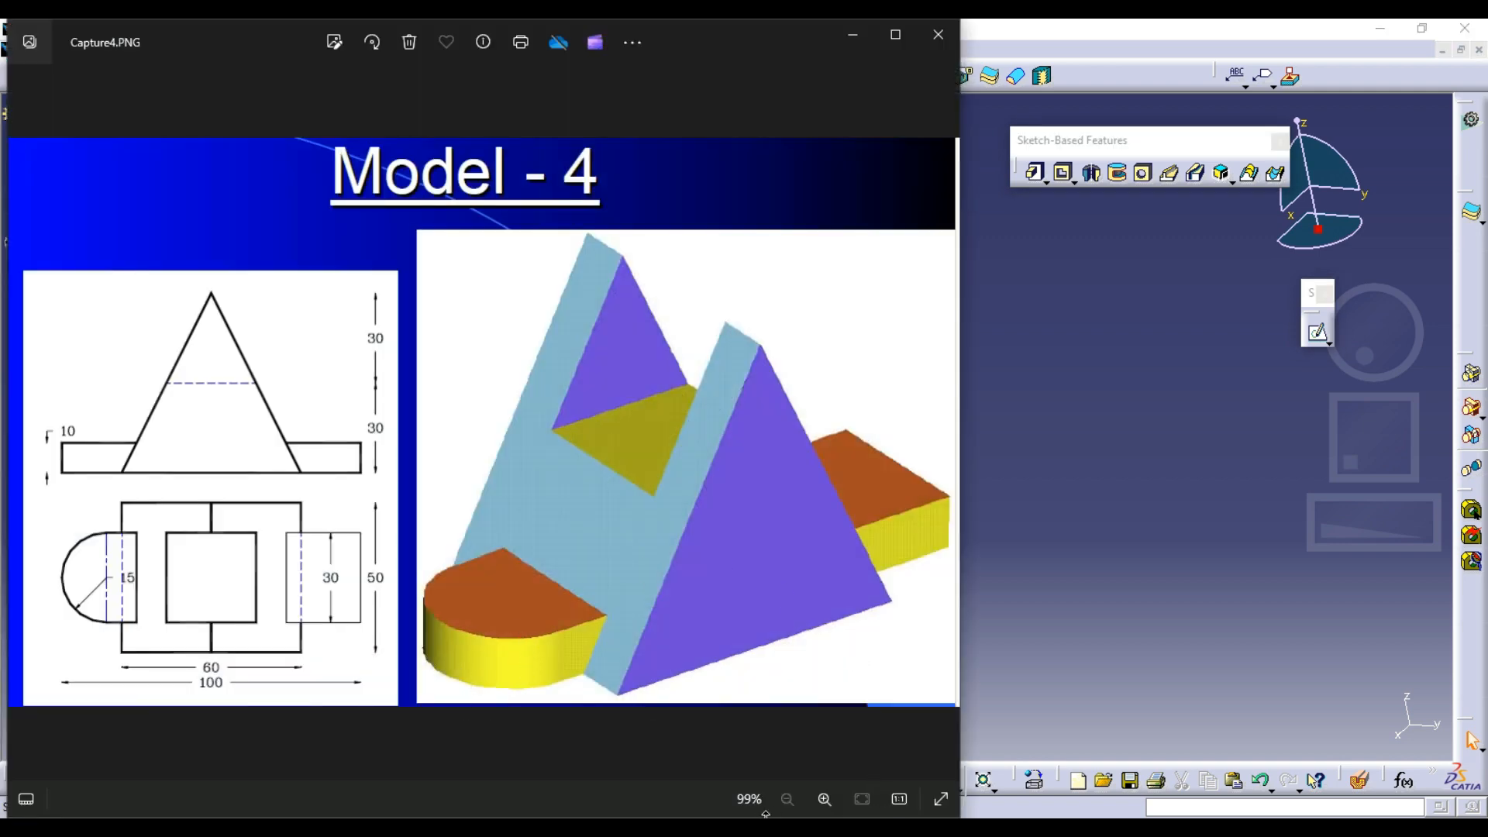
pyautogui.hotkey('alt', 'Tab')
pyautogui.click(1318, 334)
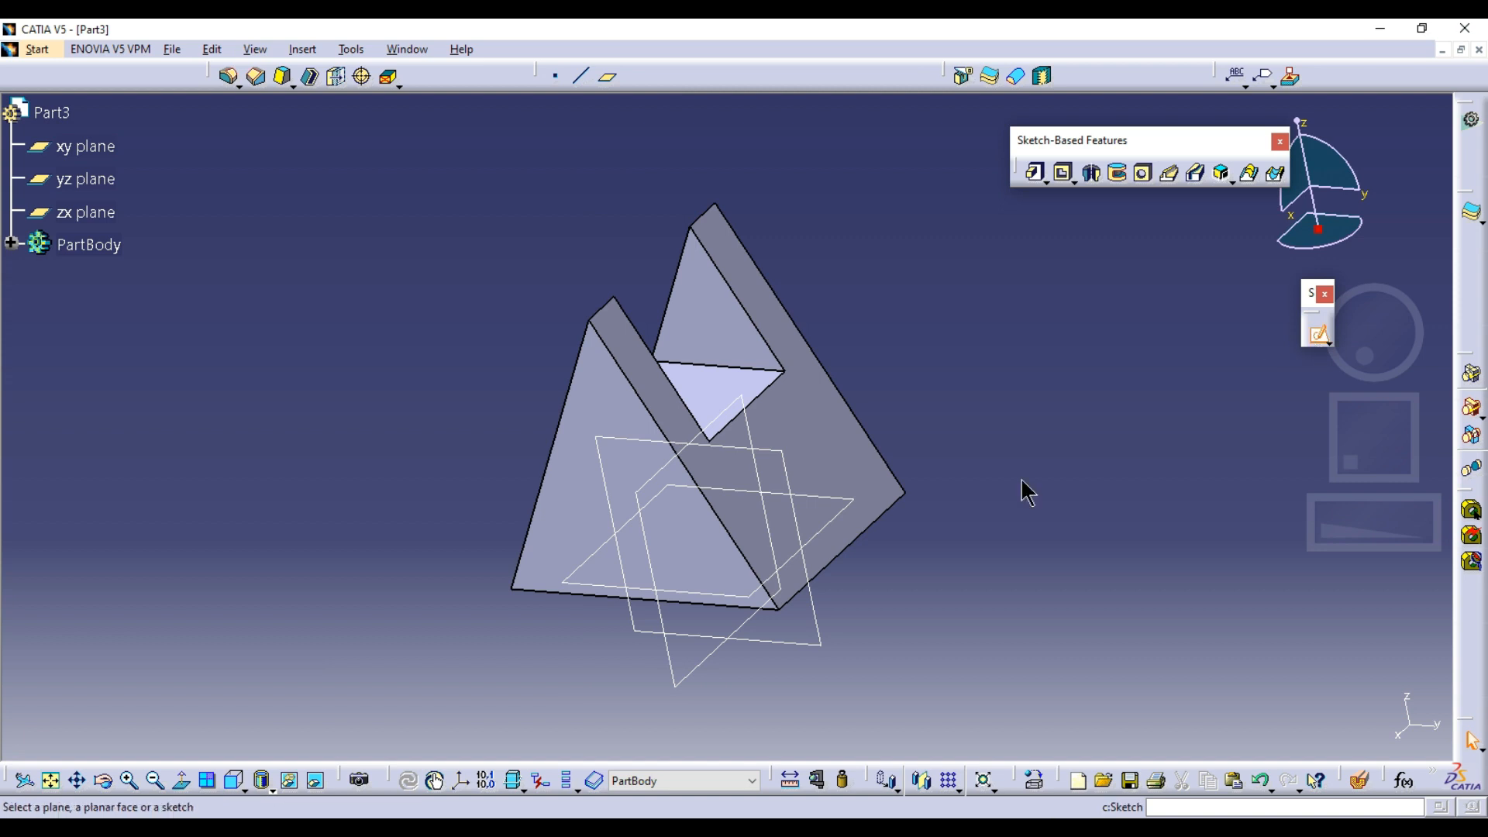
pyautogui.moveTo(1021, 477)
pyautogui.mouseDown(button='middle')
pyautogui.moveTo(655, 601)
pyautogui.moveTo(751, 508)
pyautogui.mouseUp(button='middle')
pyautogui.click(675, 560)
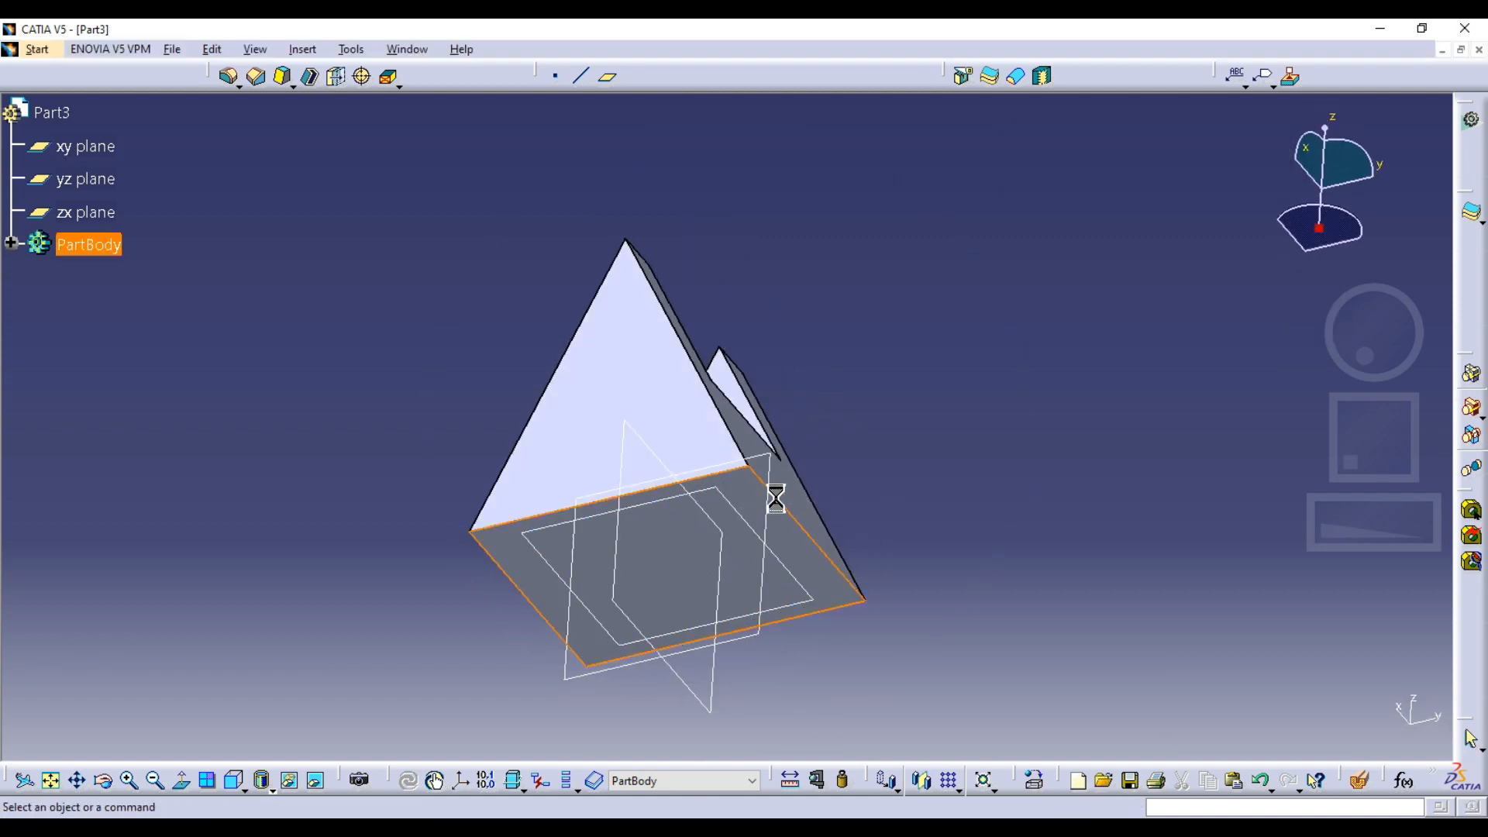
pyautogui.moveTo(730, 349)
pyautogui.mouseDown(button='middle')
pyautogui.moveTo(823, 321)
pyautogui.moveTo(750, 333)
pyautogui.moveTo(718, 432)
pyautogui.moveTo(767, 481)
pyautogui.mouseUp(button='middle')
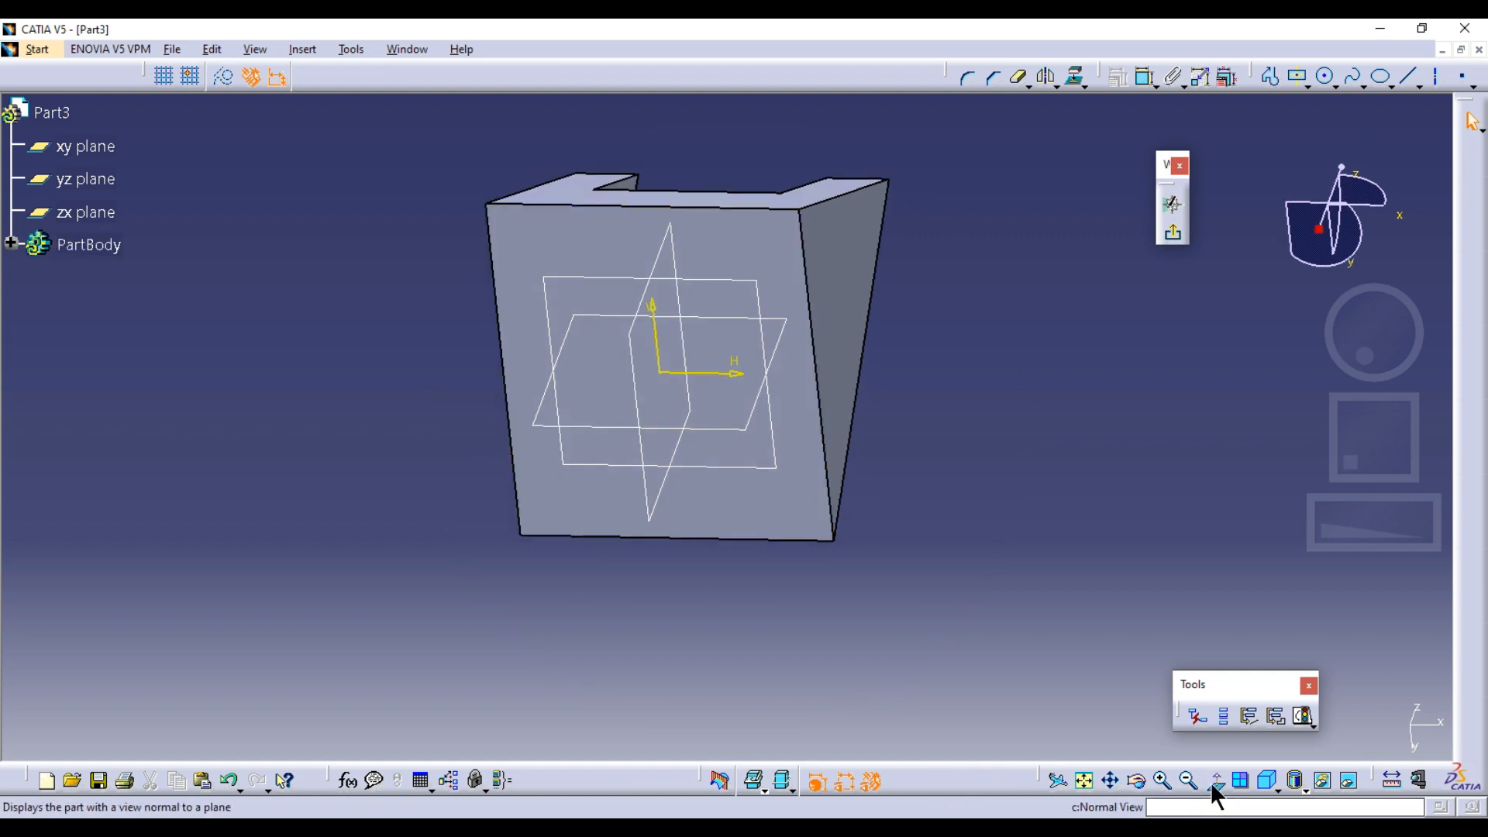
pyautogui.click(1240, 780)
# Check the base extensions in the Model - 4 drawing and place a centered rectangle's center on the vertical axis near the face's upper edge
pyautogui.hotkey('alt', 'Tab')
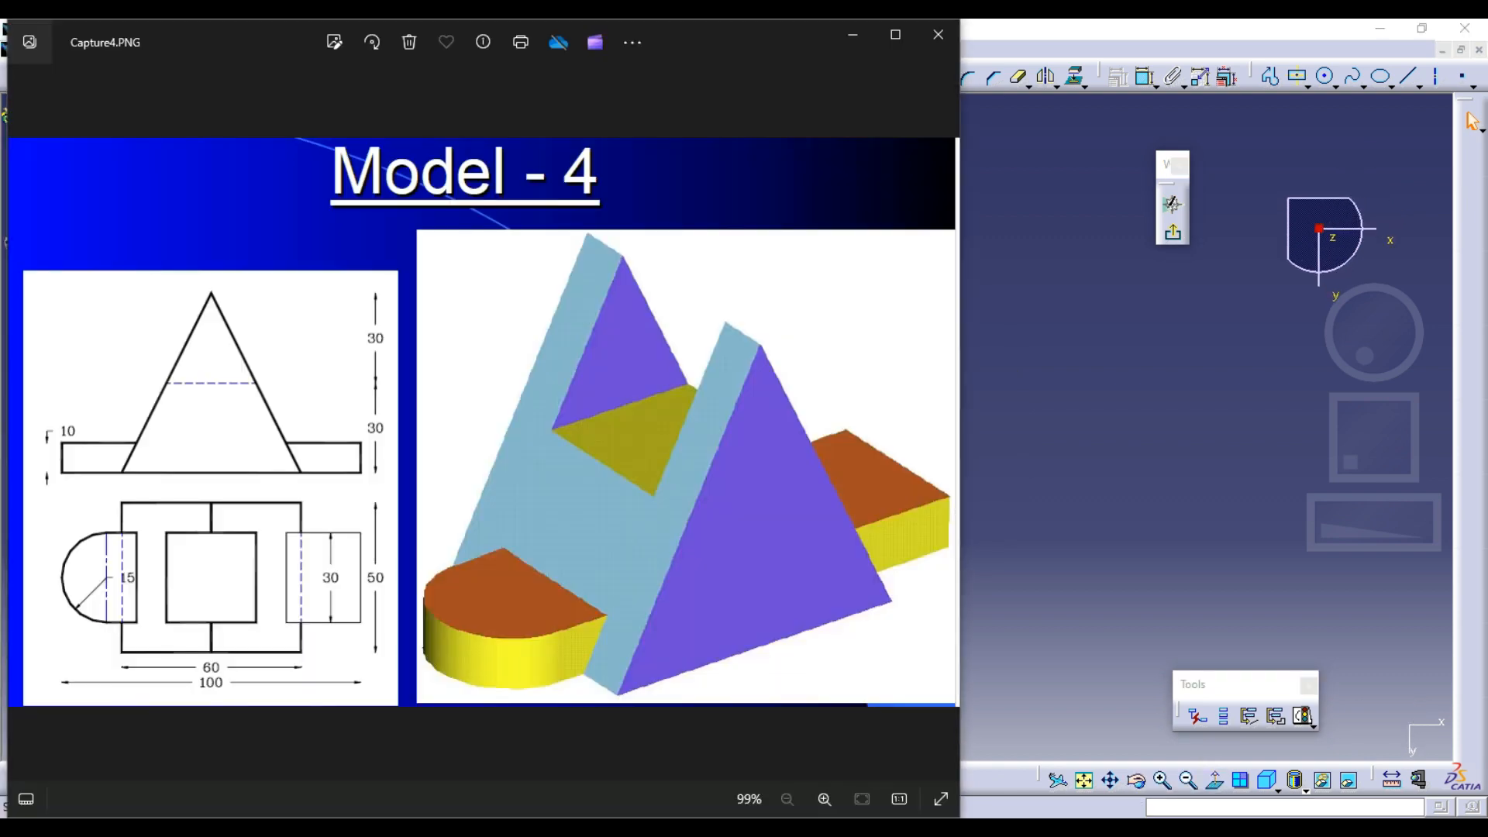
pyautogui.hotkey('alt', 'Tab')
pyautogui.click(1298, 76)
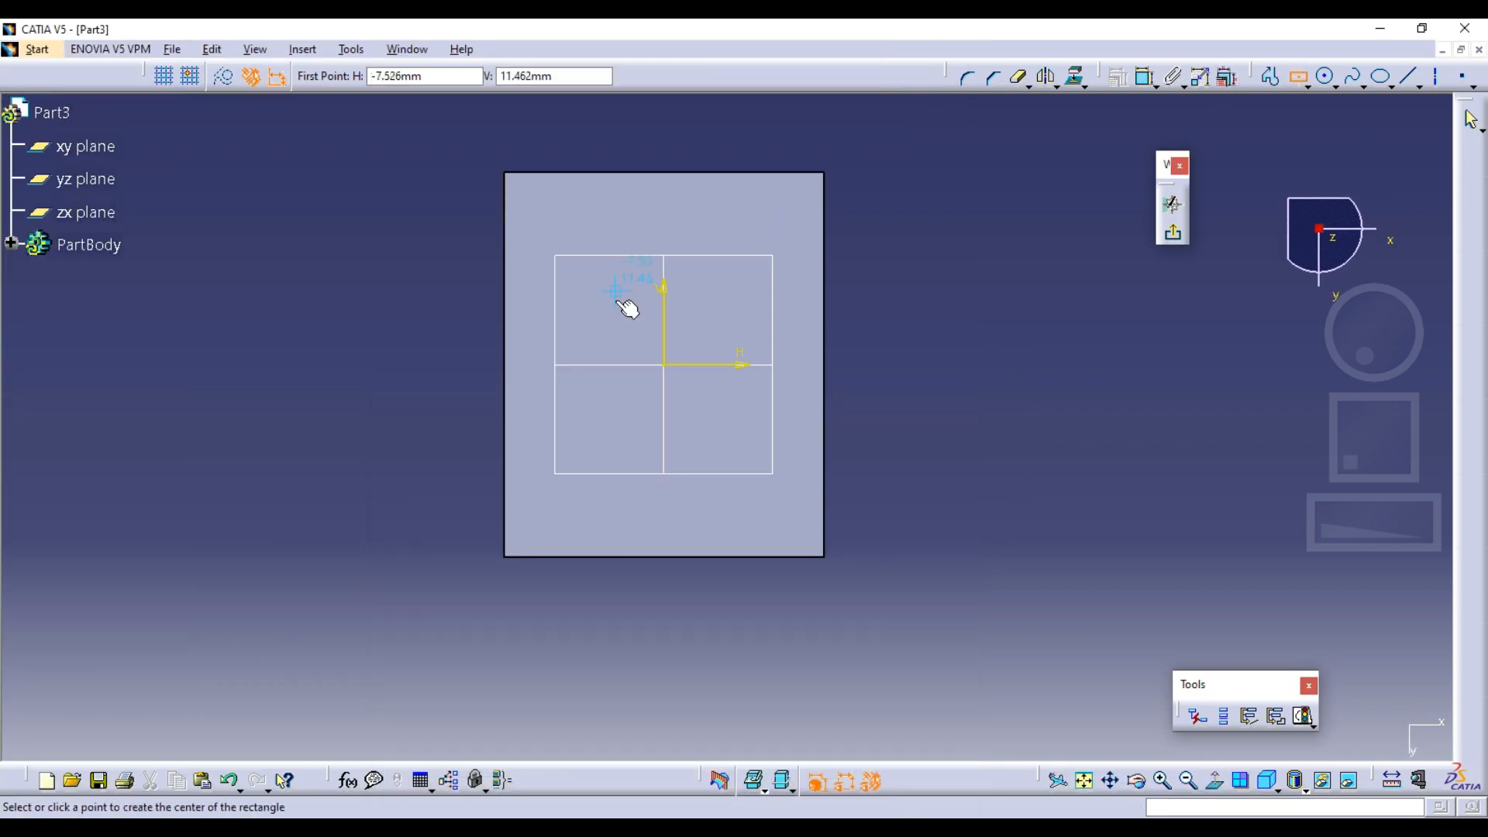
pyautogui.click(675, 359)
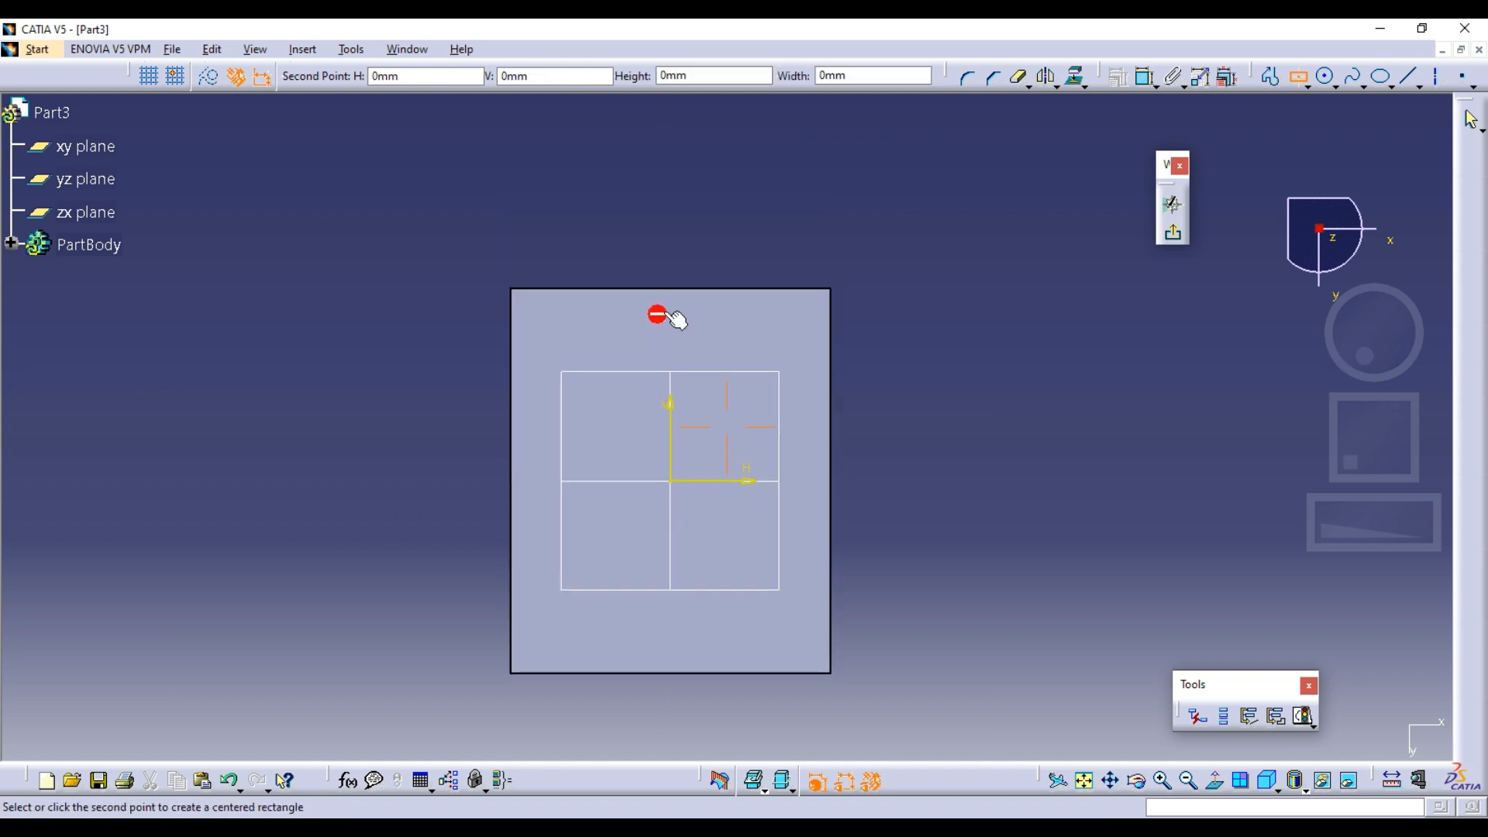